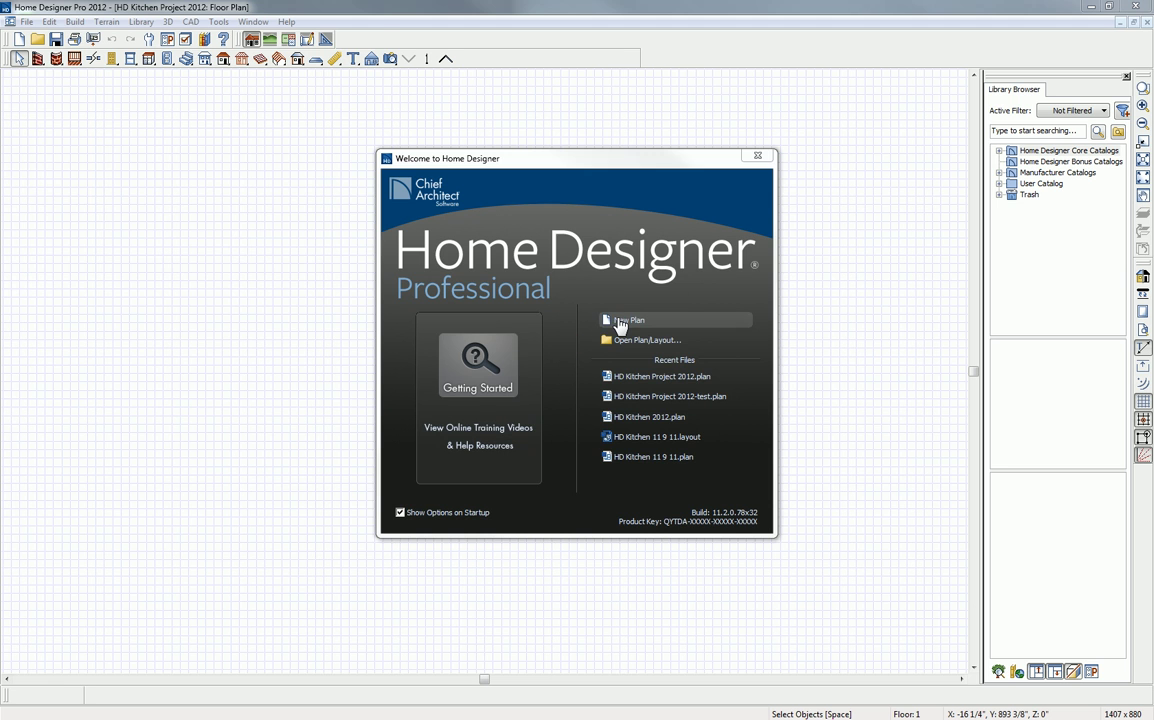
- Review the new-plan home style and interior templates, including Arts & Crafts, Colonial and Island Kitchen, without creating a plan
{"action": "left_click", "coordinate": [620, 321]}
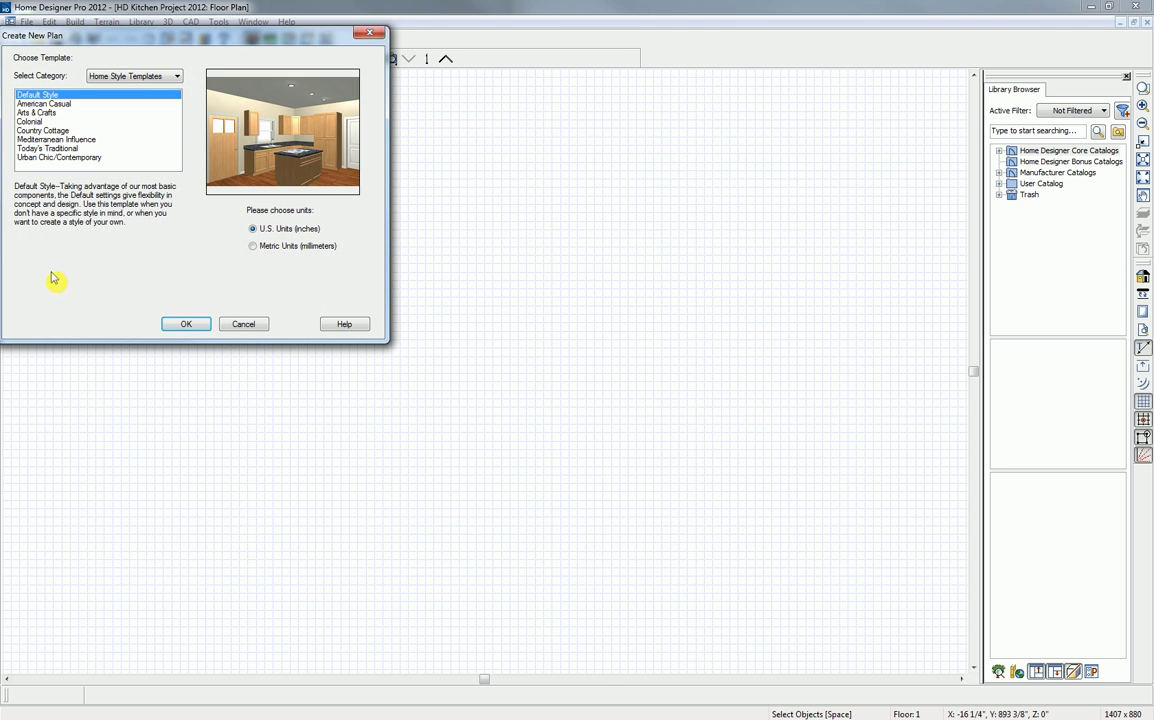
{"action": "left_click", "coordinate": [46, 104]}
{"action": "left_click", "coordinate": [45, 114]}
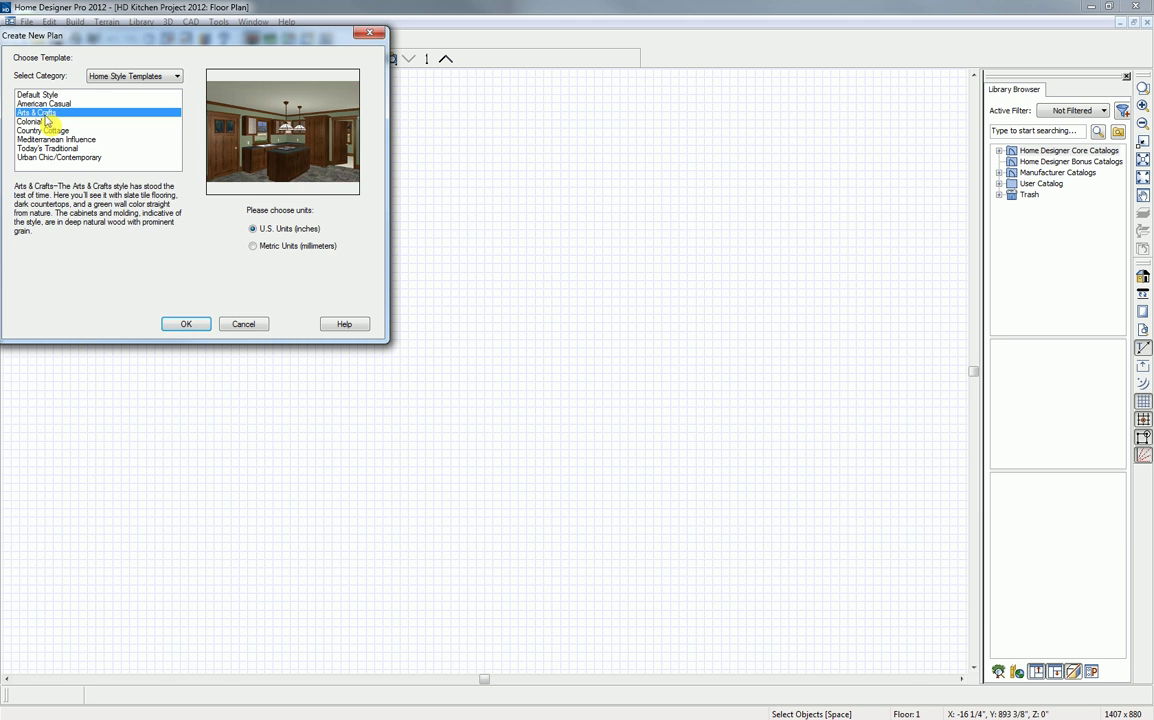
{"action": "left_click", "coordinate": [31, 122]}
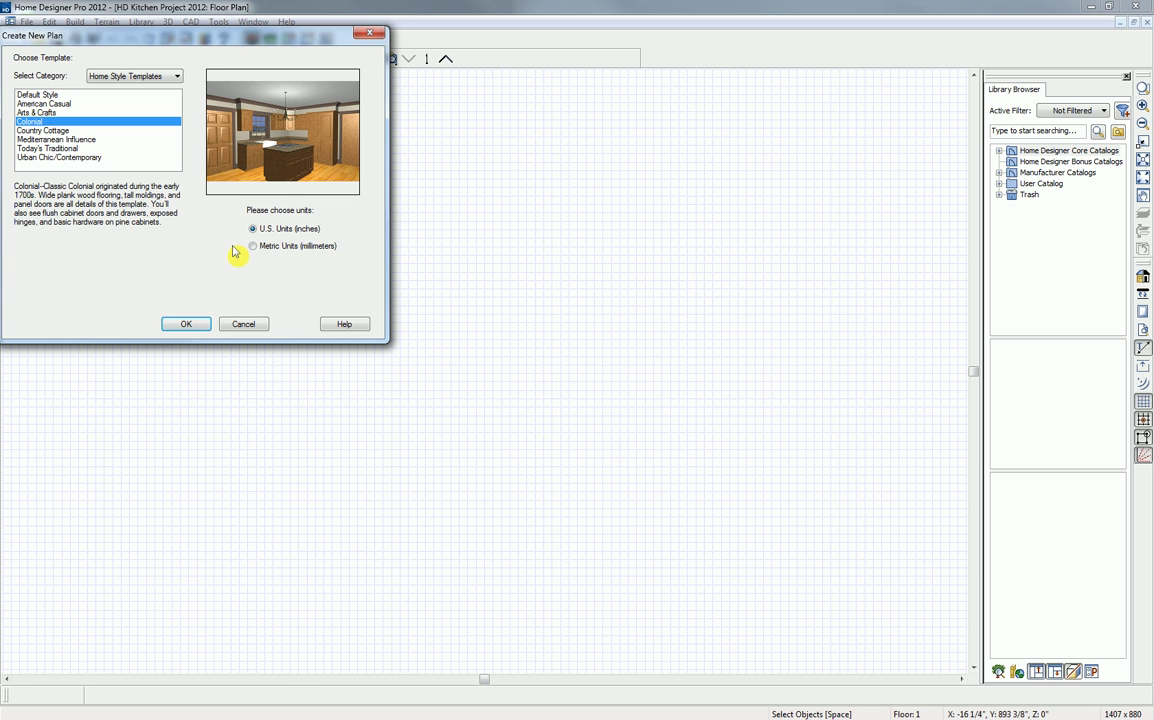
{"action": "left_click", "coordinate": [177, 80]}
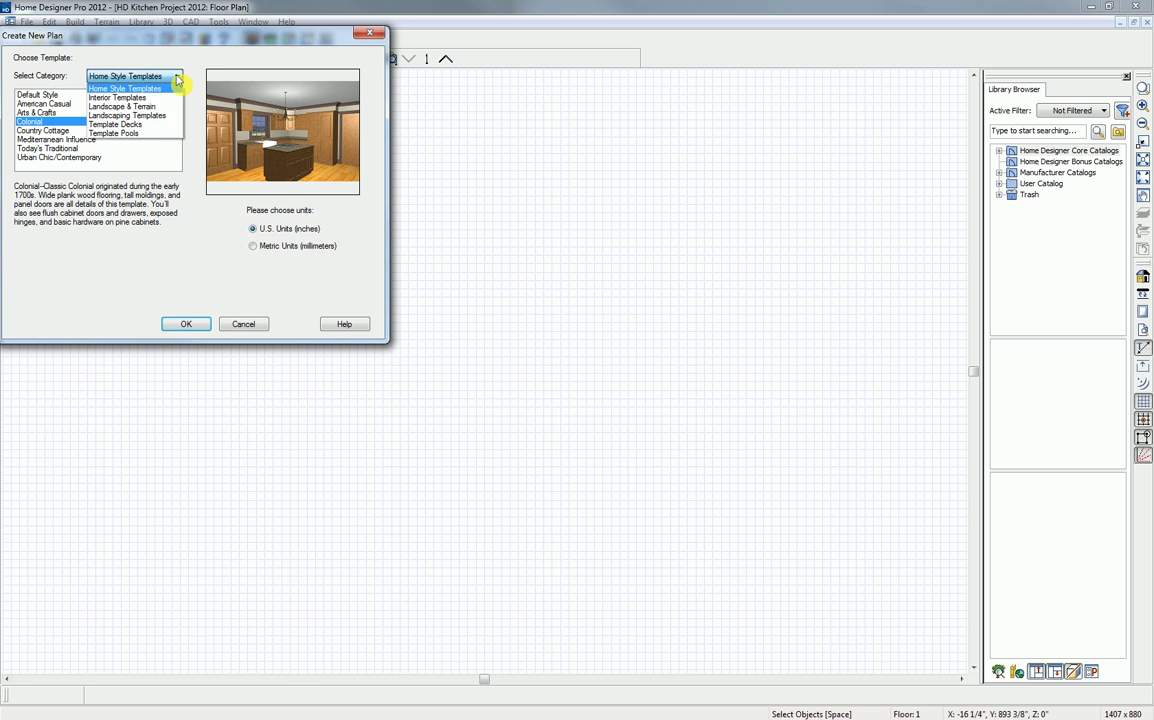
{"action": "left_click", "coordinate": [122, 97]}
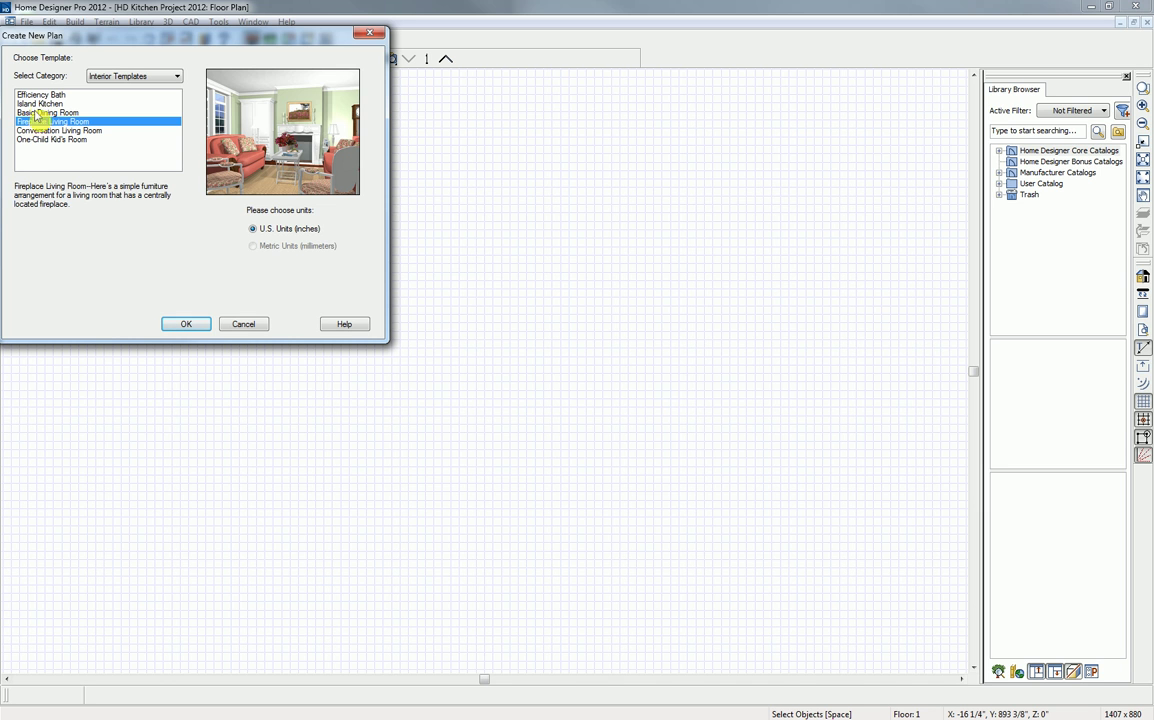
{"action": "left_click", "coordinate": [31, 104]}
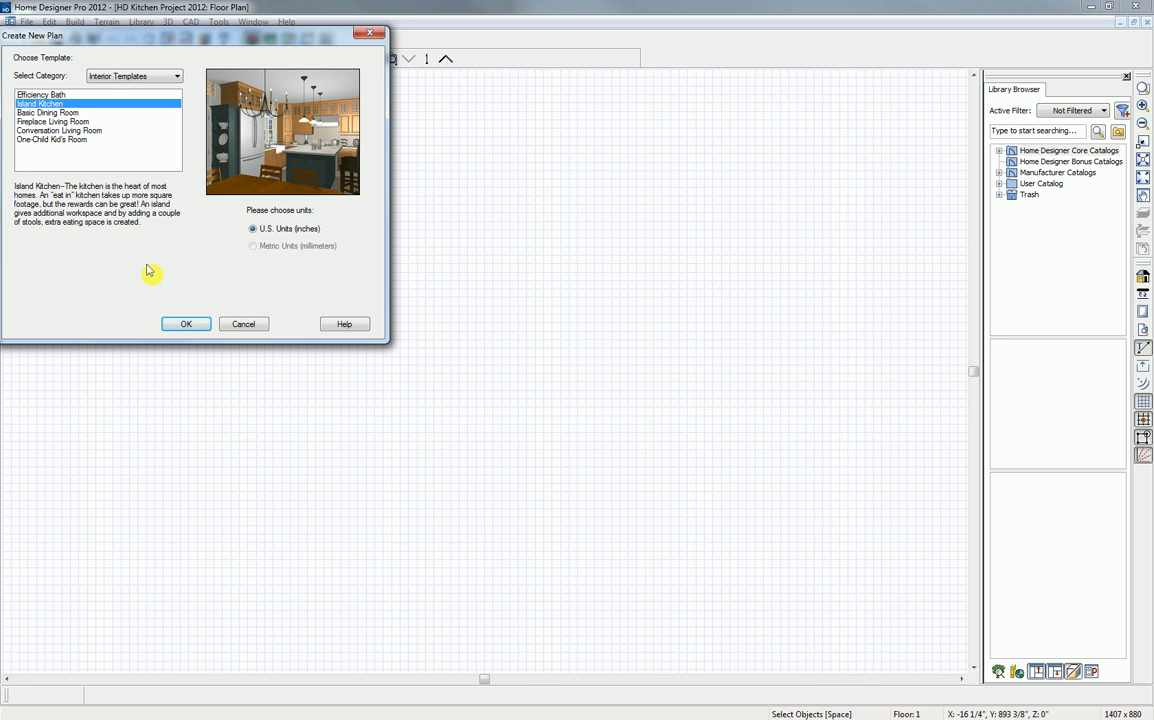
{"action": "left_click", "coordinate": [244, 325]}
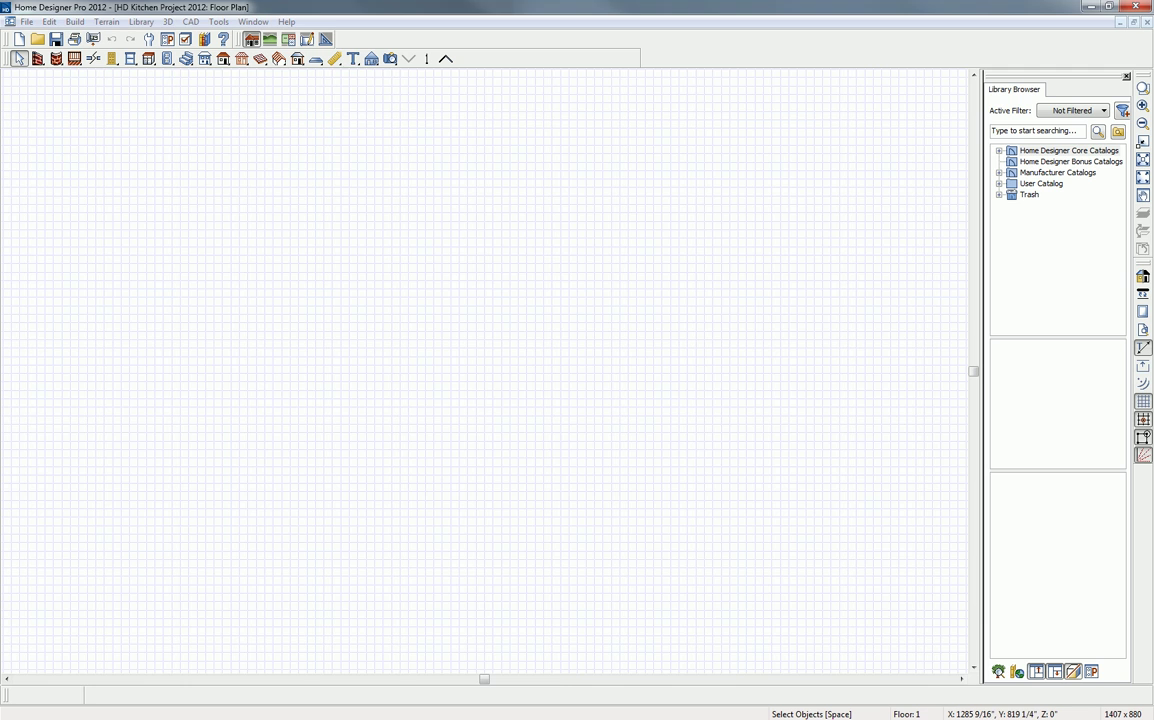
- Draw two connected straight exterior walls: a vertical one about 22'-11" long and a horizontal one about 18'-9" long from its upper end
{"action": "scroll", "coordinate": [253, 293], "scroll_direction": "up", "scroll_amount": 3}
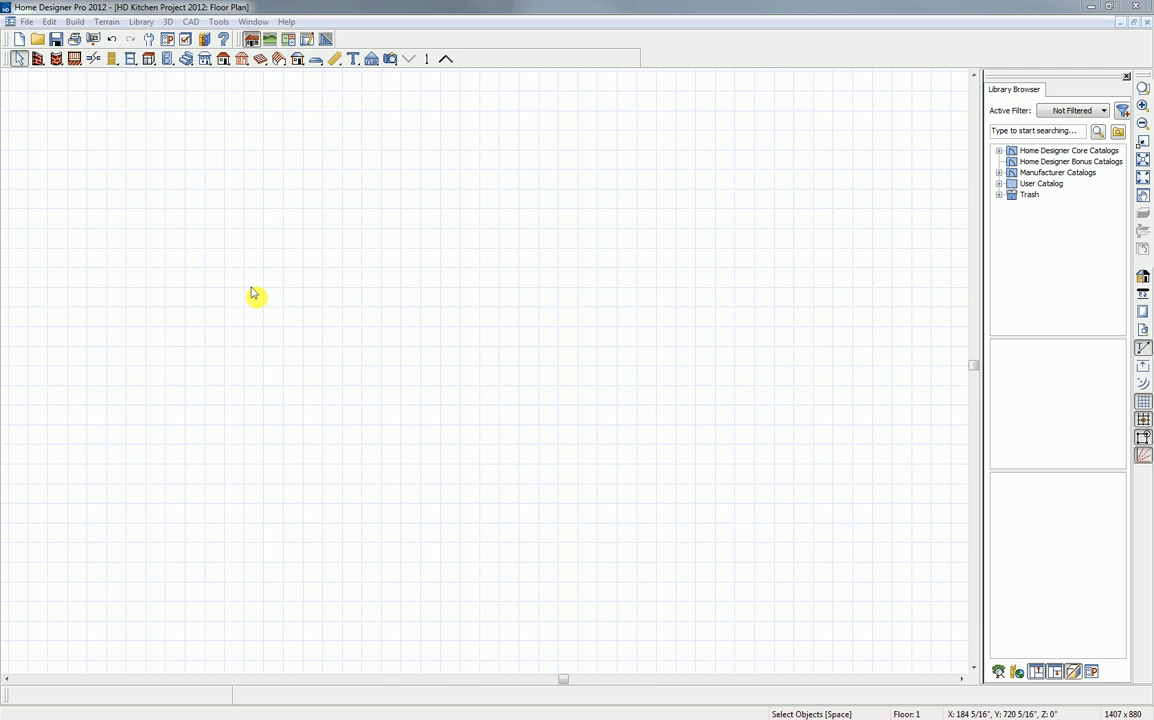
{"action": "left_click", "coordinate": [18, 62]}
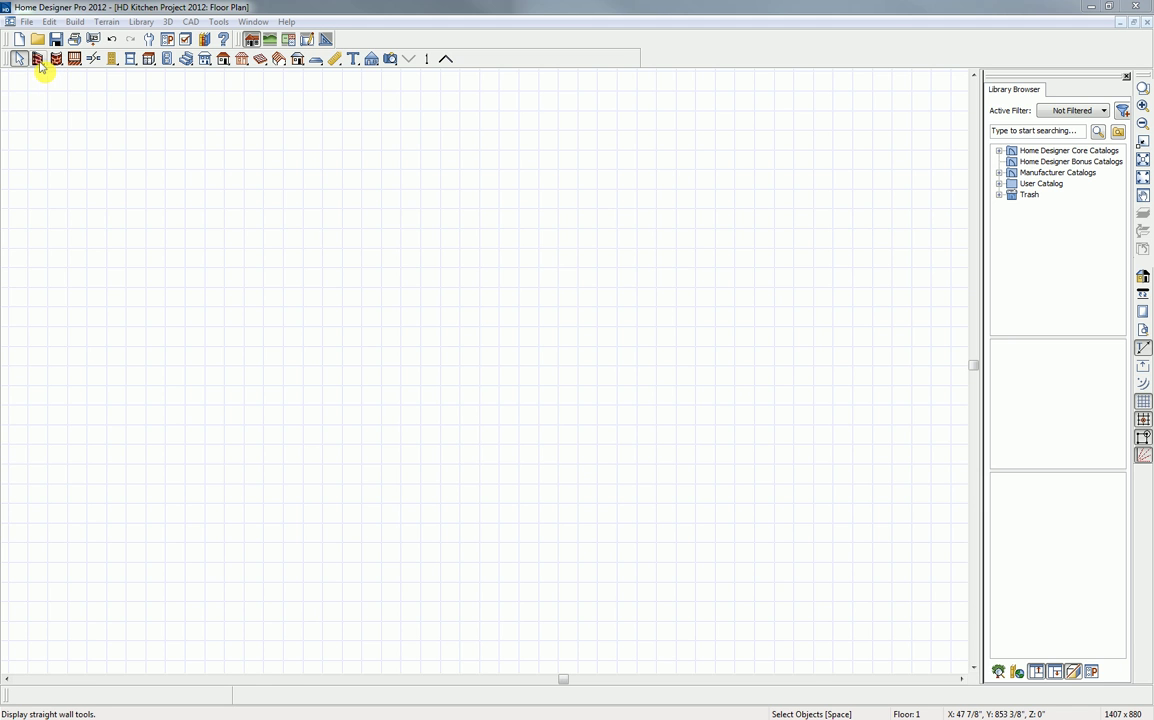
{"action": "left_click", "coordinate": [36, 62]}
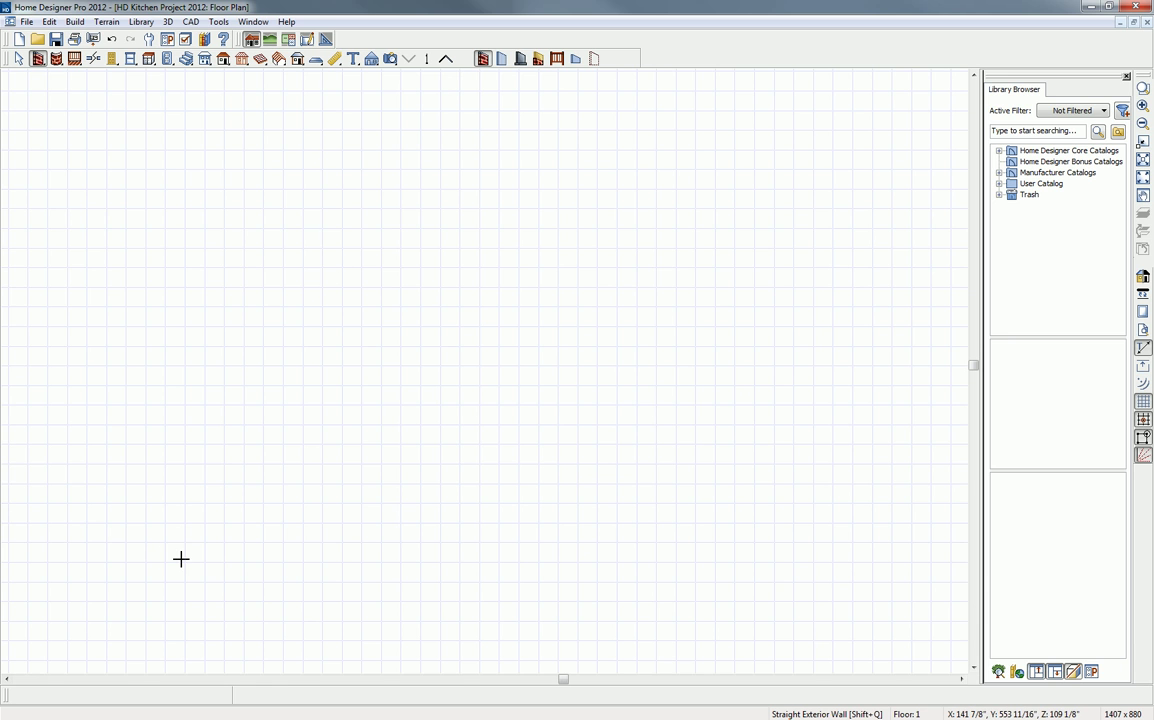
{"action": "mouse_move", "coordinate": [179, 559]}
{"action": "left_mouse_down"}
{"action": "mouse_move", "coordinate": [199, 108]}
{"action": "mouse_move", "coordinate": [548, 110]}
{"action": "left_mouse_up"}
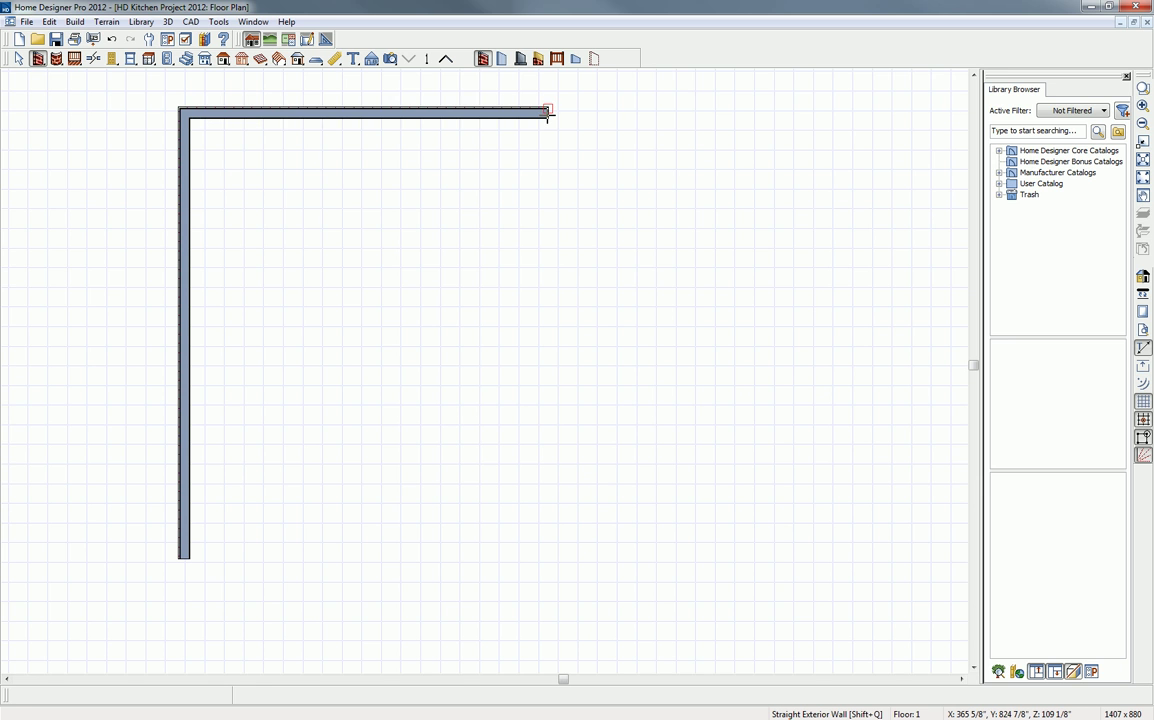
- Set the horizontal exterior wall's length to 16'-6", keeping its corner with the vertical wall fixed
{"action": "left_click", "coordinate": [547, 111]}
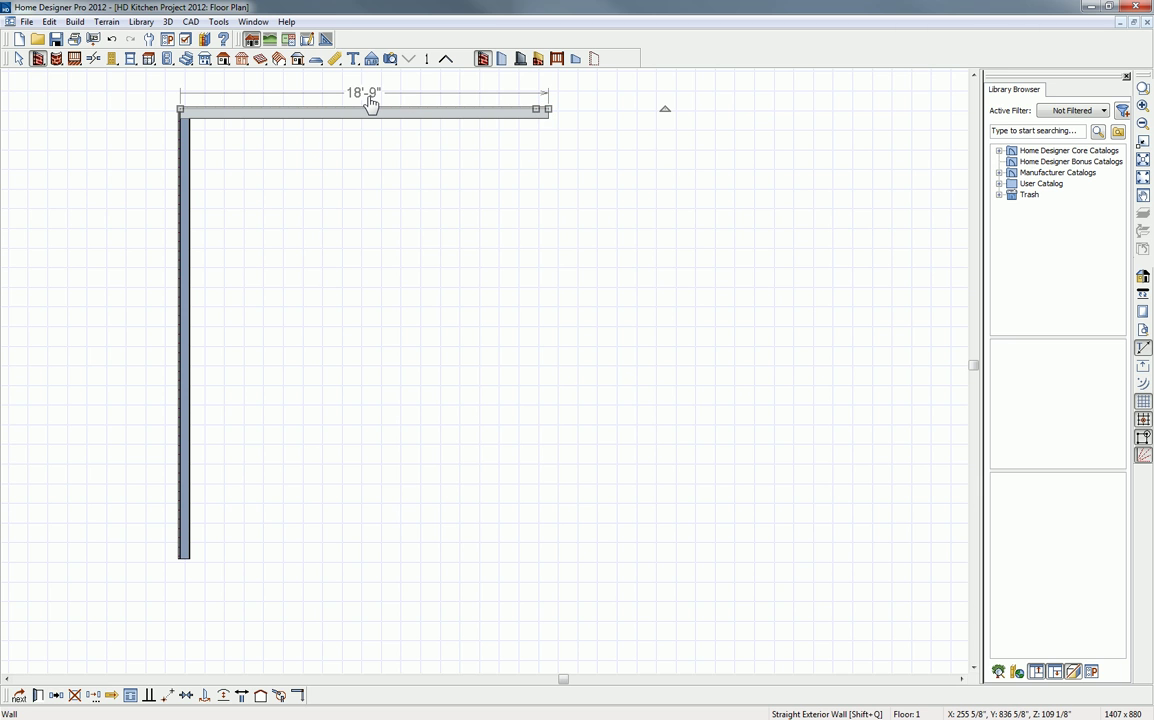
{"action": "left_click", "coordinate": [370, 103]}
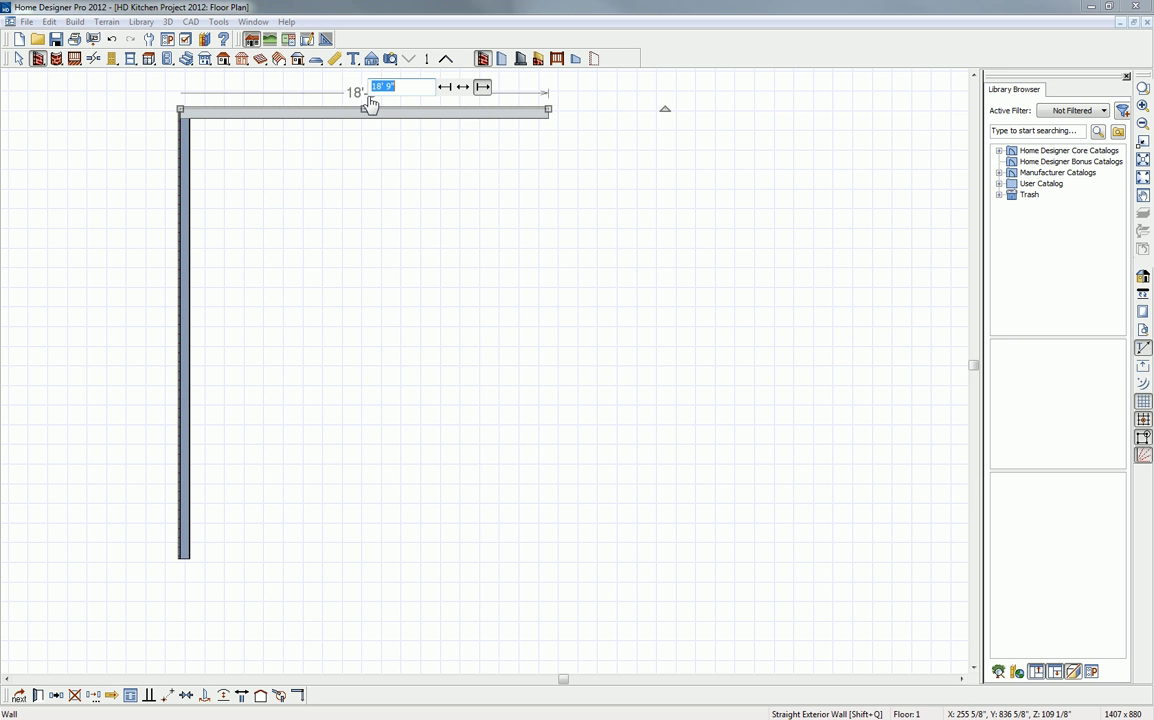
{"action": "type", "text": "16.5'"}
{"action": "key", "text": "Return"}
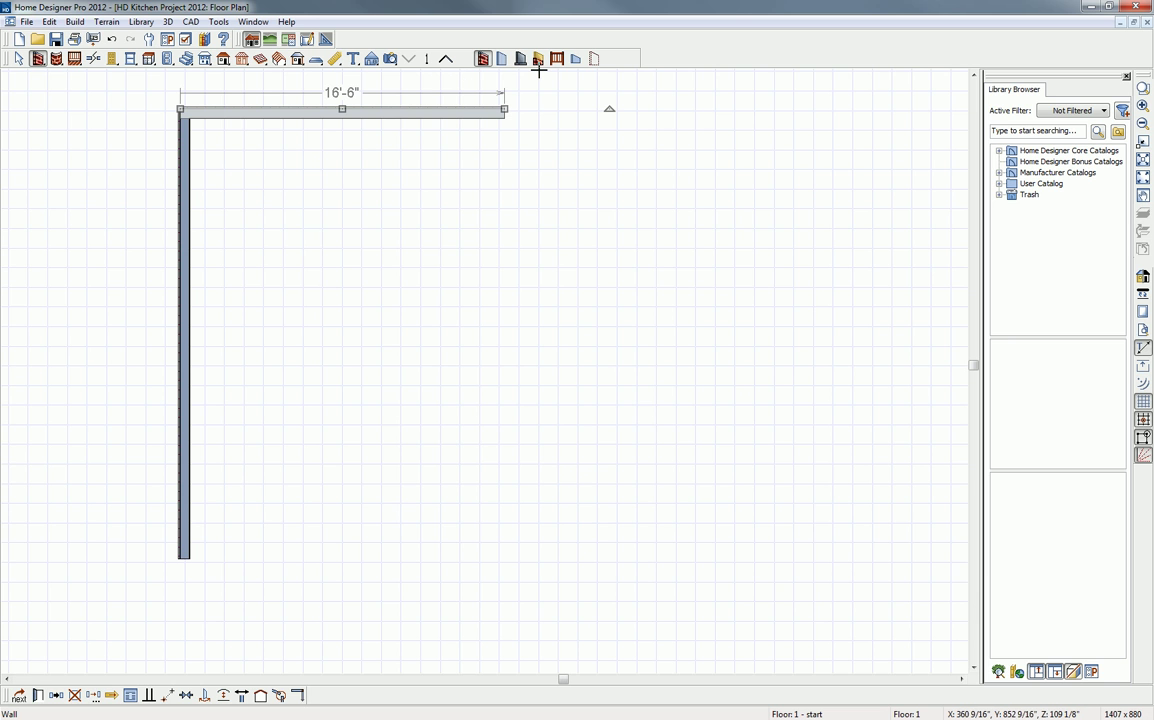
- Draw an invisible wall about 22'-11" down from the upper wall's free end, and close the room's lower side with a straight interior wall
{"action": "left_click", "coordinate": [596, 60]}
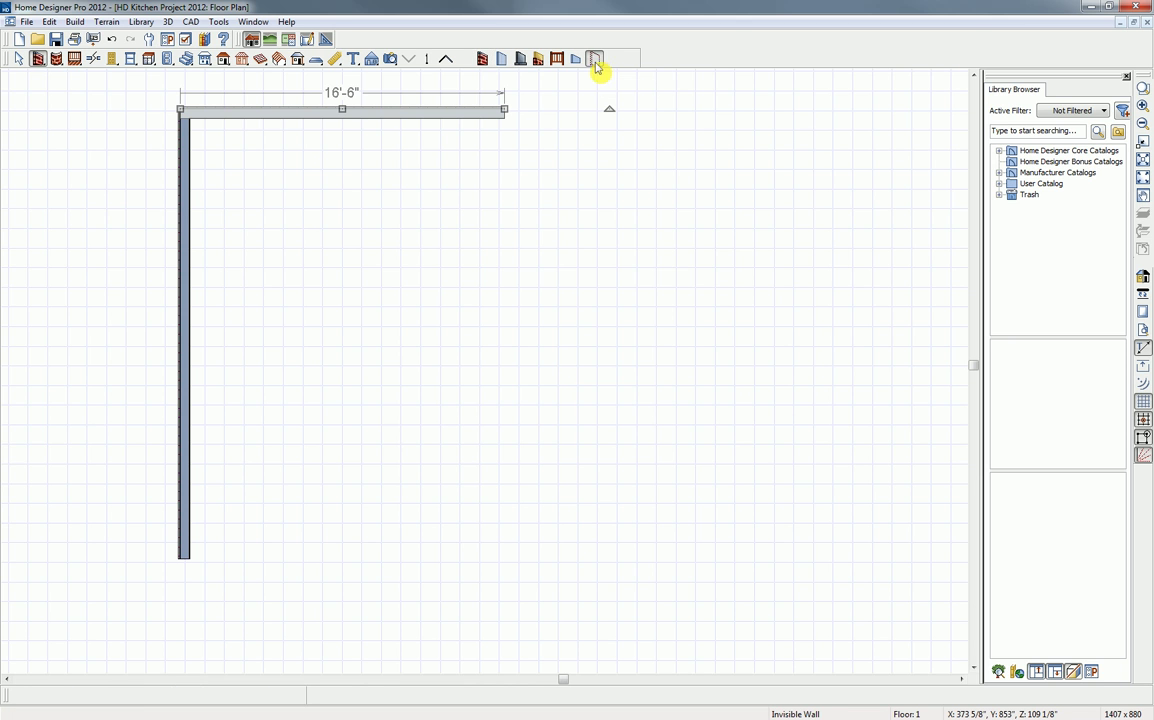
{"action": "mouse_move", "coordinate": [504, 112]}
{"action": "left_mouse_down"}
{"action": "mouse_move", "coordinate": [514, 417]}
{"action": "mouse_move", "coordinate": [505, 558]}
{"action": "left_mouse_up"}
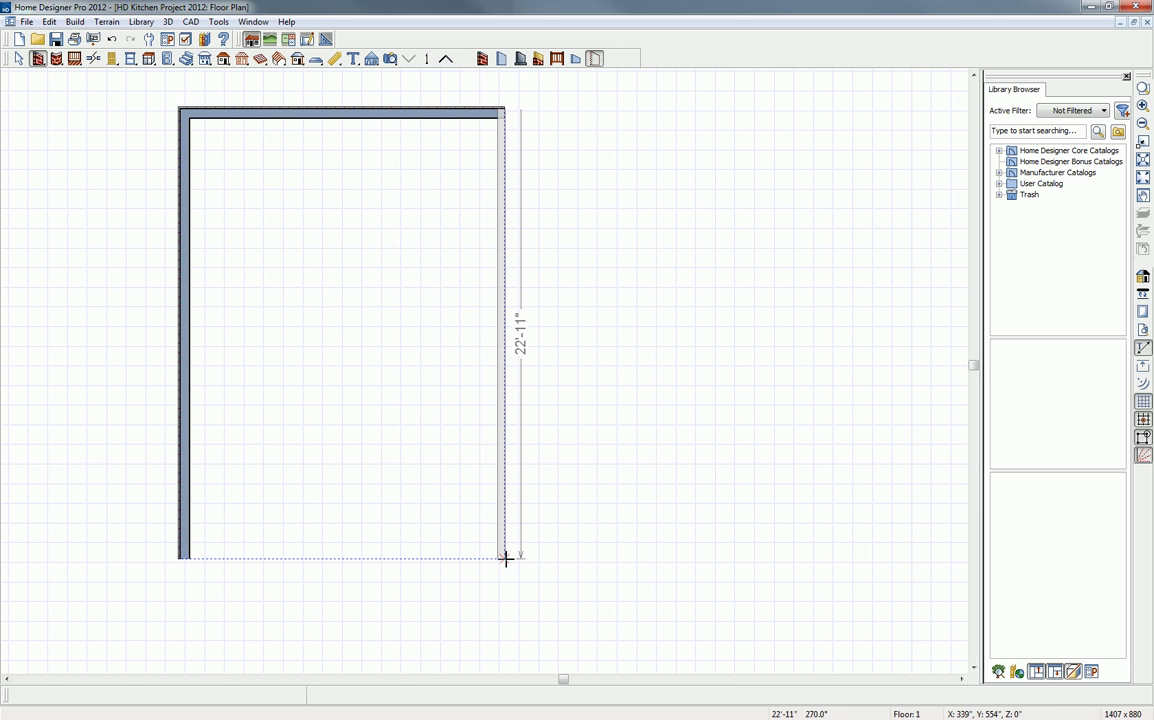
{"action": "left_click_drag", "start_coordinate": [505, 558], "coordinate": [505, 558]}
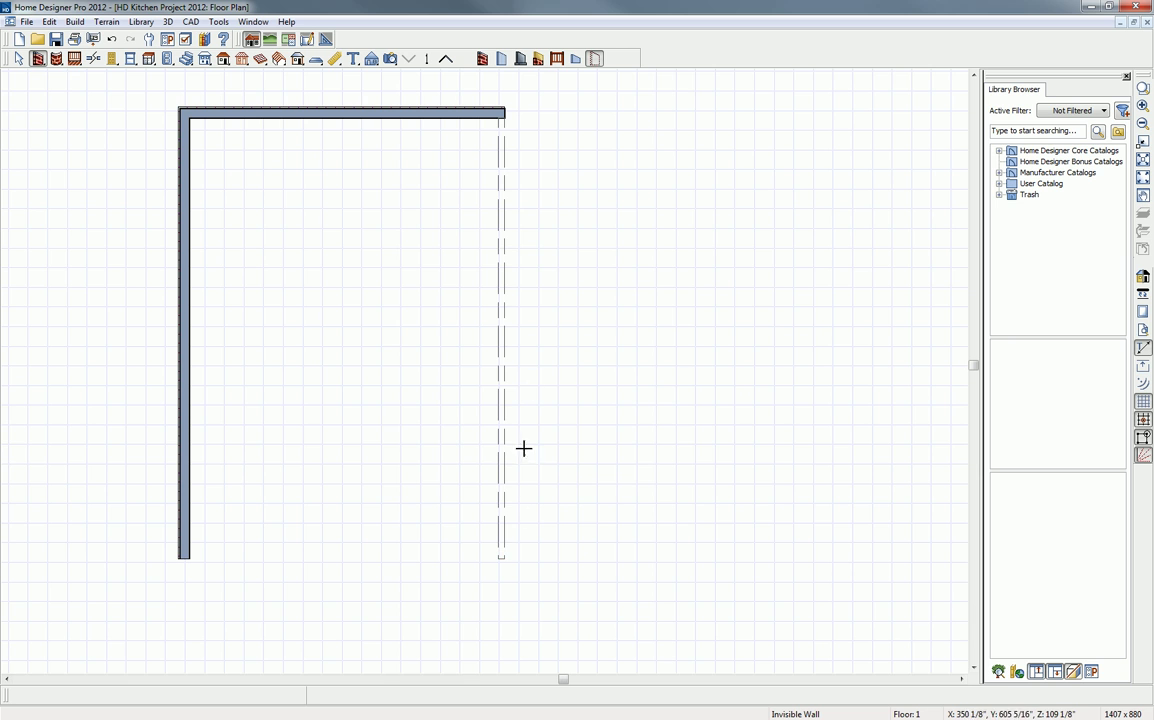
{"action": "left_click", "coordinate": [503, 61]}
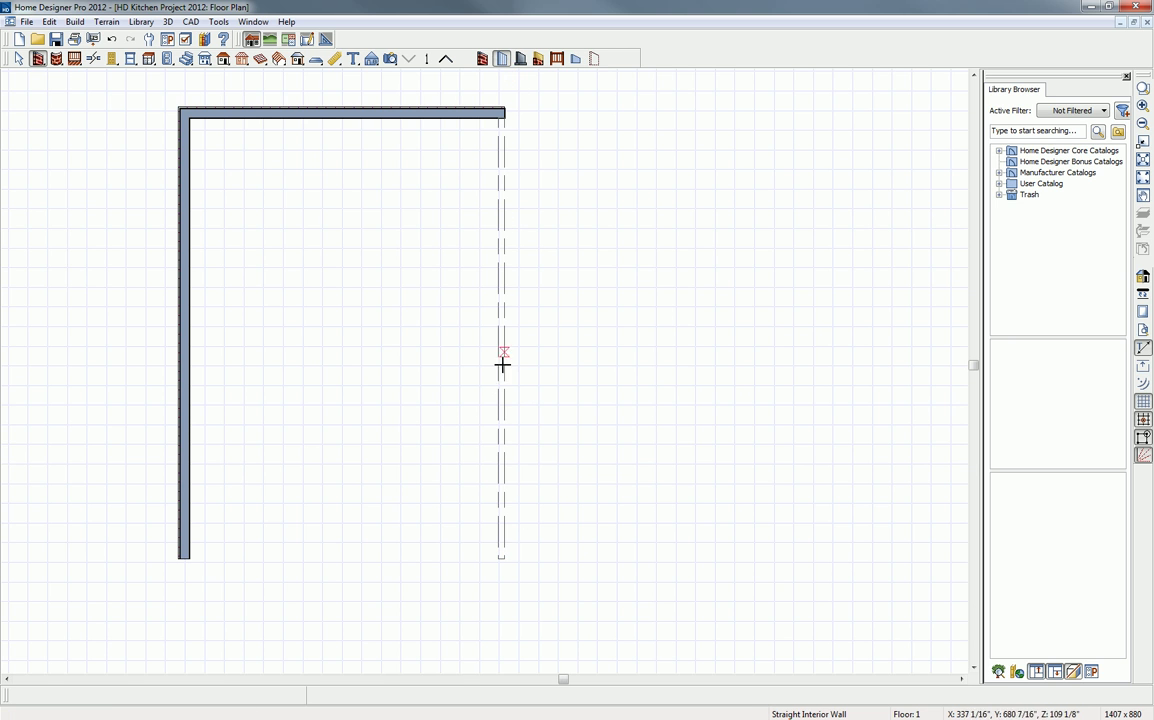
{"action": "left_click_drag", "start_coordinate": [503, 556], "coordinate": [190, 557]}
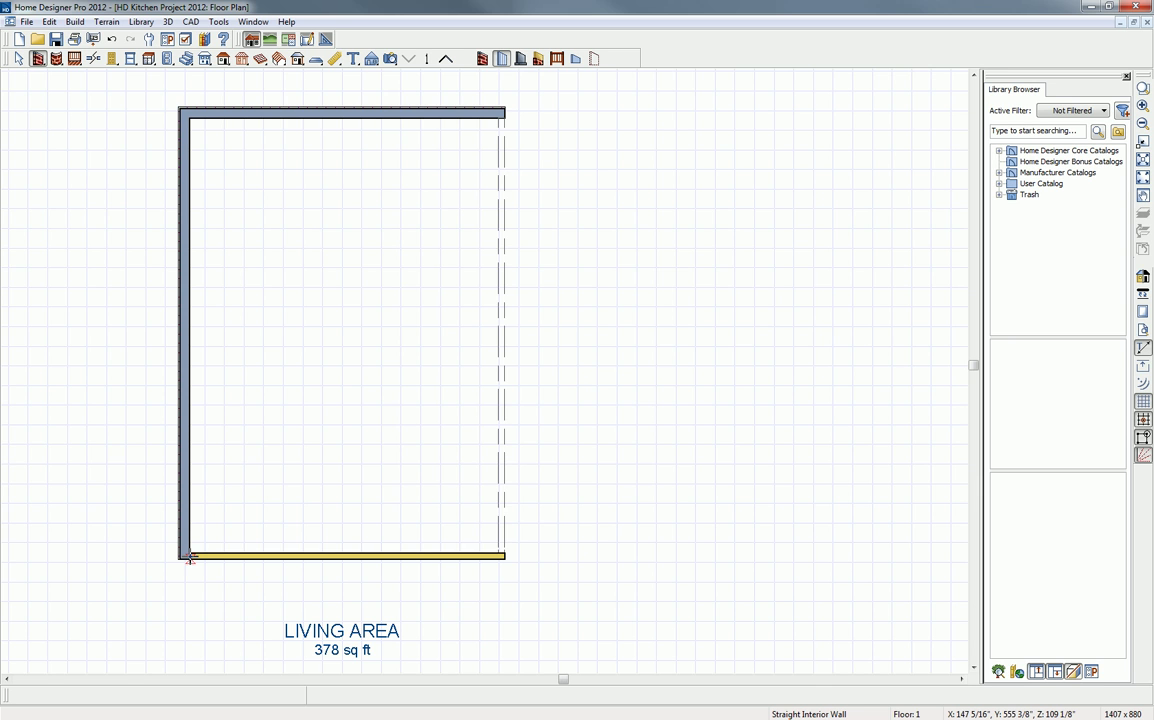
{"action": "left_click", "coordinate": [181, 510]}
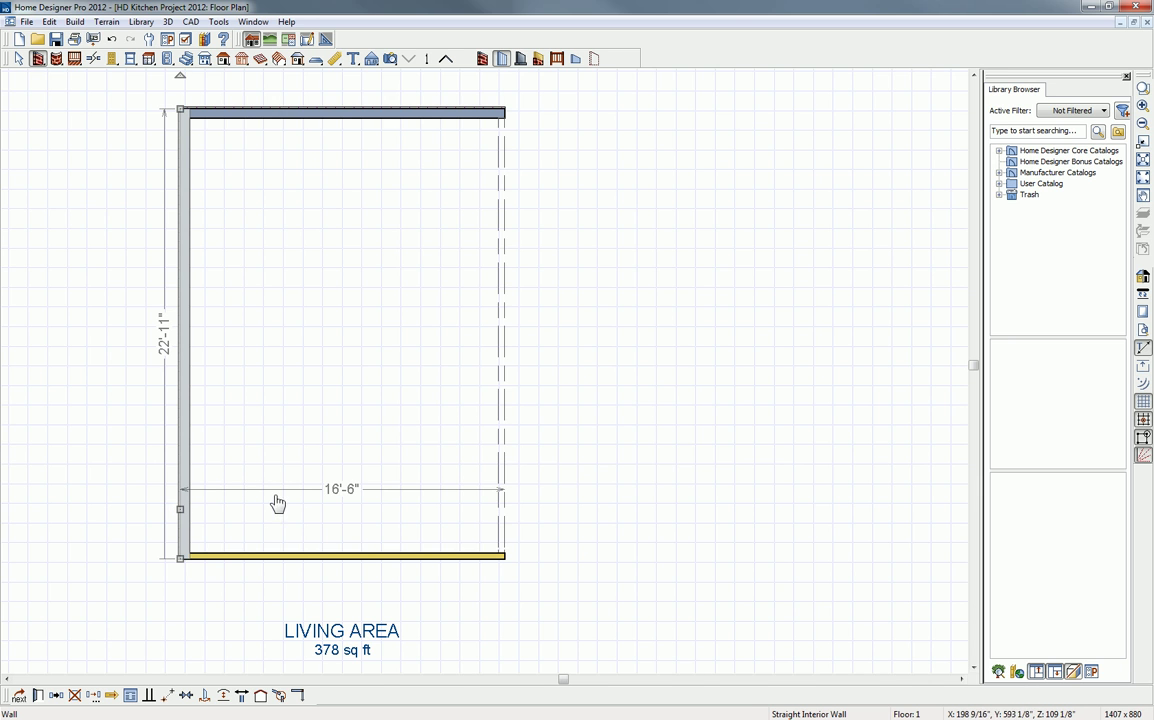
{"action": "left_click", "coordinate": [339, 492]}
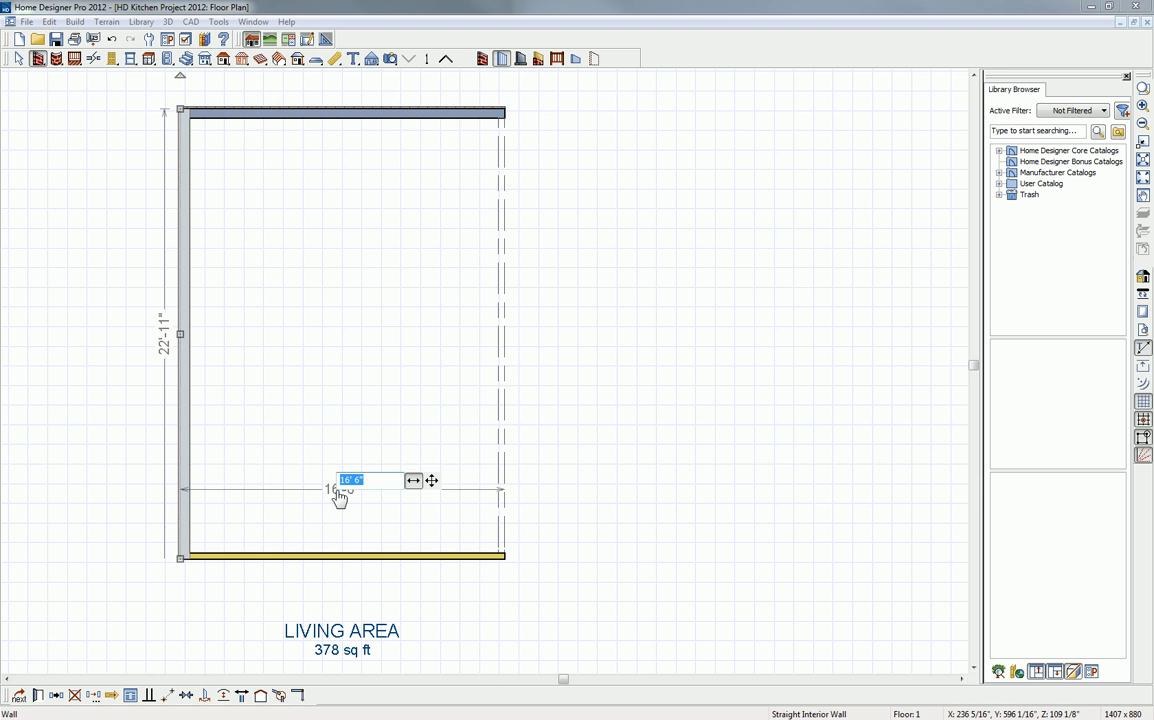
{"action": "left_click", "coordinate": [339, 497]}
- Add a vertical interior dimension between the upper exterior wall and the lower interior wall
{"action": "left_click", "coordinate": [338, 62]}
{"action": "left_click", "coordinate": [338, 62]}
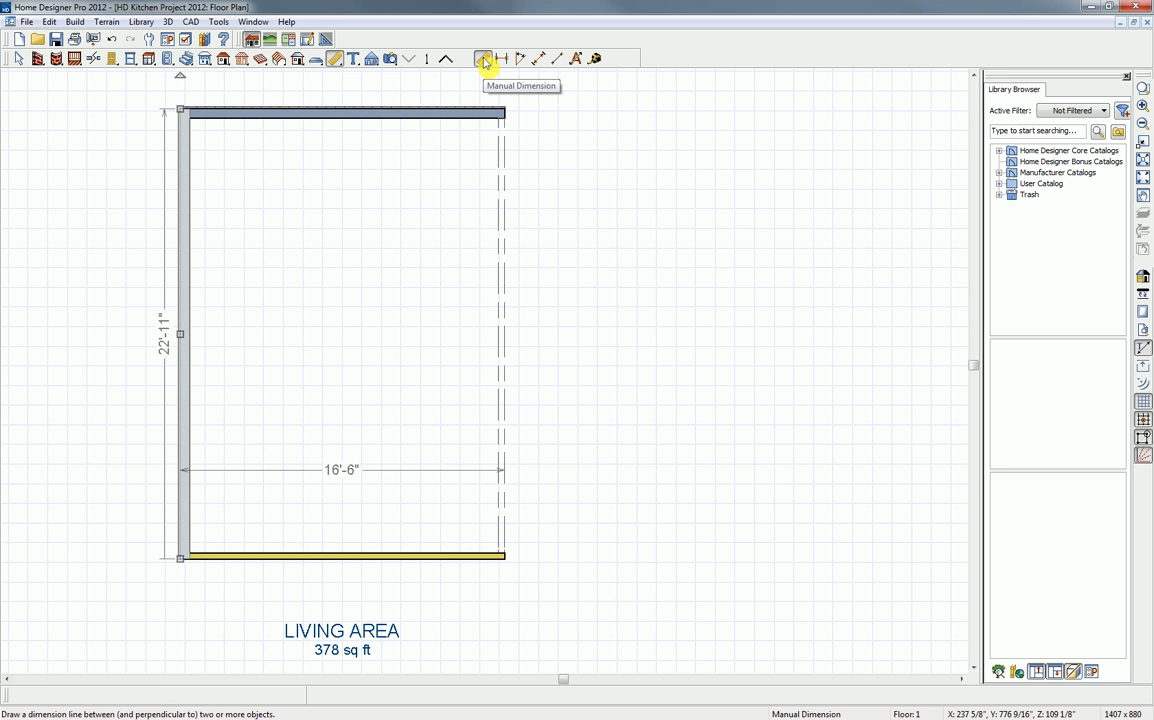
{"action": "left_click", "coordinate": [539, 60]}
{"action": "left_click", "coordinate": [540, 60]}
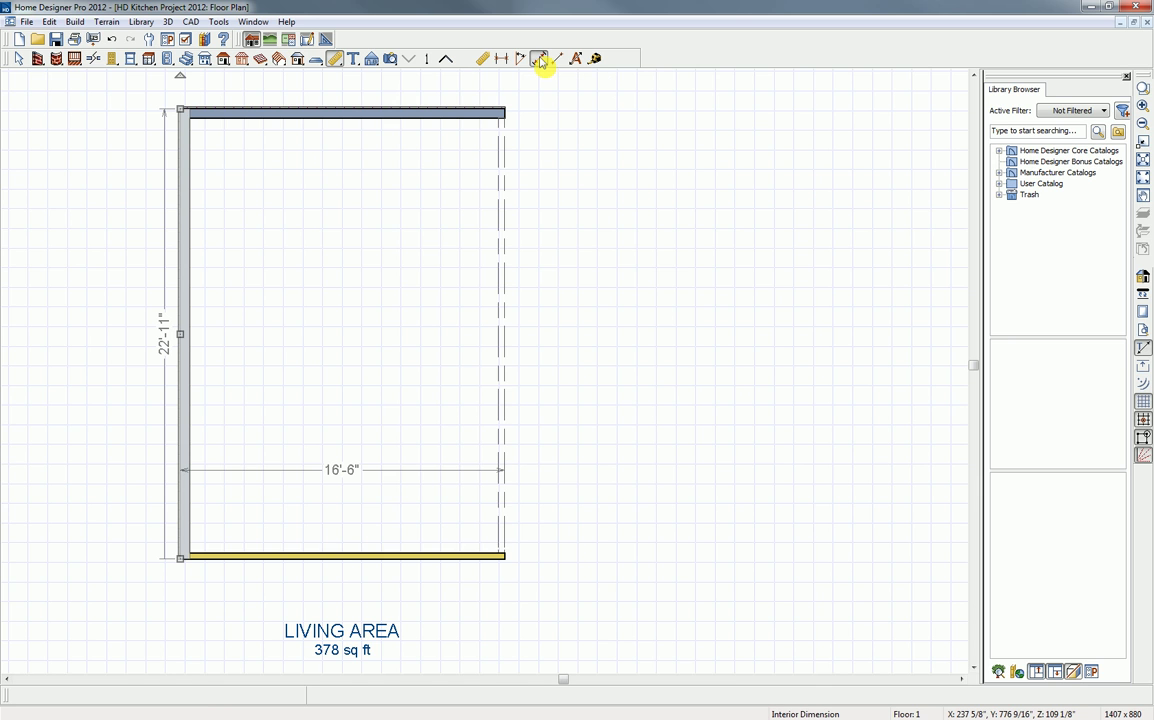
{"action": "left_click_drag", "start_coordinate": [458, 85], "coordinate": [447, 594]}
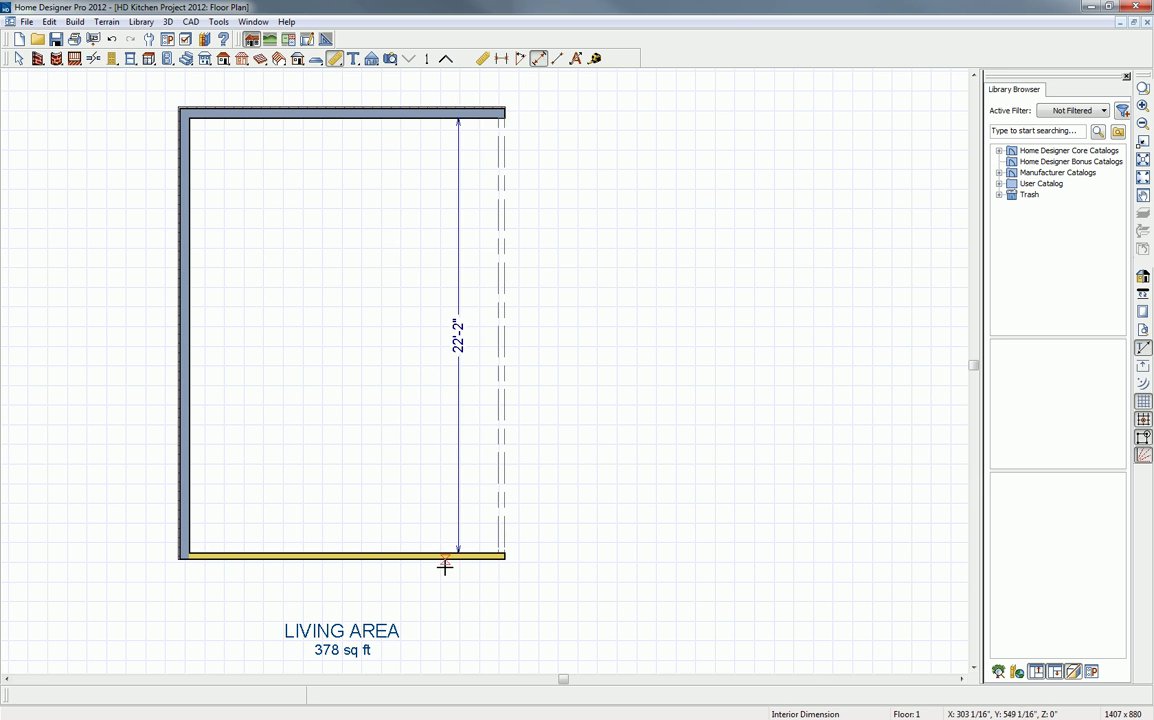
- Move the lower interior wall by setting its interior distance from the upper wall to 24', and delete the dimension line
{"action": "left_click", "coordinate": [439, 555]}
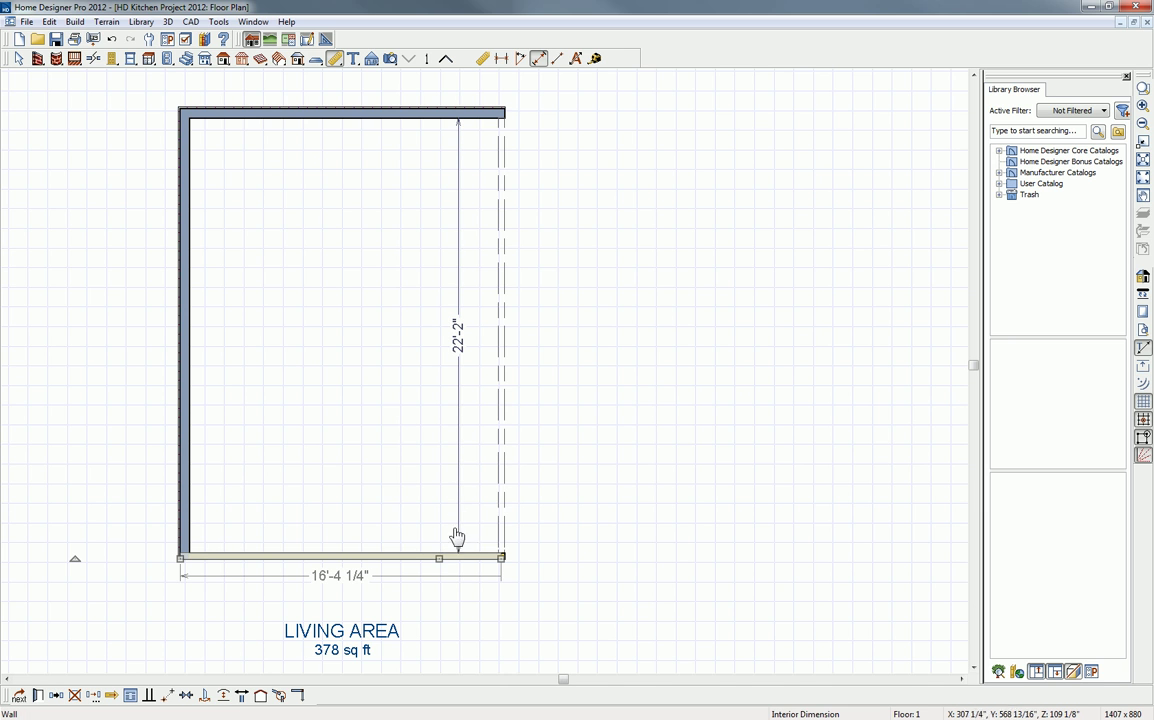
{"action": "left_click", "coordinate": [458, 340]}
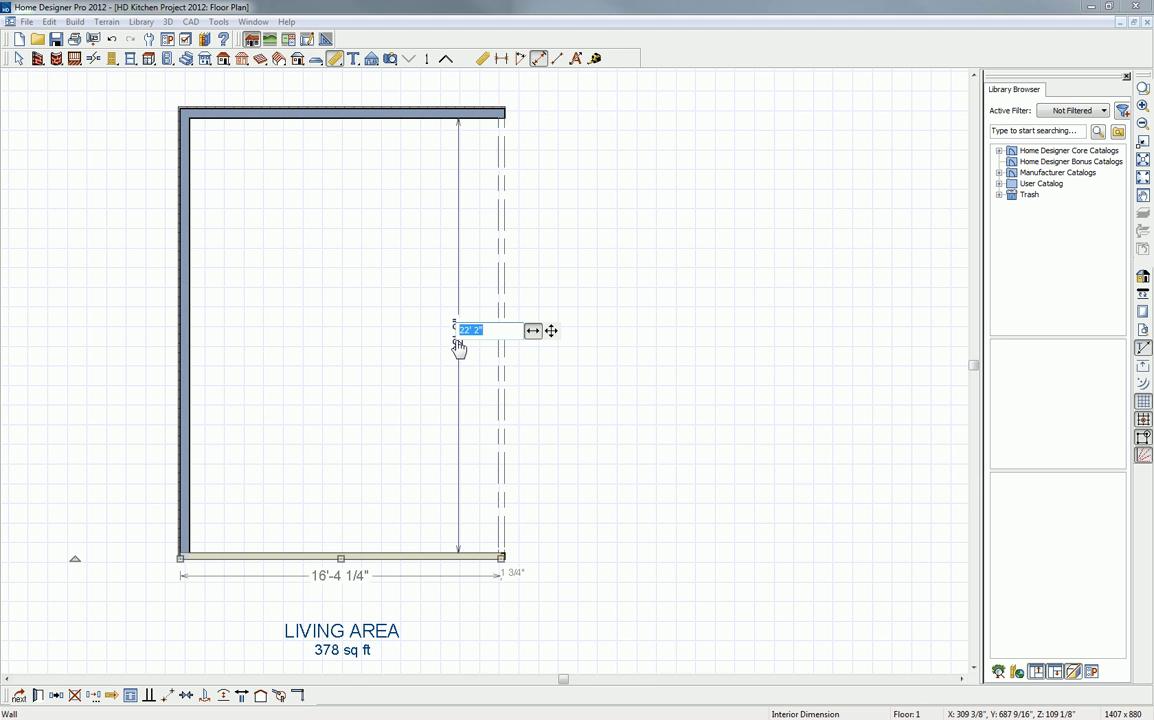
{"action": "type", "text": "24'"}
{"action": "key", "text": "Return"}
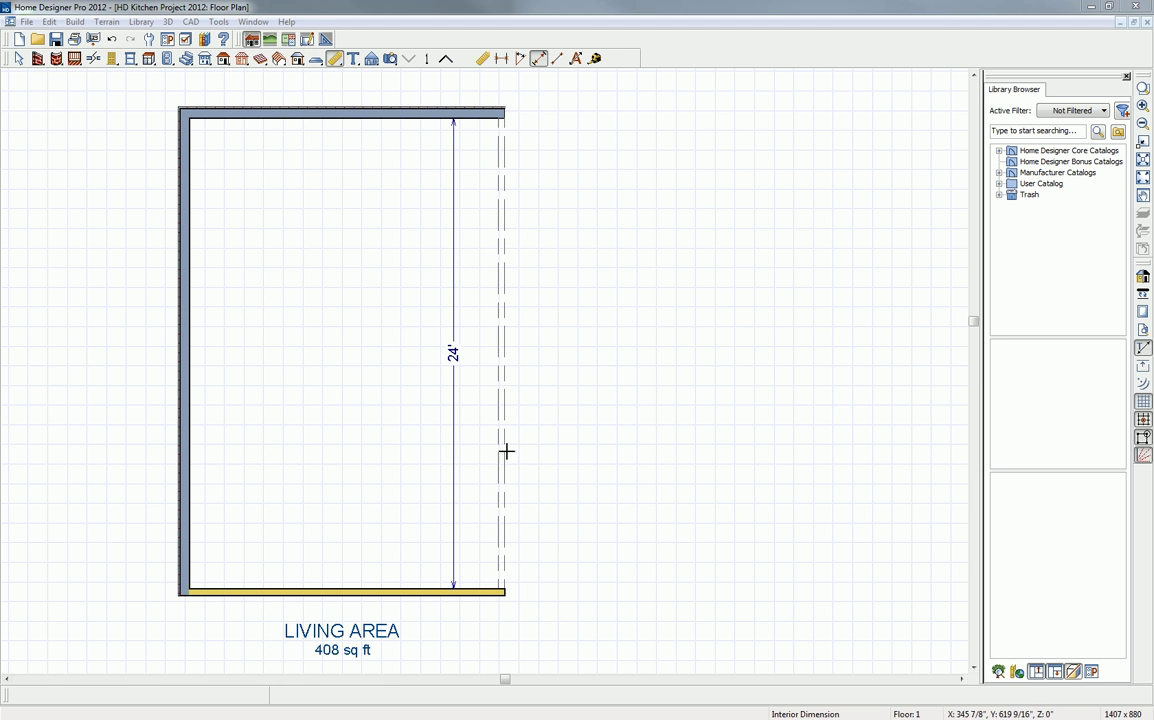
{"action": "left_click", "coordinate": [453, 457]}
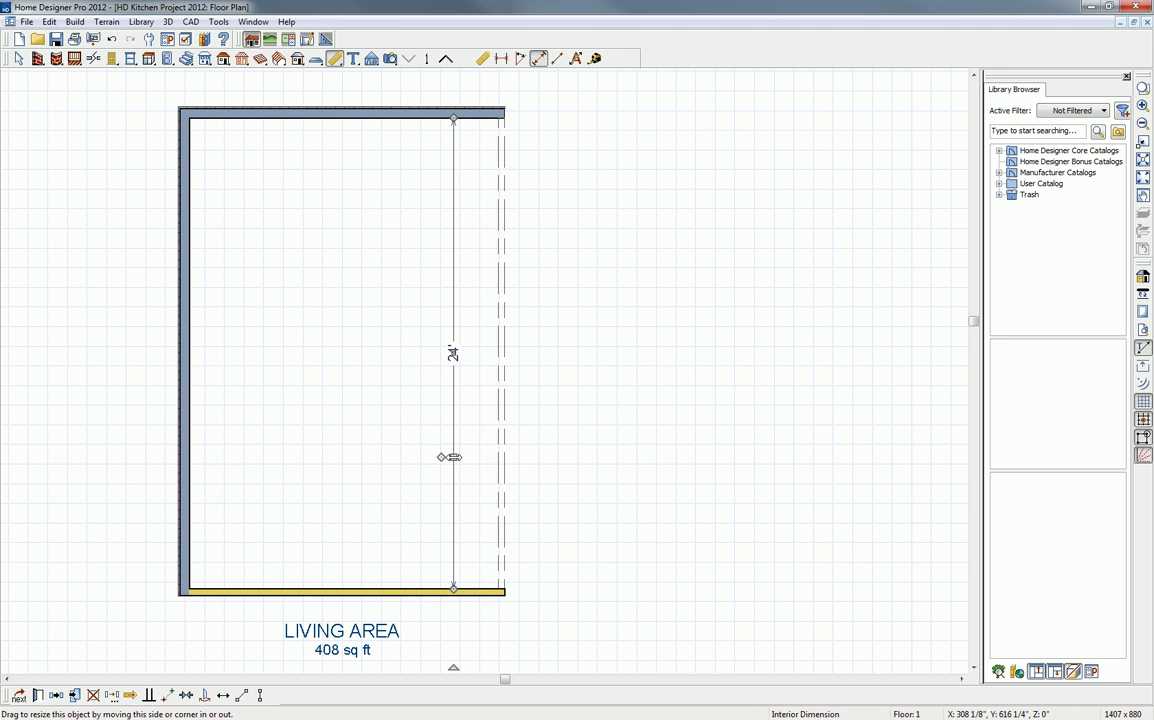
{"action": "key", "text": "Delete"}
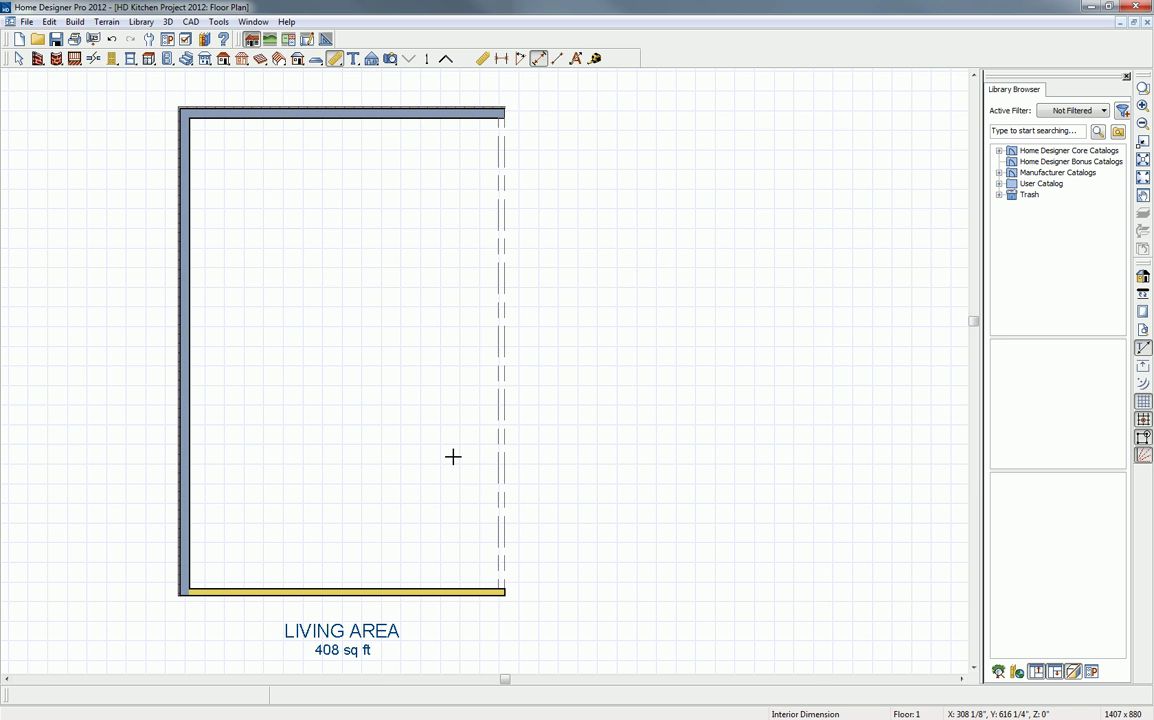
- Create a perspective doll house view of the room and orbit the camera to look in through the open side
{"action": "left_click", "coordinate": [391, 60]}
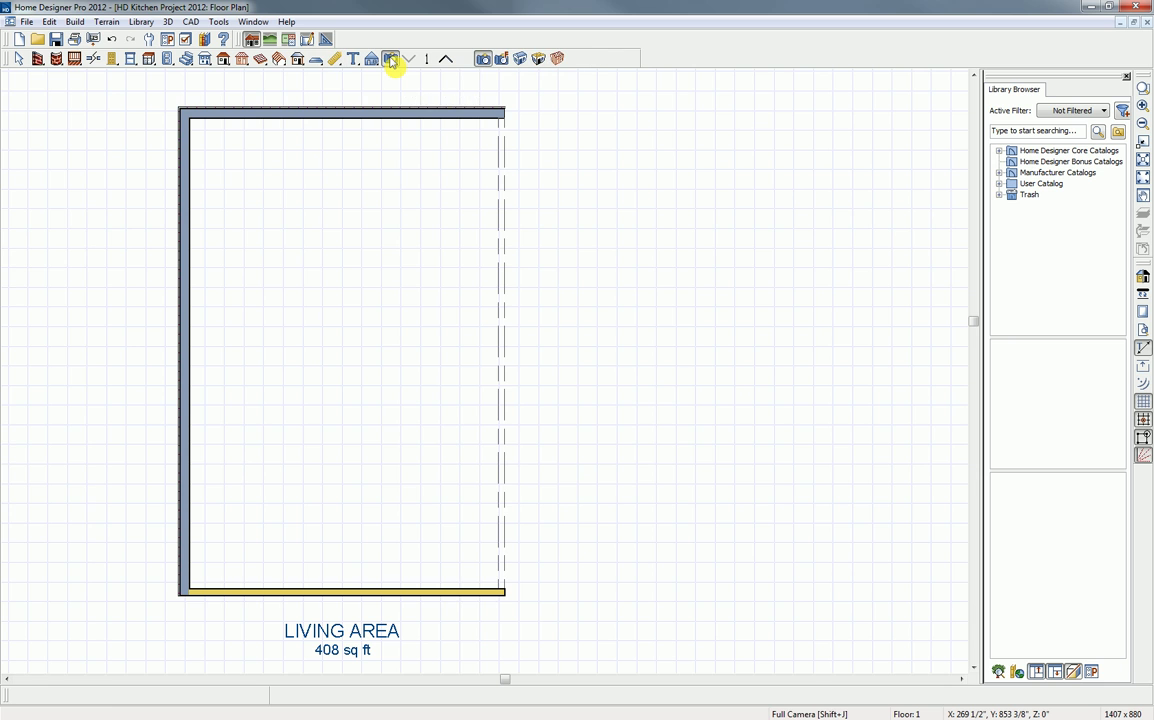
{"action": "left_click", "coordinate": [541, 61]}
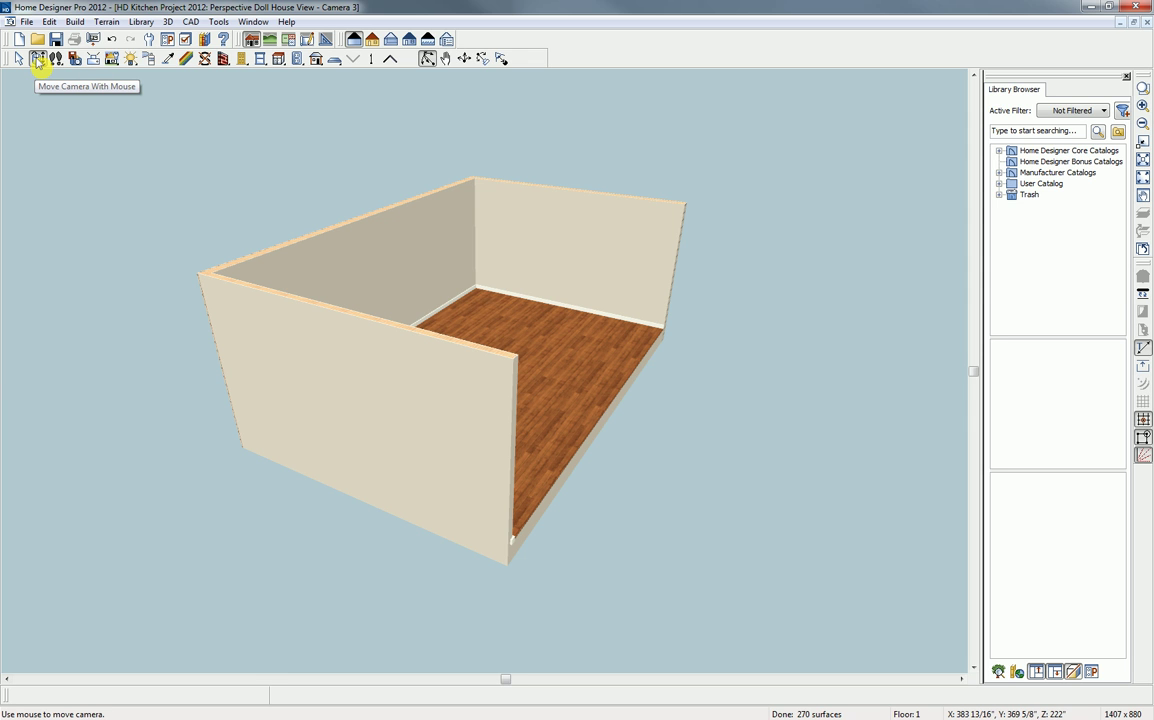
{"action": "left_click", "coordinate": [430, 60]}
{"action": "left_click_drag", "start_coordinate": [255, 327], "coordinate": [479, 324]}
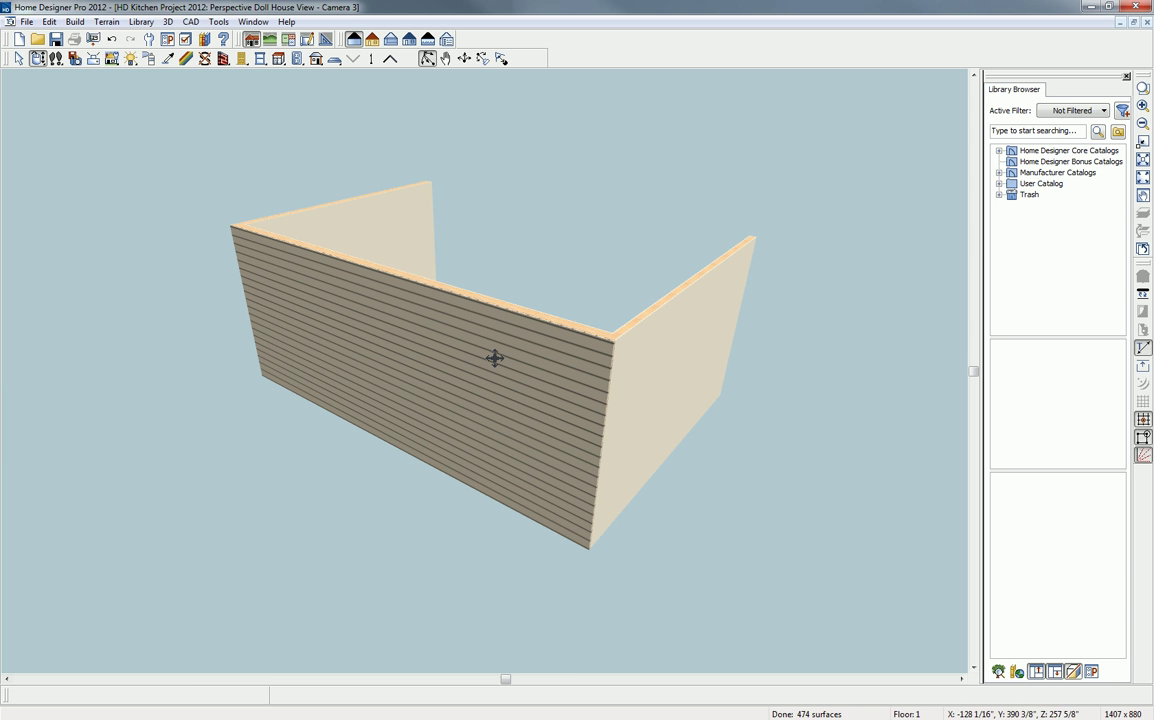
{"action": "left_click_drag", "start_coordinate": [597, 367], "coordinate": [255, 336]}
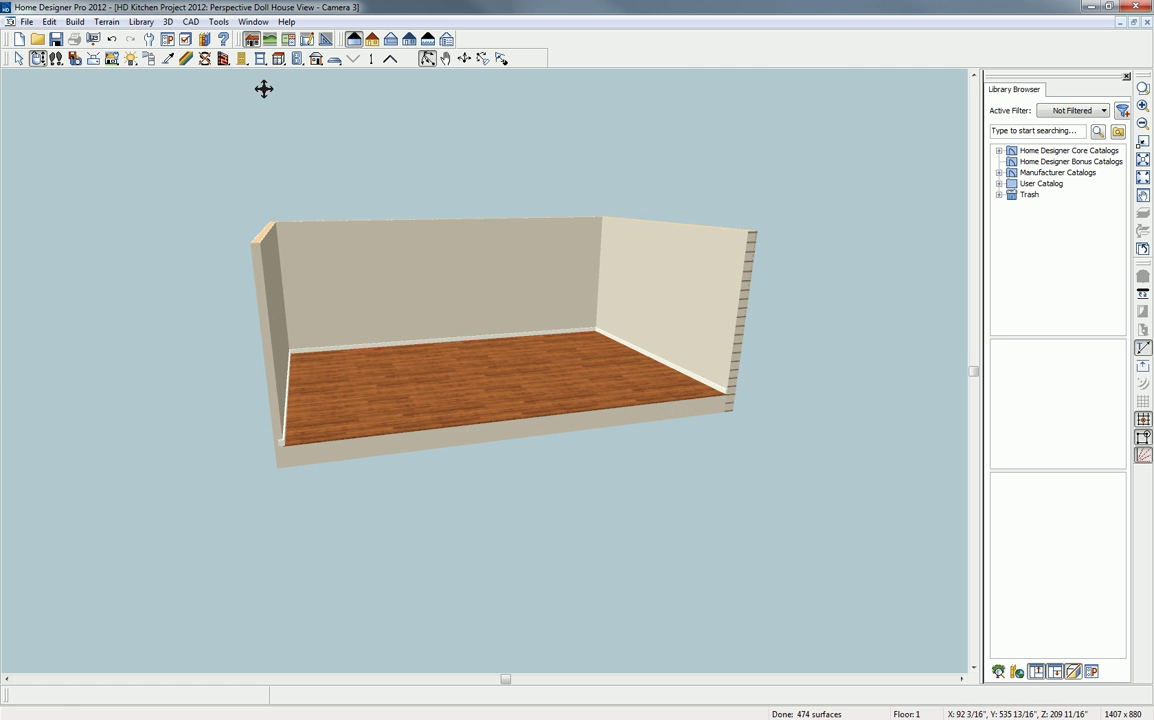
- Place a sliding door near the left end of the back wall and a standard window near its right end
{"action": "left_click", "coordinate": [243, 60]}
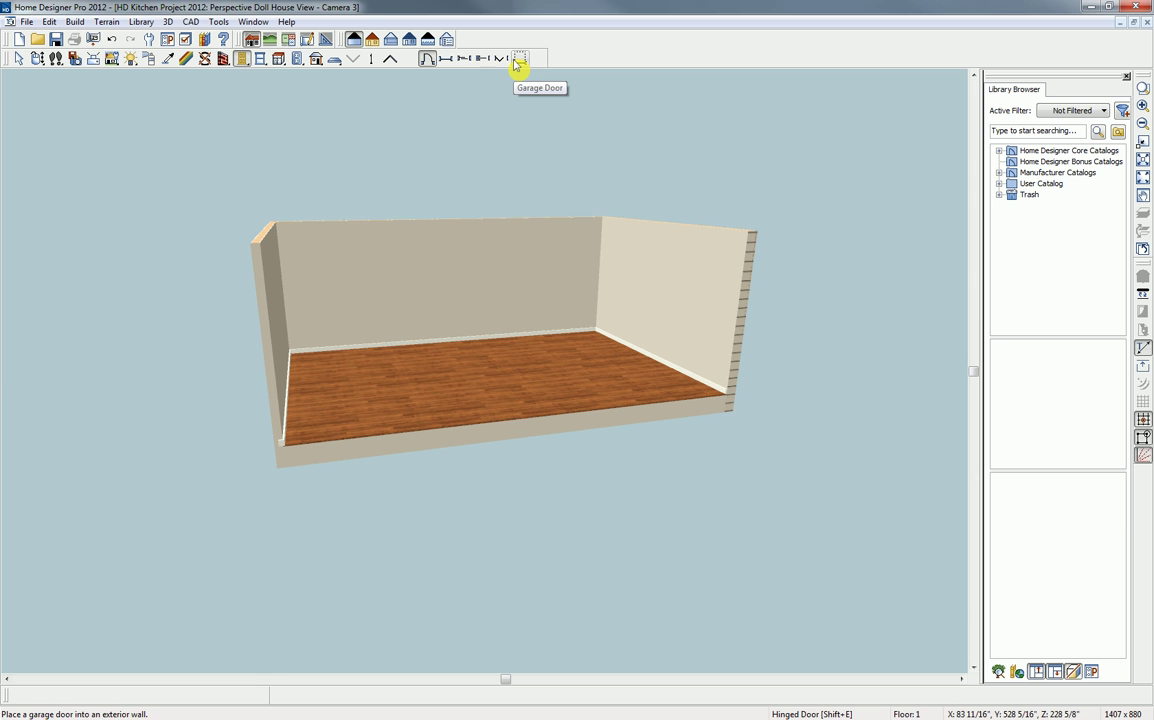
{"action": "left_click", "coordinate": [463, 60]}
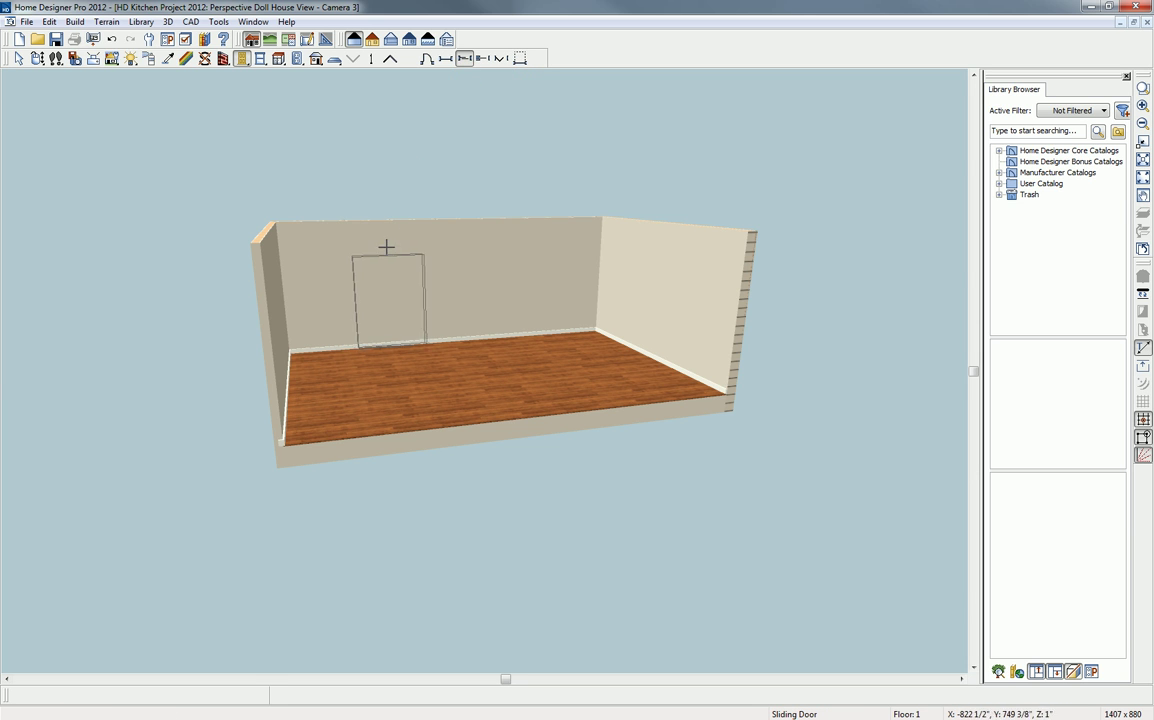
{"action": "left_click", "coordinate": [352, 294]}
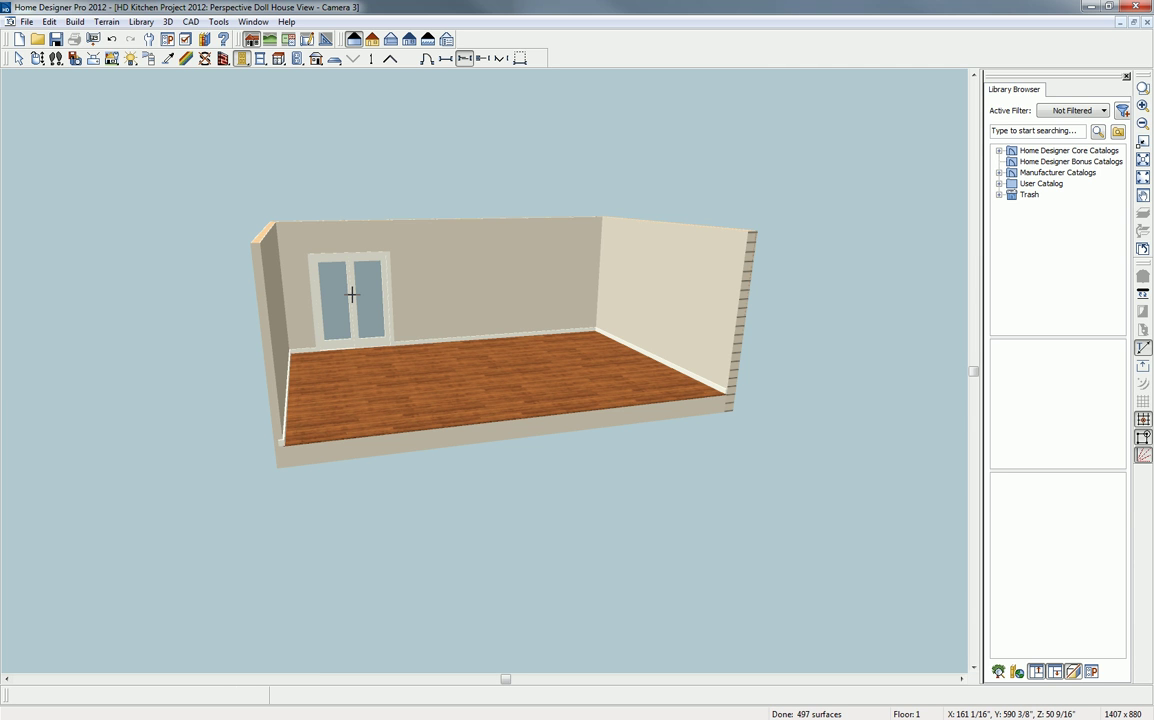
{"action": "left_click", "coordinate": [261, 60]}
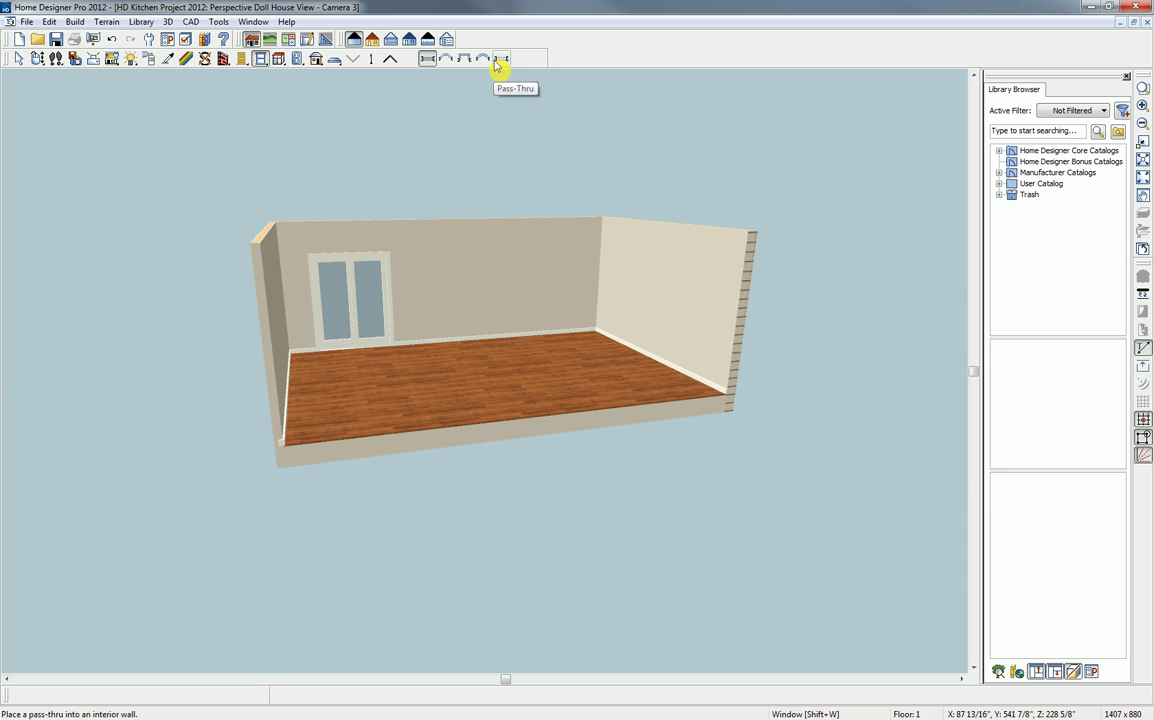
{"action": "left_click", "coordinate": [541, 269]}
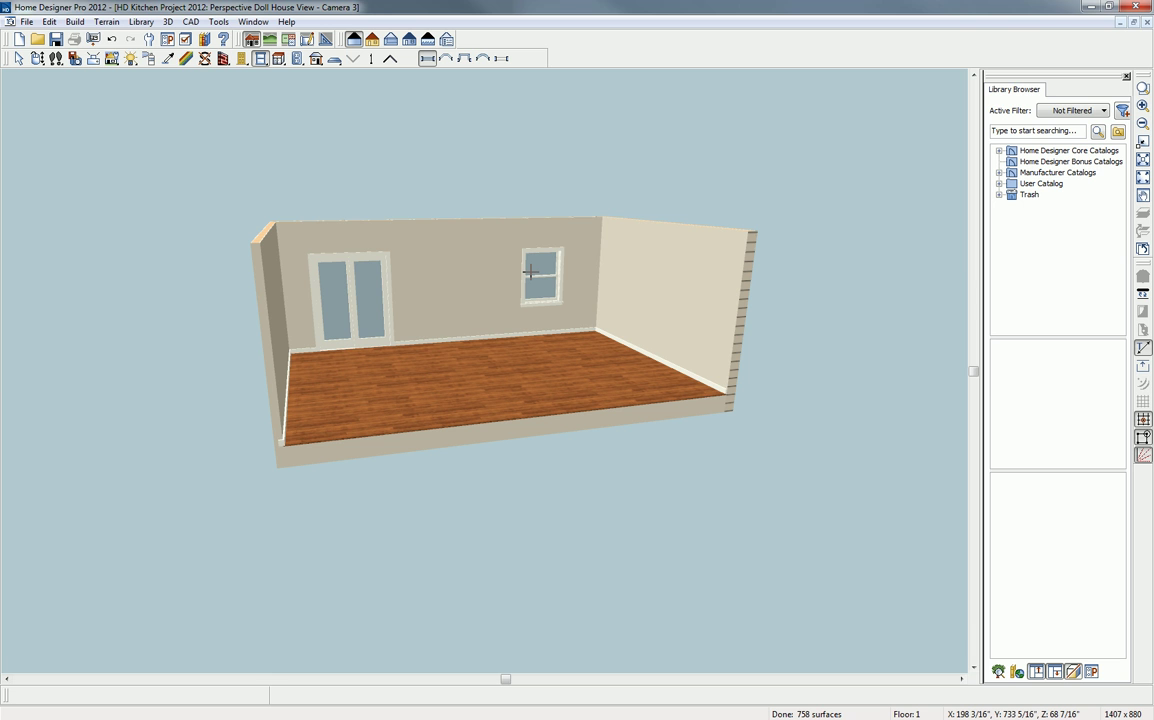
- Open the specification of the back wall's window and set its window type to Single Casement
{"action": "scroll", "coordinate": [530, 271], "scroll_direction": "up", "scroll_amount": 5}
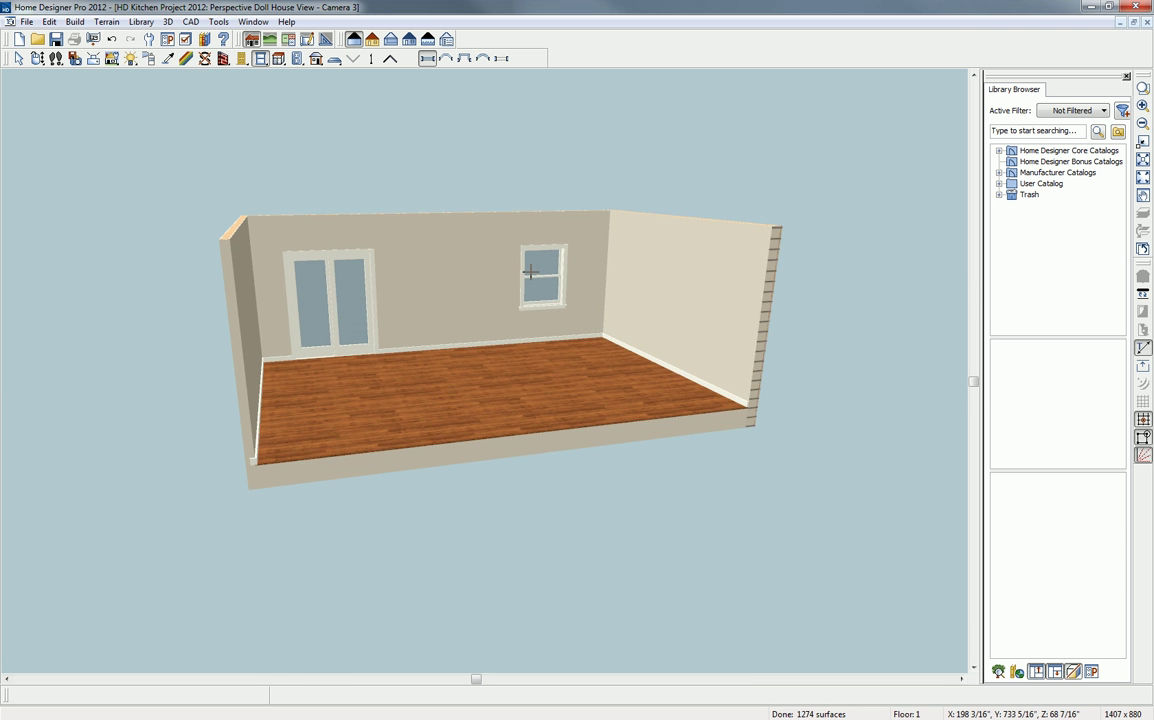
{"action": "scroll", "coordinate": [530, 271], "scroll_direction": "up", "scroll_amount": 1}
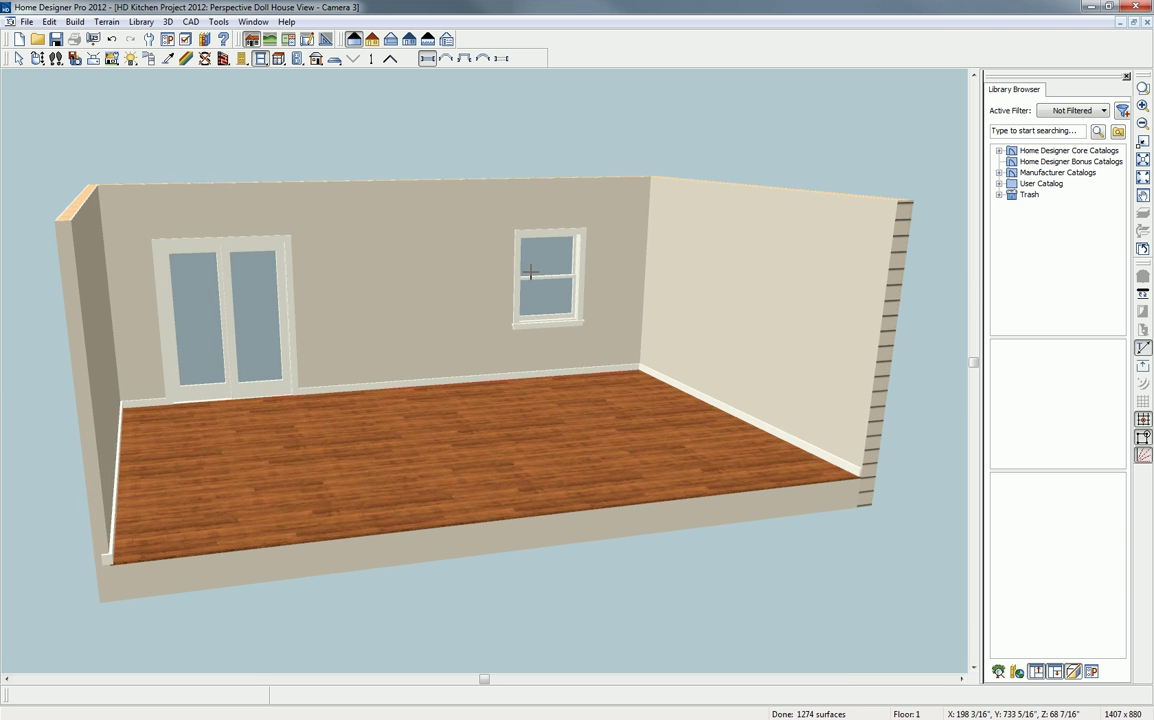
{"action": "scroll", "coordinate": [530, 271], "scroll_direction": "up", "scroll_amount": 1}
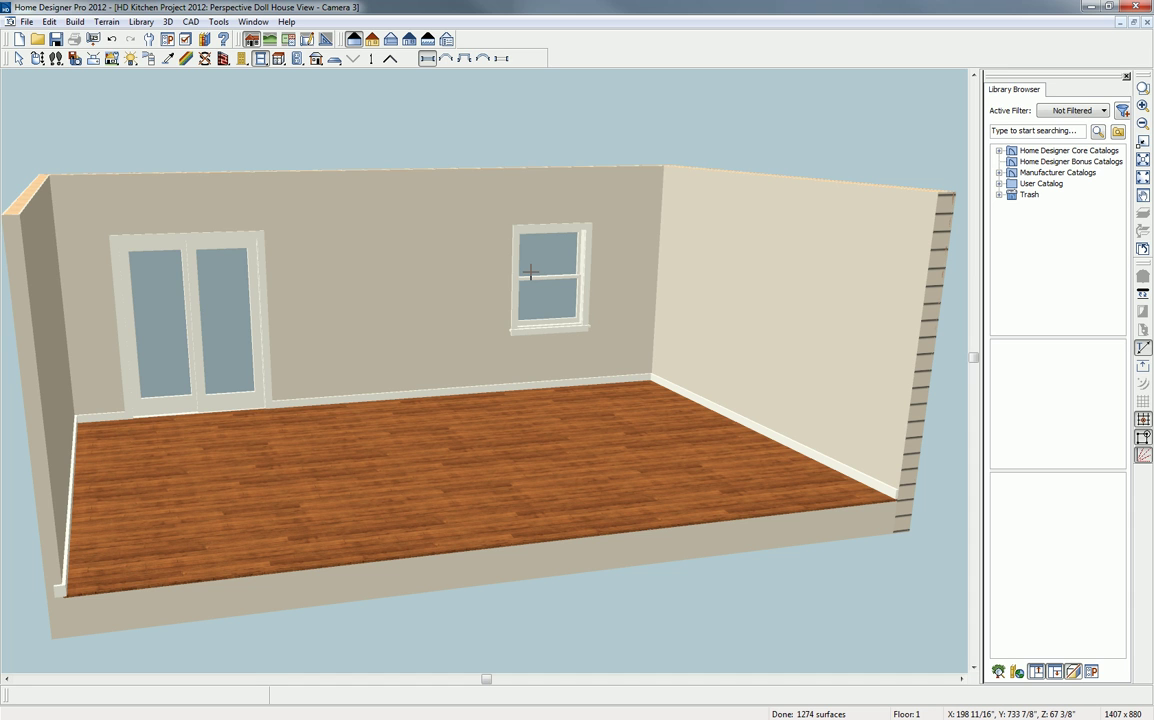
{"action": "mouse_move", "coordinate": [530, 271]}
{"action": "middle_mouse_down"}
{"action": "mouse_move", "coordinate": [530, 337]}
{"action": "mouse_move", "coordinate": [538, 260]}
{"action": "middle_mouse_up"}
{"action": "key", "text": "space"}
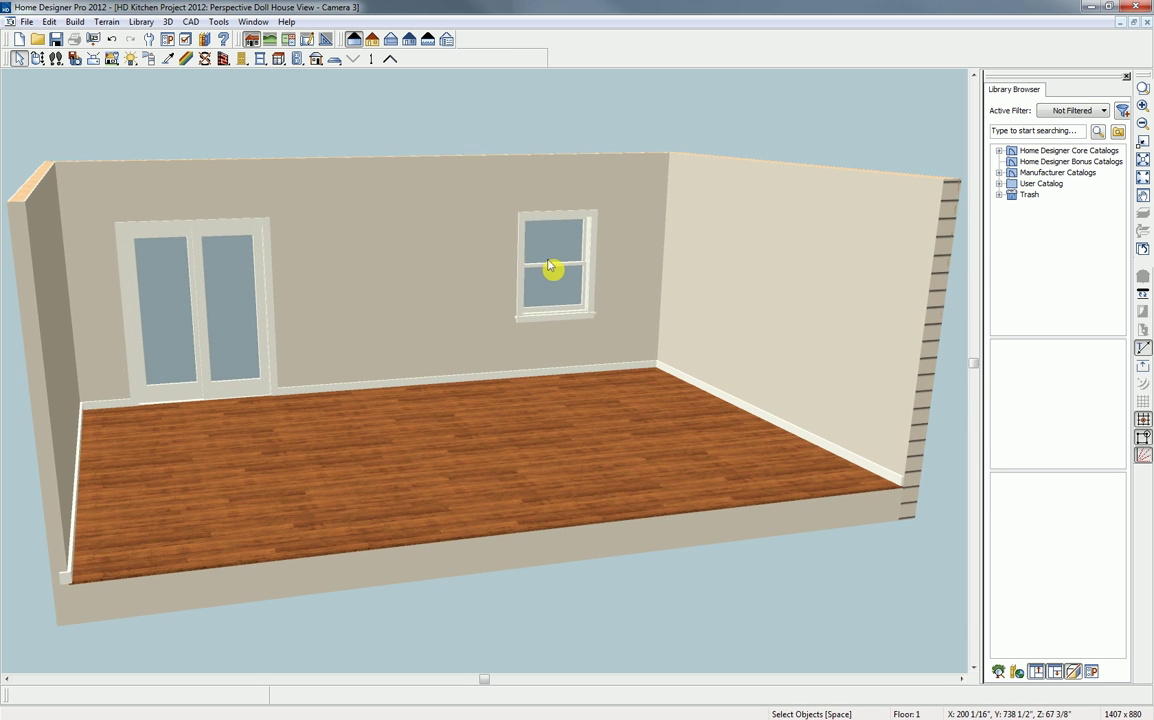
{"action": "left_click", "coordinate": [549, 267]}
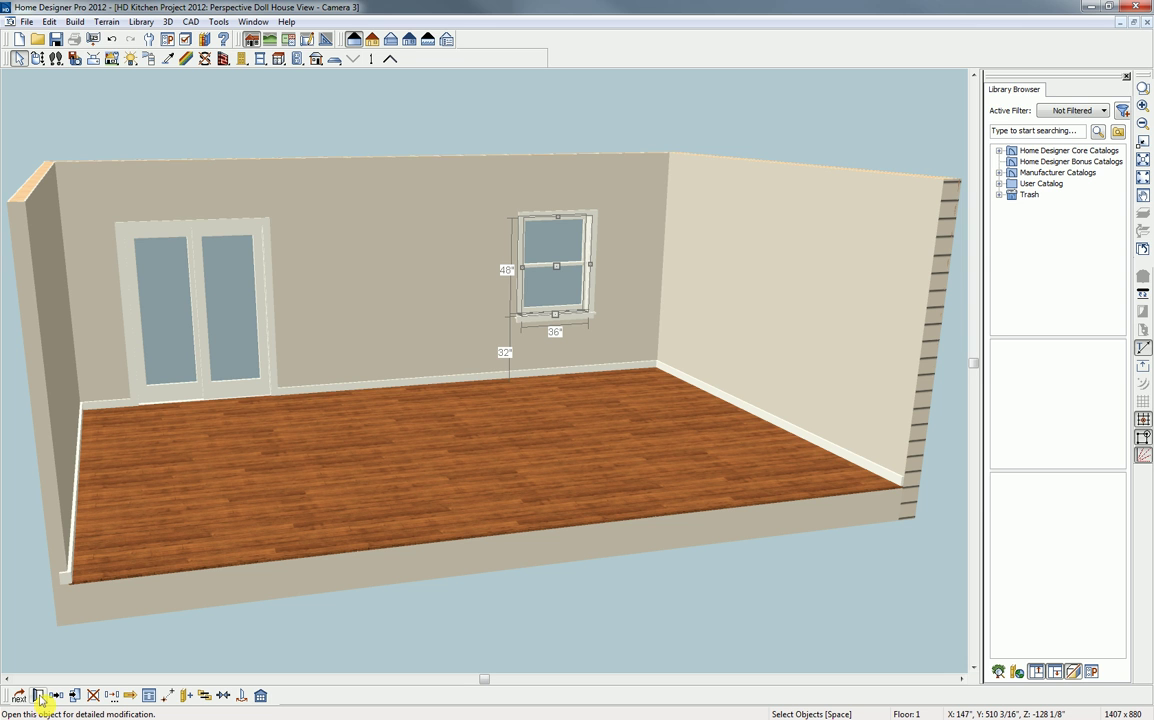
{"action": "left_click", "coordinate": [39, 697]}
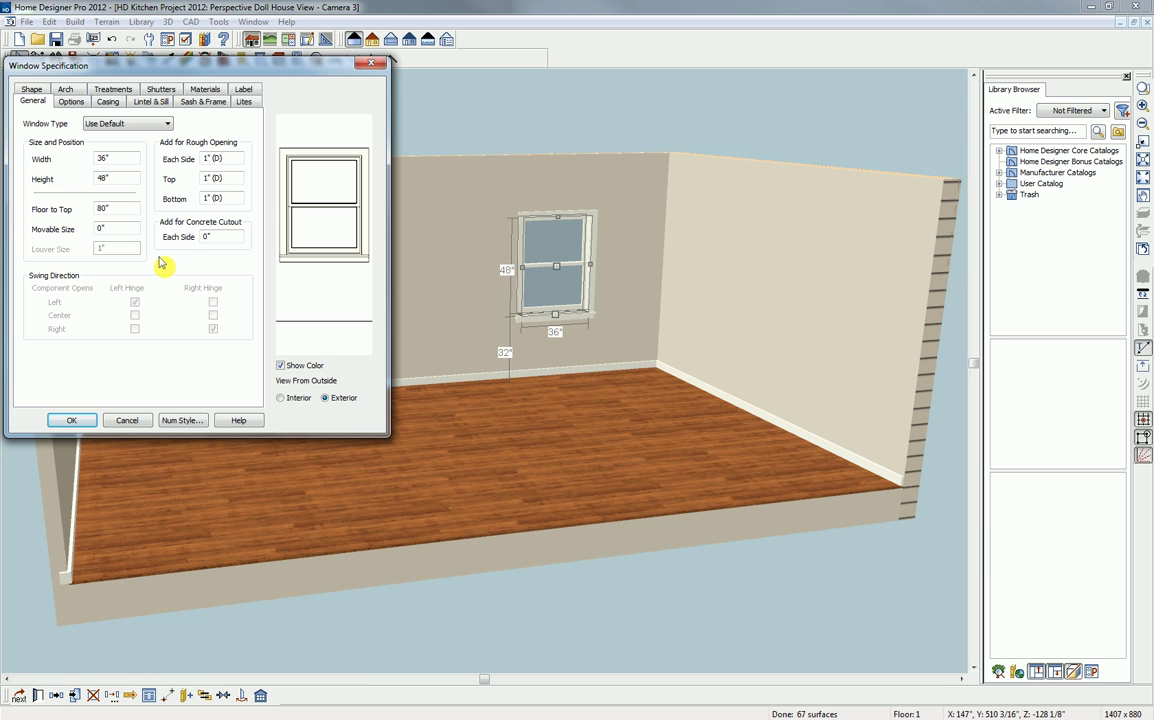
{"action": "left_click", "coordinate": [167, 124]}
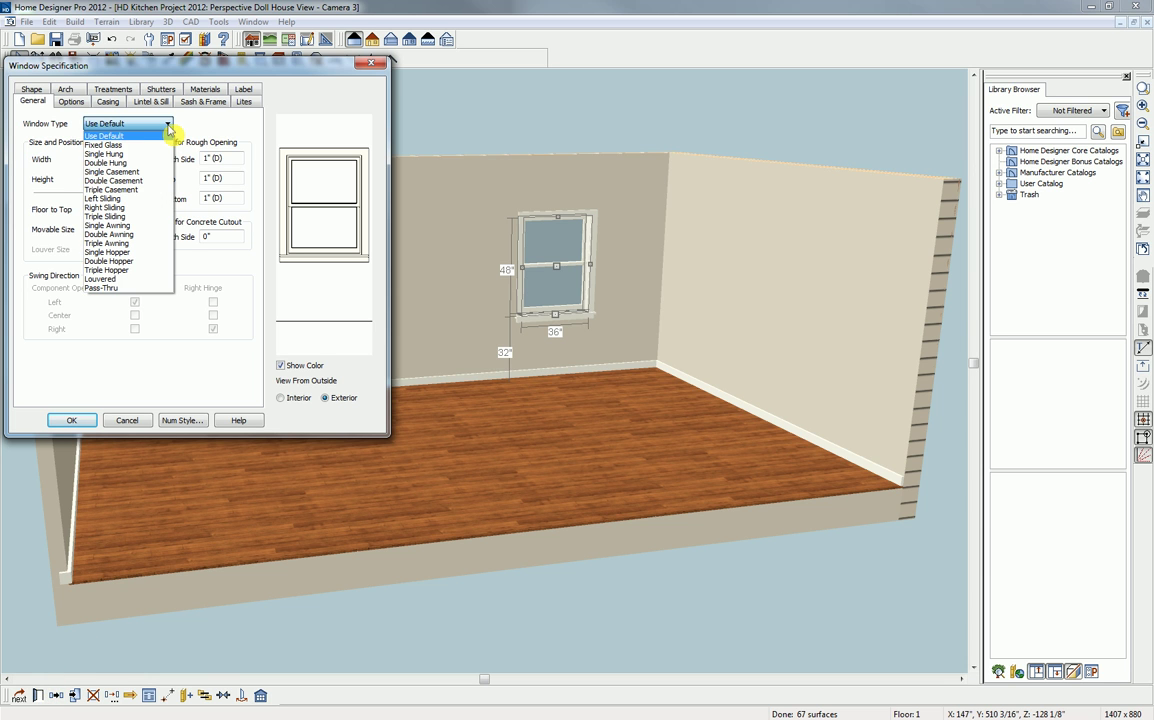
{"action": "left_click", "coordinate": [130, 172]}
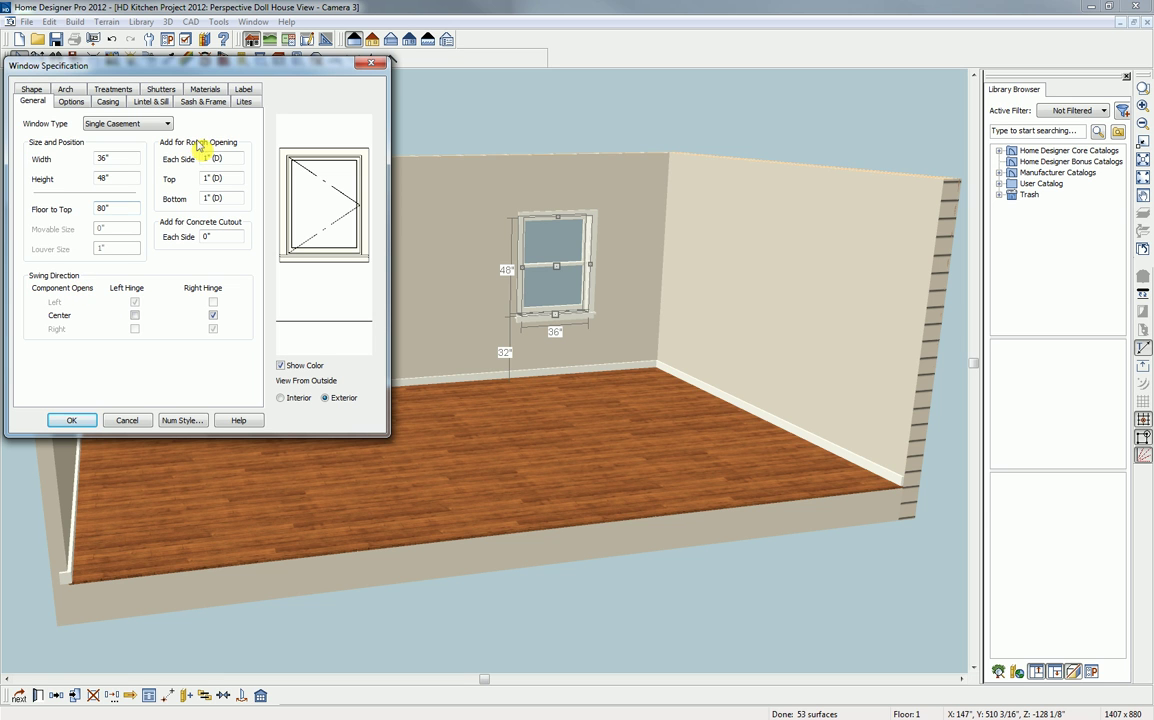
- Set the casement window's height to 42" and its floor-to-top distance to 86"
{"action": "double_click", "coordinate": [98, 179]}
{"action": "type", "text": "42"}
{"action": "left_click", "coordinate": [95, 206]}
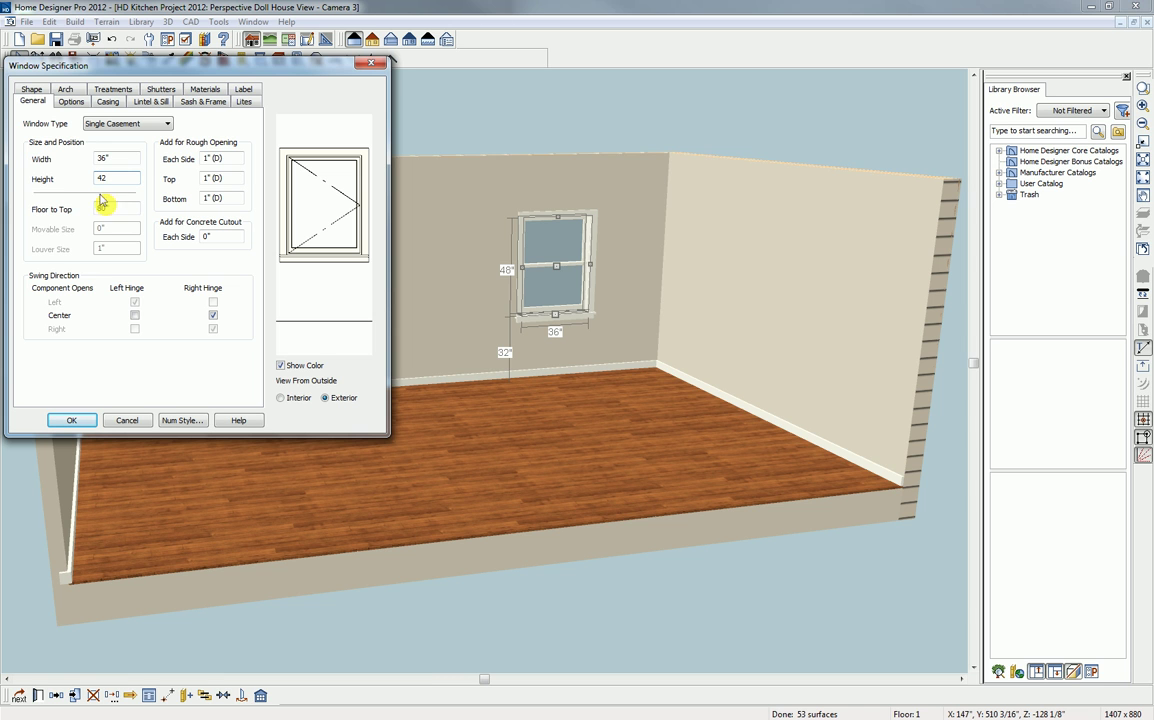
{"action": "left_click", "coordinate": [95, 209]}
{"action": "type", "text": "86"}
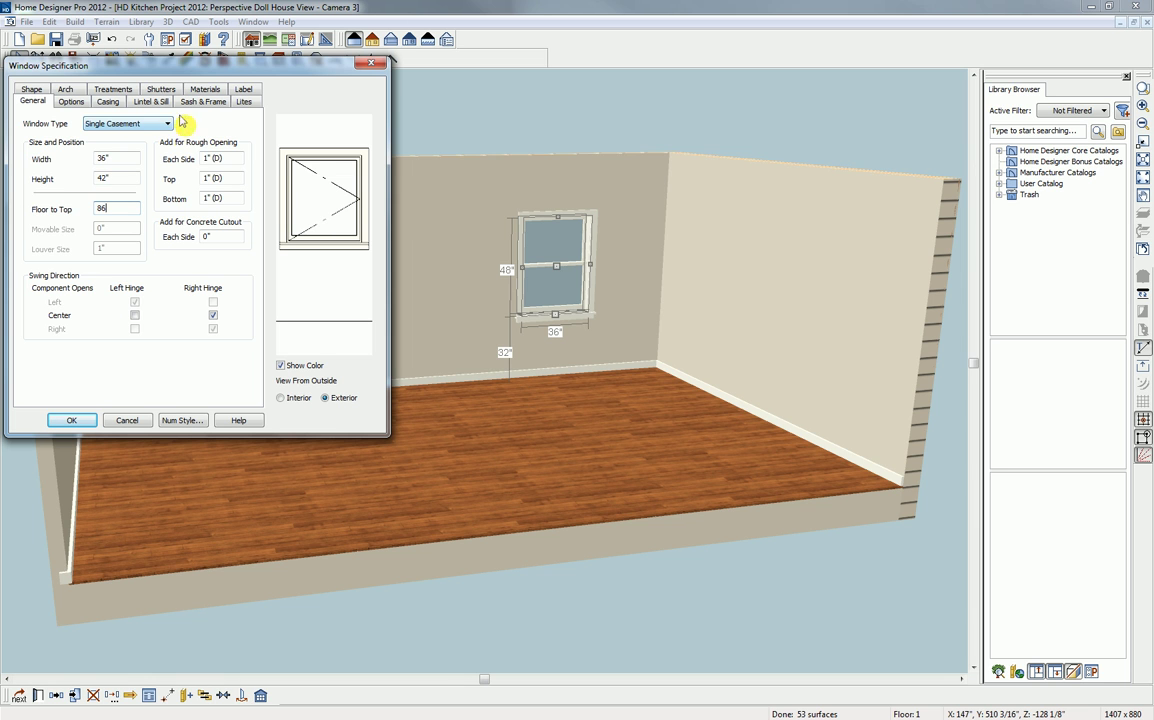
- Give the window Craftsman lites with 4 across and 3 vertical, and apply the specification
{"action": "left_click", "coordinate": [242, 102]}
{"action": "left_click", "coordinate": [128, 133]}
{"action": "left_click", "coordinate": [128, 133]}
{"action": "left_click", "coordinate": [128, 133]}
{"action": "left_click", "coordinate": [128, 154]}
{"action": "left_click", "coordinate": [128, 154]}
{"action": "left_click", "coordinate": [125, 237]}
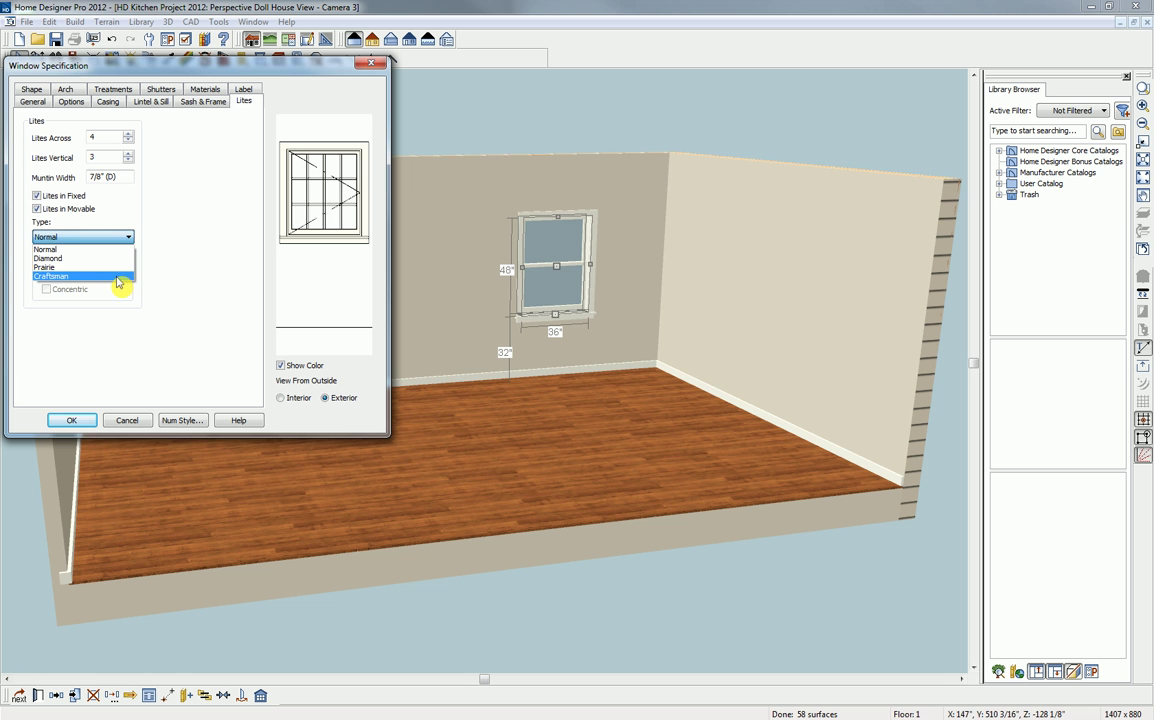
{"action": "left_click", "coordinate": [119, 276]}
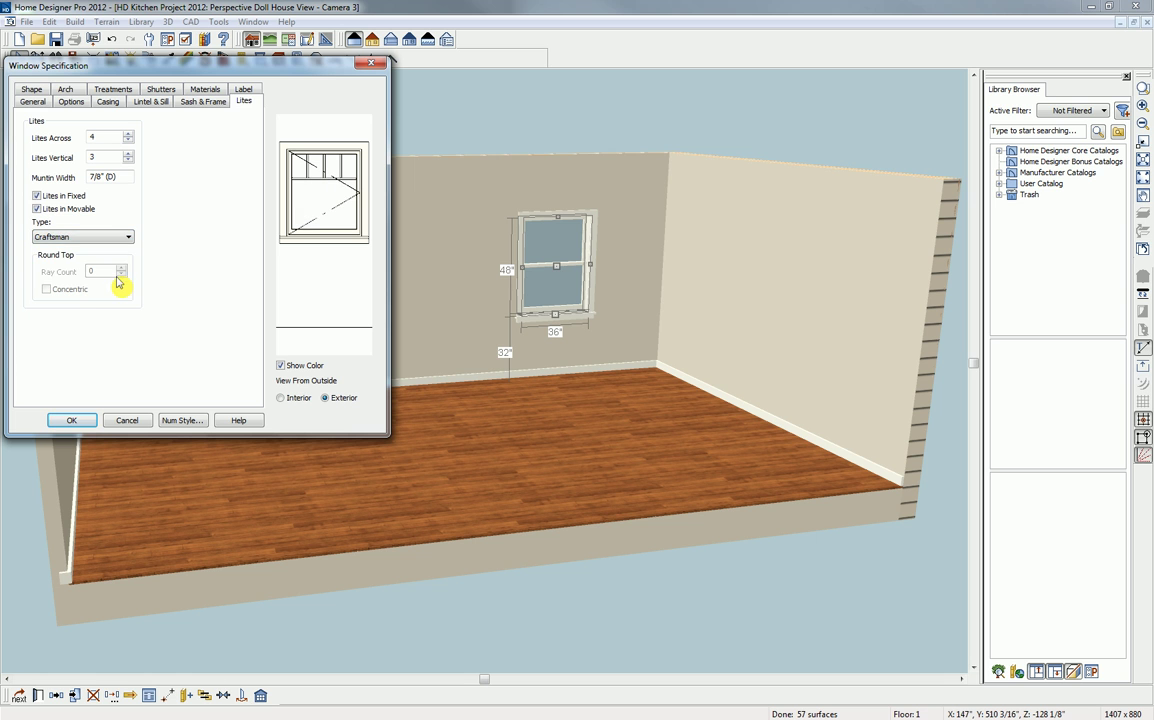
{"action": "left_click", "coordinate": [72, 420]}
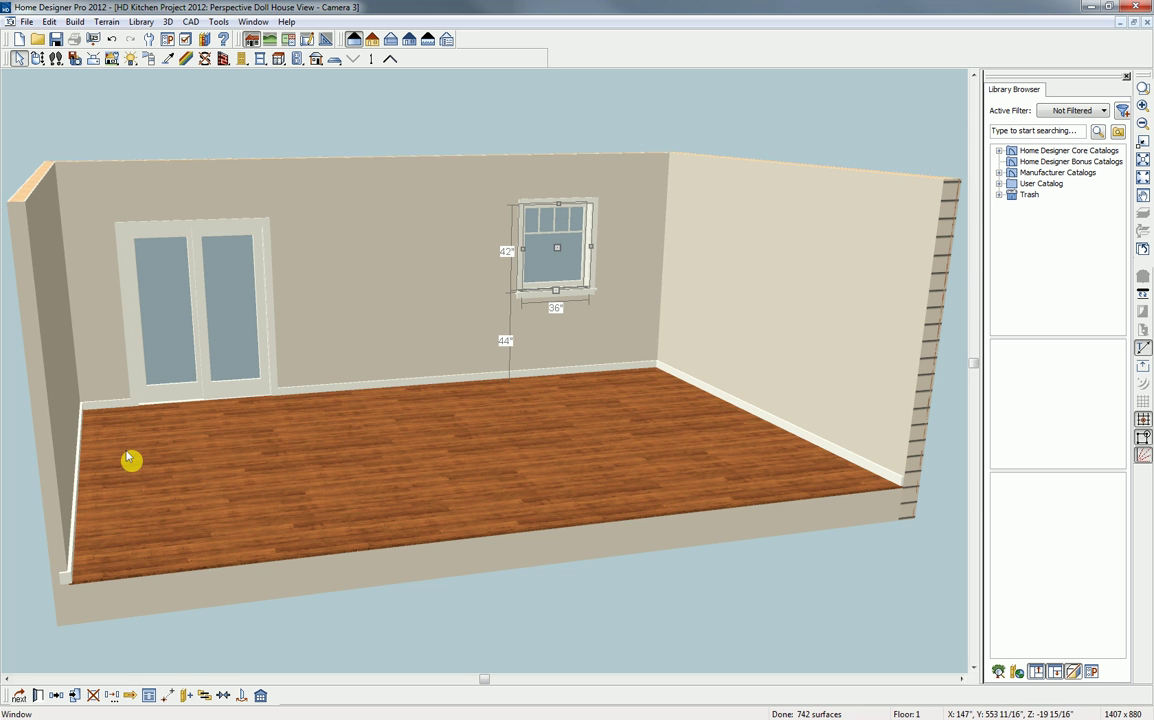
- Copy the casement window directly against its left side, and close the doll house view to return to the floor plan
{"action": "left_click", "coordinate": [59, 700]}
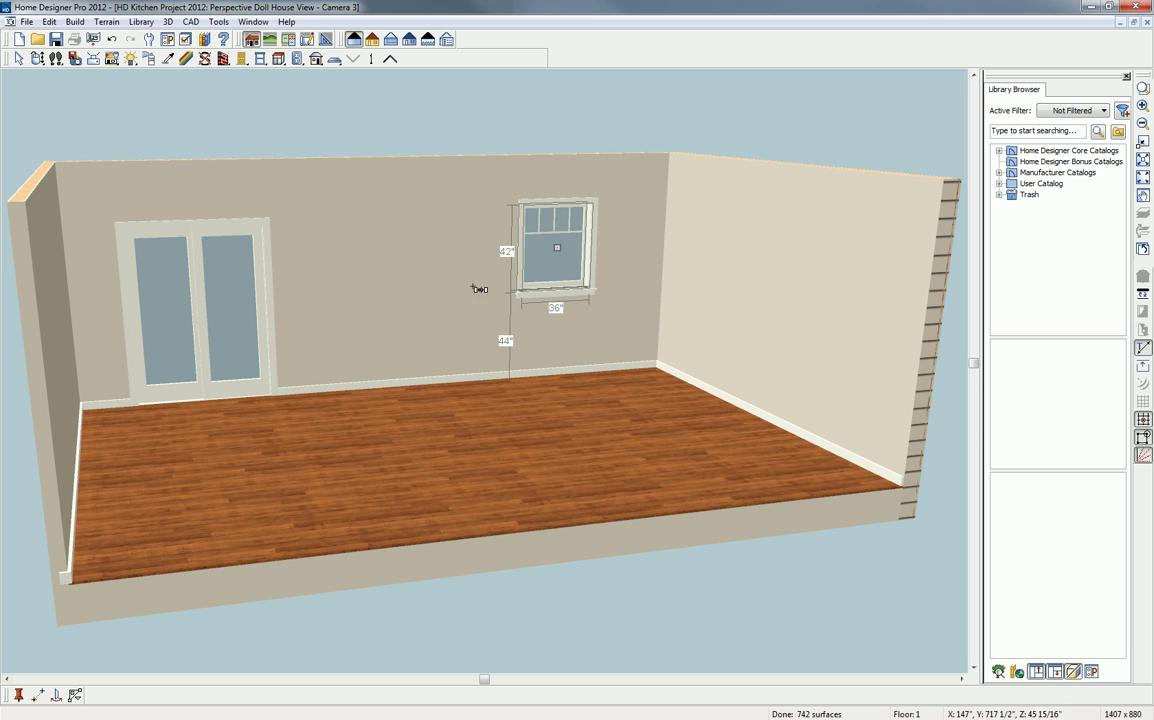
{"action": "left_click", "coordinate": [500, 269]}
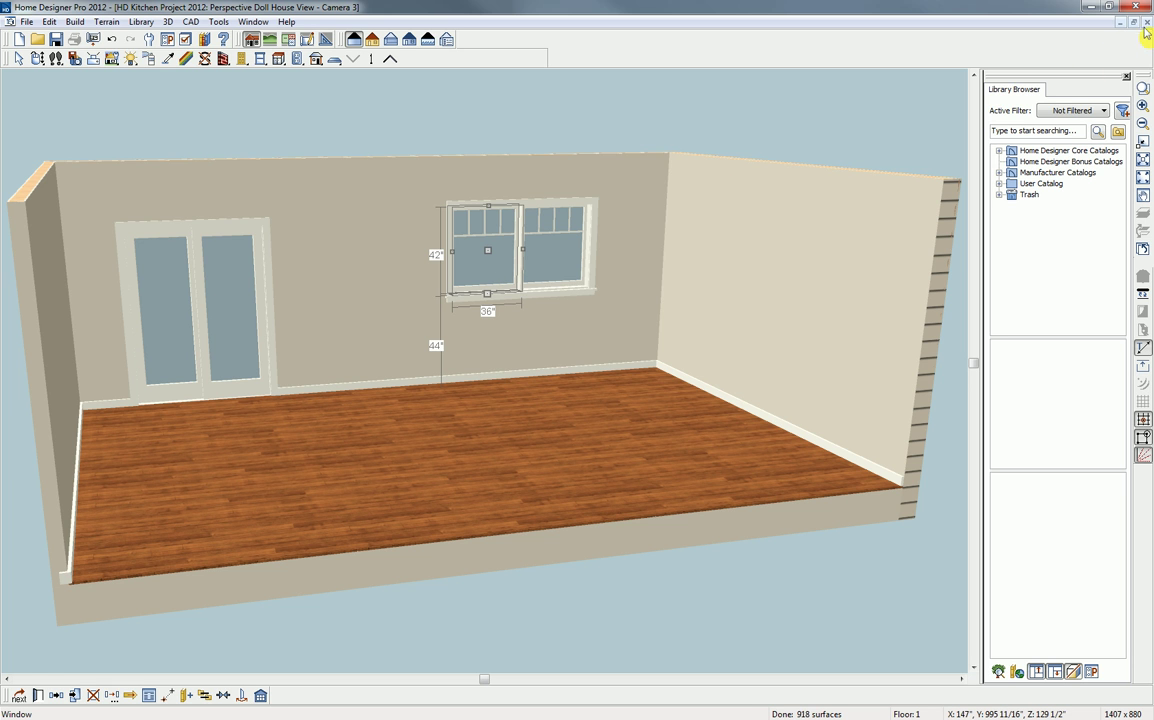
{"action": "key", "text": "ctrl+w"}
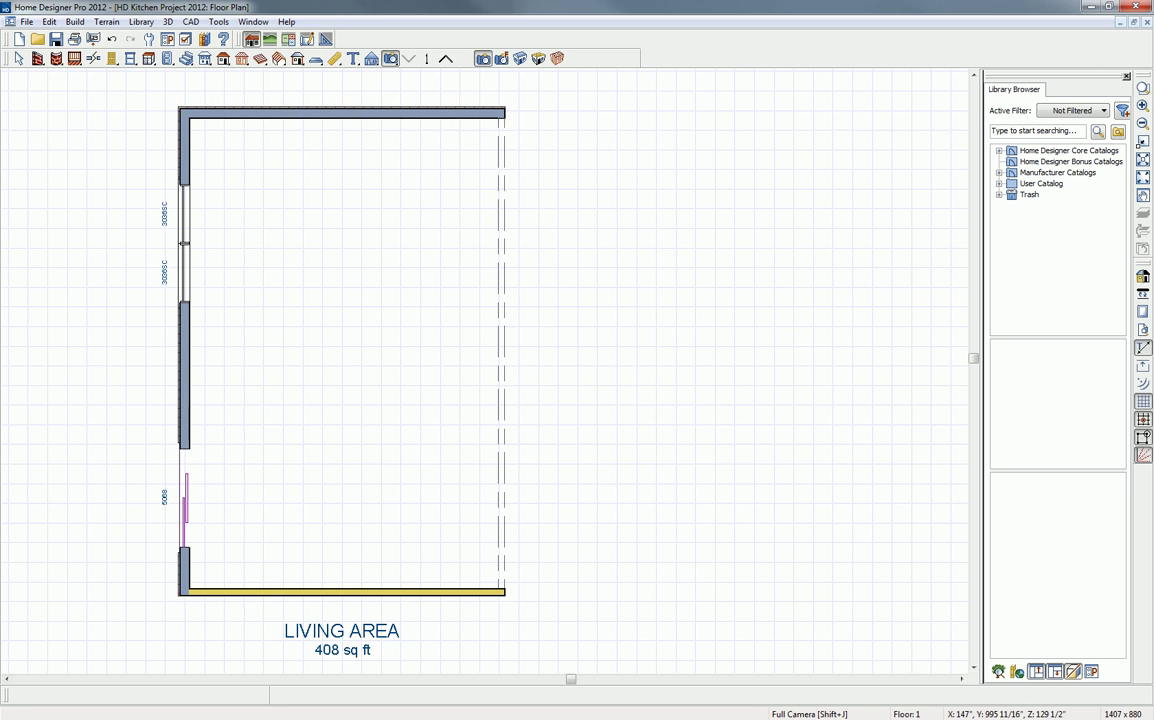
{"action": "key", "text": "space"}
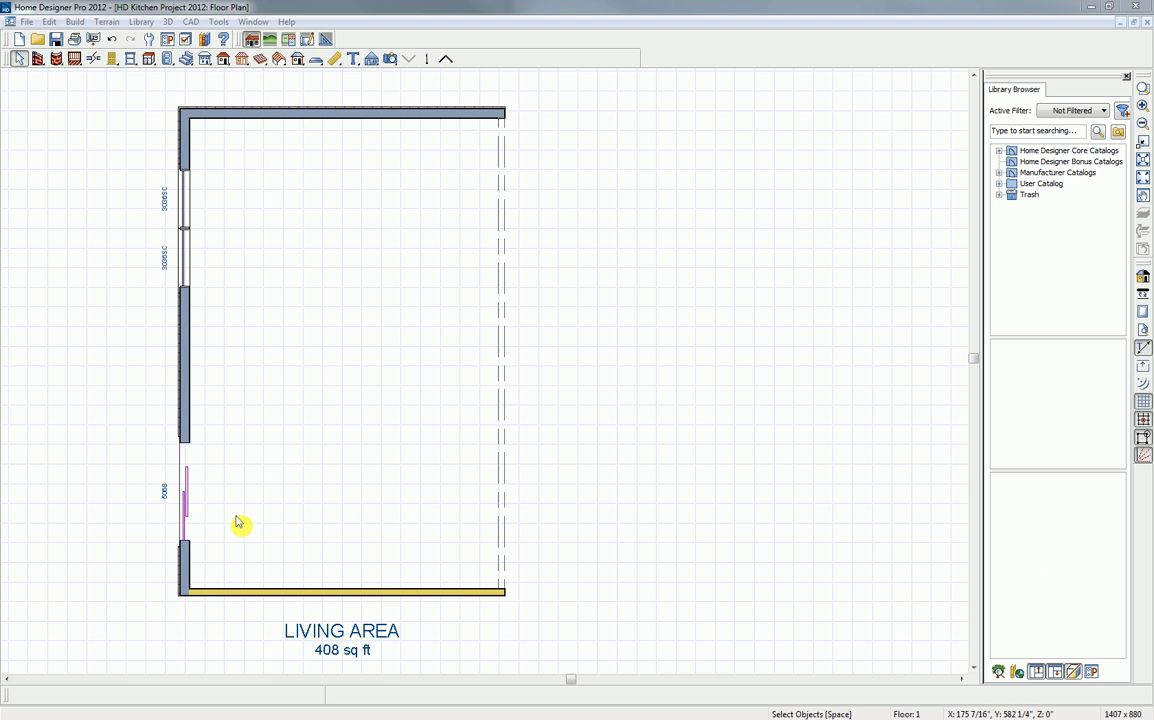
- Move the sliding door by setting its distance from the inner face of the lower interior wall to 2'
{"action": "left_click", "coordinate": [184, 536]}
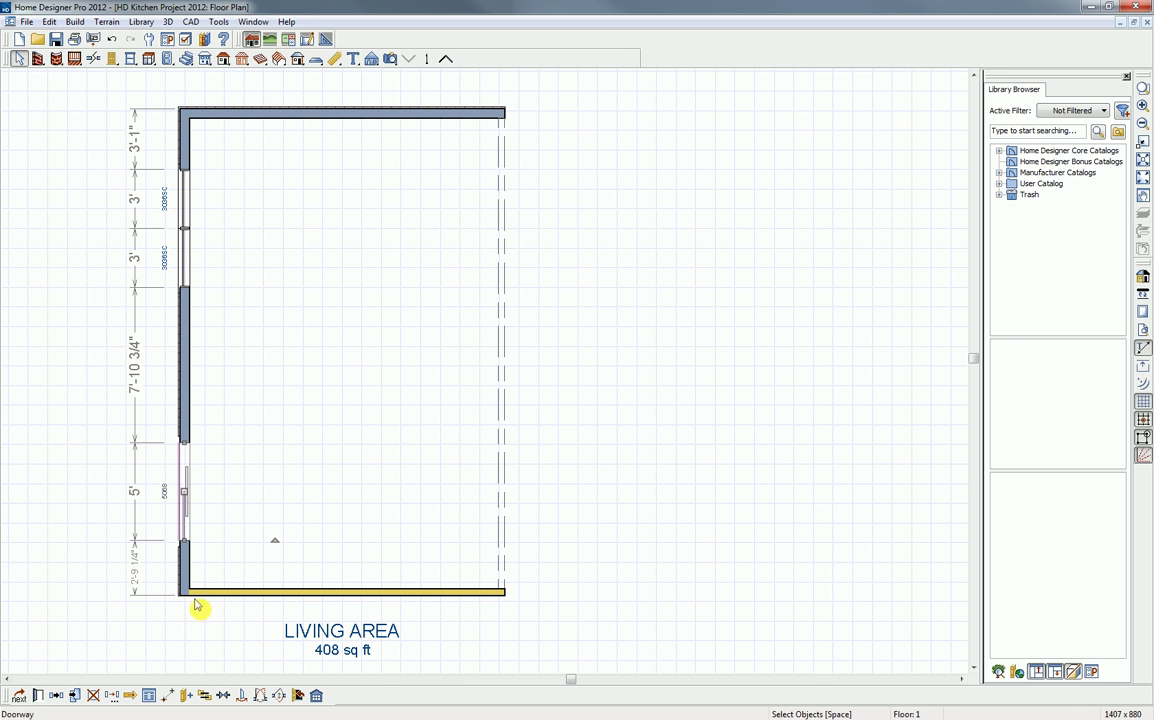
{"action": "left_click_drag", "start_coordinate": [192, 541], "coordinate": [190, 540]}
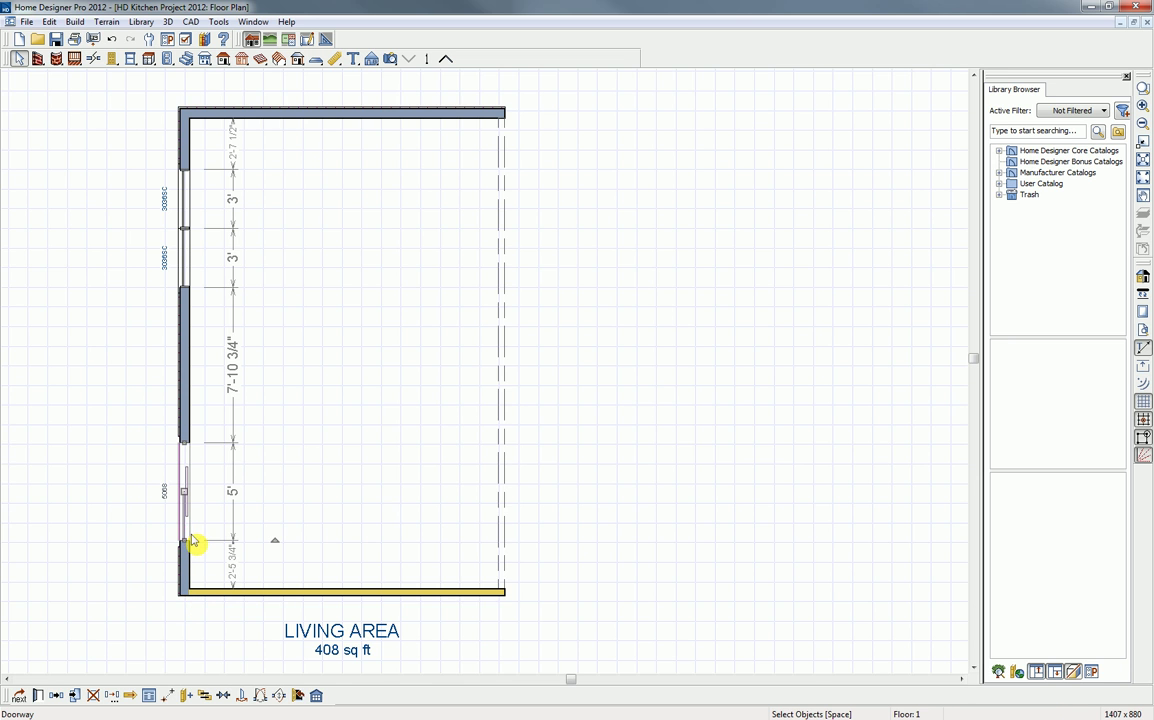
{"action": "left_click", "coordinate": [234, 578]}
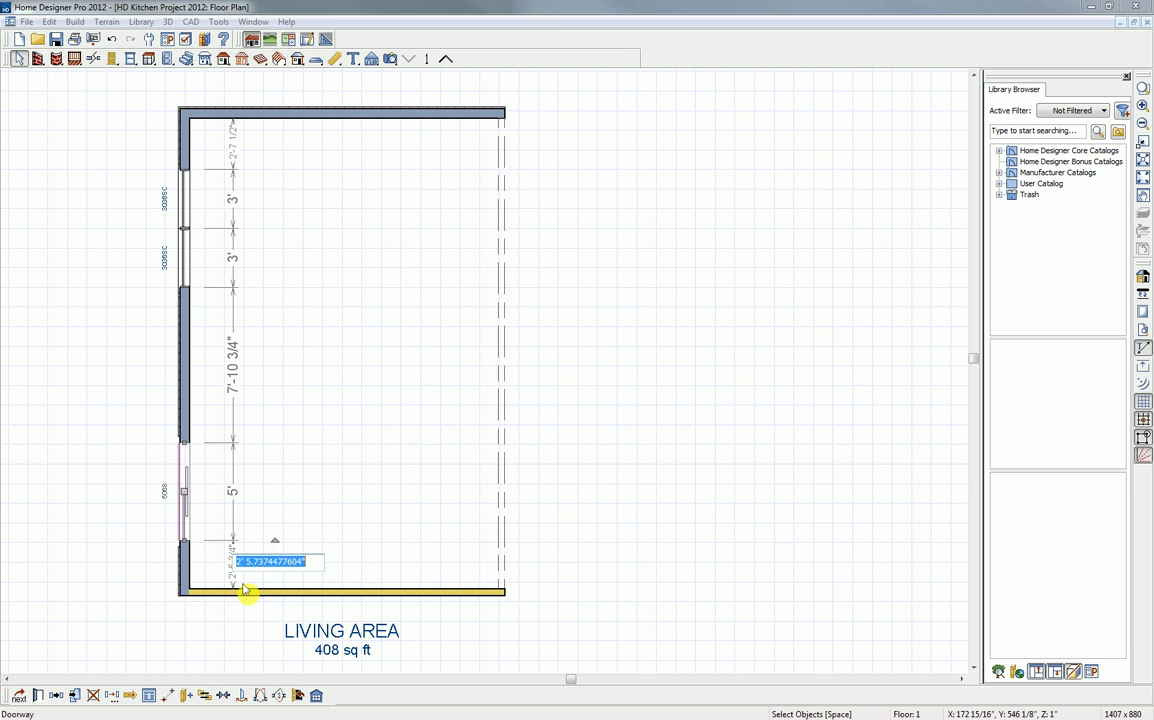
{"action": "type", "text": "2'"}
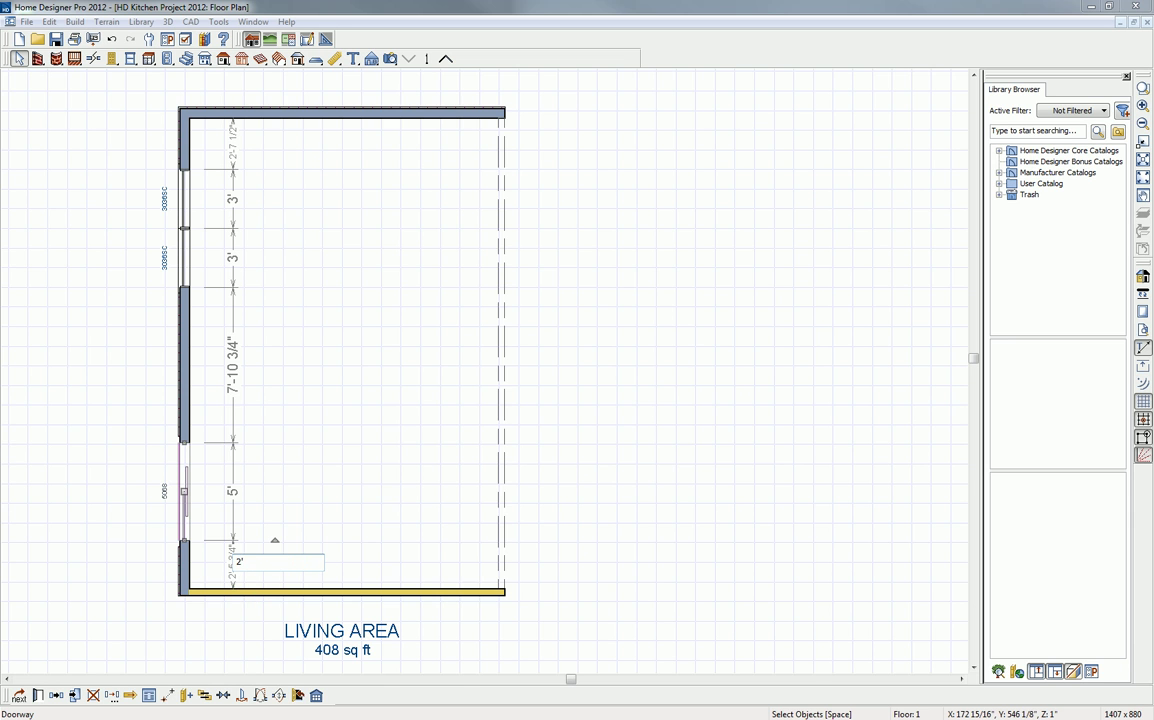
{"action": "key", "text": "Return"}
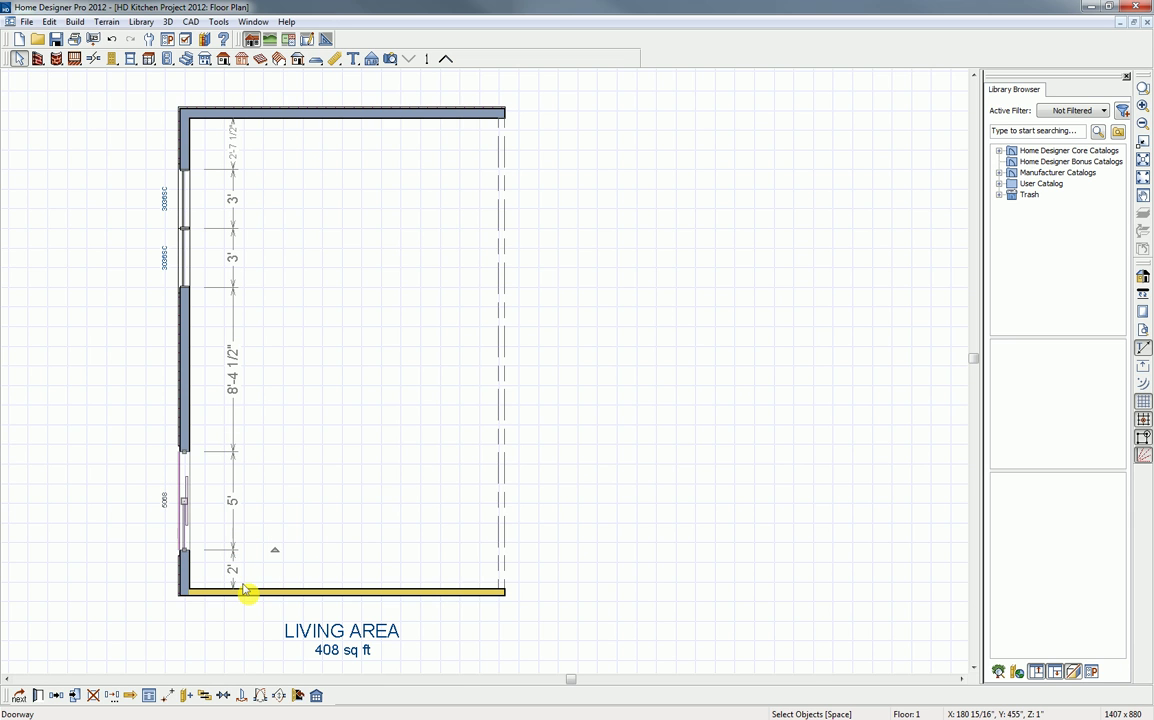
- Select both casement windows together and set their distance from the outer face of the upper exterior wall to 4'
{"action": "left_click", "coordinate": [189, 259]}
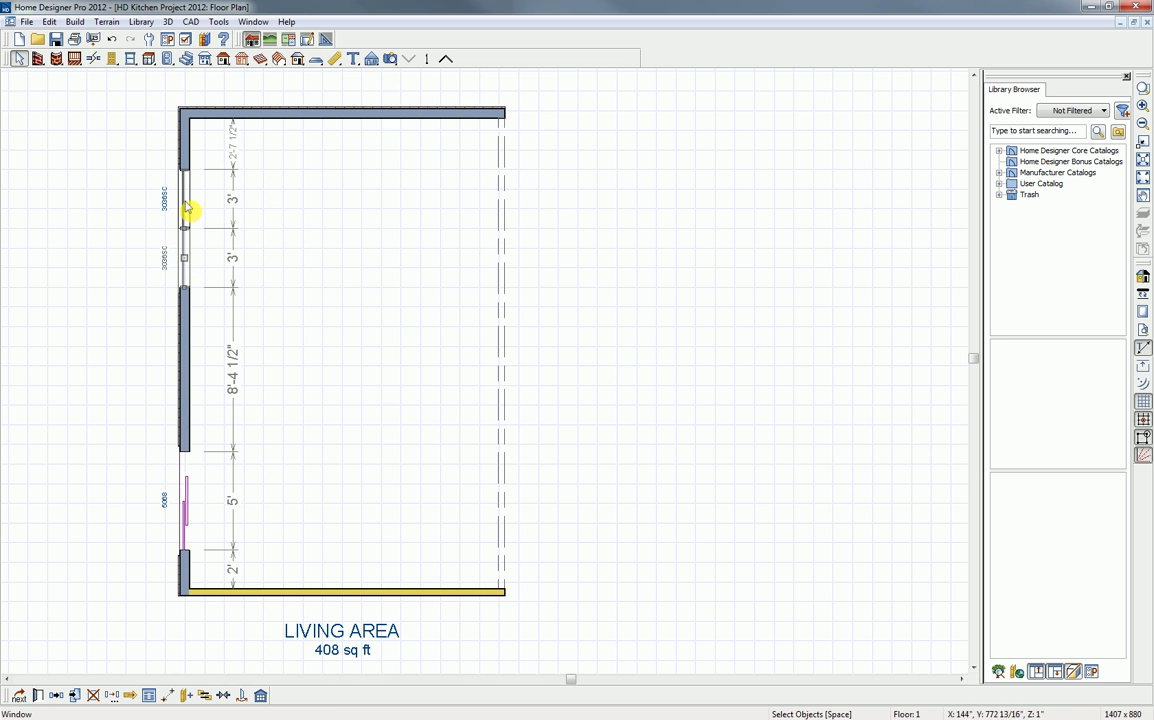
{"action": "left_click", "coordinate": [186, 207], "text": "shift"}
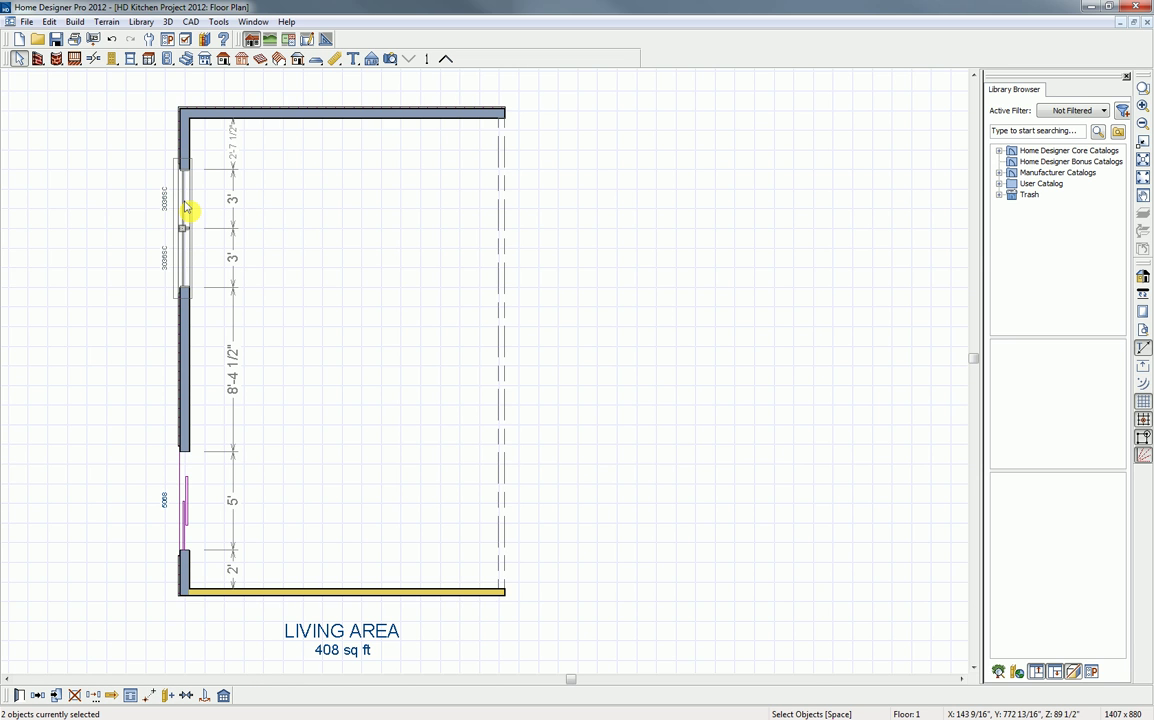
{"action": "left_click", "coordinate": [186, 190]}
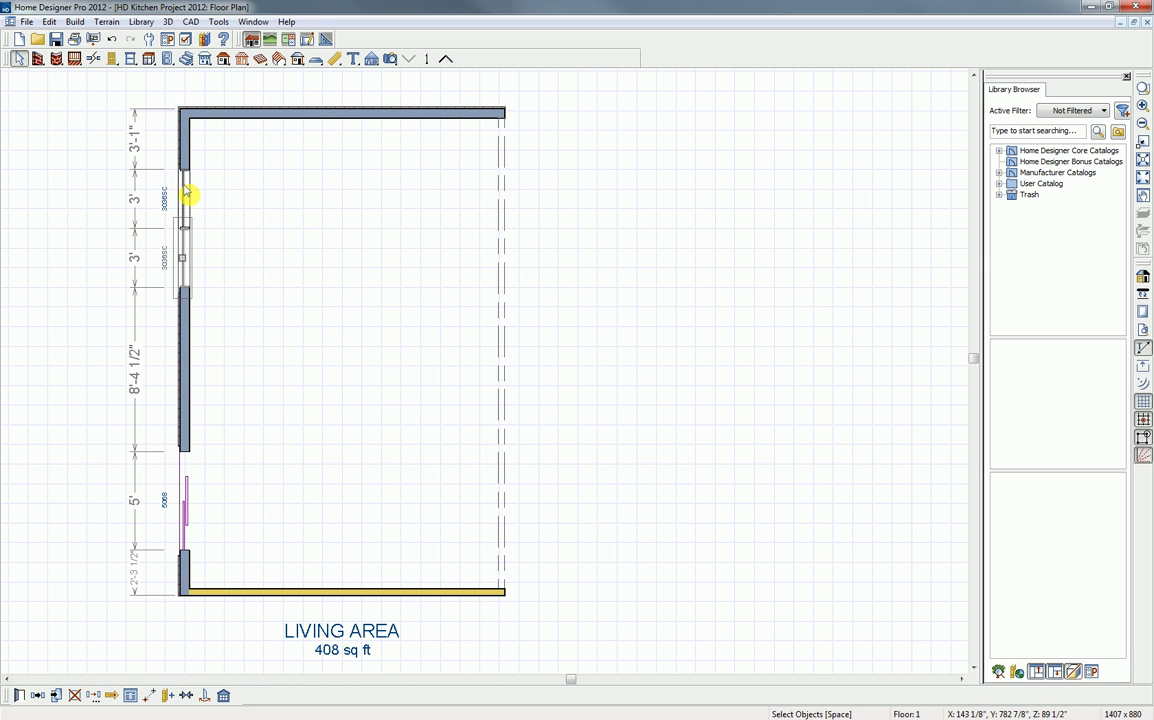
{"action": "left_click", "coordinate": [184, 190], "text": "shift"}
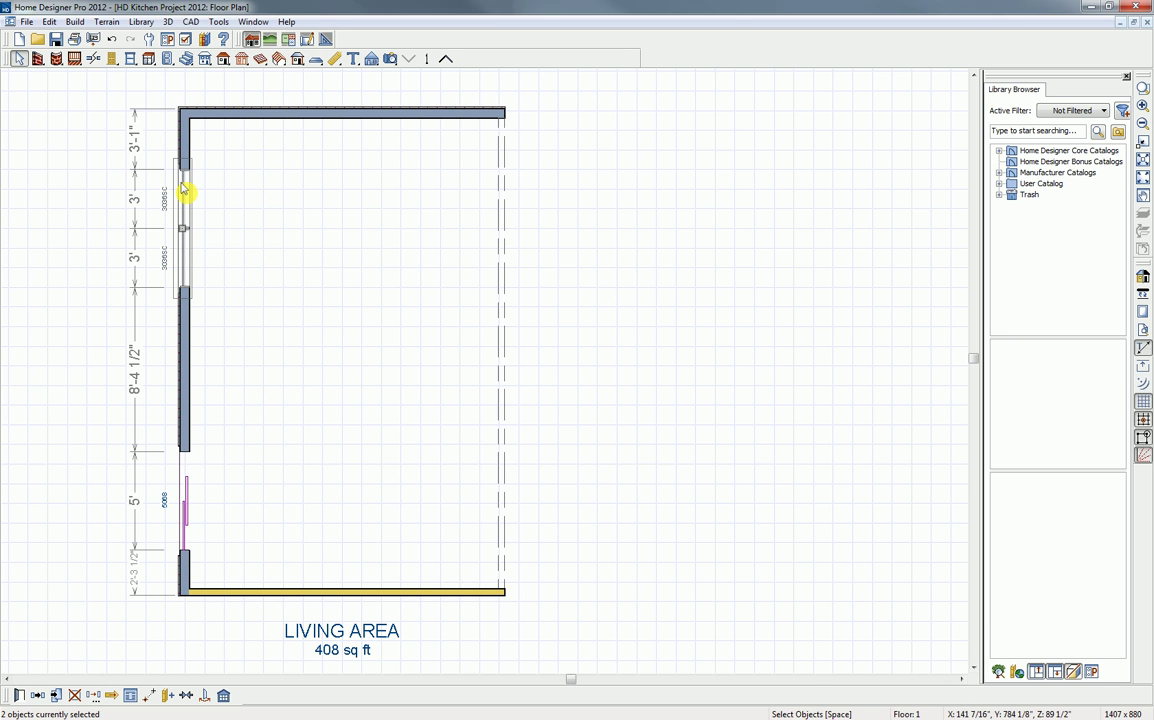
{"action": "left_click", "coordinate": [134, 150]}
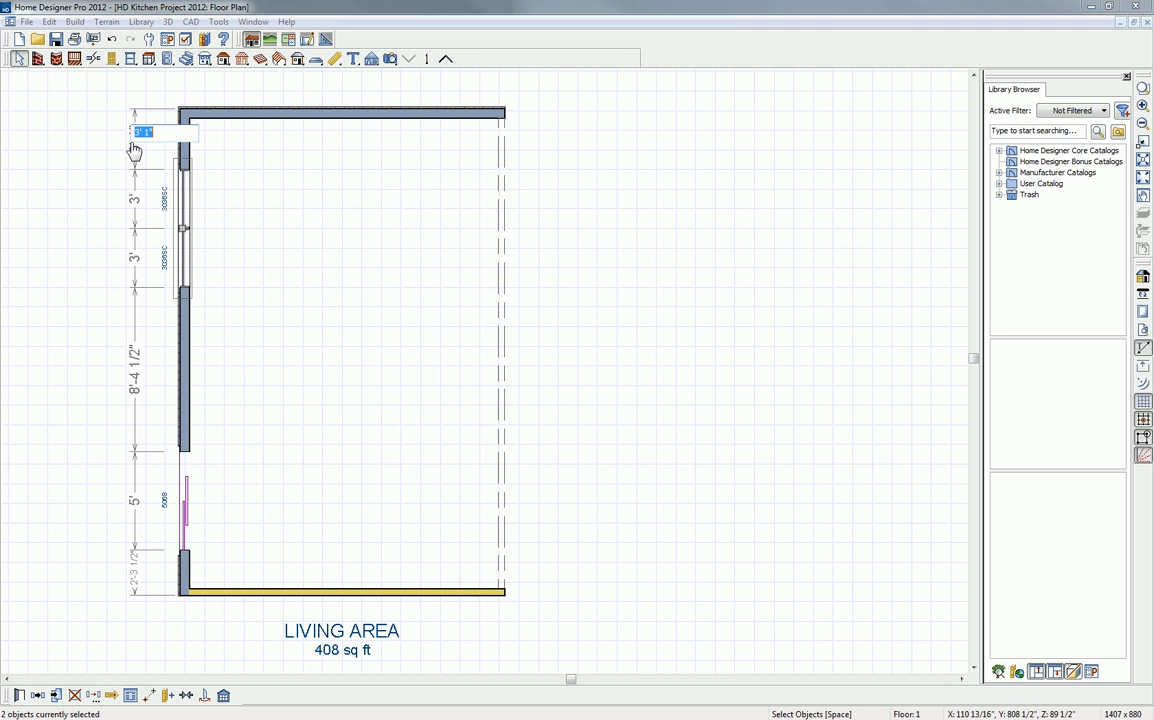
{"action": "type", "text": "4"}
{"action": "key", "text": "Return"}
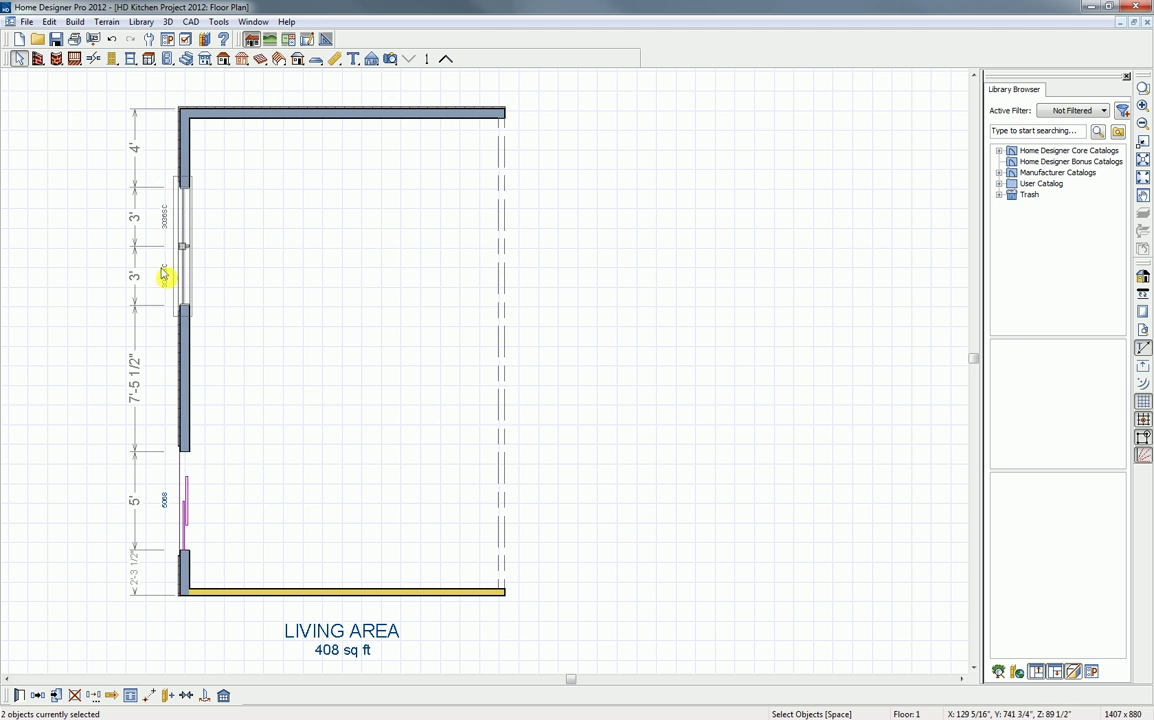
{"action": "left_click", "coordinate": [240, 294]}
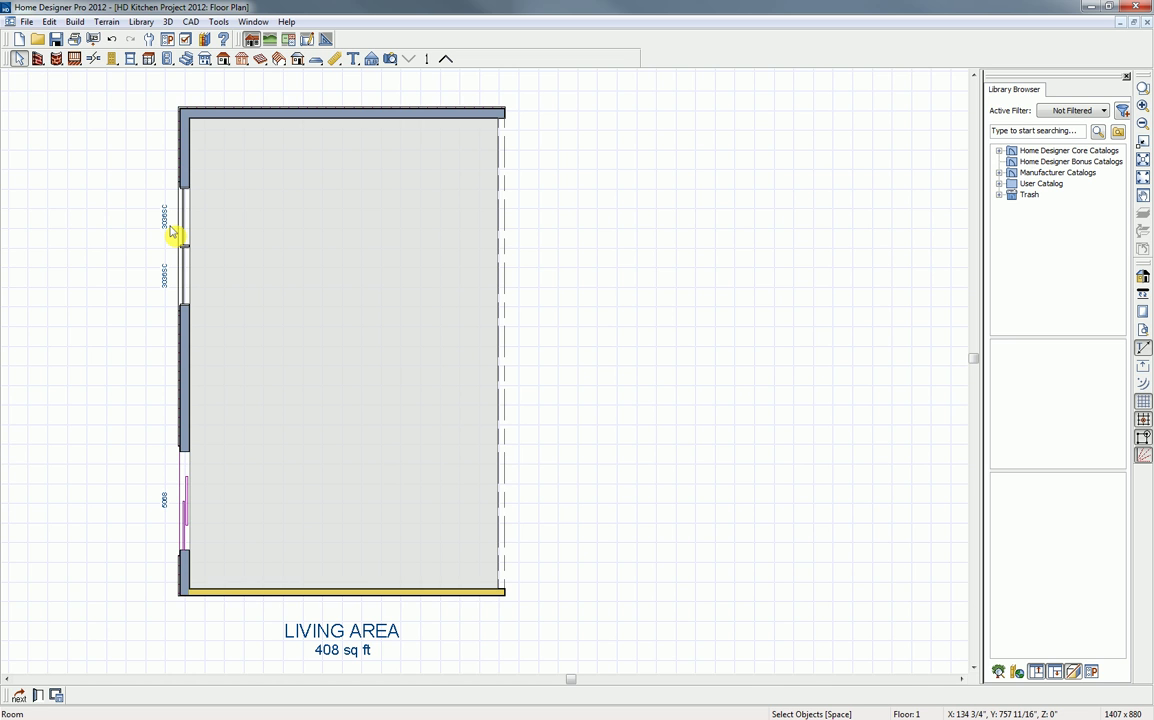
- Turn off the display of the door labels and window labels layers in the floor plan
{"action": "left_click", "coordinate": [186, 43]}
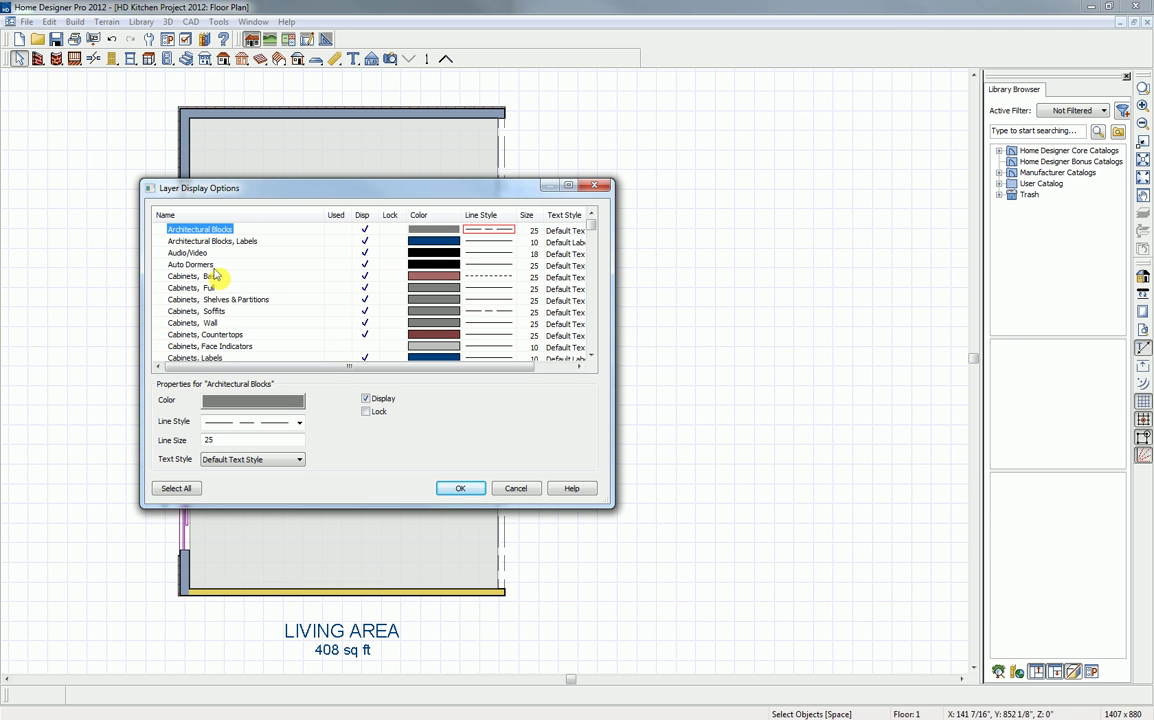
{"action": "key", "text": "d"}
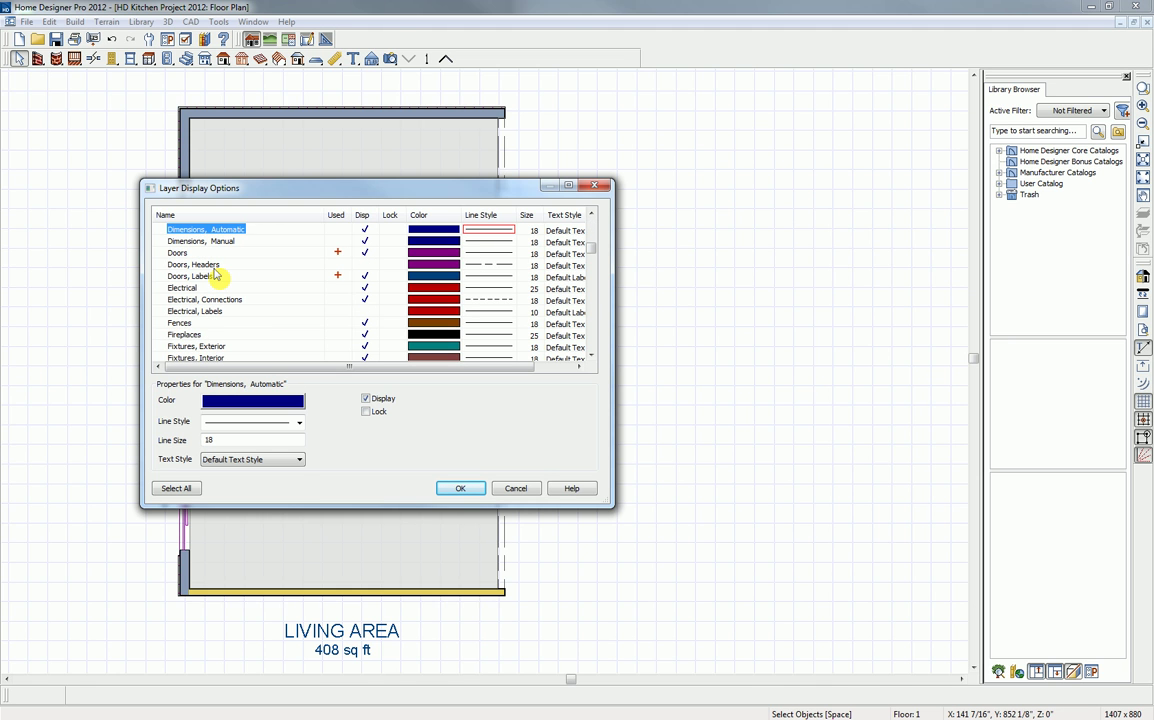
{"action": "left_click", "coordinate": [366, 277]}
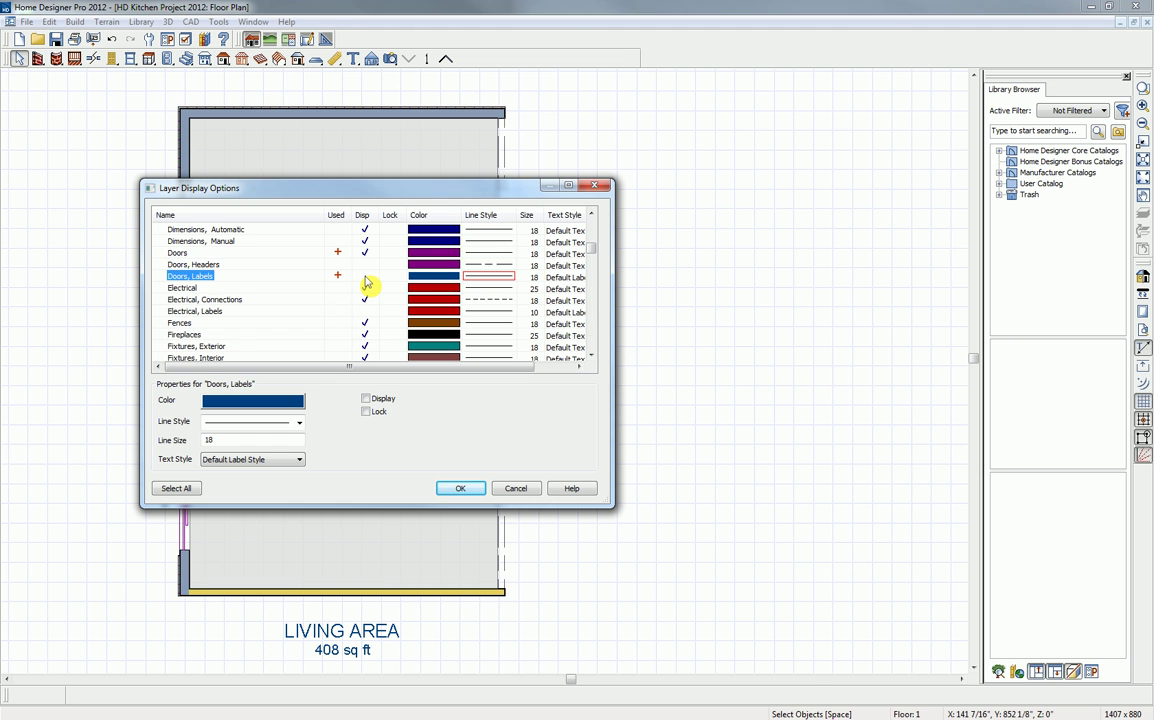
{"action": "key", "text": "w"}
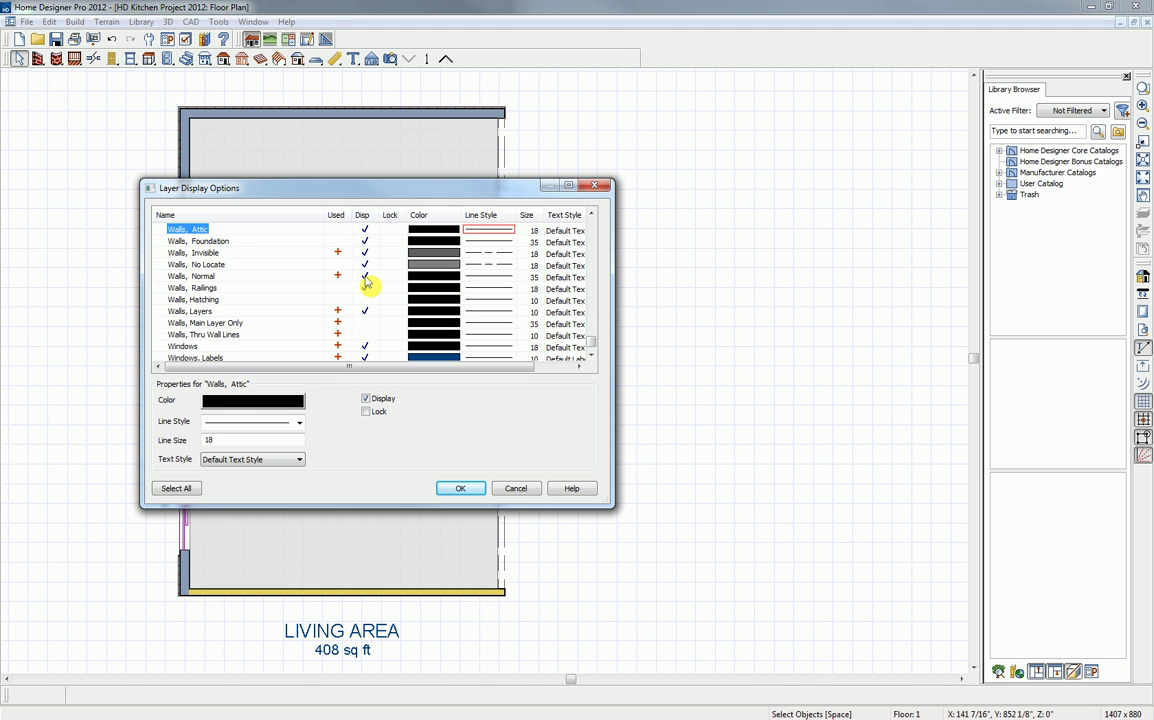
{"action": "left_click", "coordinate": [365, 357]}
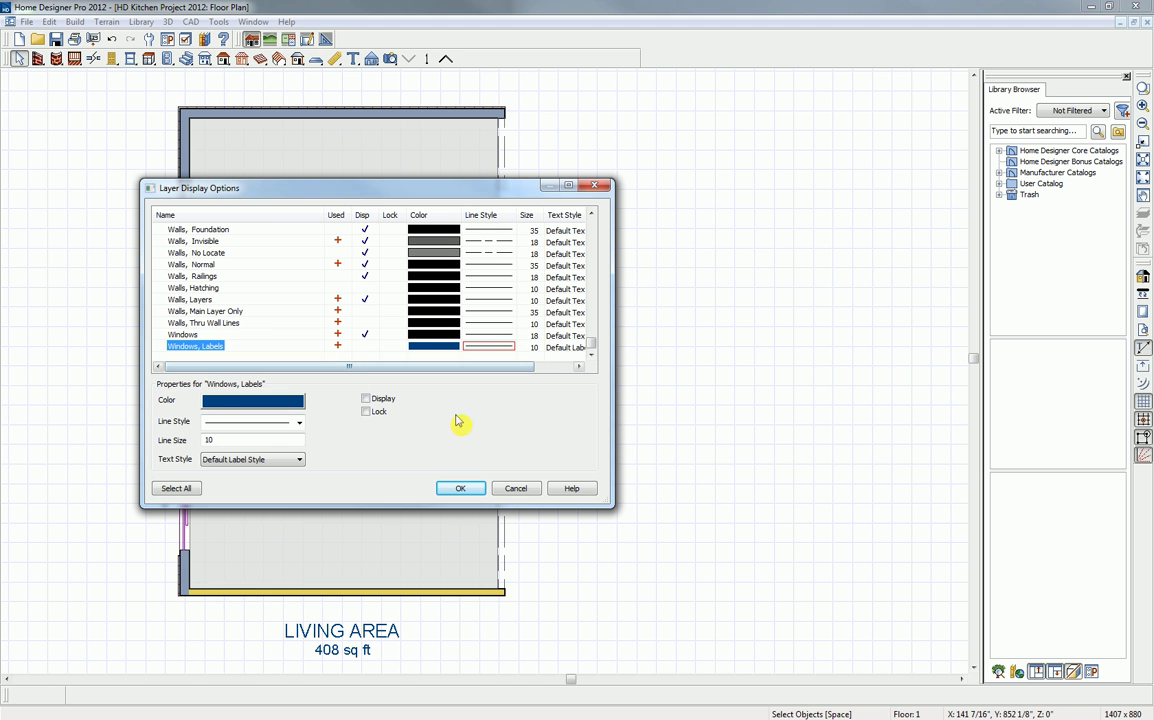
{"action": "left_click", "coordinate": [468, 490]}
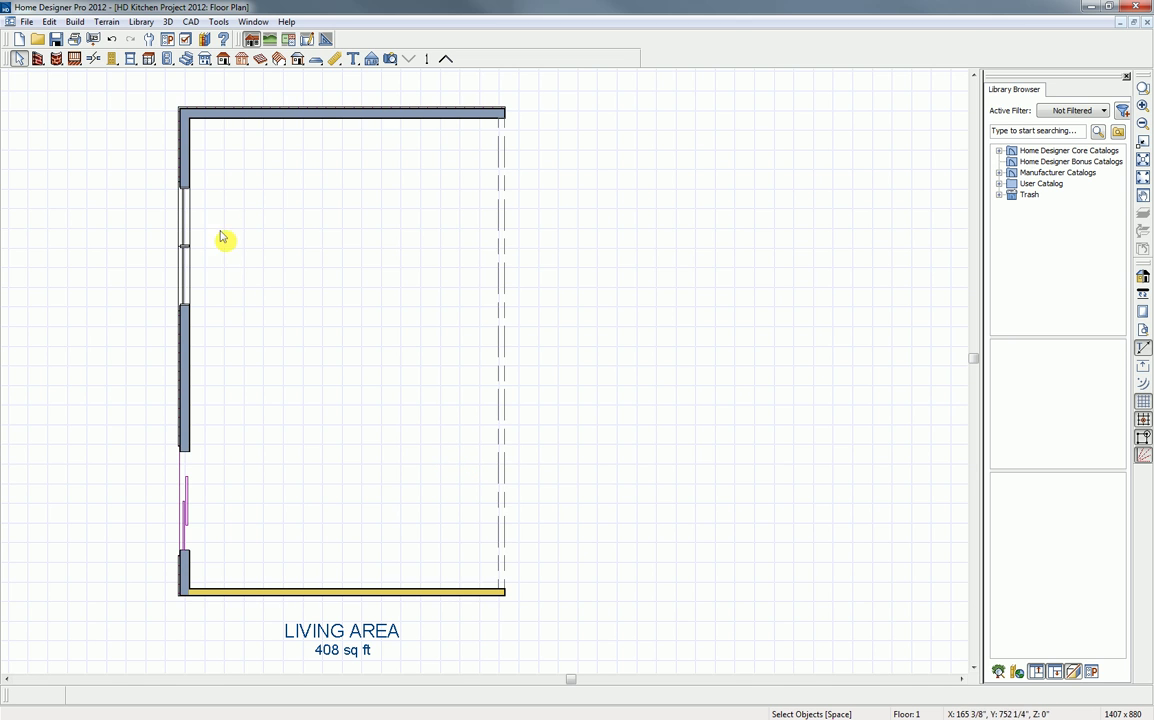
- Place a base cabinet against the exterior wall, centred where the two casement windows meet, and select it
{"action": "left_click", "coordinate": [148, 59]}
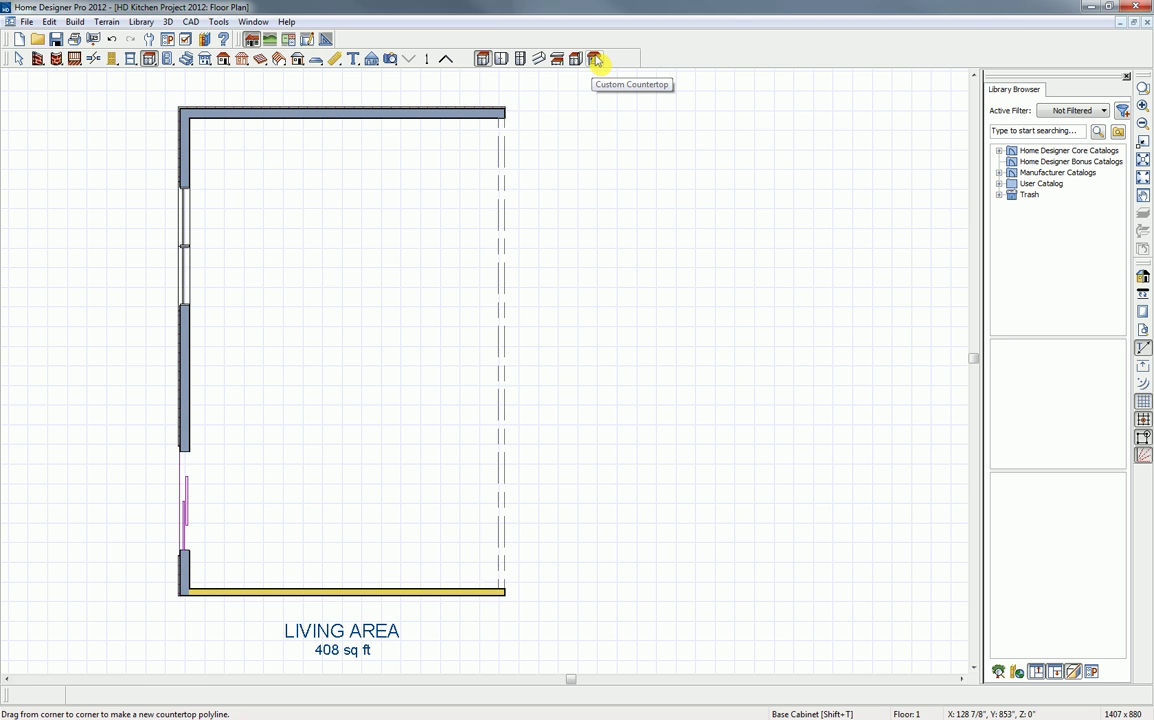
{"action": "left_click", "coordinate": [482, 59]}
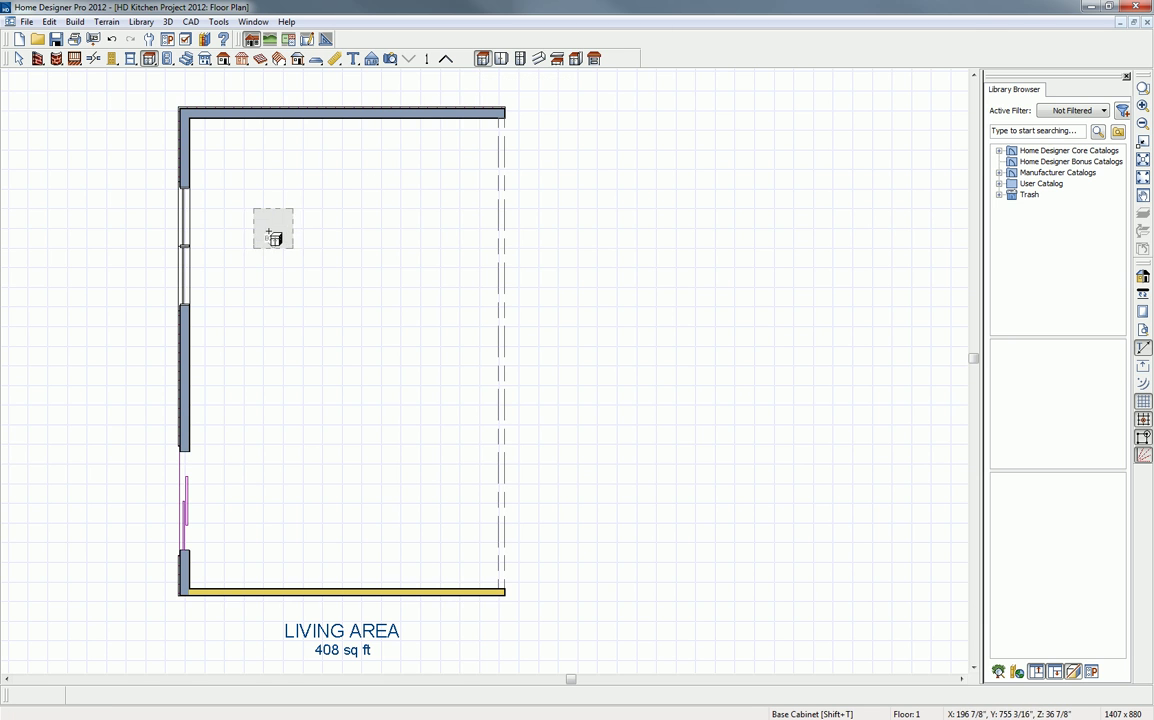
{"action": "left_click", "coordinate": [187, 245]}
{"action": "left_click", "coordinate": [209, 245]}
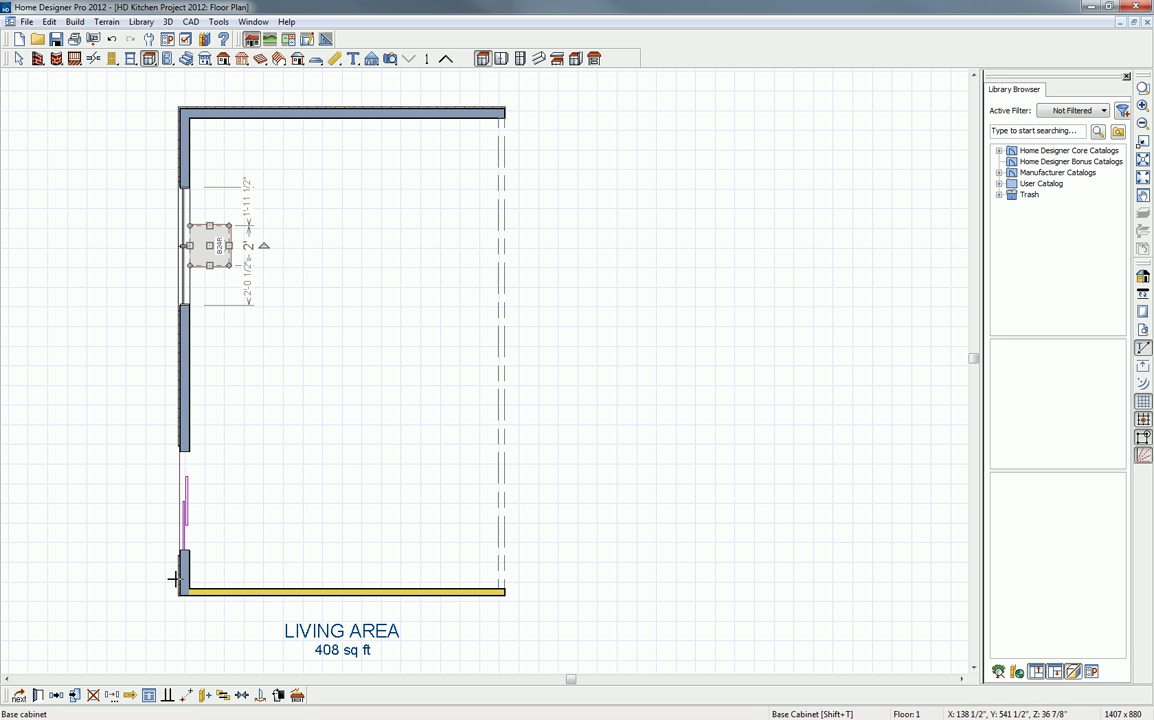
- Set the selected base cabinet's width to 36" and change its drawer face item to a False Drawer
{"action": "left_click", "coordinate": [38, 697]}
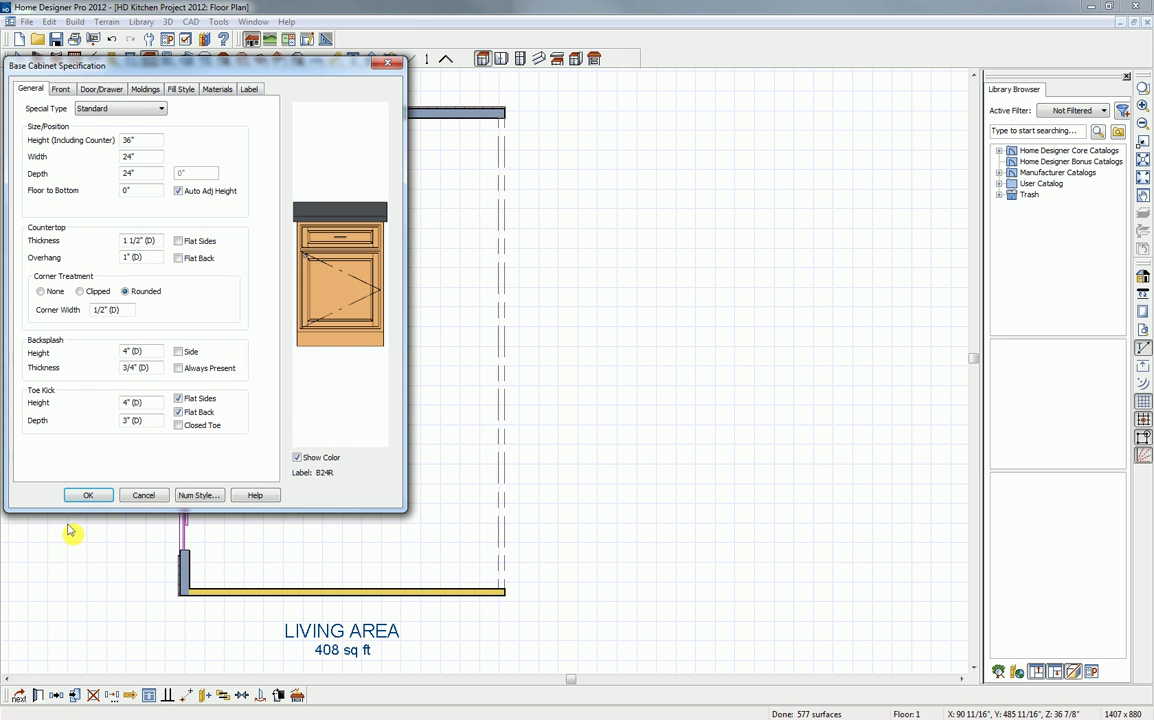
{"action": "double_click", "coordinate": [127, 156]}
{"action": "type", "text": "36"}
{"action": "key", "text": "Tab"}
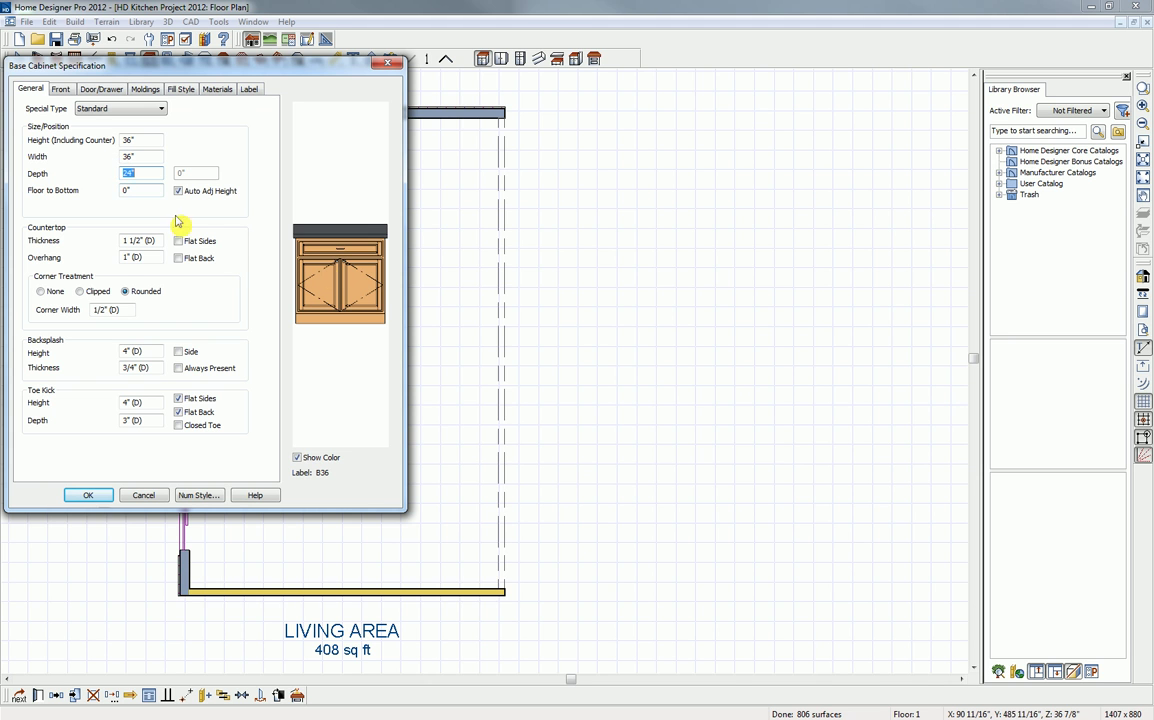
{"action": "key", "text": "ctrl+Tab"}
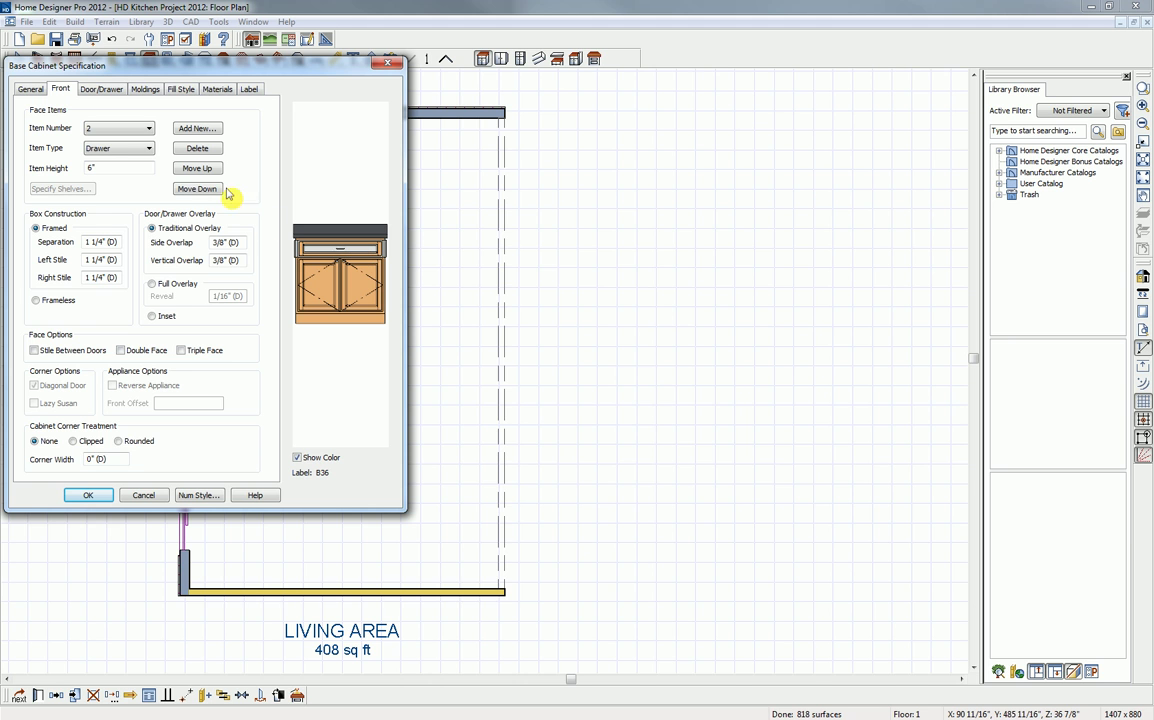
{"action": "left_click", "coordinate": [149, 149]}
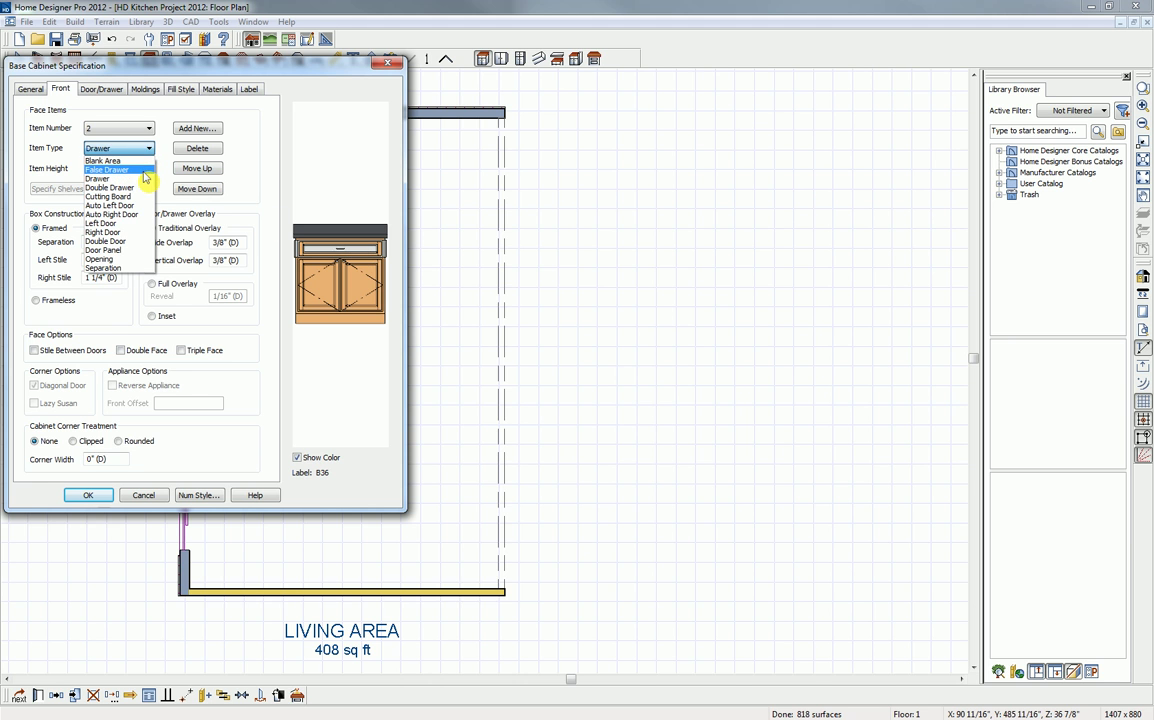
{"action": "left_click", "coordinate": [144, 169]}
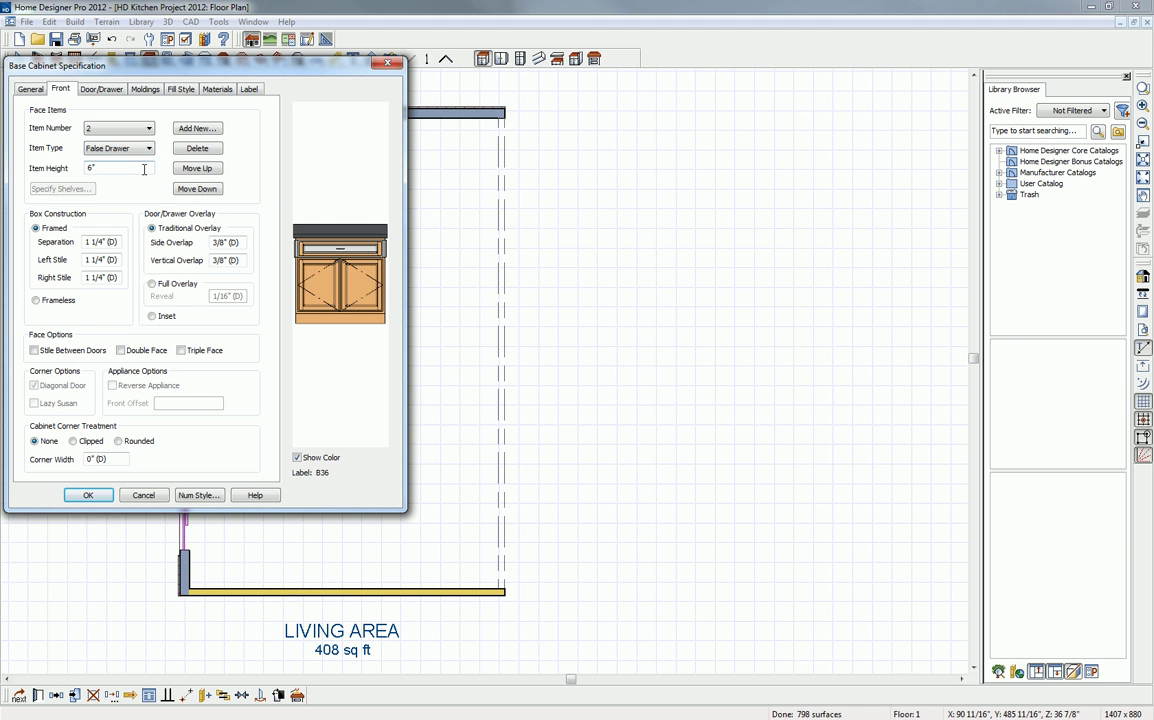
- Specify the shelves behind the cabinet's doors manually as 0 shelves, and apply the cabinet specification
{"action": "left_click", "coordinate": [330, 288]}
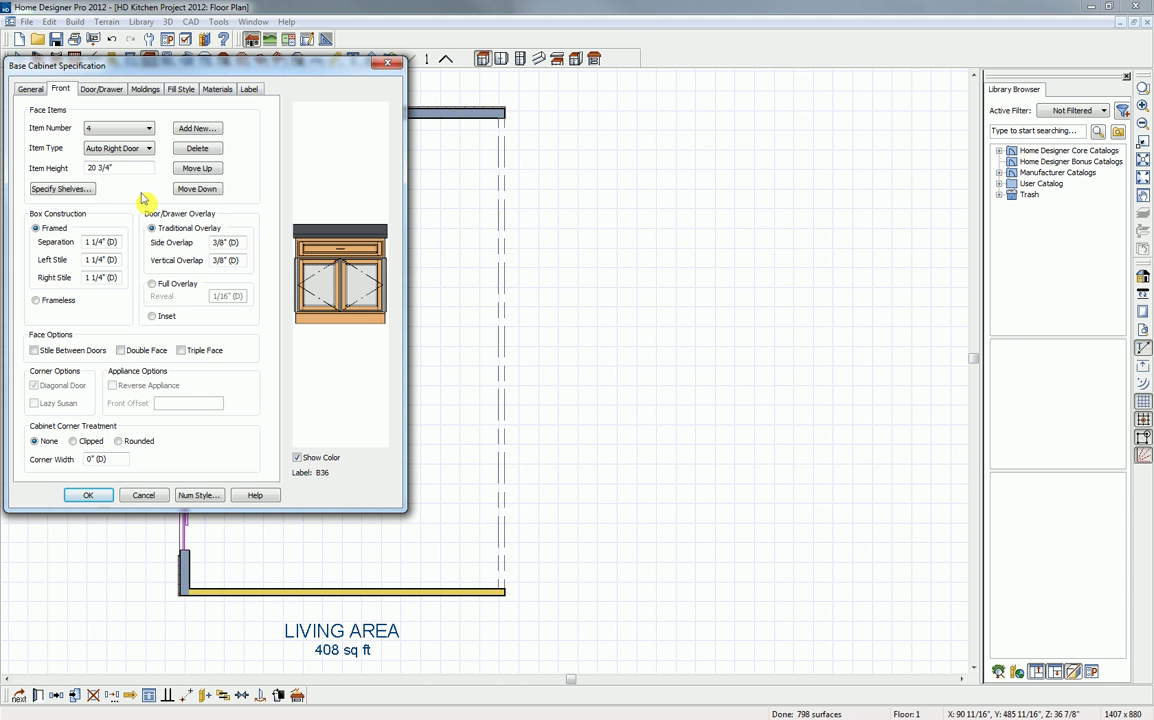
{"action": "left_click", "coordinate": [88, 191]}
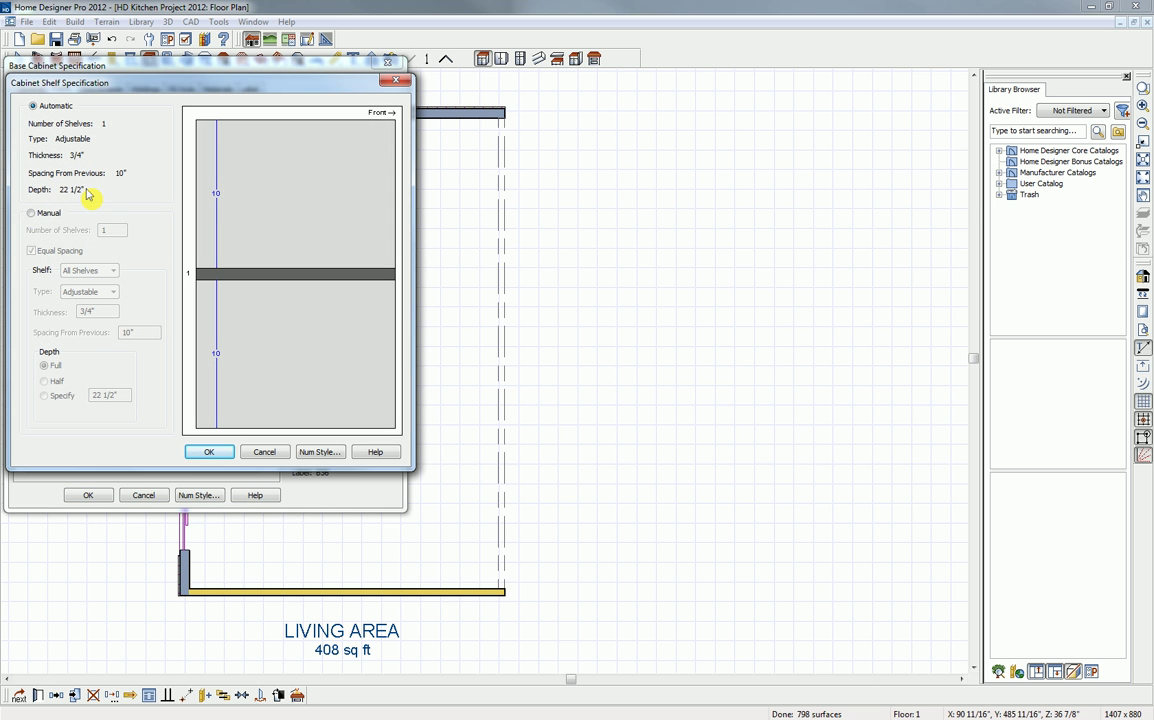
{"action": "left_click", "coordinate": [51, 214]}
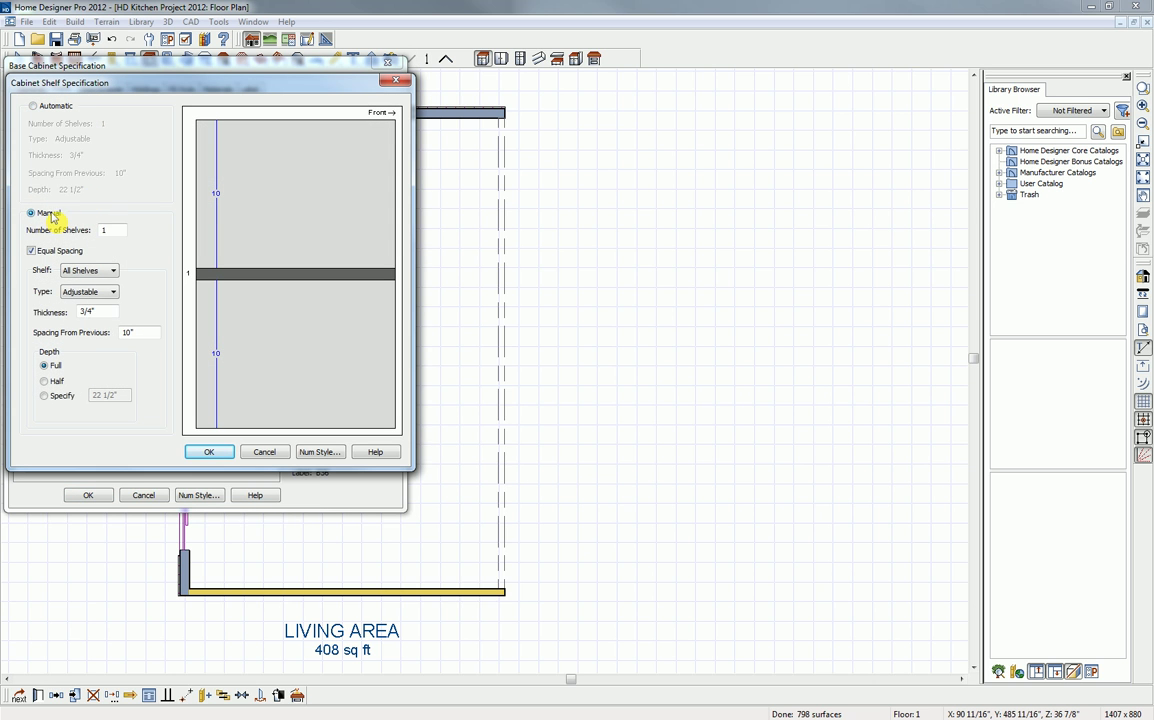
{"action": "double_click", "coordinate": [102, 231]}
{"action": "type", "text": "0"}
{"action": "key", "text": "Tab"}
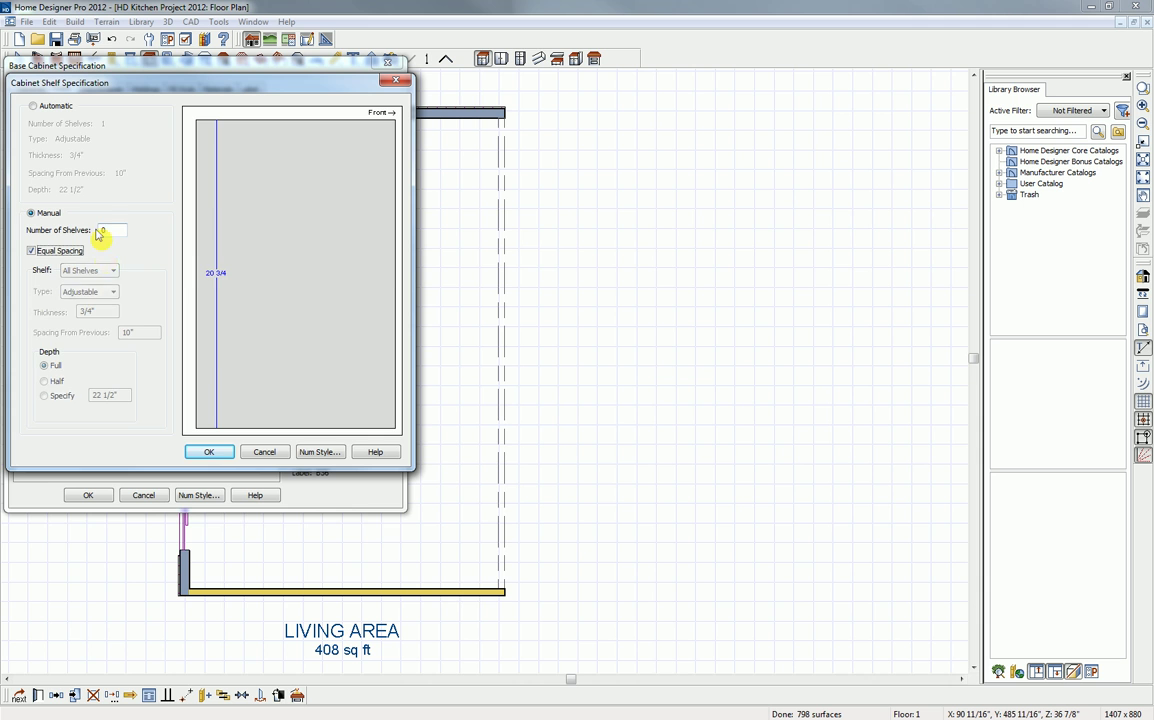
{"action": "left_click", "coordinate": [209, 453]}
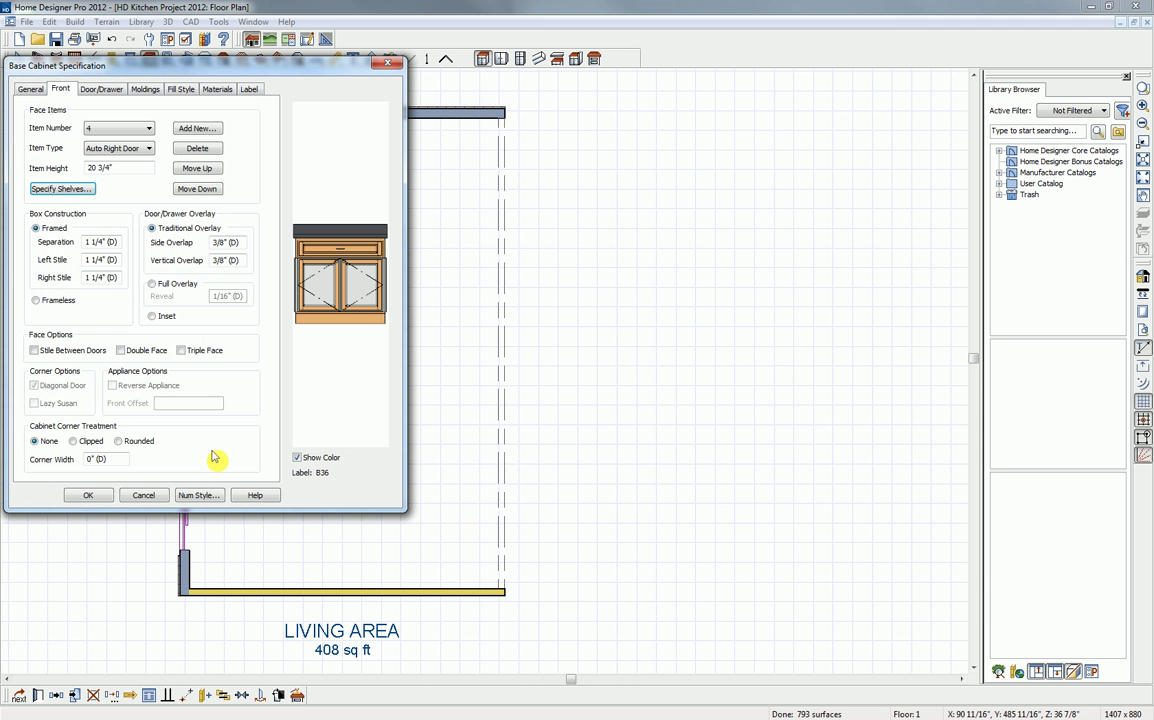
{"action": "left_click", "coordinate": [88, 497]}
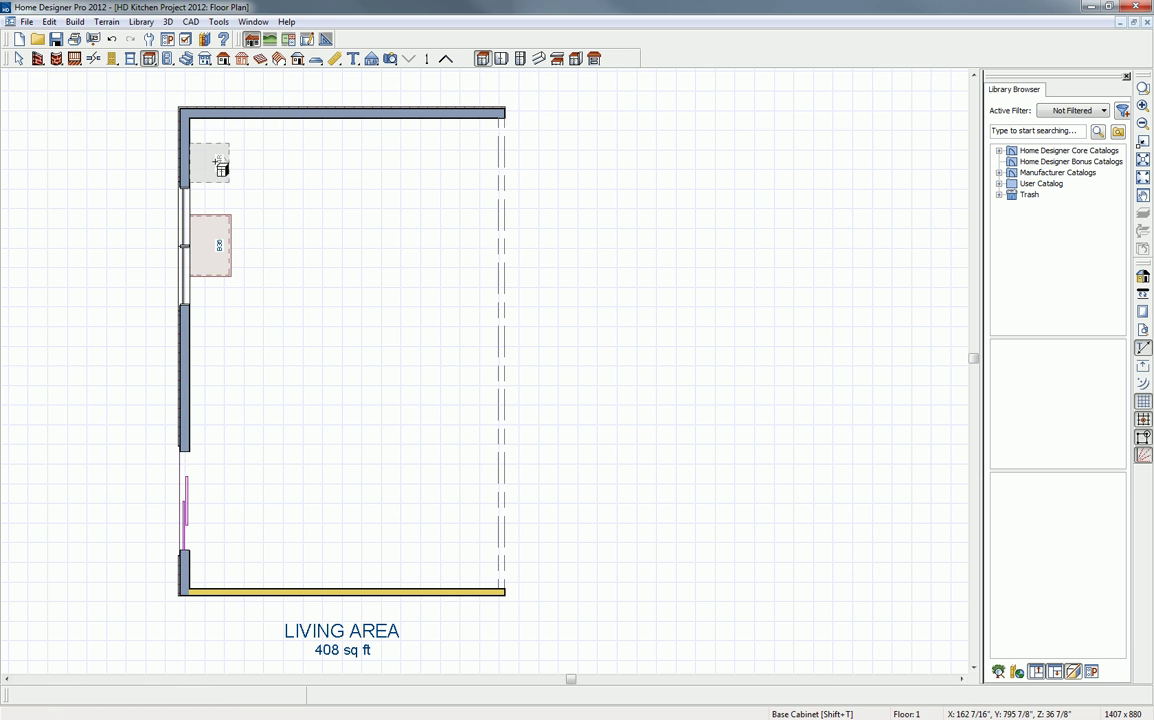
- Place a corner base cabinet in the room's upper-left corner and fill the gap to the window cabinet with another base cabinet, stretched to meet the corner unit
{"action": "left_click", "coordinate": [197, 126]}
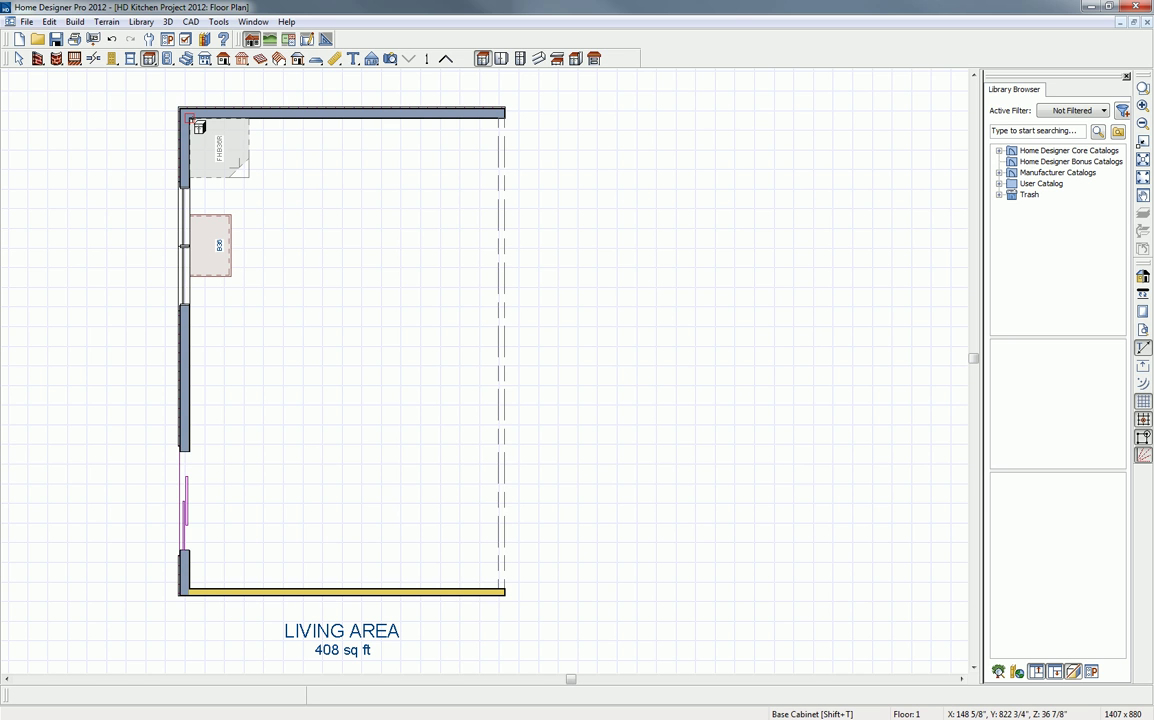
{"action": "left_click", "coordinate": [199, 127]}
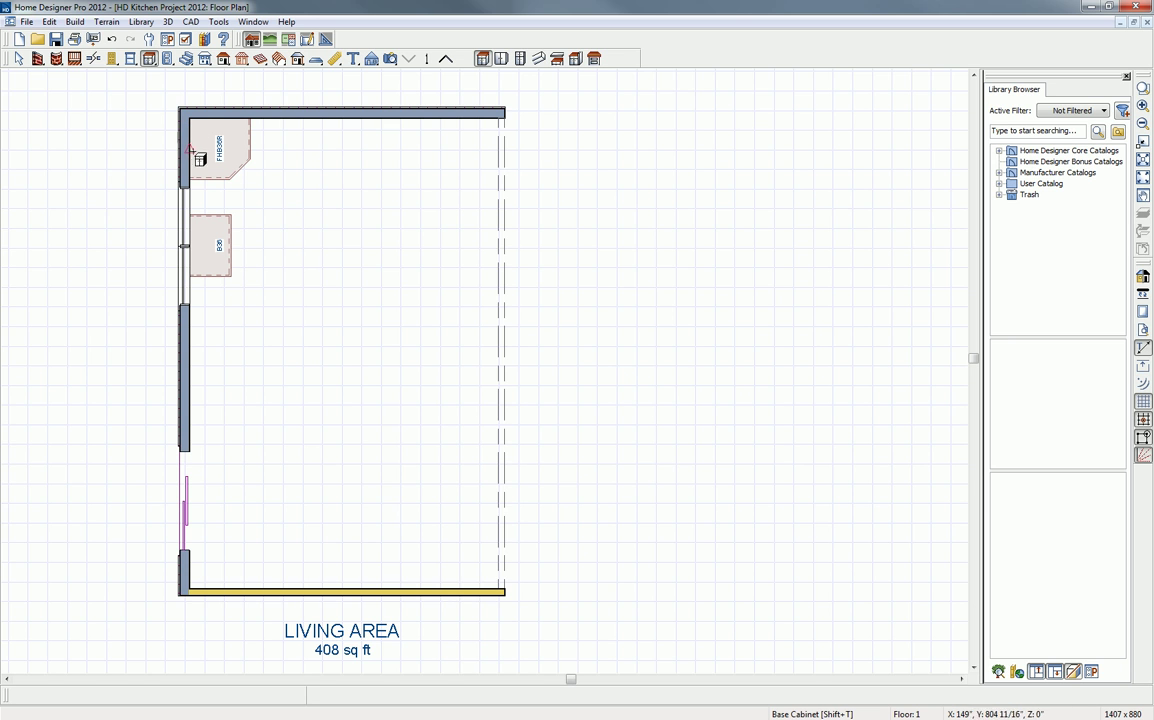
{"action": "left_click", "coordinate": [198, 196]}
{"action": "left_click", "coordinate": [199, 197]}
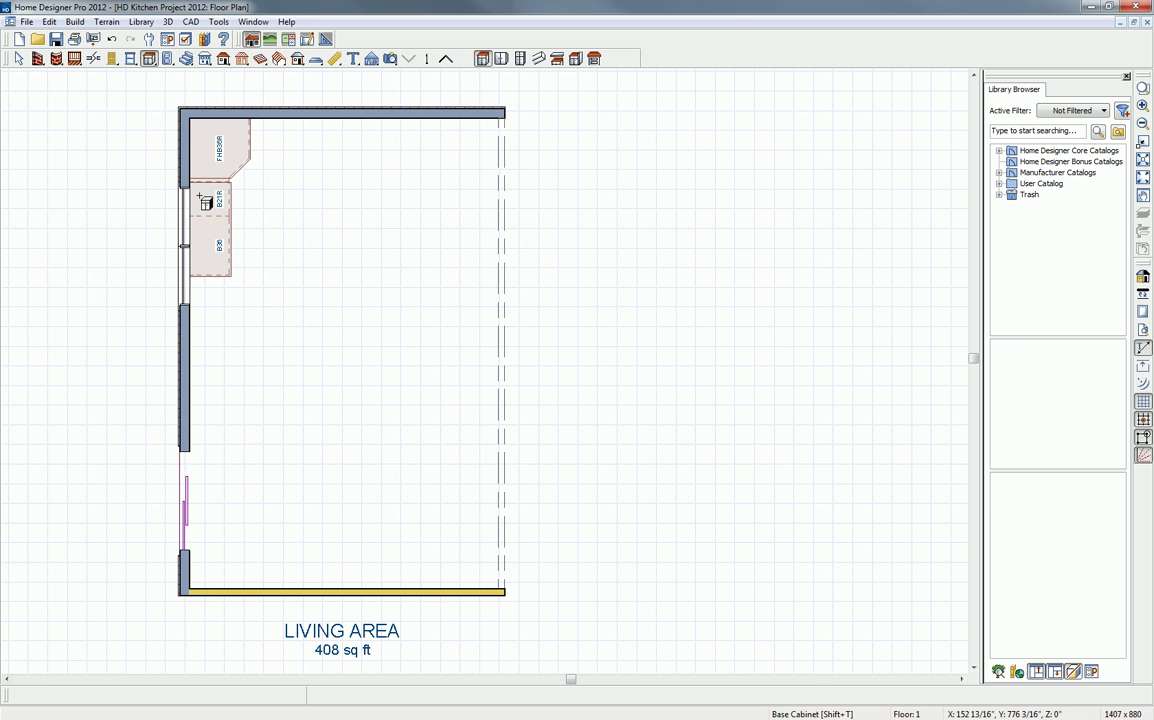
{"action": "left_click", "coordinate": [205, 200]}
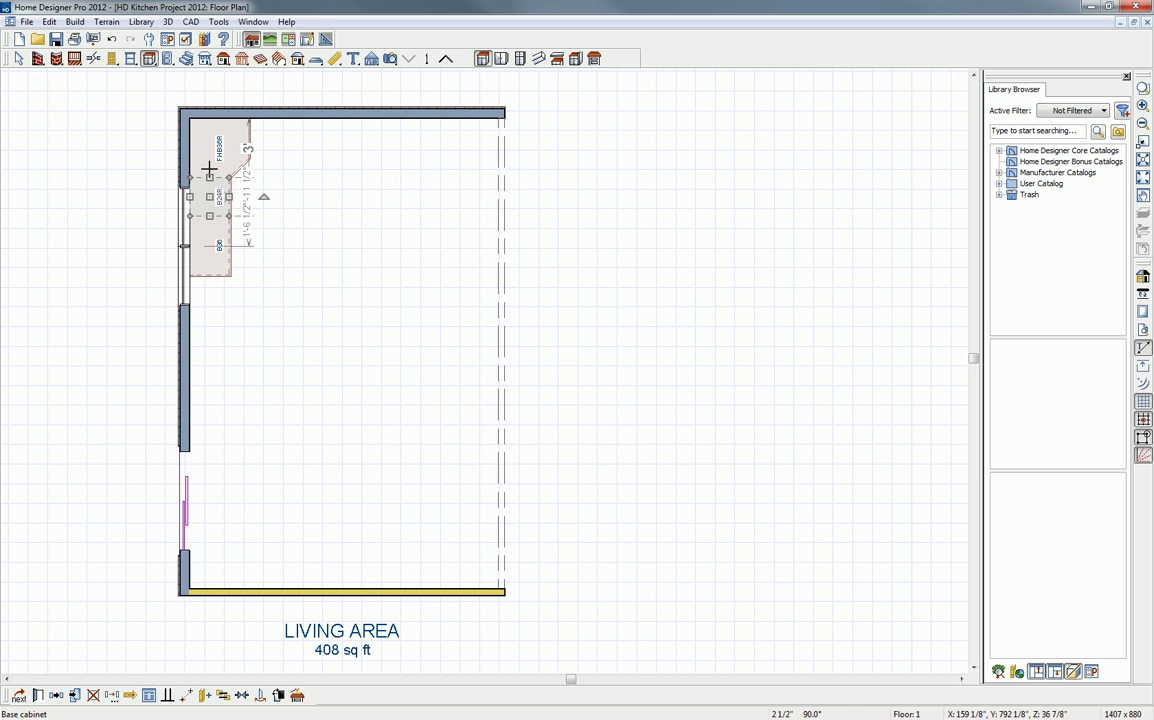
{"action": "key", "text": "Escape"}
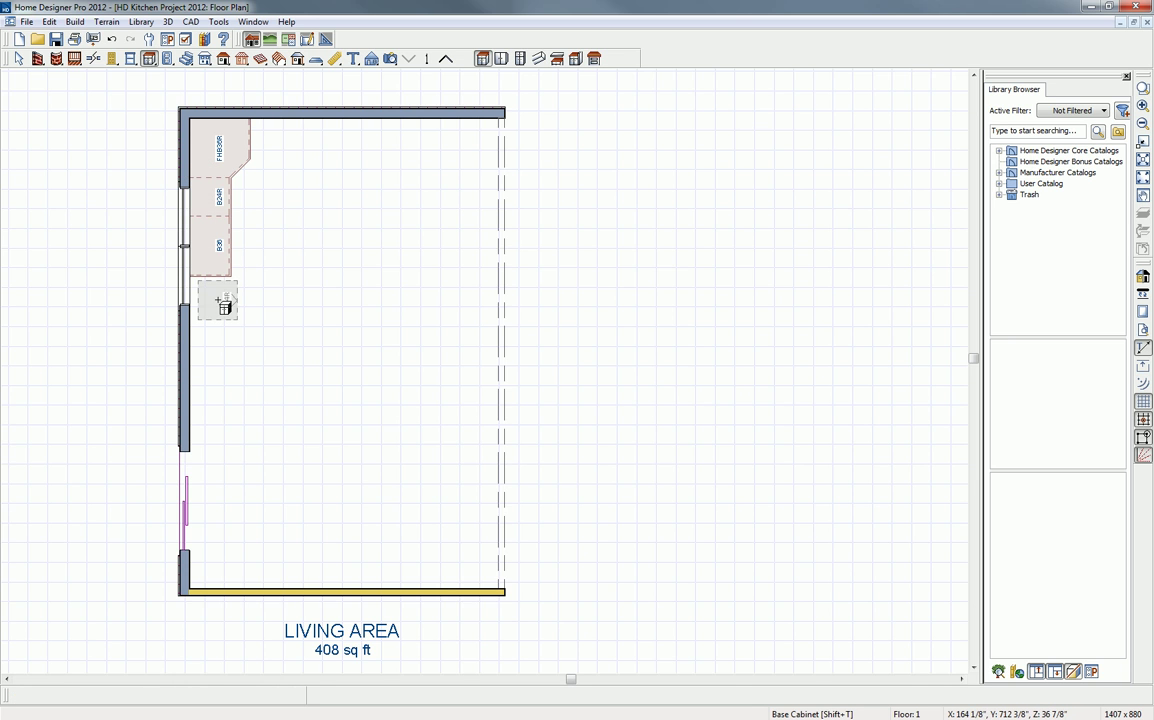
- Add two base cabinets in a row below the window cabinet and two along the upper wall beside the corner cabinet
{"action": "left_click", "coordinate": [208, 292]}
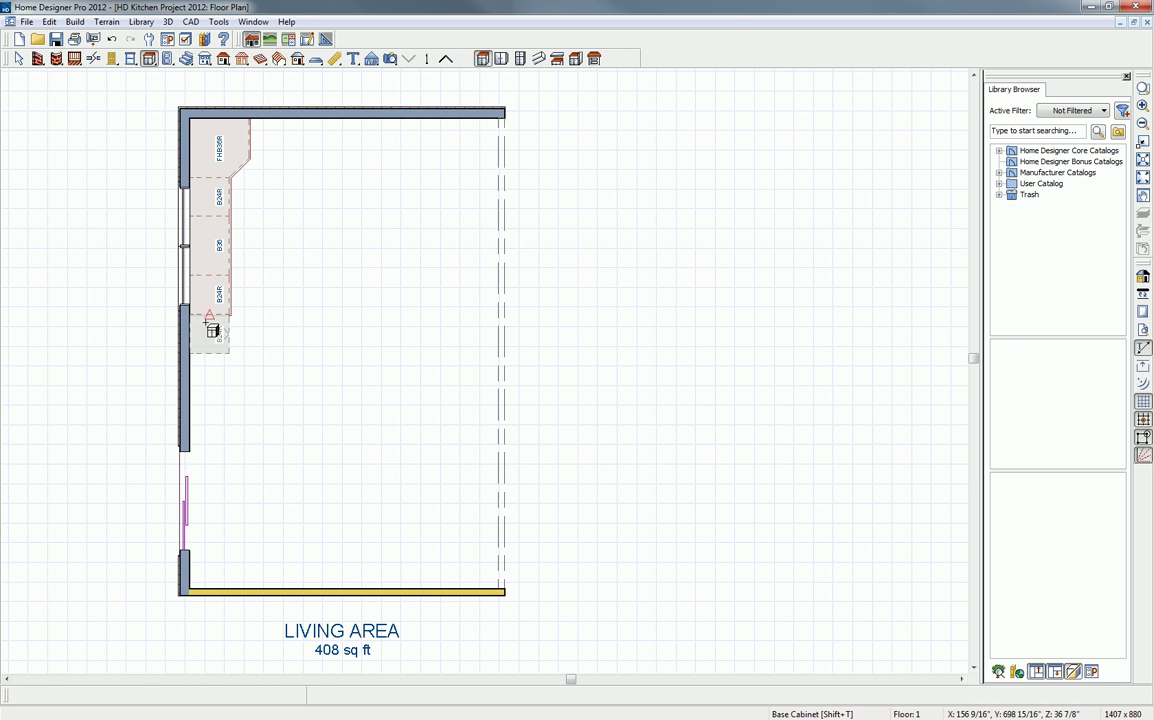
{"action": "left_click", "coordinate": [206, 320]}
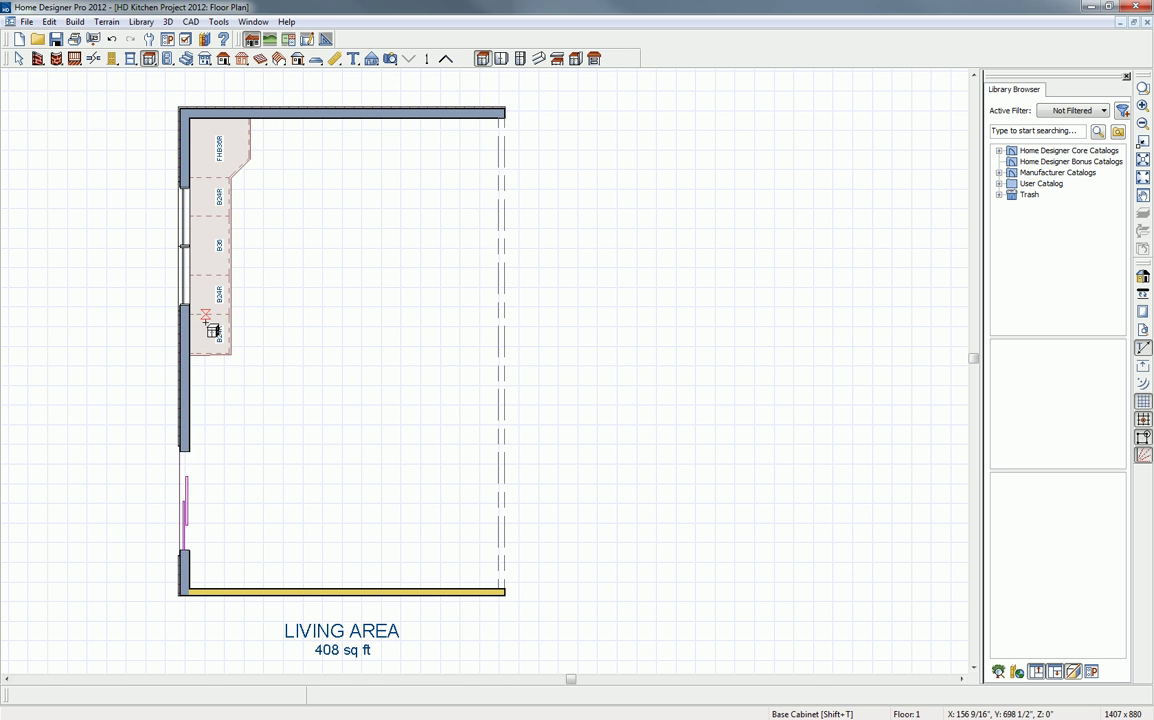
{"action": "left_click", "coordinate": [266, 134]}
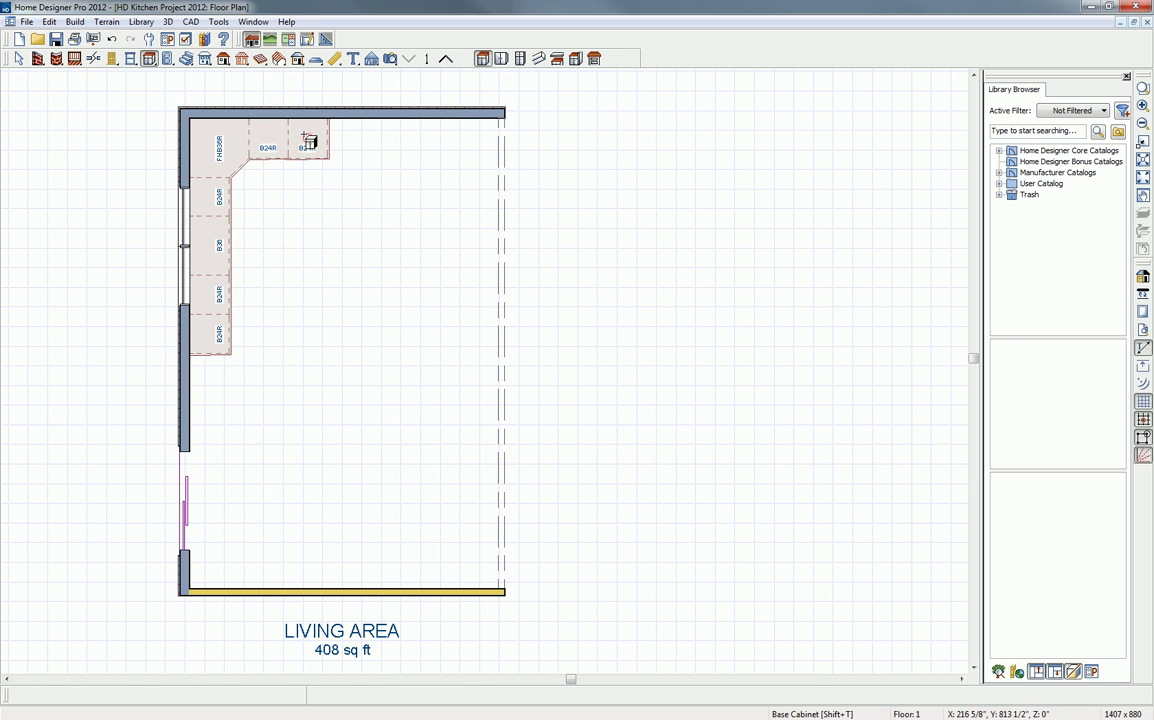
- Widen the end base cabinet on the upper wall to 3' and add another one beside it, also widened to 3'
{"action": "left_click", "coordinate": [307, 141]}
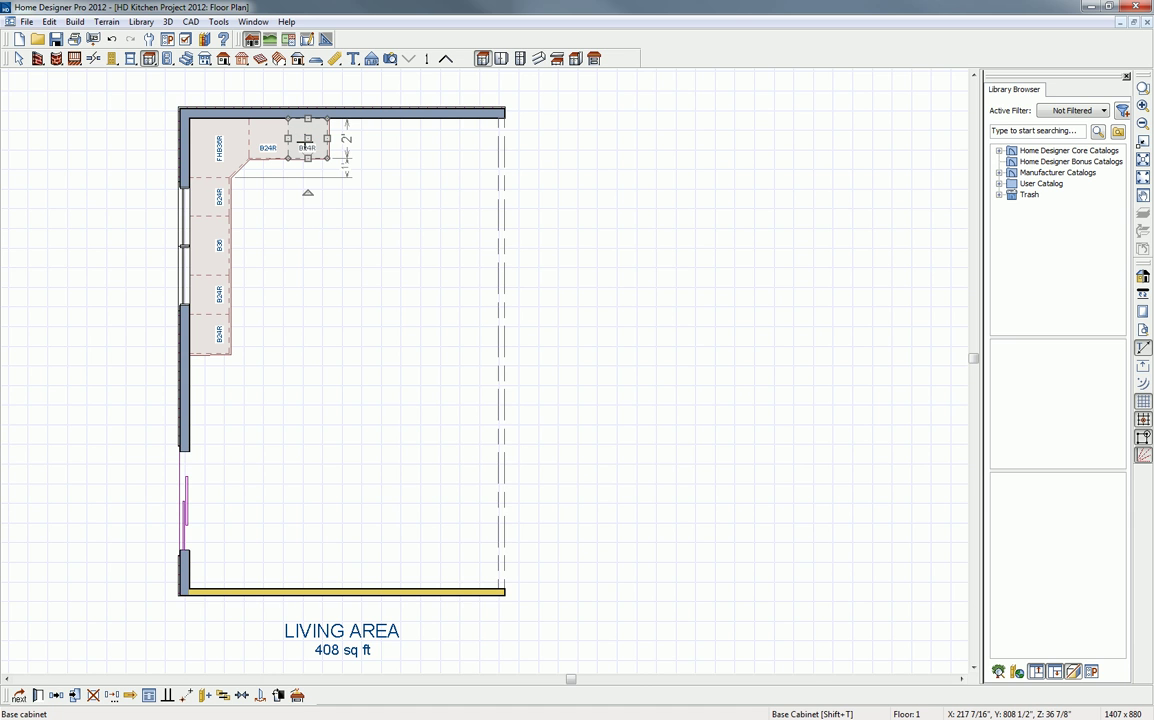
{"action": "left_click_drag", "start_coordinate": [328, 138], "coordinate": [346, 136]}
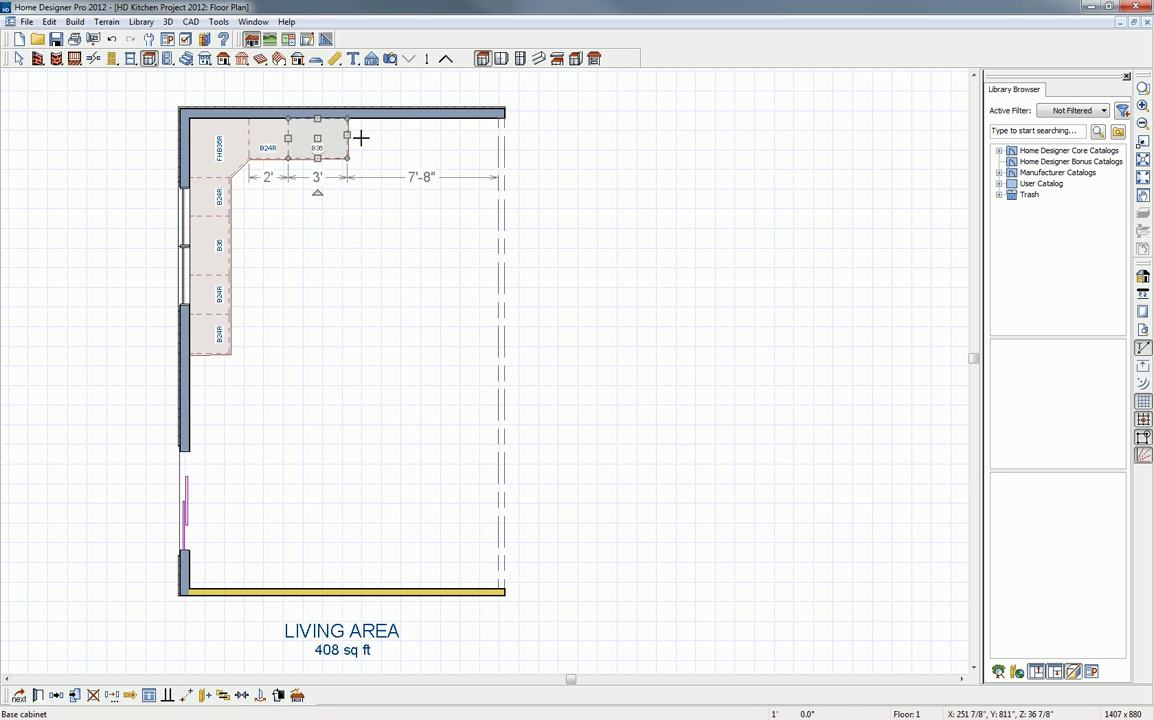
{"action": "left_click", "coordinate": [363, 141]}
{"action": "left_click", "coordinate": [365, 142]}
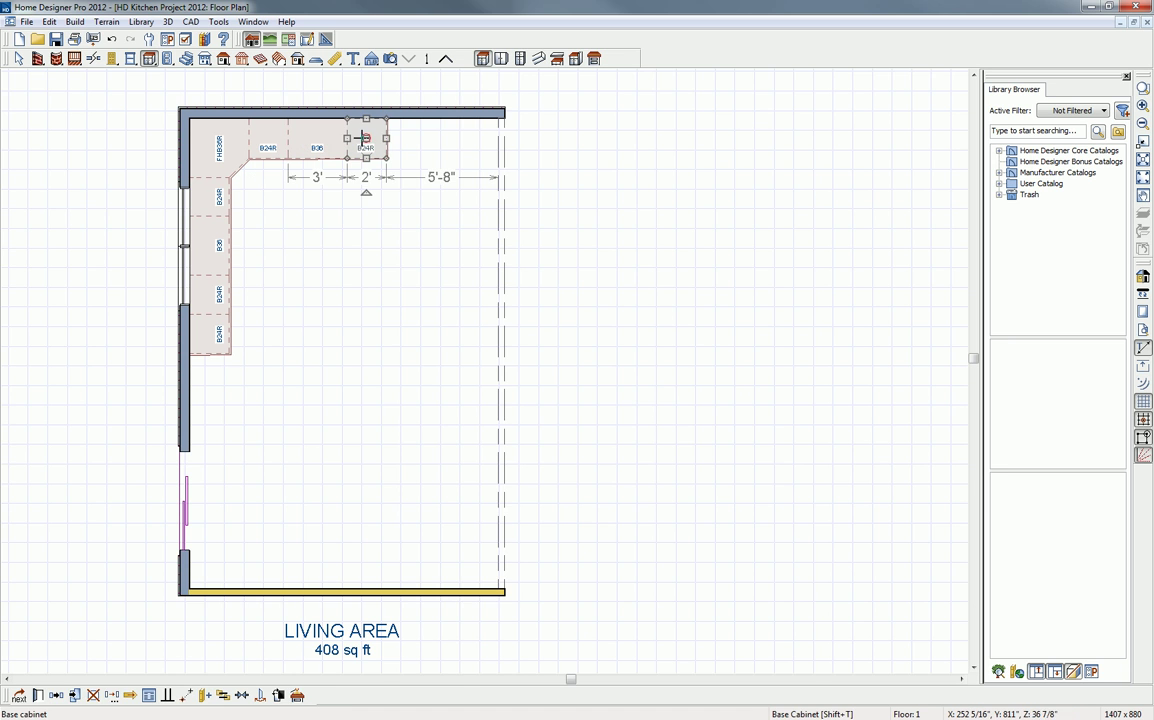
{"action": "left_click_drag", "start_coordinate": [386, 138], "coordinate": [405, 138]}
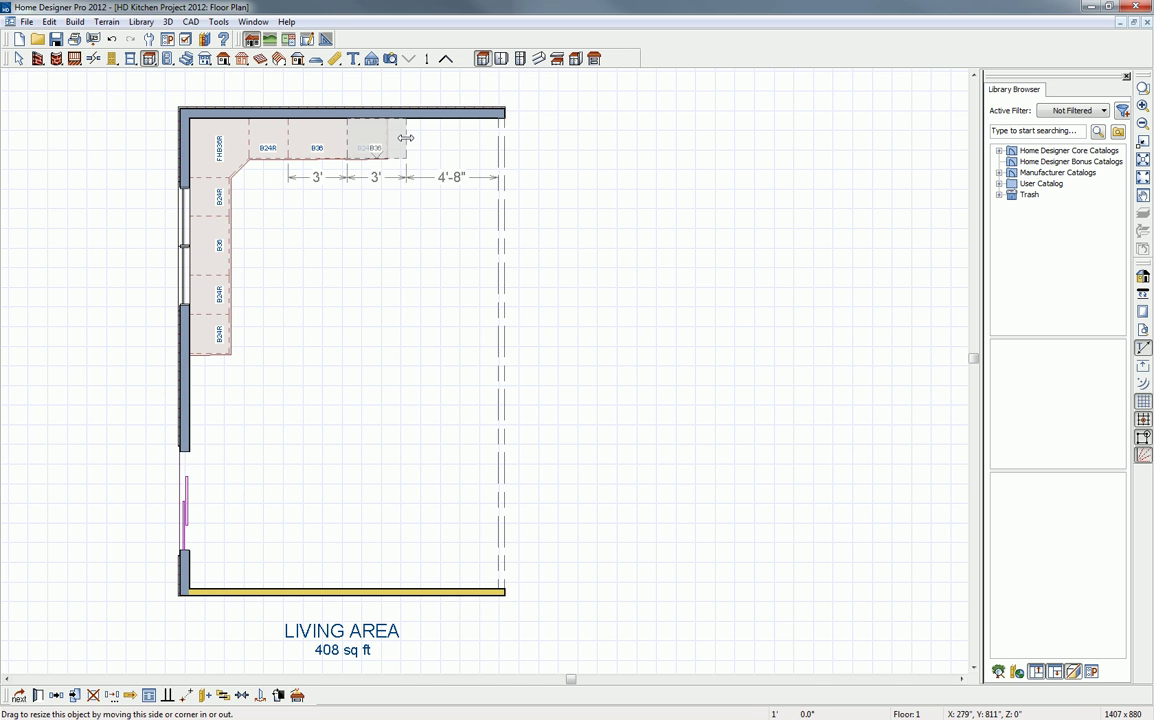
{"action": "left_click_drag", "start_coordinate": [405, 138], "coordinate": [406, 138]}
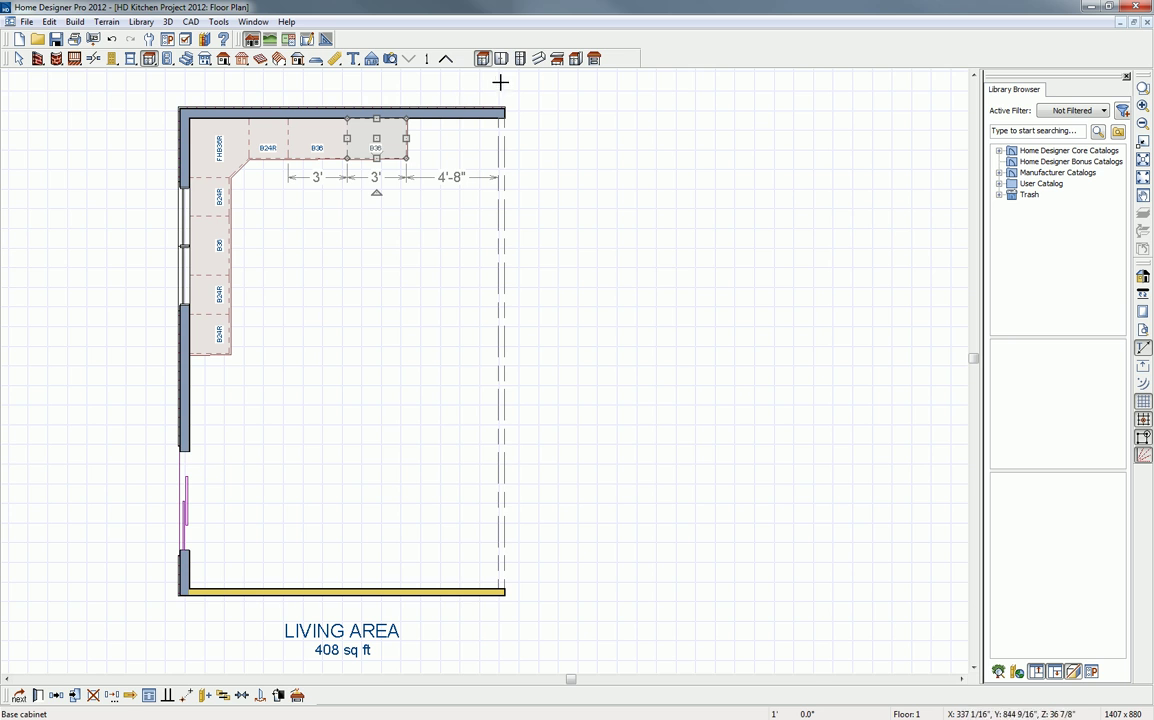
- Place a full height cabinet on the upper wall directly against the end of the base cabinet run
{"action": "left_click", "coordinate": [521, 60]}
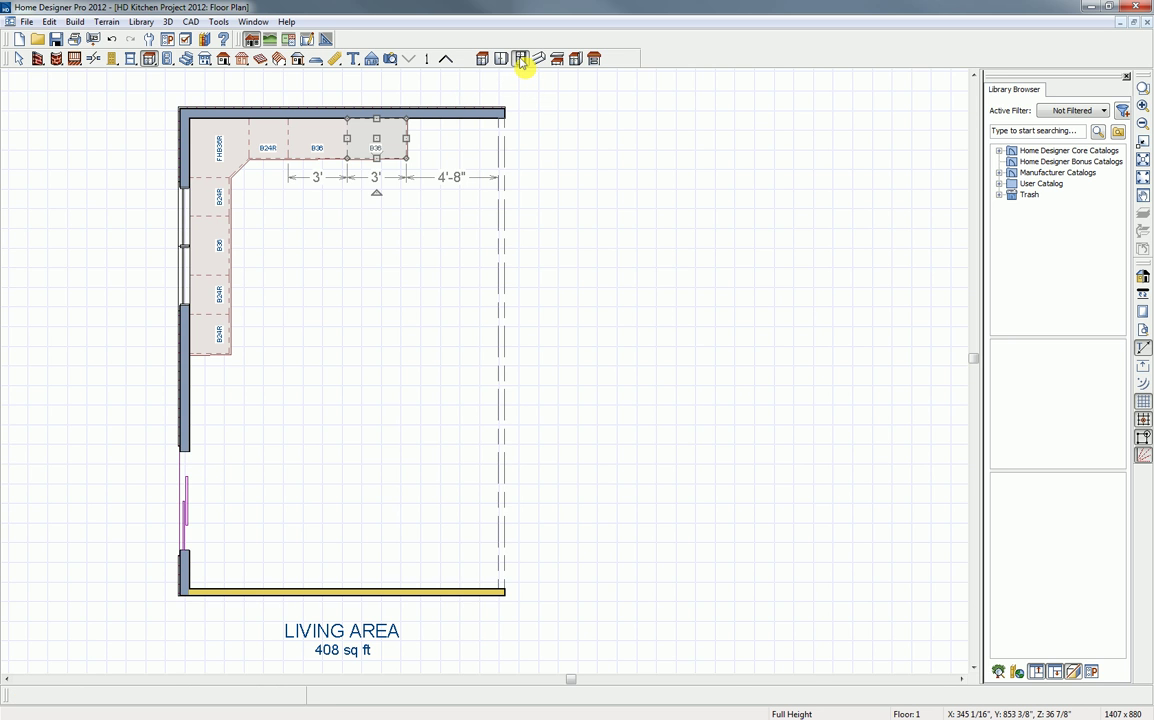
{"action": "left_click", "coordinate": [421, 147]}
{"action": "left_click", "coordinate": [424, 144]}
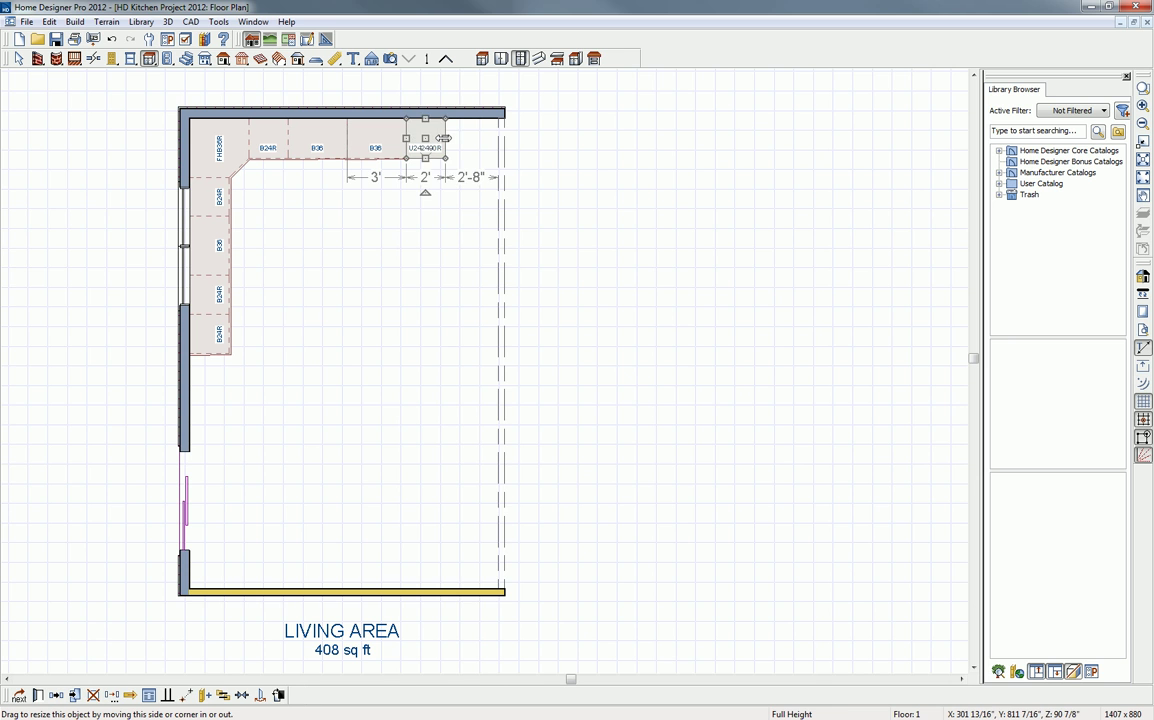
- Widen the full height cabinet on the upper wall to 3'-6"
{"action": "left_click_drag", "start_coordinate": [446, 138], "coordinate": [474, 135]}
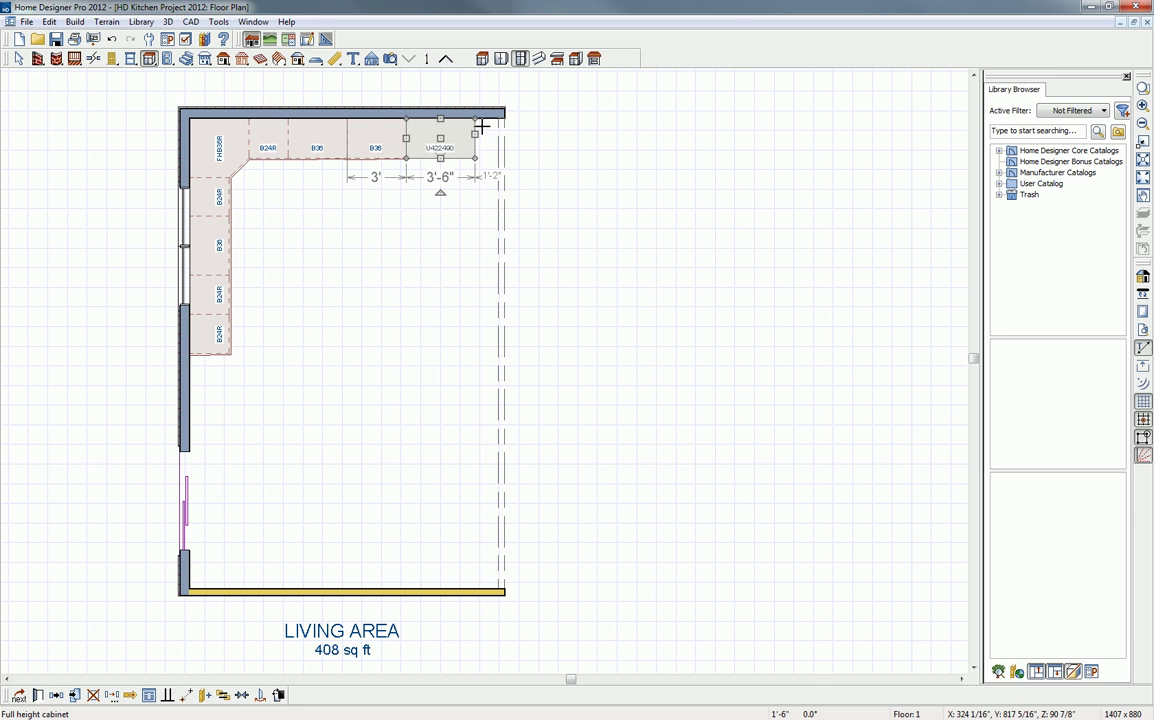
- Create a full camera view from inside the room looking towards the corner cabinet and the window
{"action": "left_click", "coordinate": [394, 60]}
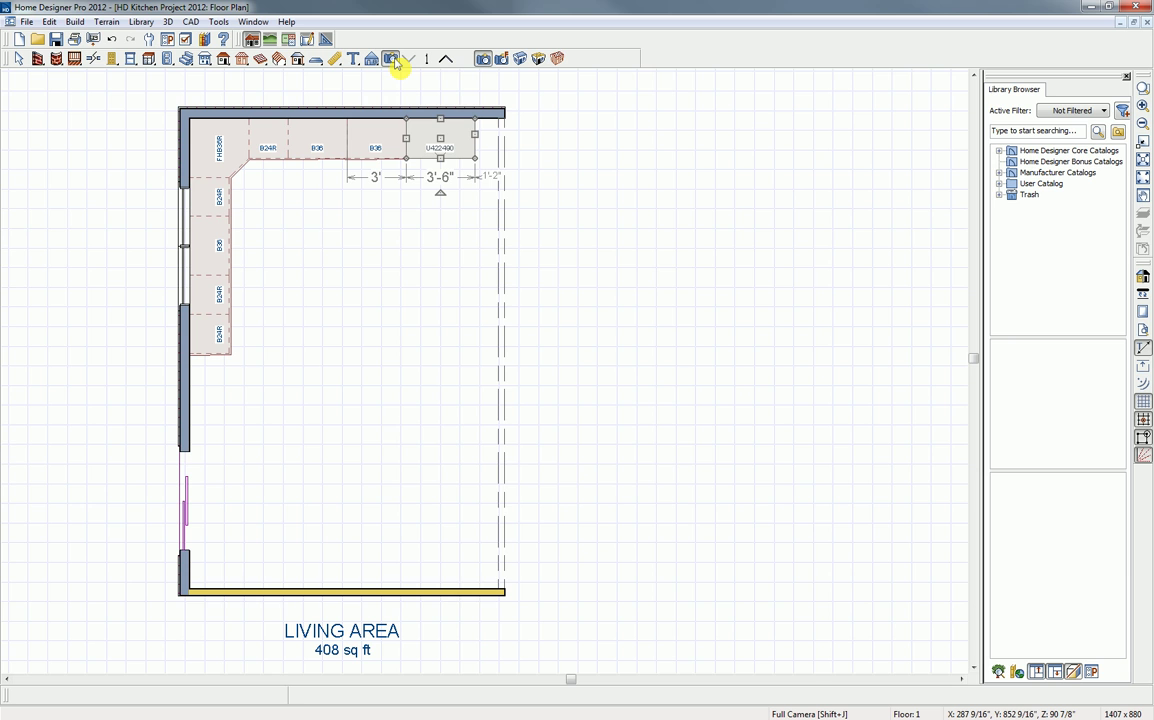
{"action": "left_click", "coordinate": [486, 62]}
{"action": "left_click", "coordinate": [483, 60]}
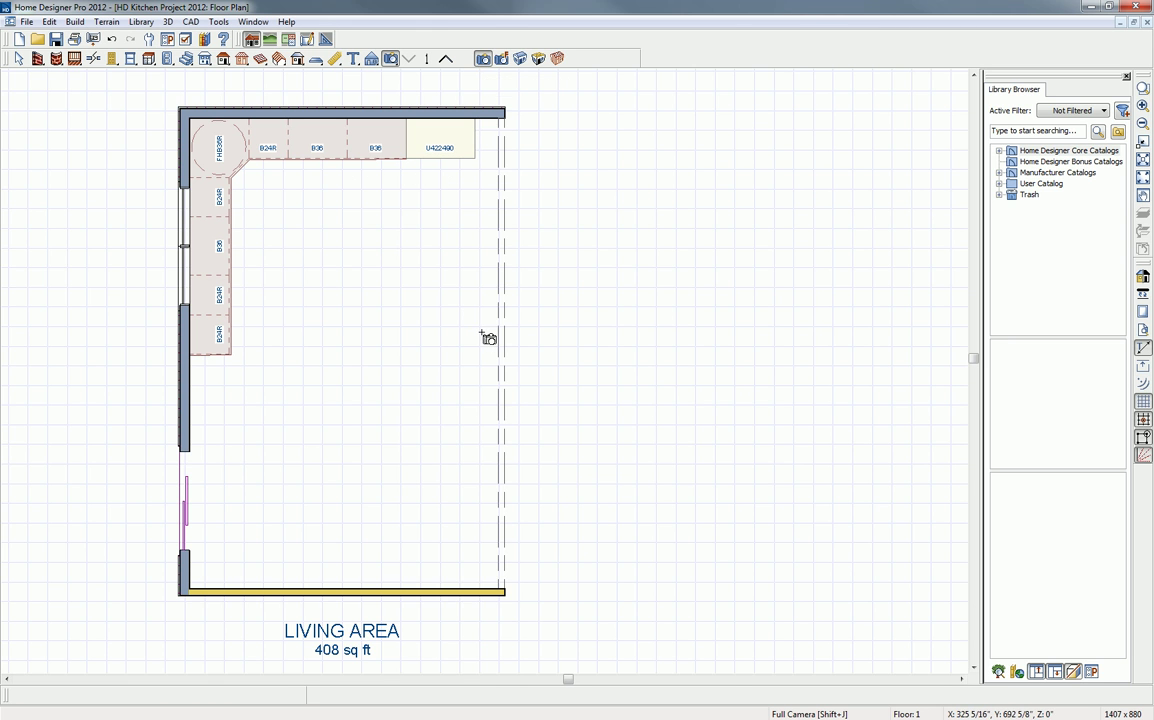
{"action": "left_click_drag", "start_coordinate": [476, 328], "coordinate": [298, 210]}
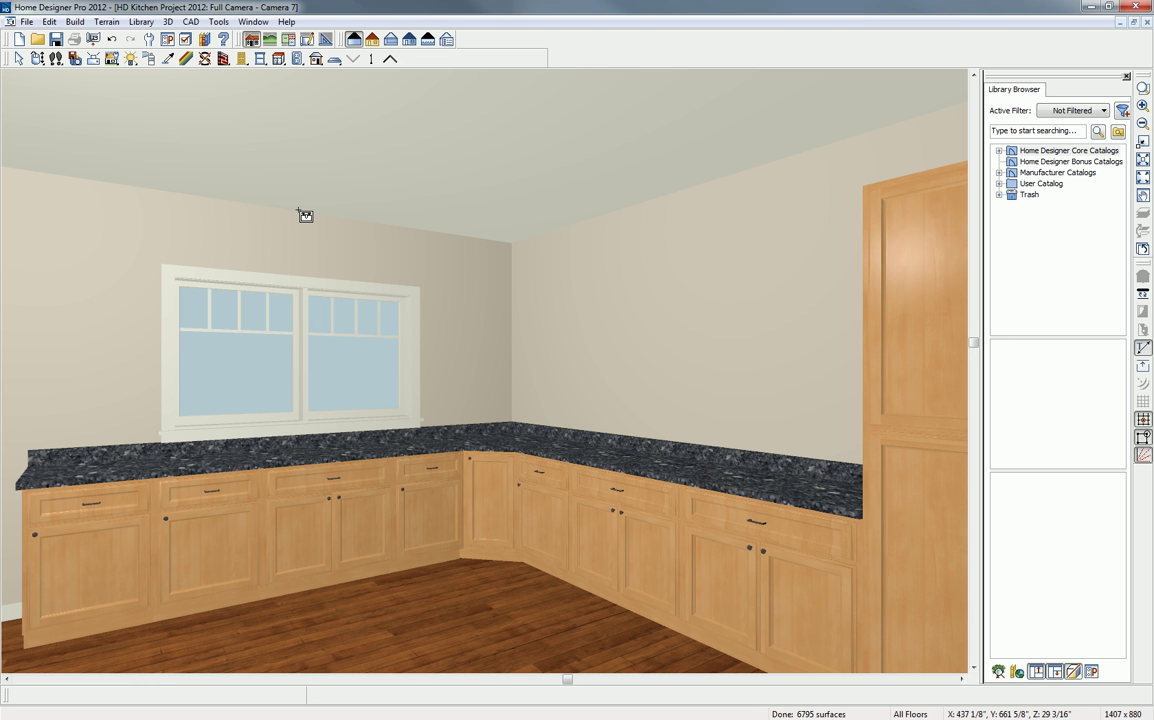
- Turn on flat countertop sides for the end base cabinet of the run along the window wall
{"action": "key", "text": "space"}
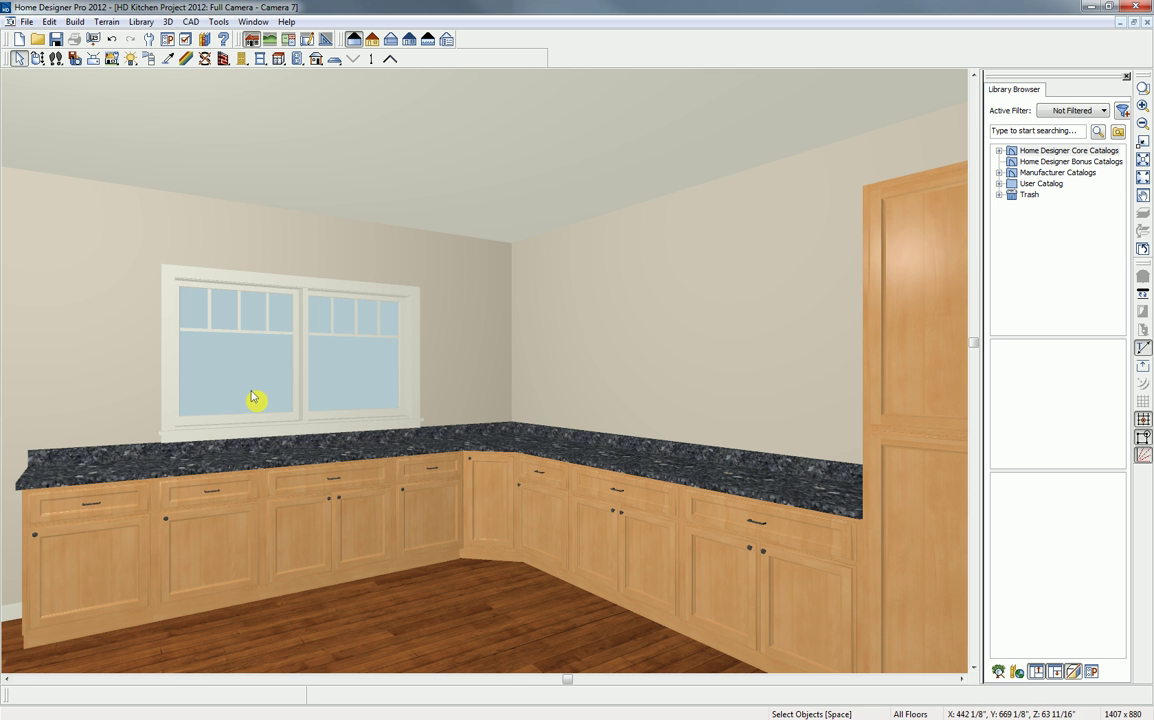
{"action": "double_click", "coordinate": [109, 555]}
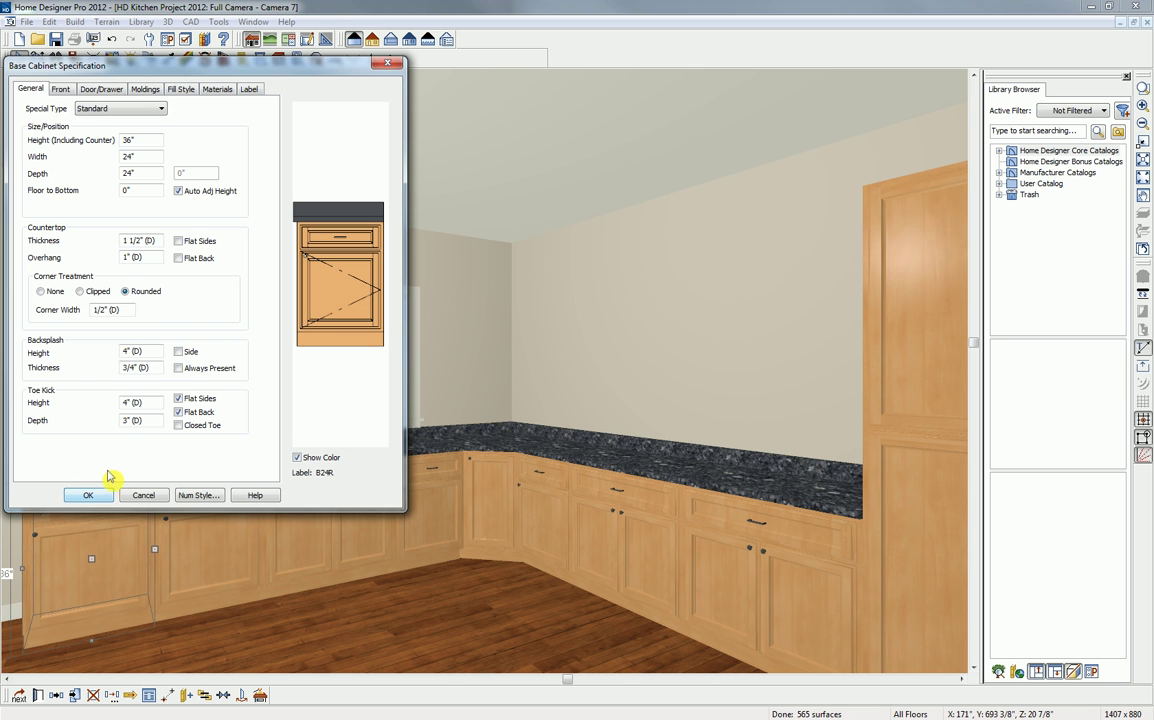
{"action": "left_click", "coordinate": [205, 244]}
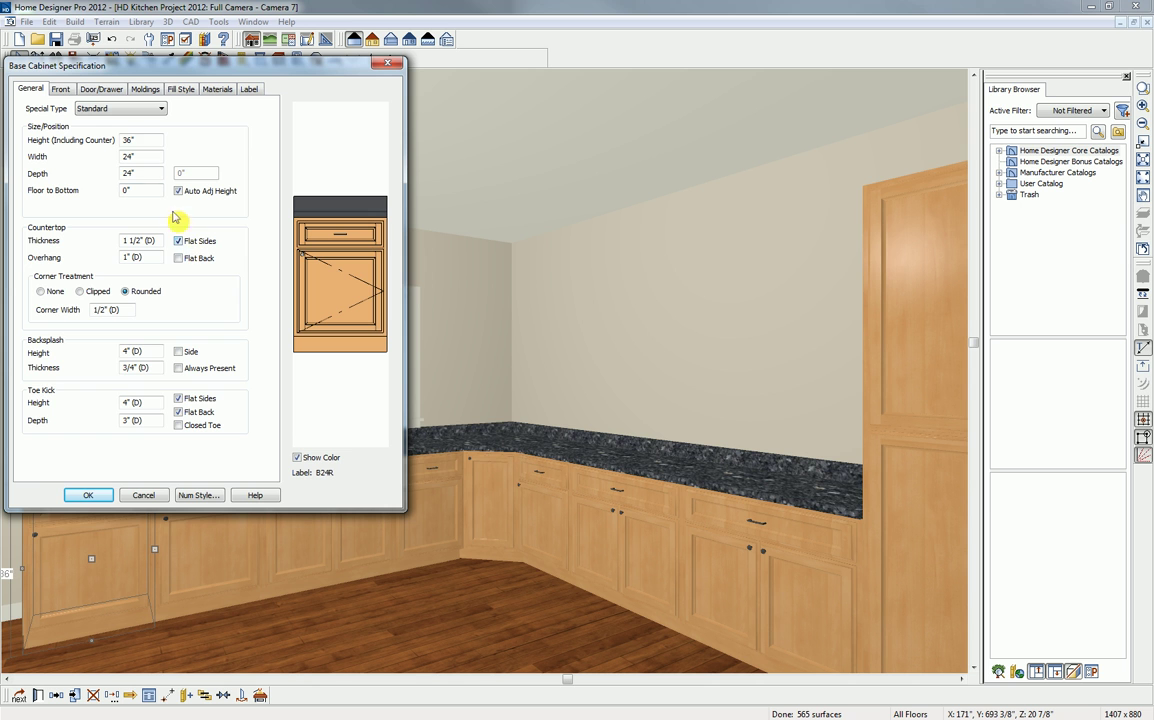
- Change the end cabinet's door to a drawer and set its item height to 9"
{"action": "left_click", "coordinate": [62, 90]}
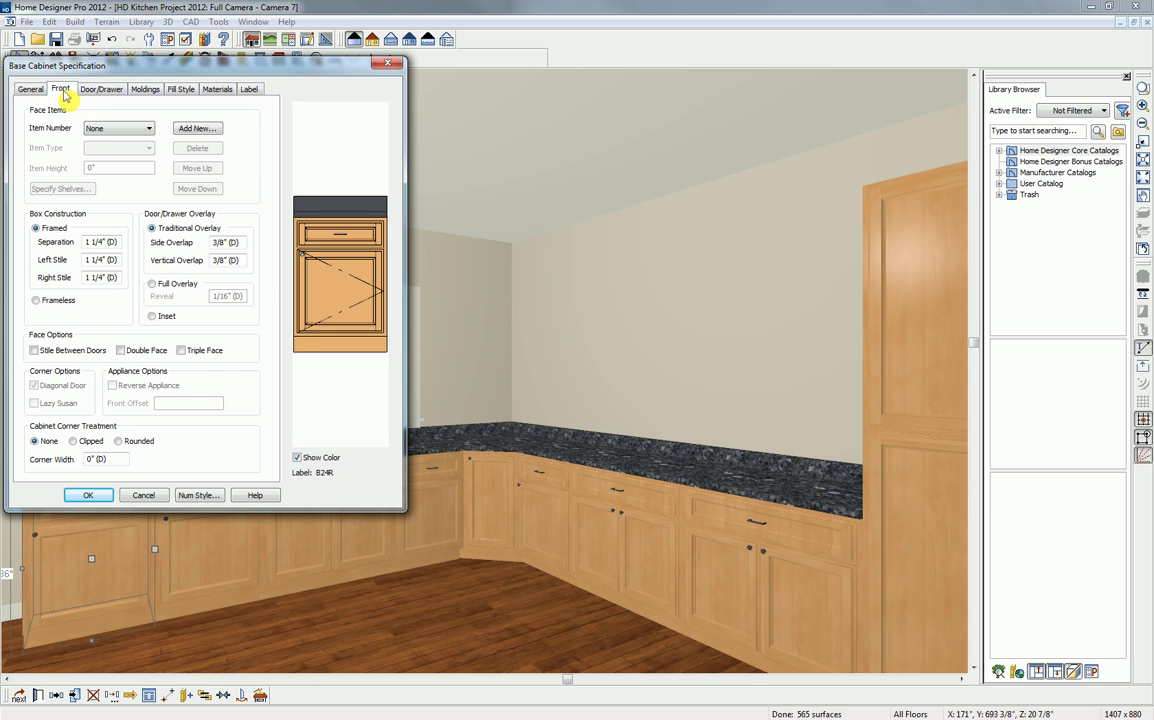
{"action": "left_click", "coordinate": [335, 281]}
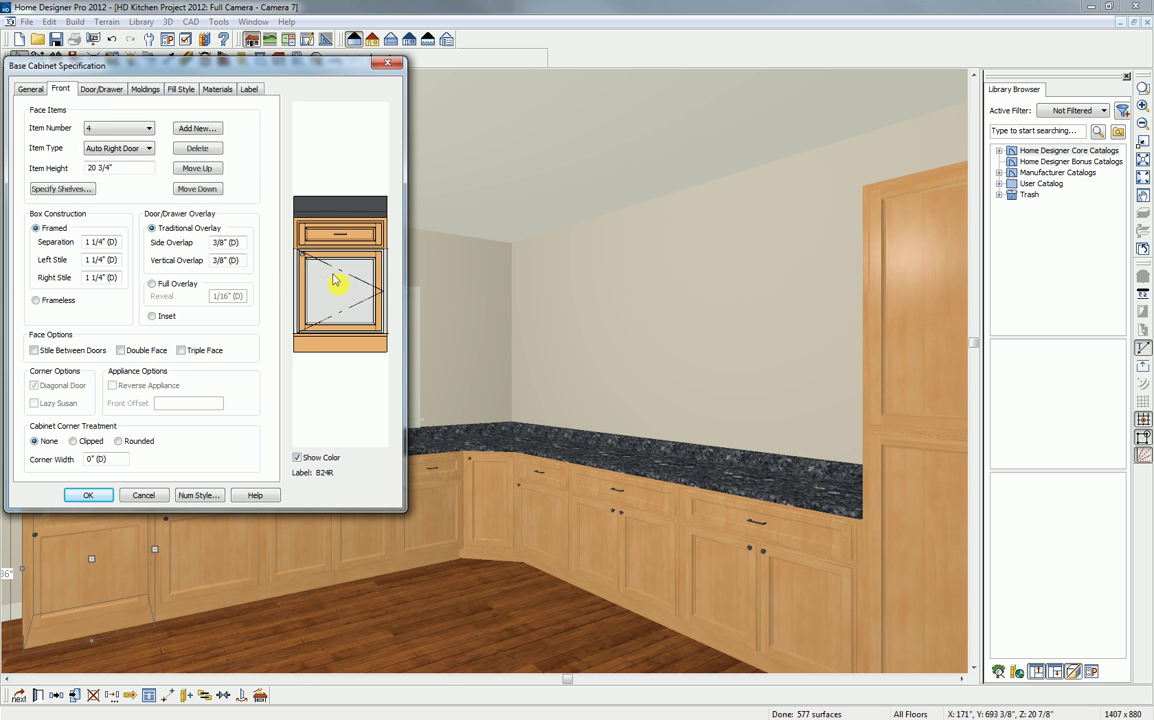
{"action": "left_click", "coordinate": [146, 148]}
{"action": "left_click", "coordinate": [132, 167]}
{"action": "left_click_drag", "start_coordinate": [127, 168], "coordinate": [88, 170]}
{"action": "type", "text": "9"}
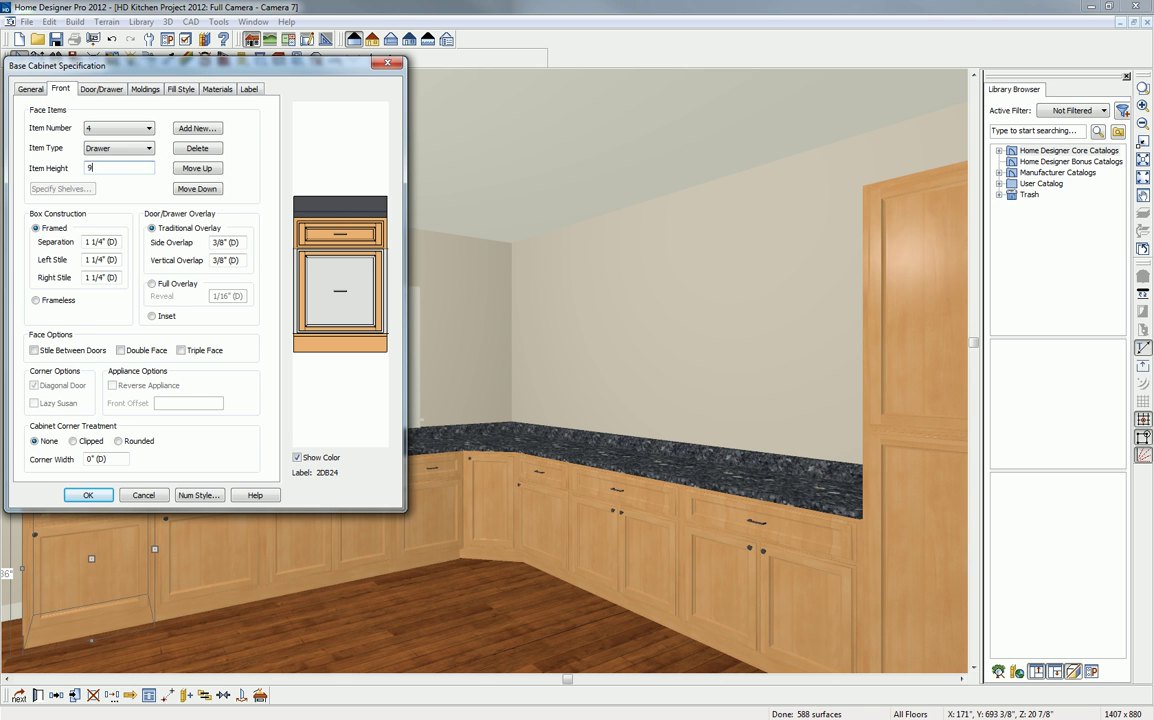
{"action": "key", "text": "Tab"}
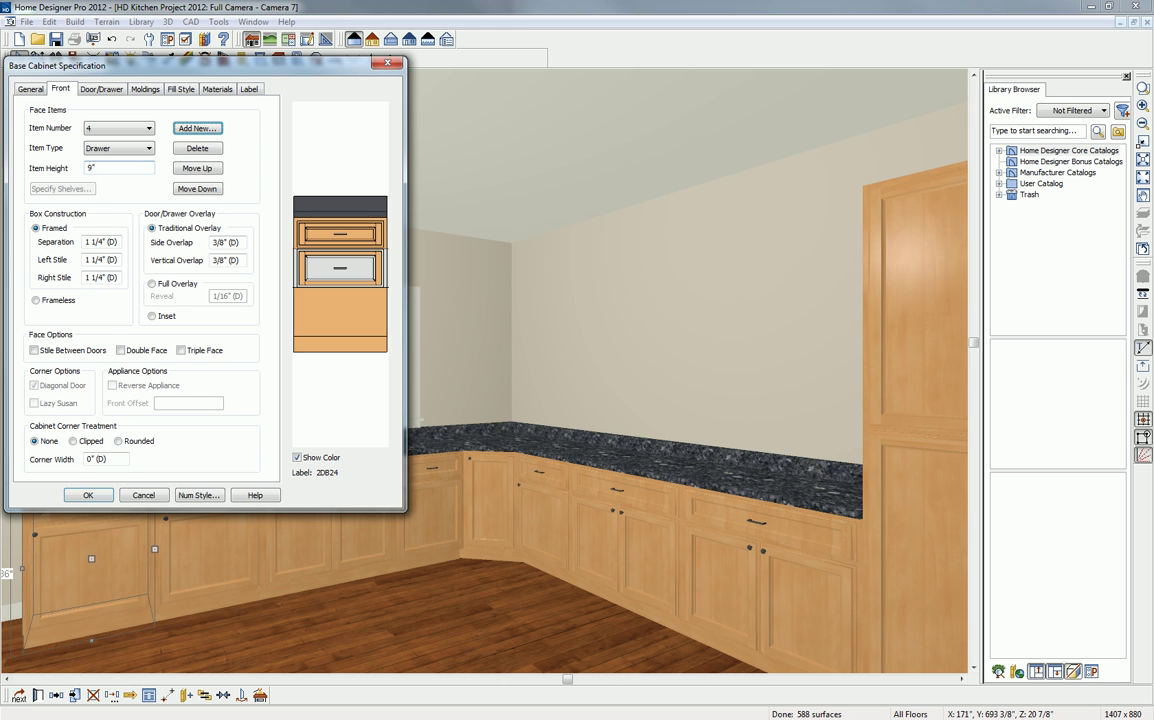
- Turn the blank area at the bottom of the cabinet front into a third drawer and apply the specification
{"action": "left_click", "coordinate": [323, 314]}
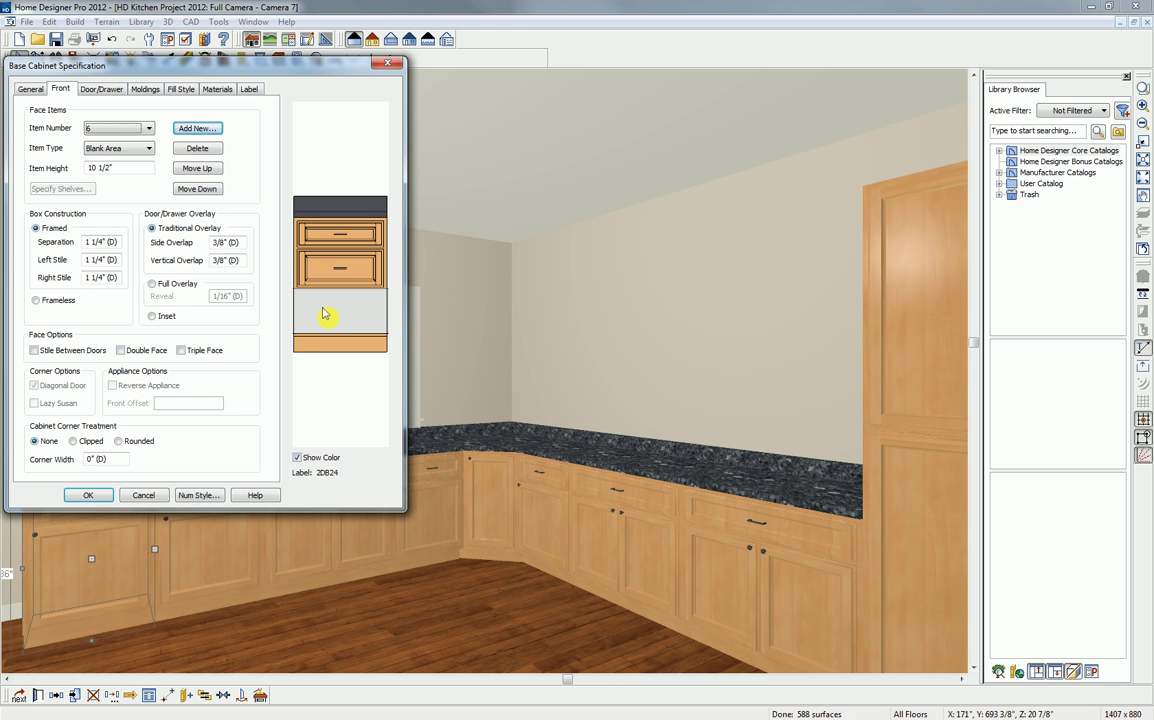
{"action": "left_click", "coordinate": [145, 148]}
{"action": "left_click", "coordinate": [145, 148]}
{"action": "left_click", "coordinate": [130, 180]}
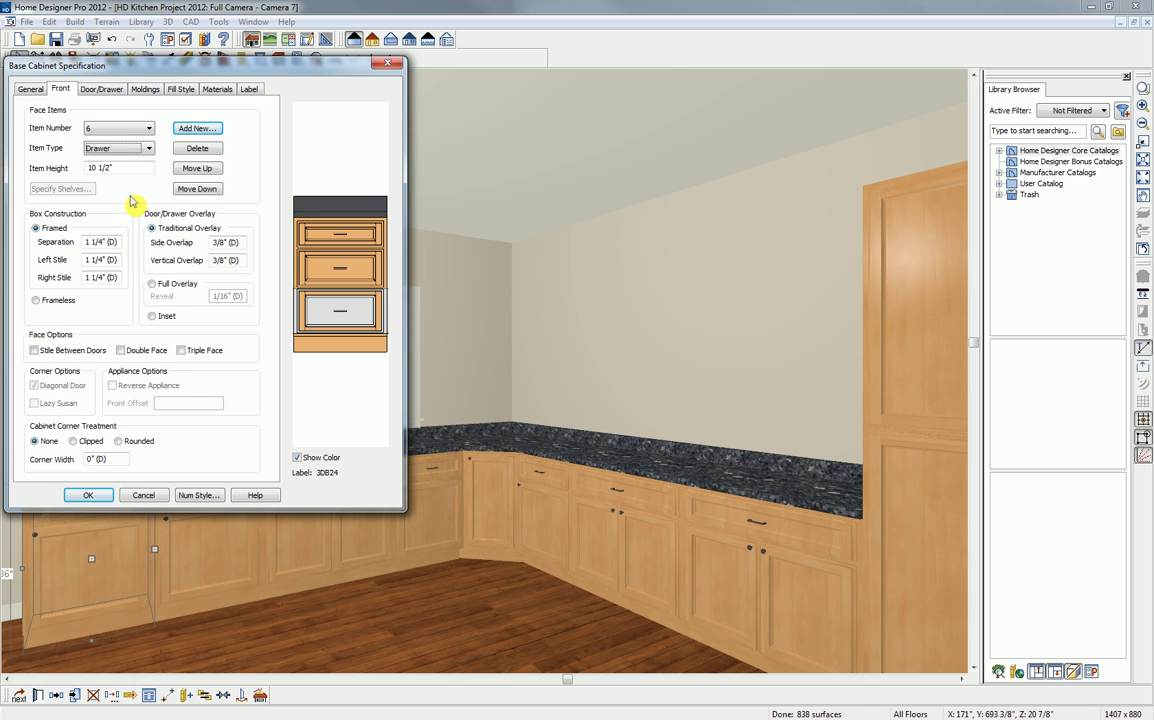
{"action": "left_click", "coordinate": [89, 495]}
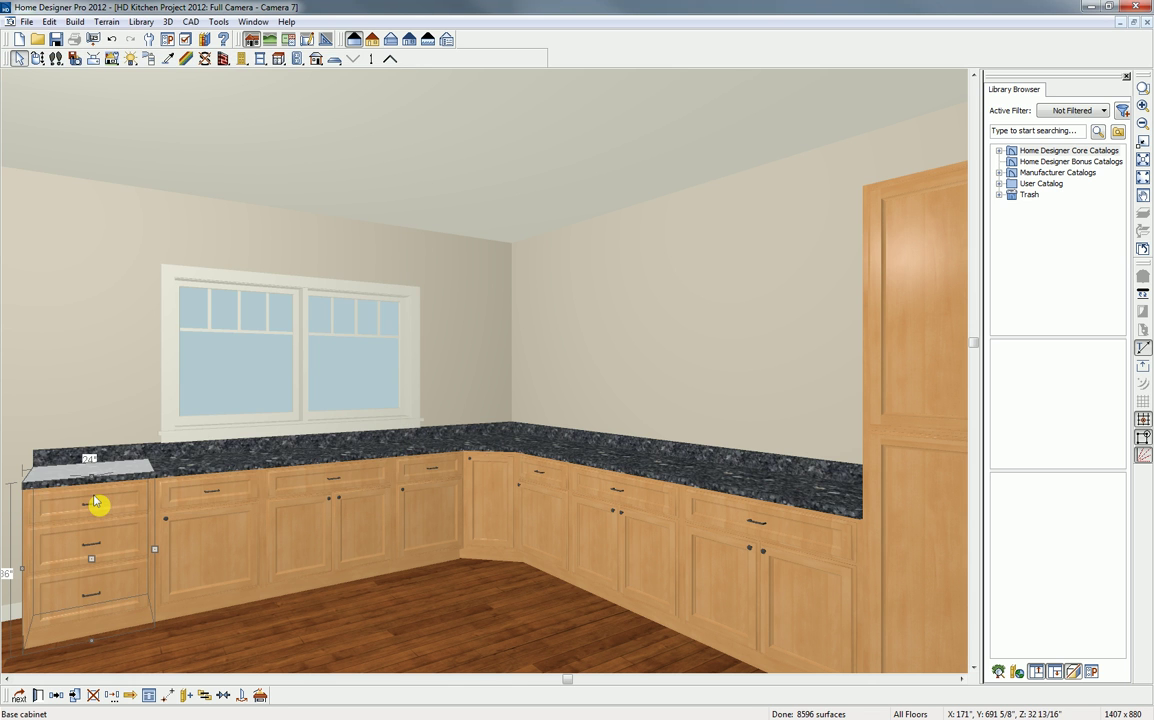
- Try switching the corner cabinet's Diagonal Door and Lazy Susan options off, then restore both and accept the specification
{"action": "left_click", "coordinate": [487, 499]}
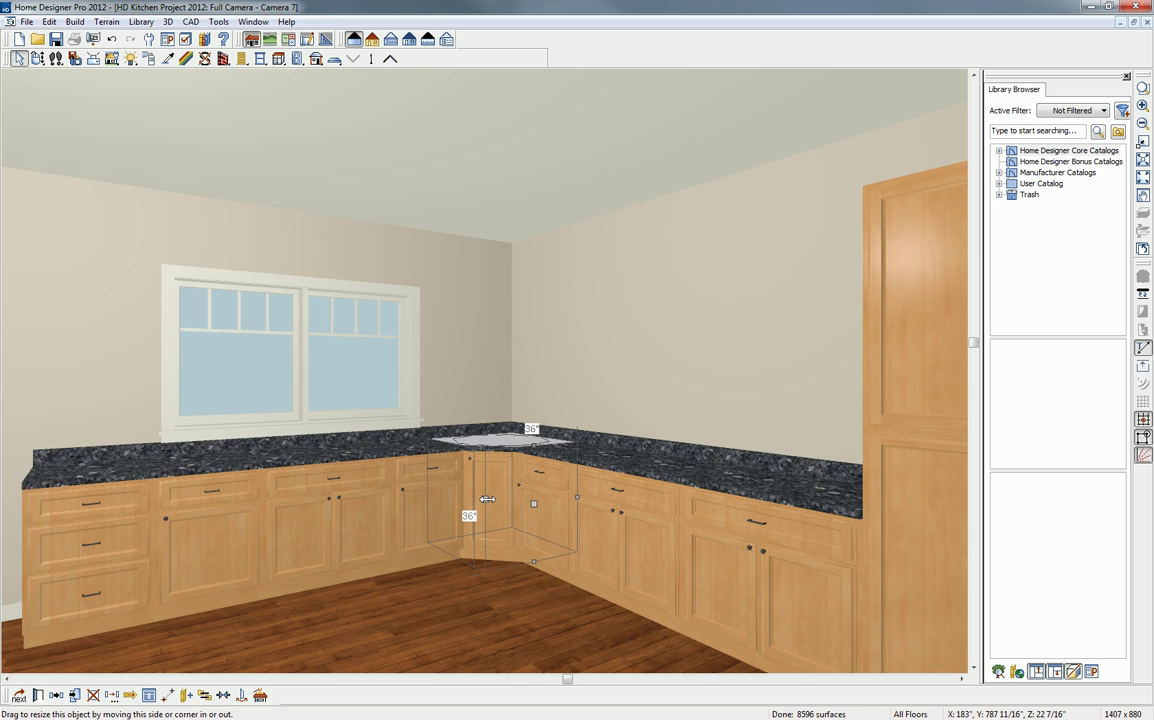
{"action": "double_click", "coordinate": [487, 499]}
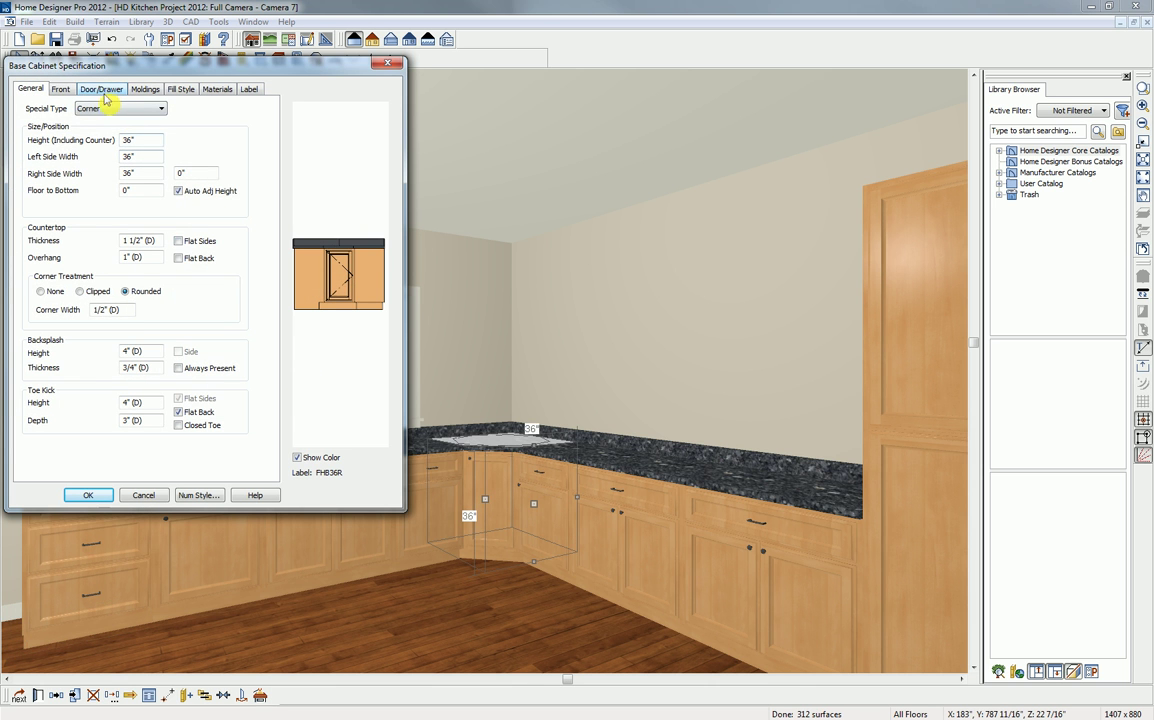
{"action": "left_click", "coordinate": [60, 89]}
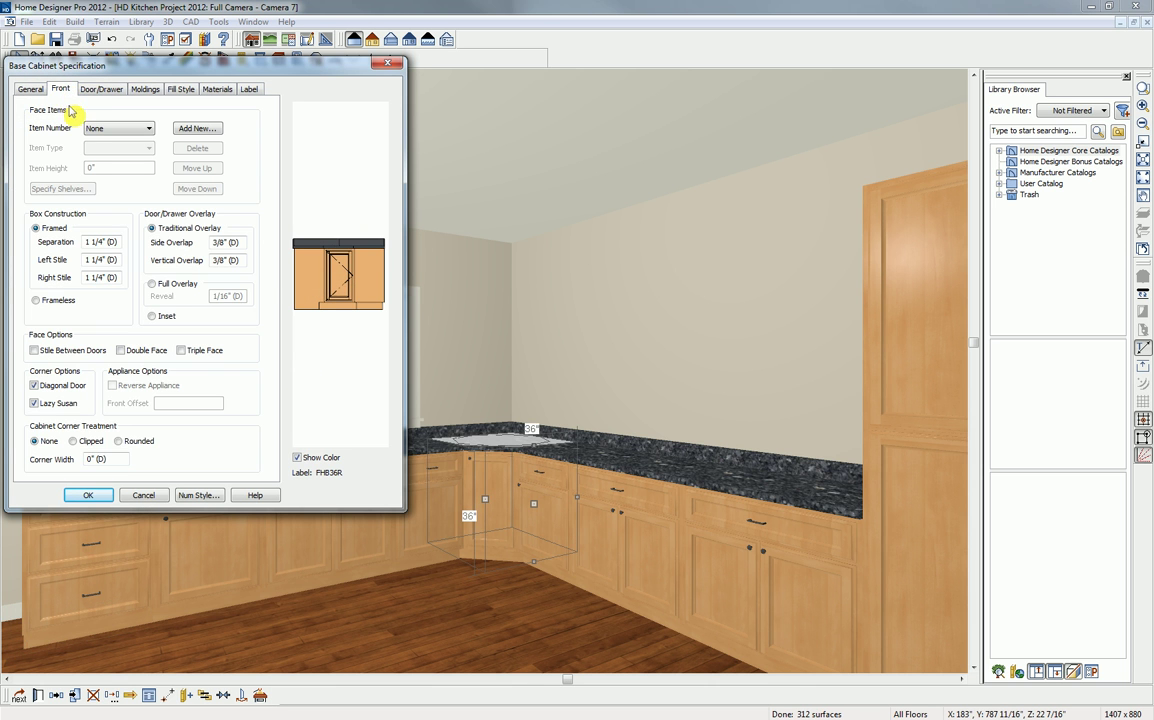
{"action": "left_click", "coordinate": [50, 389]}
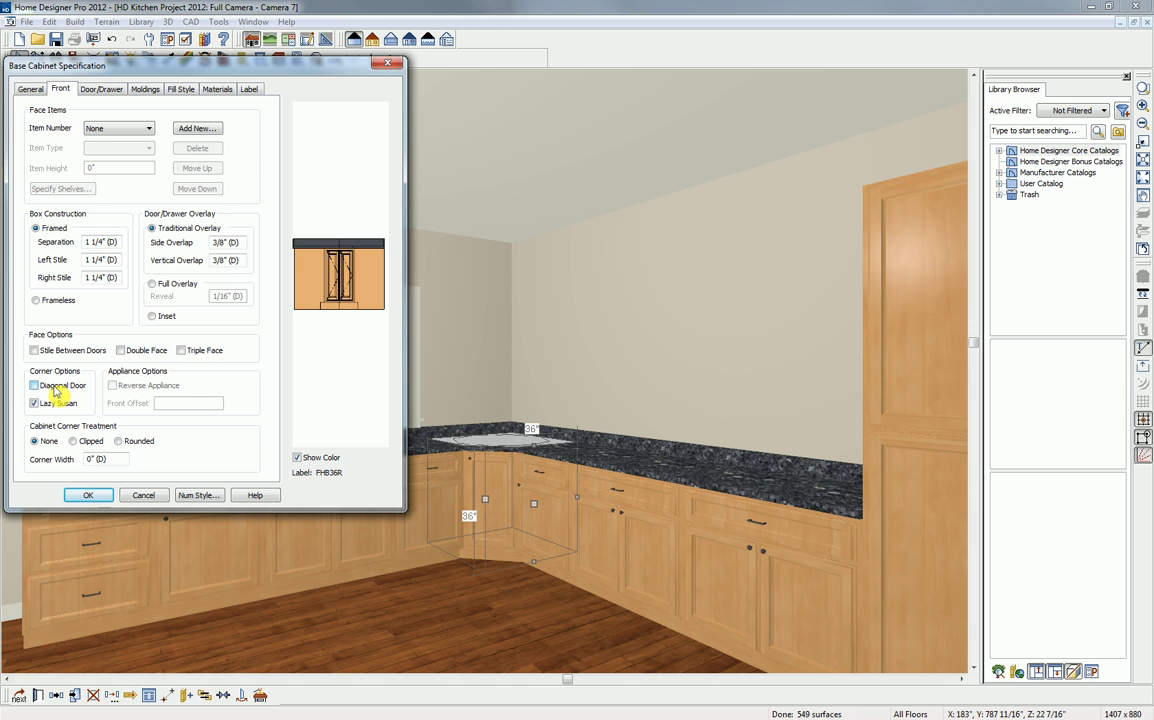
{"action": "left_click", "coordinate": [55, 388]}
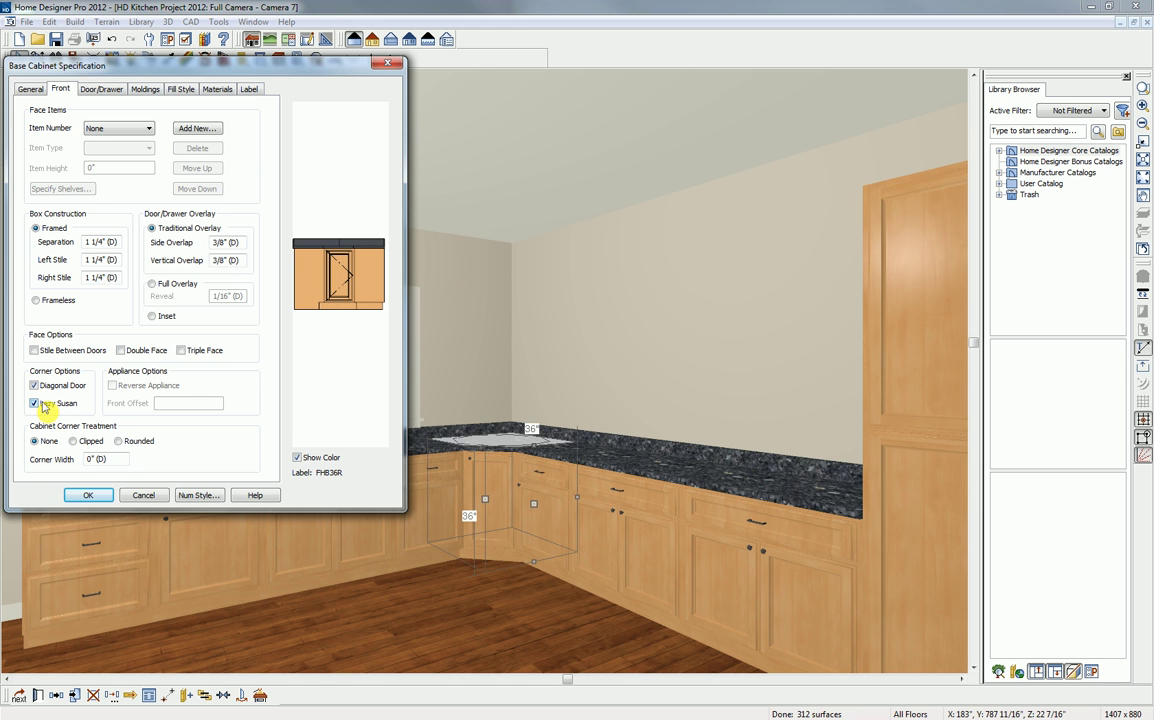
{"action": "left_click", "coordinate": [34, 404]}
{"action": "left_click", "coordinate": [34, 404]}
{"action": "left_click", "coordinate": [89, 498]}
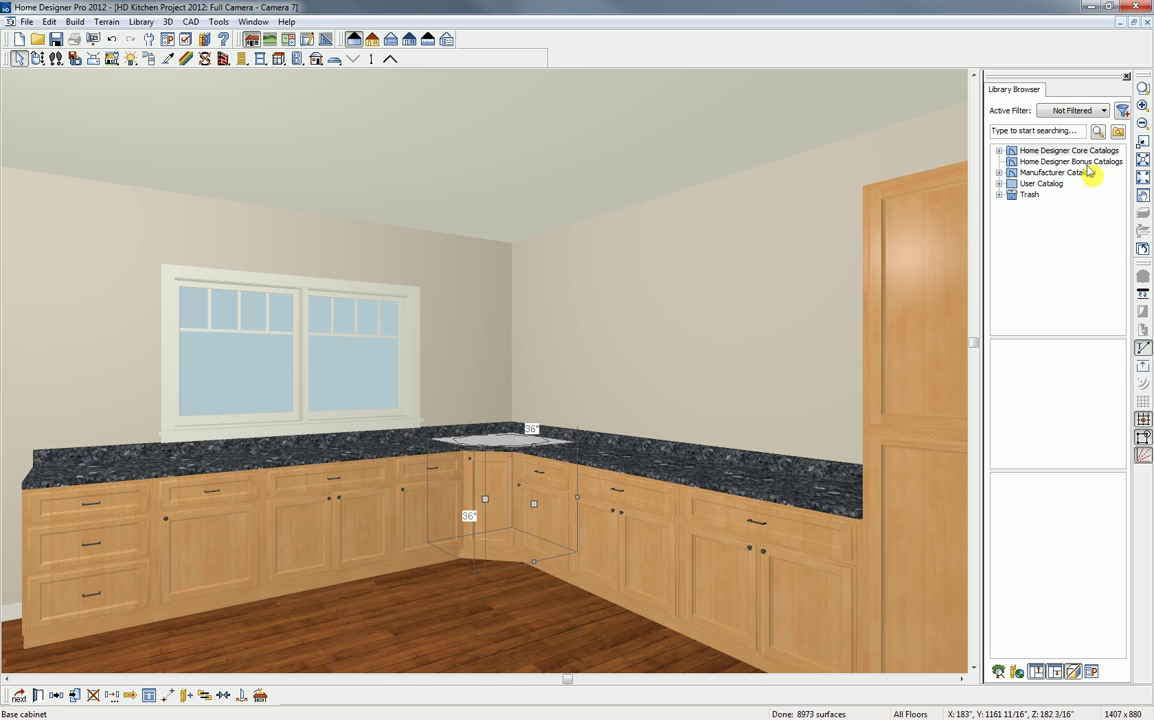
- Place the ChefSeries dishwasher from the user catalog in the base cabinet beside the three-drawer cabinet
{"action": "left_click", "coordinate": [999, 184]}
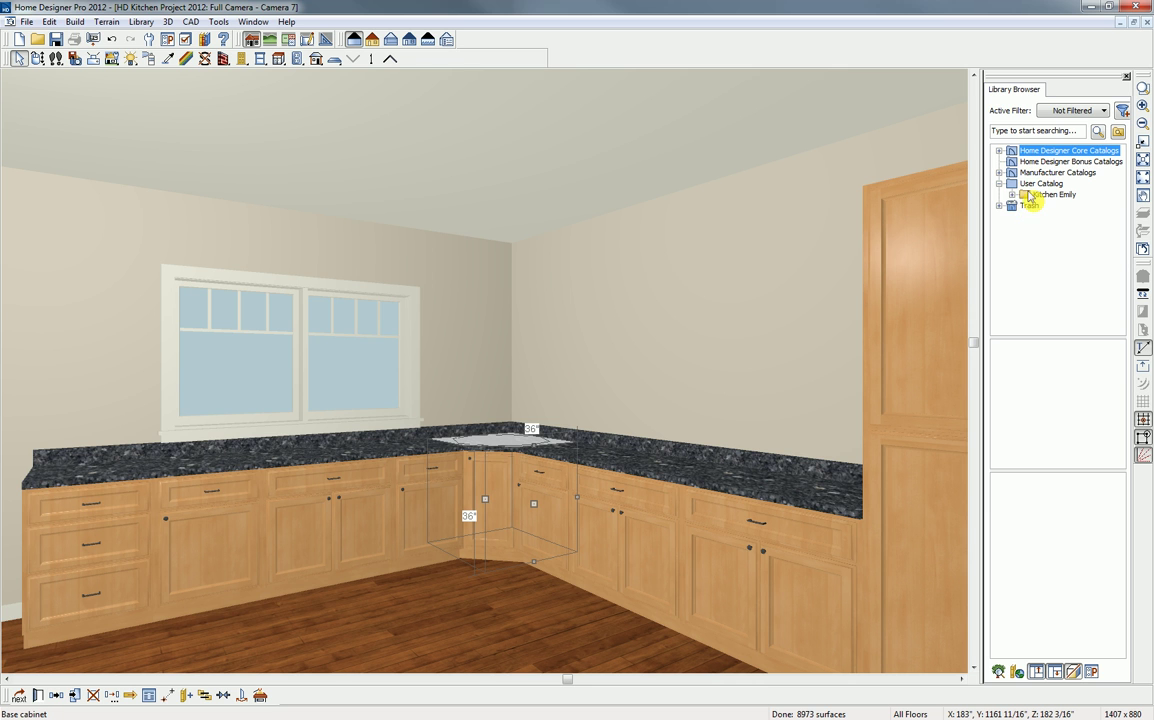
{"action": "left_click", "coordinate": [1014, 196]}
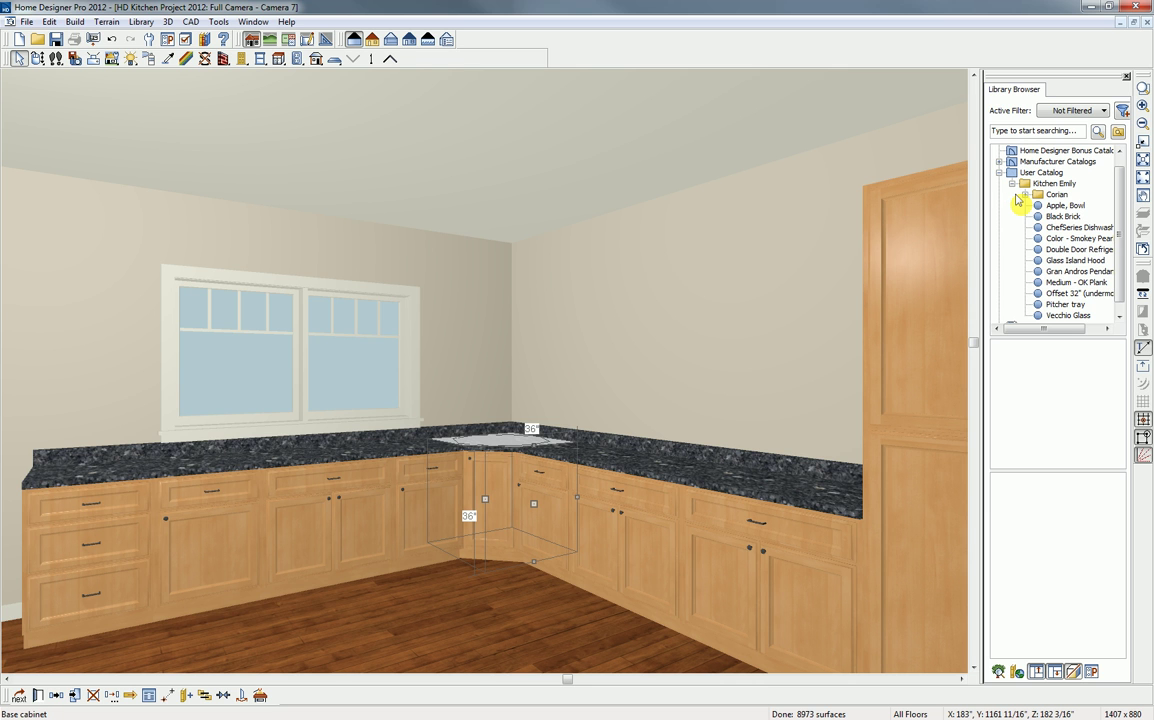
{"action": "left_click", "coordinate": [1062, 229]}
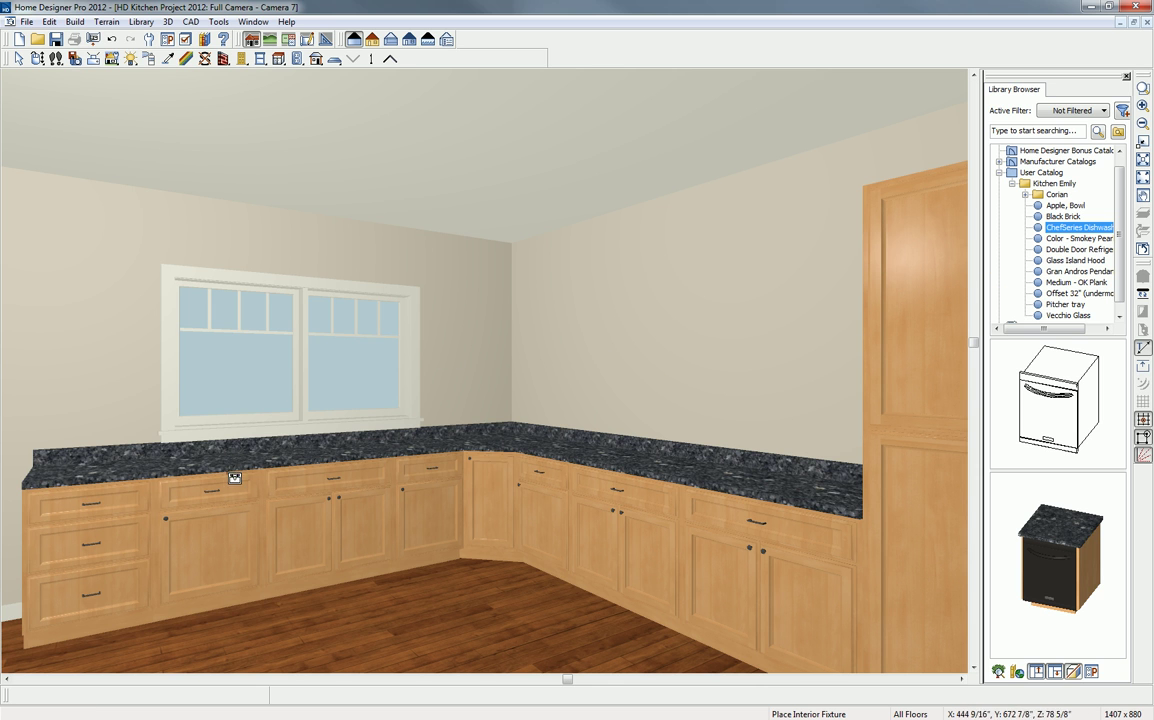
{"action": "left_click", "coordinate": [192, 436]}
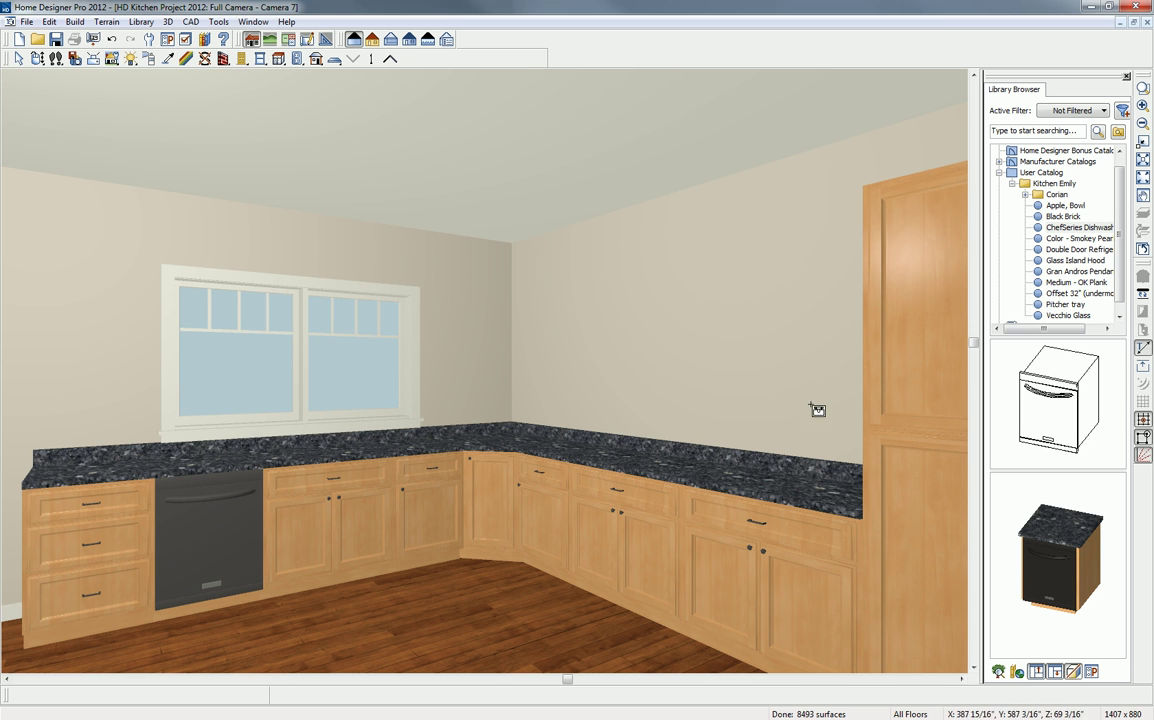
- Place the Offset 32" undermount sink in the double-door base cabinet below the window
{"action": "left_click", "coordinate": [1076, 300]}
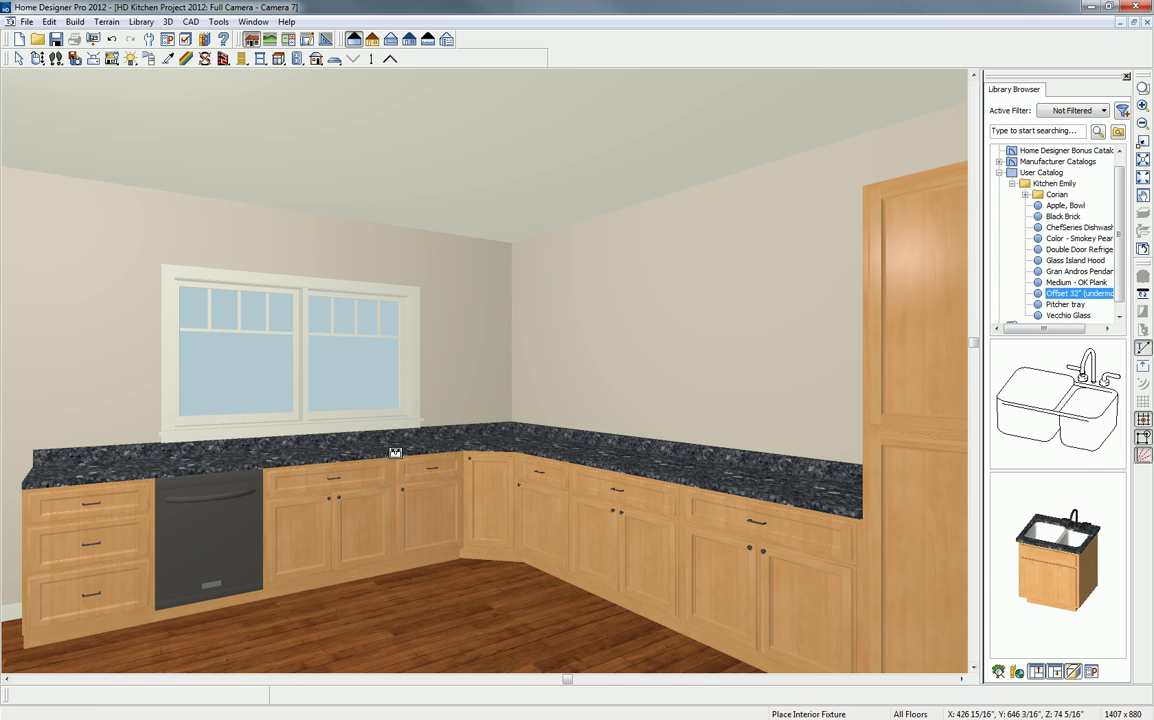
{"action": "left_click", "coordinate": [328, 460]}
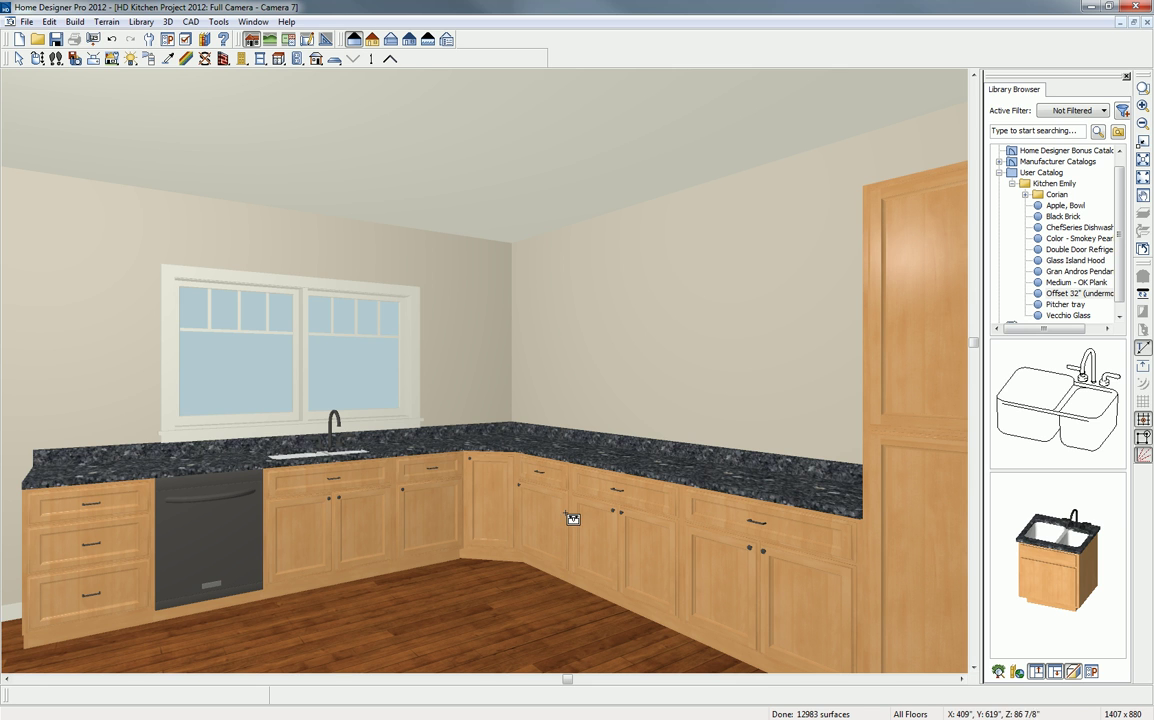
- Delete the middle double-door base cabinet from the run between the corner and the full height cabinet
{"action": "left_click", "coordinate": [624, 517]}
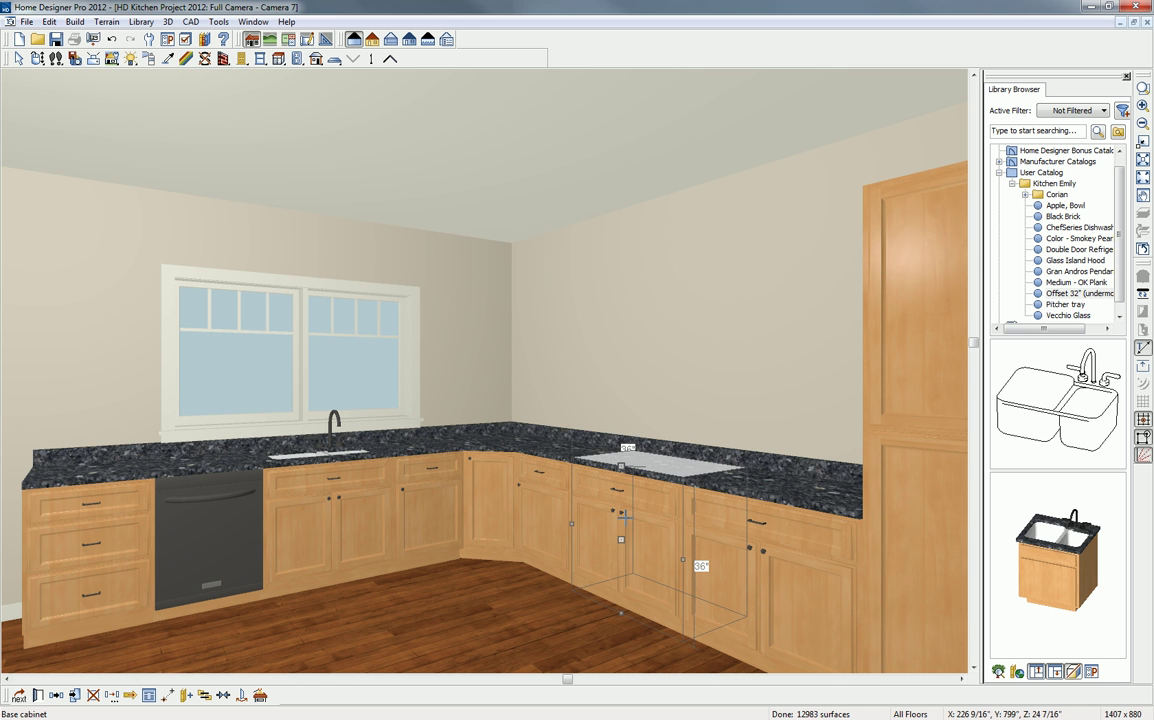
{"action": "key", "text": "Delete"}
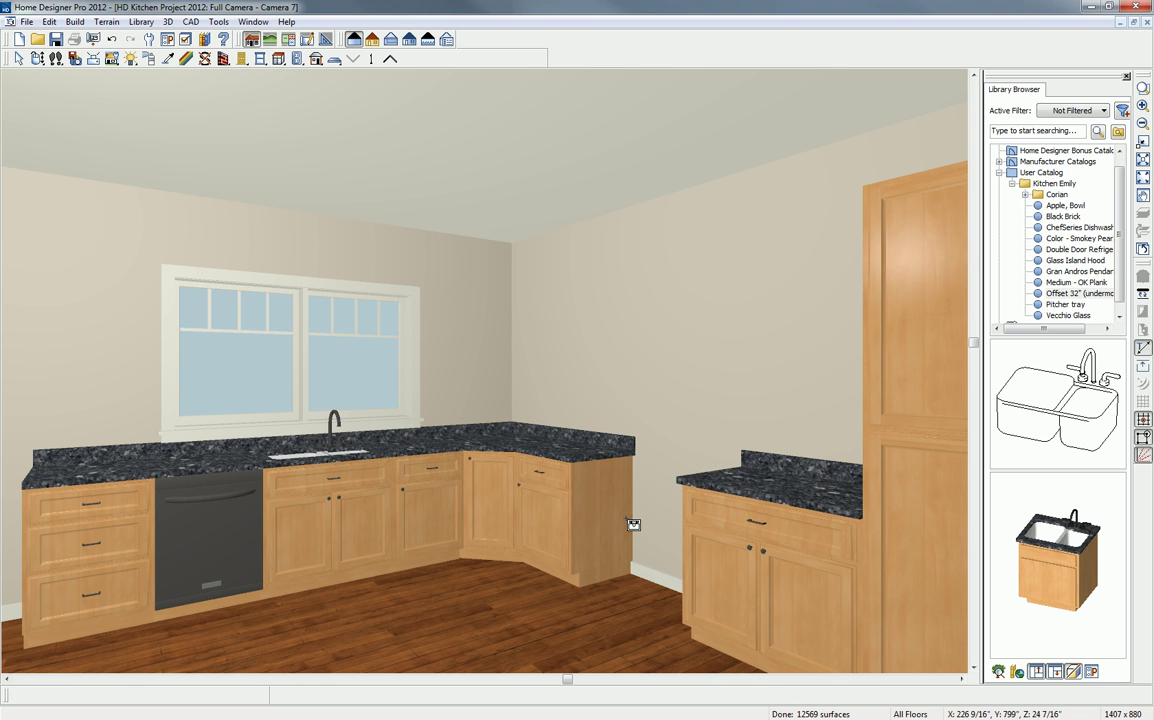
- Place the Professional Oversized Range from the core catalog's large stand-alone ranges in the gap between the base cabinets
{"action": "left_click", "coordinate": [1012, 184]}
{"action": "left_click", "coordinate": [999, 183]}
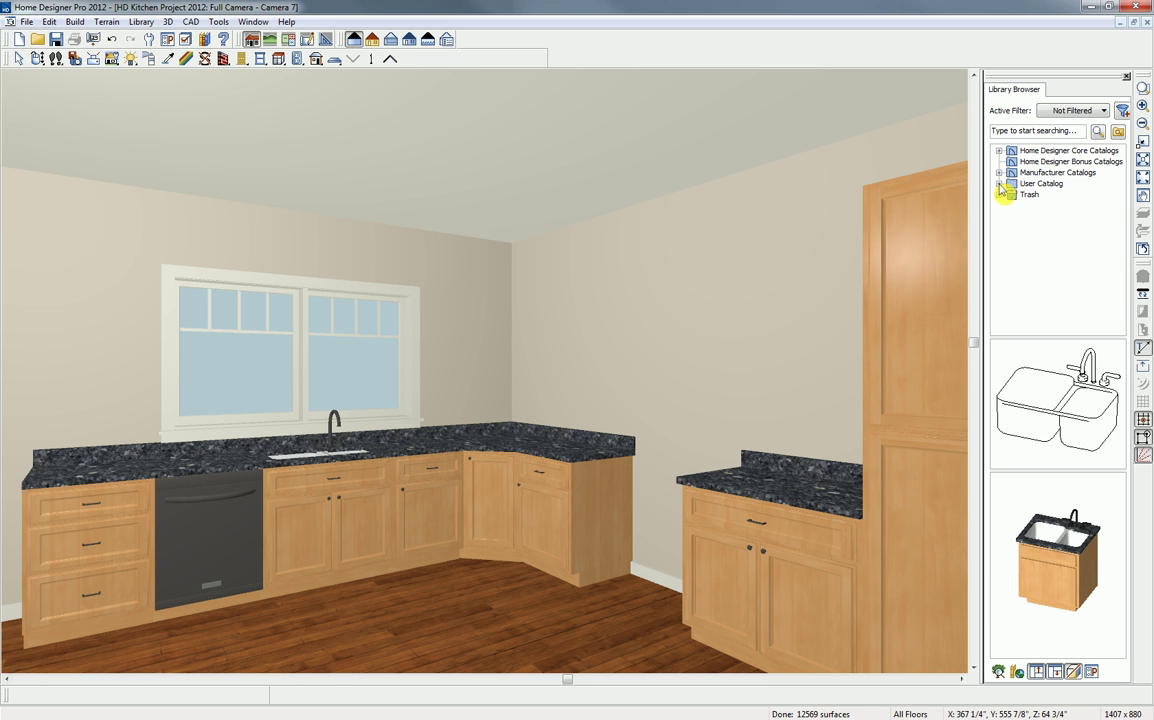
{"action": "left_click", "coordinate": [999, 151]}
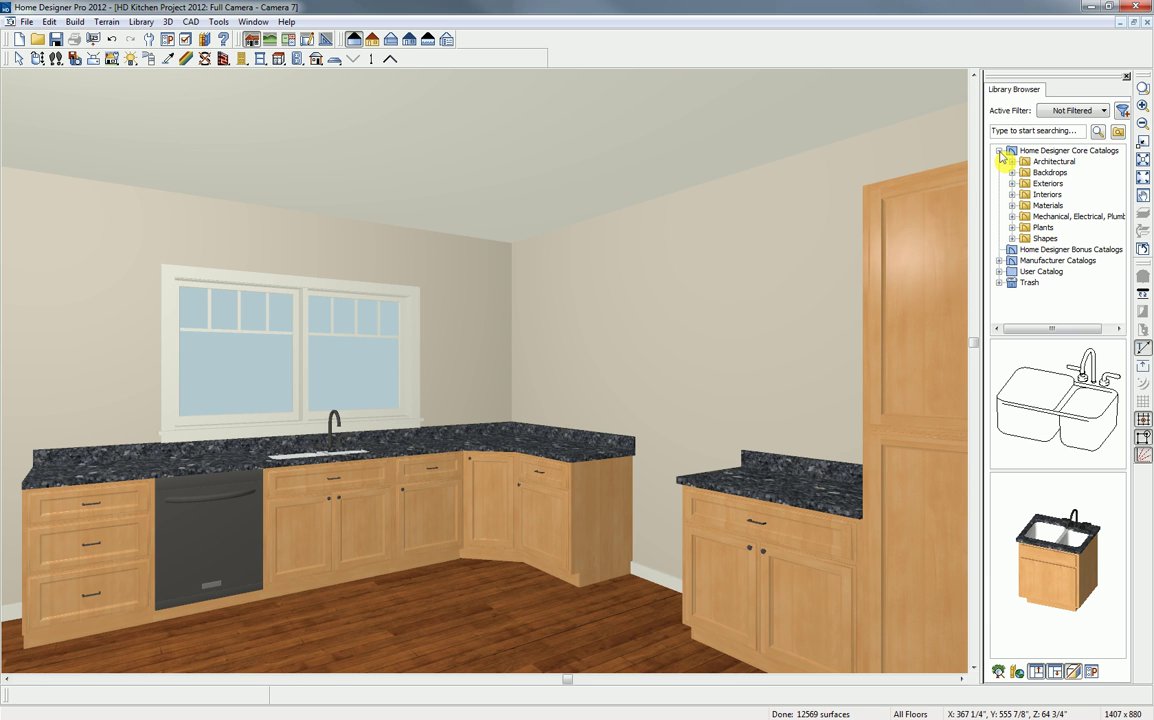
{"action": "left_click", "coordinate": [1012, 162]}
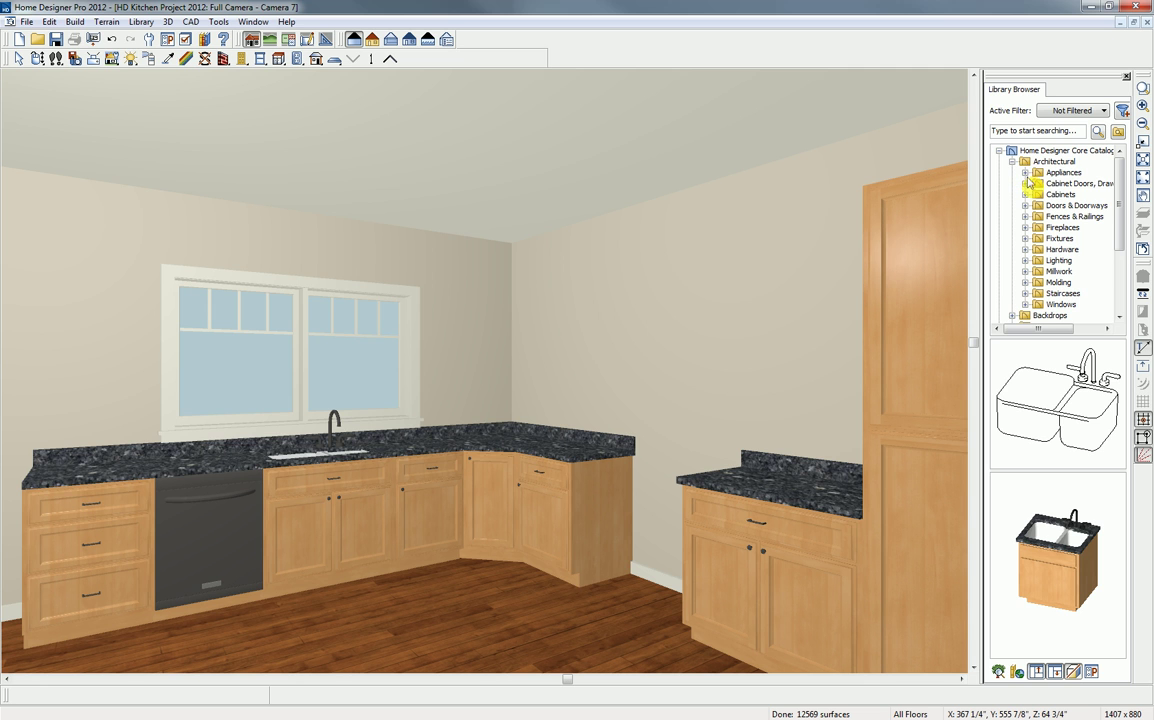
{"action": "left_click", "coordinate": [1025, 172]}
{"action": "left_click", "coordinate": [1038, 261]}
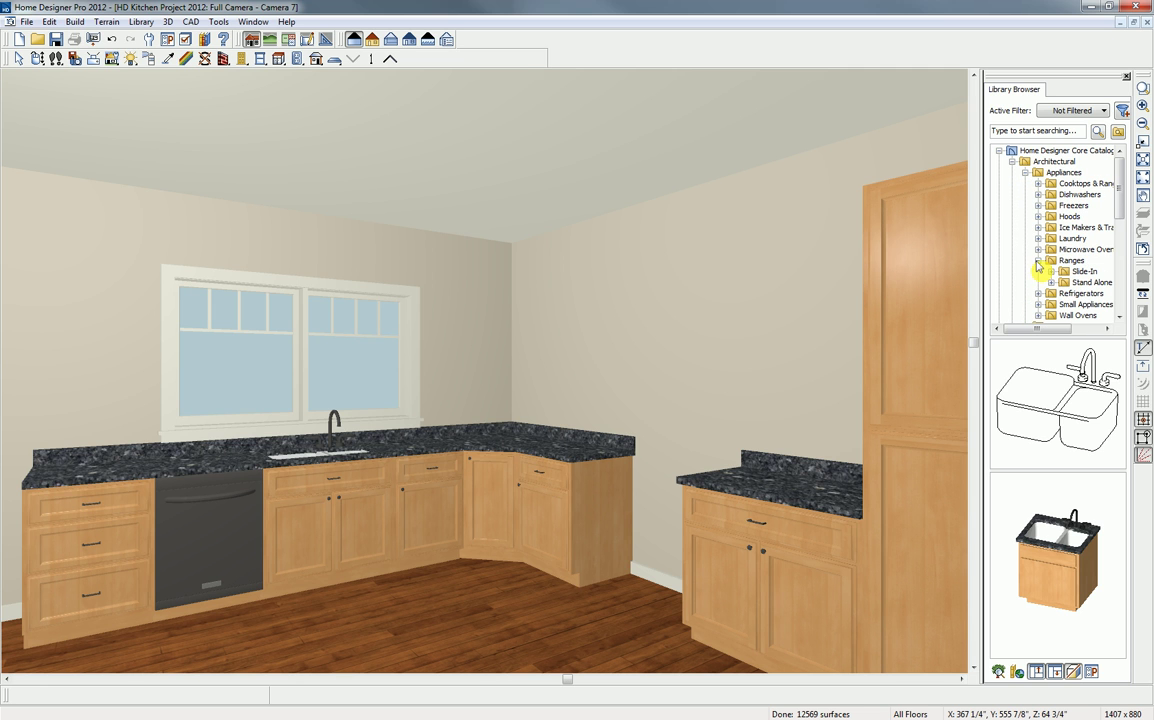
{"action": "left_click", "coordinate": [1051, 283]}
{"action": "left_click", "coordinate": [1064, 293]}
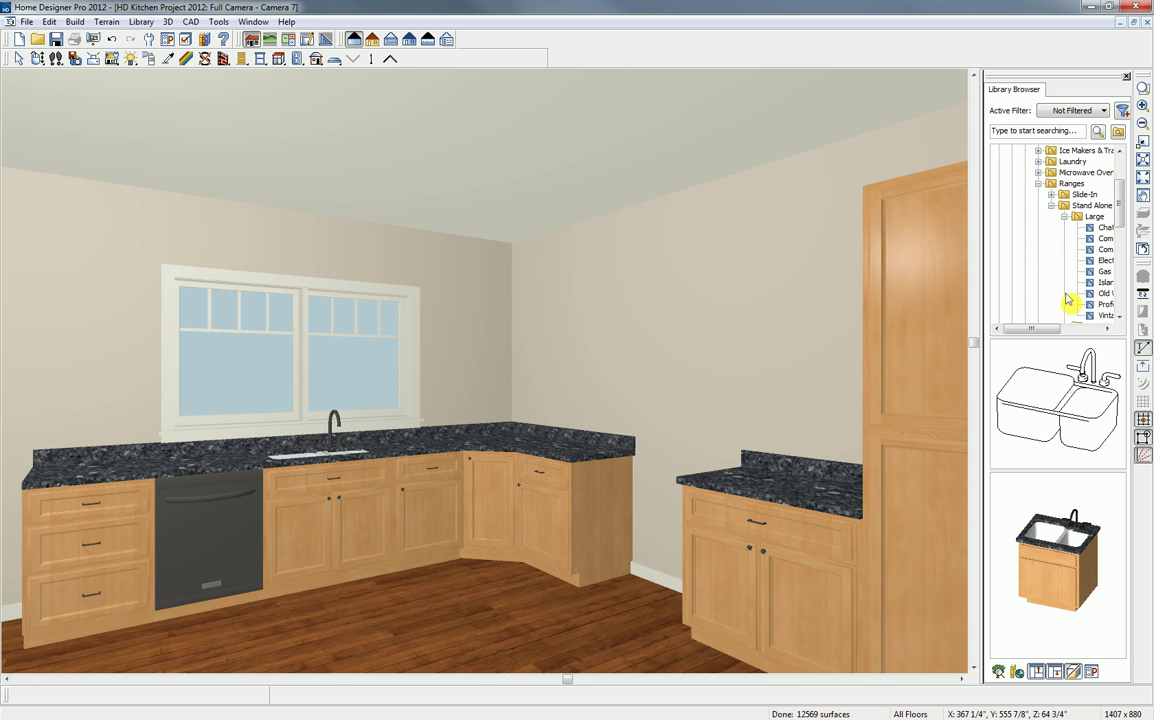
{"action": "left_click_drag", "start_coordinate": [1052, 331], "coordinate": [1084, 330]}
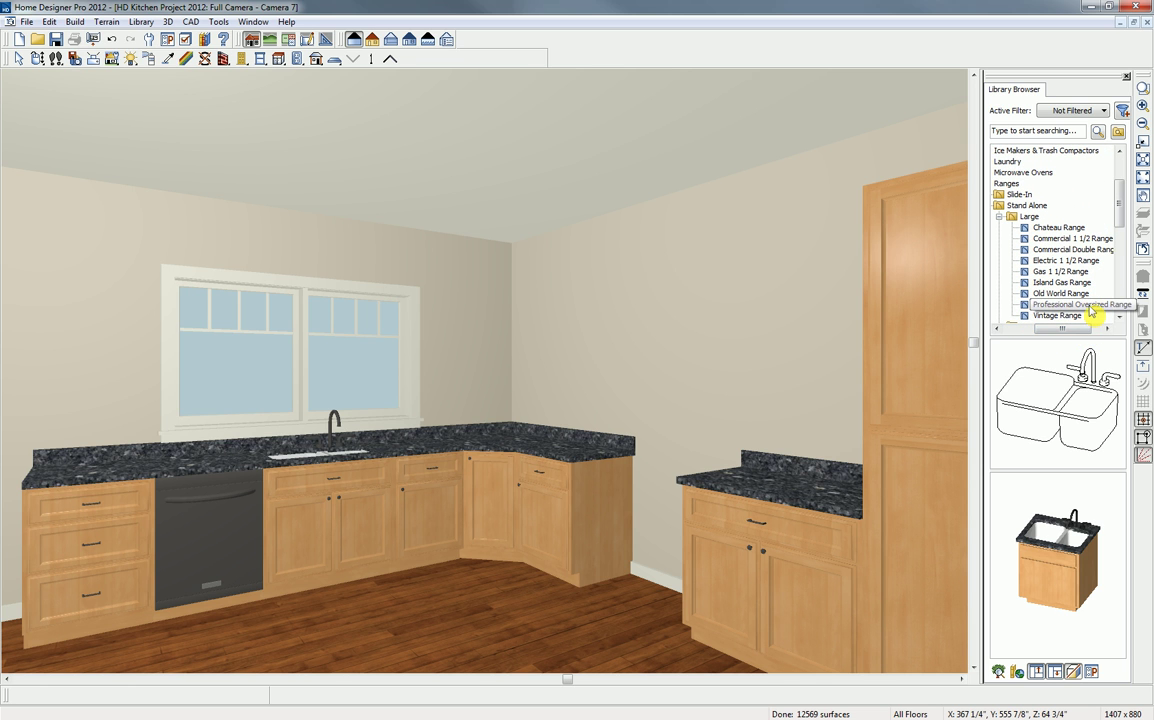
{"action": "left_click", "coordinate": [1091, 312]}
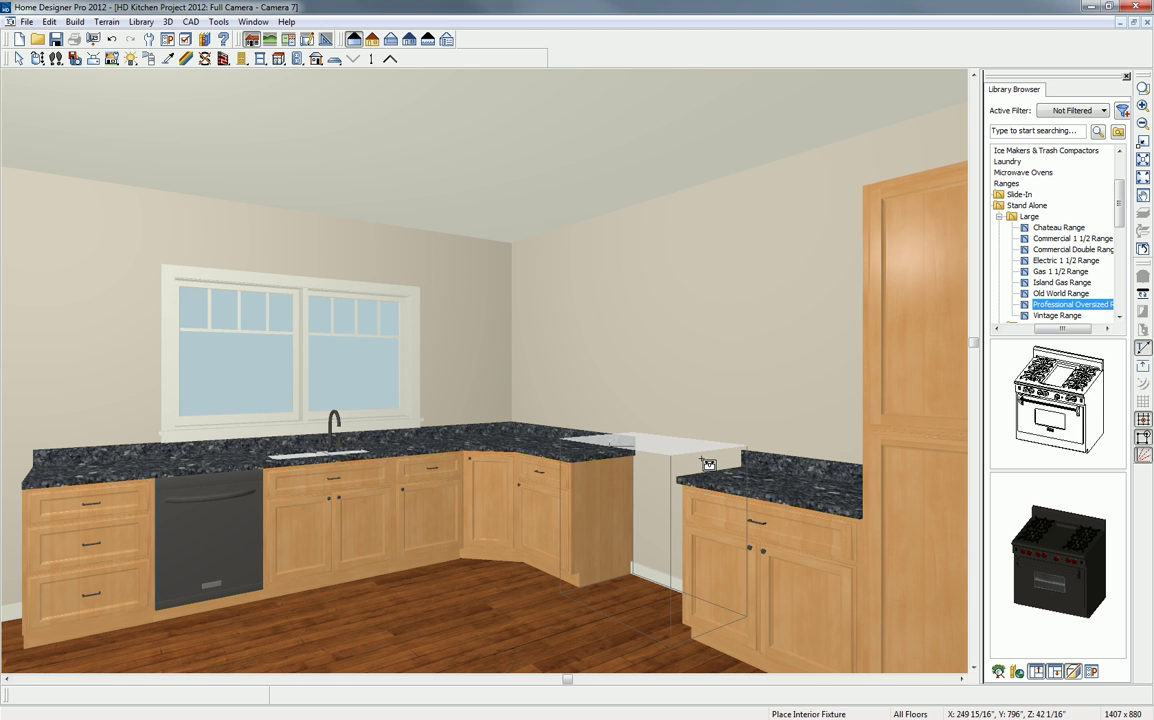
{"action": "left_click", "coordinate": [708, 463]}
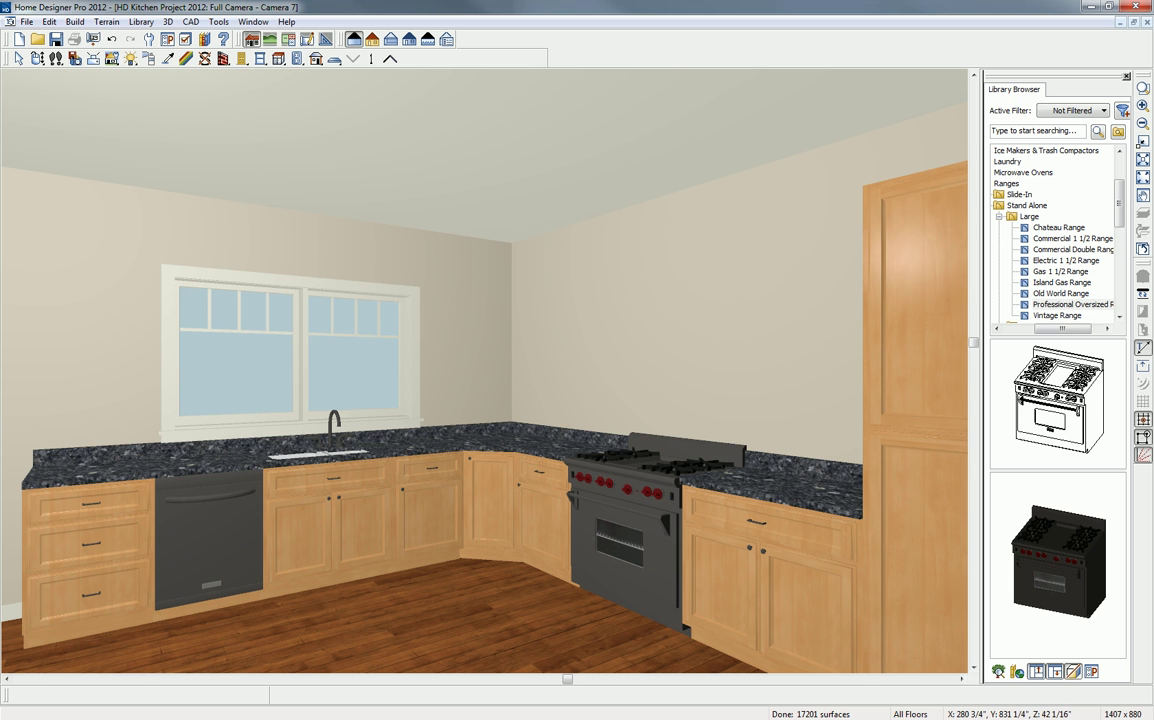
{"action": "key", "text": "space"}
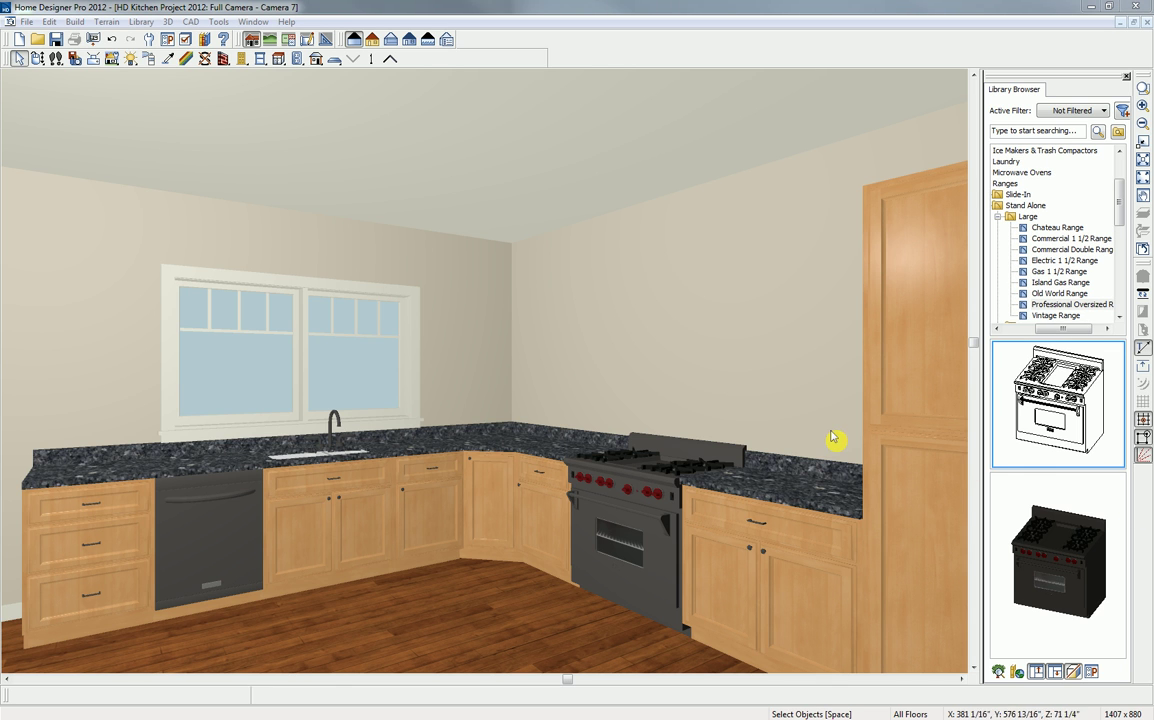
- Place a wall cabinet in the room corner and two more beside it along the range wall
{"action": "left_click", "coordinate": [280, 59]}
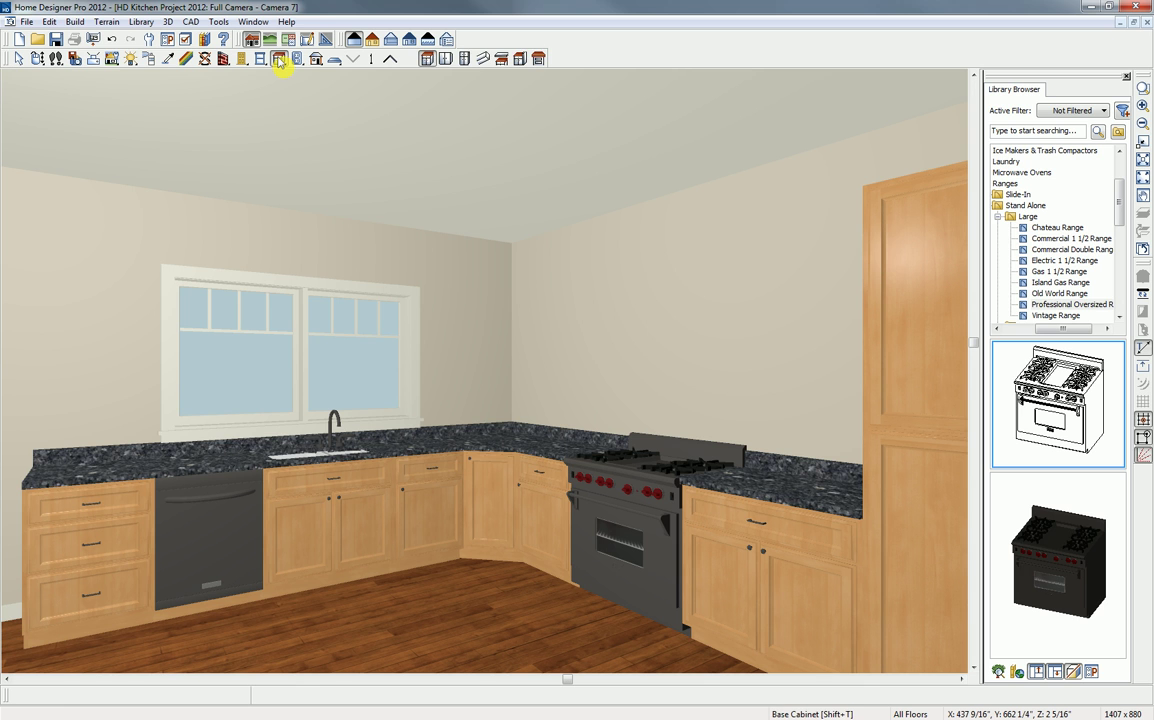
{"action": "left_click", "coordinate": [446, 59]}
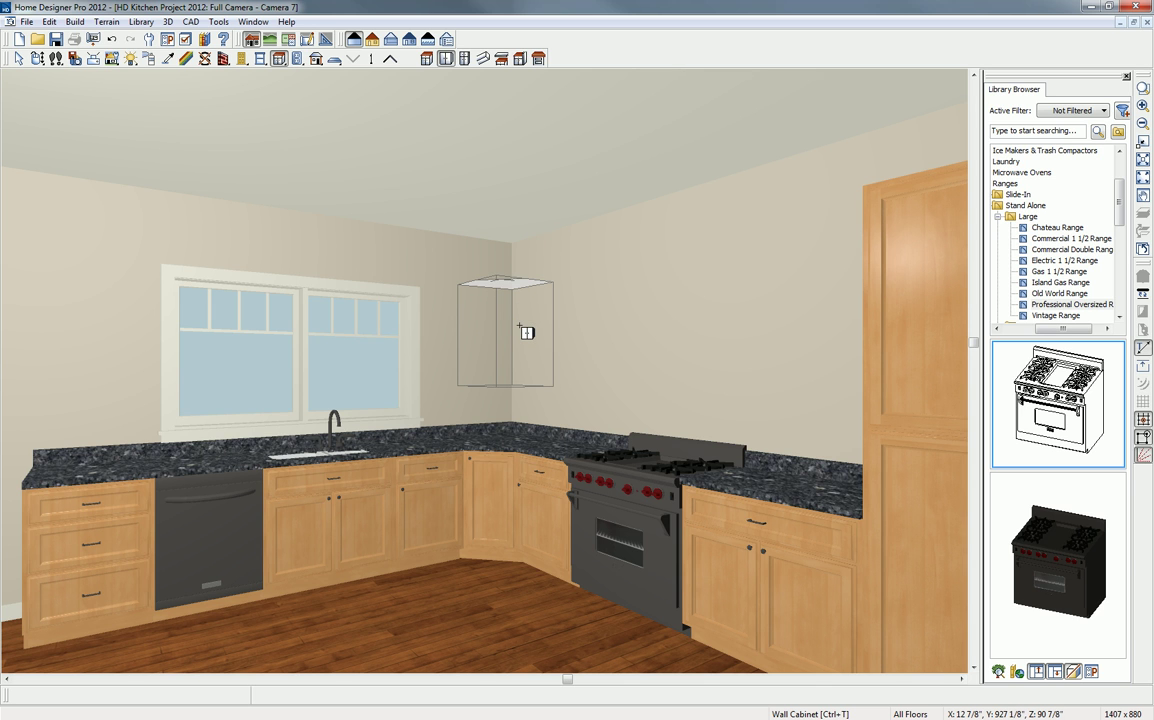
{"action": "left_click", "coordinate": [520, 328]}
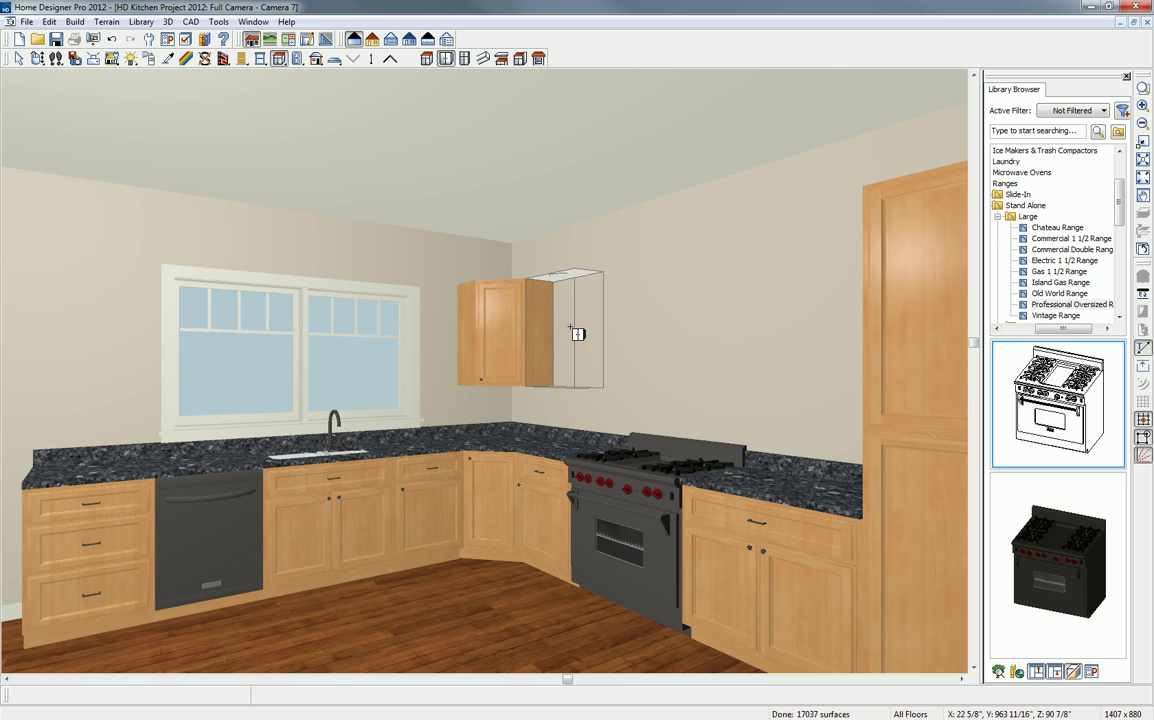
{"action": "left_click", "coordinate": [571, 327]}
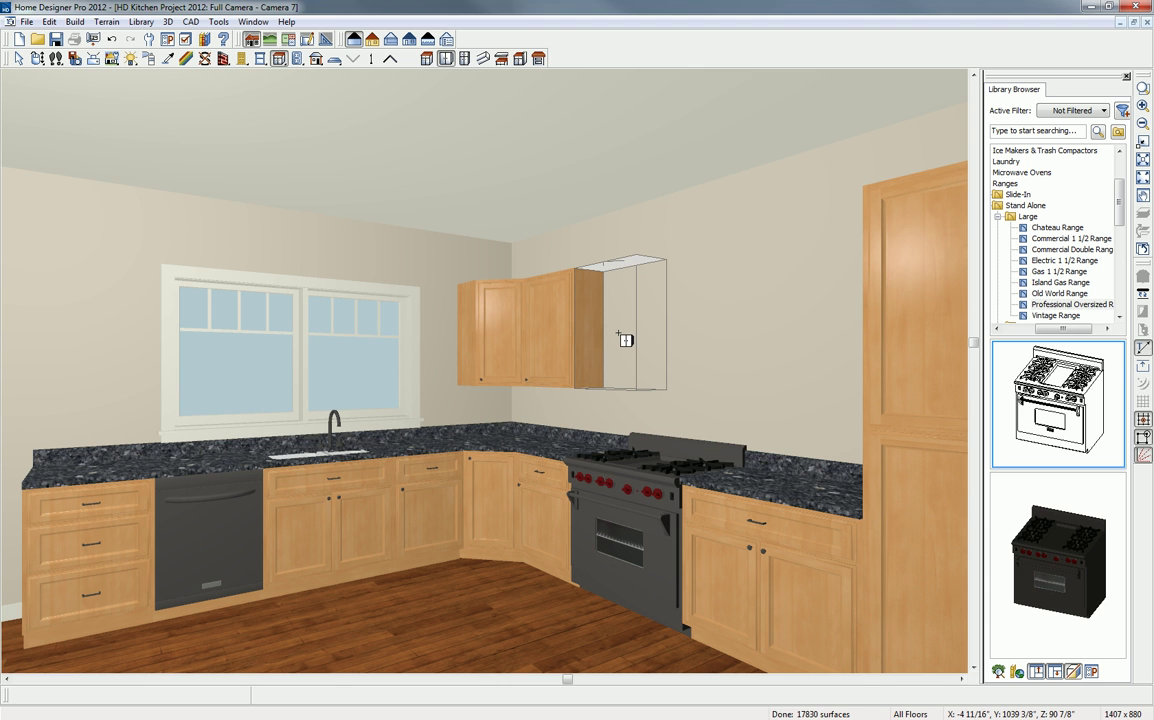
{"action": "left_click", "coordinate": [619, 335]}
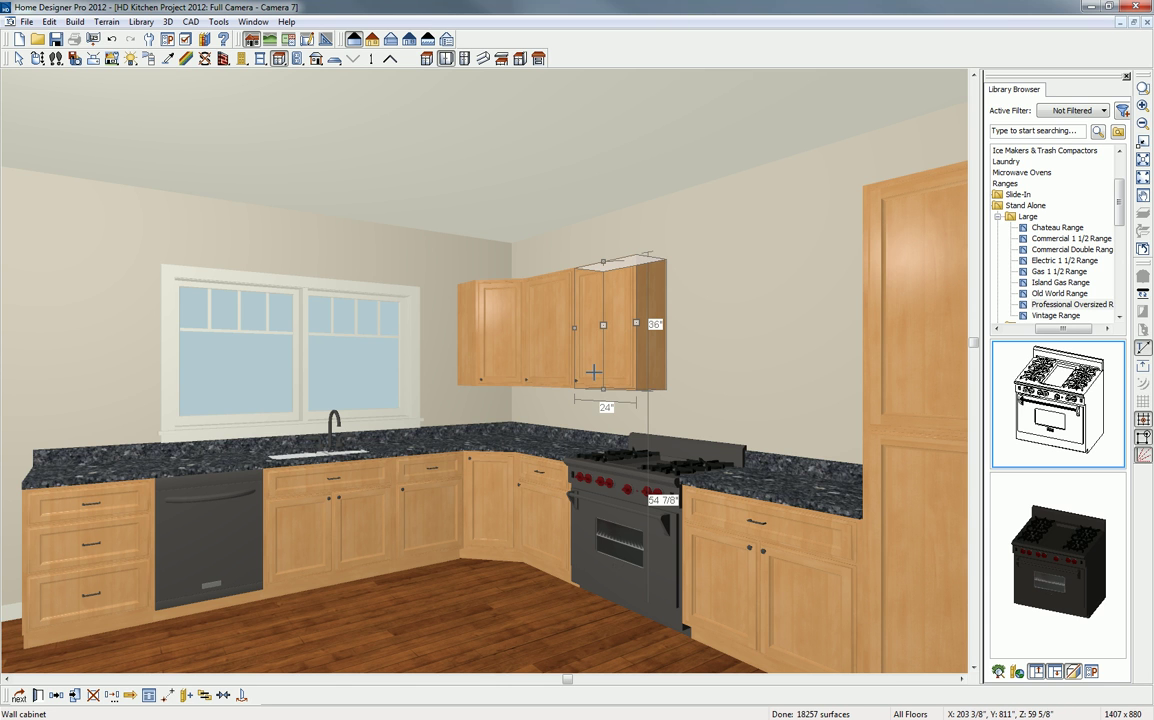
- Narrow the wall cabinet at the open end of the run to 12" wide
{"action": "left_click_drag", "start_coordinate": [636, 323], "coordinate": [603, 323]}
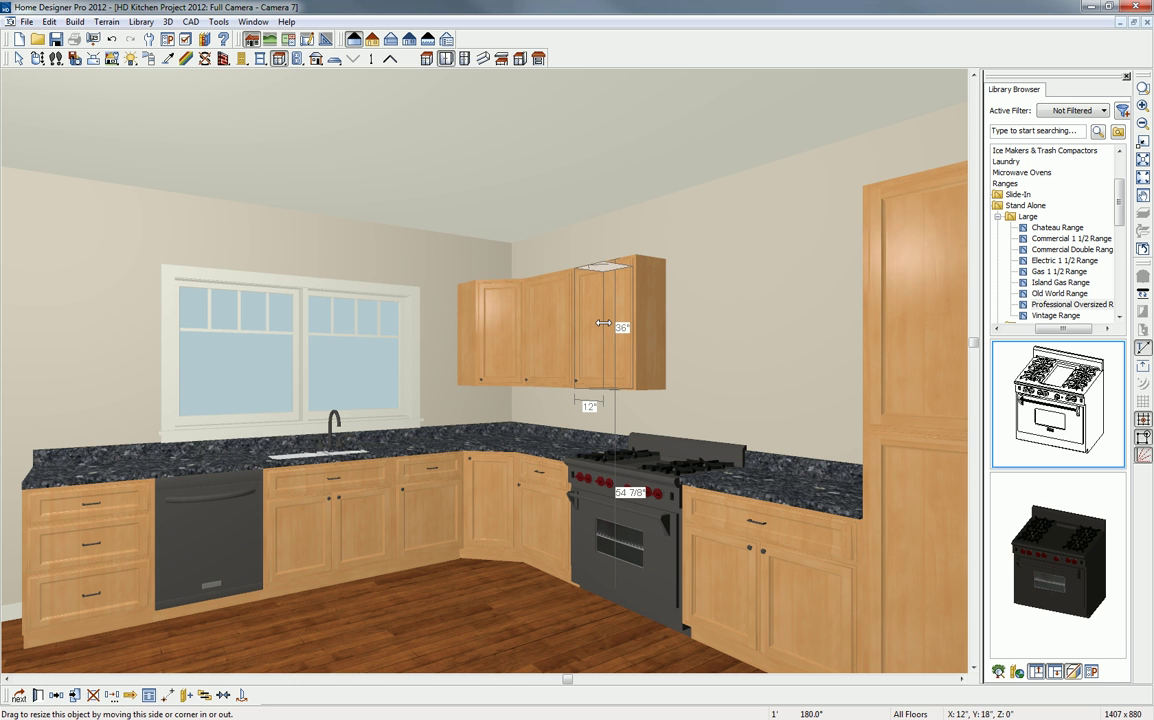
{"action": "left_click_drag", "start_coordinate": [603, 323], "coordinate": [603, 324]}
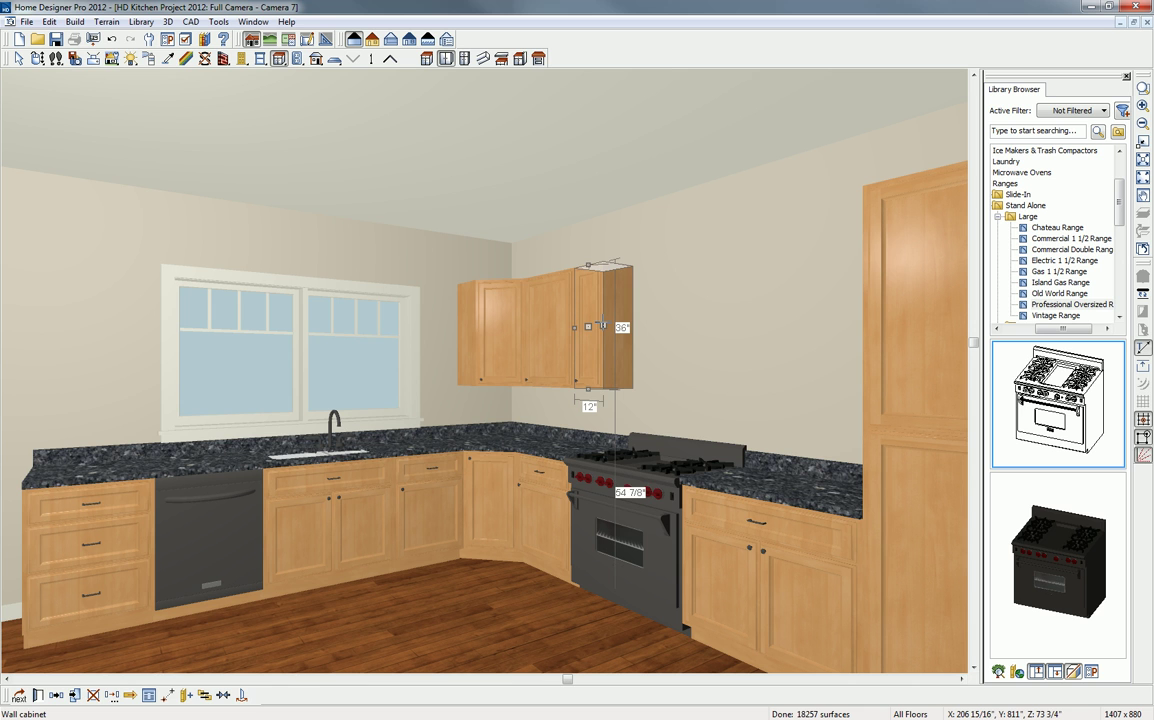
{"action": "key", "text": "Escape"}
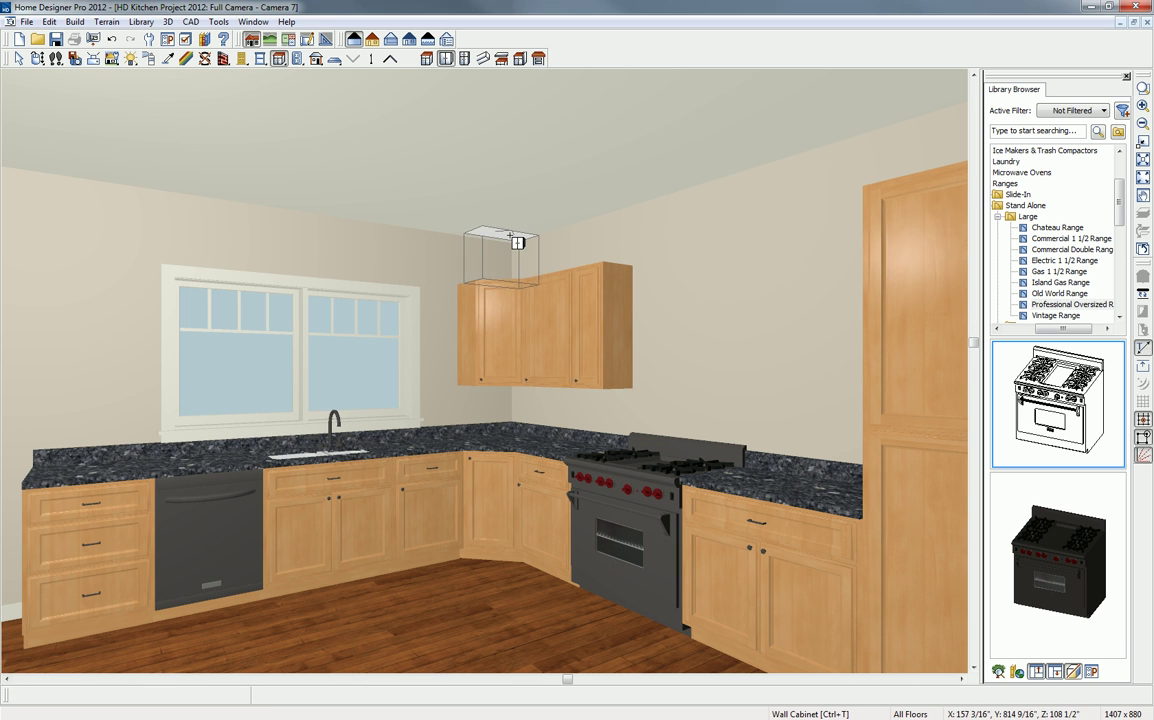
- Stack a second row of three wall cabinets on top of the existing ones, starting in the corner
{"action": "left_click", "coordinate": [518, 247]}
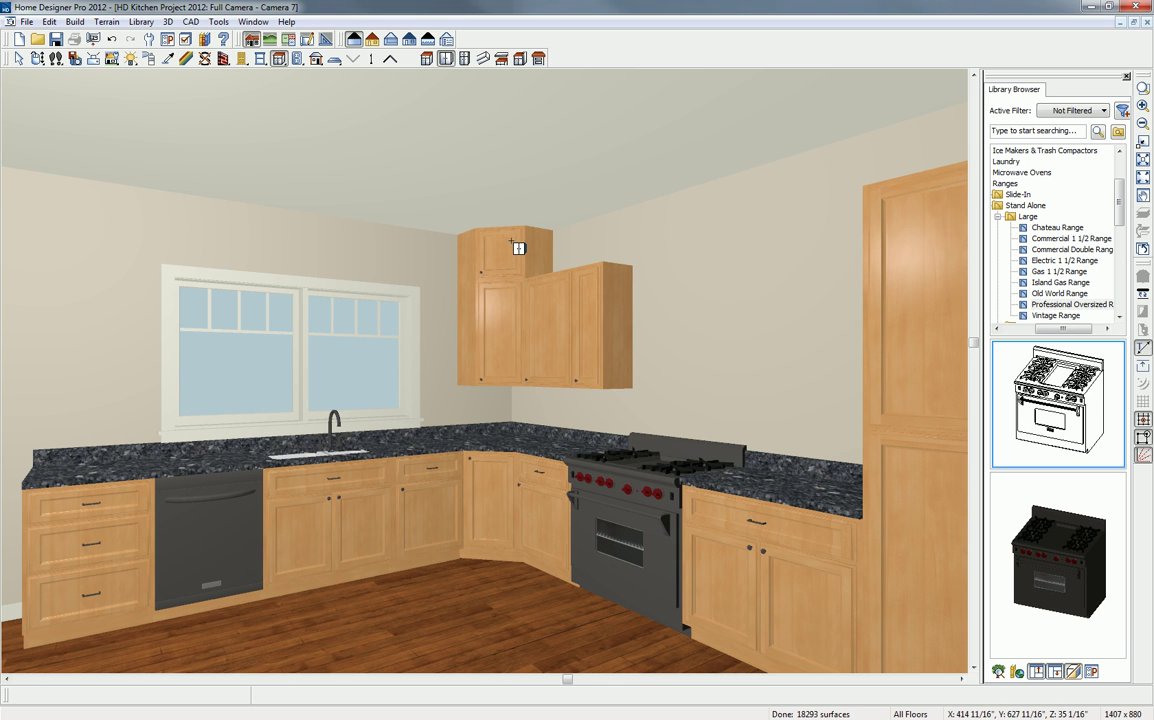
{"action": "left_click", "coordinate": [583, 228]}
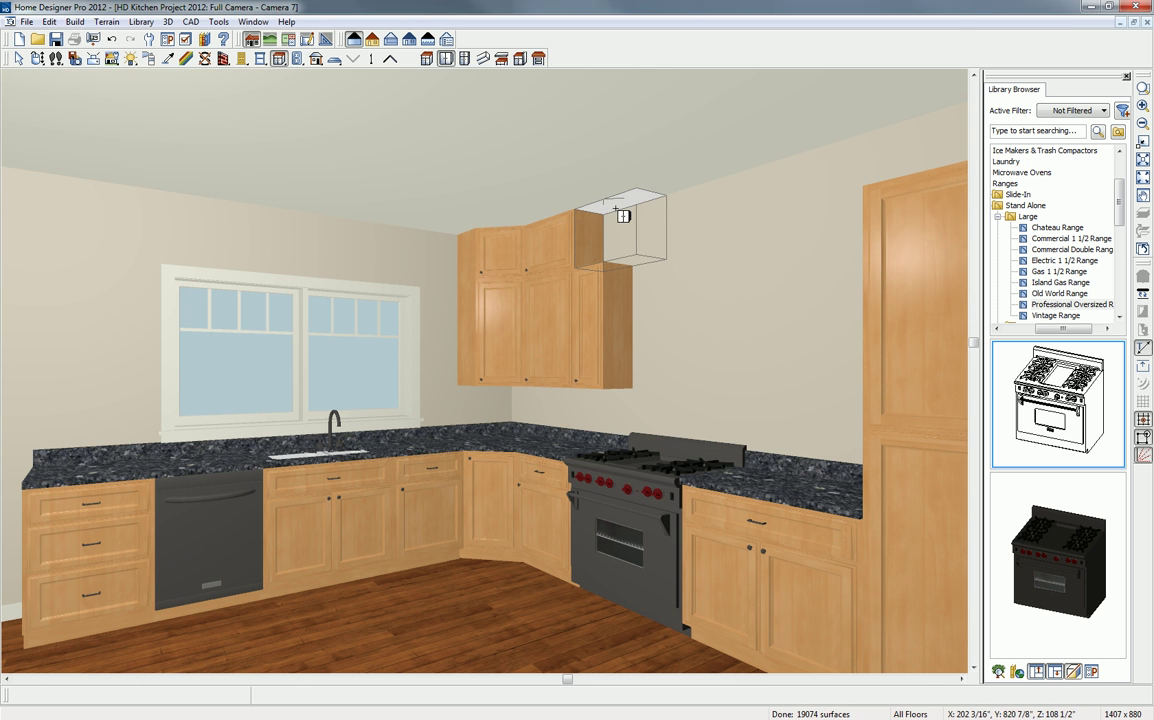
{"action": "left_click", "coordinate": [625, 216]}
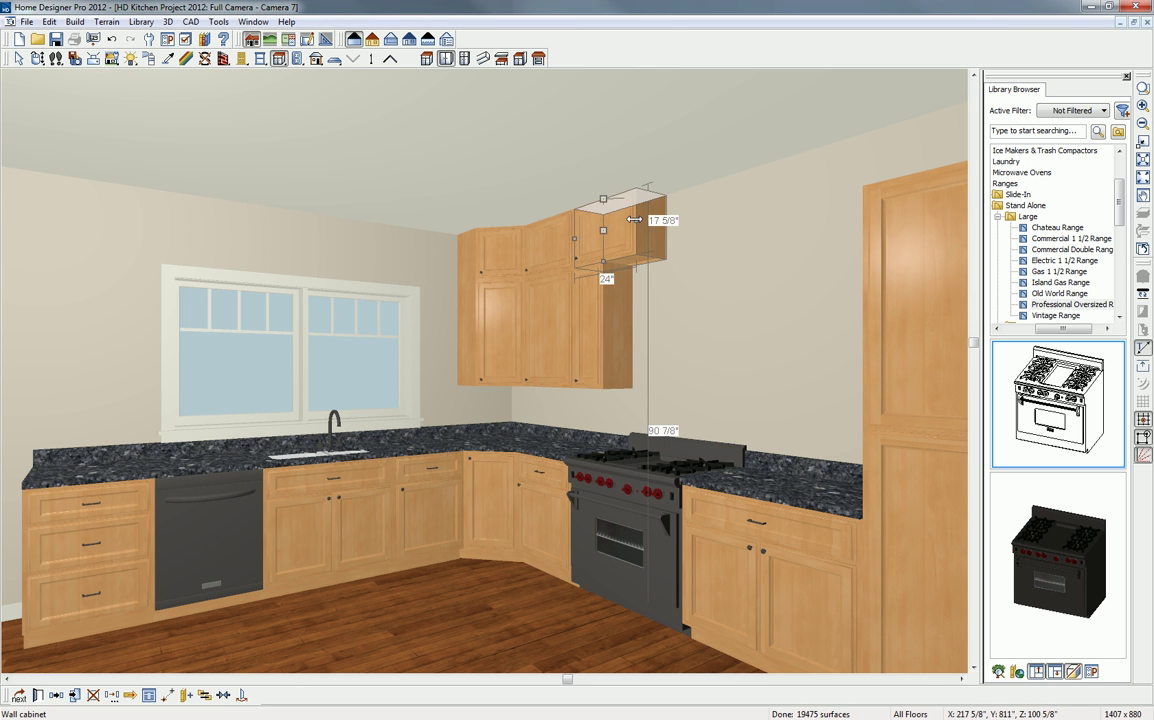
- Resize the stacked end cabinet to 12" wide and lower all three stacked wall cabinets to 15" high
{"action": "left_click_drag", "start_coordinate": [634, 219], "coordinate": [587, 210]}
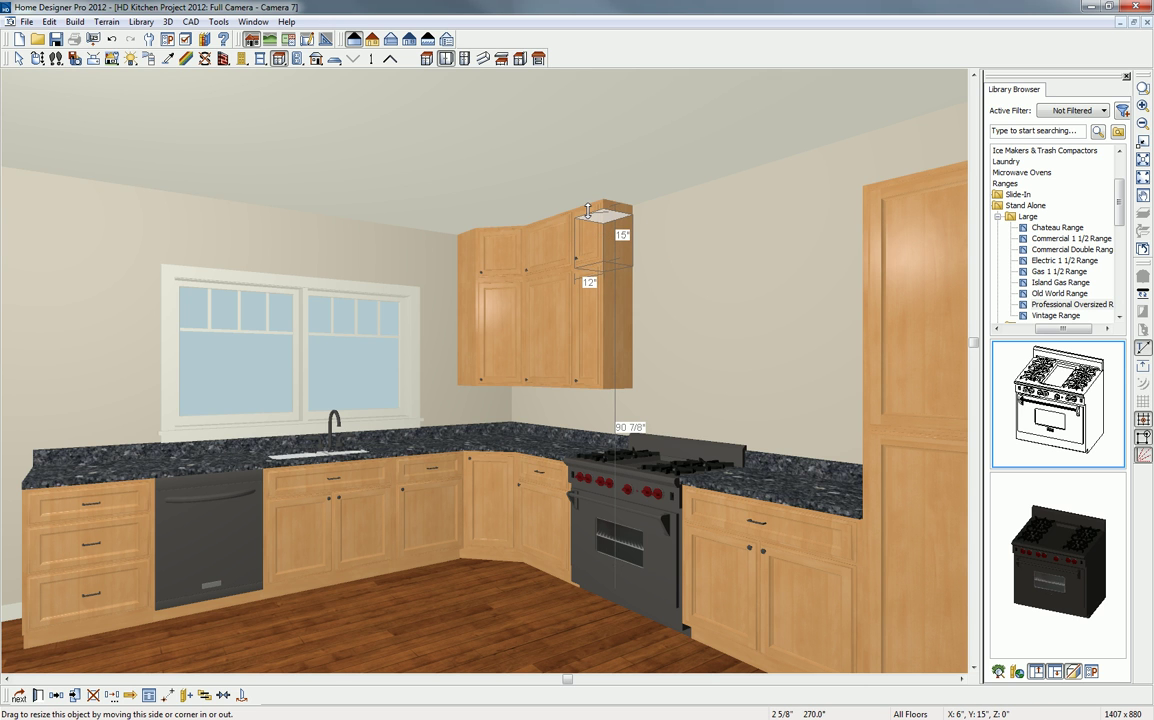
{"action": "left_click", "coordinate": [545, 228]}
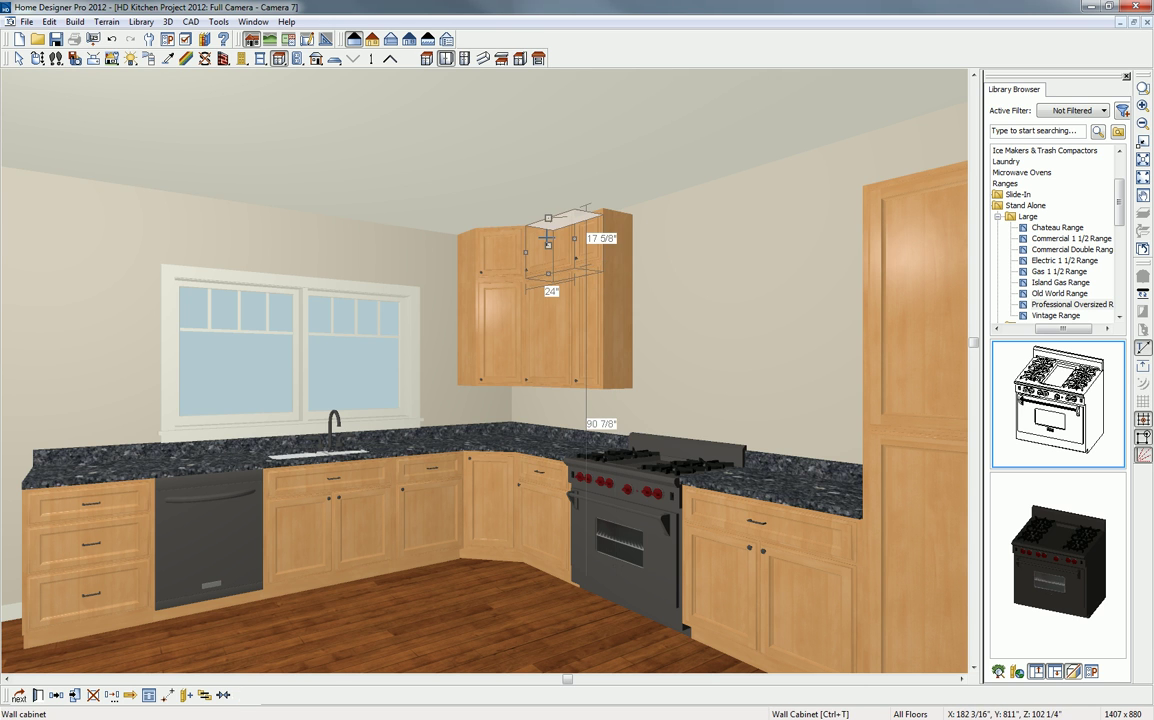
{"action": "left_click_drag", "start_coordinate": [548, 218], "coordinate": [548, 226]}
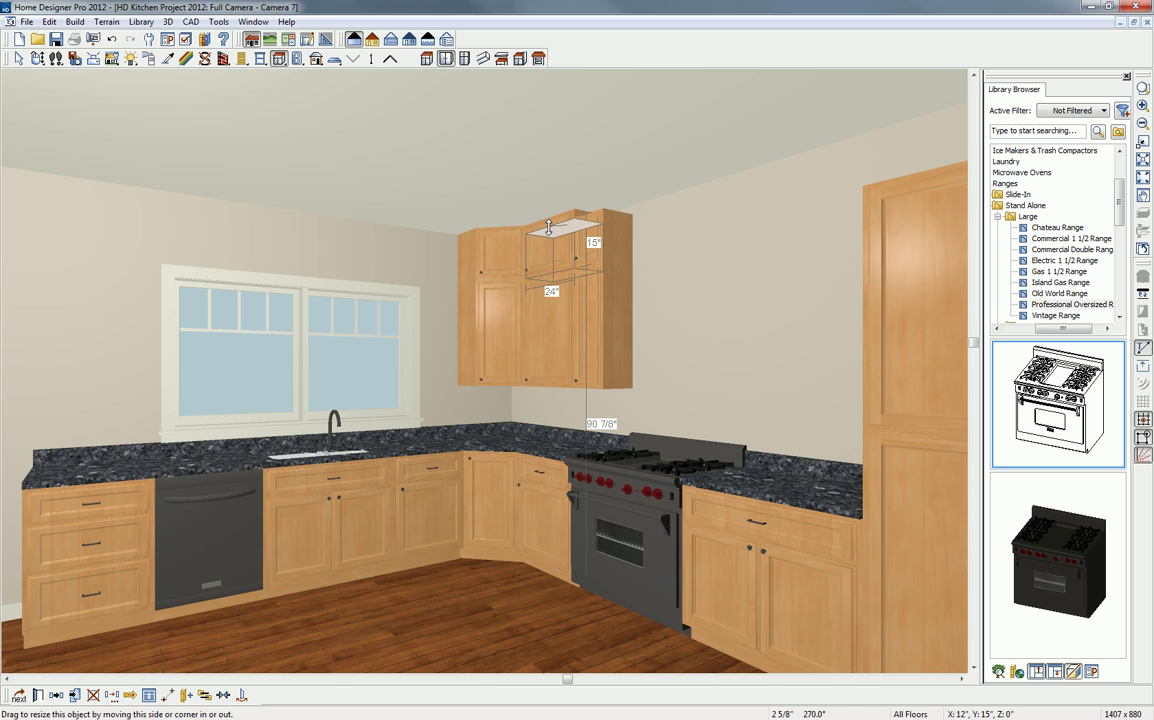
{"action": "left_click", "coordinate": [500, 245]}
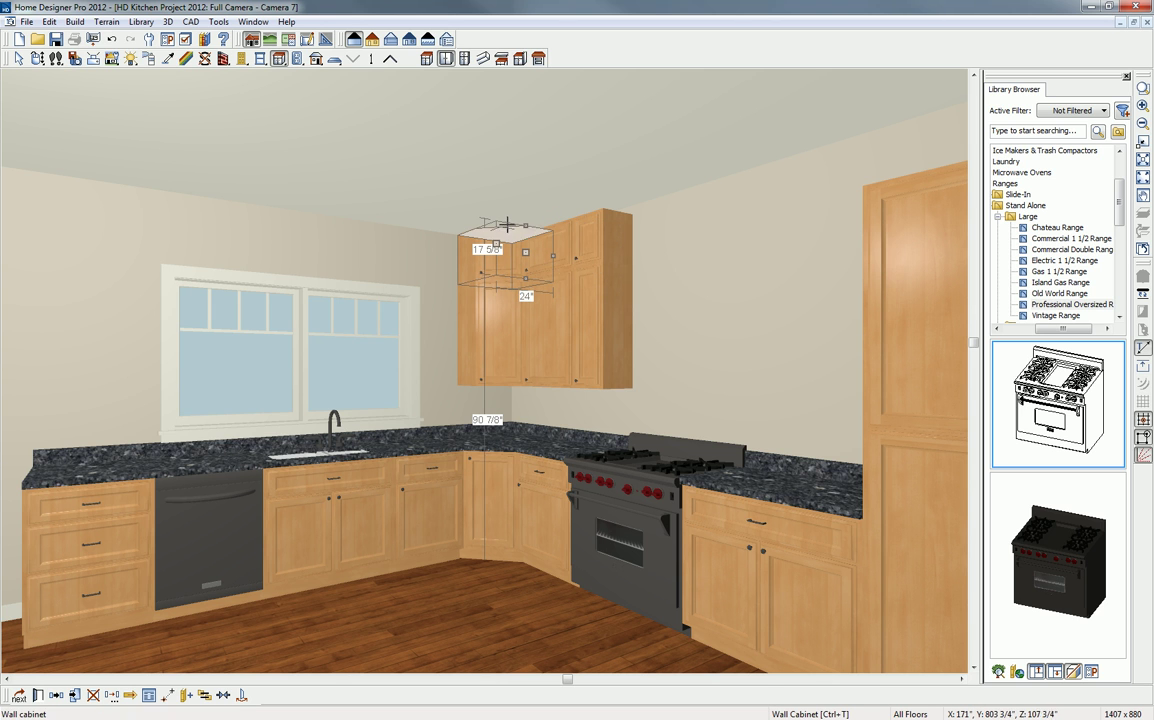
{"action": "left_click_drag", "start_coordinate": [528, 227], "coordinate": [528, 232]}
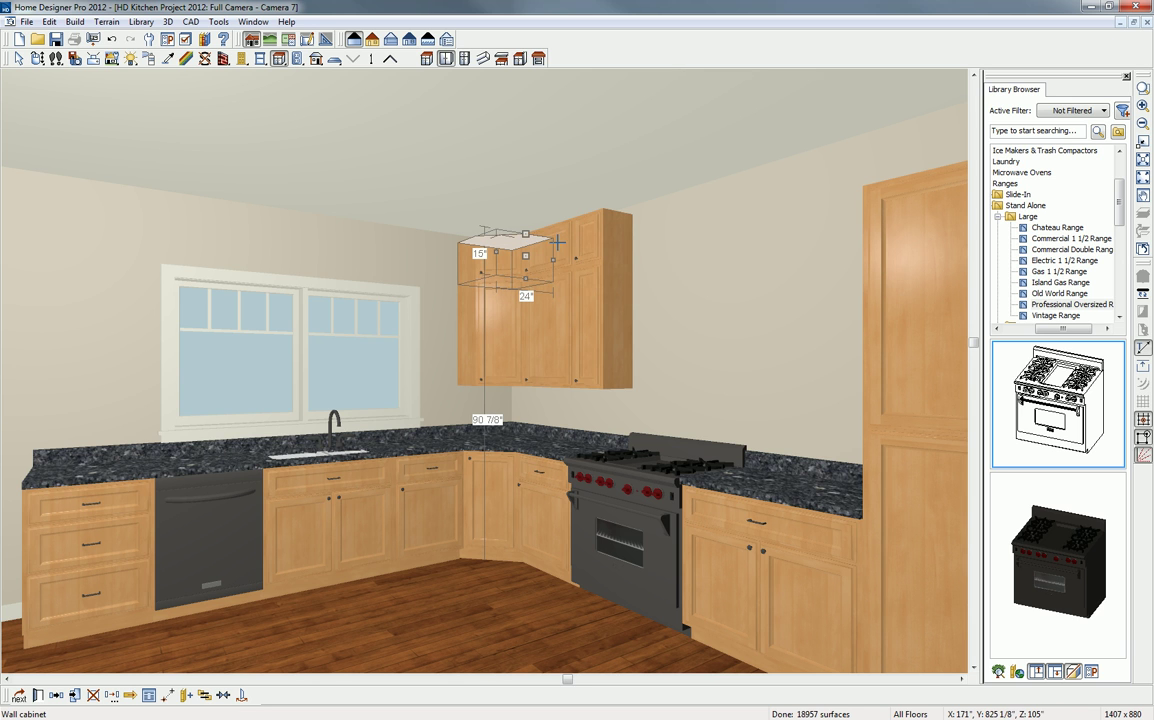
- Give the three stacked wall cabinets Framed Doors with glass and set their door handle style to None
{"action": "left_click", "coordinate": [559, 246], "text": "shift"}
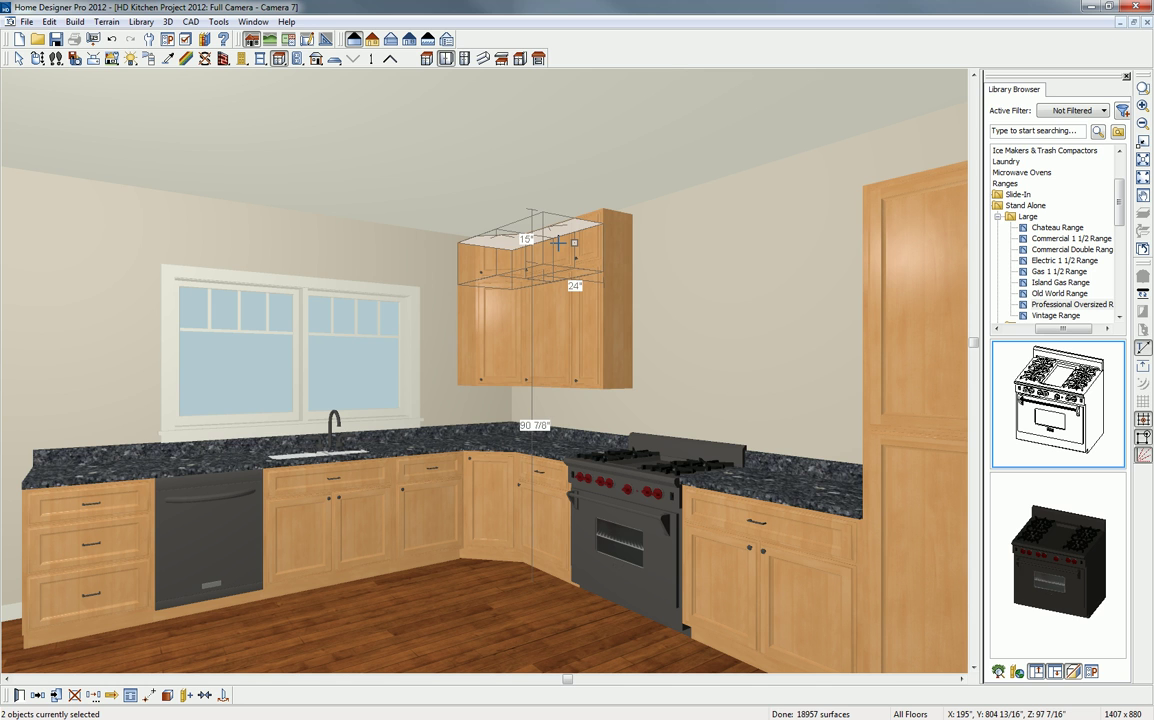
{"action": "left_click", "coordinate": [589, 236], "text": "shift"}
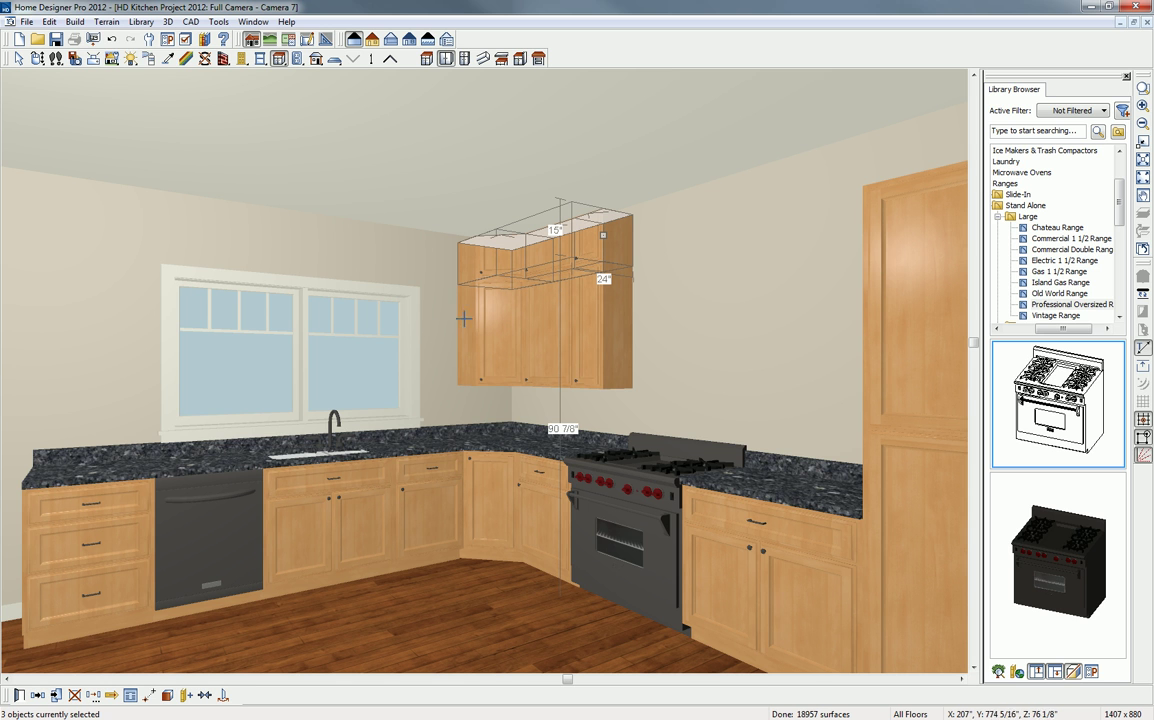
{"action": "left_click", "coordinate": [19, 697]}
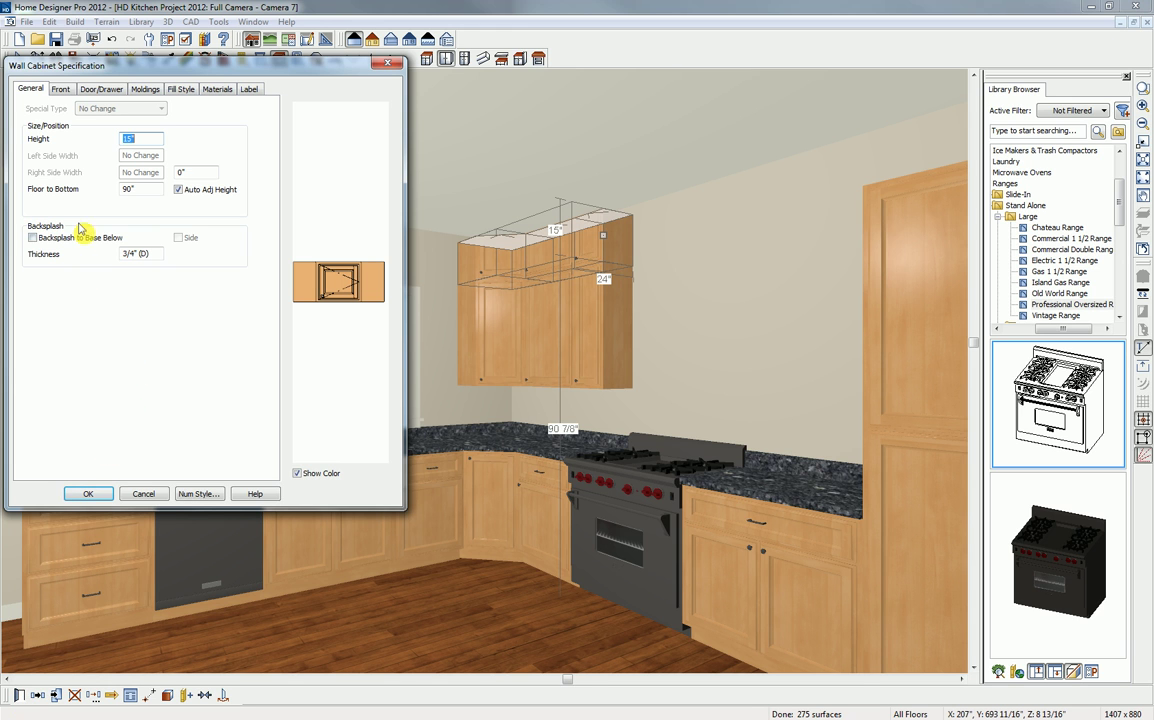
{"action": "left_click", "coordinate": [99, 90]}
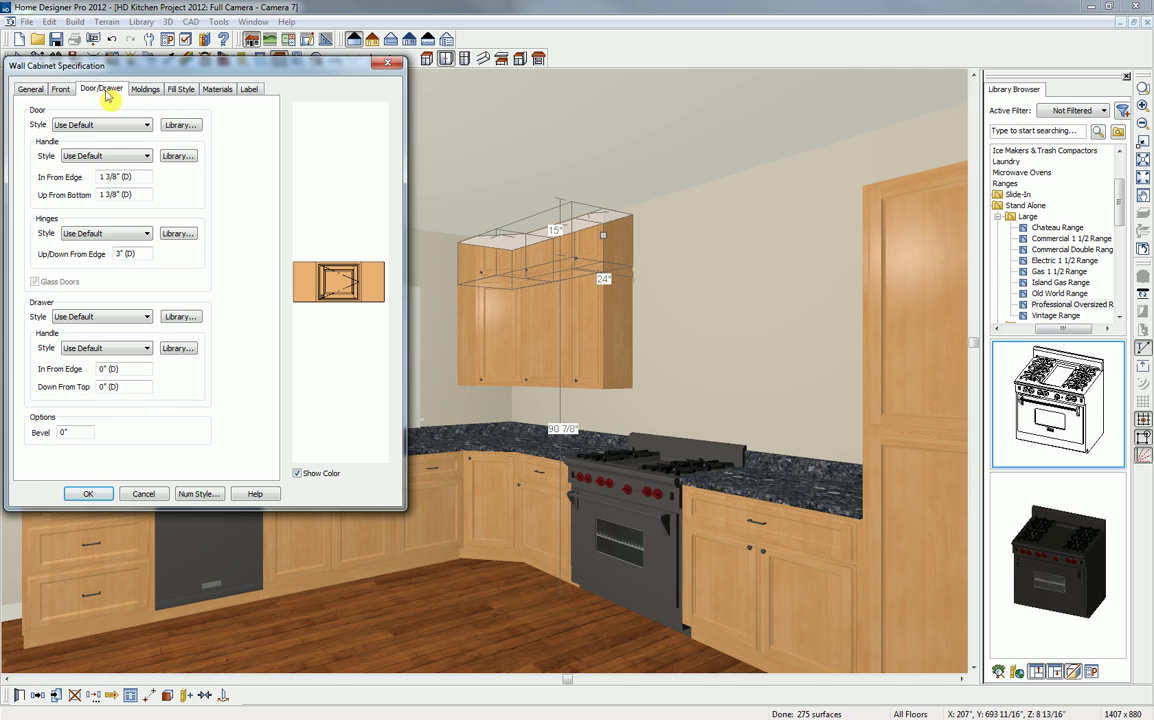
{"action": "left_click", "coordinate": [147, 125]}
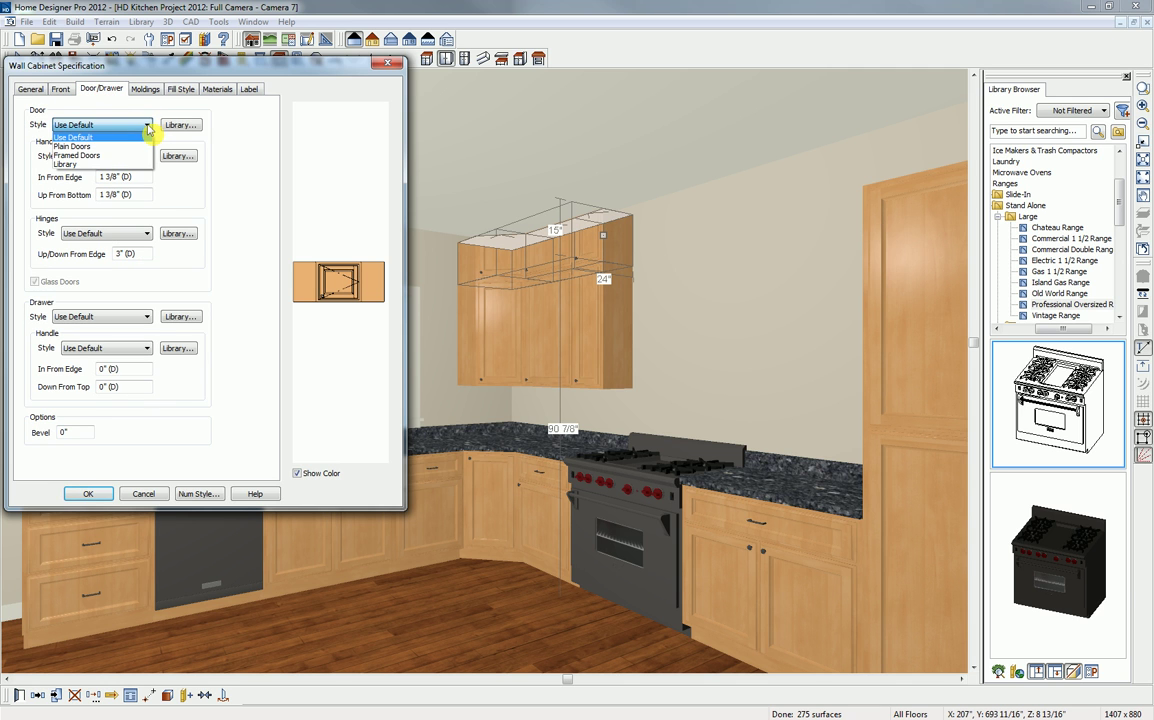
{"action": "left_click", "coordinate": [123, 157]}
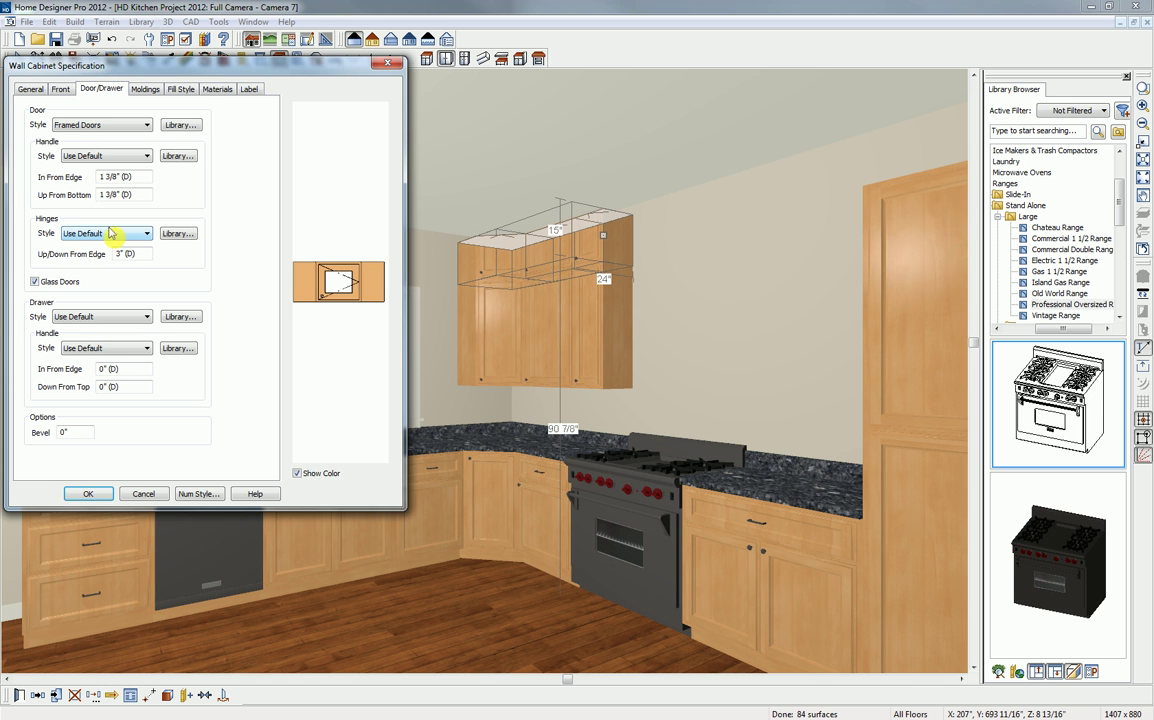
{"action": "left_click", "coordinate": [148, 158]}
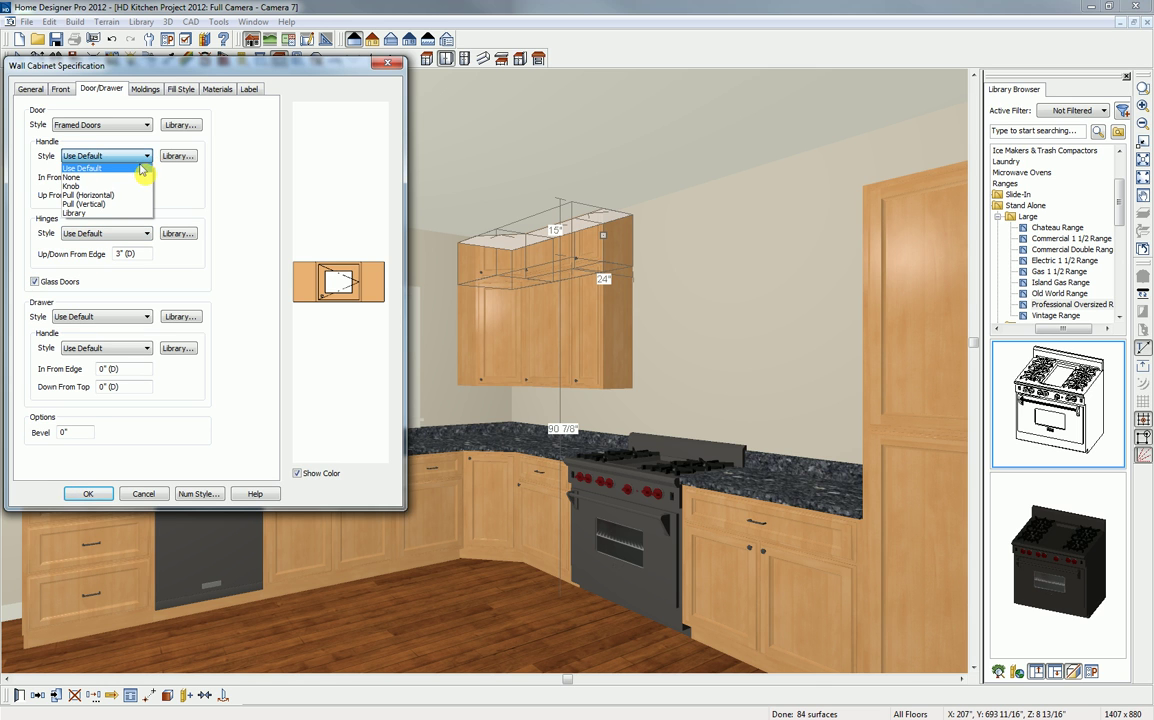
{"action": "left_click", "coordinate": [117, 178]}
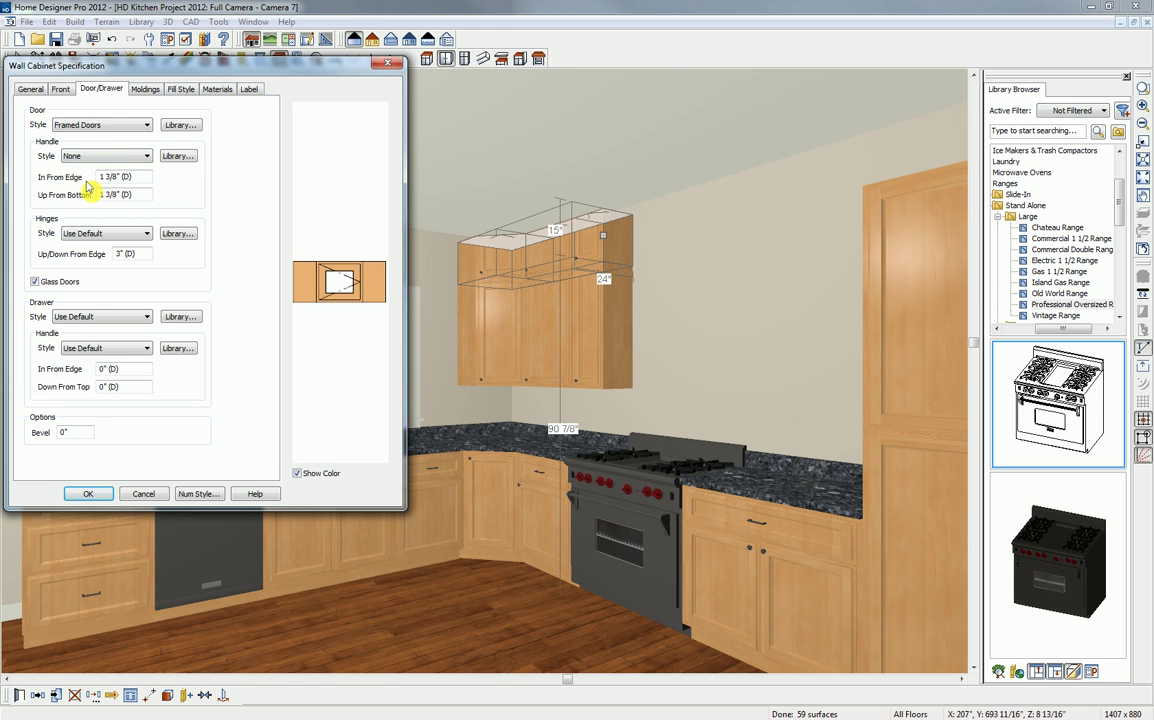
- Add the CA-16 crown molding from the core architectural catalog to the three stacked wall cabinets
{"action": "left_click", "coordinate": [146, 90]}
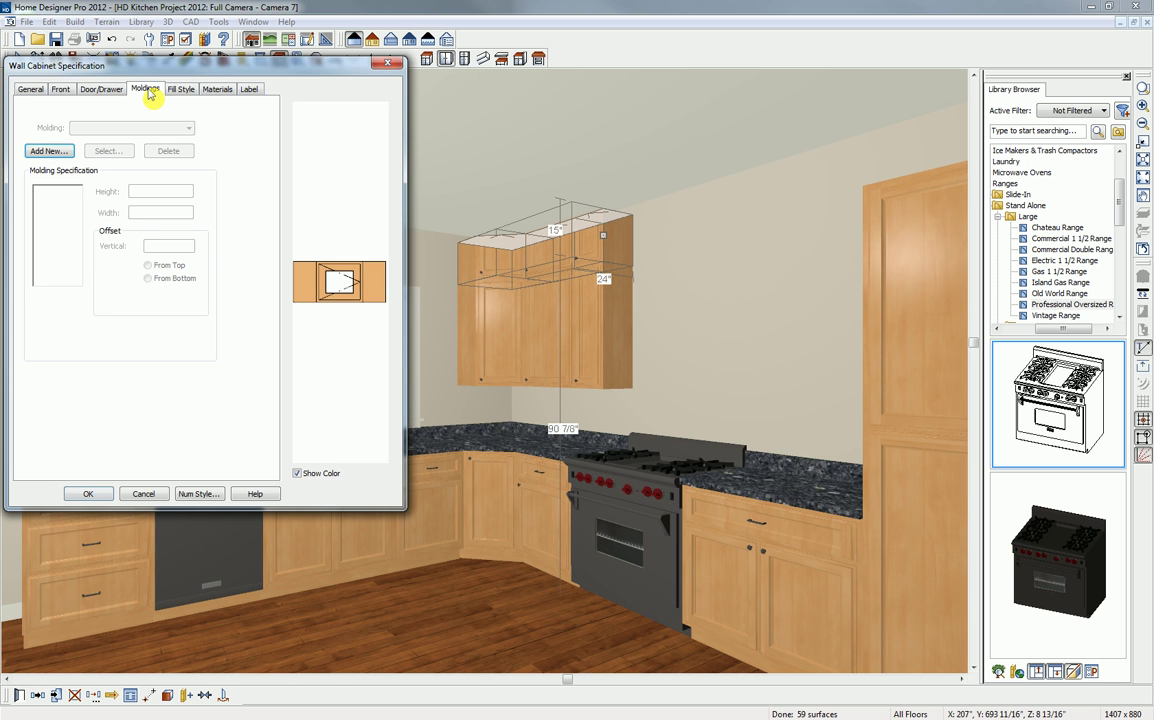
{"action": "left_click", "coordinate": [54, 153]}
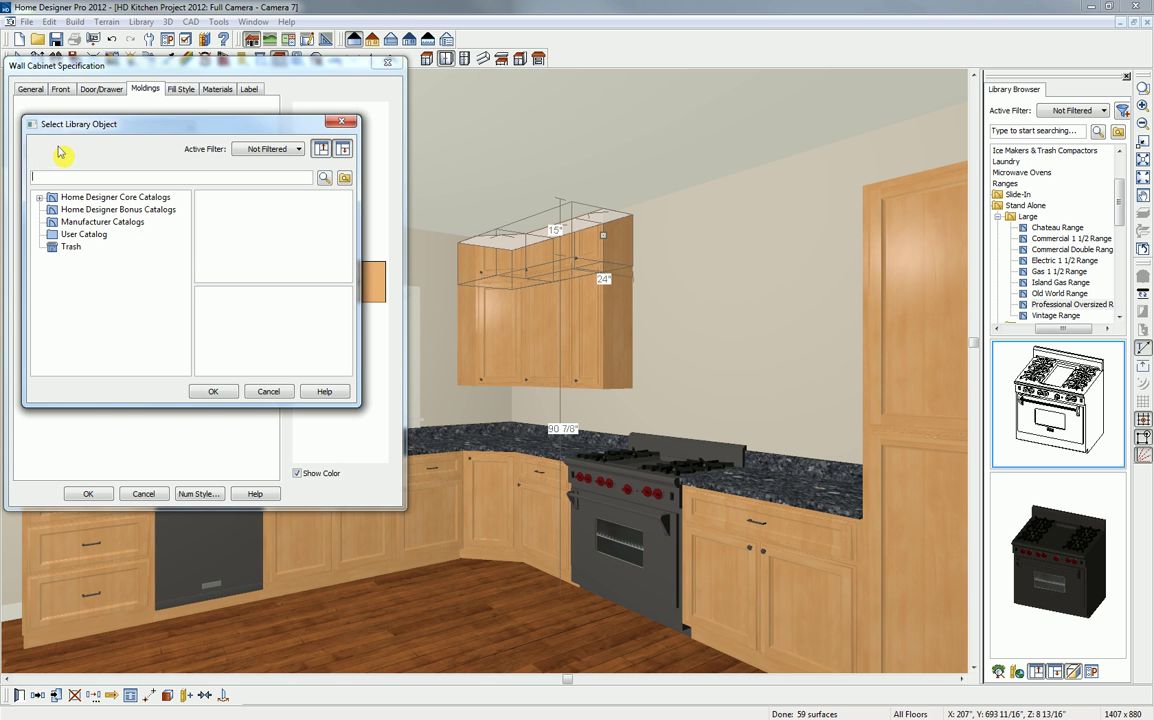
{"action": "left_click", "coordinate": [39, 198]}
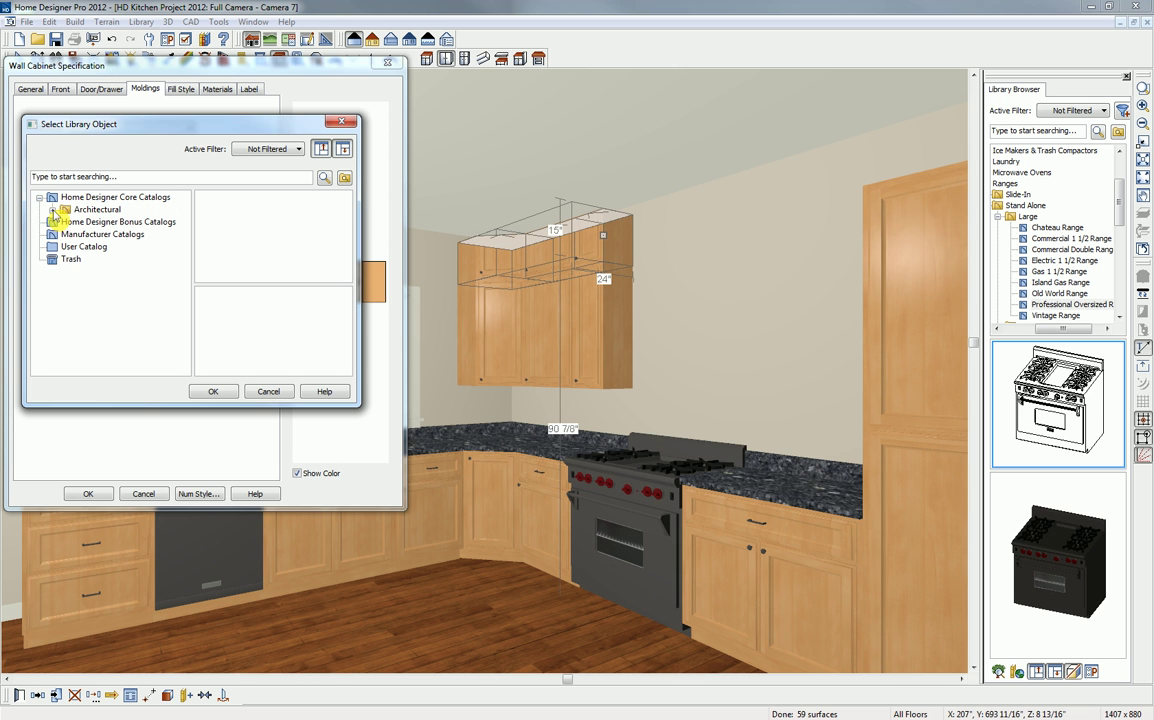
{"action": "left_click", "coordinate": [52, 210]}
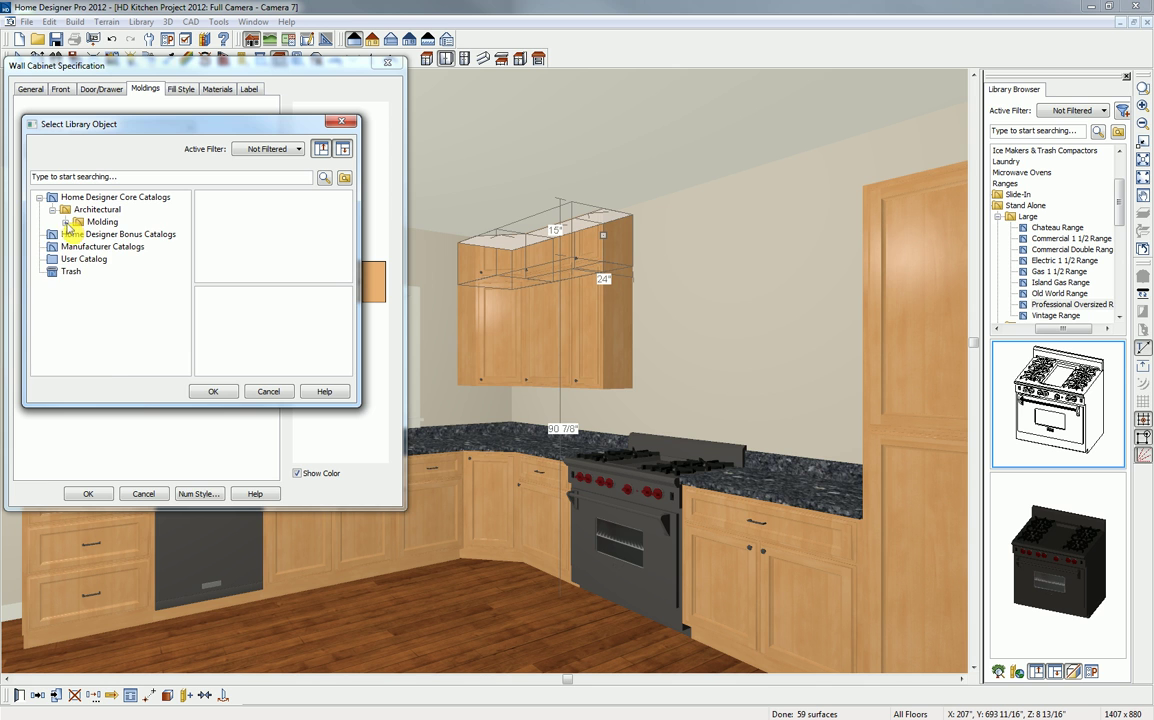
{"action": "left_click", "coordinate": [66, 222]}
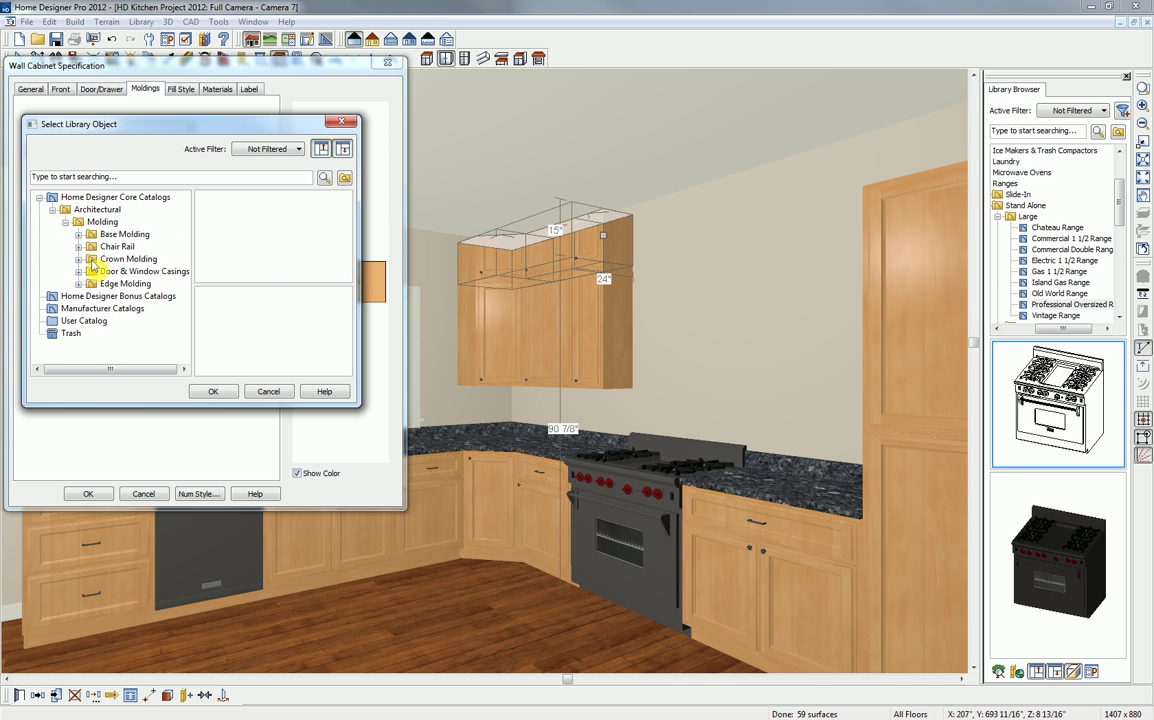
{"action": "left_click", "coordinate": [92, 260]}
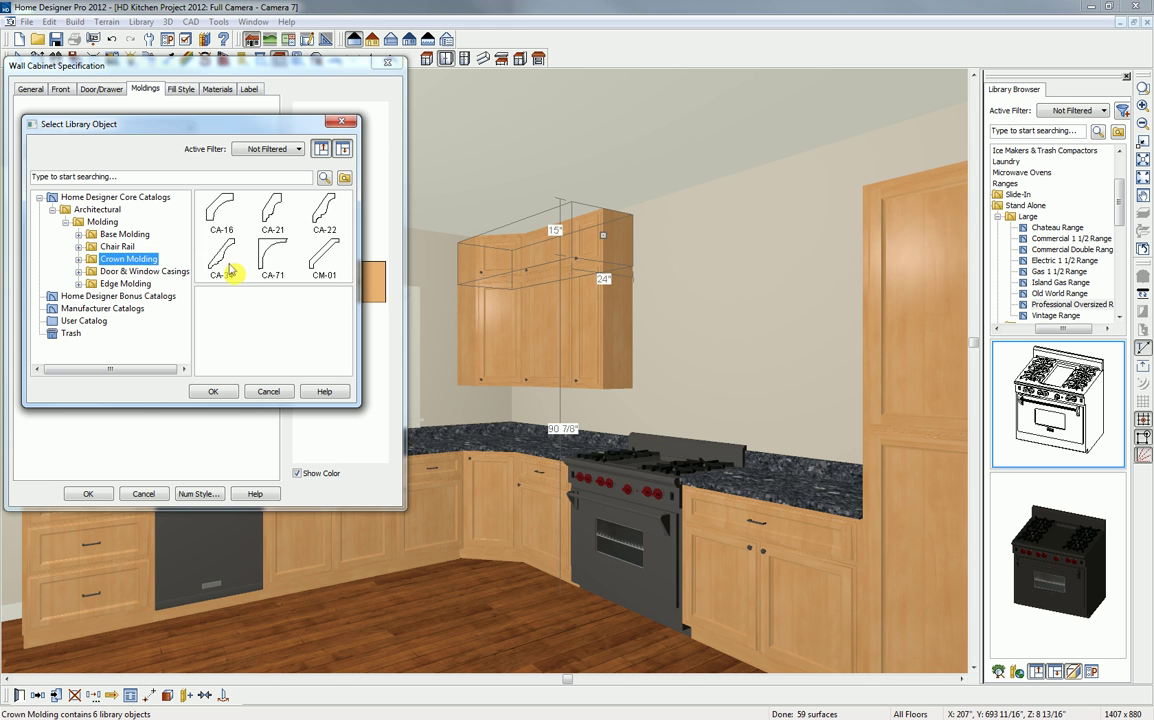
{"action": "left_click", "coordinate": [229, 217]}
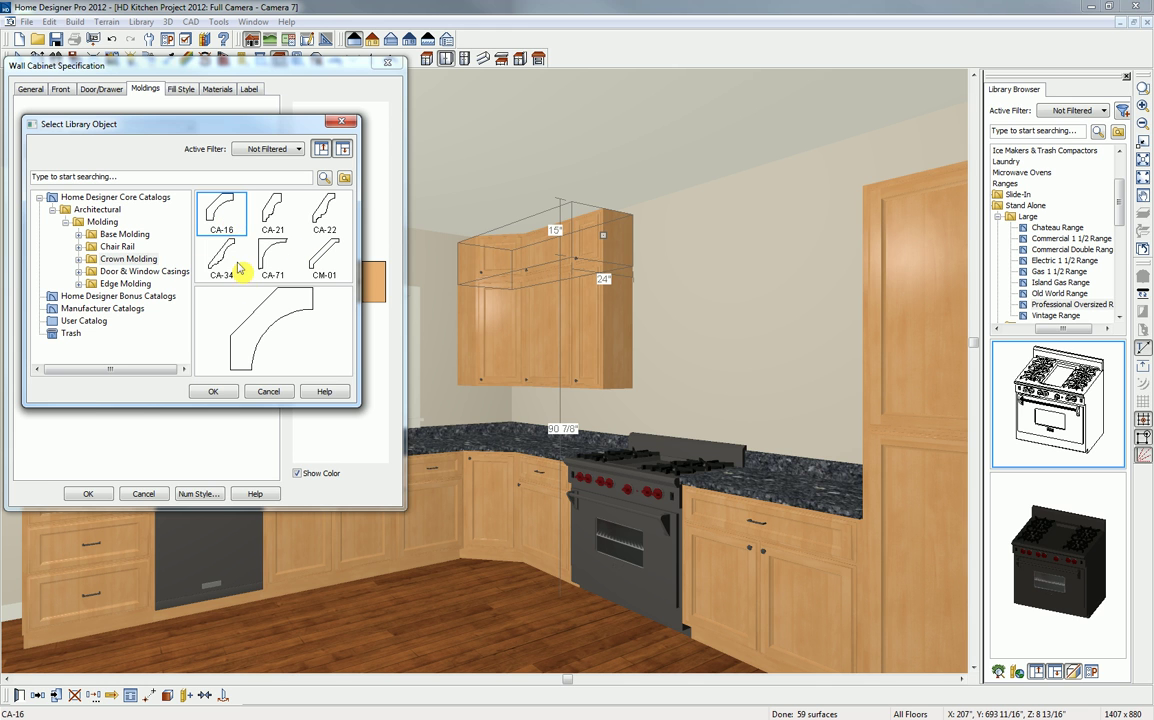
{"action": "left_click", "coordinate": [213, 391]}
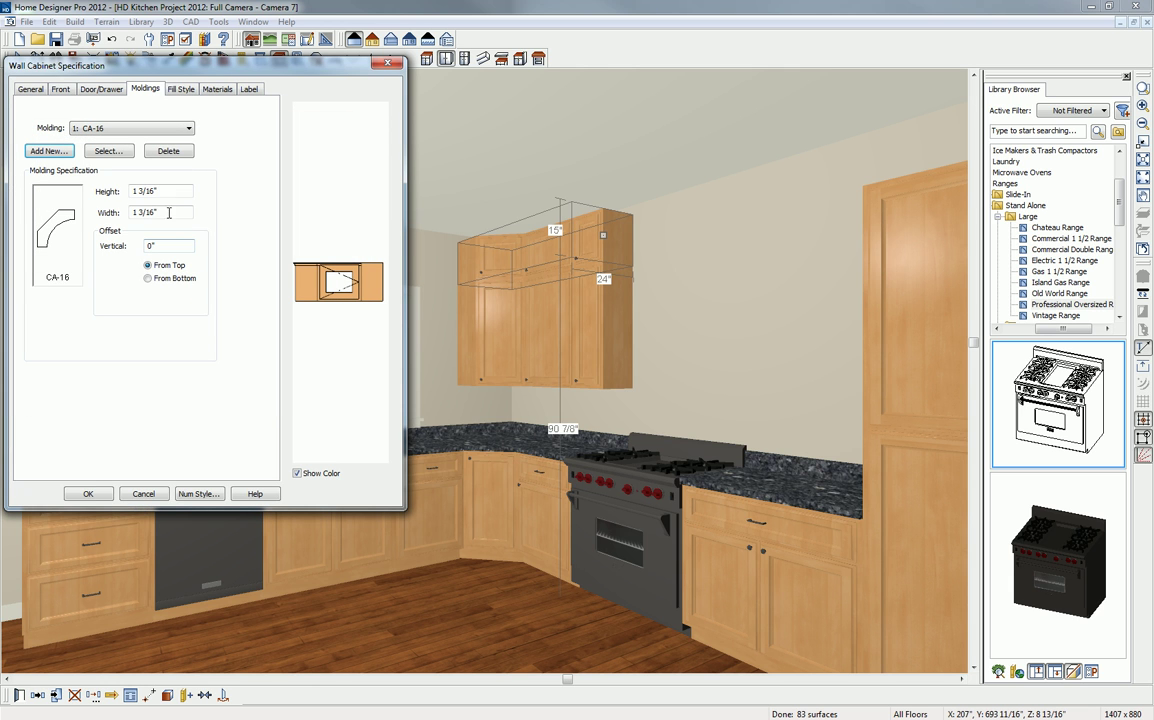
- Set the crown molding's height to 2 1/2" and its vertical offset to -2 1/2" from the top, then deselect the cabinets
{"action": "left_click_drag", "start_coordinate": [160, 191], "coordinate": [128, 191]}
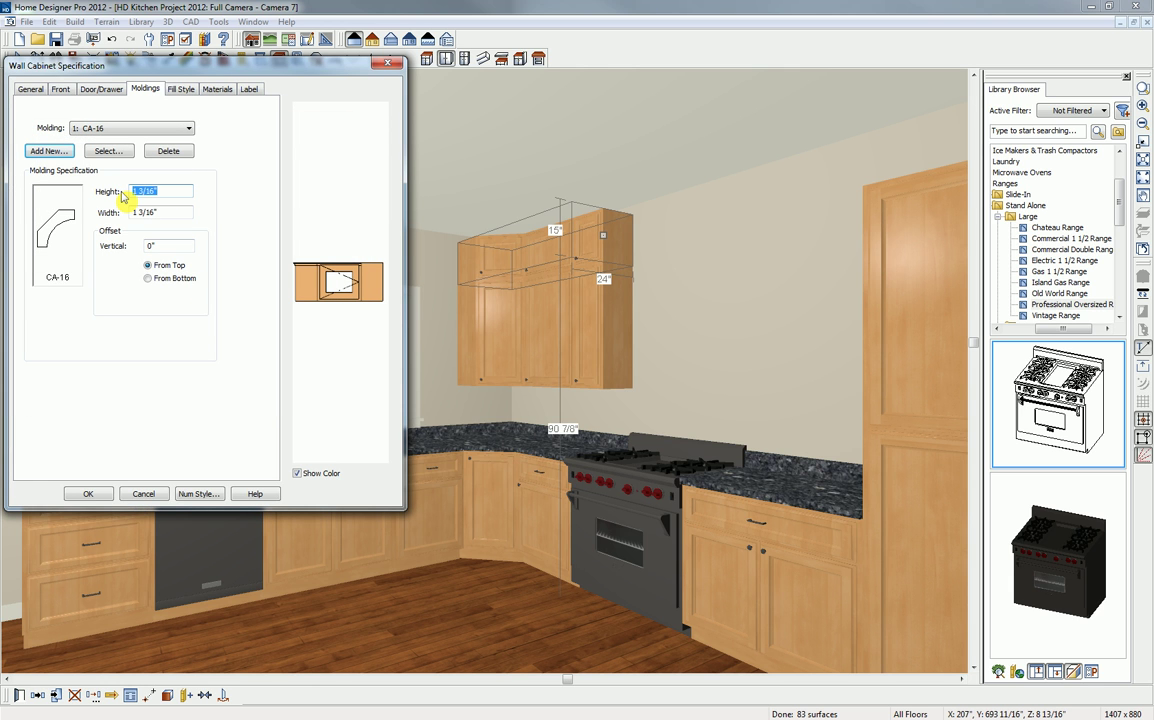
{"action": "type", "text": "2 1/2"}
{"action": "left_click", "coordinate": [160, 245]}
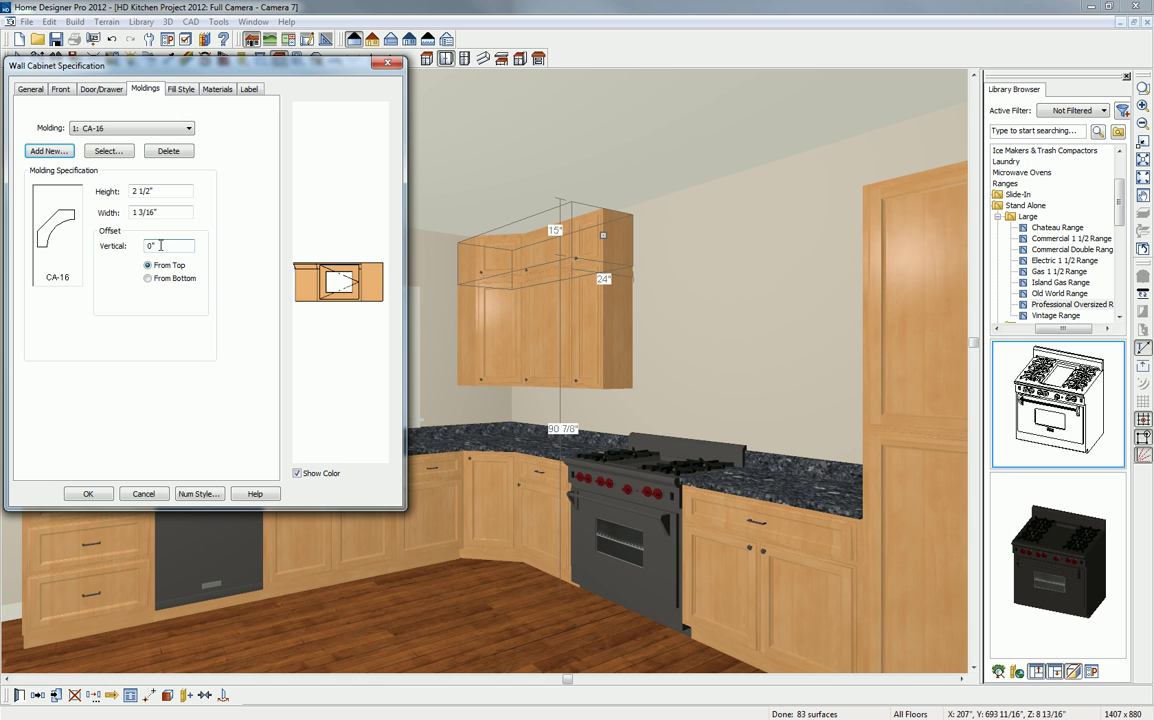
{"action": "left_click", "coordinate": [165, 246]}
{"action": "double_click", "coordinate": [147, 248]}
{"action": "type", "text": "-"}
{"action": "key", "text": "Tab"}
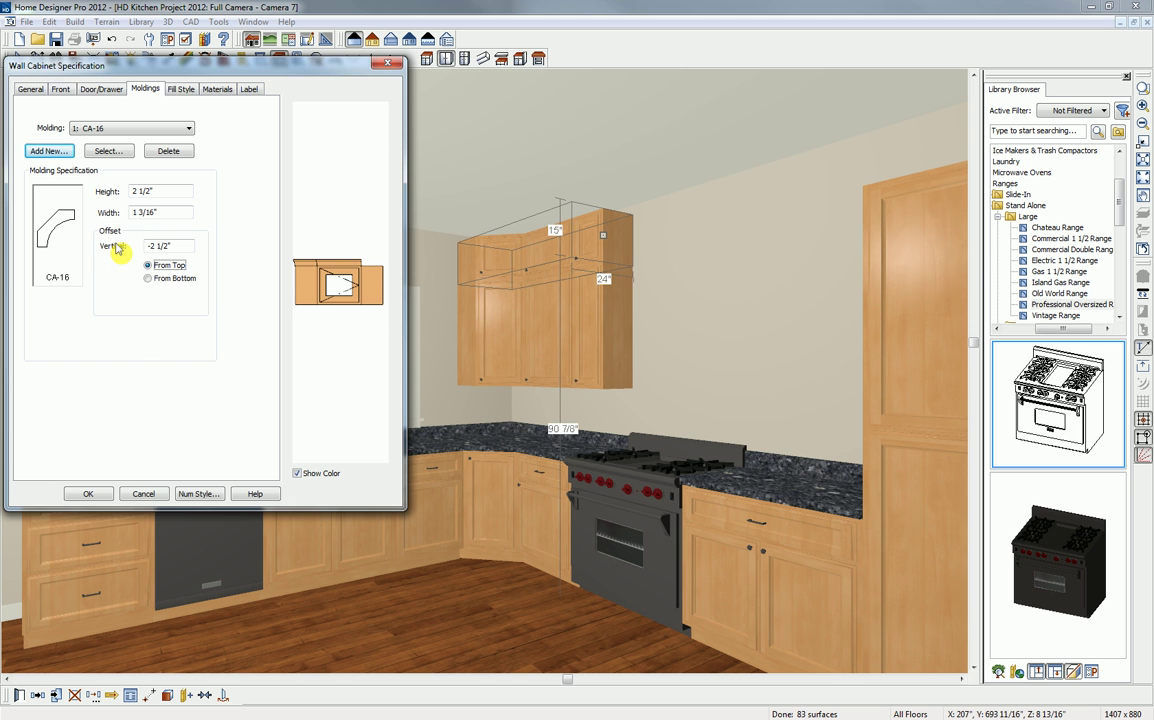
{"action": "left_click", "coordinate": [89, 493]}
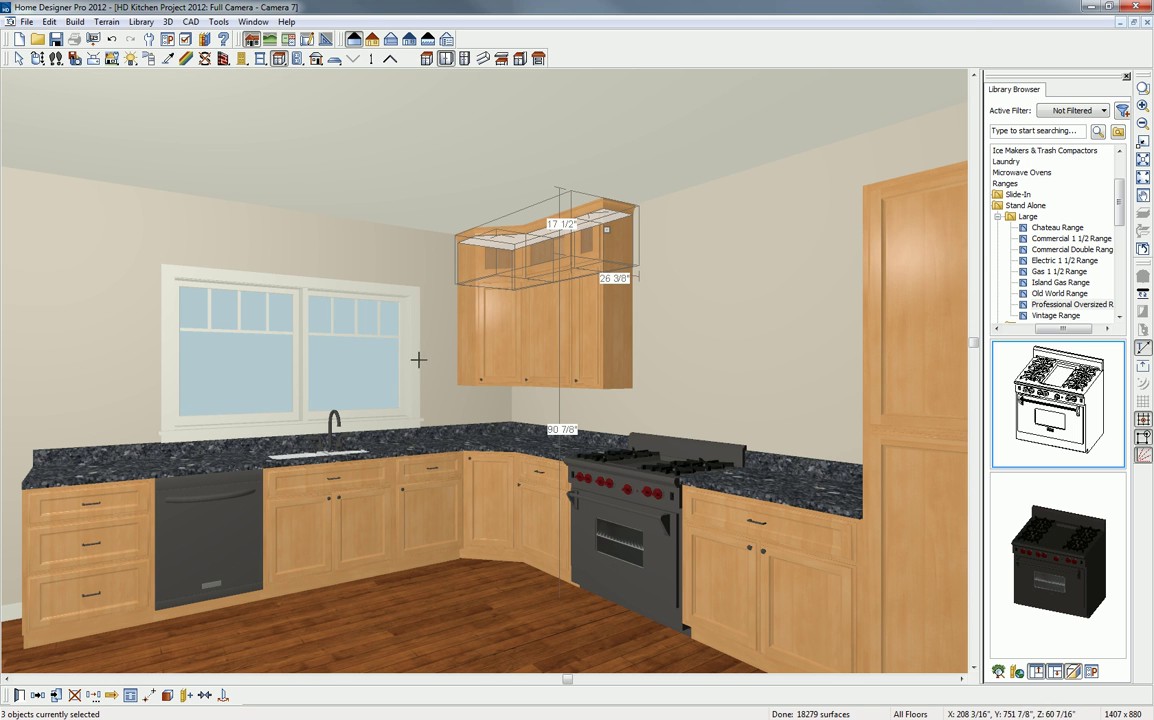
{"action": "key", "text": "space"}
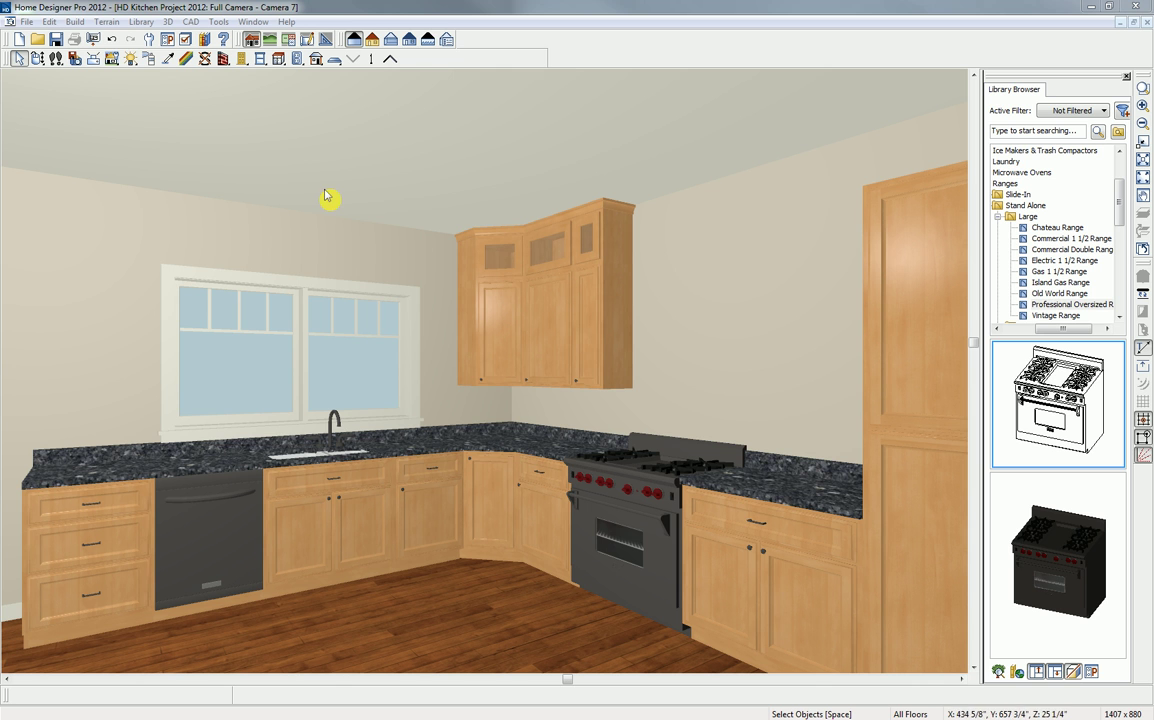
- Tile the camera view and floor plan vertically and bring the plan's kitchen corner into close view
{"action": "left_click", "coordinate": [252, 22]}
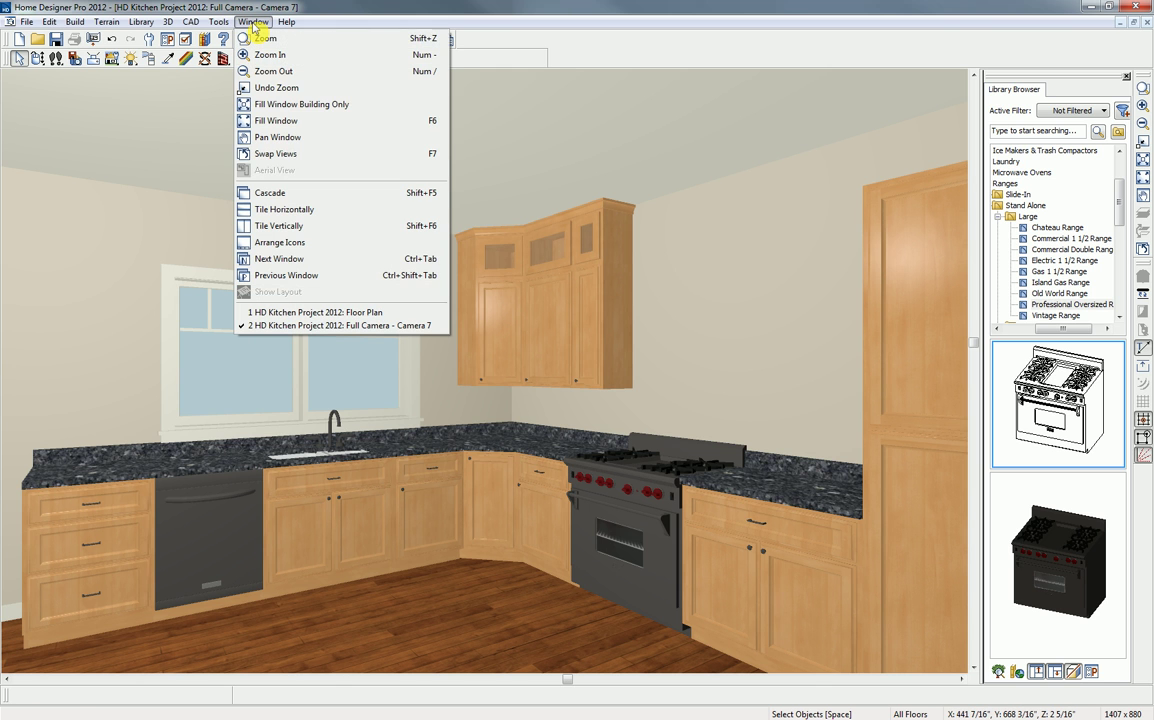
{"action": "left_click", "coordinate": [277, 227]}
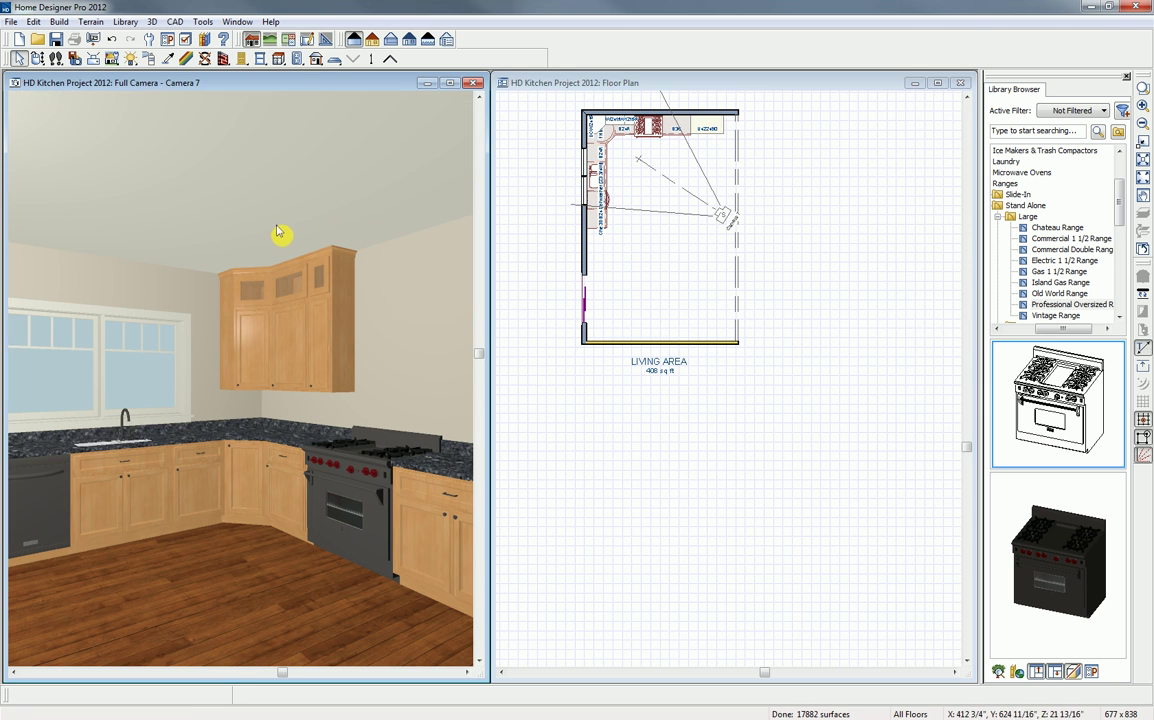
{"action": "left_click", "coordinate": [607, 84]}
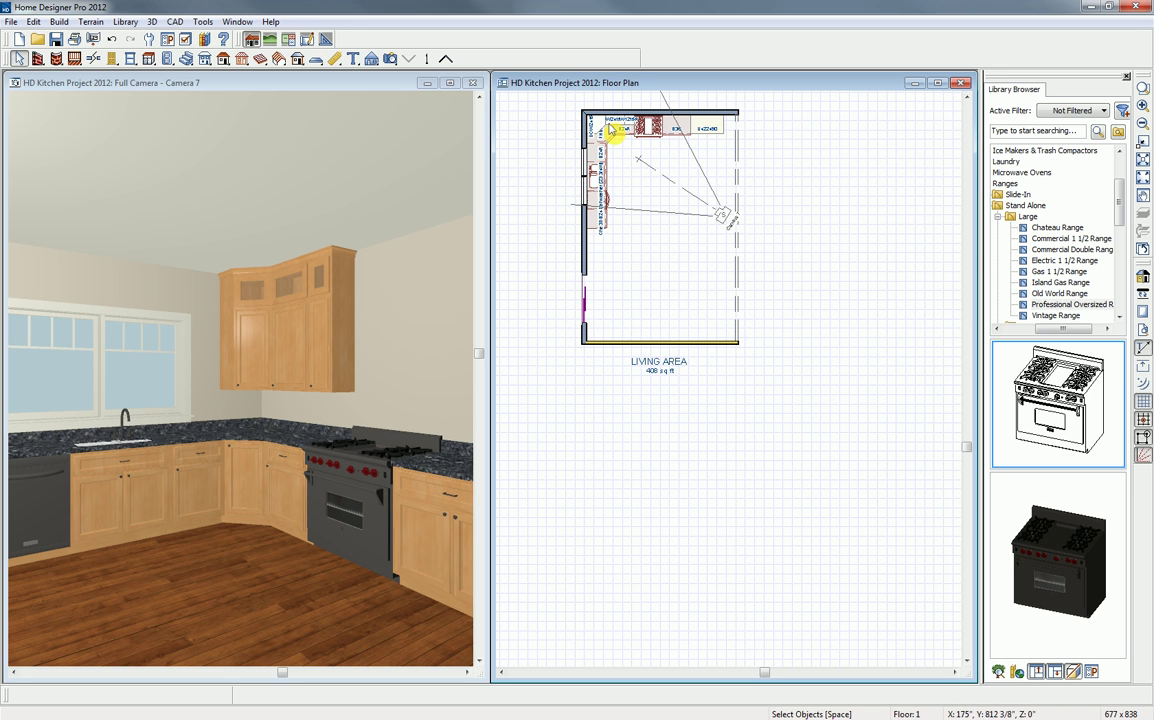
{"action": "scroll", "coordinate": [603, 123], "scroll_direction": "up", "scroll_amount": 3}
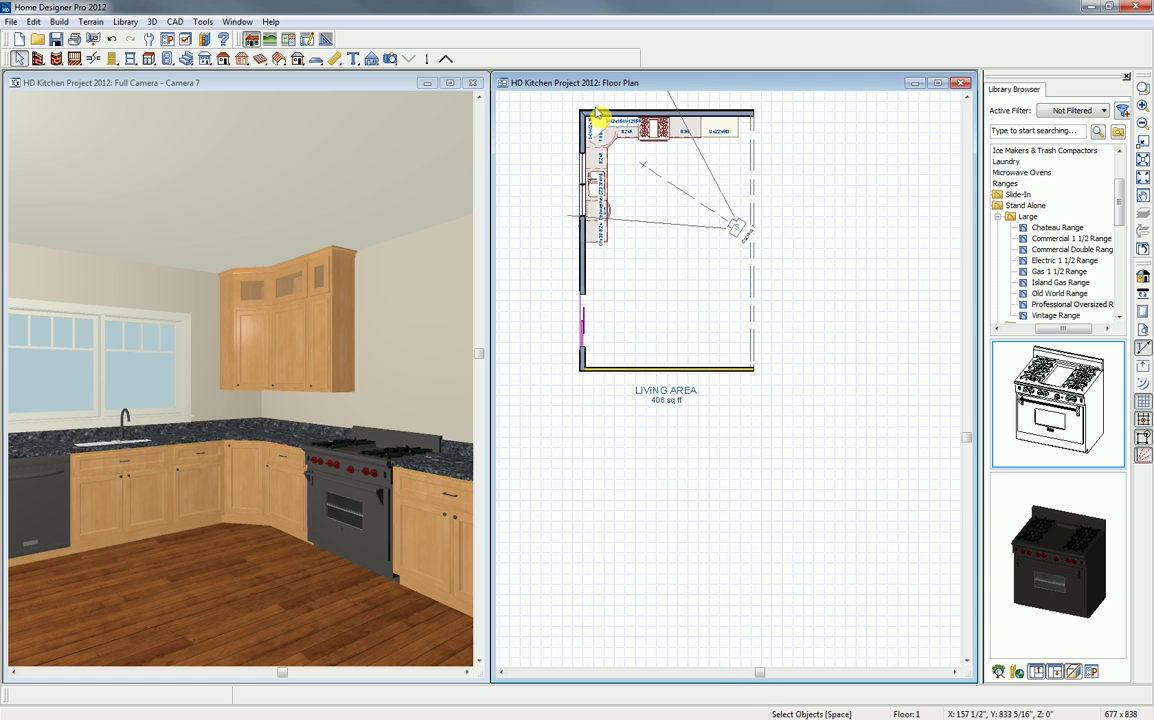
{"action": "scroll", "coordinate": [597, 115], "scroll_direction": "up", "scroll_amount": 3}
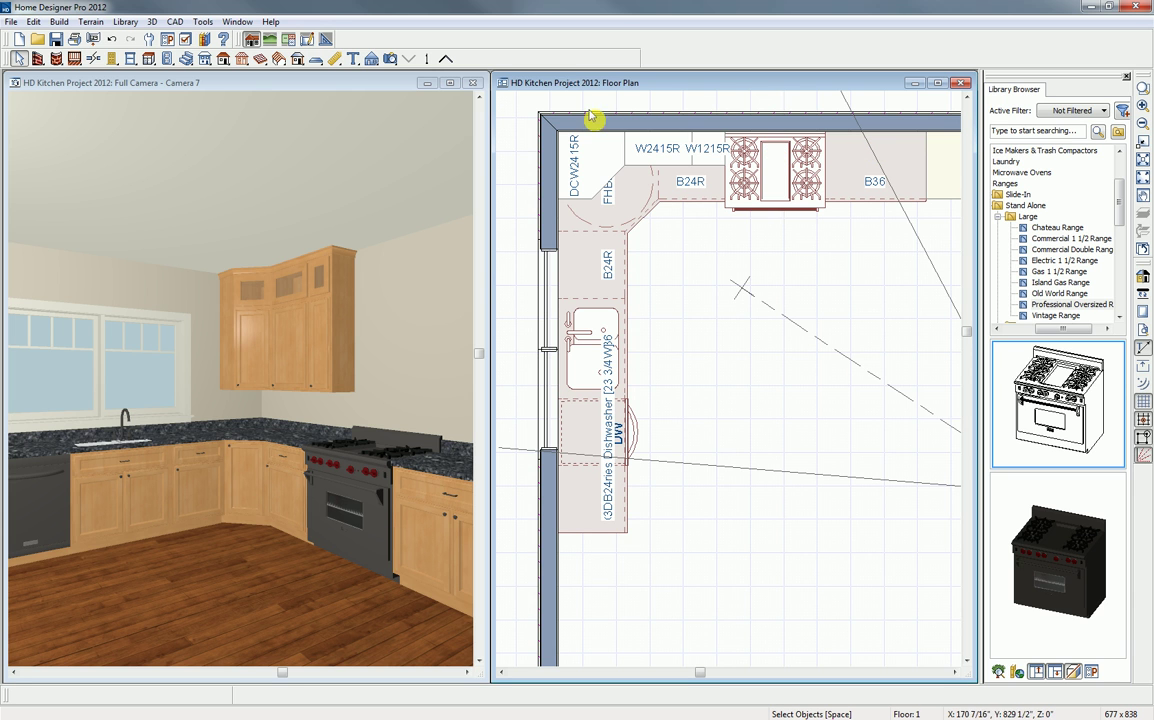
- Copy the four straight wall cabinets beside the range and reflect the copies about the range to its other side
{"action": "left_click", "coordinate": [148, 60]}
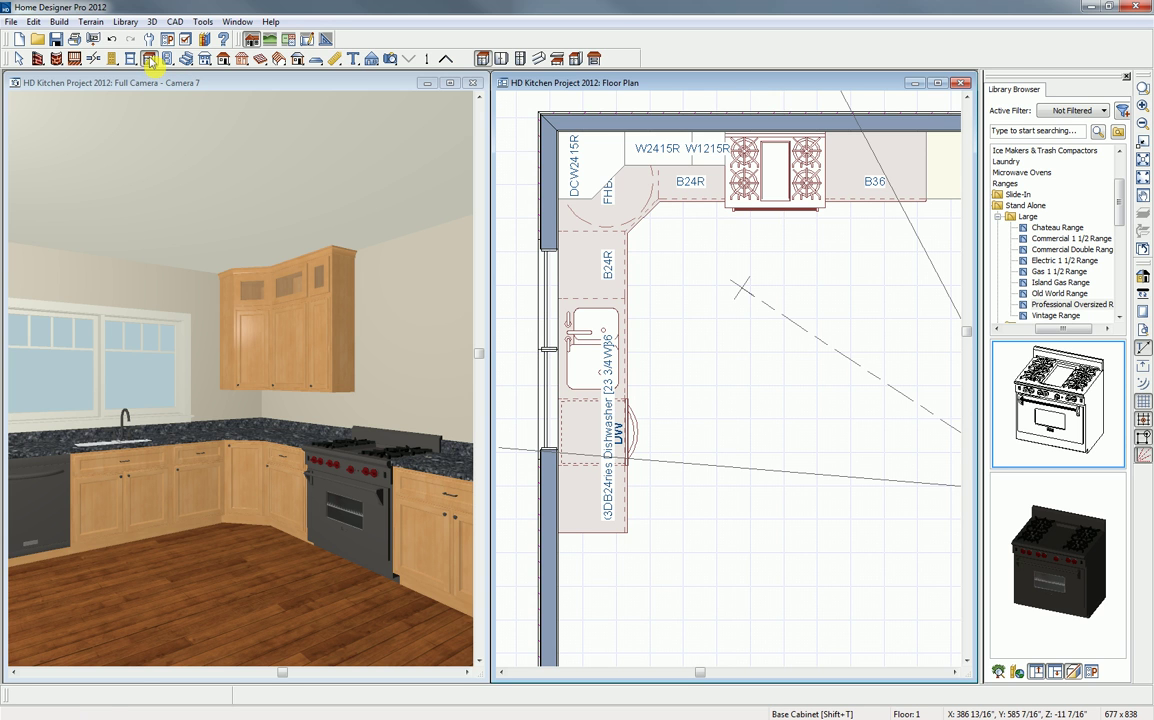
{"action": "left_click", "coordinate": [502, 59]}
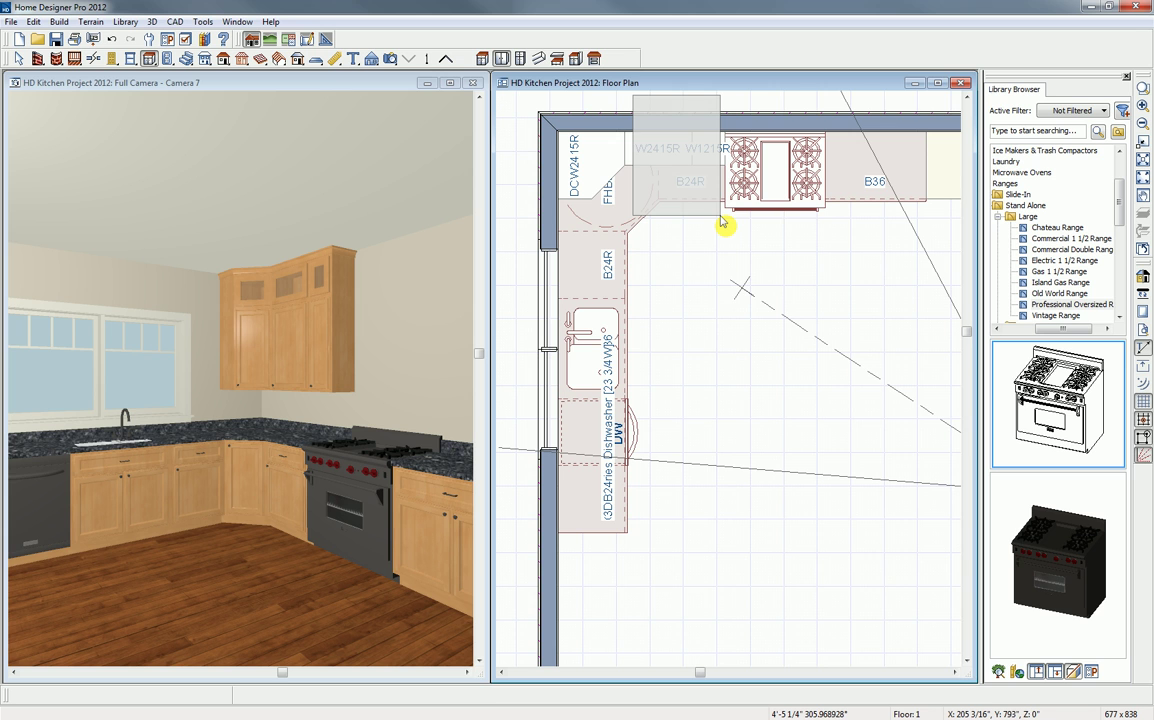
{"action": "left_click", "coordinate": [722, 219]}
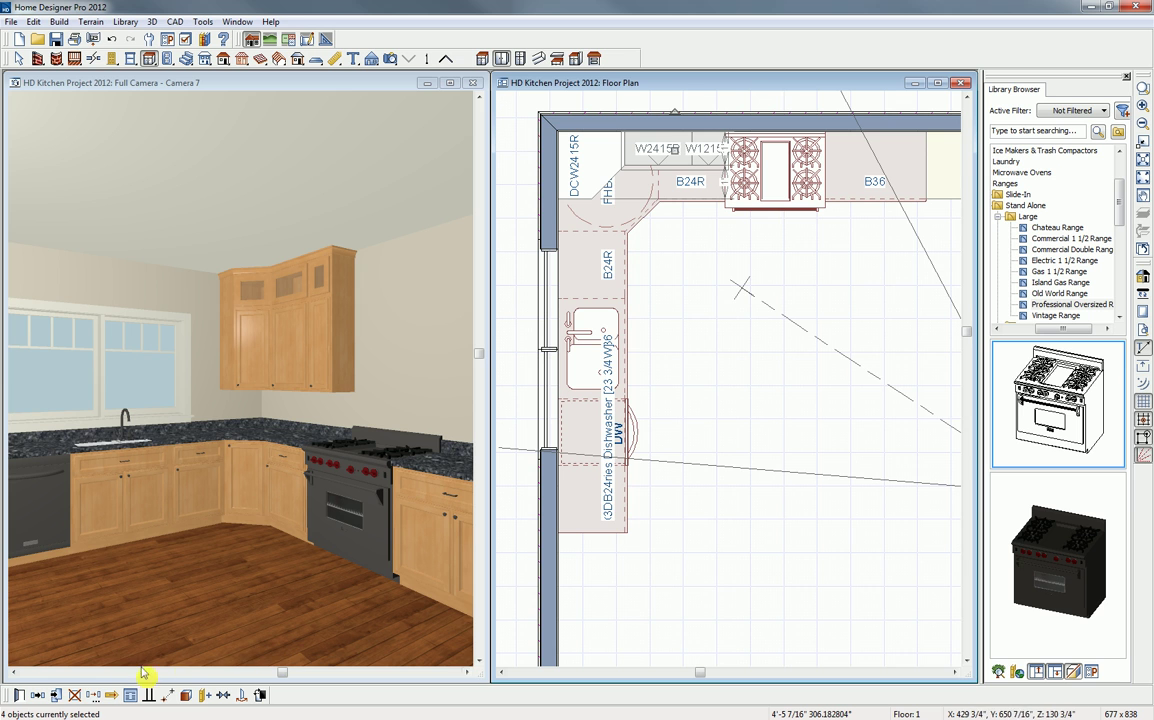
{"action": "left_click", "coordinate": [57, 700]}
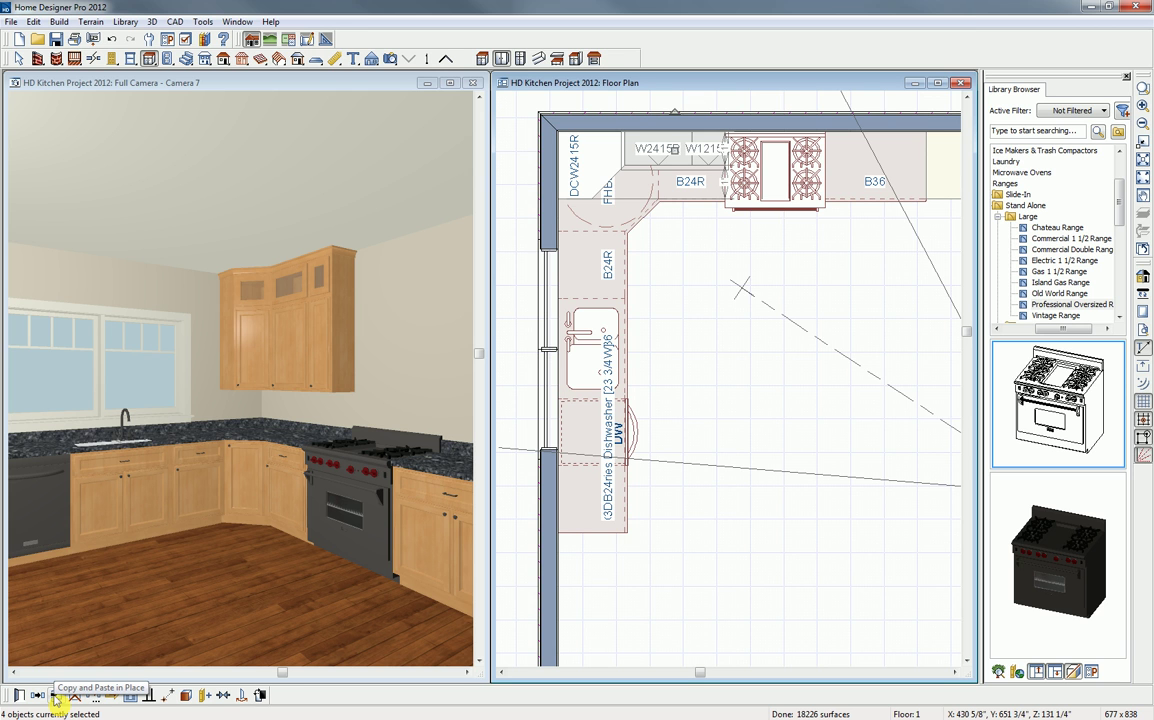
{"action": "left_click", "coordinate": [241, 700]}
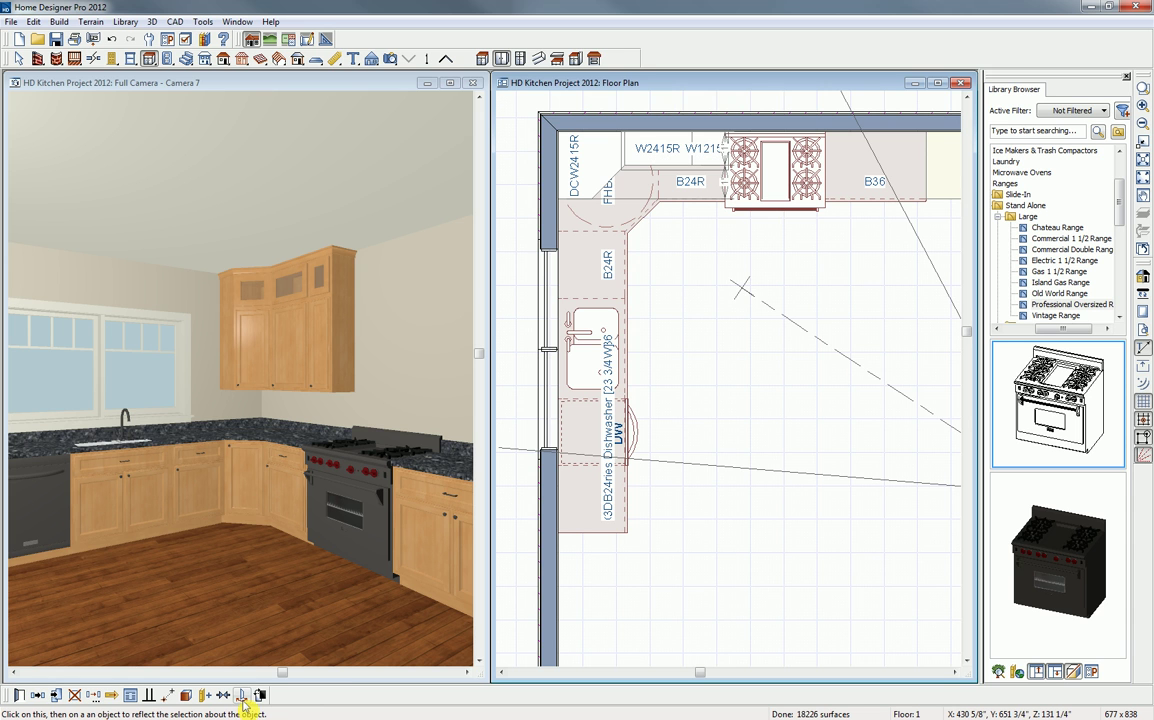
{"action": "left_click", "coordinate": [773, 158]}
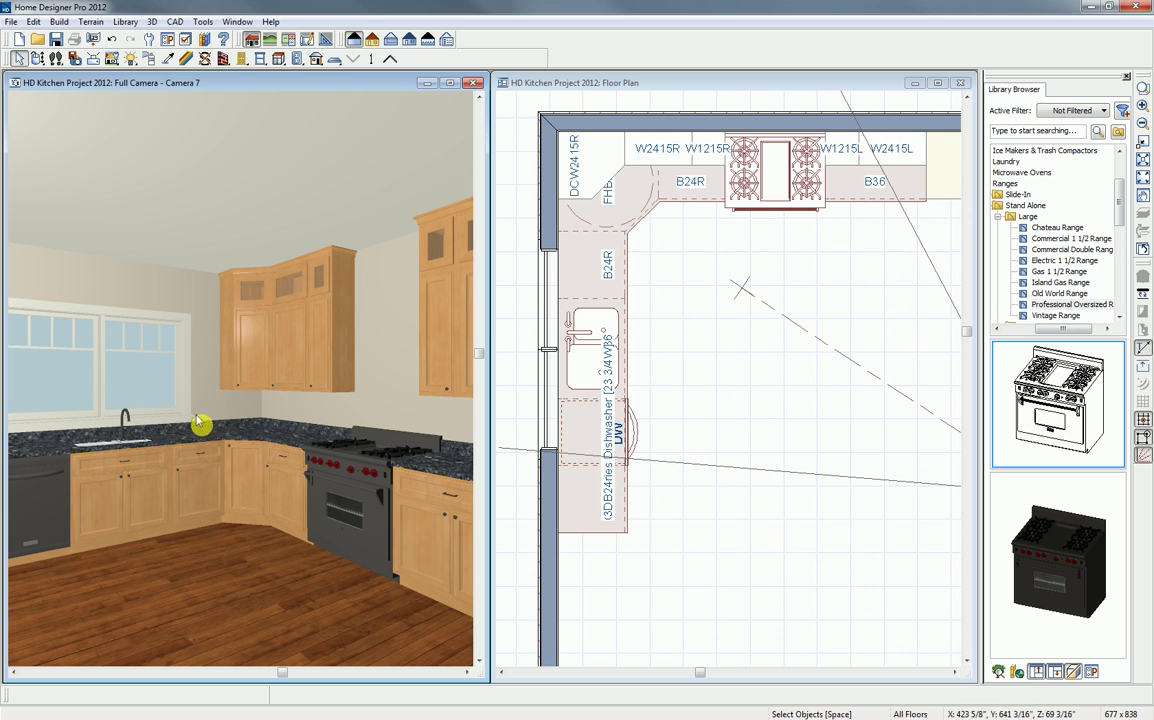
- Stretch the full-height cabinet upward to 105" high, near the top of the stacked wall cabinets
{"action": "left_click", "coordinate": [37, 58]}
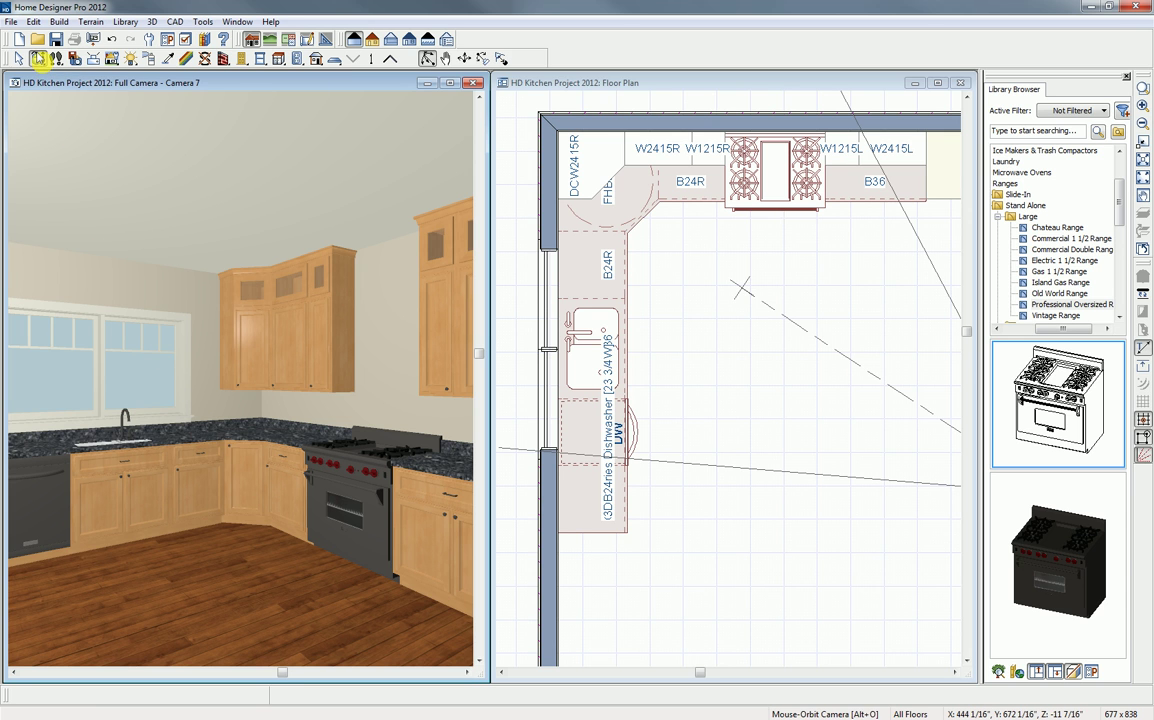
{"action": "left_click_drag", "start_coordinate": [77, 286], "coordinate": [212, 367]}
{"action": "left_click_drag", "start_coordinate": [328, 442], "coordinate": [261, 447]}
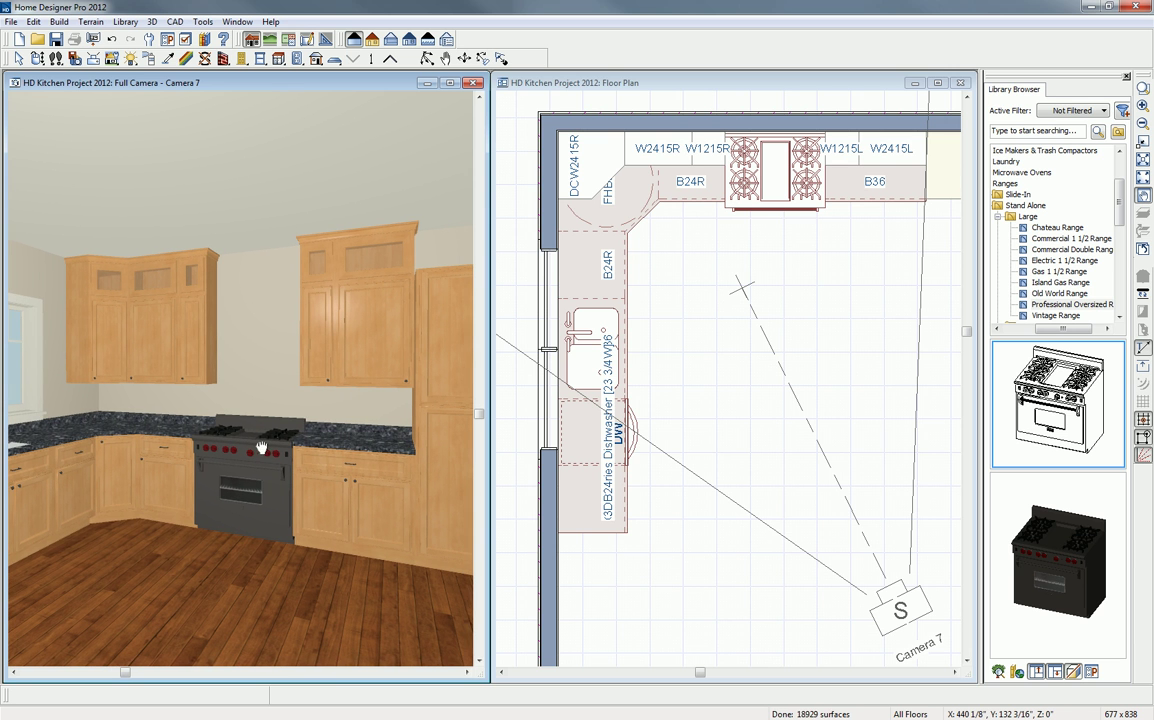
{"action": "left_click_drag", "start_coordinate": [233, 400], "coordinate": [312, 458]}
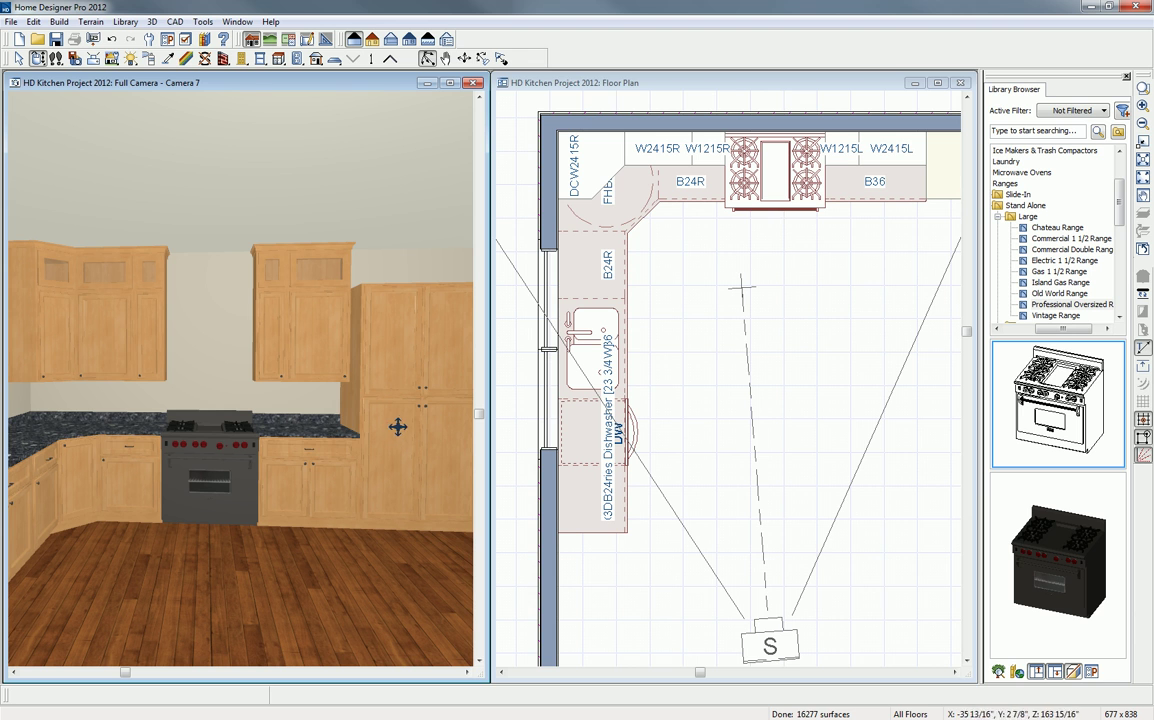
{"action": "left_click", "coordinate": [397, 427]}
{"action": "left_click_drag", "start_coordinate": [425, 282], "coordinate": [425, 245]}
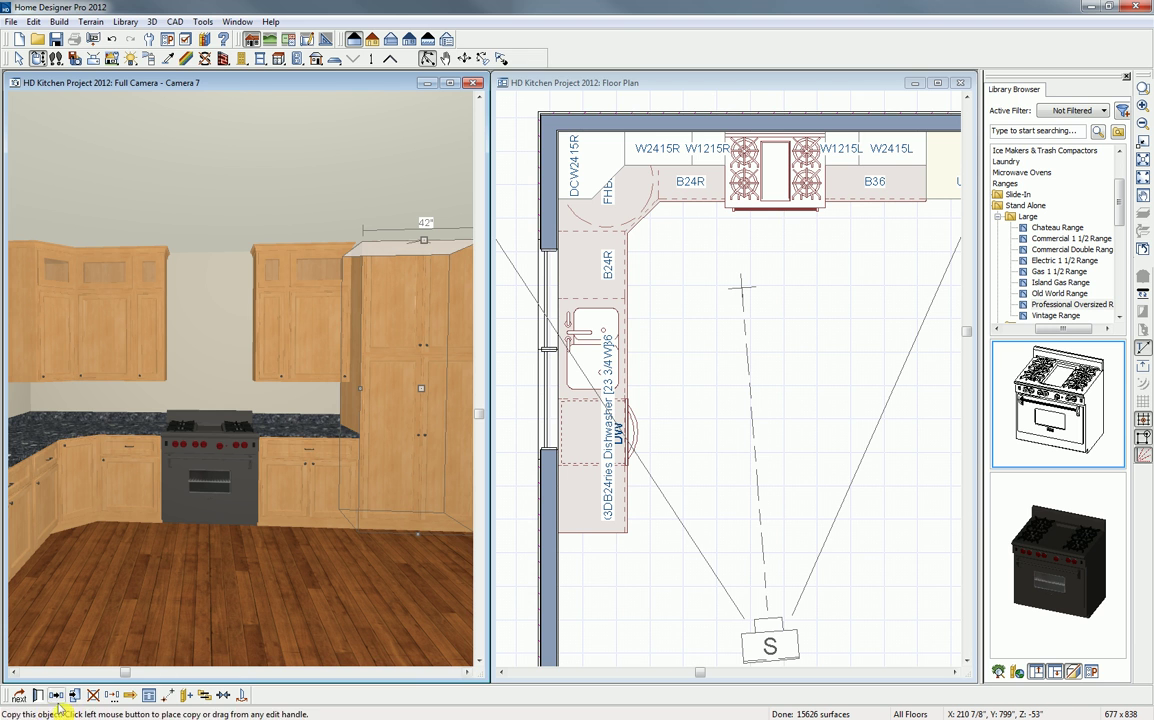
- Add the CA-16 crown molding from the core catalog to the full-height cabinet
{"action": "left_click", "coordinate": [38, 695]}
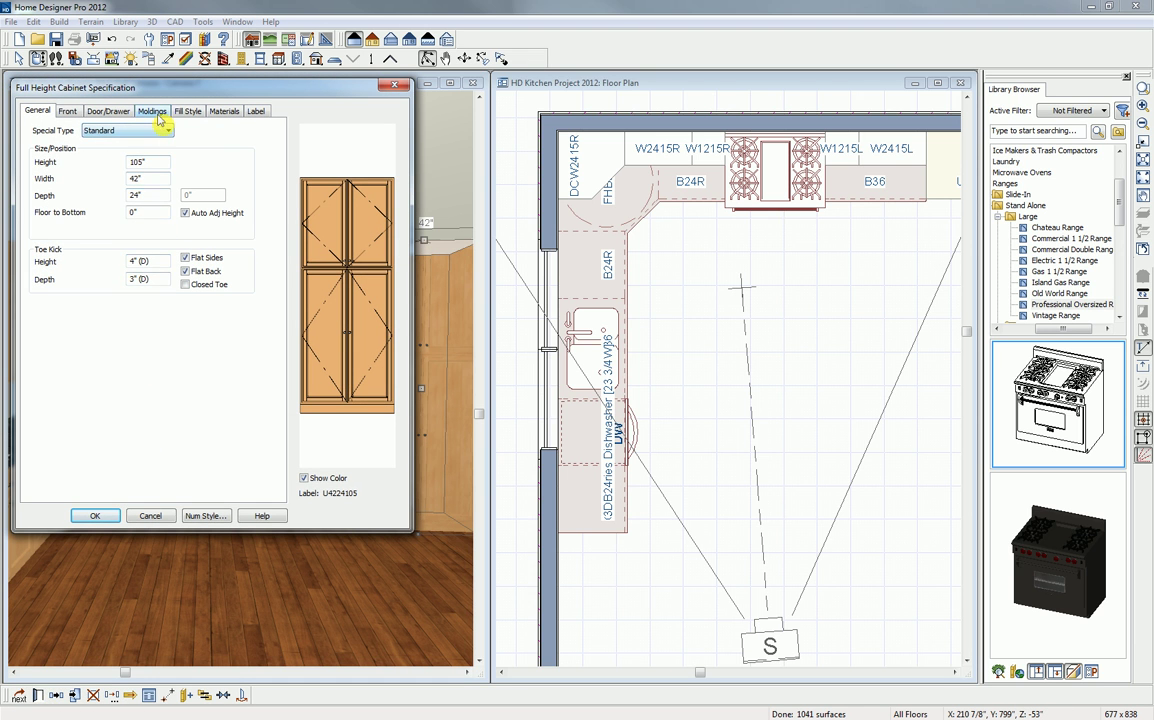
{"action": "left_click", "coordinate": [157, 117]}
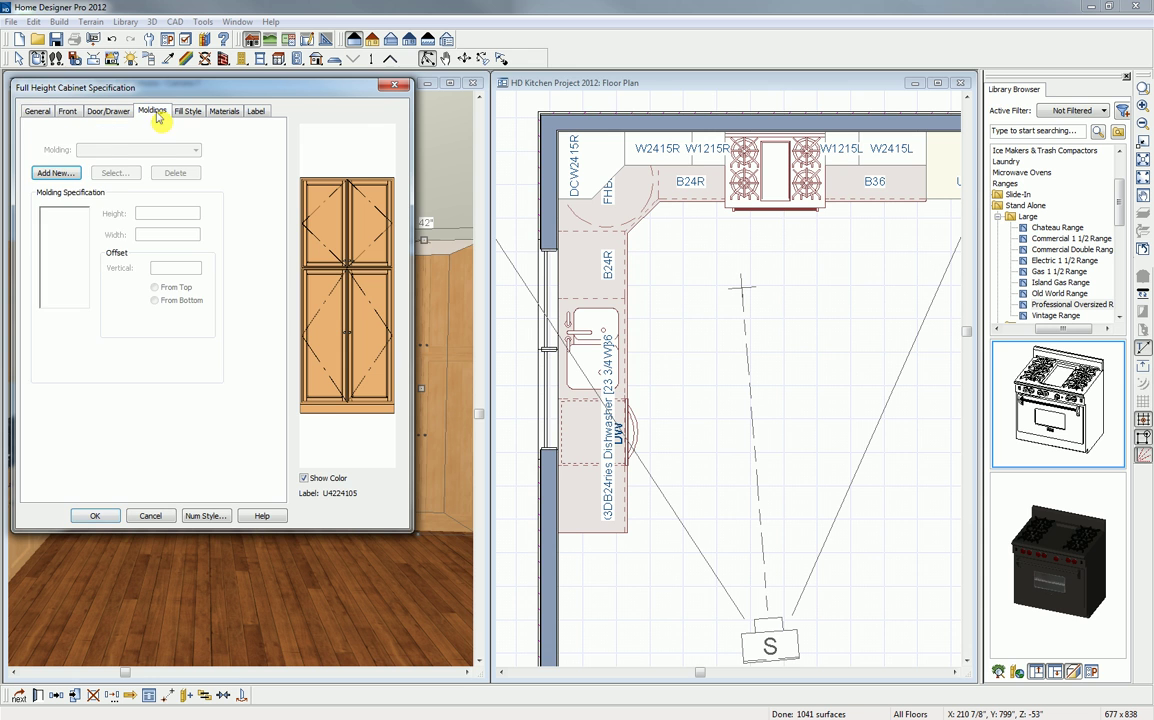
{"action": "left_click", "coordinate": [68, 166]}
{"action": "left_click", "coordinate": [39, 197]}
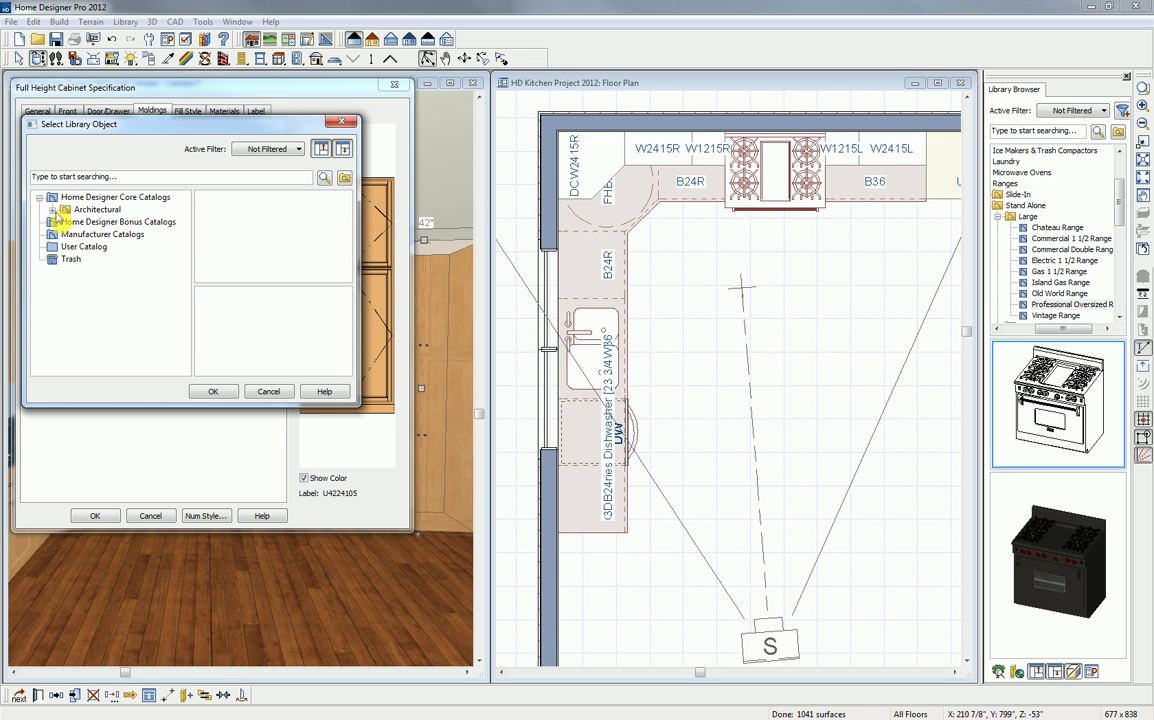
{"action": "left_click", "coordinate": [52, 209]}
{"action": "left_click", "coordinate": [65, 222]}
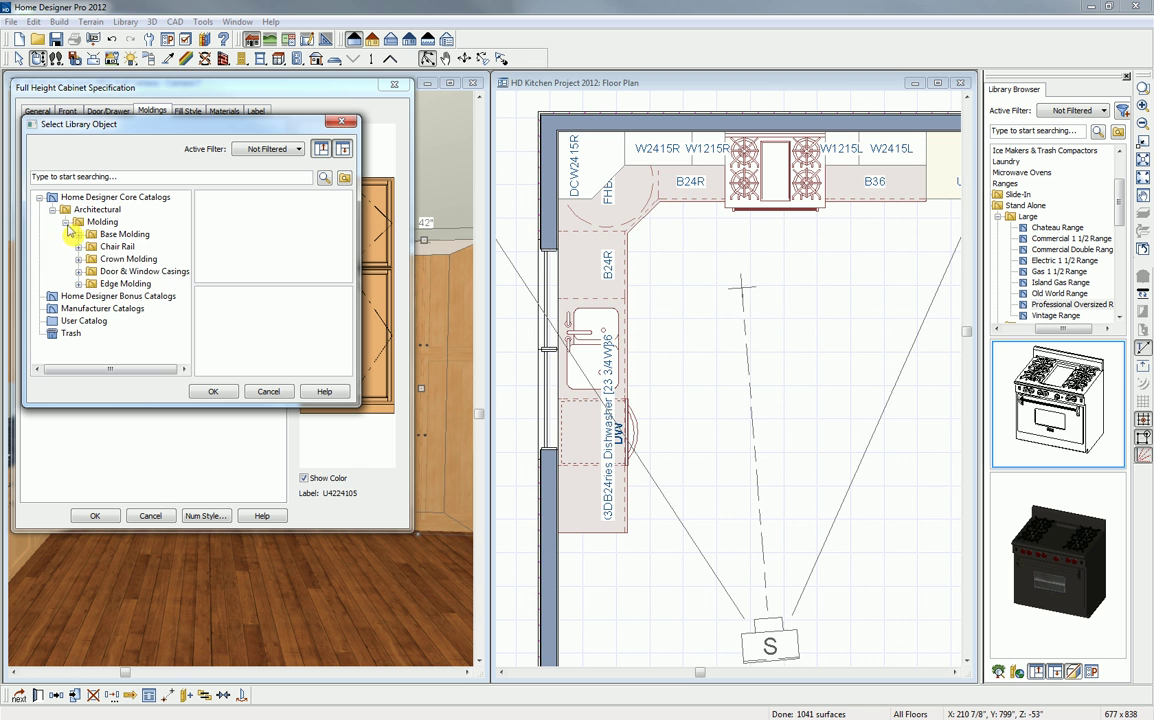
{"action": "left_click", "coordinate": [107, 259]}
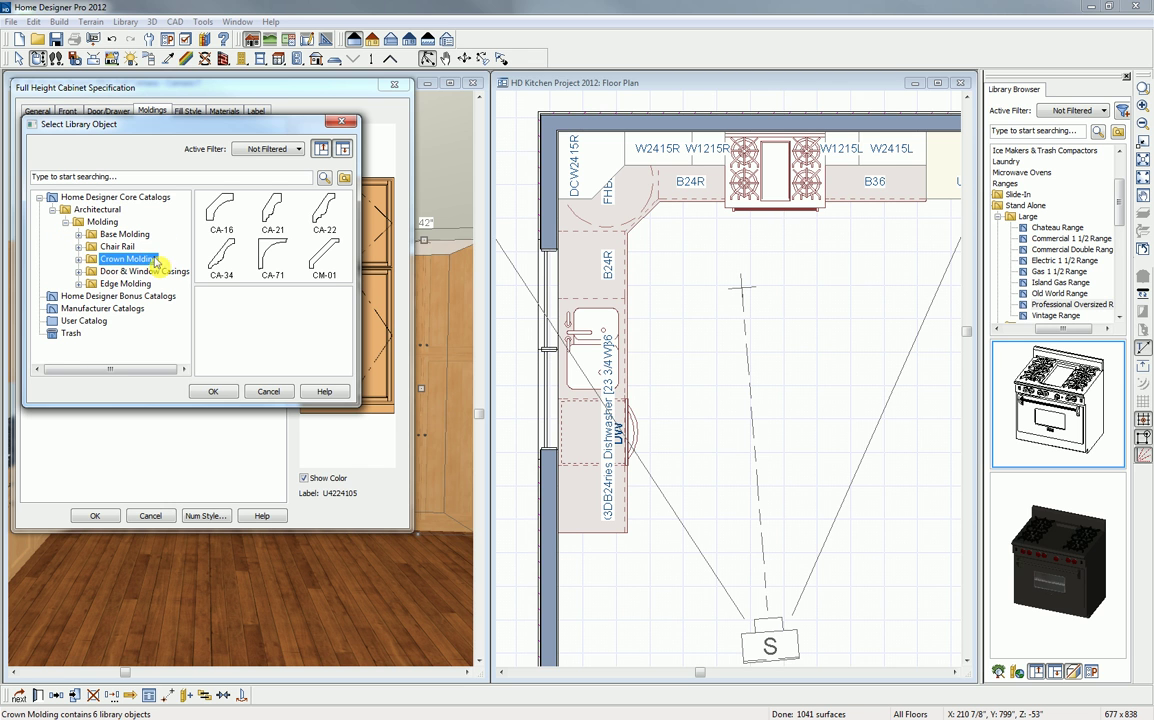
{"action": "left_click", "coordinate": [218, 205]}
{"action": "left_click", "coordinate": [214, 392]}
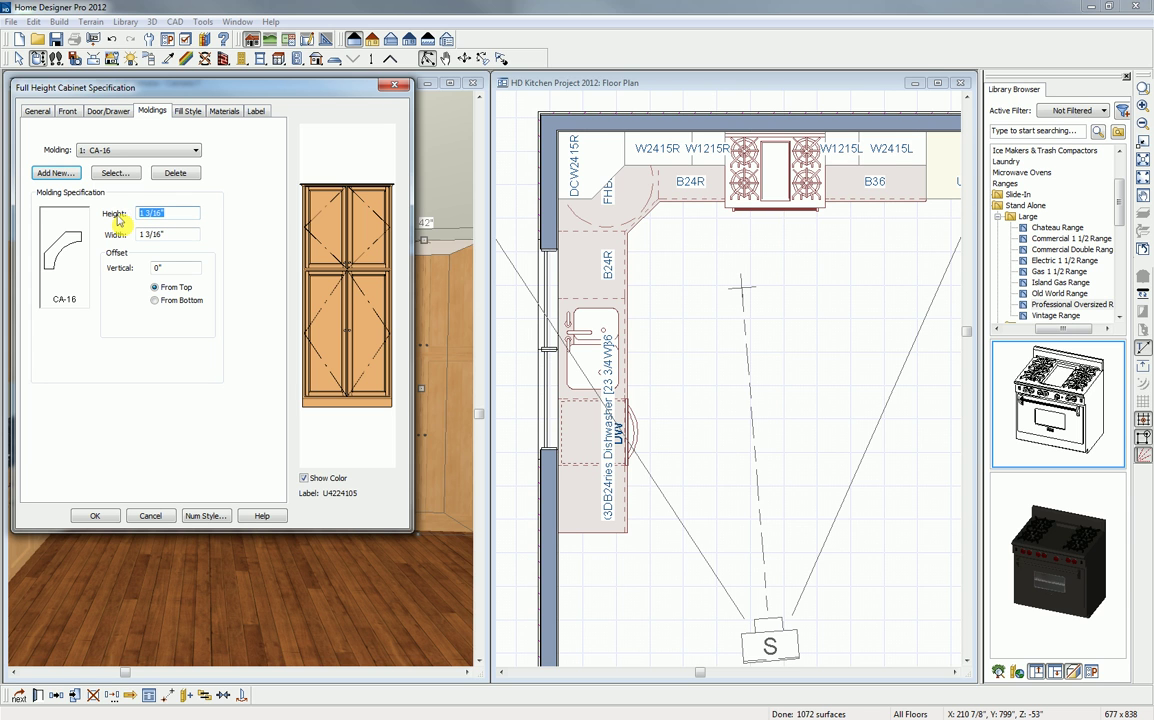
- Set the full-height cabinet's molding to 2 1/2" high with a vertical offset of -2.5" from the top, and deselect the cabinet
{"action": "type", "text": "2 1/2"}
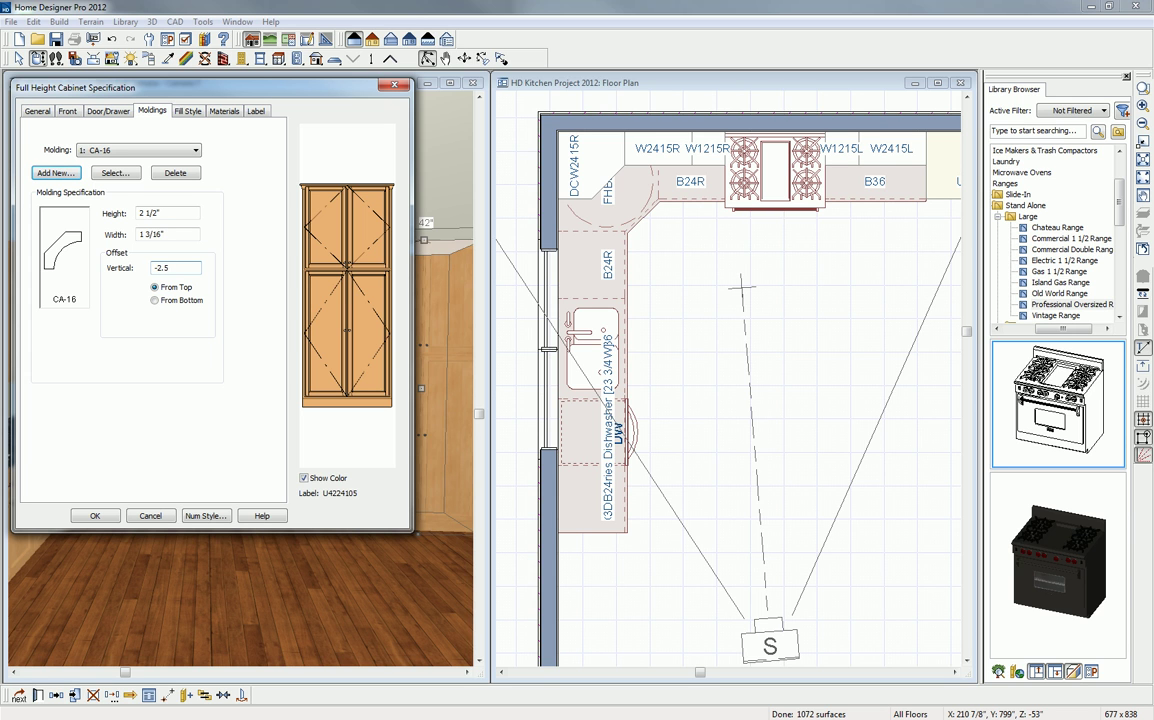
{"action": "left_click", "coordinate": [95, 515]}
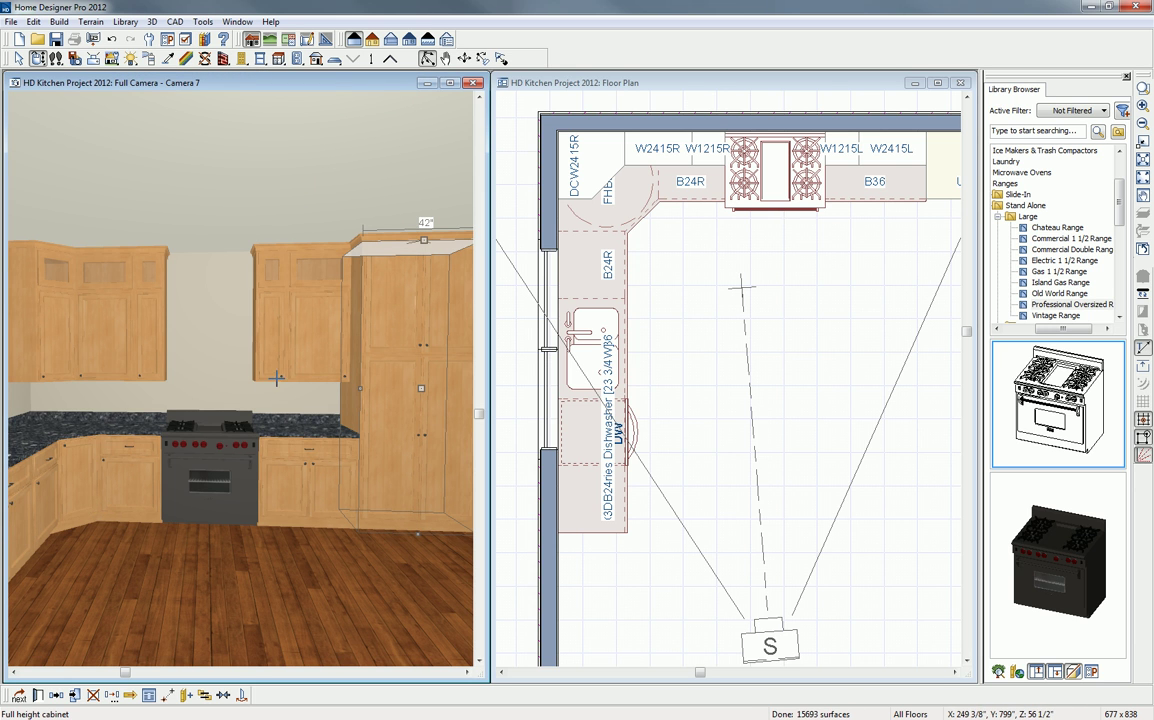
{"action": "key", "text": "space"}
- Change the doors of the two lower wall cabinets between the range and the full-height cabinet to Auto Right Door
{"action": "left_click", "coordinate": [324, 350]}
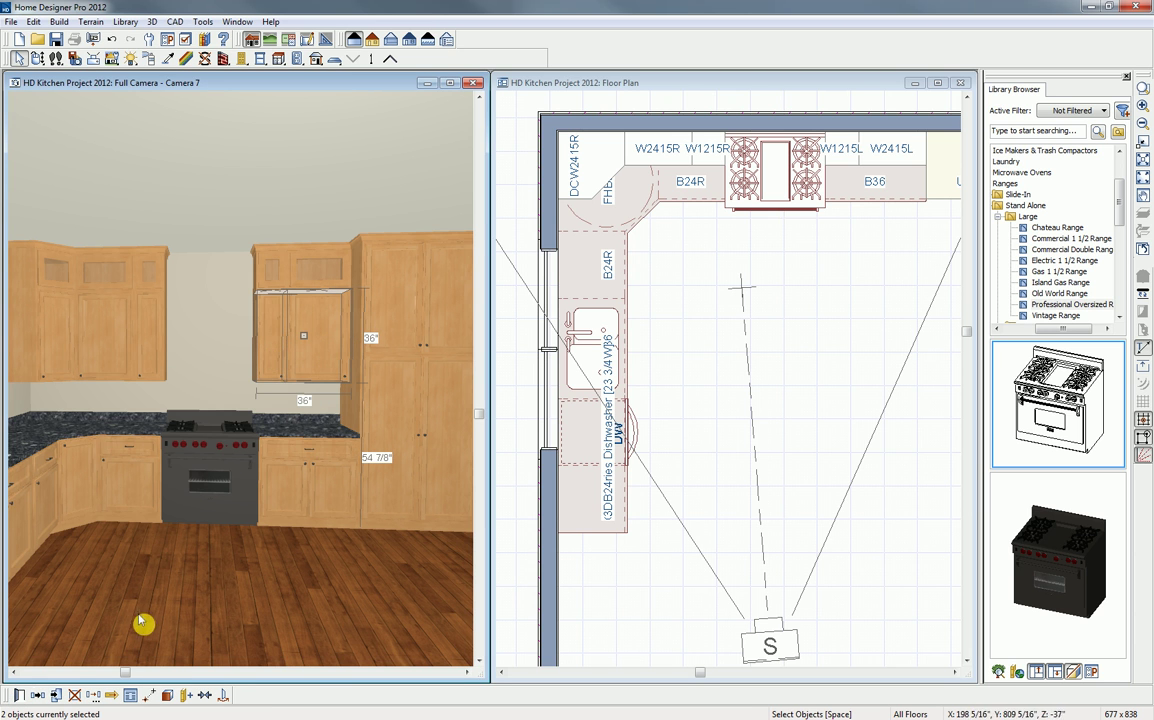
{"action": "left_click", "coordinate": [18, 697]}
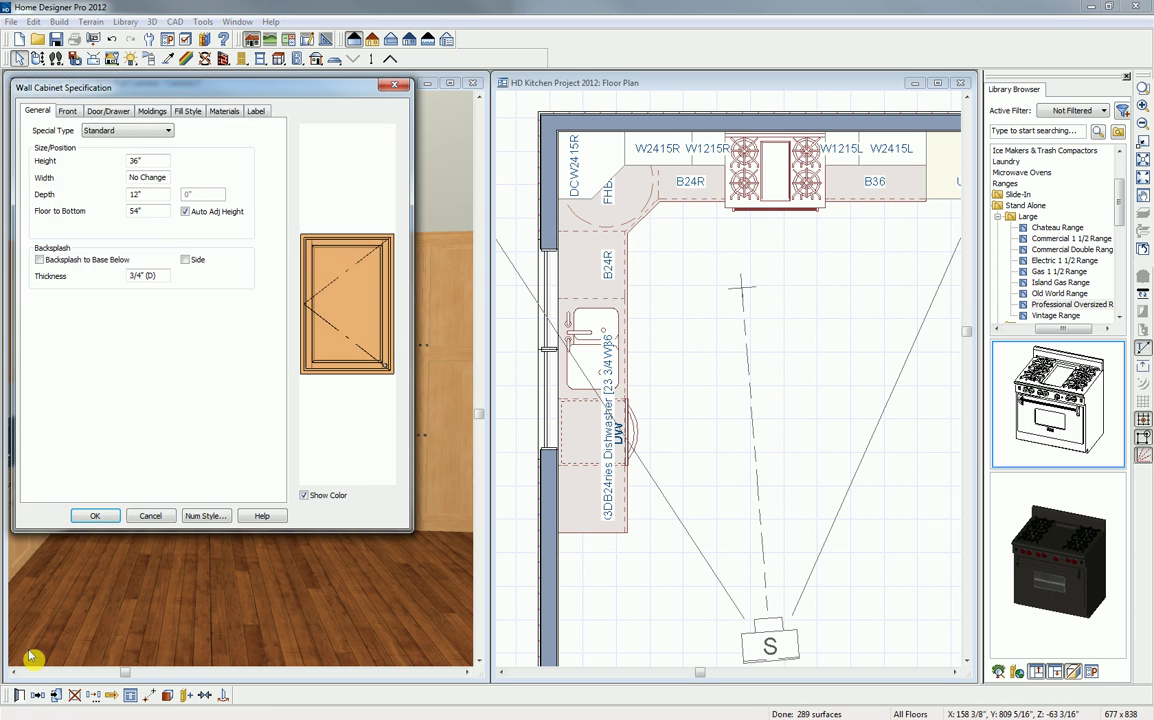
{"action": "left_click", "coordinate": [340, 333]}
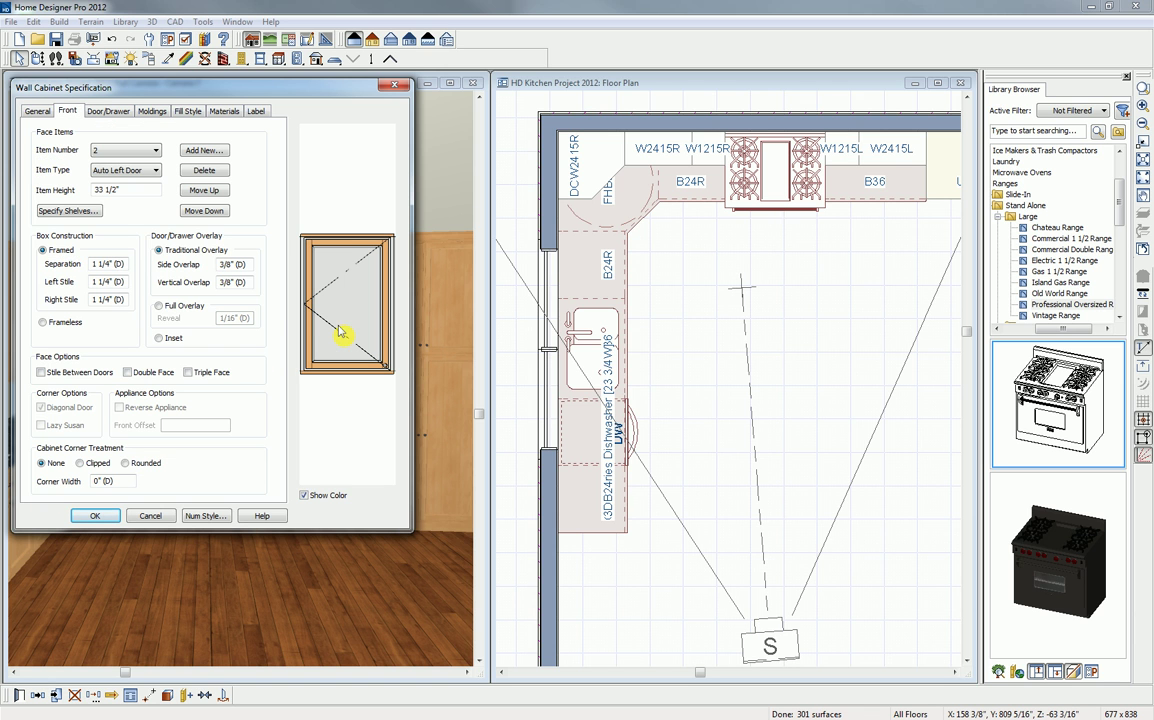
{"action": "left_click", "coordinate": [153, 170]}
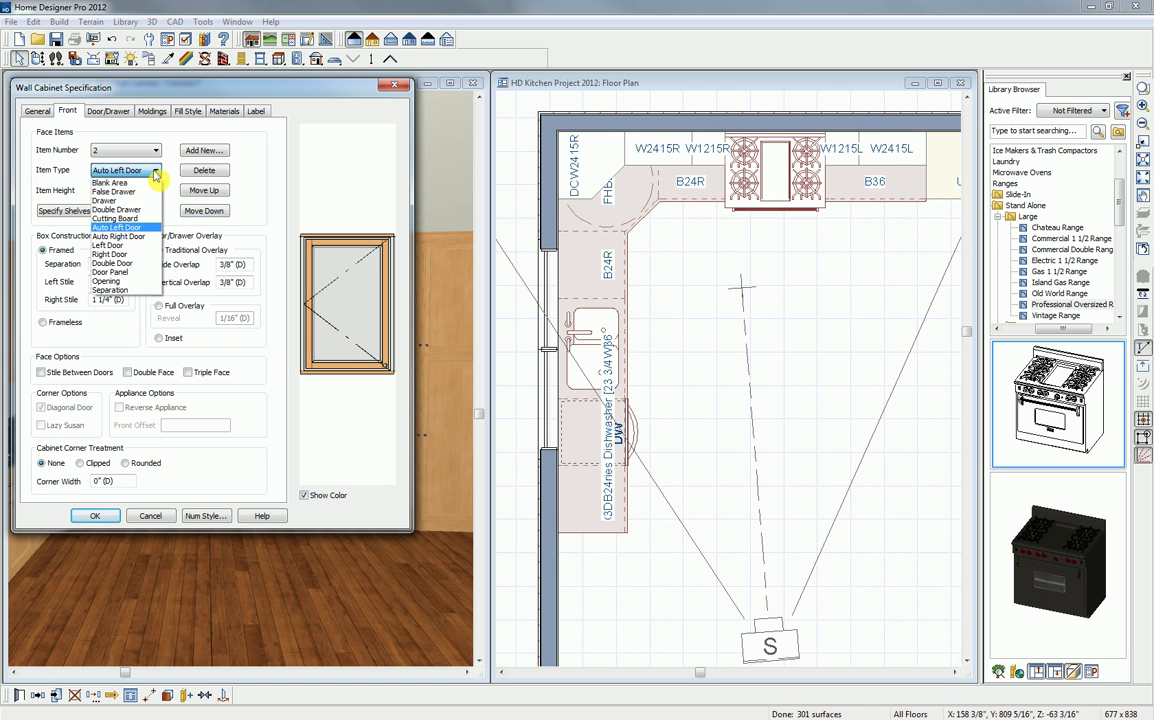
{"action": "left_click", "coordinate": [138, 237]}
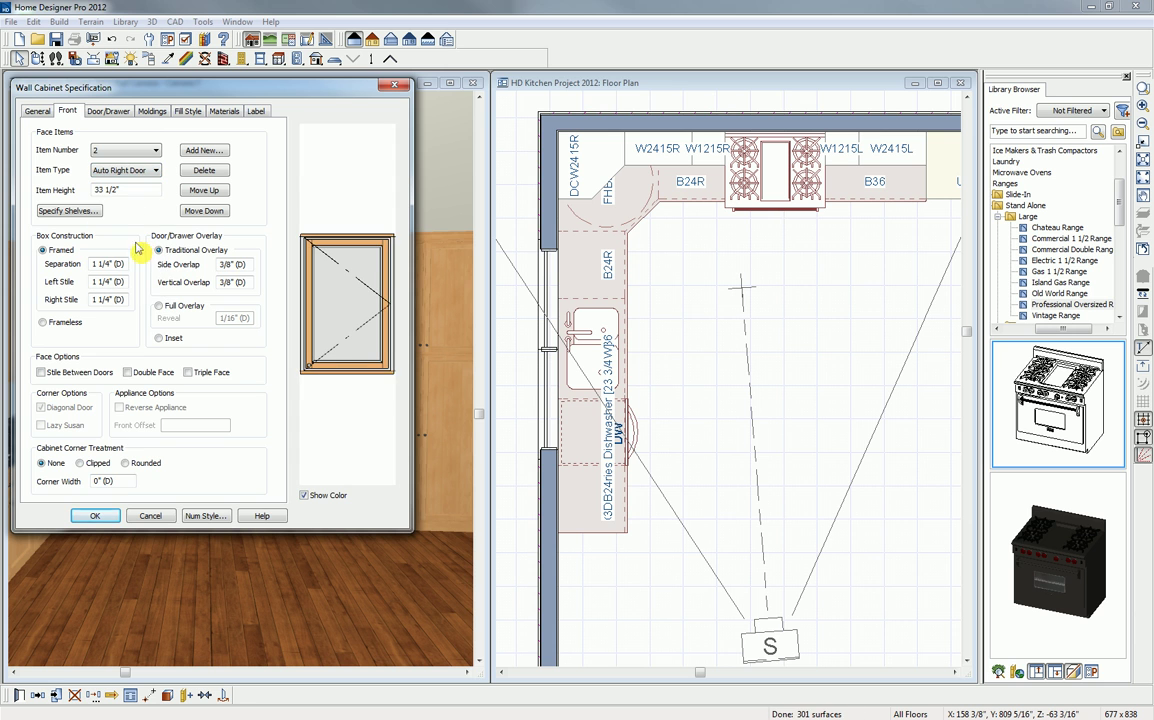
{"action": "left_click", "coordinate": [95, 516]}
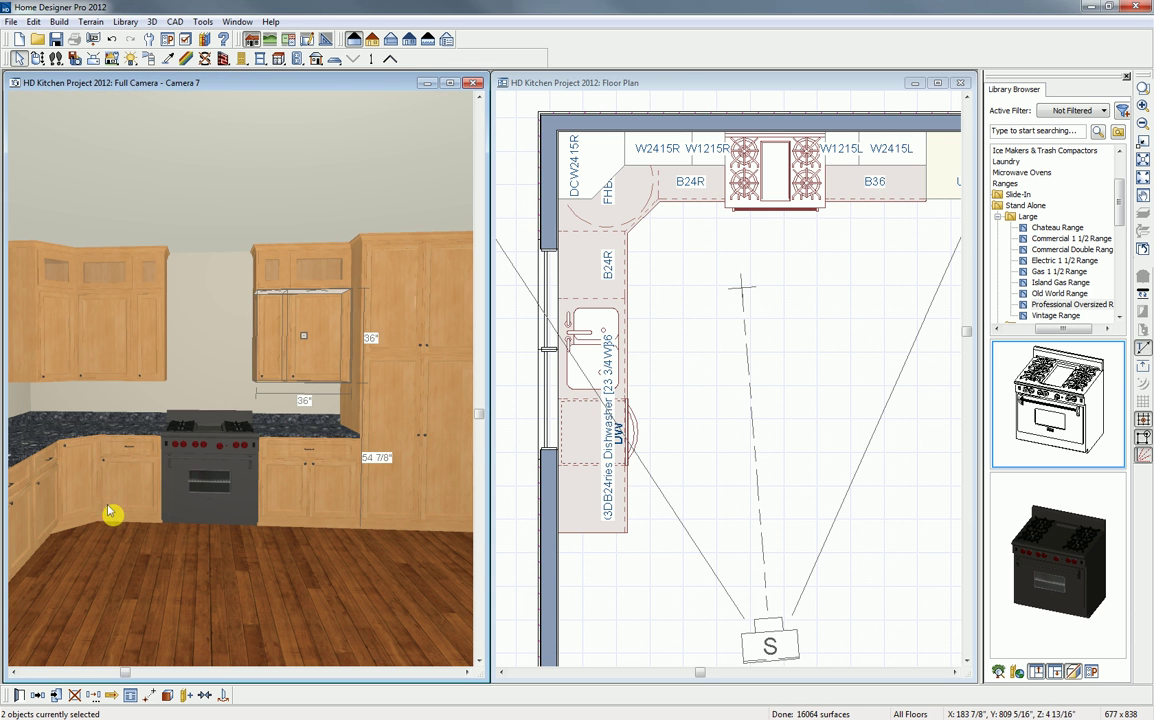
- Change the doors of the two lower wall cabinets between the corner cabinet and the range to Auto Left Door
{"action": "left_click", "coordinate": [148, 371]}
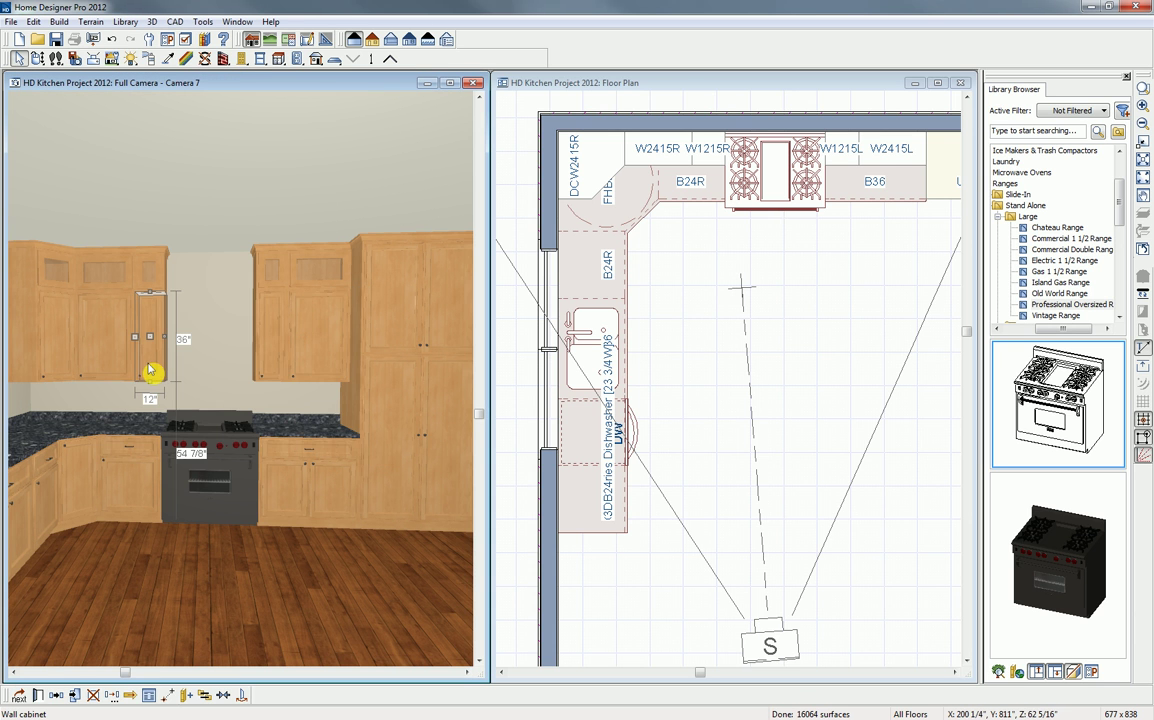
{"action": "left_click", "coordinate": [96, 358]}
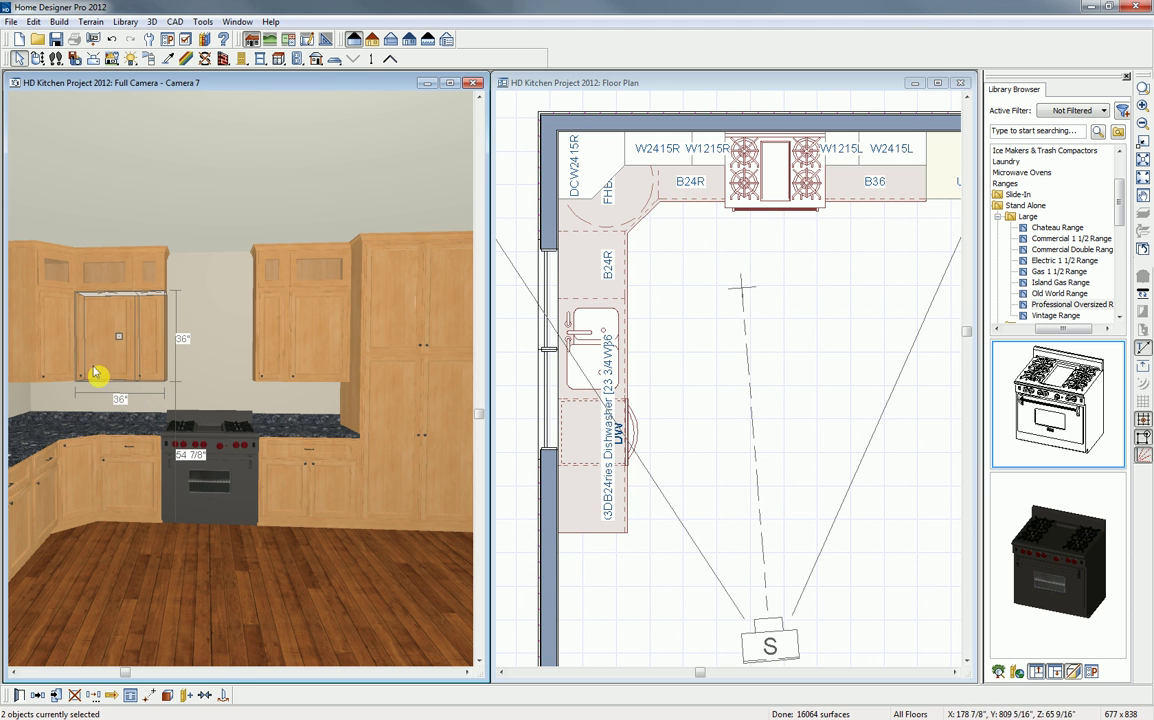
{"action": "left_click", "coordinate": [20, 695]}
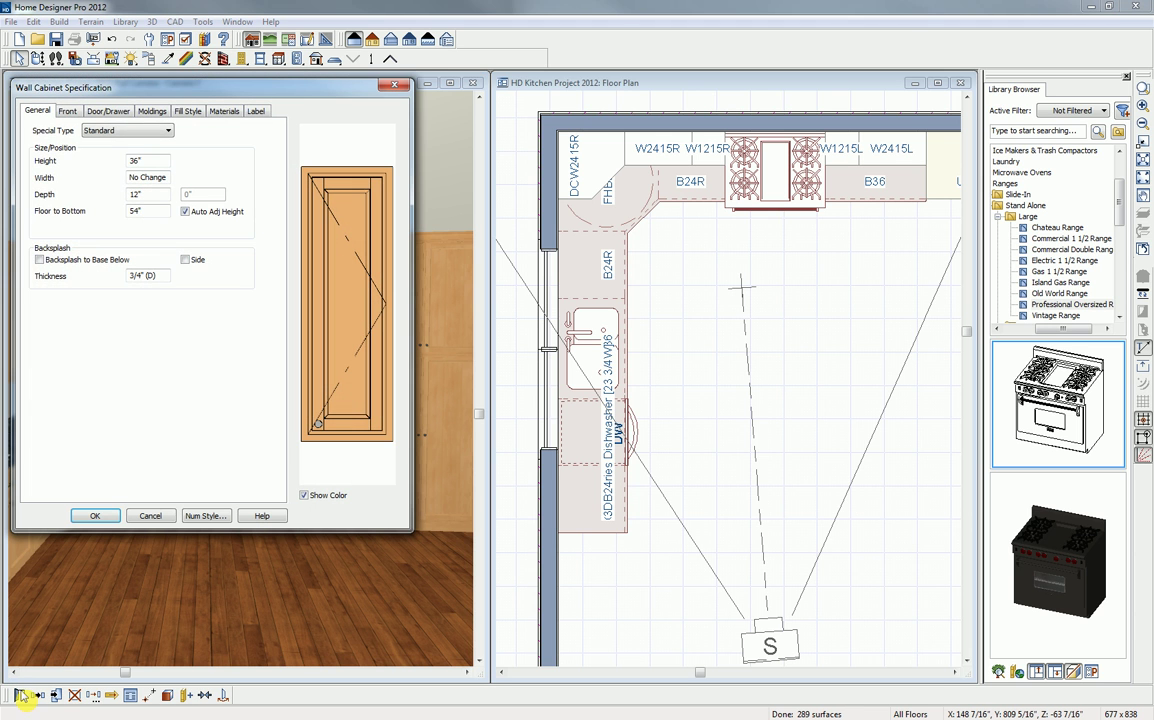
{"action": "left_click", "coordinate": [352, 350]}
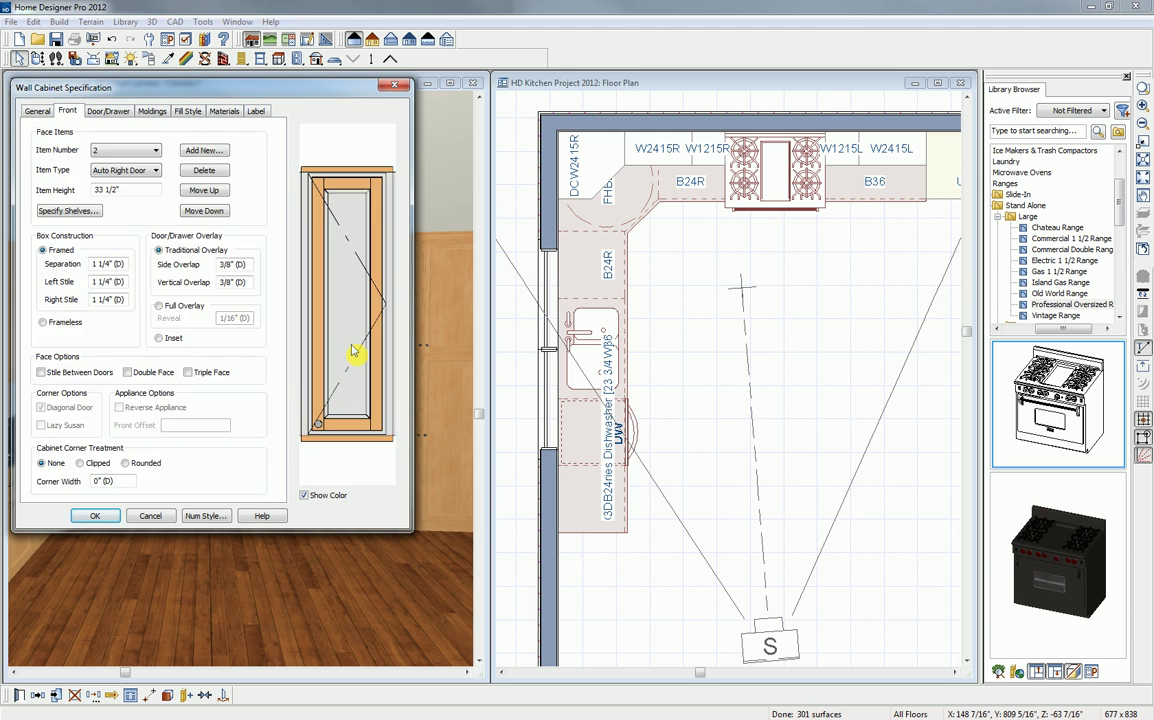
{"action": "left_click", "coordinate": [140, 170]}
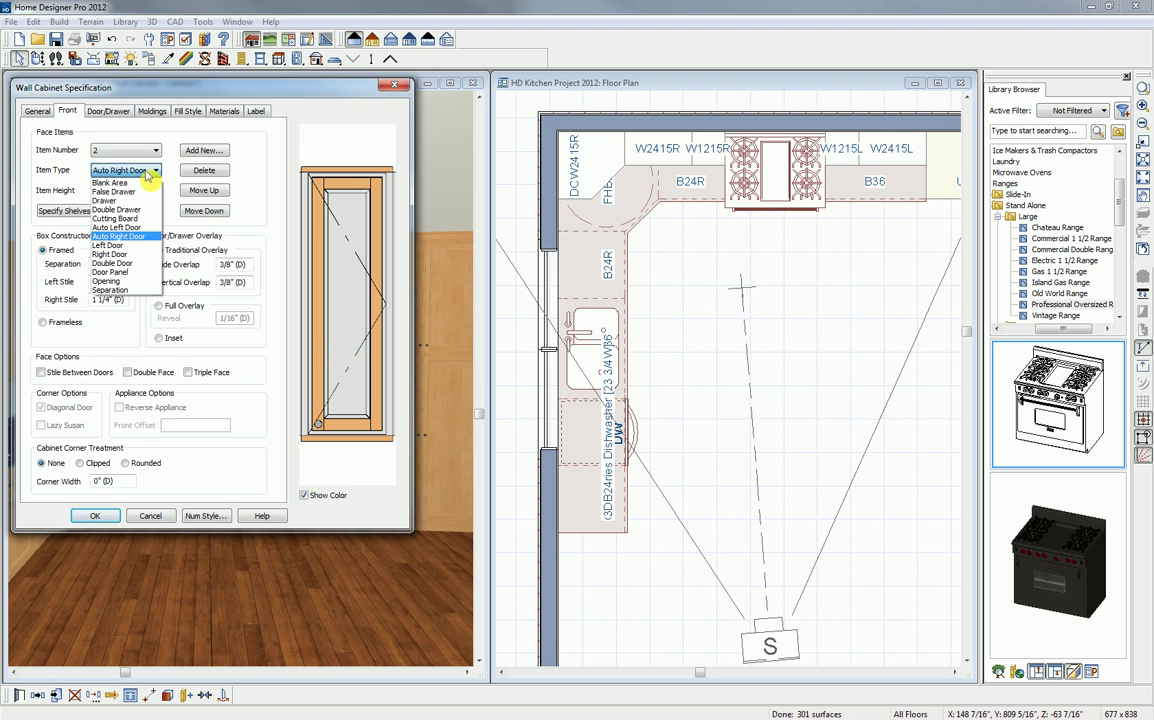
{"action": "left_click", "coordinate": [115, 227]}
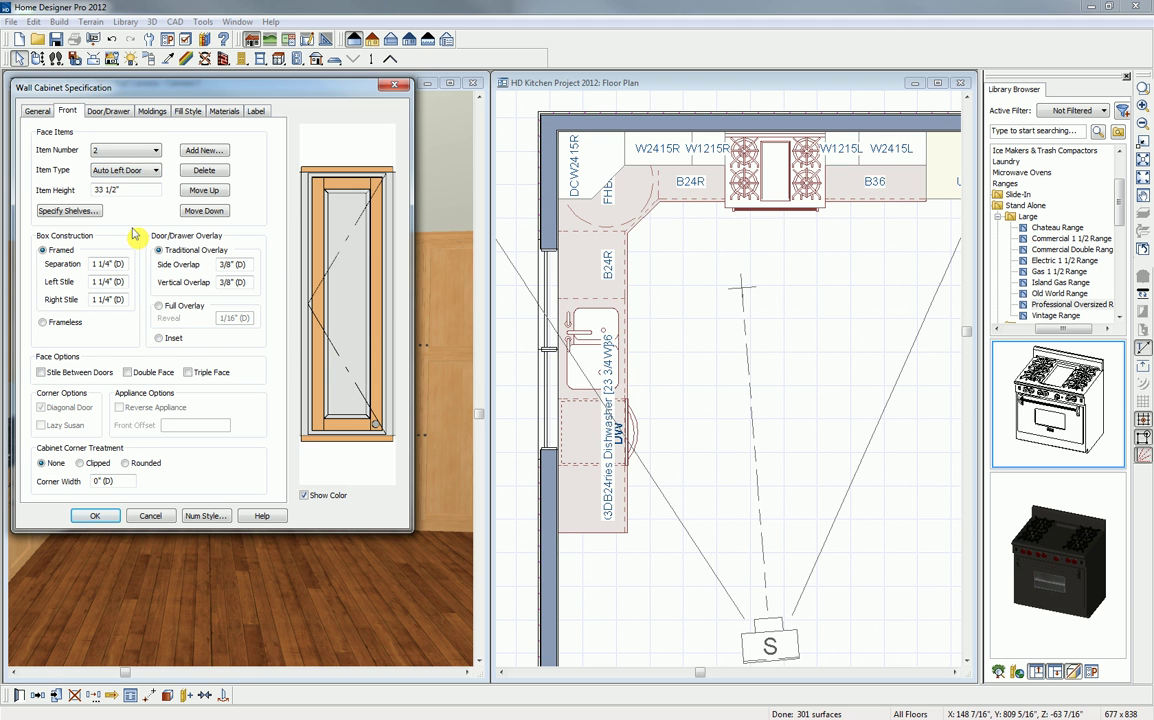
{"action": "left_click", "coordinate": [93, 516]}
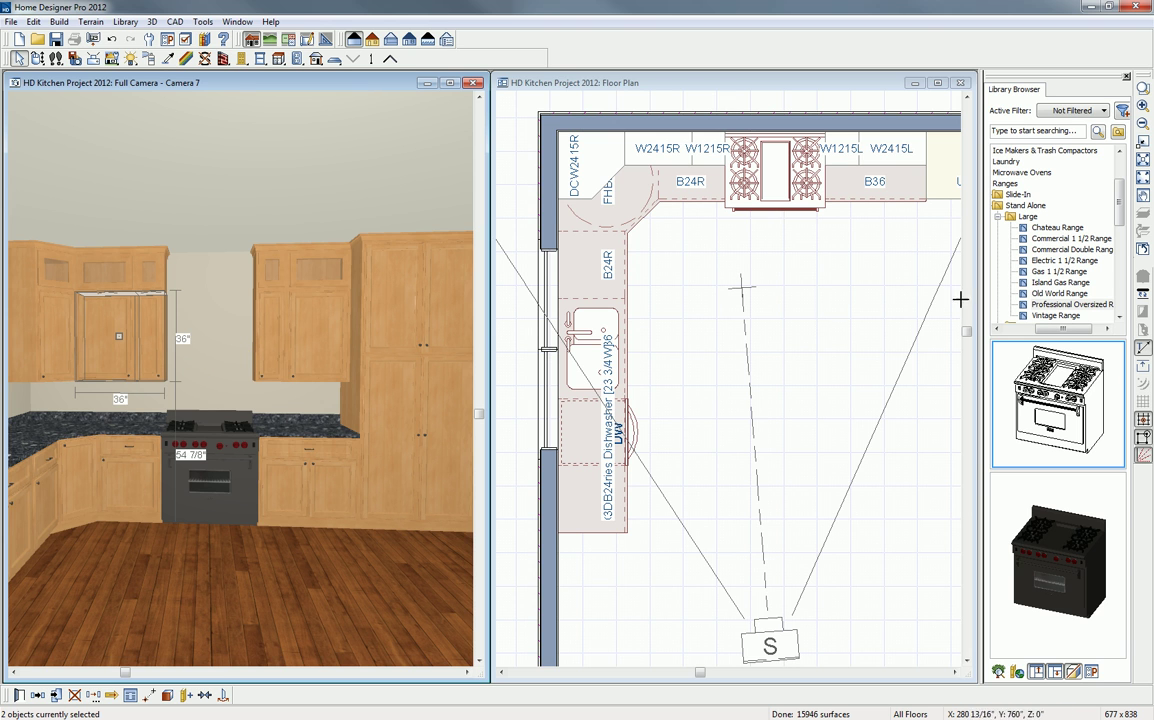
- Place the Glass Island Hood from the user catalog's kitchen folder on the wall above the range
{"action": "left_click", "coordinate": [998, 217]}
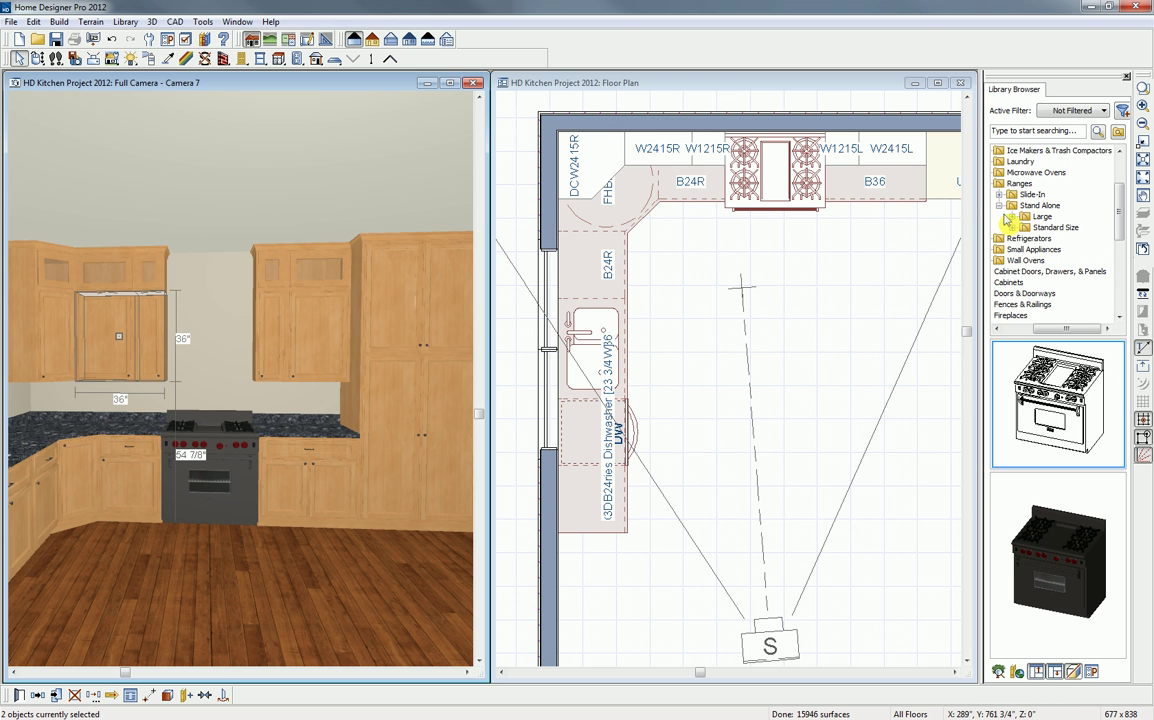
{"action": "left_click", "coordinate": [1001, 206]}
{"action": "left_click_drag", "start_coordinate": [1041, 330], "coordinate": [1017, 333]}
{"action": "left_click", "coordinate": [1035, 184]}
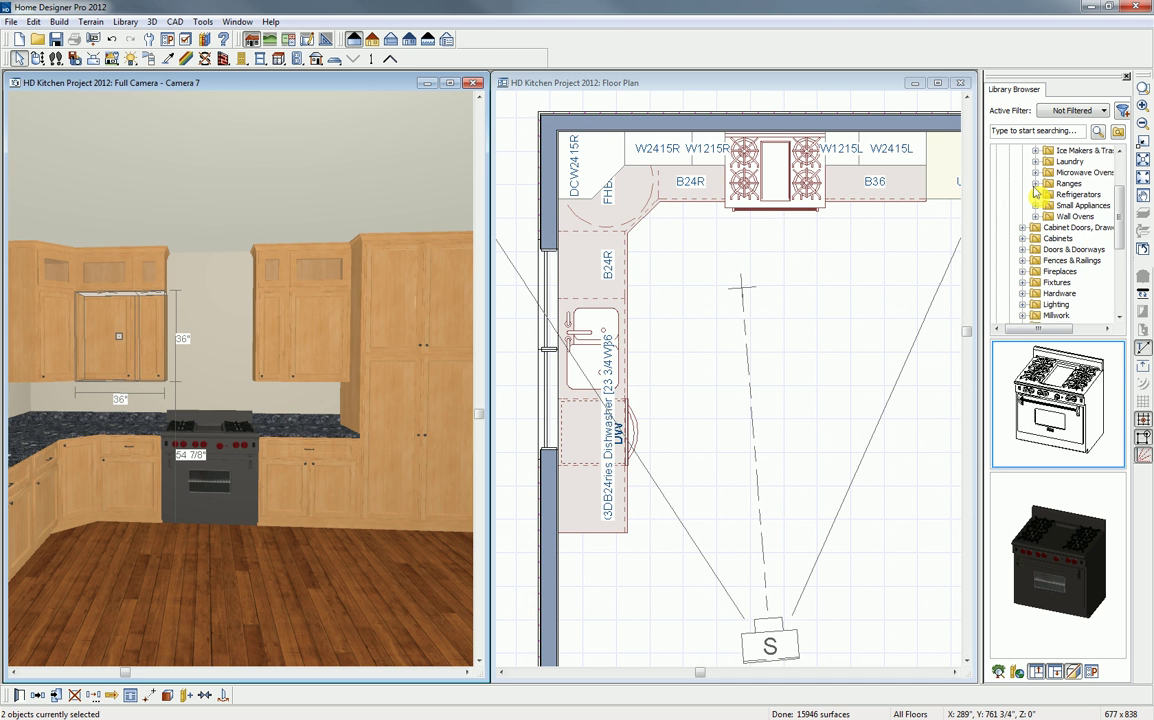
{"action": "left_click_drag", "start_coordinate": [1124, 221], "coordinate": [1120, 158]}
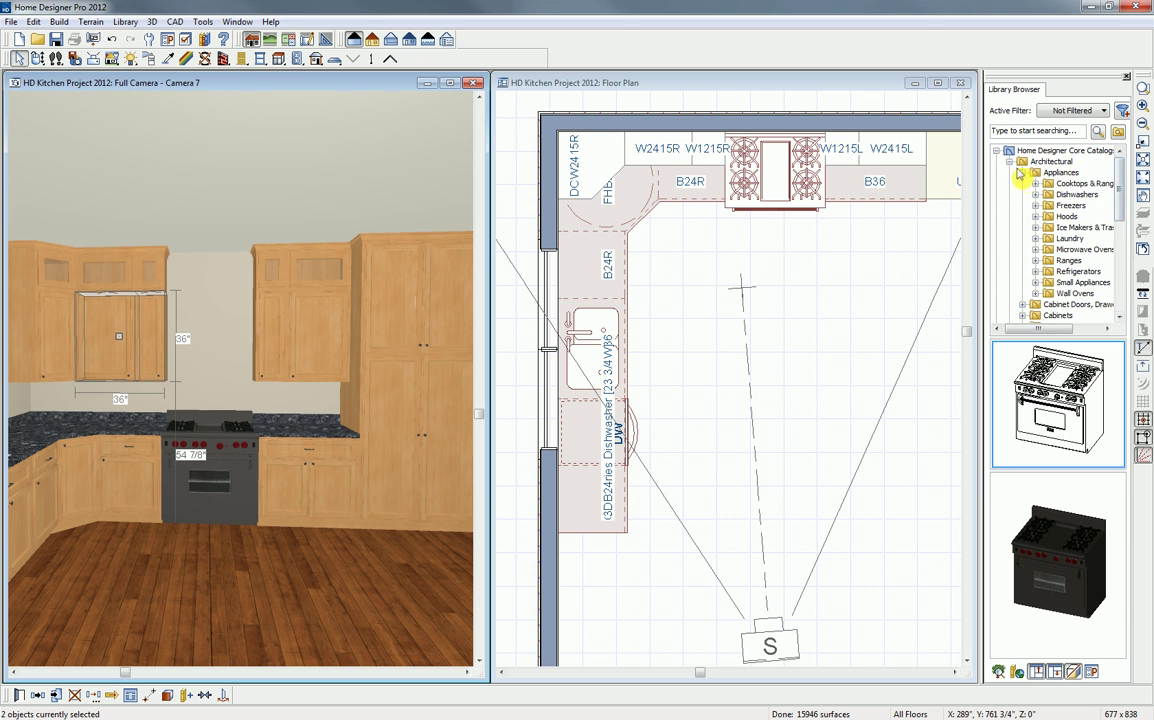
{"action": "left_click", "coordinate": [1023, 173]}
{"action": "left_click", "coordinate": [1011, 162]}
{"action": "left_click", "coordinate": [998, 151]}
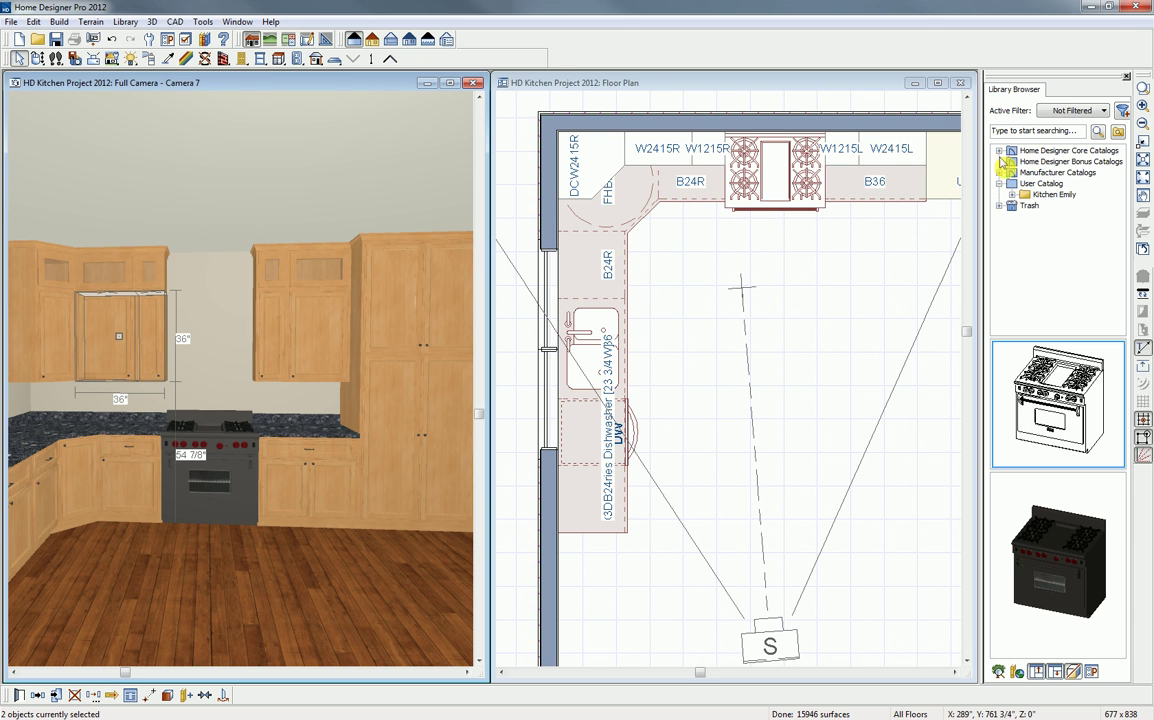
{"action": "left_click", "coordinate": [1013, 196]}
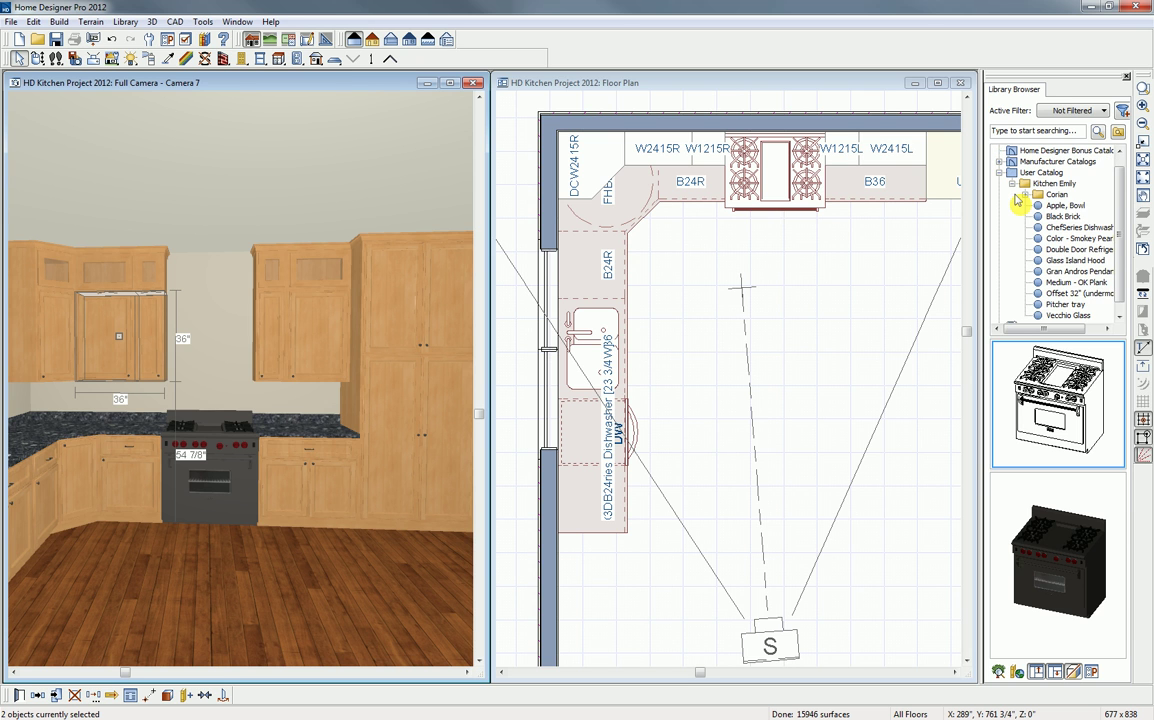
{"action": "left_click", "coordinate": [1076, 262]}
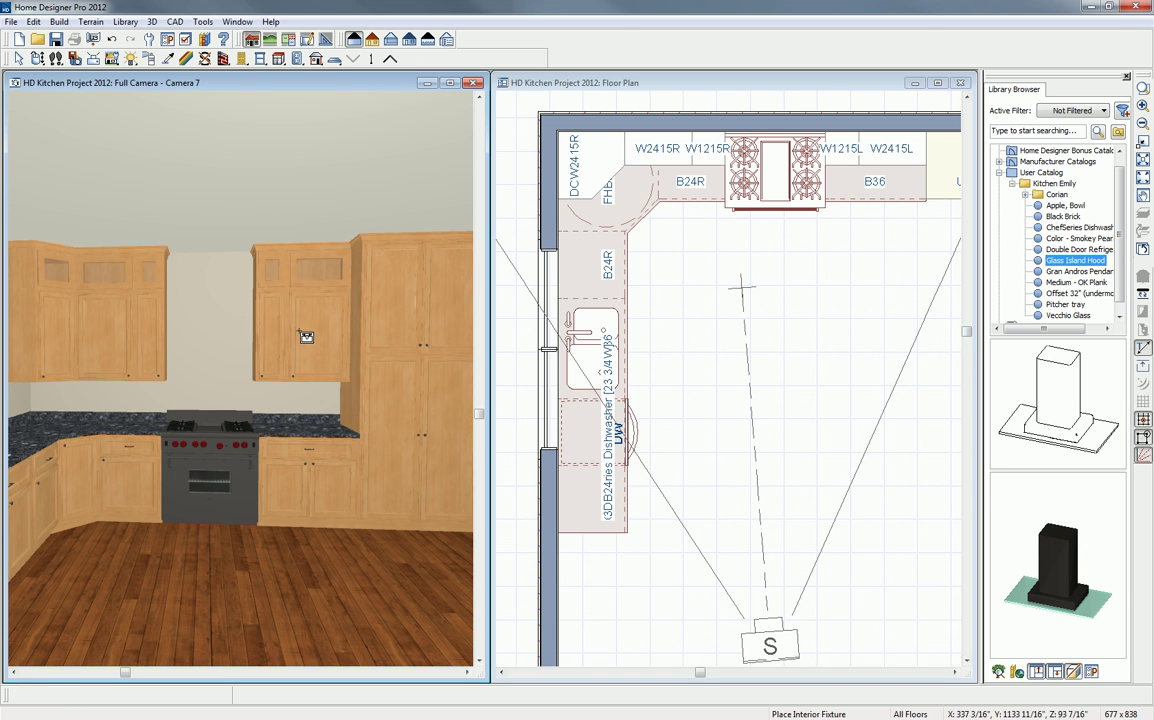
{"action": "left_click", "coordinate": [217, 346]}
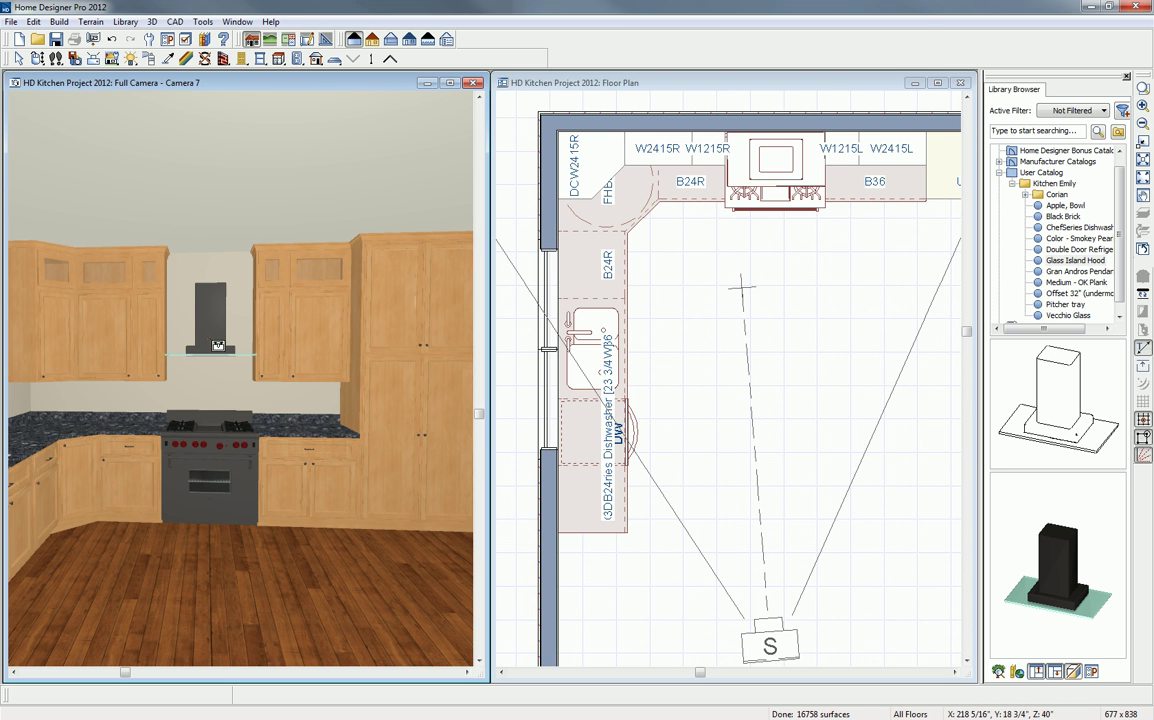
- Stretch the hood upward to about 43 5/8" high and center it on the range
{"action": "left_click", "coordinate": [217, 346]}
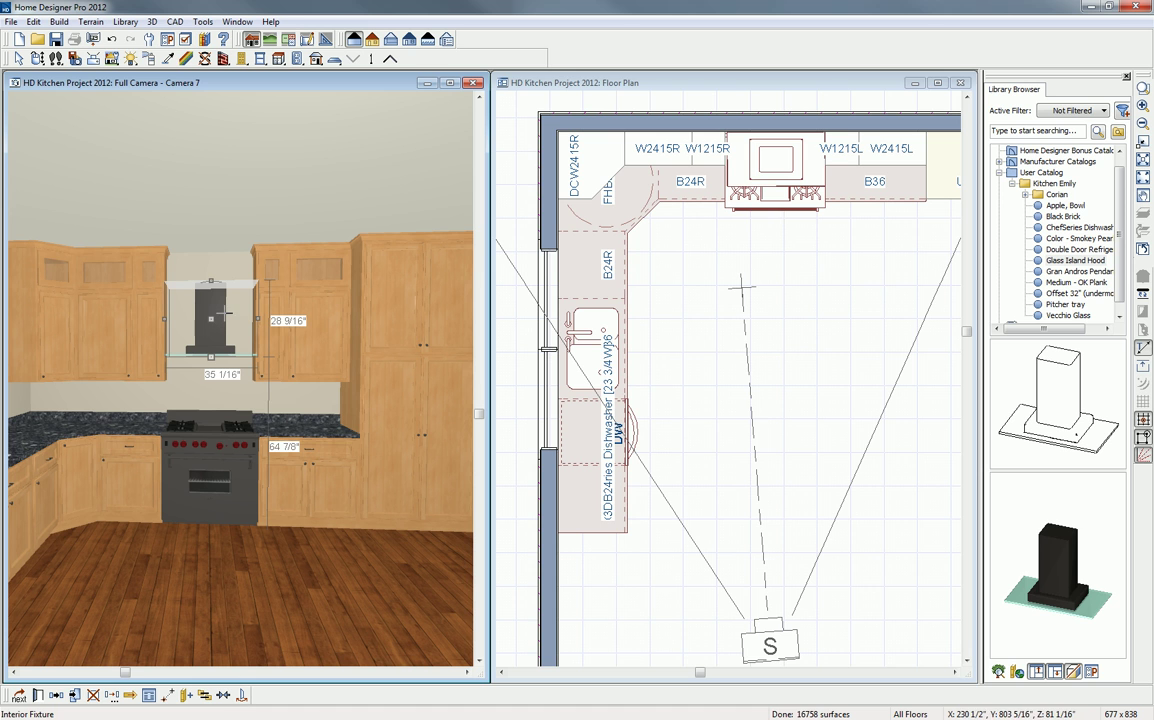
{"action": "left_click_drag", "start_coordinate": [211, 282], "coordinate": [214, 233]}
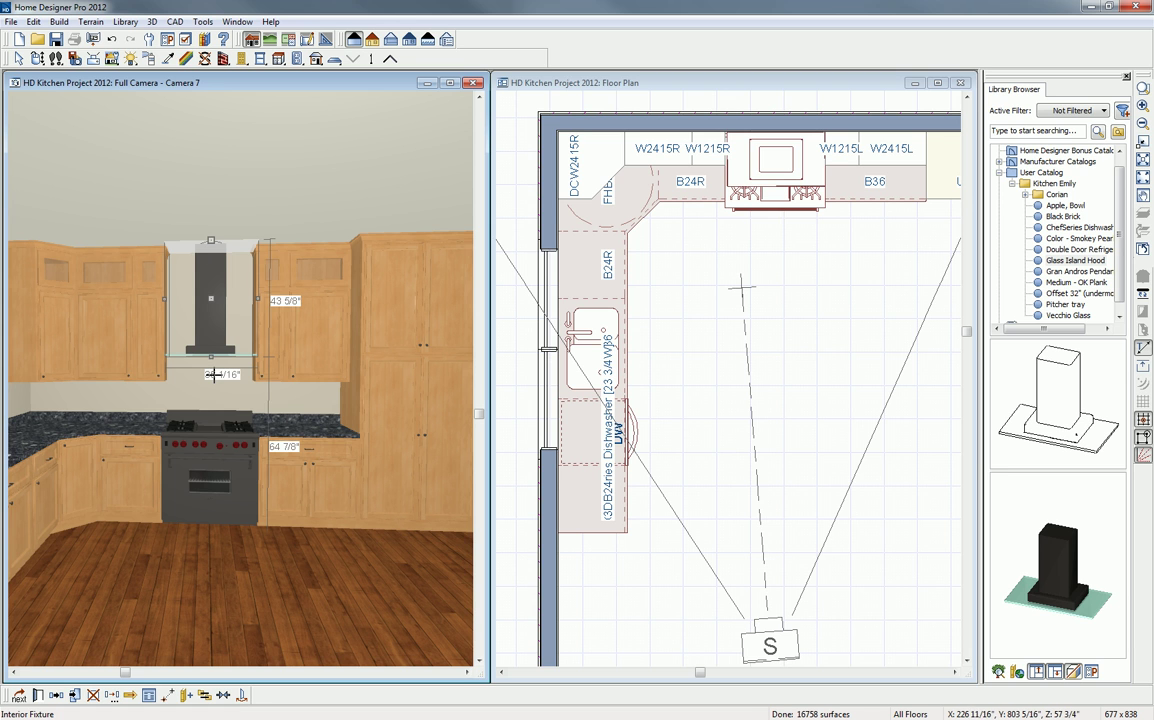
{"action": "left_click", "coordinate": [224, 695]}
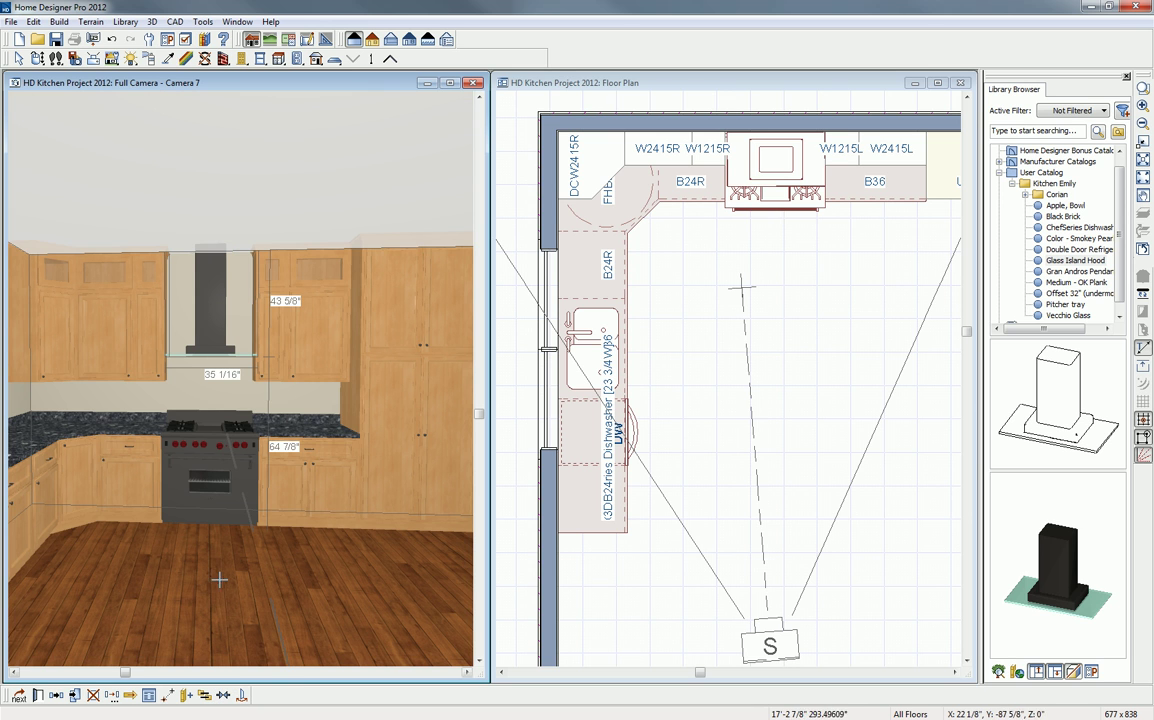
{"action": "left_click", "coordinate": [208, 440]}
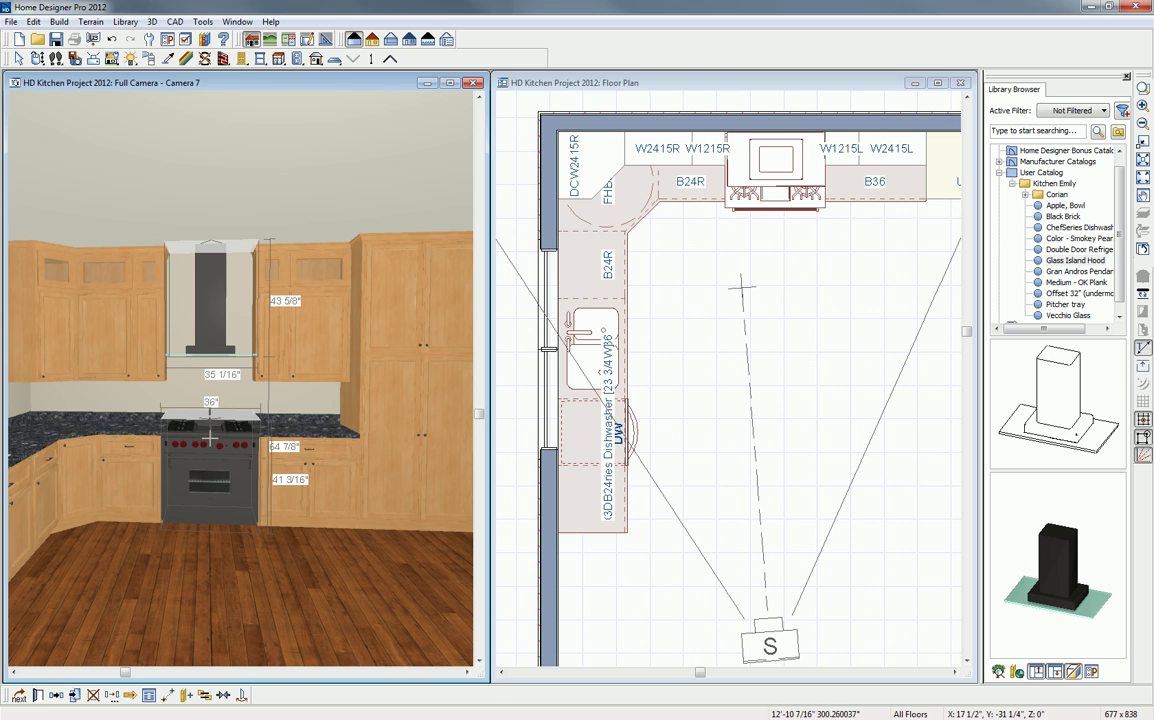
{"action": "key", "text": "Tab"}
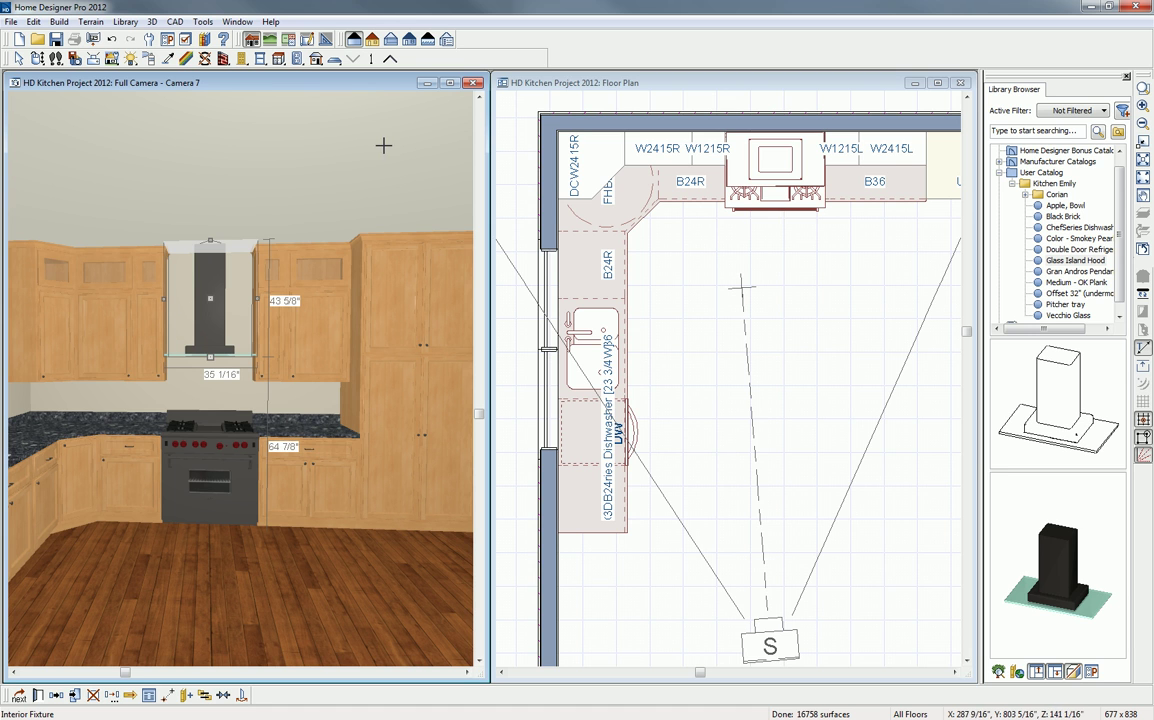
- Close the camera view and maximize the floor plan
{"action": "left_click", "coordinate": [476, 84]}
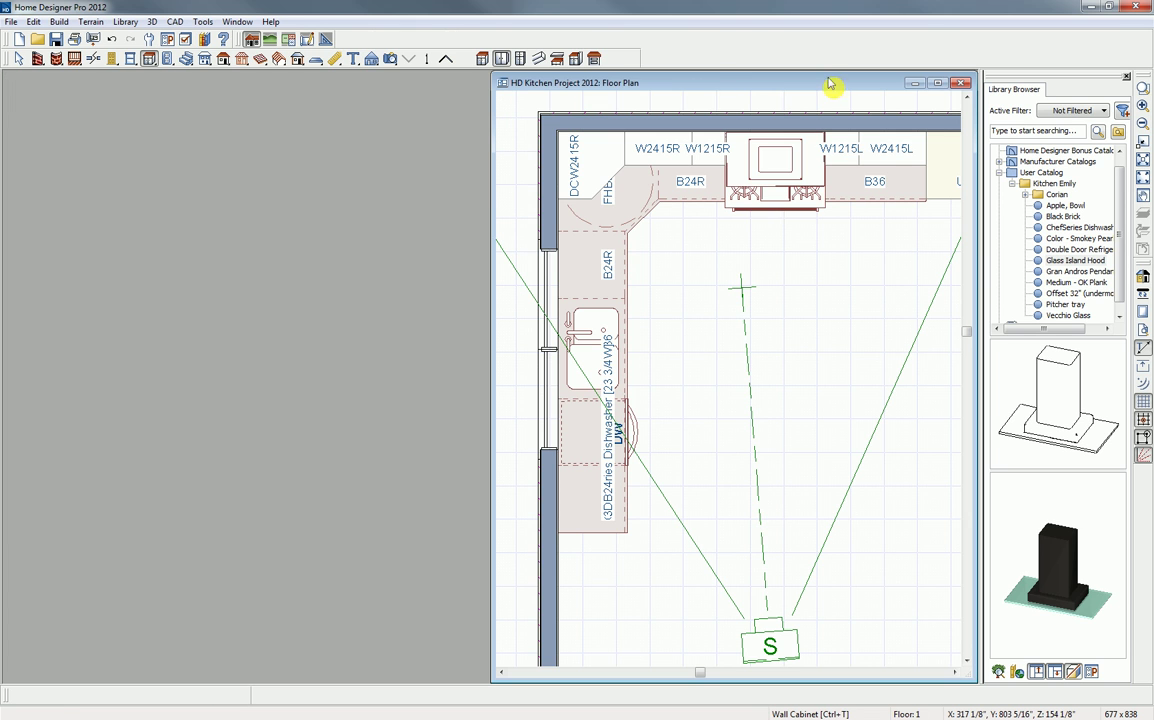
{"action": "left_click", "coordinate": [938, 84]}
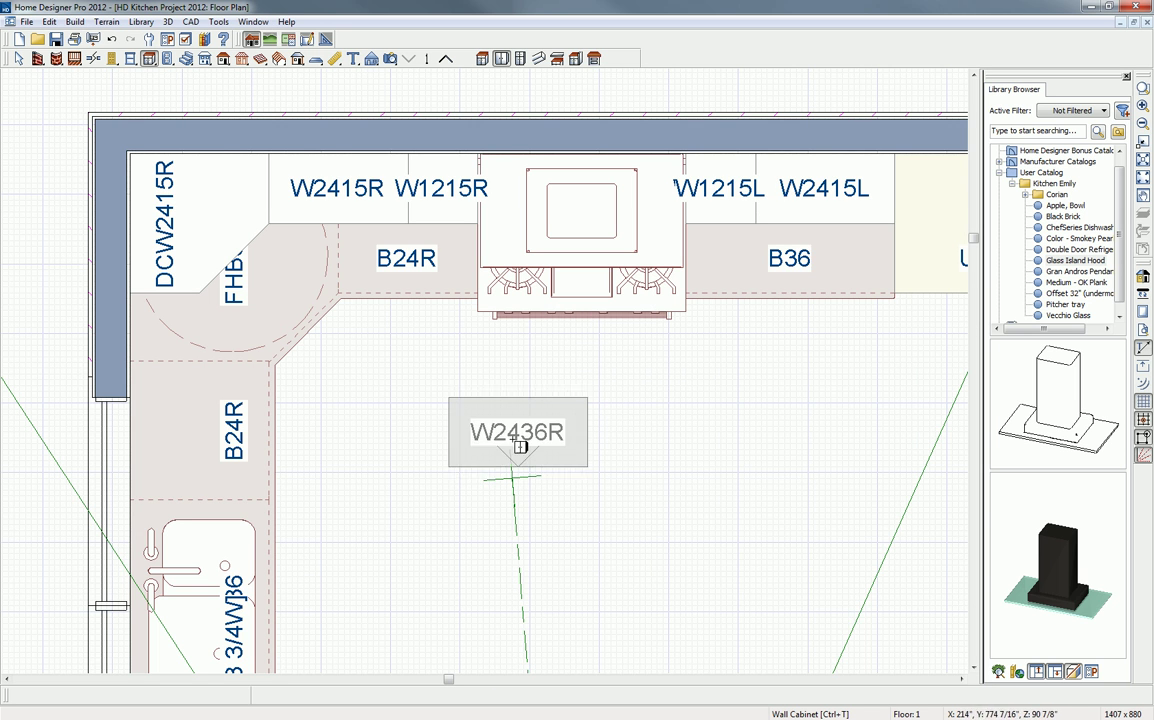
- Delete the camera symbol from the floor plan
{"action": "scroll", "coordinate": [497, 456], "scroll_direction": "down", "scroll_amount": 3}
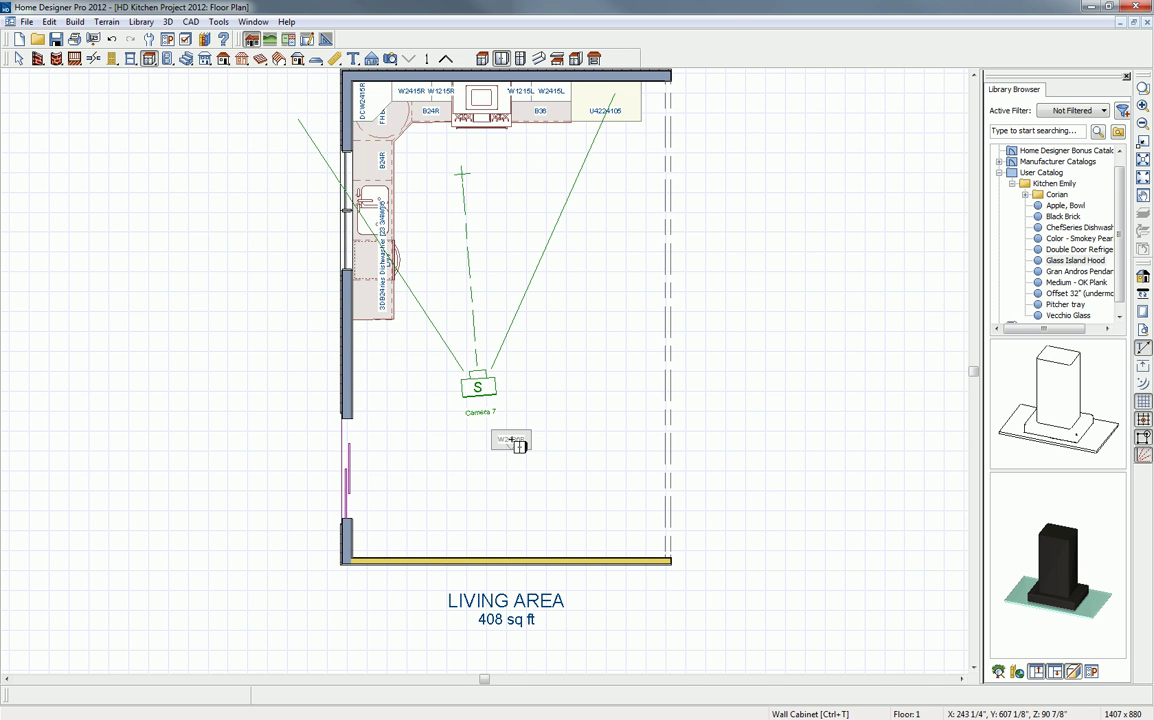
{"action": "key", "text": "space"}
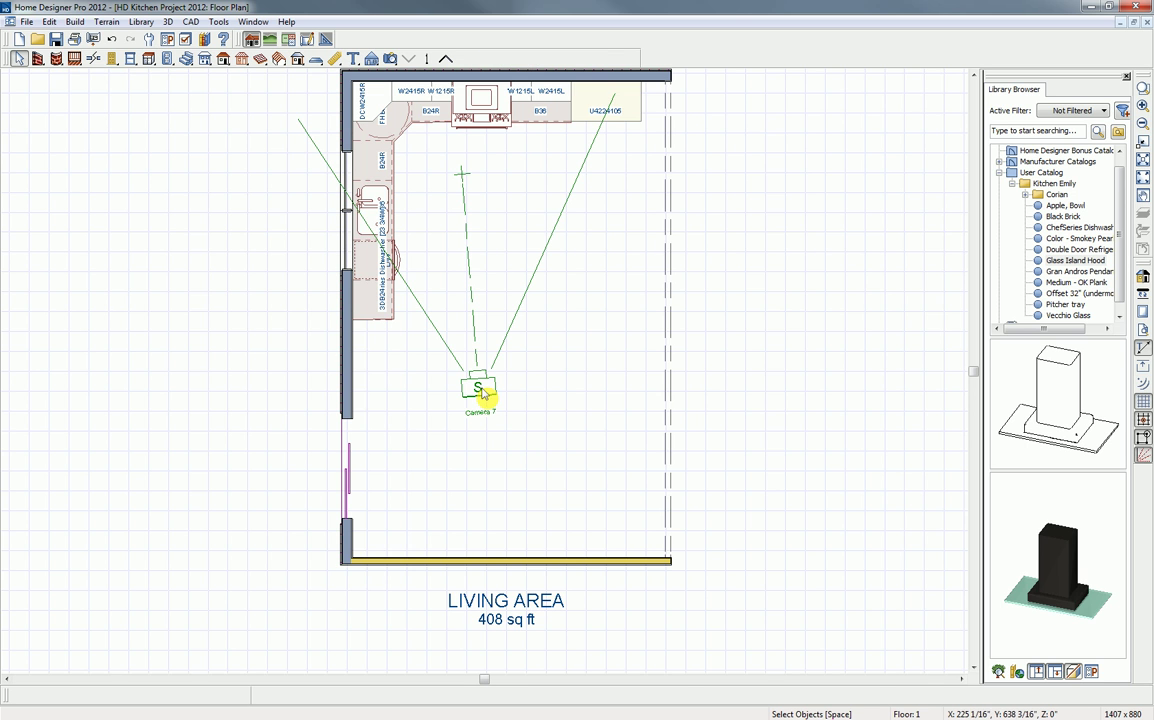
{"action": "left_click", "coordinate": [490, 396]}
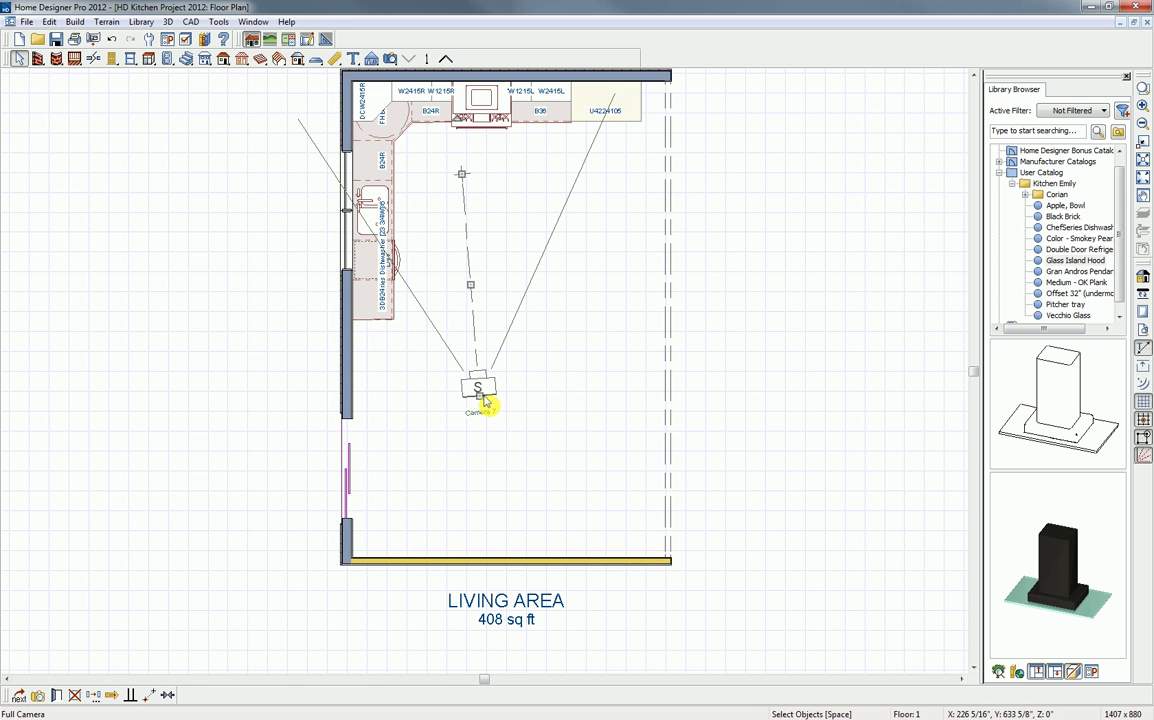
{"action": "key", "text": "Delete"}
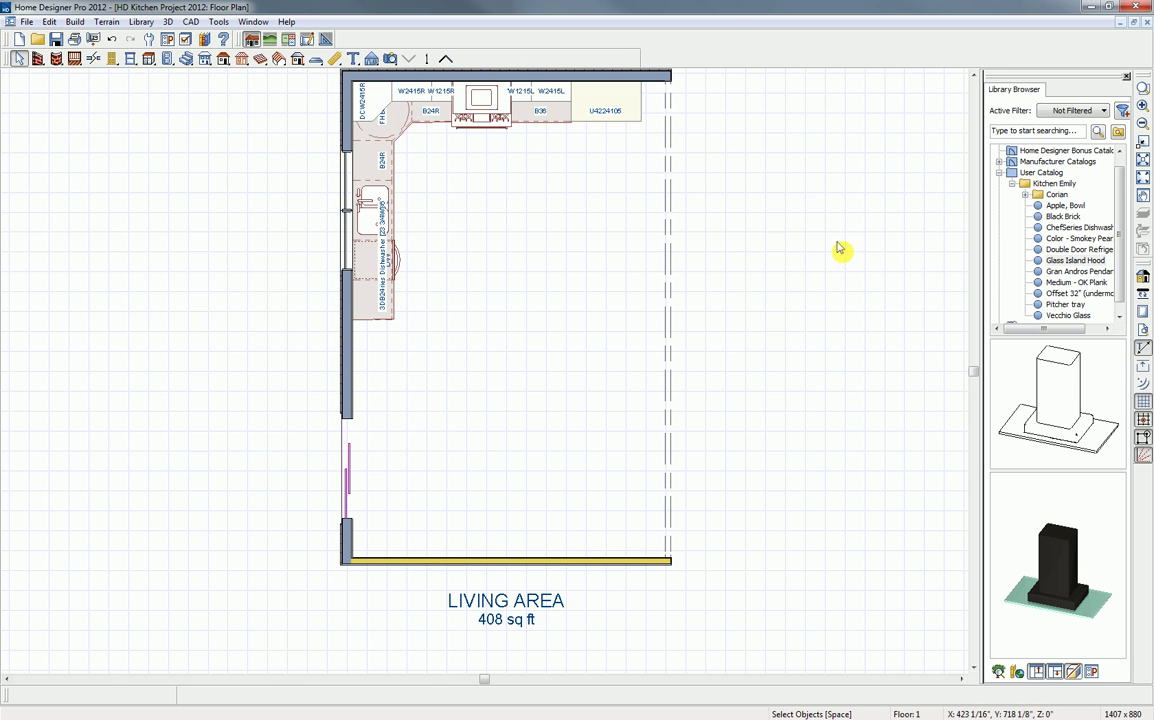
- Place a cabinet partition against the left wall, just below the end of the sink-side base cabinet run
{"action": "left_click", "coordinate": [1143, 90]}
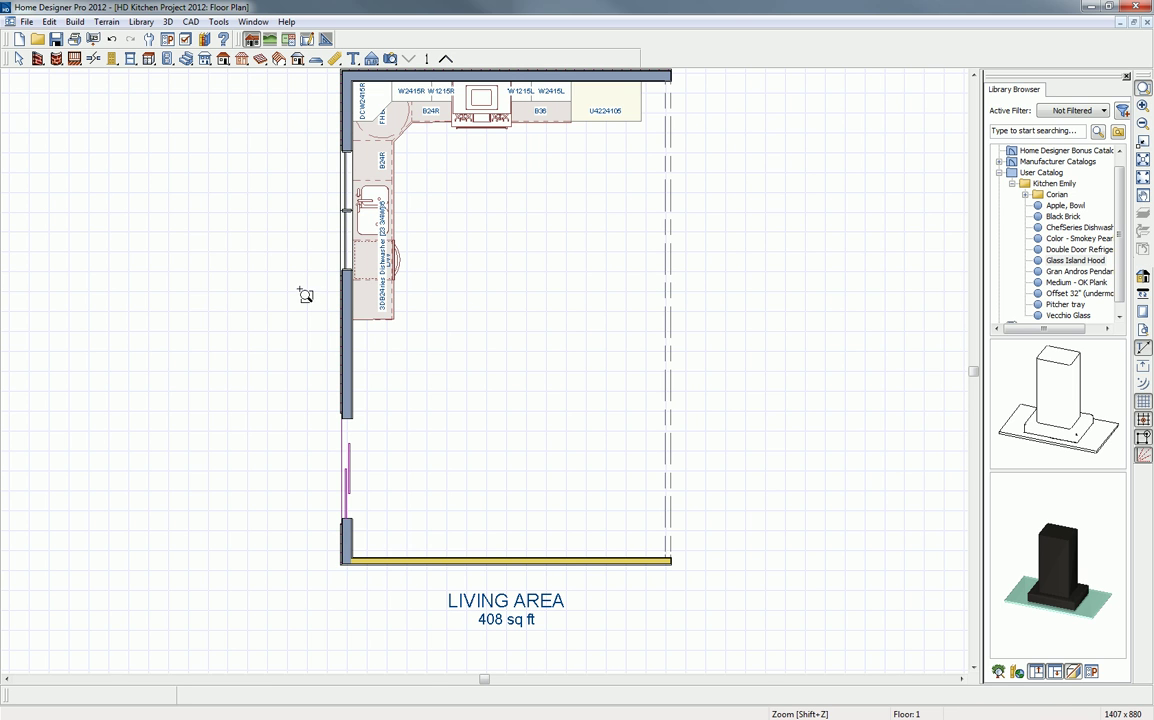
{"action": "left_click_drag", "start_coordinate": [285, 291], "coordinate": [470, 440]}
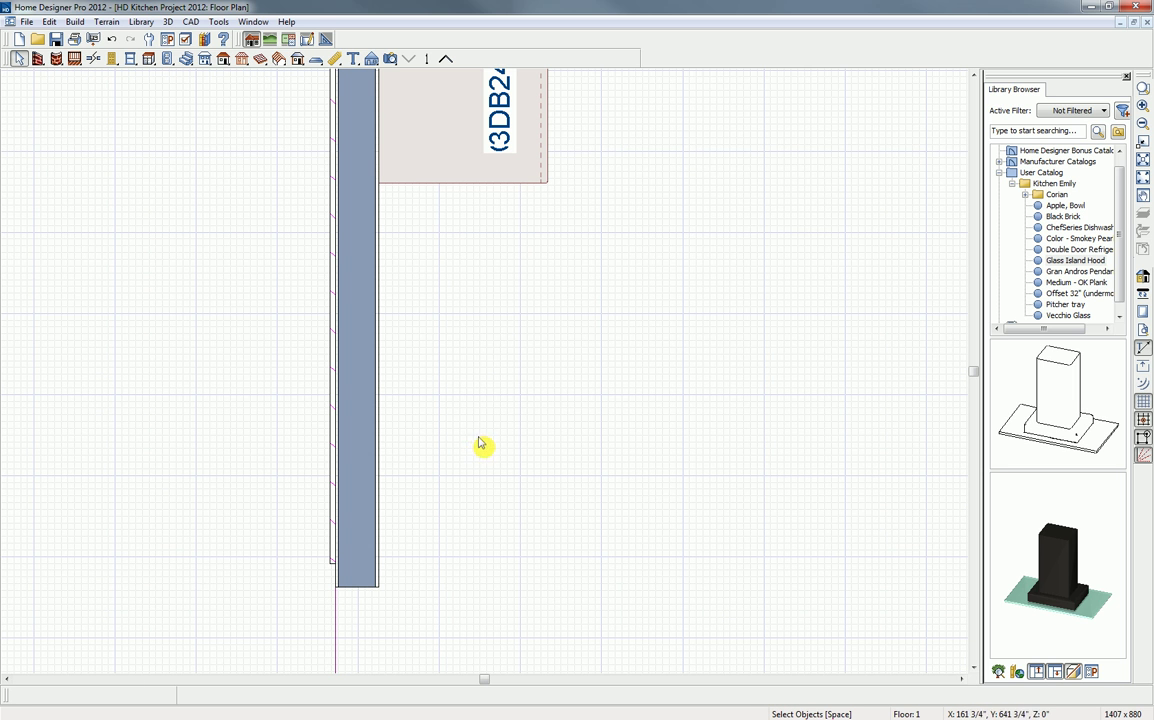
{"action": "left_click", "coordinate": [253, 22]}
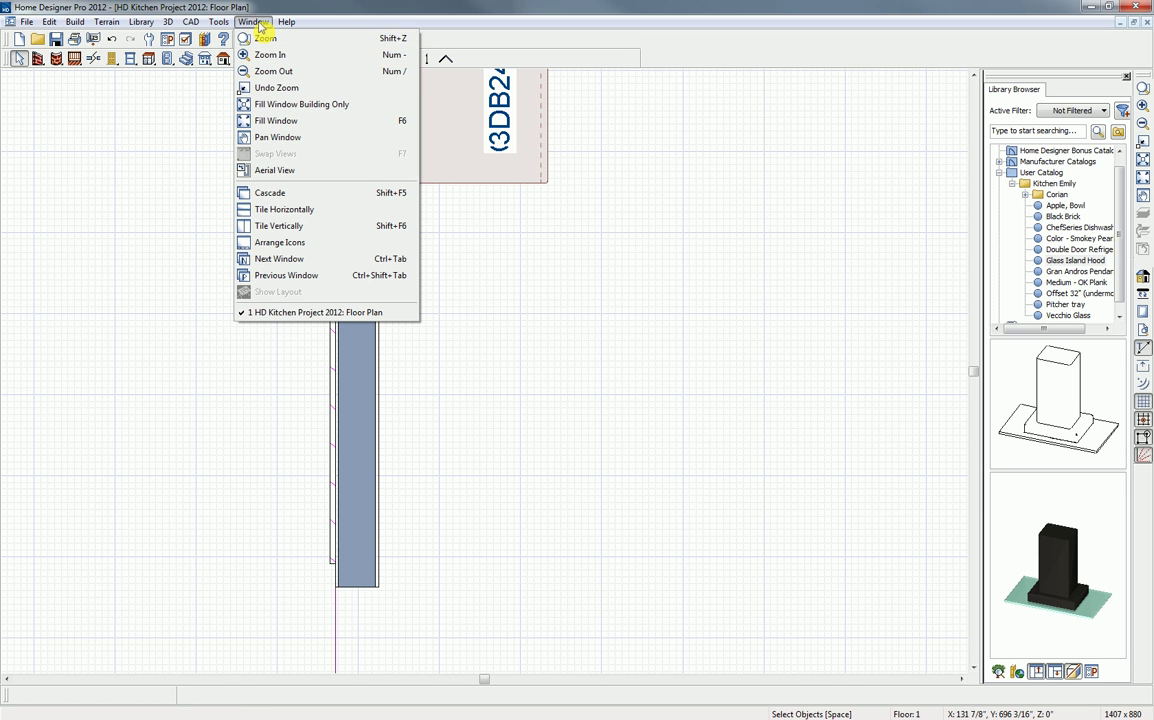
{"action": "left_click", "coordinate": [258, 23]}
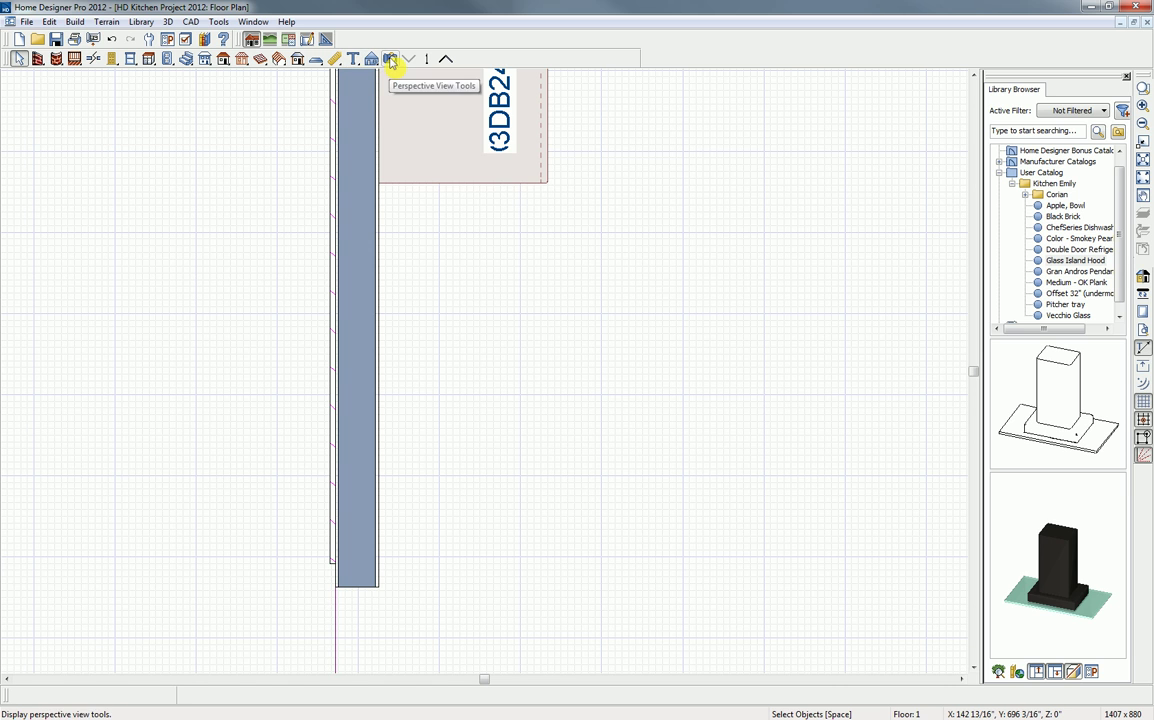
{"action": "left_click", "coordinate": [150, 60]}
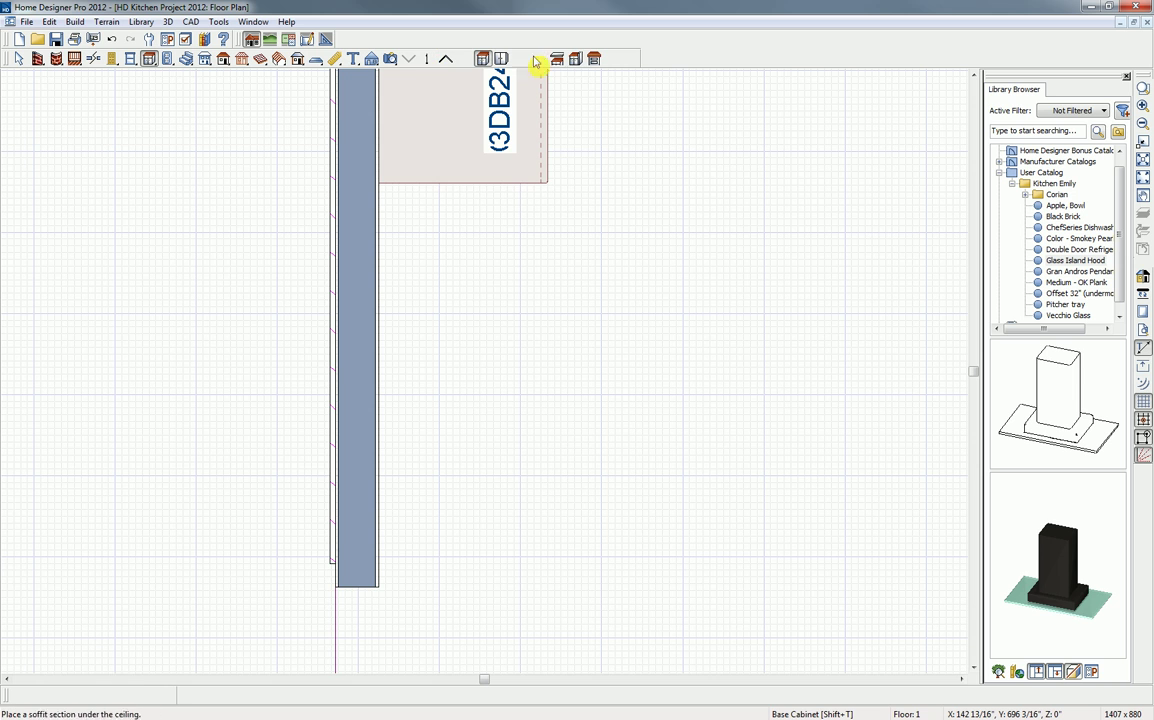
{"action": "left_click", "coordinate": [577, 60]}
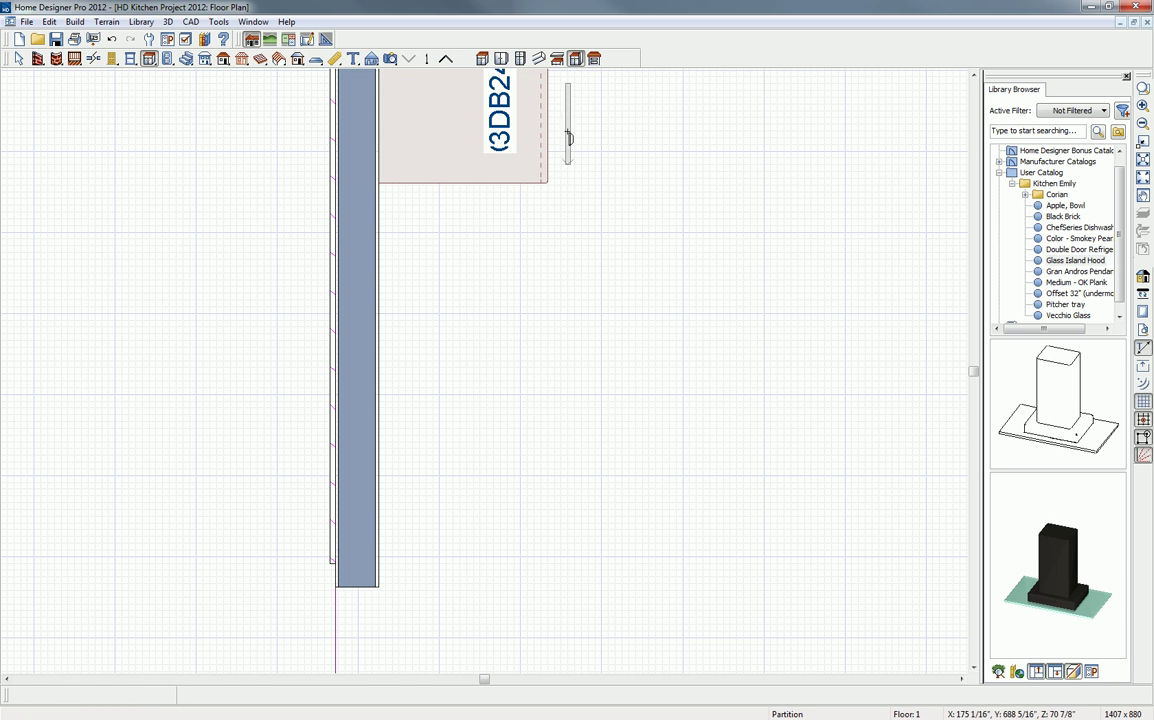
{"action": "left_click", "coordinate": [429, 252]}
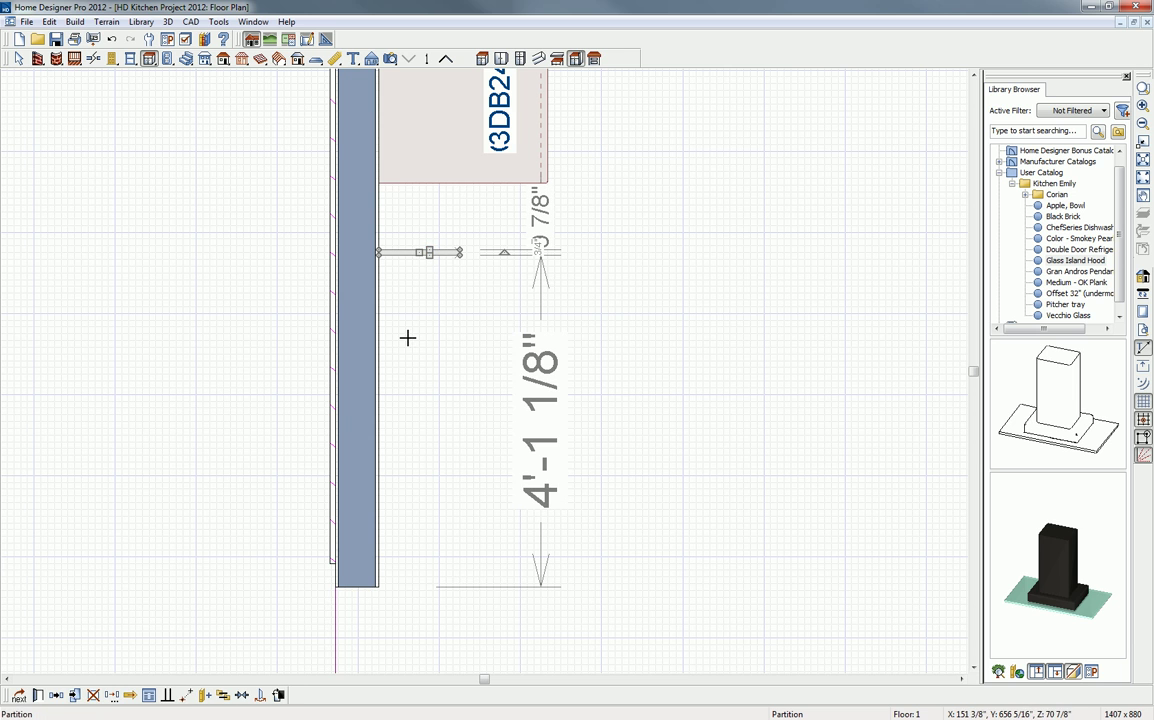
- Set the partition's height to 71 1/2" and its depth to 24"
{"action": "left_click", "coordinate": [37, 697]}
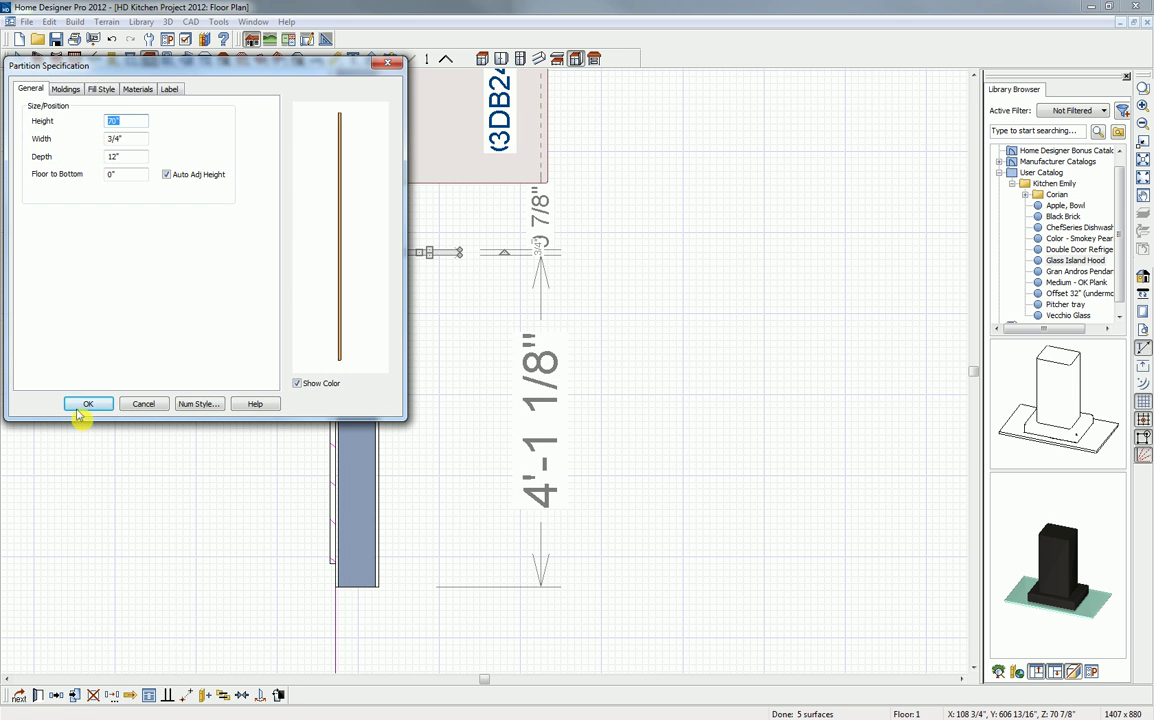
{"action": "type", "text": "7"}
{"action": "left_click", "coordinate": [88, 403]}
- Move the partition flush against the end base cabinet and copy it along the wall, leaving about 3'-5 1/8" between the two
{"action": "left_click_drag", "start_coordinate": [461, 252], "coordinate": [453, 185]}
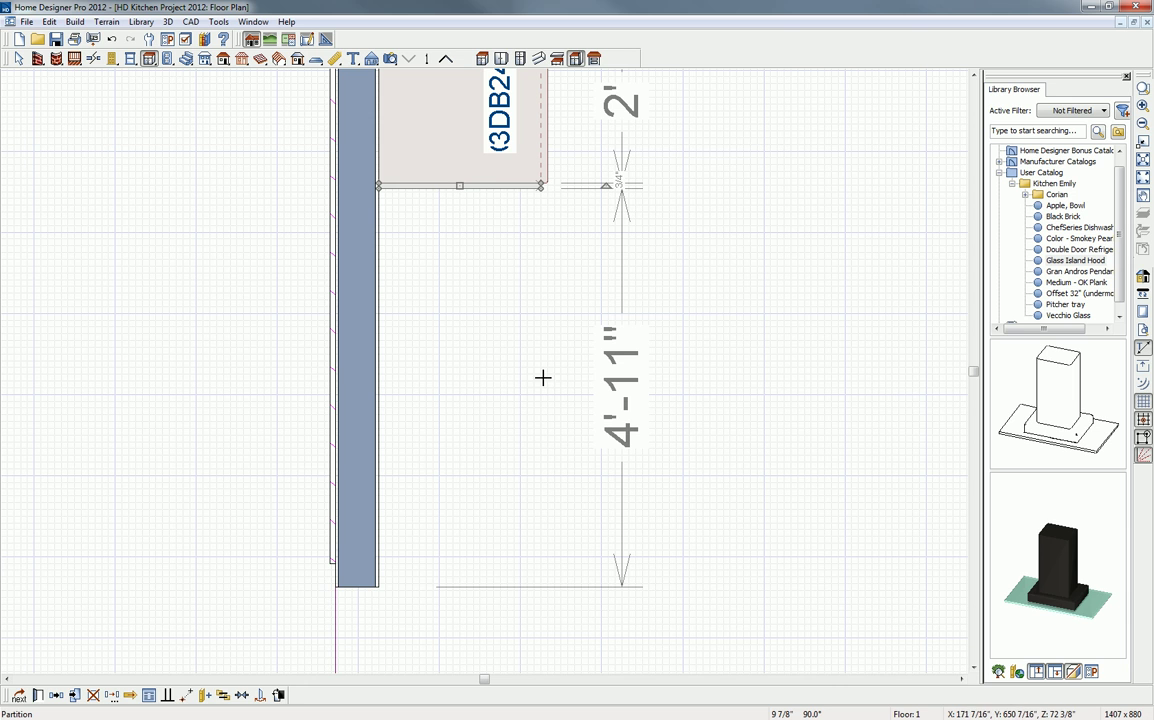
{"action": "left_click", "coordinate": [57, 697]}
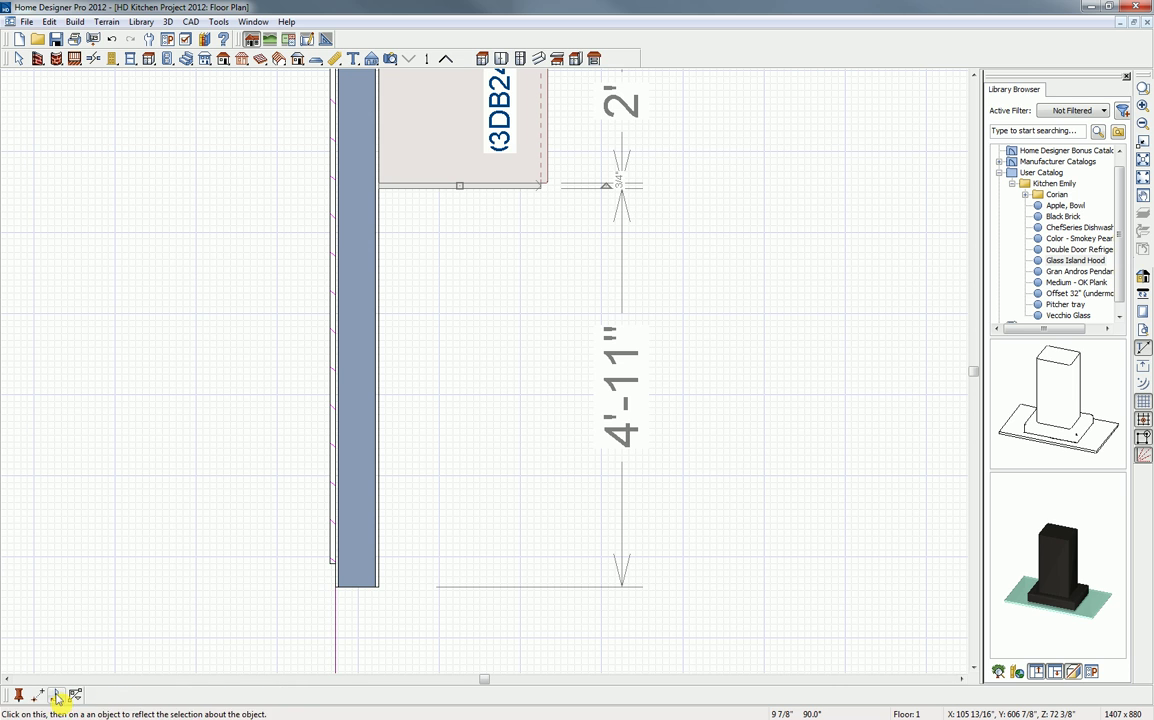
{"action": "left_click", "coordinate": [436, 470]}
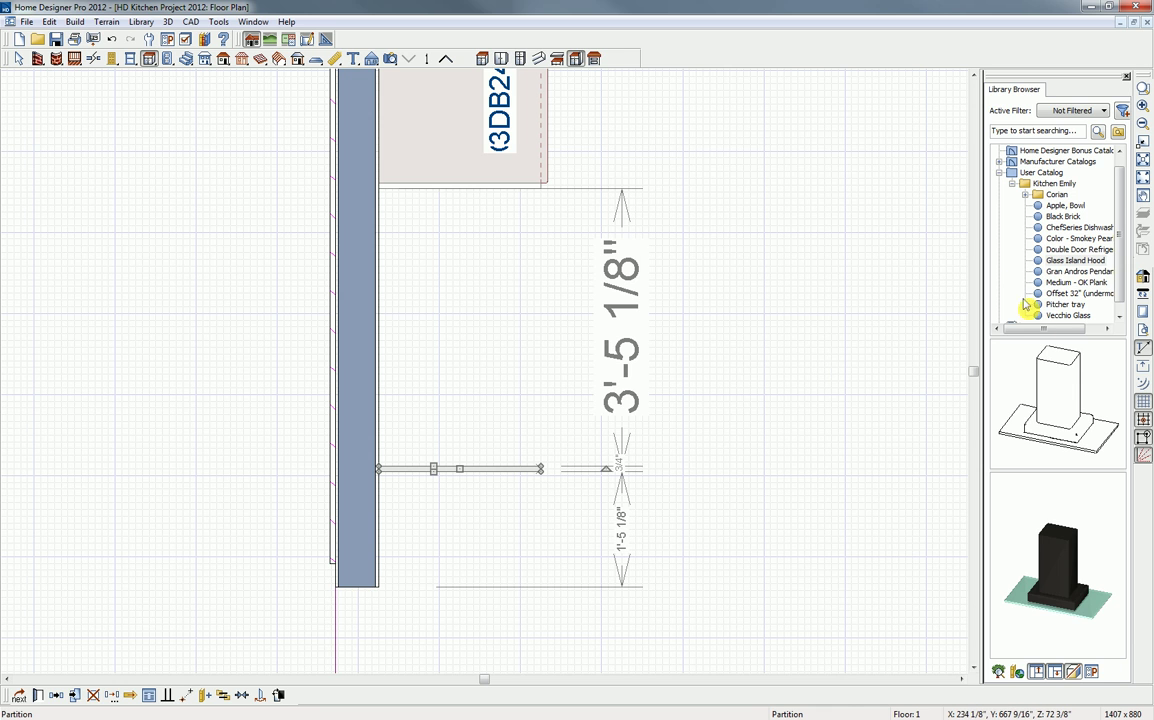
- Place the Double Door Refrigerator from the user catalog against the first partition and move the second partition flush against its other side
{"action": "left_click", "coordinate": [1077, 250]}
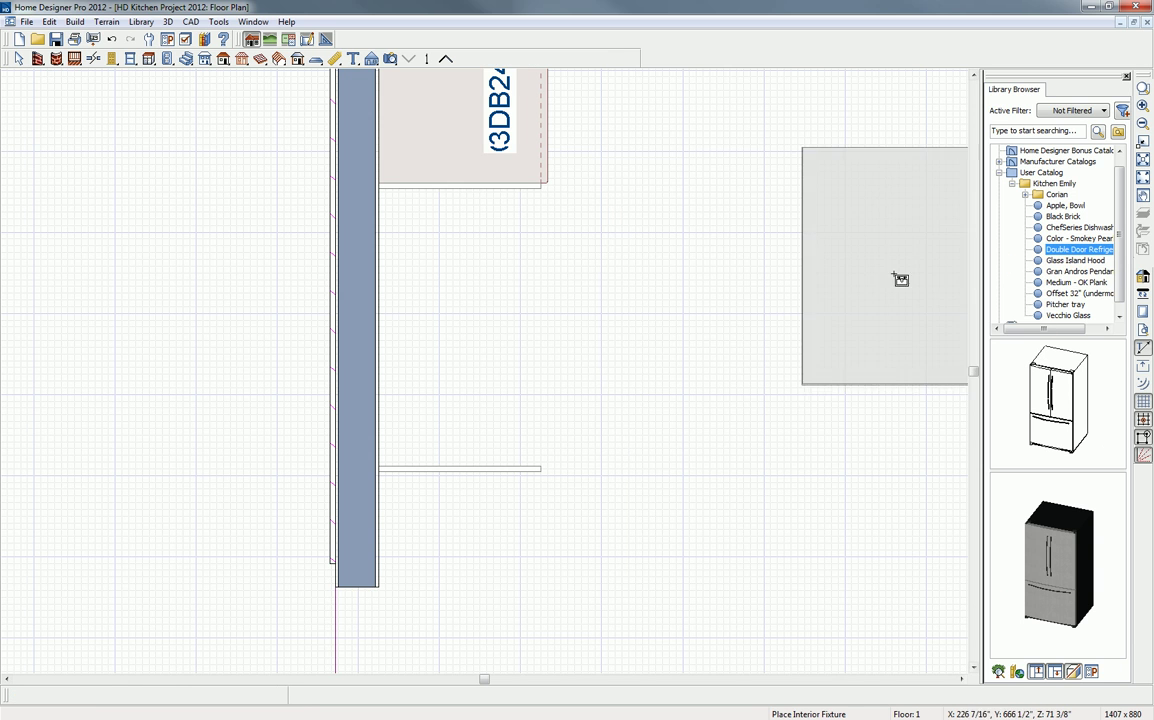
{"action": "left_click", "coordinate": [509, 325]}
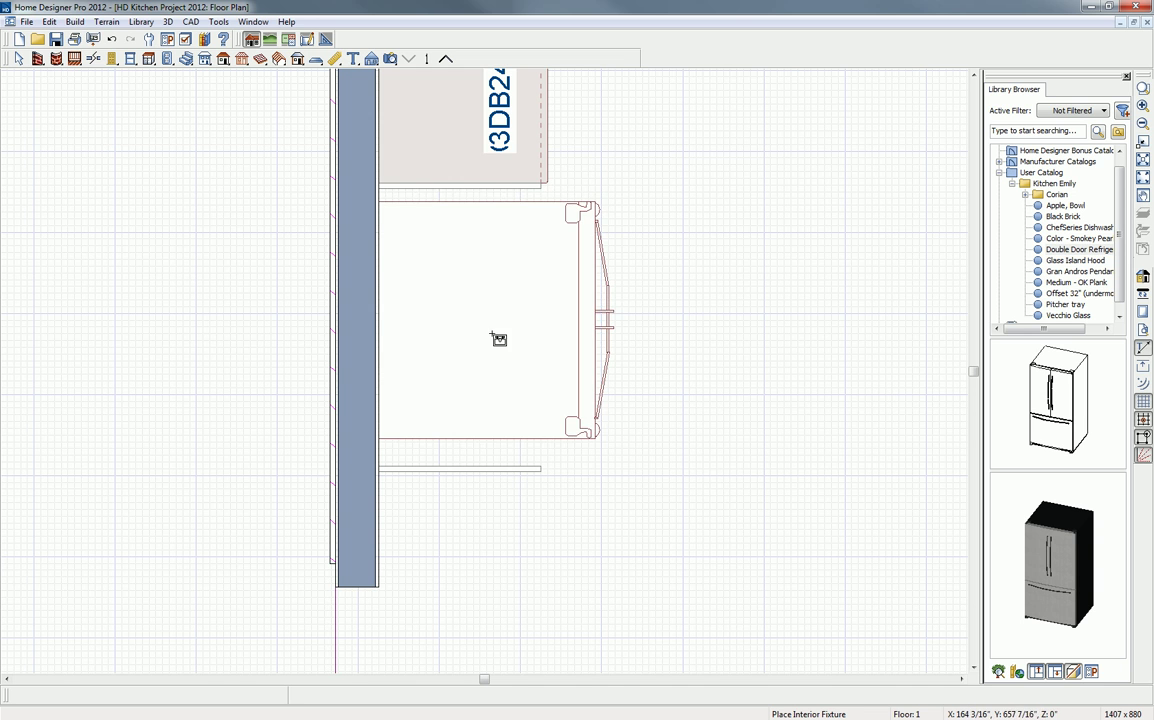
{"action": "left_click", "coordinate": [492, 326]}
{"action": "left_click_drag", "start_coordinate": [496, 321], "coordinate": [496, 307]}
{"action": "left_click", "coordinate": [482, 467]}
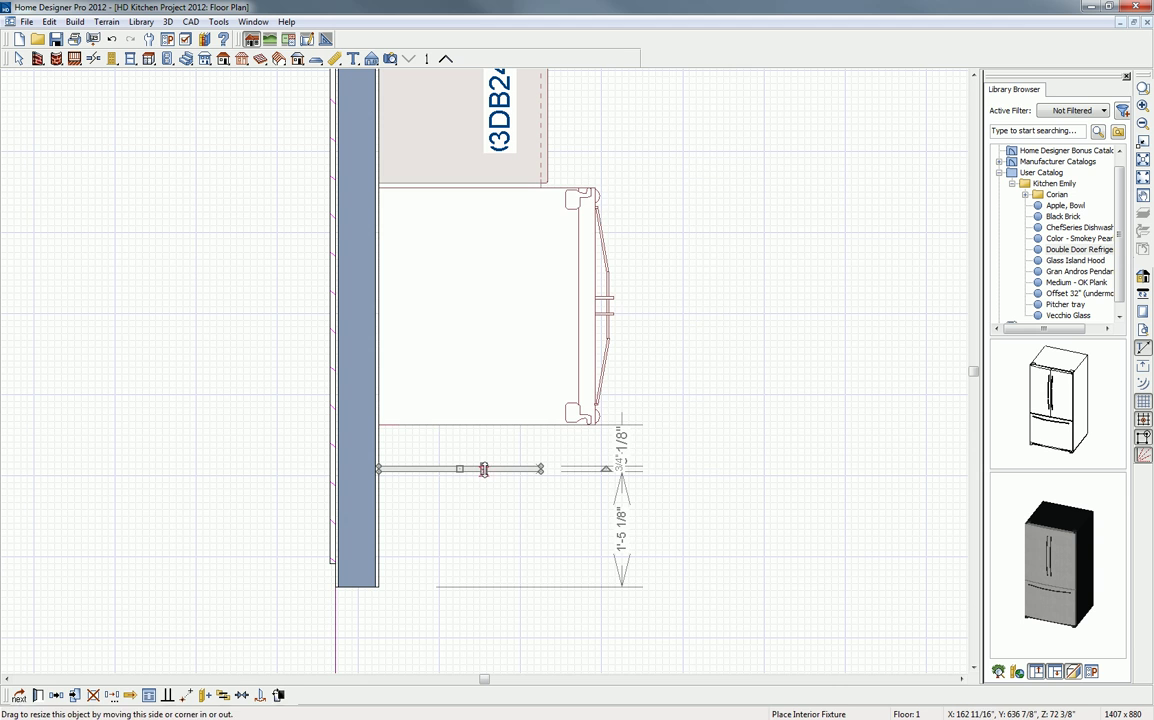
{"action": "left_click_drag", "start_coordinate": [459, 463], "coordinate": [456, 428]}
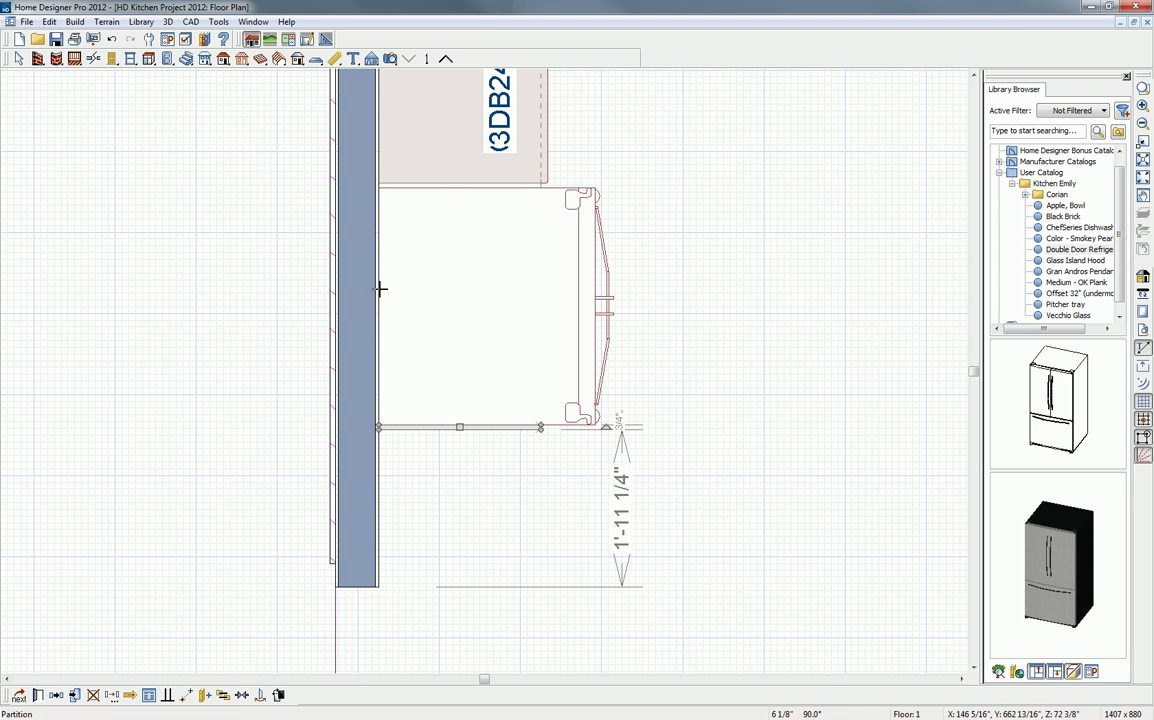
- Place a wall cabinet above the refrigerator and stretch it to 36 1/4" wide and 24" deep, spanning both partitions
{"action": "left_click", "coordinate": [150, 59]}
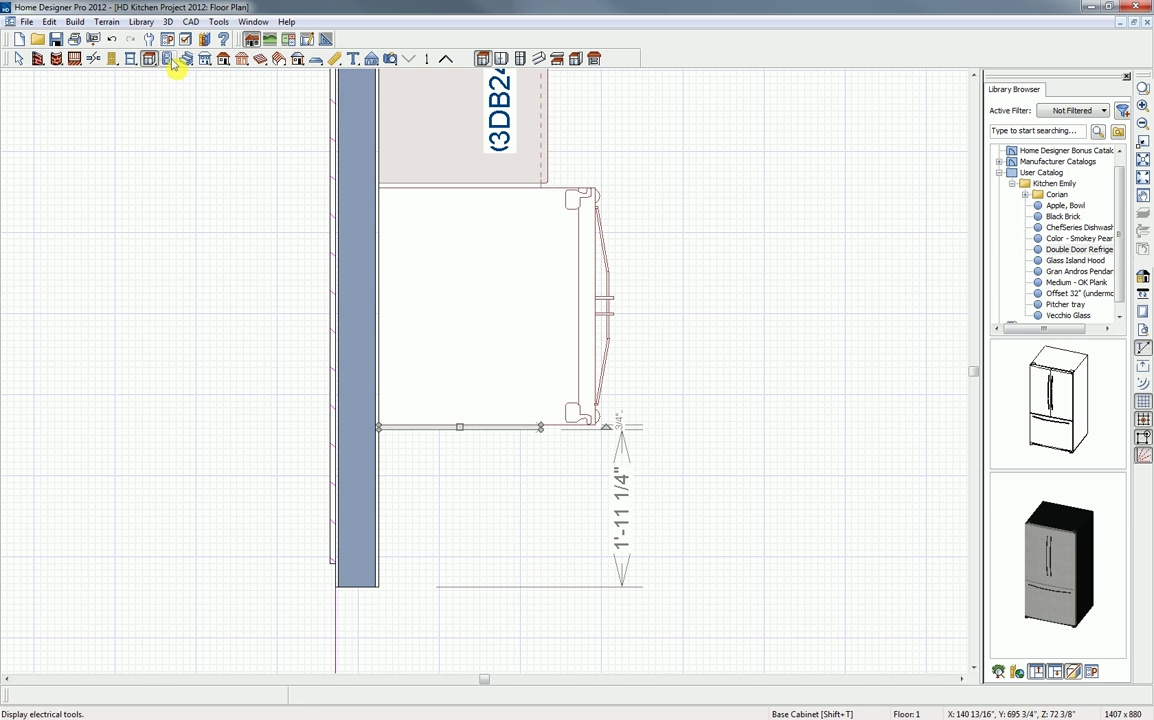
{"action": "left_click", "coordinate": [502, 59]}
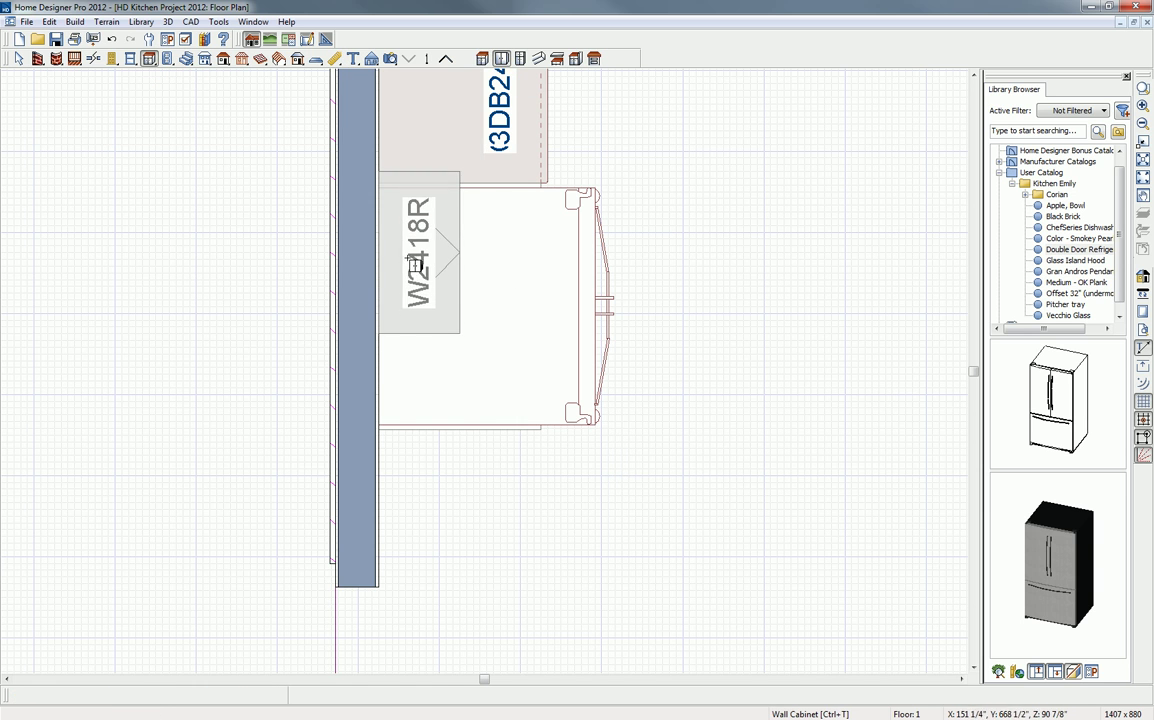
{"action": "left_click", "coordinate": [411, 272]}
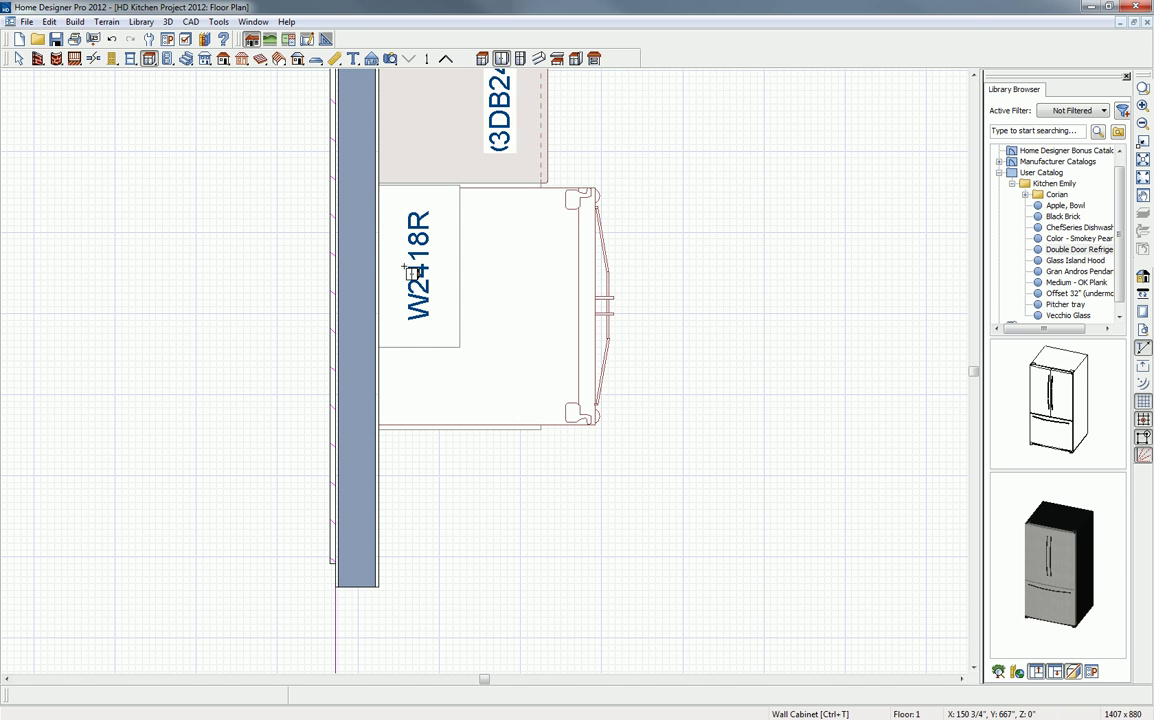
{"action": "left_click", "coordinate": [411, 272]}
{"action": "left_click_drag", "start_coordinate": [417, 347], "coordinate": [417, 428]}
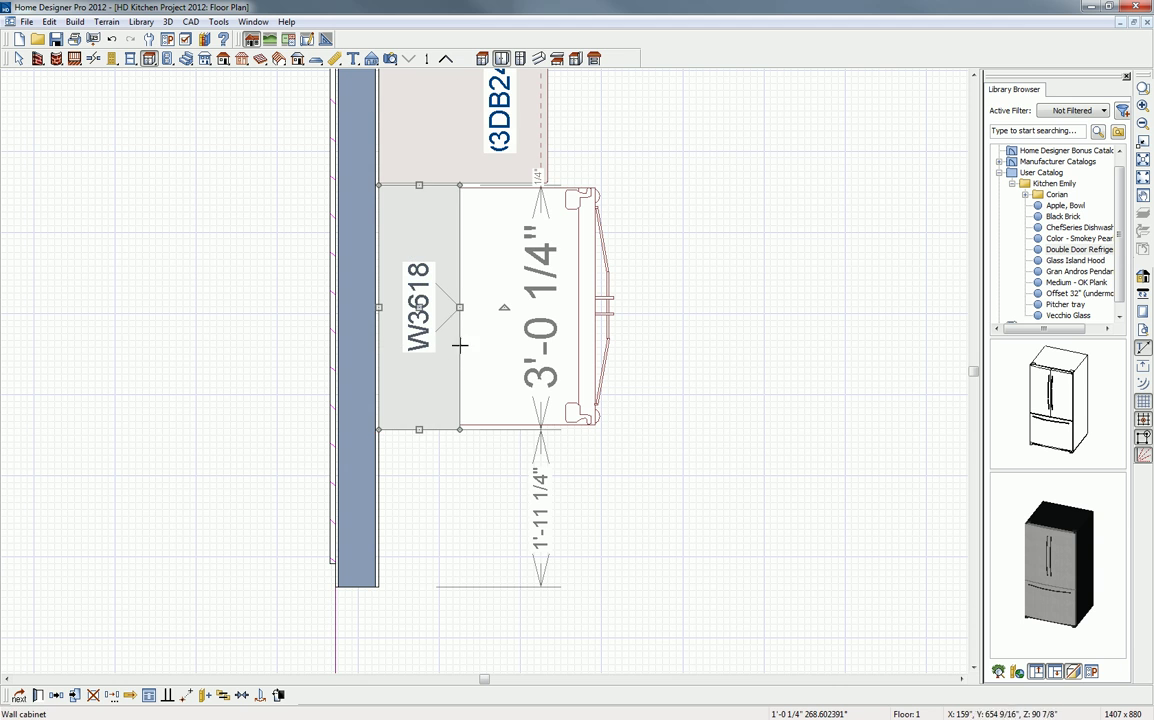
{"action": "left_click_drag", "start_coordinate": [461, 309], "coordinate": [541, 306]}
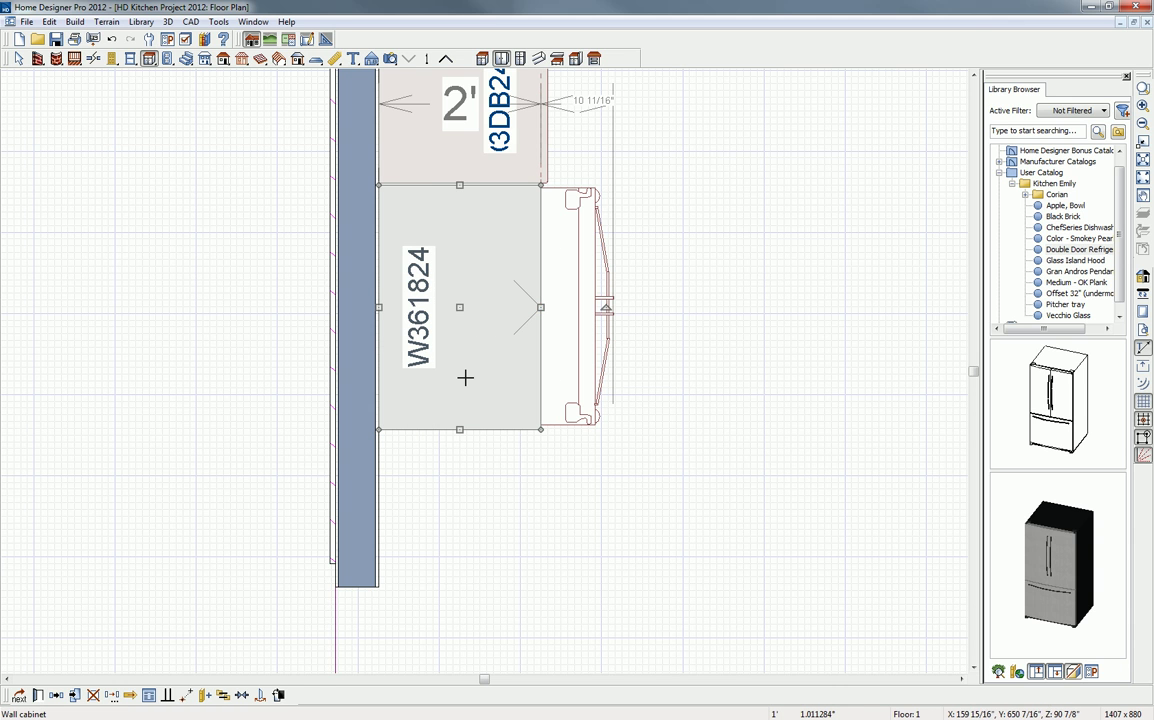
- Add the CA-16 crown molding from the core library to the wall cabinet above the refrigerator
{"action": "left_click", "coordinate": [38, 695]}
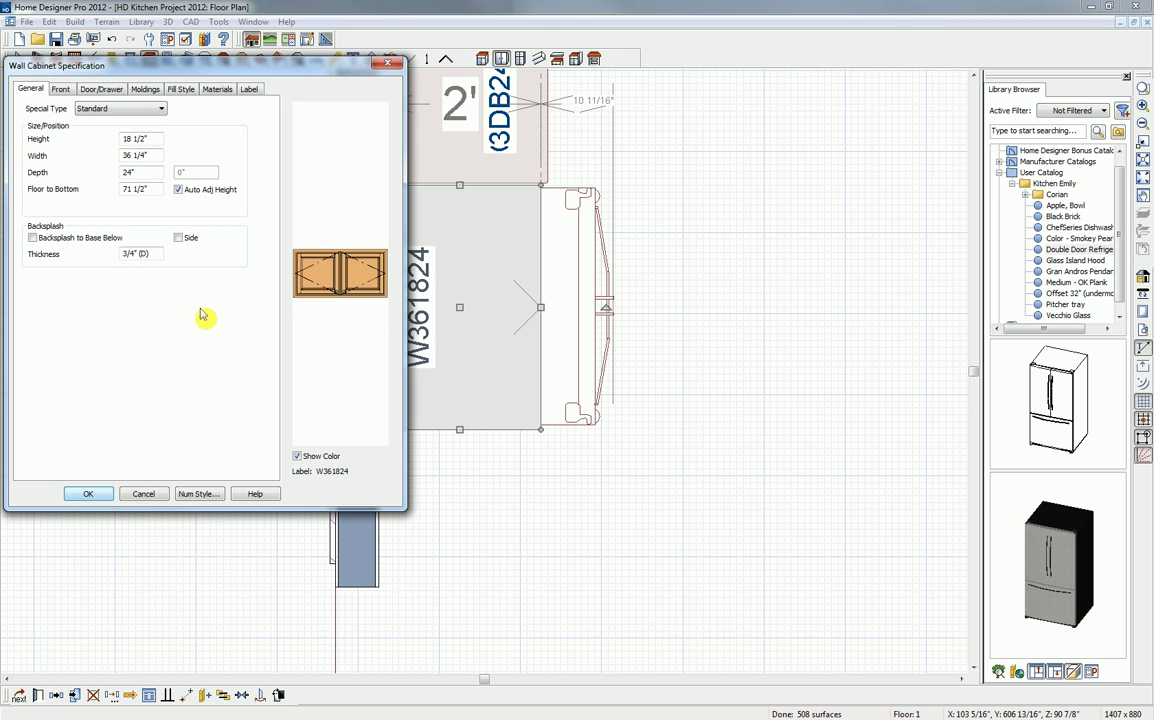
{"action": "left_click", "coordinate": [145, 89]}
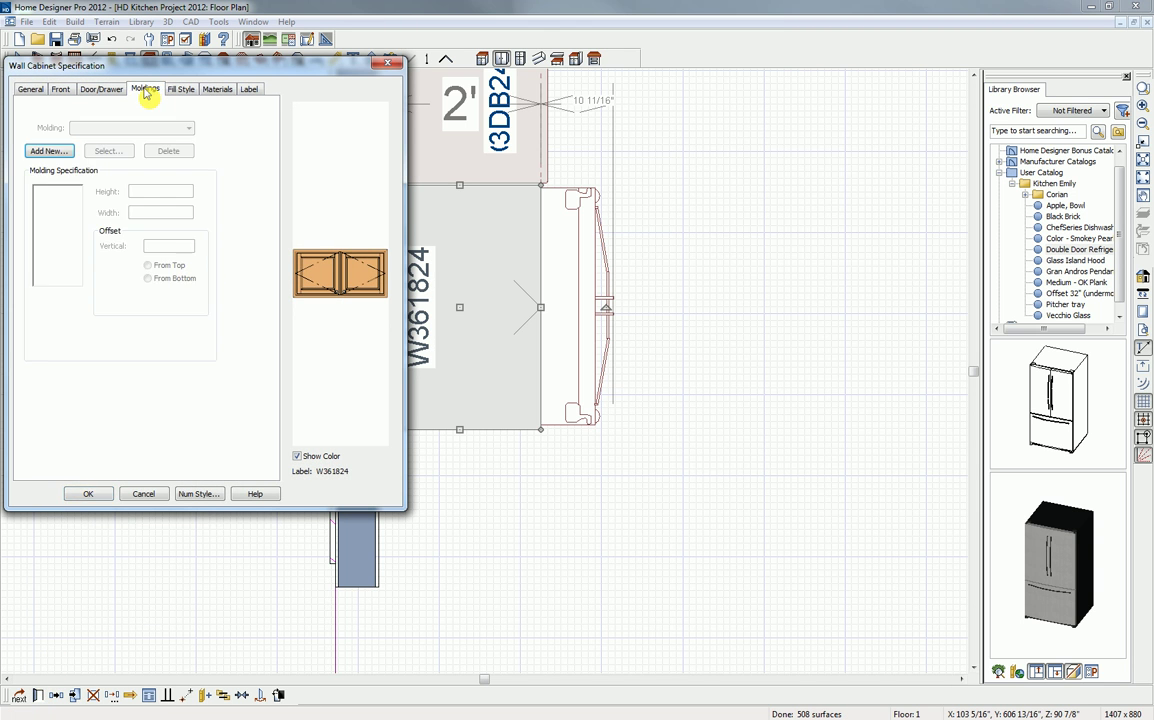
{"action": "left_click", "coordinate": [52, 150]}
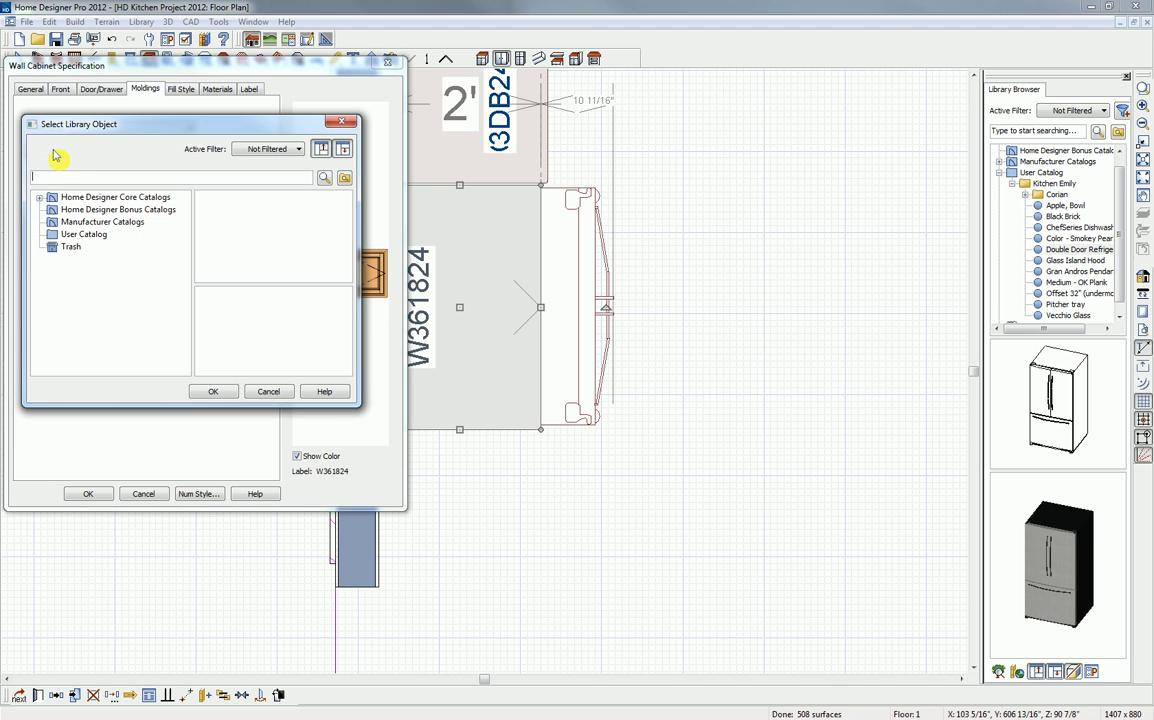
{"action": "left_click", "coordinate": [40, 199]}
{"action": "left_click", "coordinate": [52, 209]}
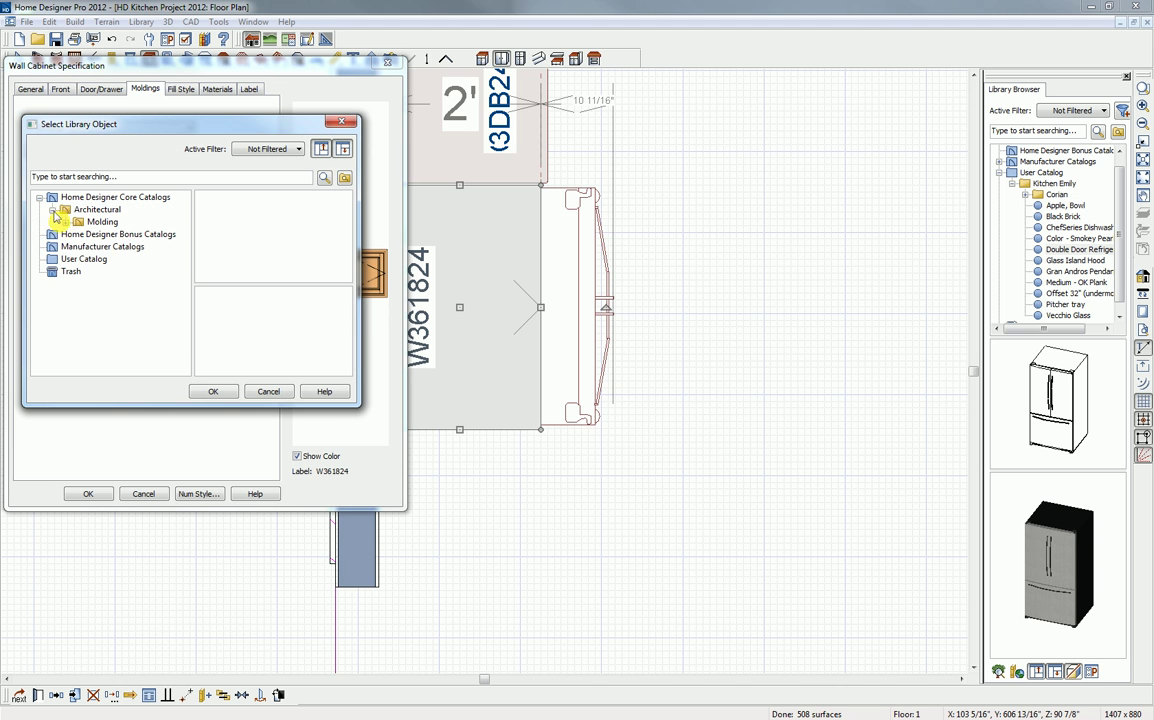
{"action": "left_click", "coordinate": [65, 221]}
{"action": "left_click", "coordinate": [118, 259]}
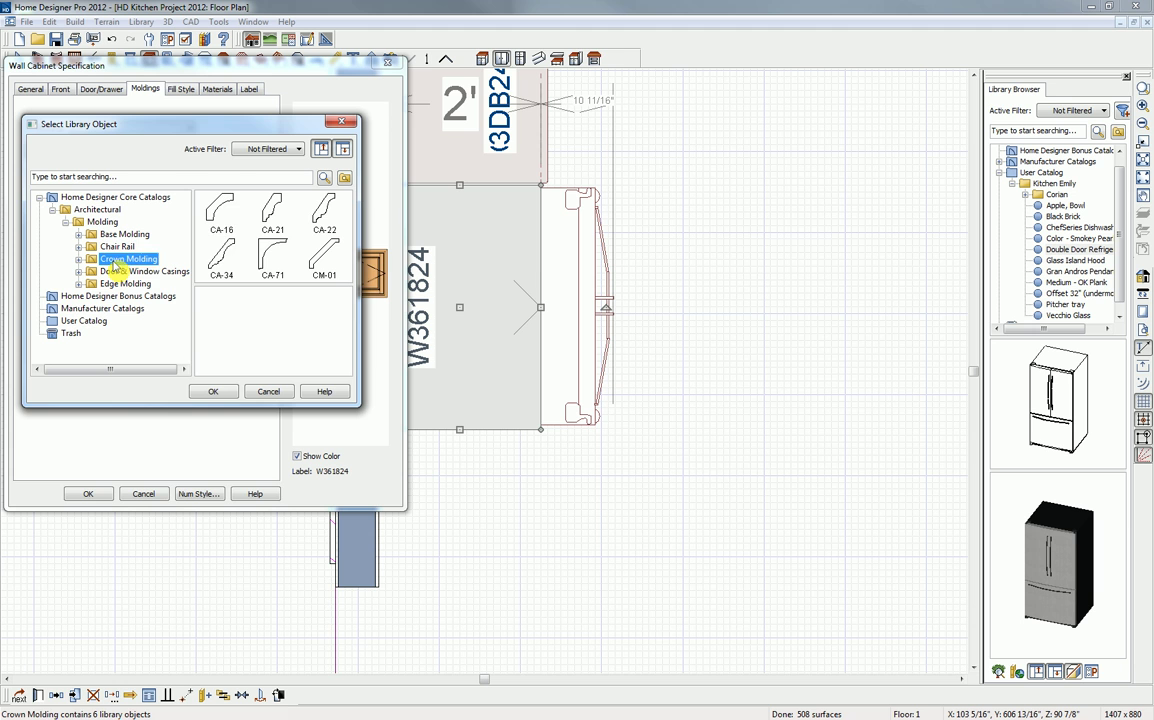
{"action": "left_click", "coordinate": [219, 210]}
{"action": "left_click", "coordinate": [213, 392]}
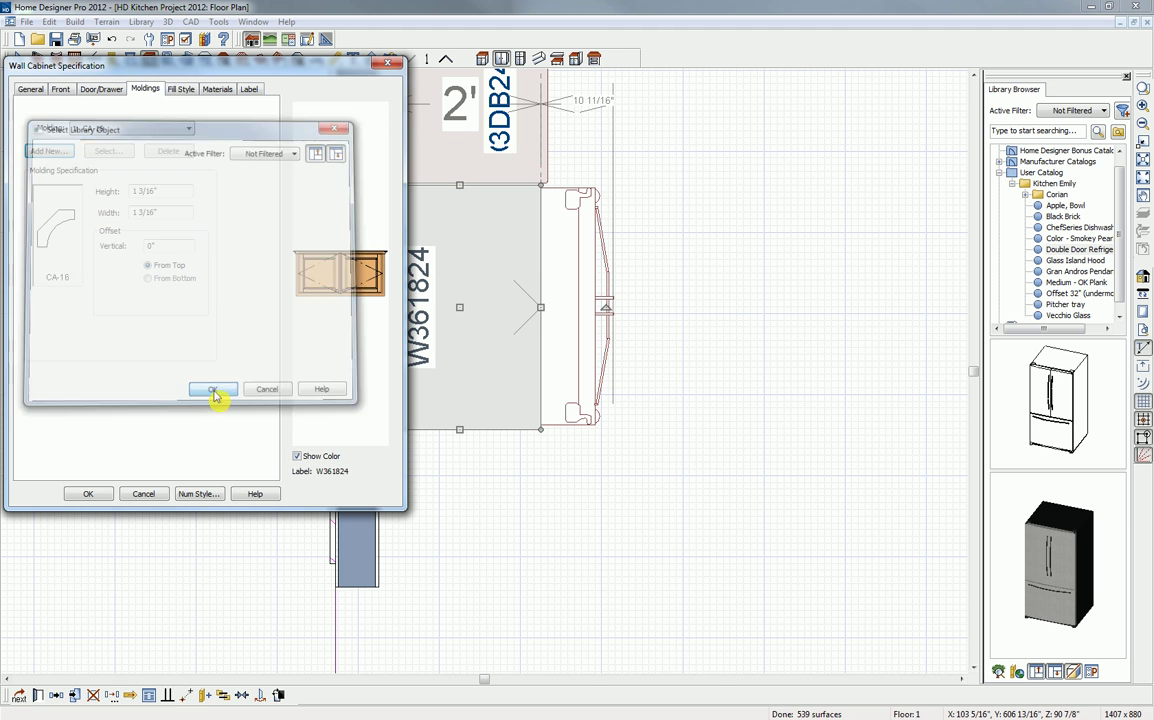
- Set the CA-16 molding's height to 2 1/2" and its vertical offset to -2 1/2" from the top
{"action": "type", "text": "2."}
{"action": "key", "text": "Tab"}
{"action": "key", "text": "Tab"}
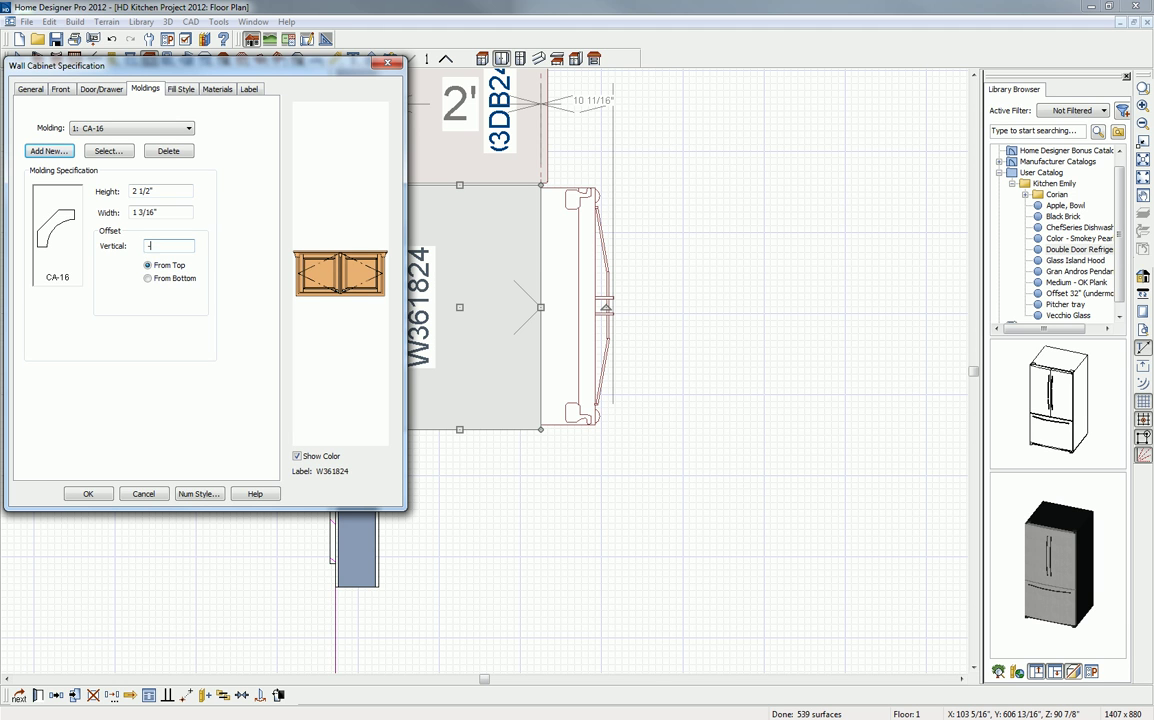
{"action": "key", "text": "Tab"}
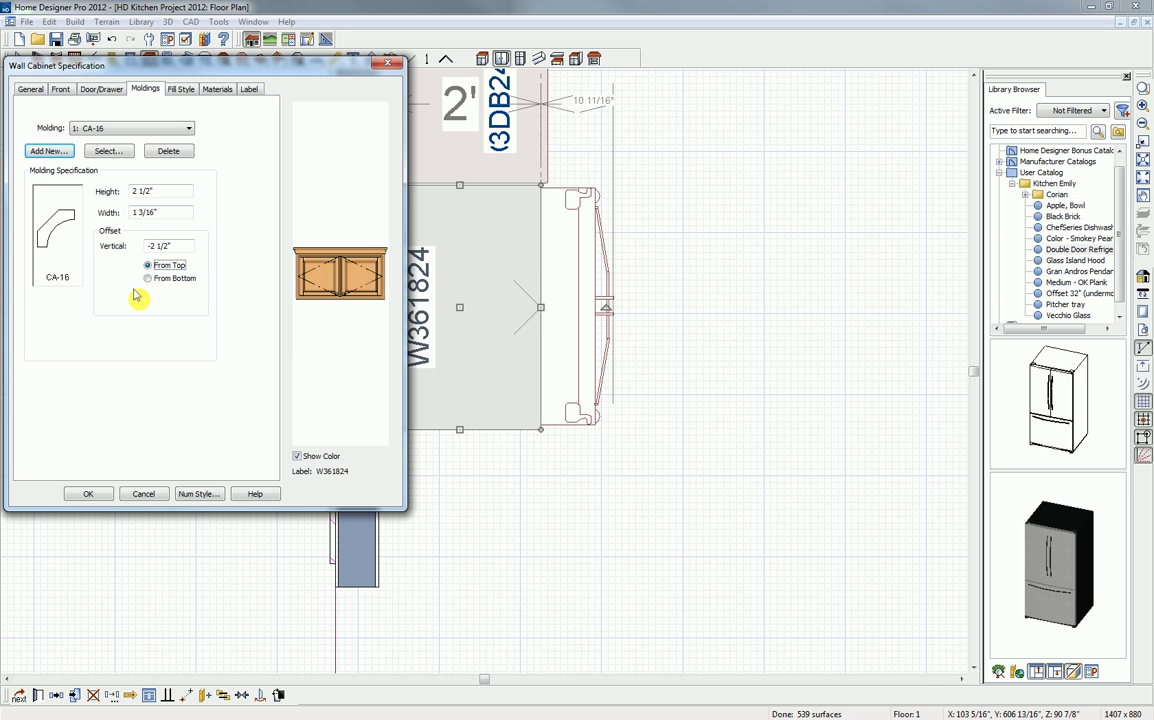
{"action": "left_click", "coordinate": [89, 494]}
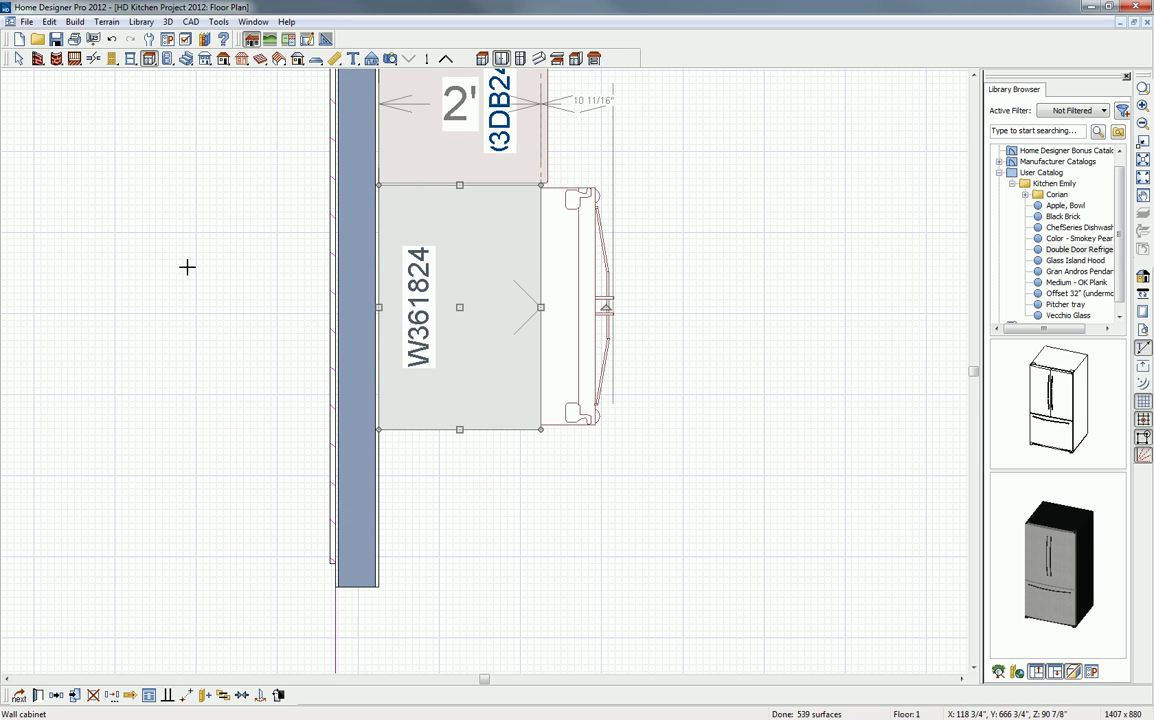
- Create a full camera view of the kitchen looking toward the window corner, framed to include the refrigerator and the range
{"action": "key", "text": "F6"}
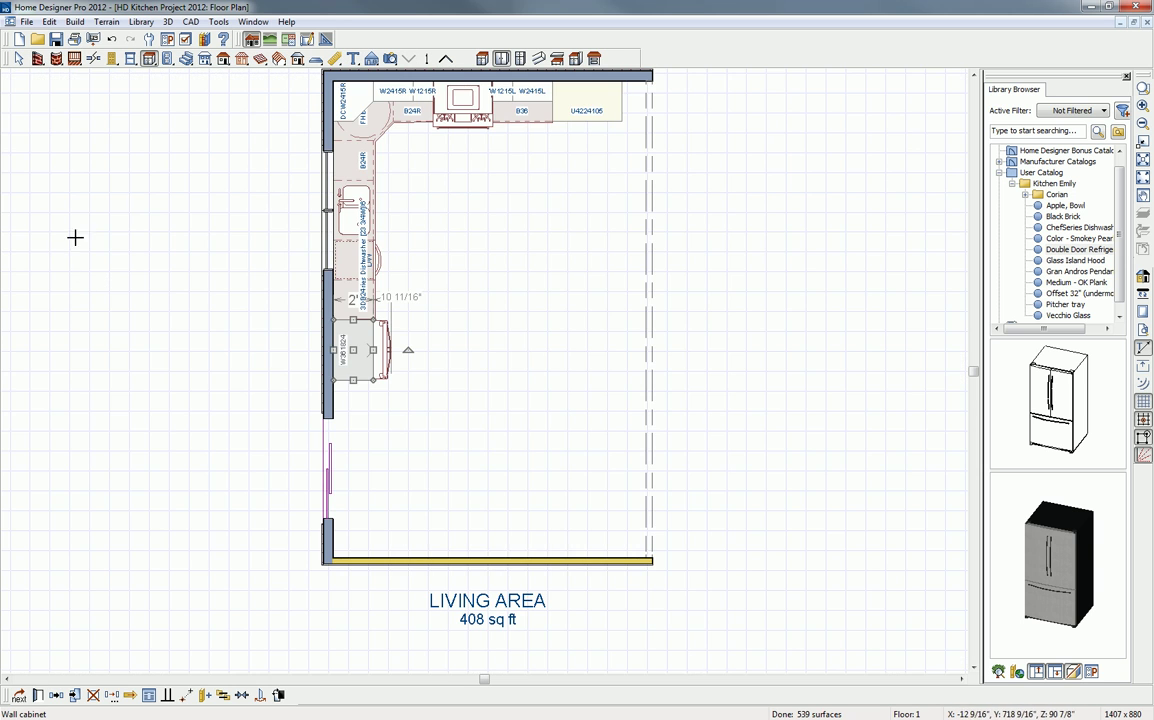
{"action": "left_click", "coordinate": [397, 61]}
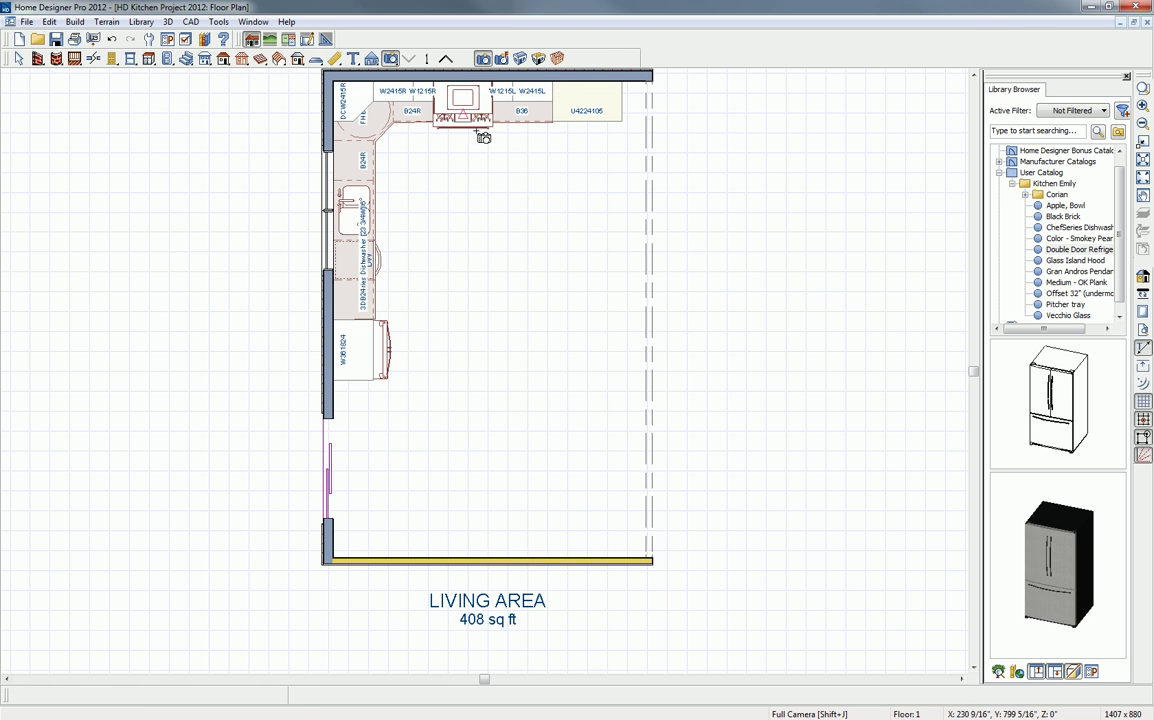
{"action": "left_click_drag", "start_coordinate": [625, 333], "coordinate": [600, 312]}
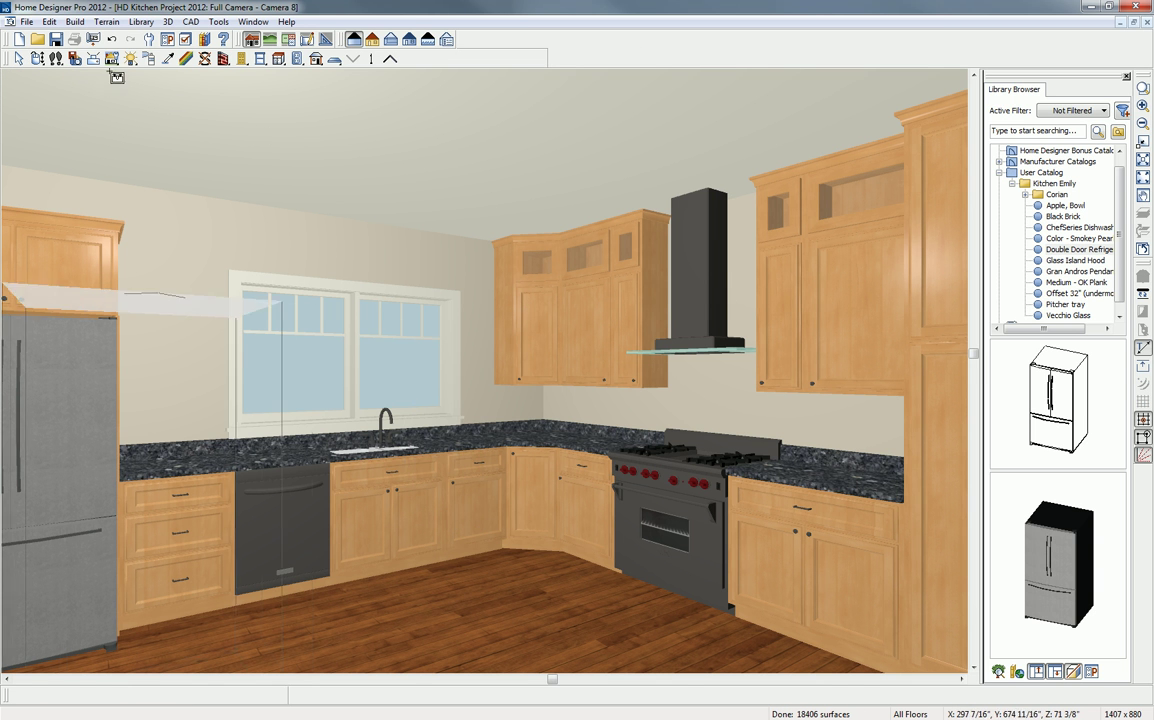
{"action": "left_click", "coordinate": [37, 58]}
{"action": "left_click_drag", "start_coordinate": [399, 538], "coordinate": [373, 537]}
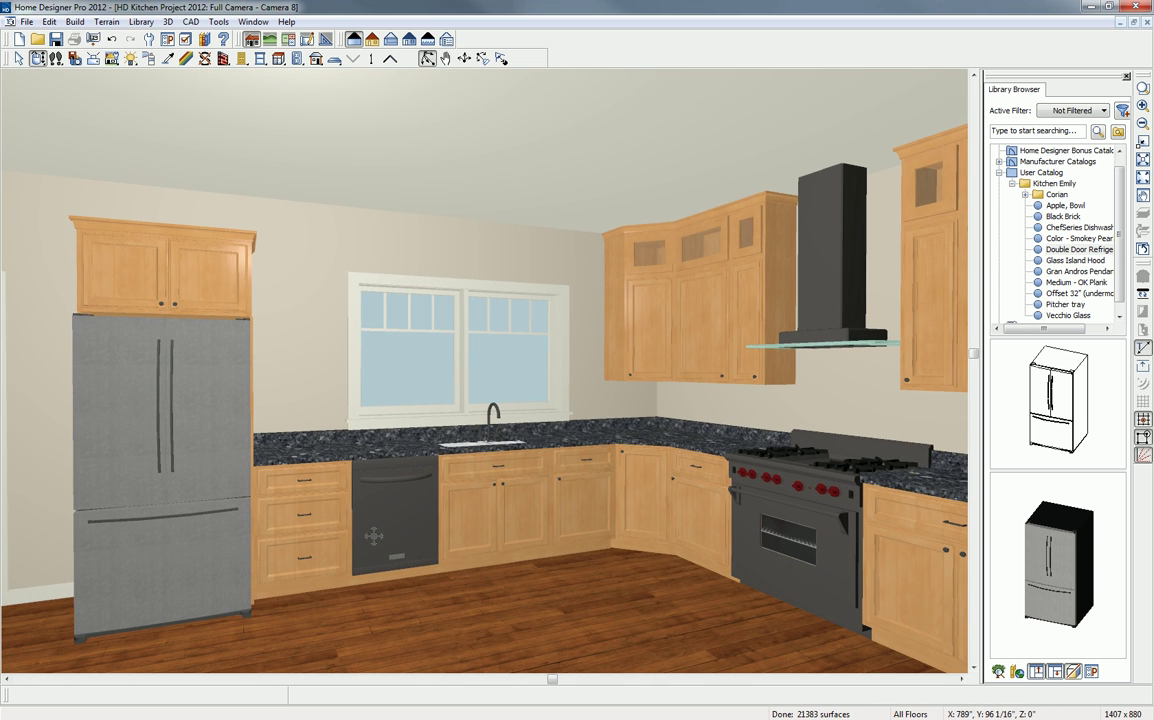
{"action": "left_click_drag", "start_coordinate": [373, 537], "coordinate": [235, 510]}
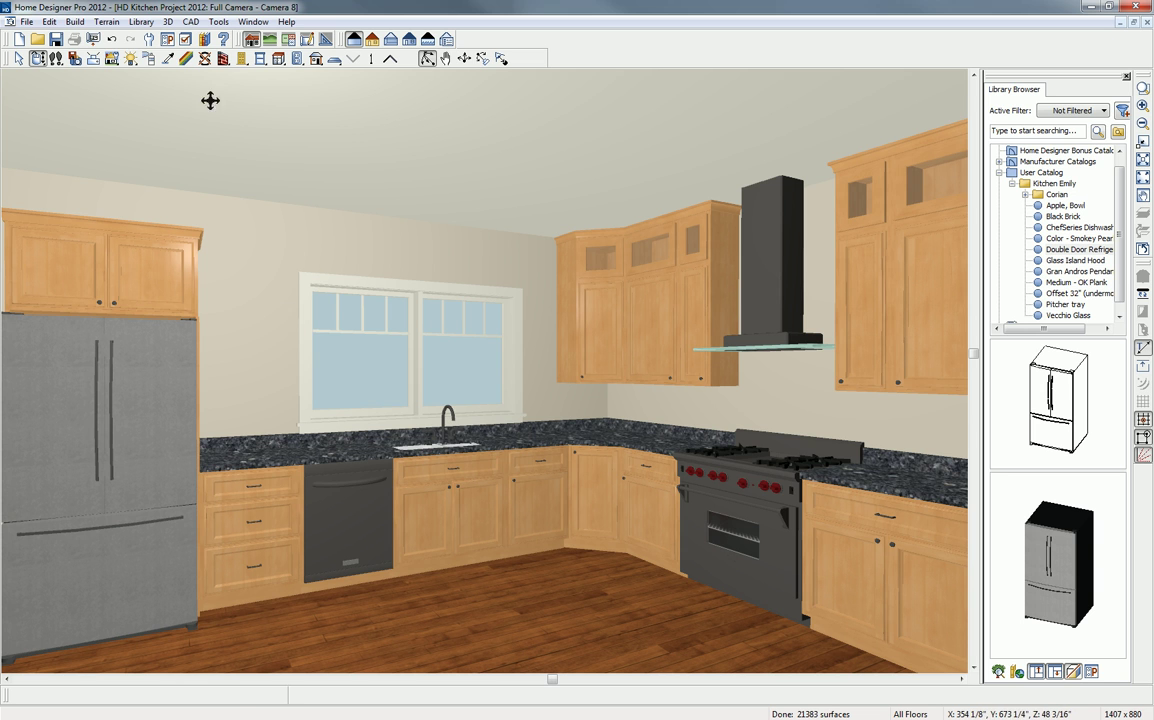
- Sample the dishwasher's Stainless Steel Brushed material and apply it to the refrigerator
{"action": "left_click", "coordinate": [169, 60]}
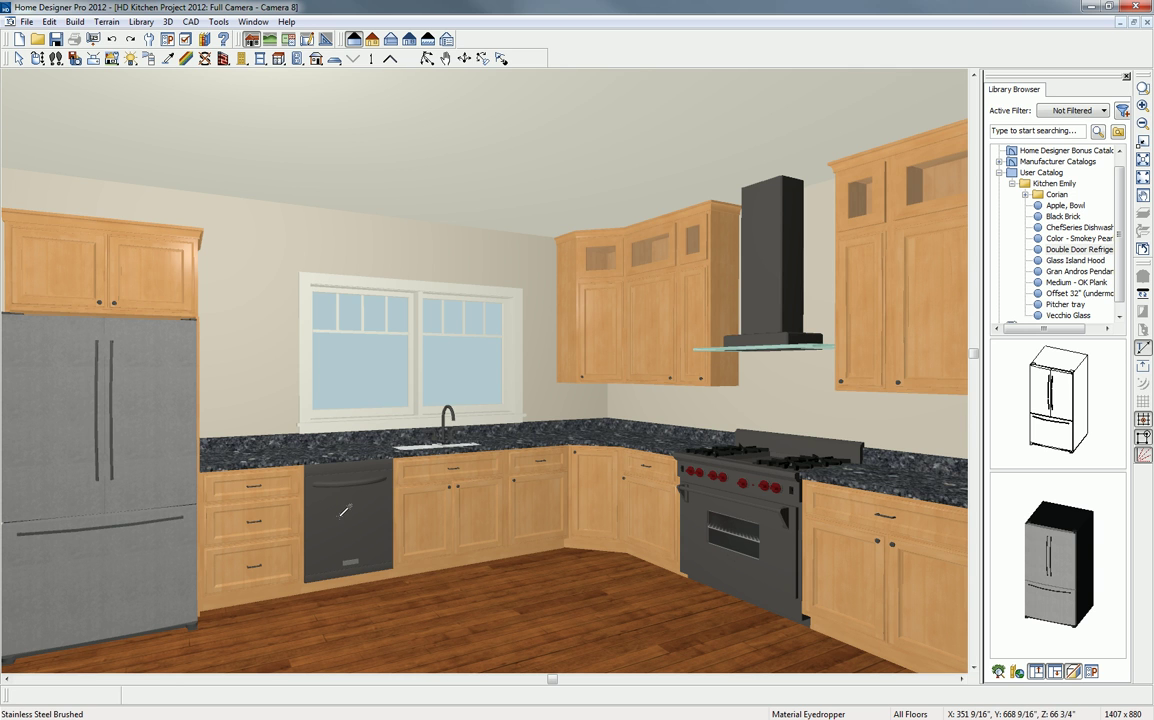
{"action": "left_click", "coordinate": [341, 516]}
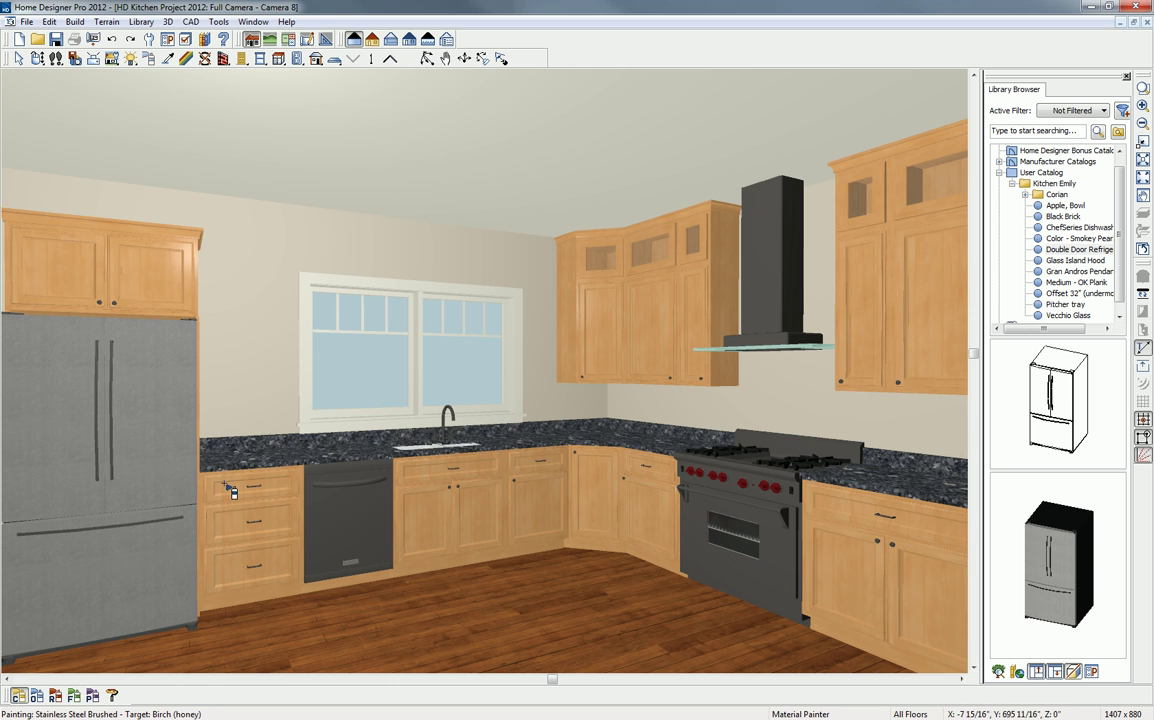
{"action": "left_click", "coordinate": [169, 453]}
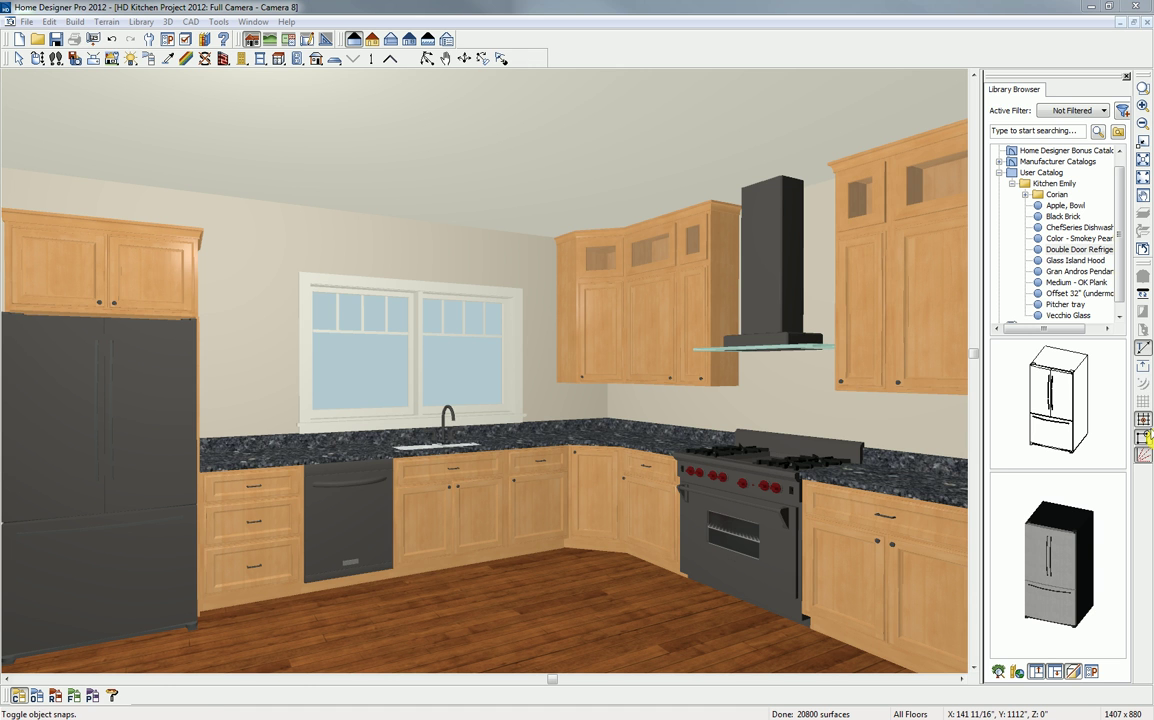
- Close the camera view and create a wall elevation facing the range wall from the floor plan
{"action": "left_click", "coordinate": [1147, 22]}
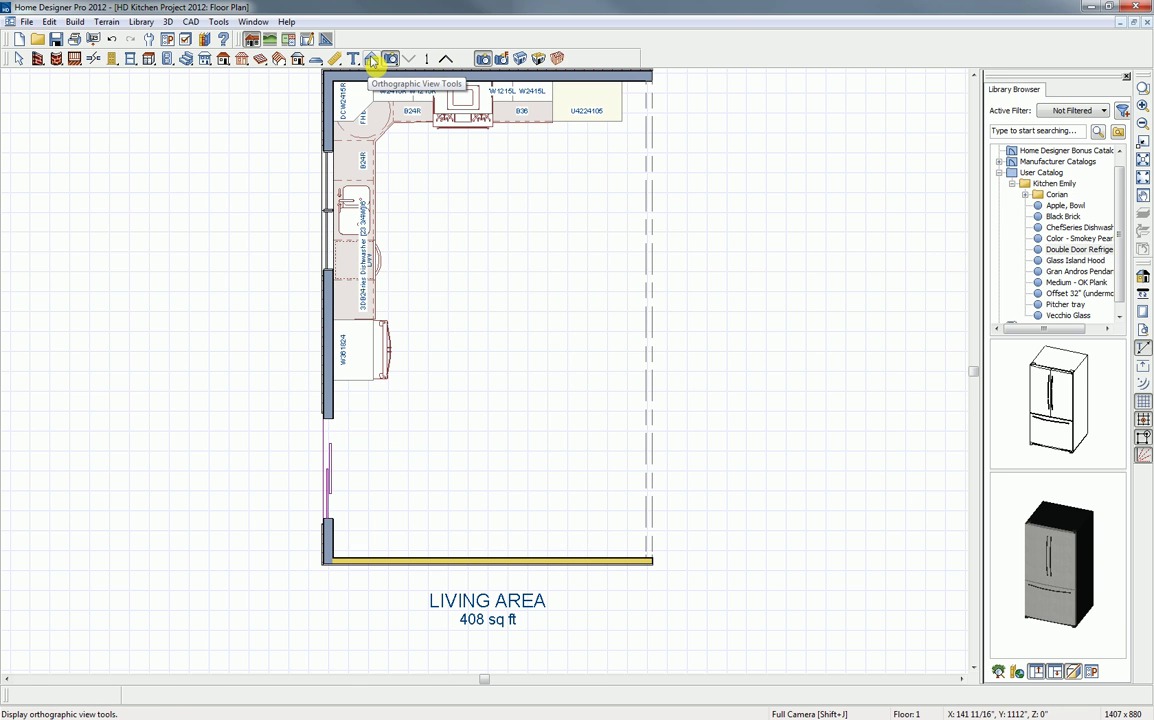
{"action": "left_click", "coordinate": [371, 60]}
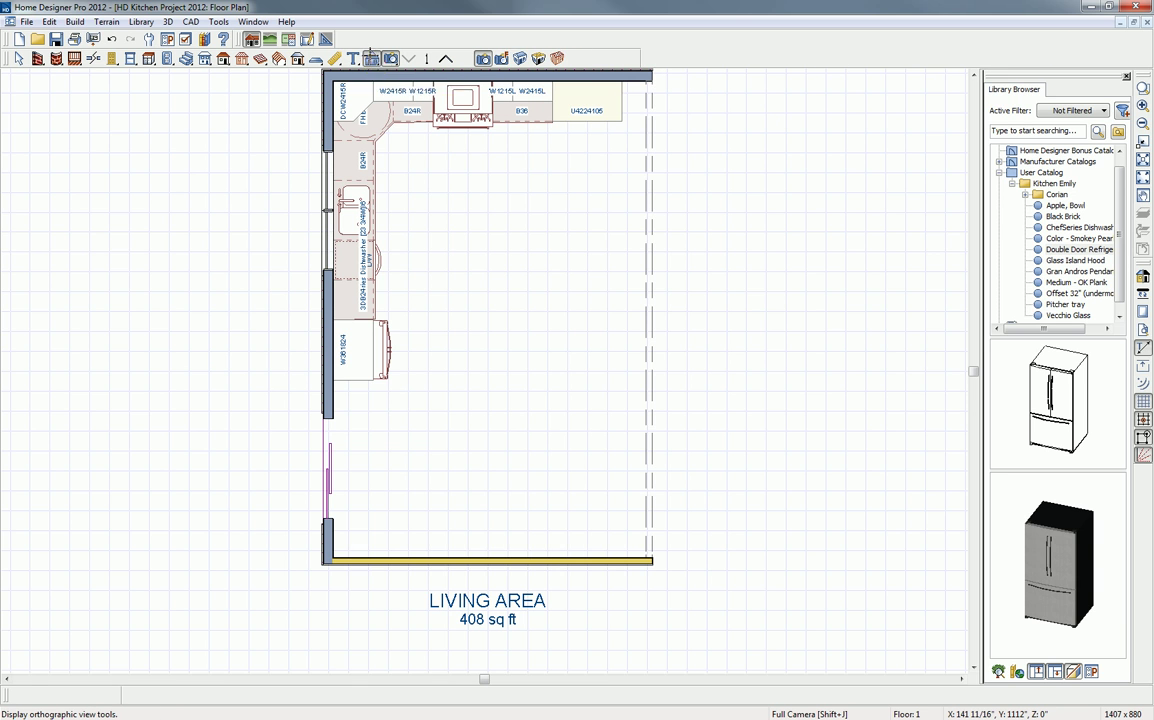
{"action": "left_click", "coordinate": [521, 60]}
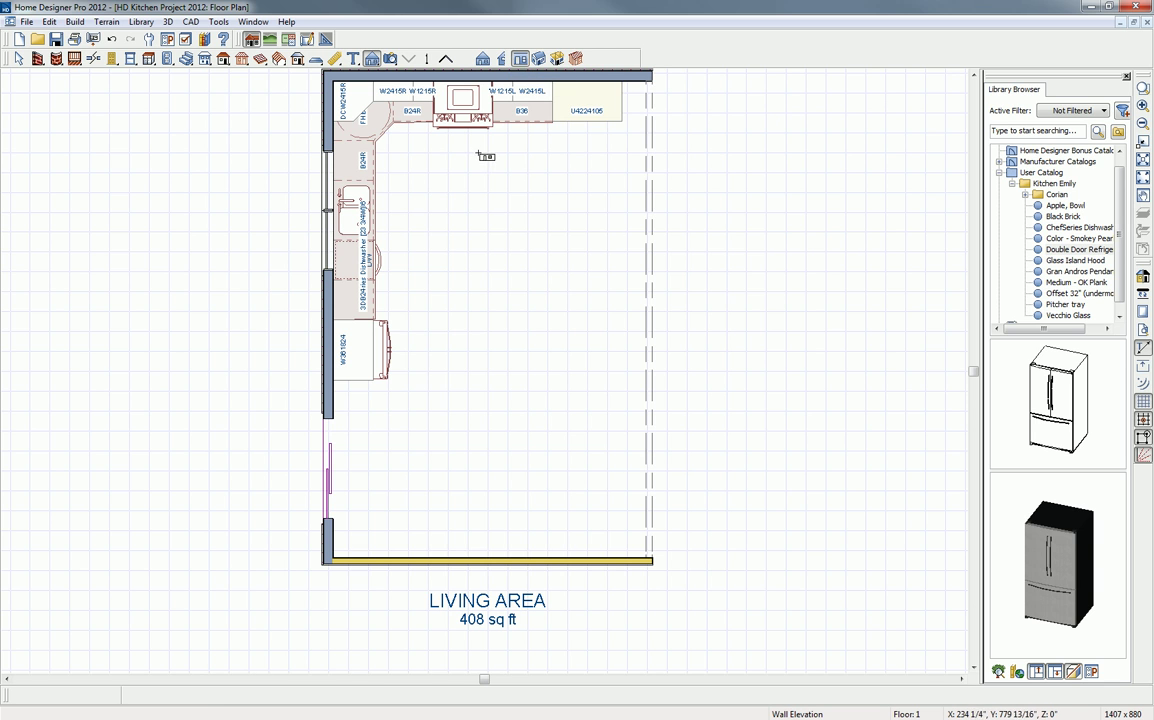
{"action": "left_click_drag", "start_coordinate": [478, 156], "coordinate": [482, 85]}
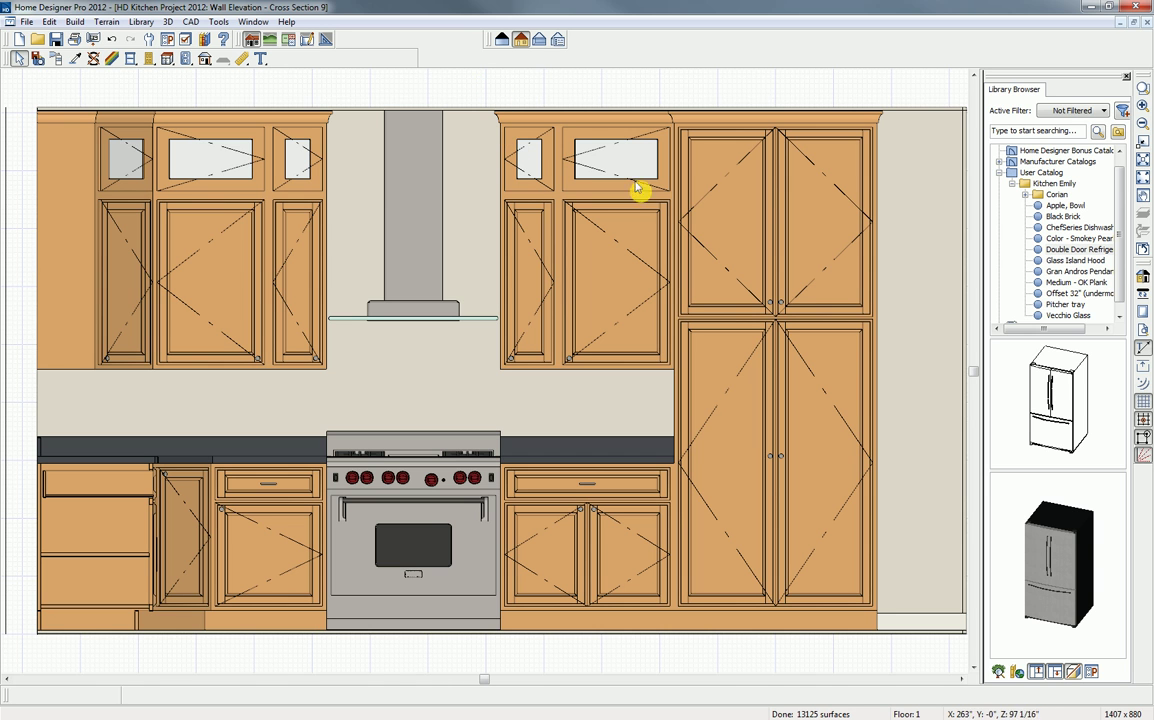
- Turn off color in the wall elevation and hide the Opening Indicators layer
{"action": "left_click", "coordinate": [1143, 281]}
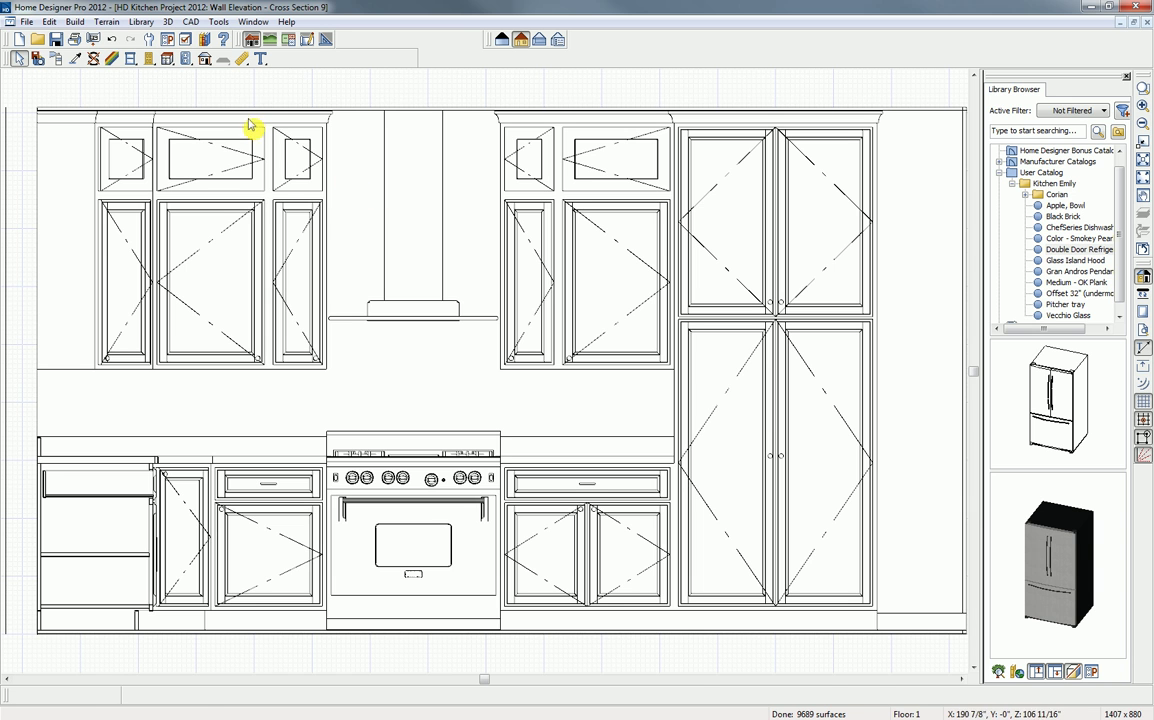
{"action": "left_click", "coordinate": [185, 40]}
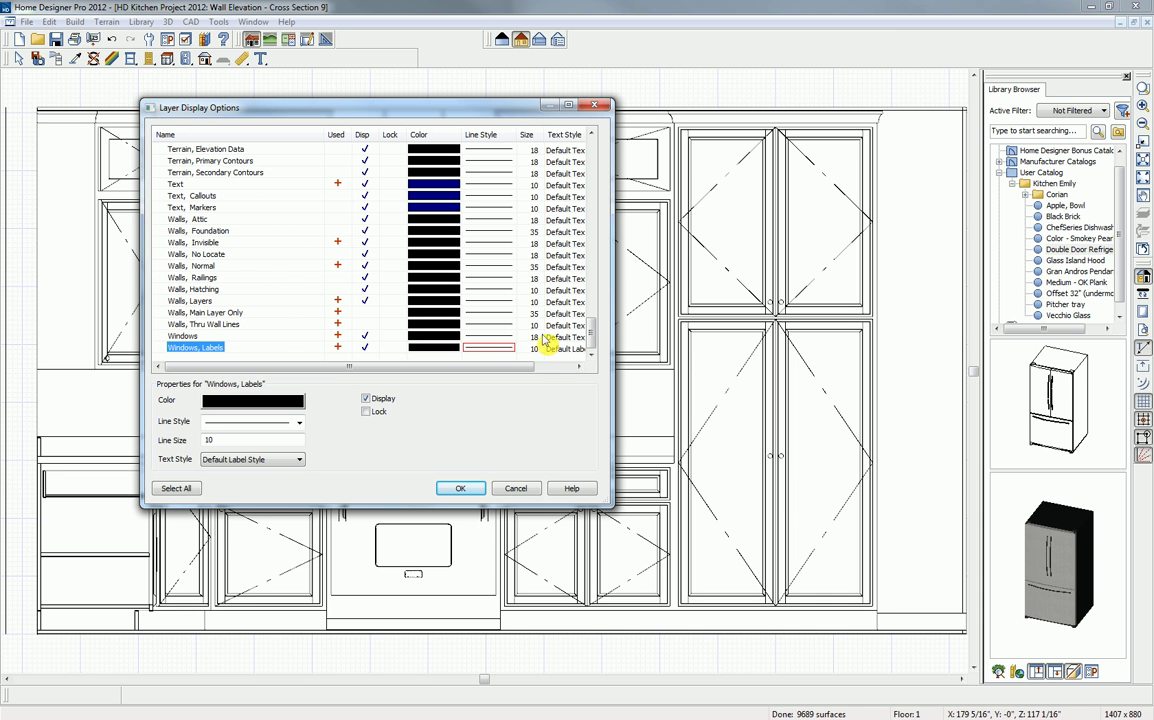
{"action": "left_click_drag", "start_coordinate": [590, 340], "coordinate": [590, 263]}
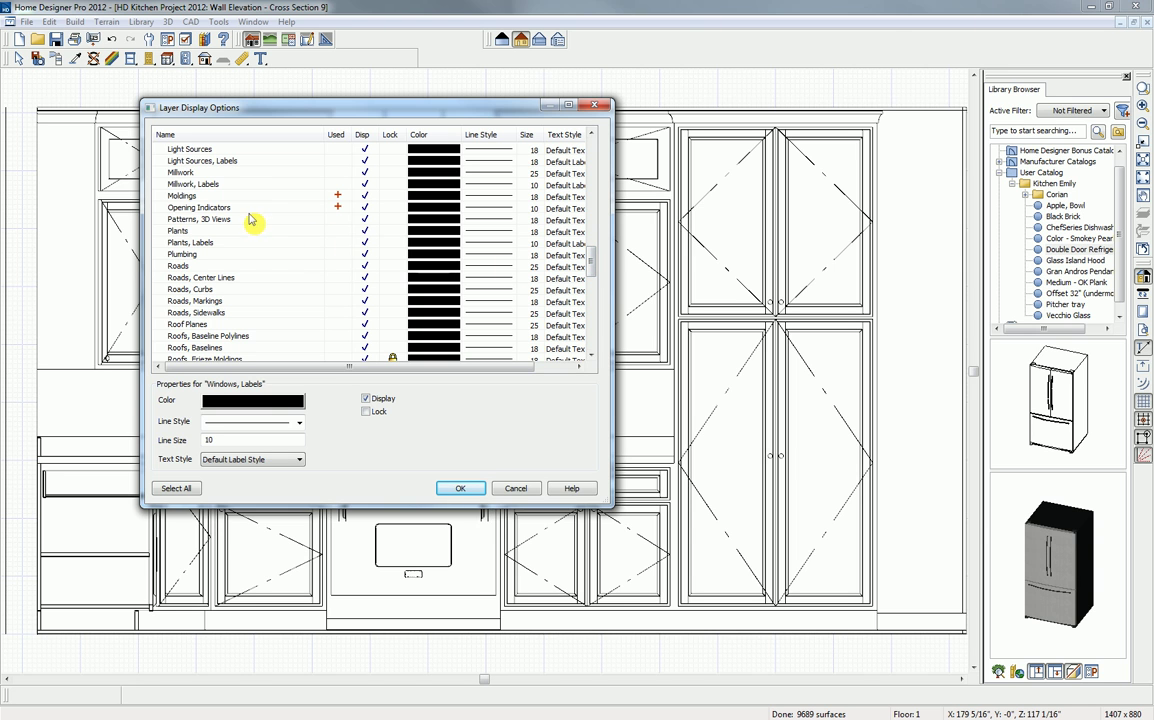
{"action": "left_click", "coordinate": [365, 208]}
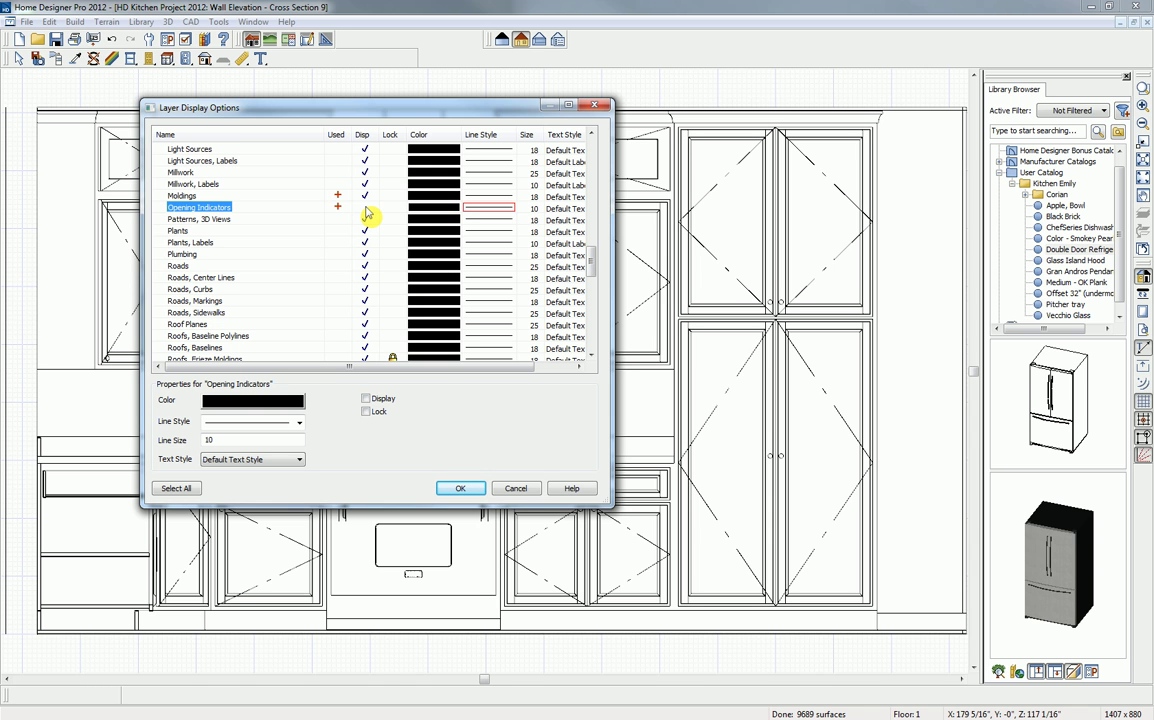
{"action": "left_click", "coordinate": [462, 489]}
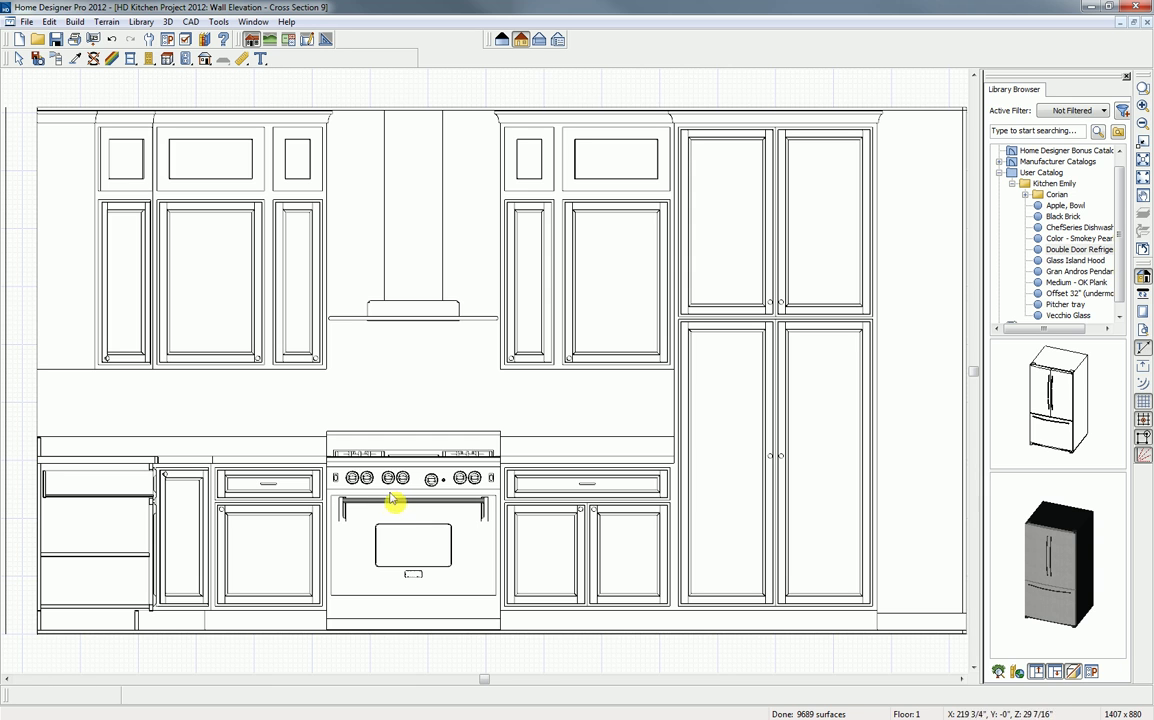
- Place a soffit above the range and stretch it to 36" wide and about 66 7/16" high, from the range's back edge to the ceiling
{"action": "left_click", "coordinate": [170, 60]}
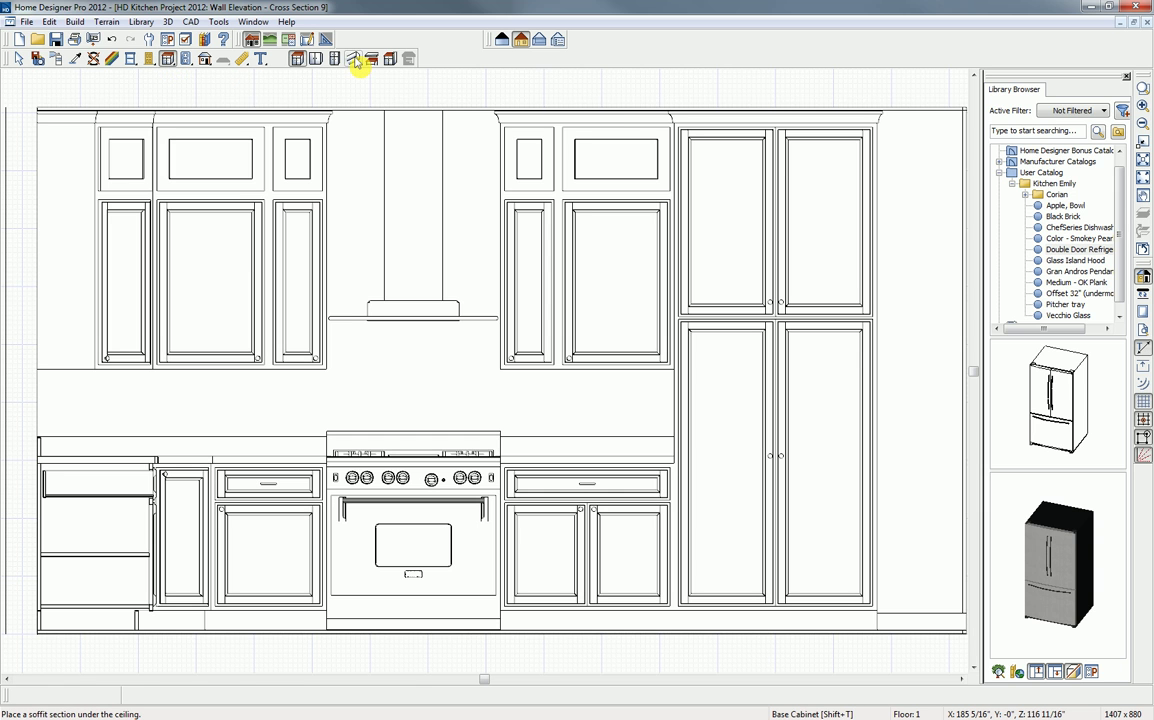
{"action": "left_click", "coordinate": [355, 60]}
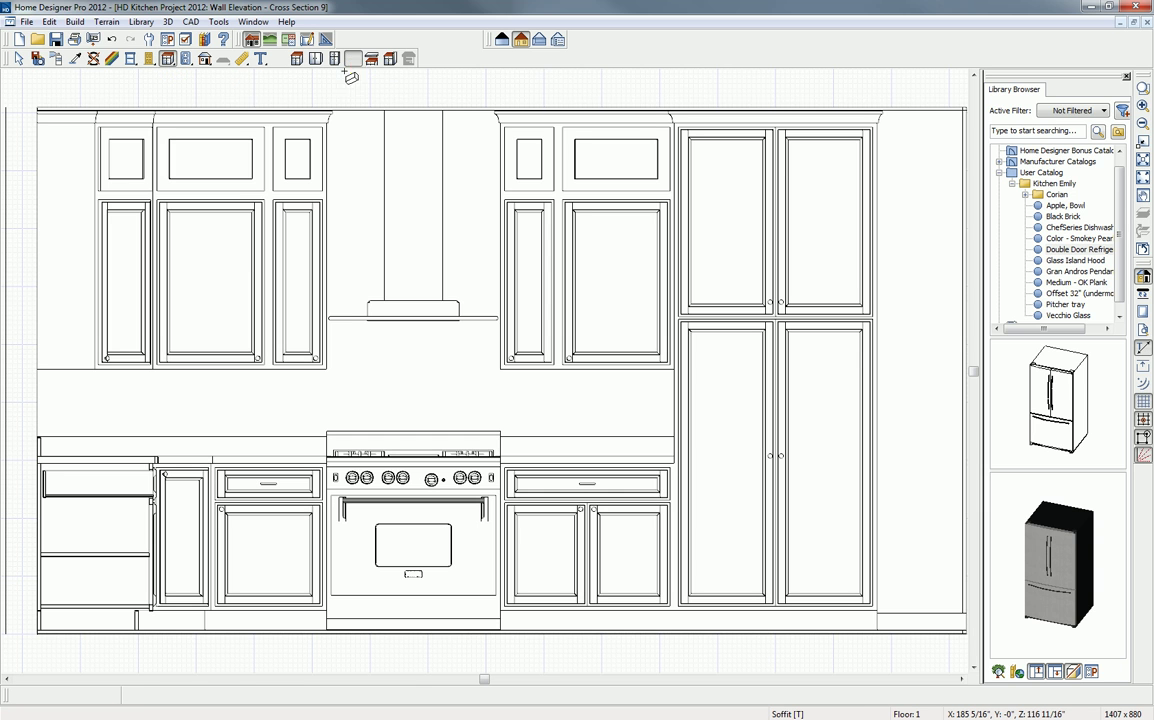
{"action": "left_click", "coordinate": [372, 375]}
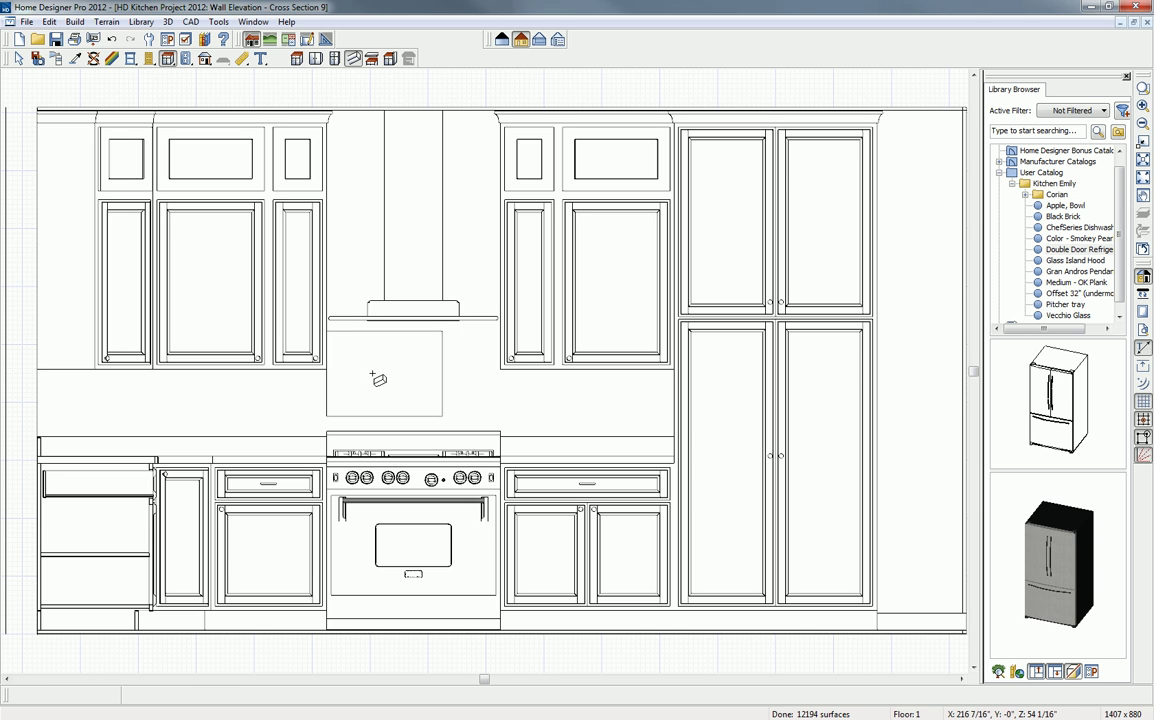
{"action": "left_click", "coordinate": [378, 378]}
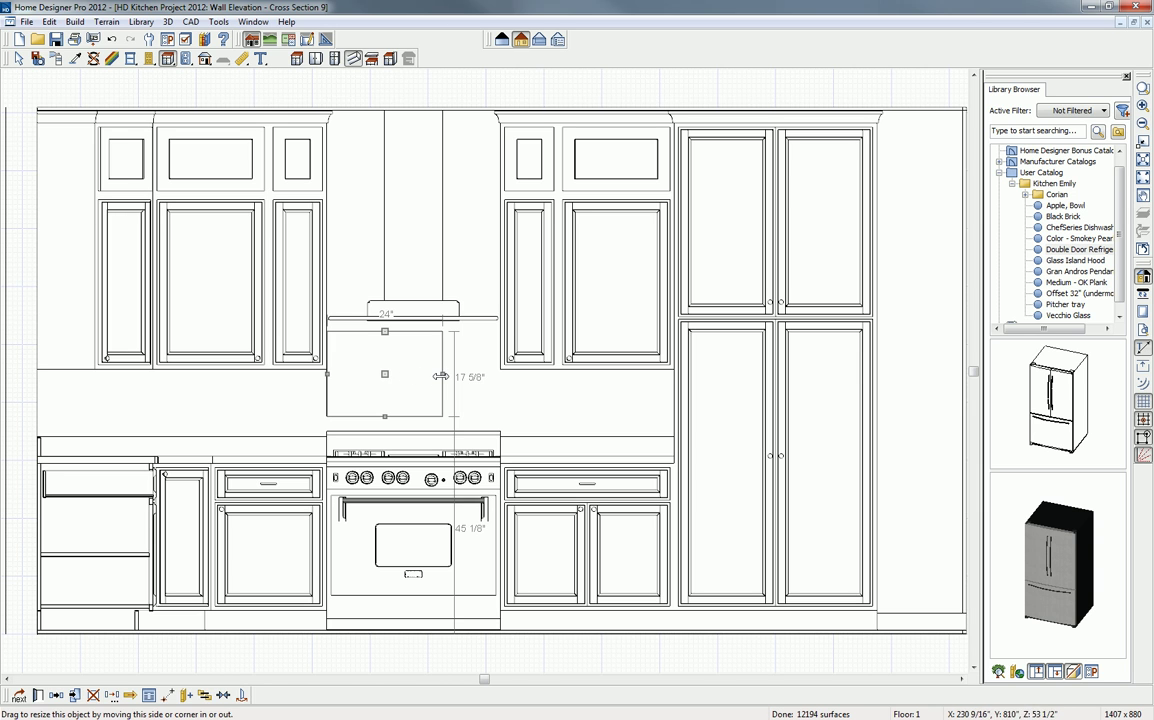
{"action": "left_click_drag", "start_coordinate": [442, 375], "coordinate": [500, 376]}
{"action": "left_click_drag", "start_coordinate": [413, 416], "coordinate": [413, 431]}
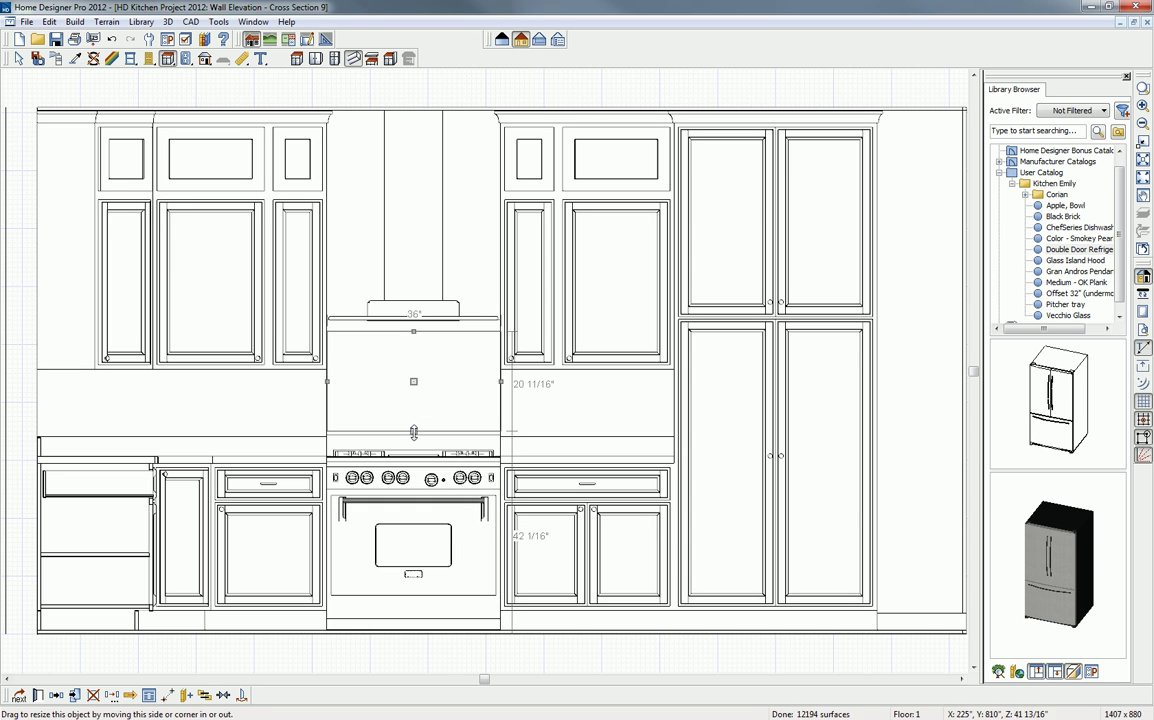
{"action": "left_click_drag", "start_coordinate": [414, 331], "coordinate": [421, 114]}
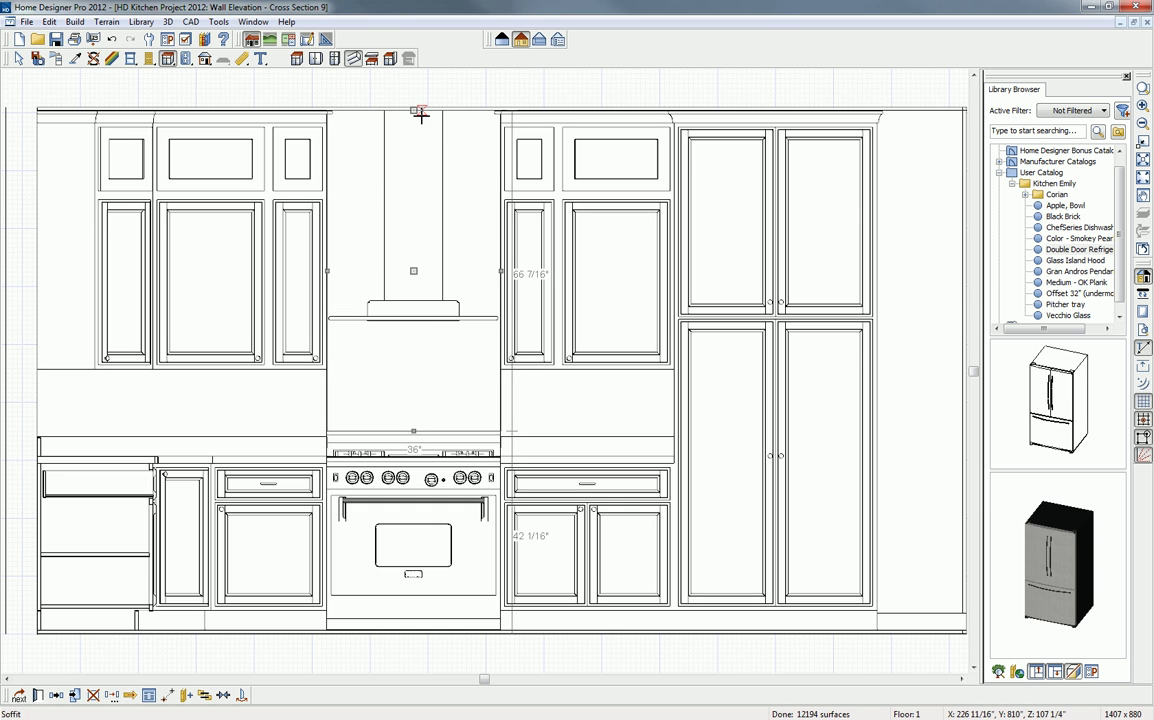
- Set the depth of the soffit behind the range hood to 3/4"
{"action": "left_click", "coordinate": [38, 696]}
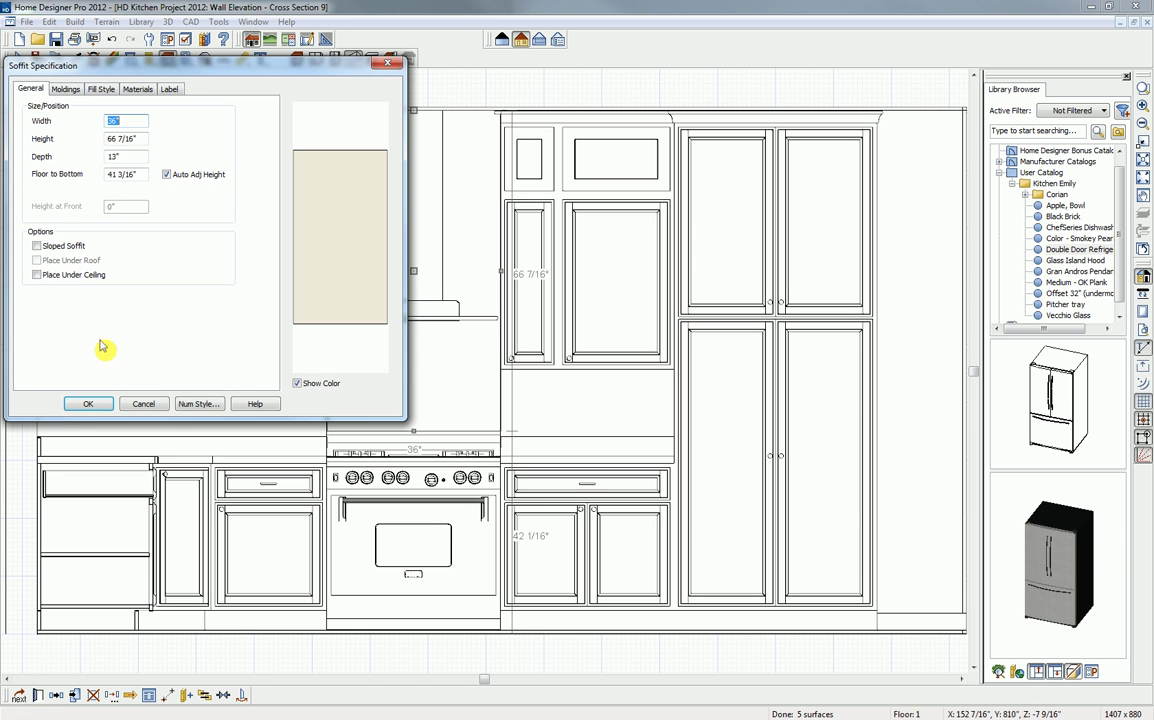
{"action": "double_click", "coordinate": [111, 157]}
{"action": "type", "text": "3"}
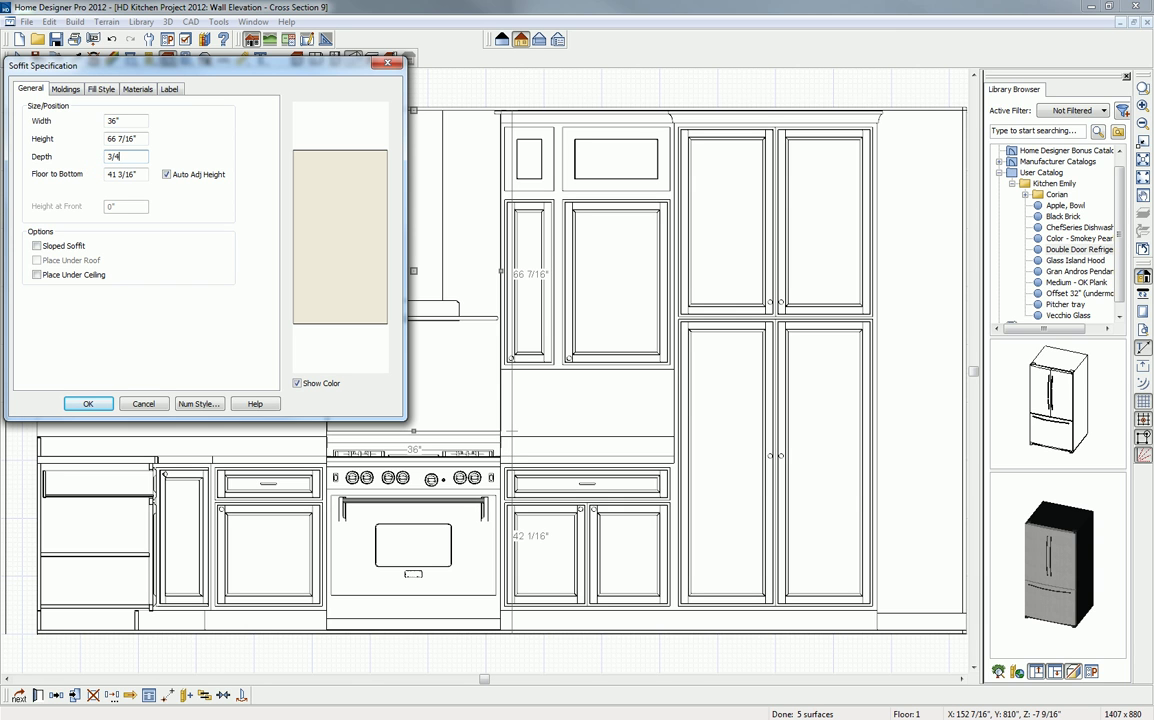
{"action": "type", "text": "/4"}
{"action": "left_click", "coordinate": [89, 404]}
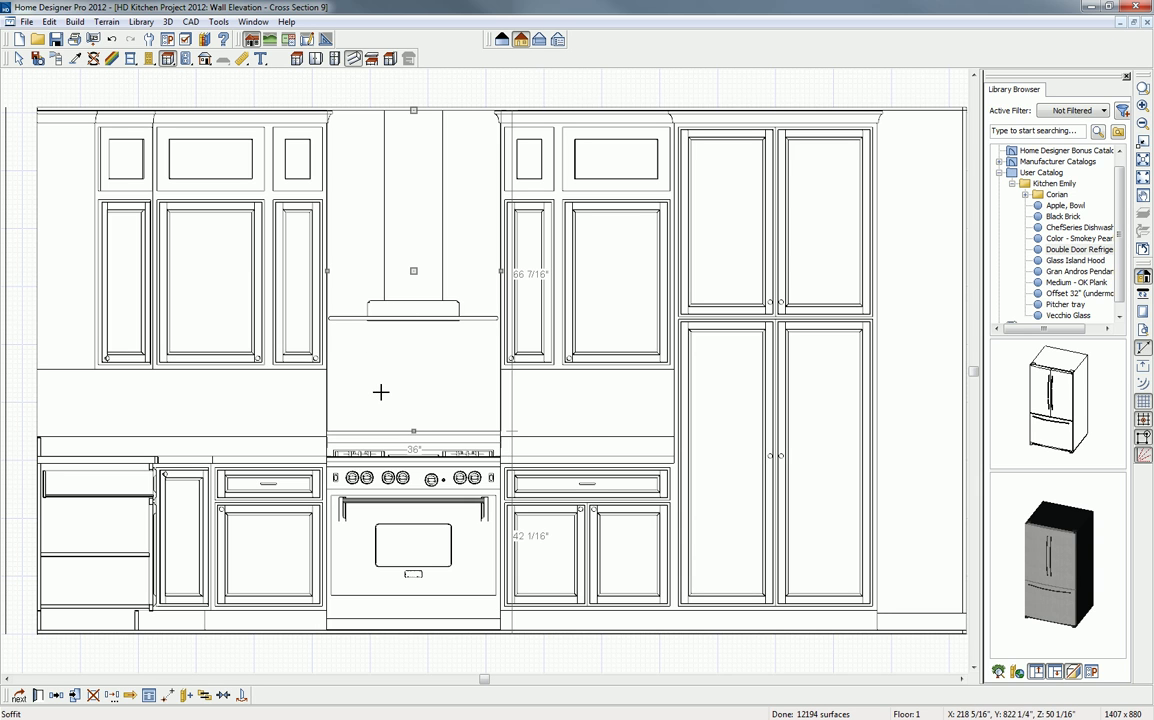
- Set the backsplash height to 18" for the two base cabinets beside the range and the corner base cabinet
{"action": "left_click", "coordinate": [579, 527]}
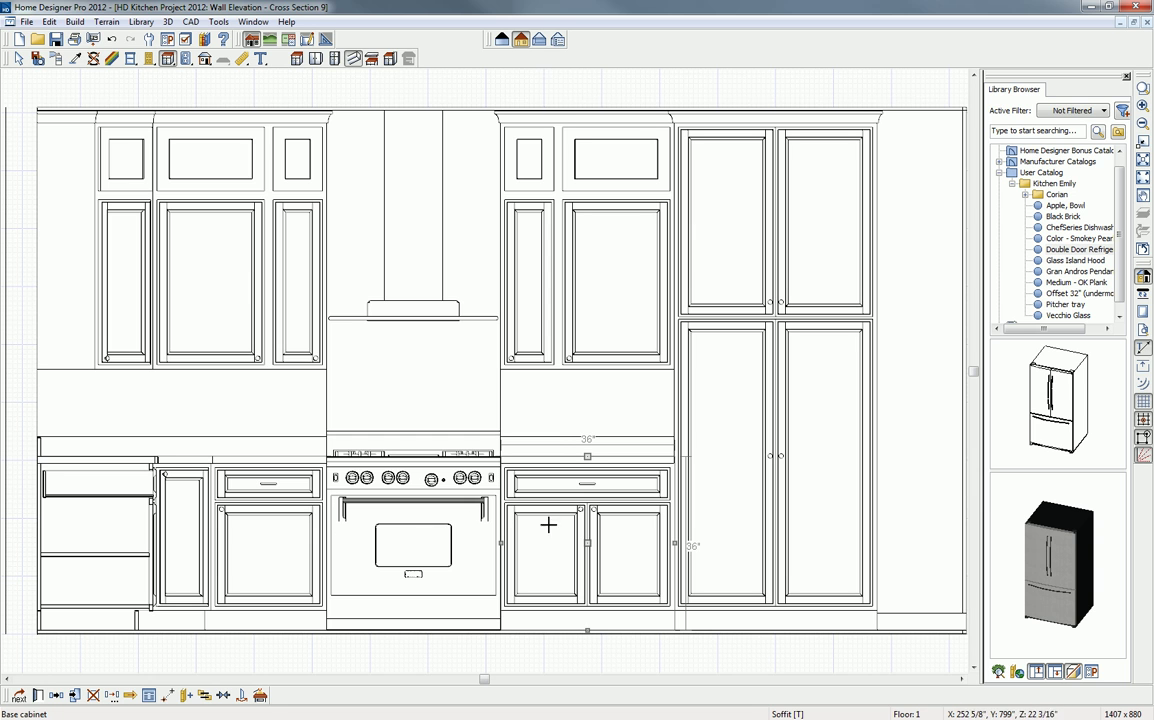
{"action": "left_click", "coordinate": [263, 551], "text": "shift"}
{"action": "left_click", "coordinate": [181, 542], "text": "shift"}
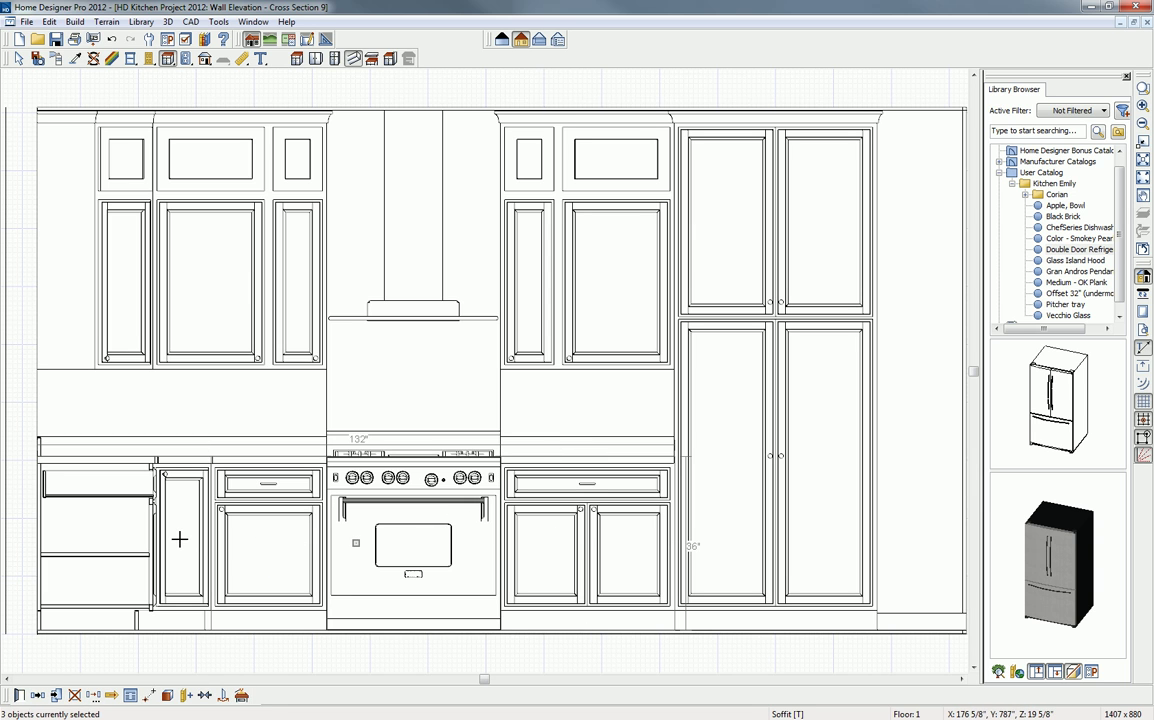
{"action": "left_click", "coordinate": [18, 695]}
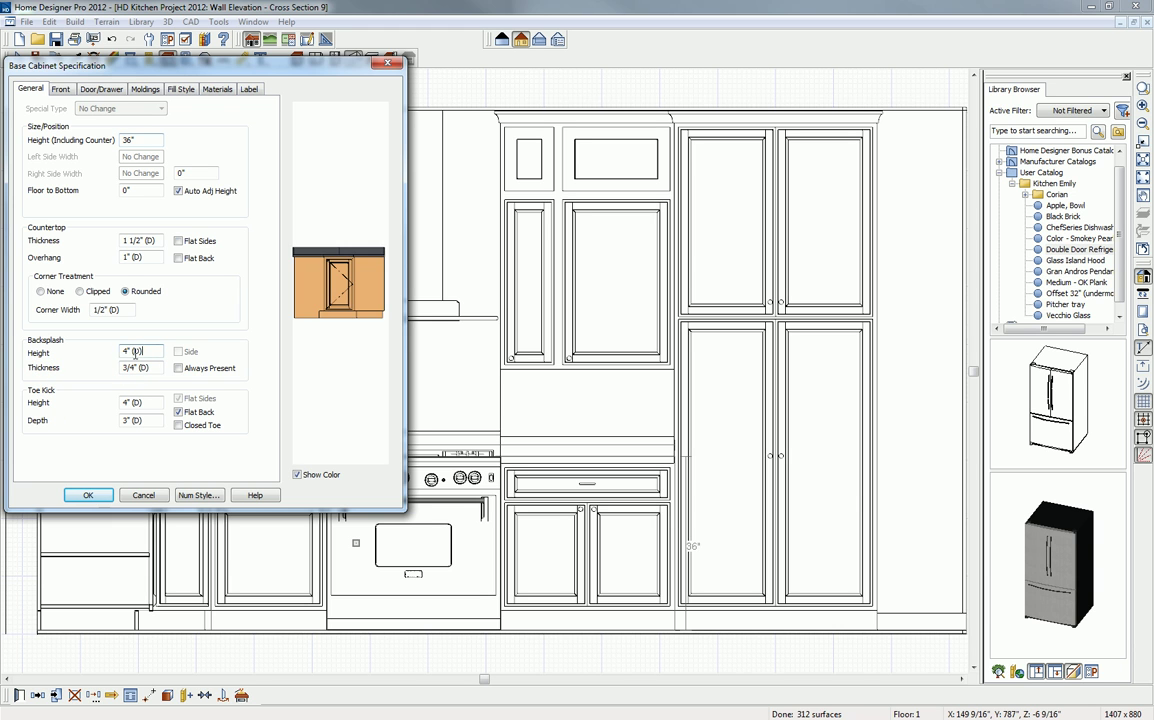
{"action": "type", "text": "18"}
{"action": "left_click", "coordinate": [88, 495]}
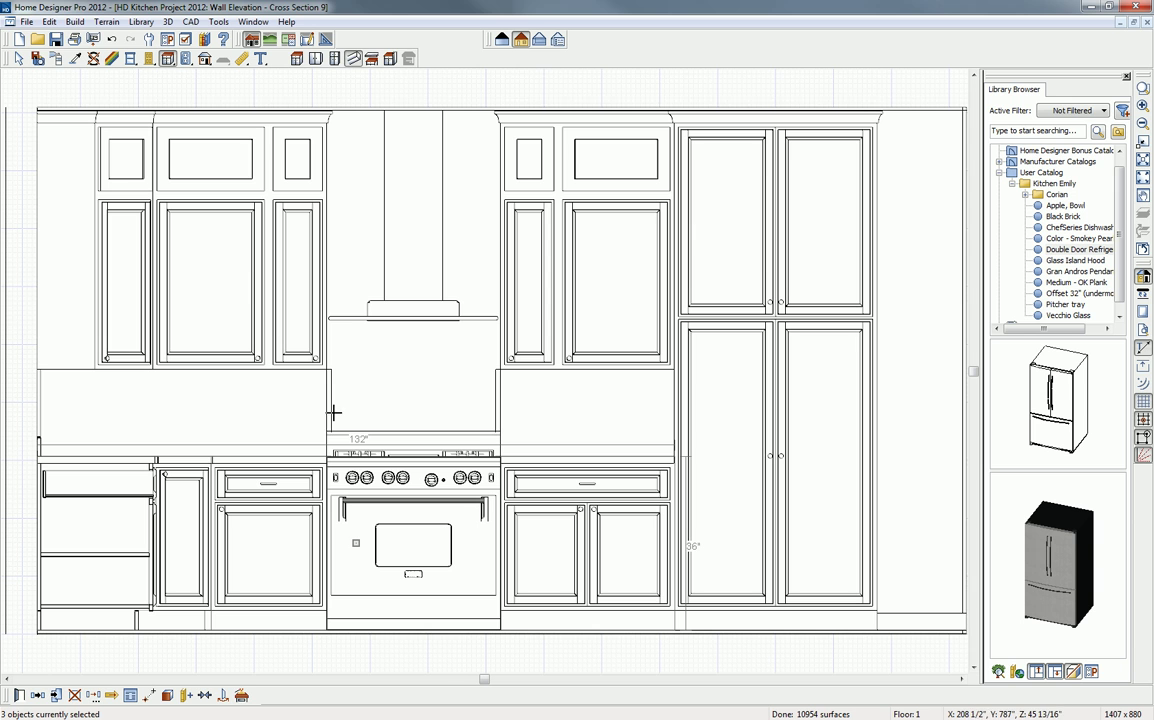
- Enable flat countertop sides on the two base cabinets flanking the range
{"action": "left_click", "coordinate": [275, 546]}
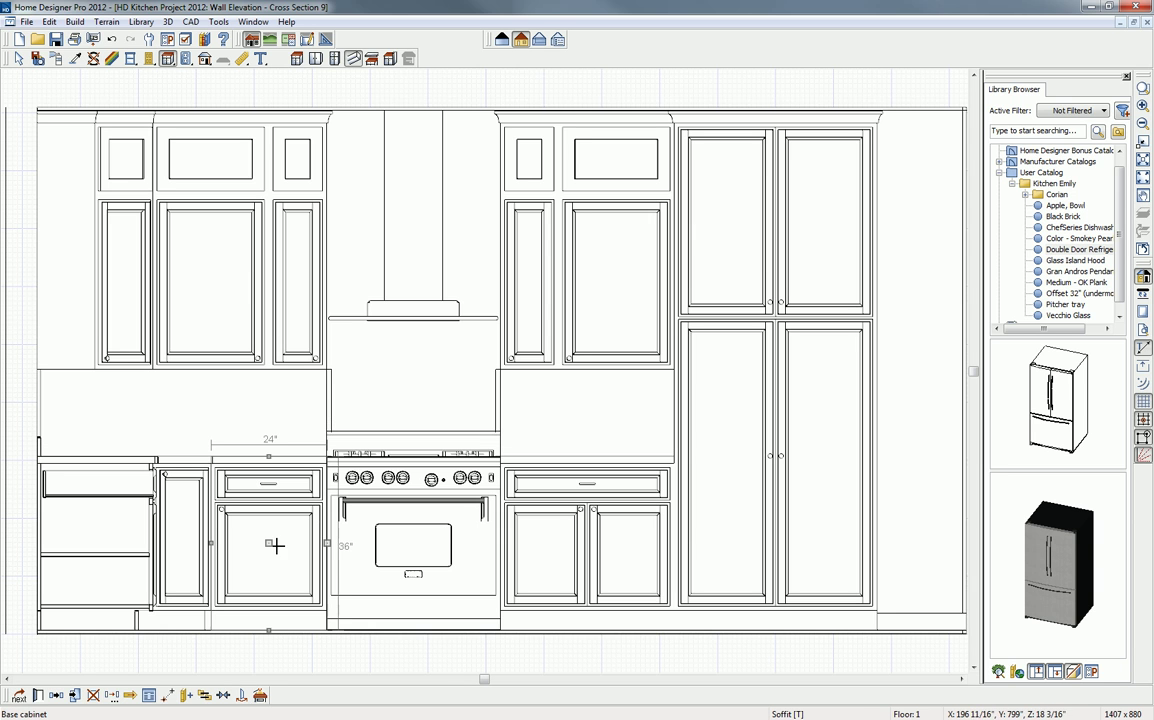
{"action": "left_click", "coordinate": [548, 543], "text": "shift"}
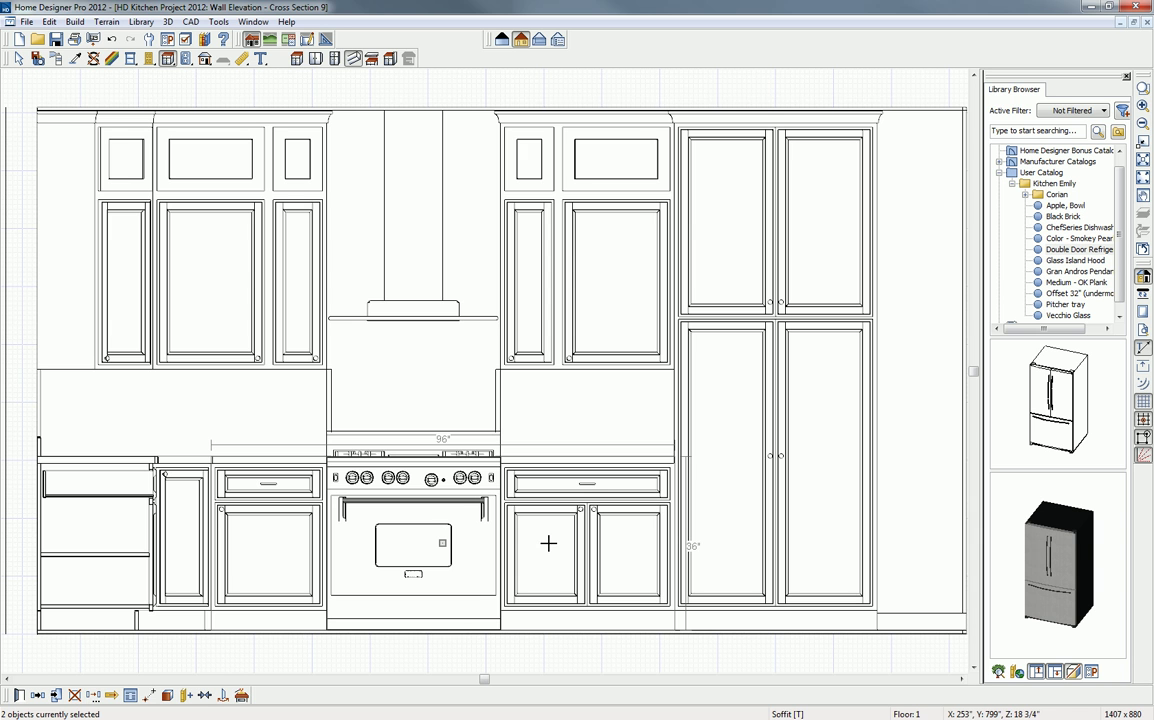
{"action": "left_click", "coordinate": [19, 696]}
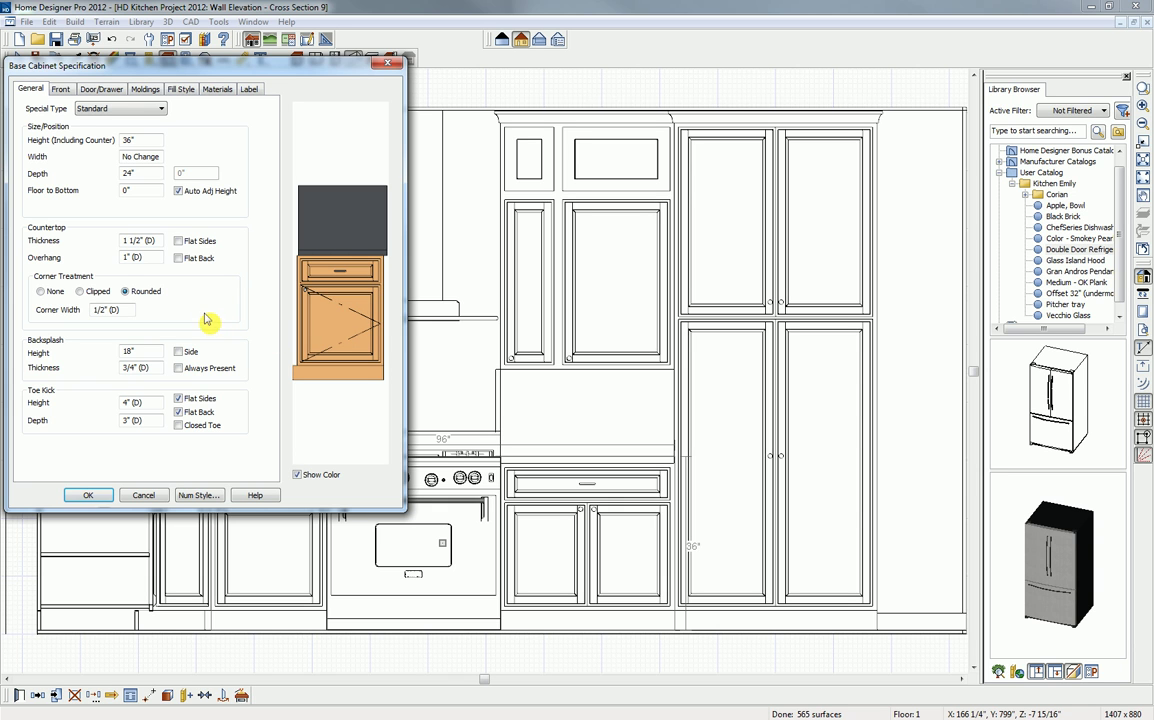
{"action": "left_click", "coordinate": [179, 241]}
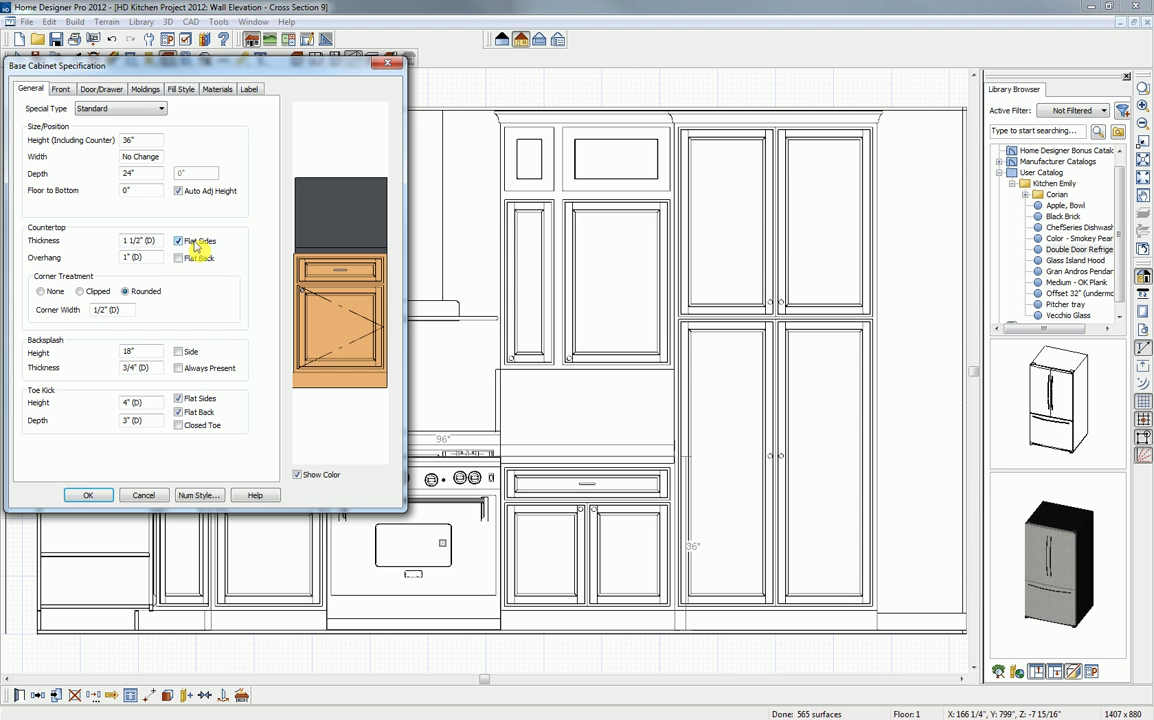
{"action": "left_click", "coordinate": [87, 497]}
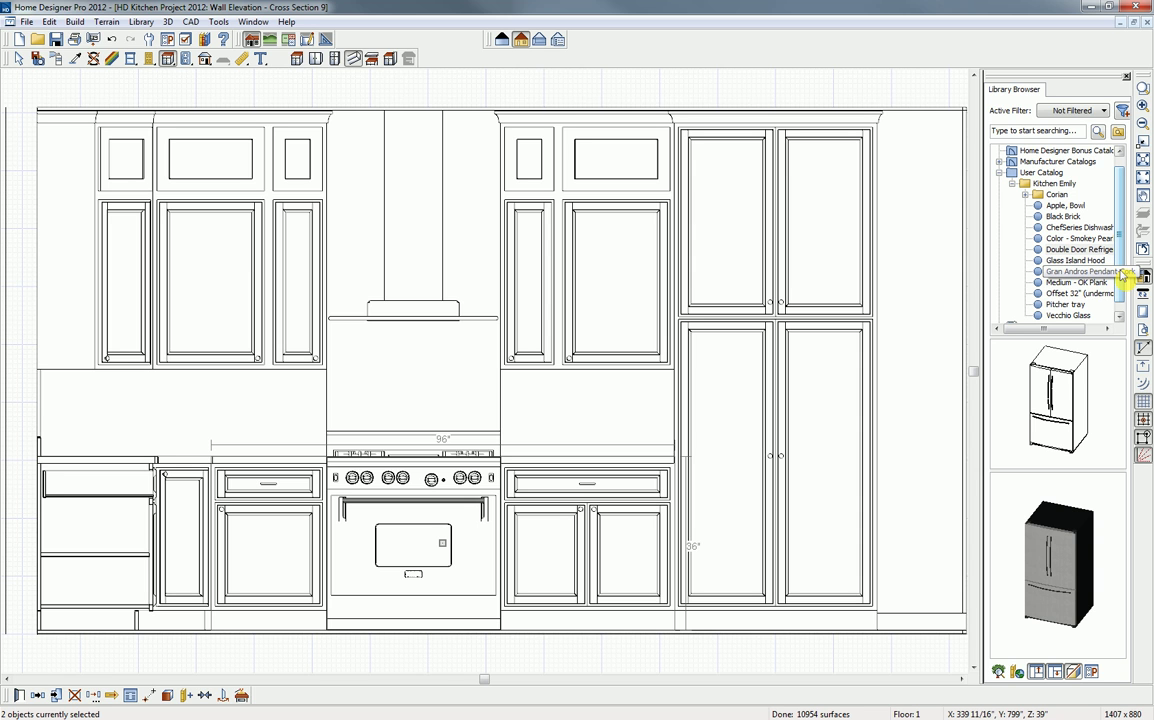
- Paint the backsplashes on both sides of the range and the soffit behind the hood with the Black Brick material
{"action": "left_click", "coordinate": [1066, 217]}
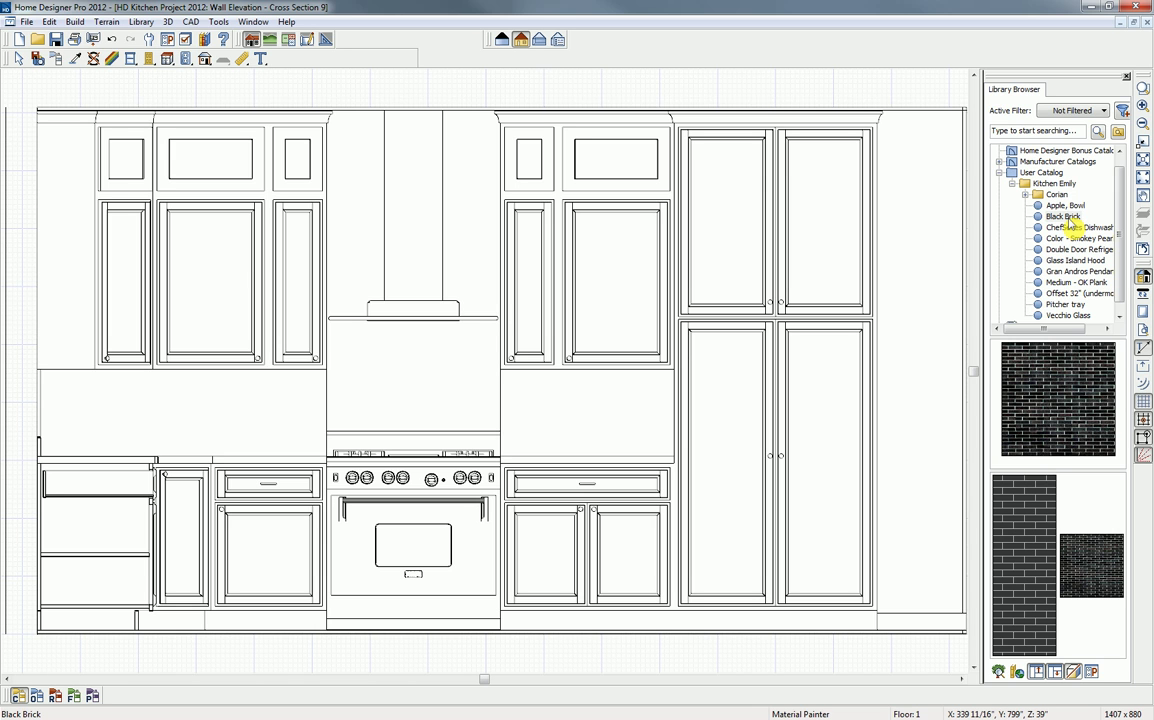
{"action": "left_click", "coordinate": [1059, 399]}
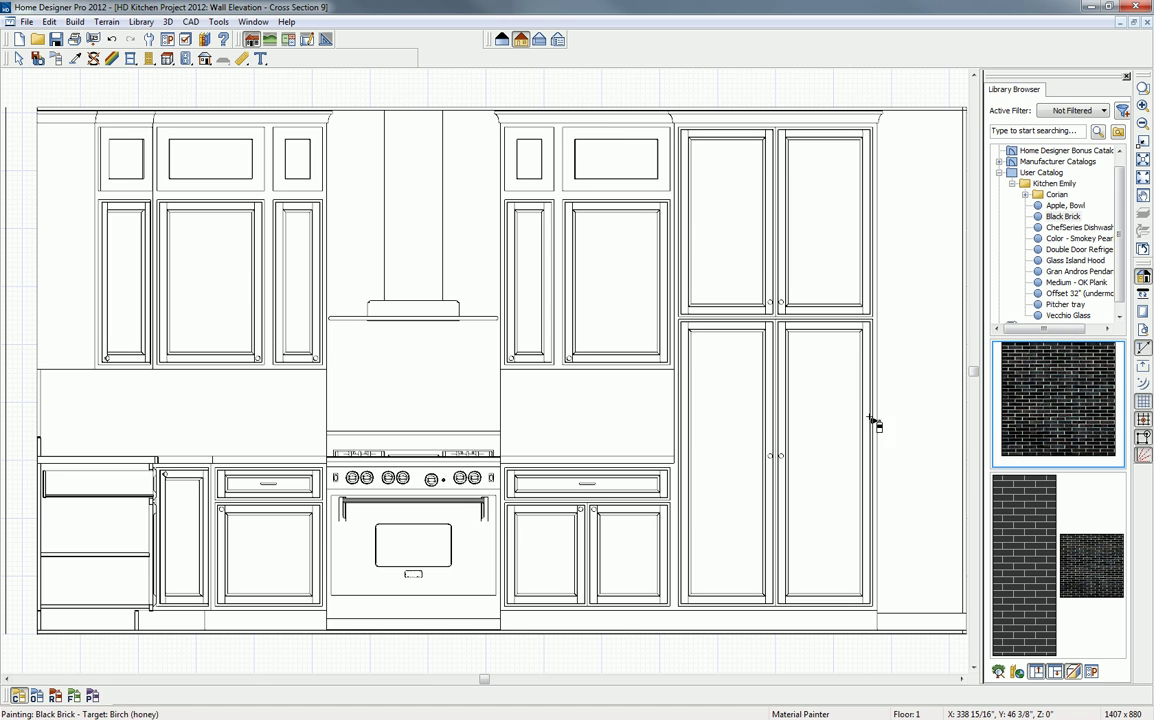
{"action": "left_click", "coordinate": [617, 418]}
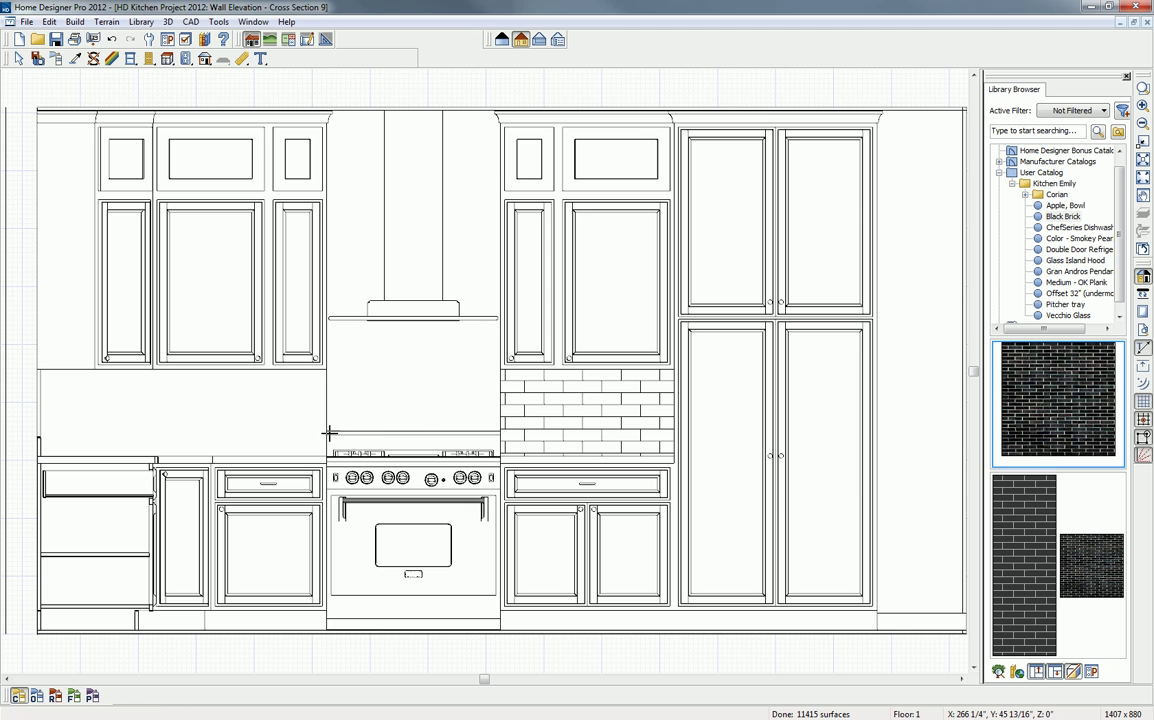
{"action": "left_click", "coordinate": [348, 403]}
{"action": "left_click", "coordinate": [302, 412]}
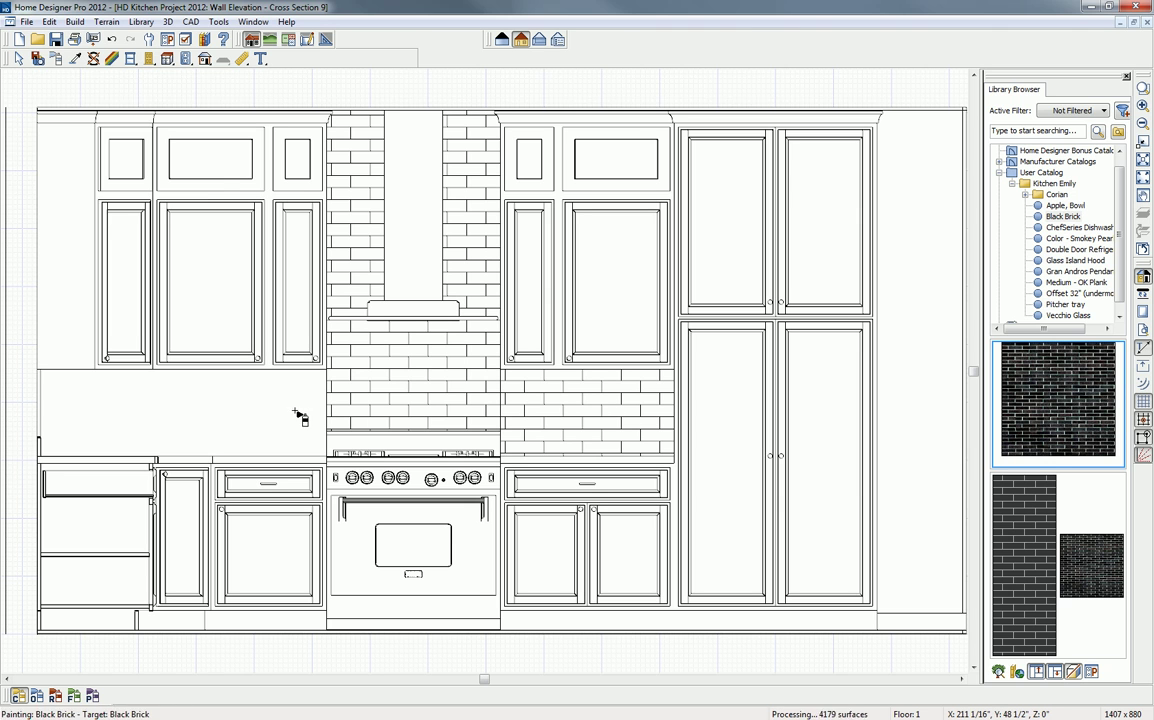
{"action": "left_click", "coordinate": [157, 416]}
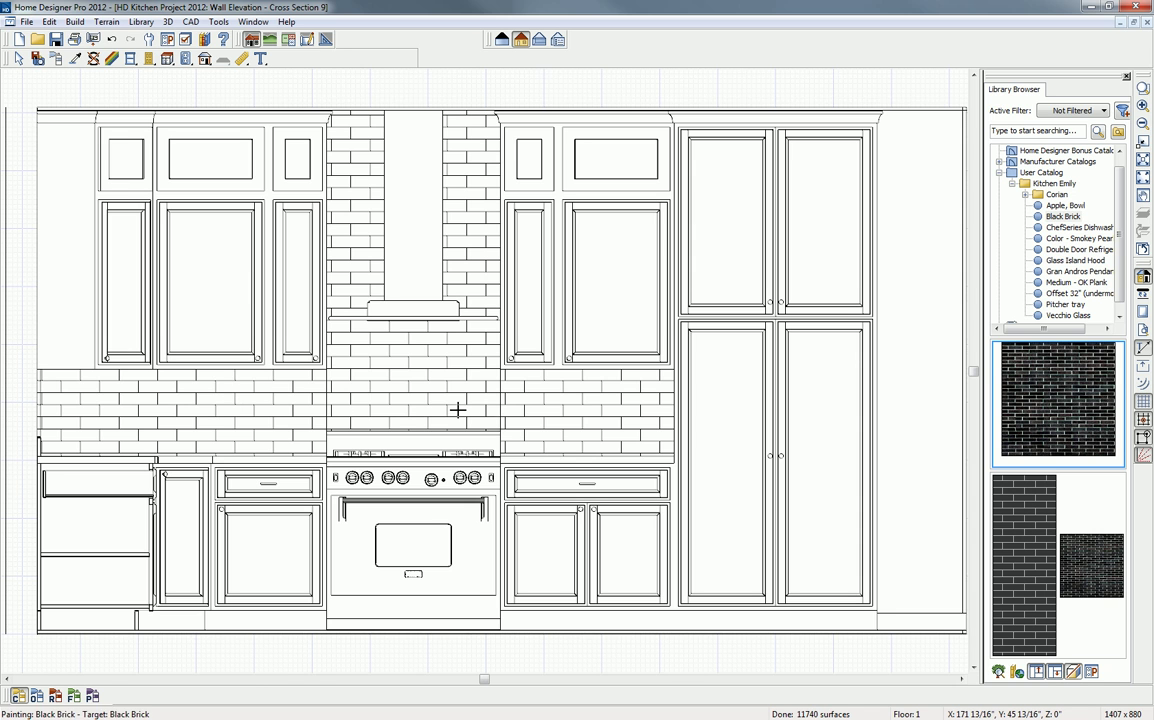
- Return to the floor plan and create a full camera view looking toward the sink and range corner
{"action": "left_click", "coordinate": [1147, 22]}
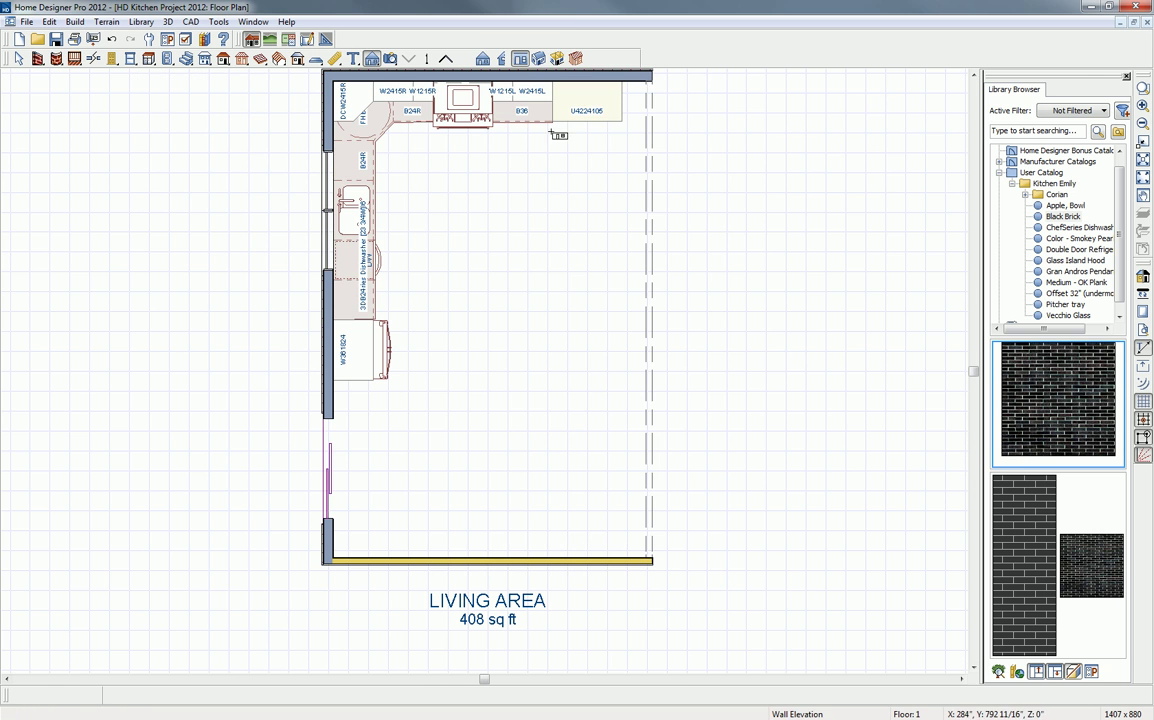
{"action": "left_click", "coordinate": [390, 58]}
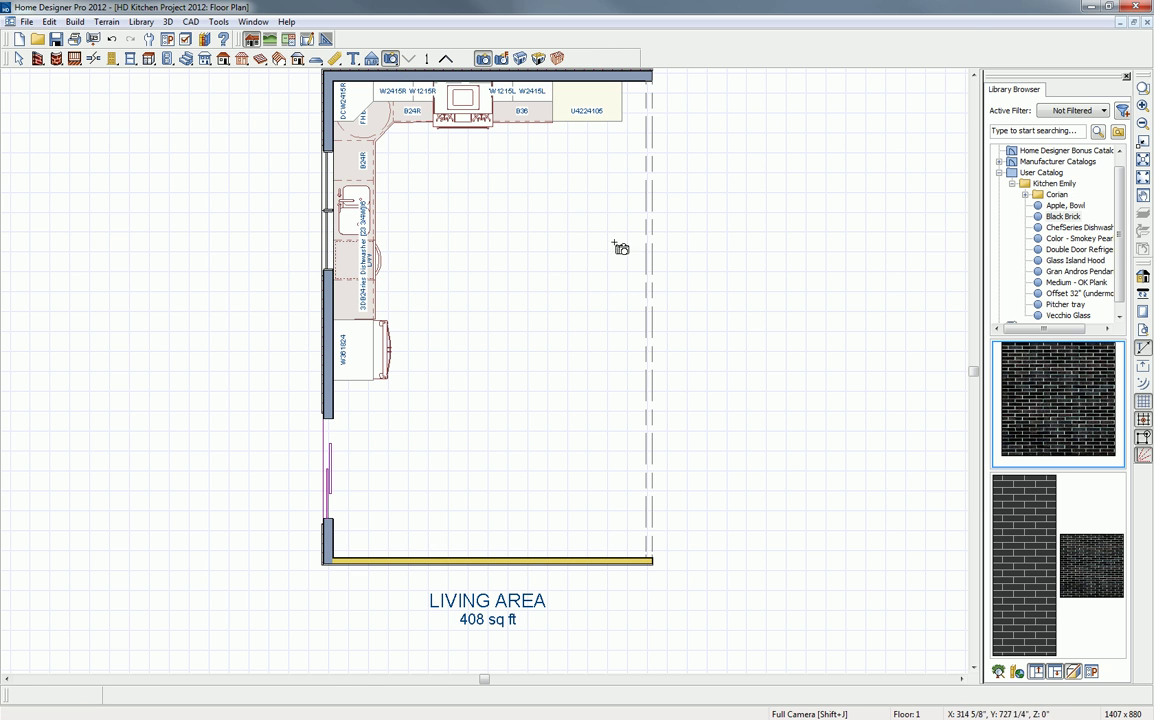
{"action": "left_click_drag", "start_coordinate": [628, 287], "coordinate": [608, 270]}
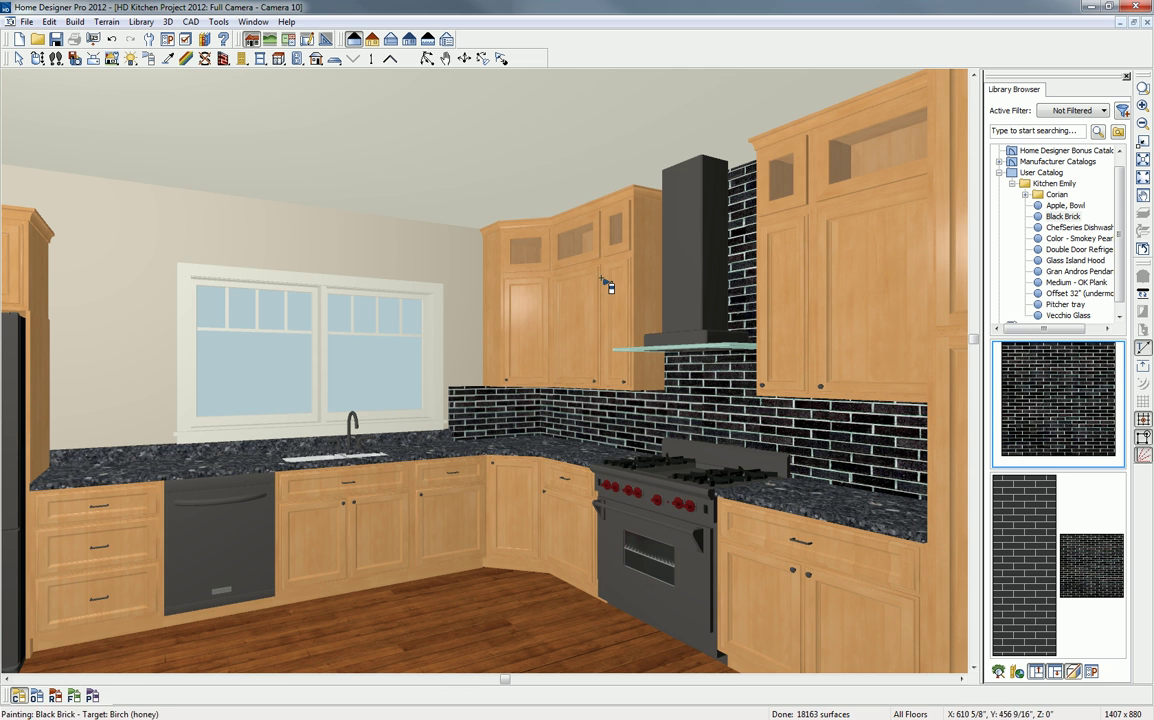
- Paint the low backsplash sections under the window with Black Brick, undoing the stray application to the faucet
{"action": "left_click", "coordinate": [1057, 410]}
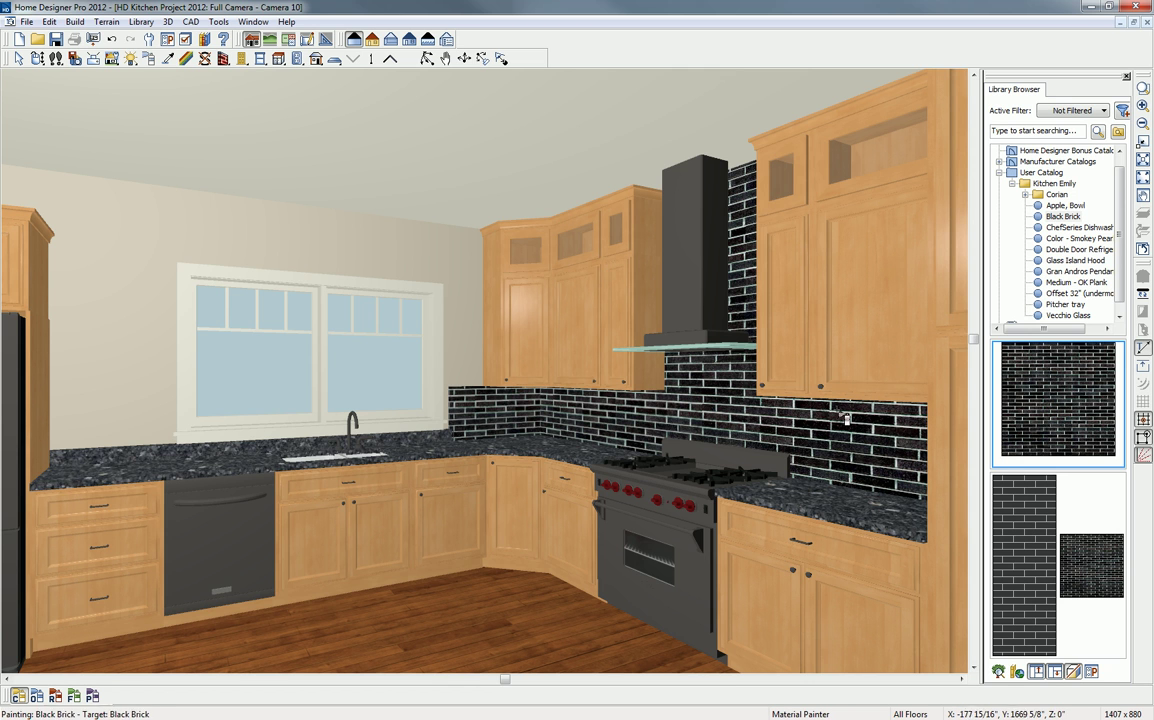
{"action": "left_click", "coordinate": [456, 446]}
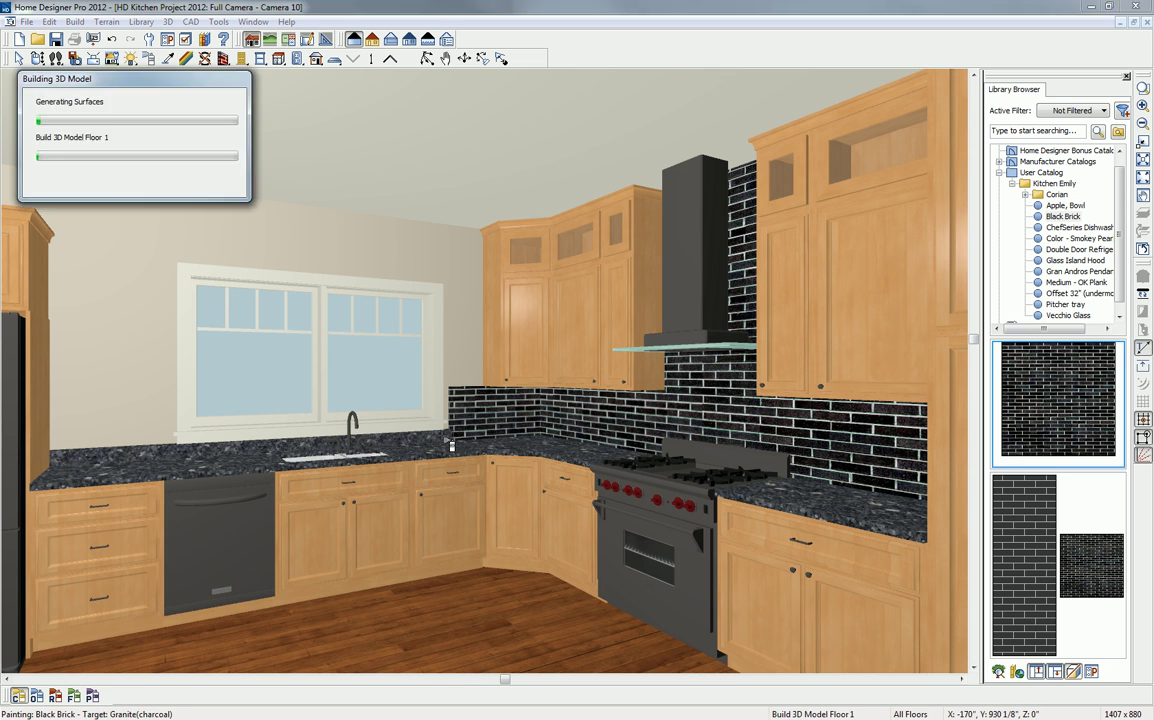
{"action": "left_click", "coordinate": [310, 457]}
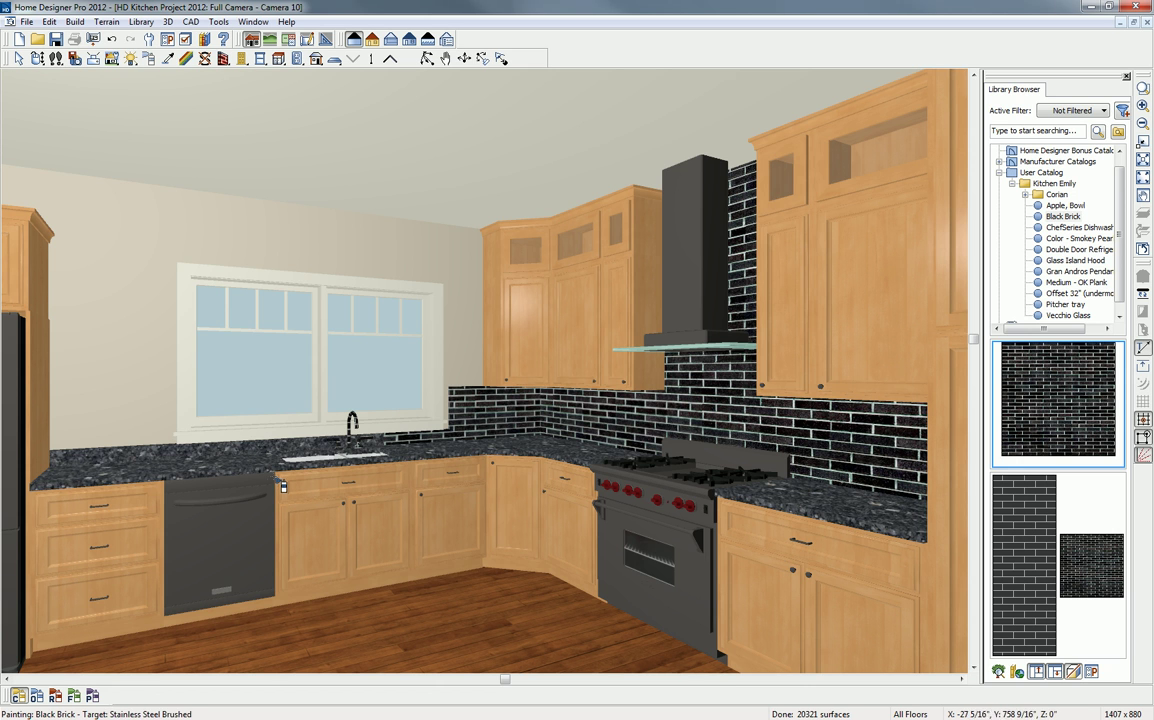
{"action": "left_click", "coordinate": [112, 40]}
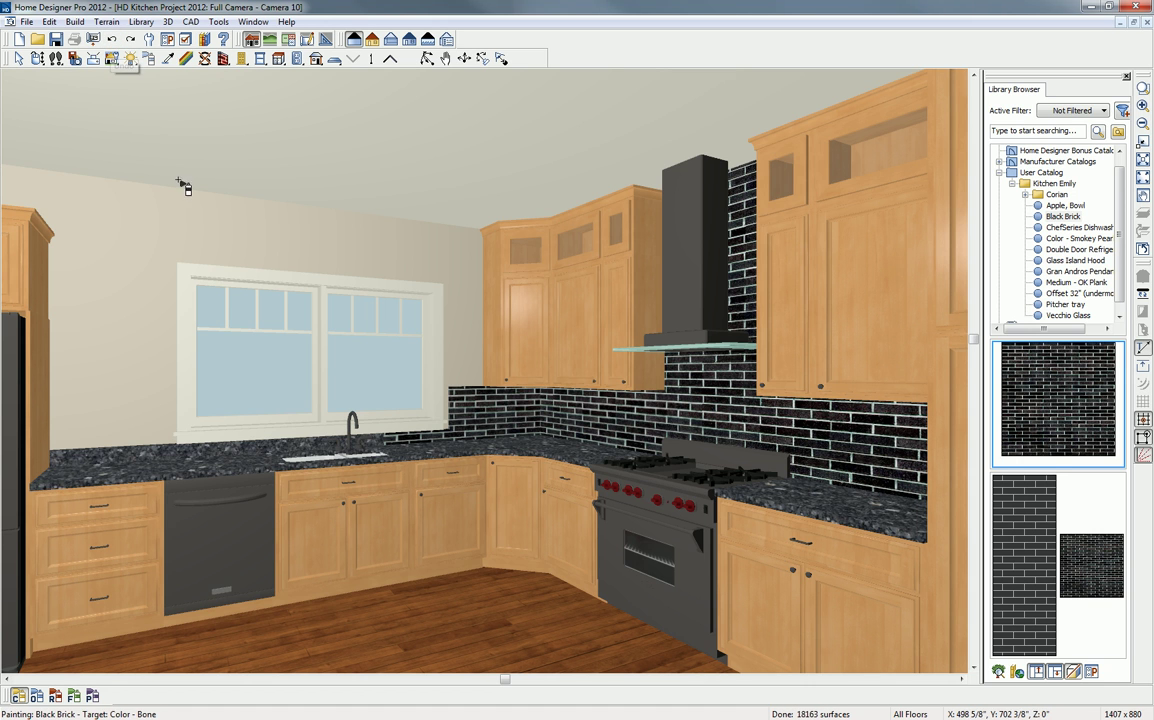
{"action": "left_click", "coordinate": [305, 448]}
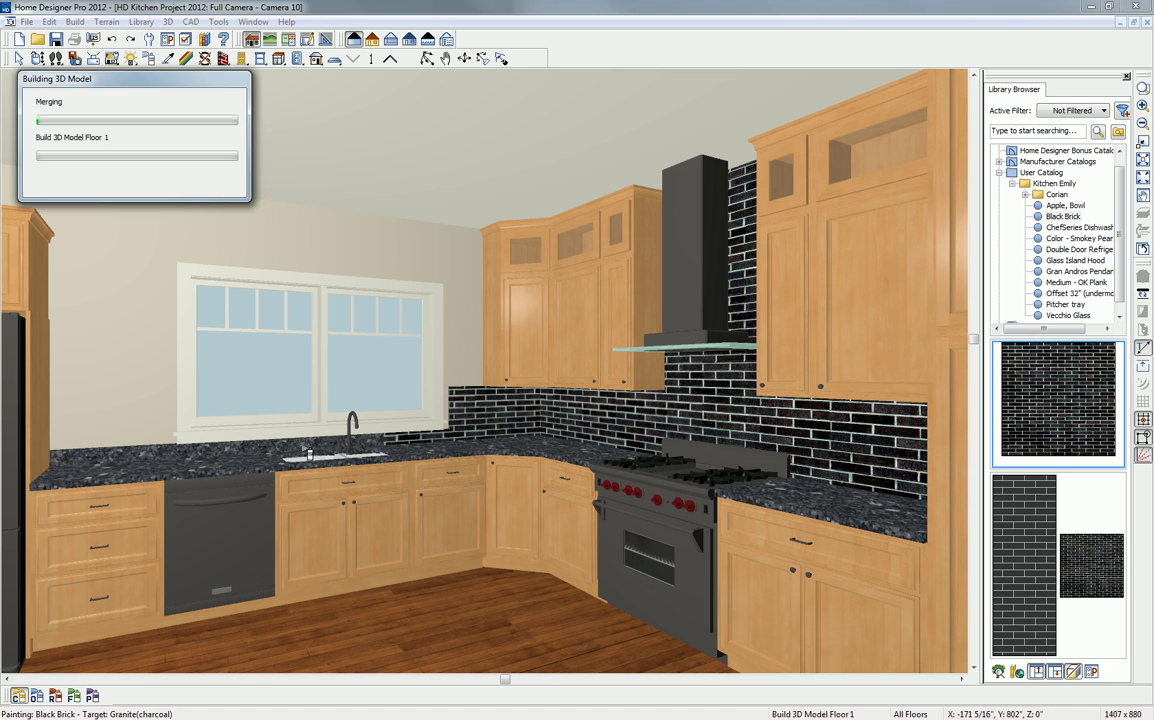
{"action": "left_click", "coordinate": [252, 455]}
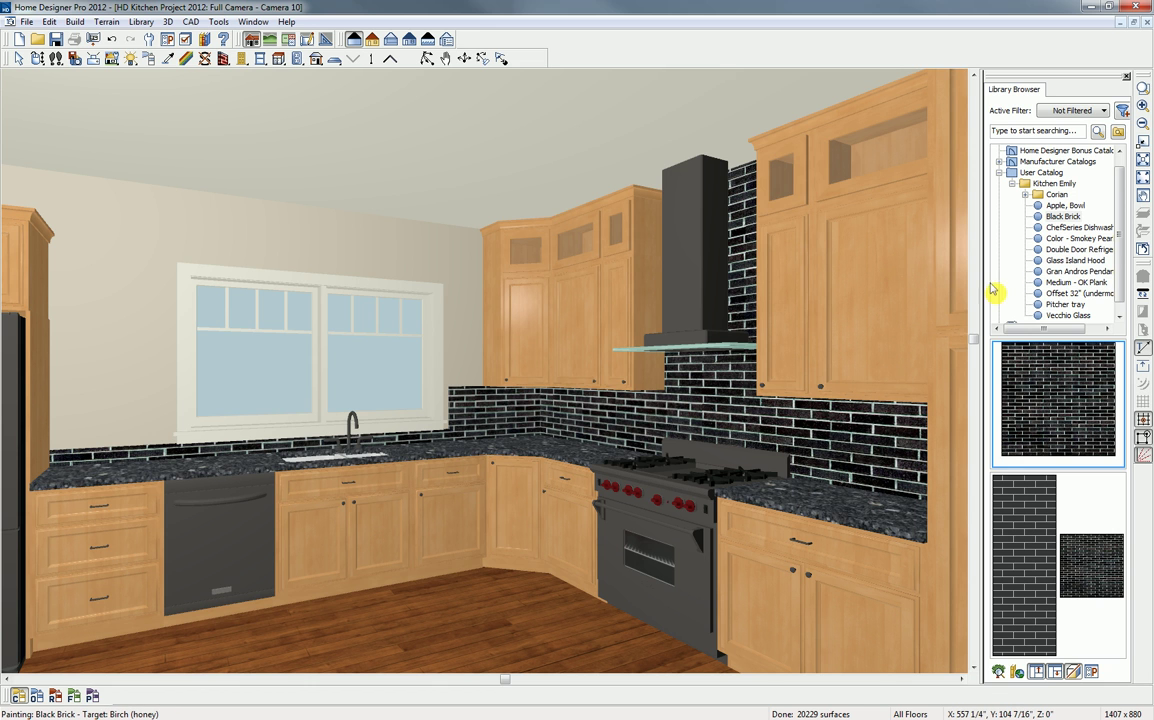
{"action": "left_click", "coordinate": [1011, 183]}
{"action": "left_click", "coordinate": [999, 184]}
{"action": "left_click", "coordinate": [999, 173]}
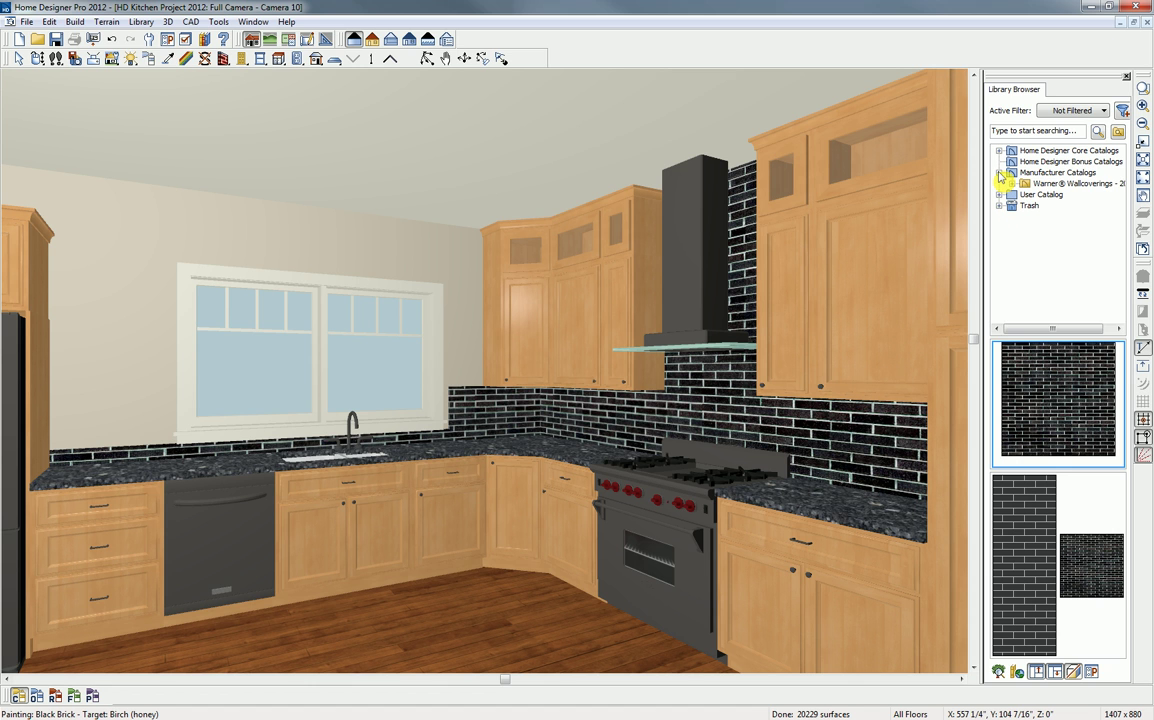
{"action": "left_click", "coordinate": [999, 173]}
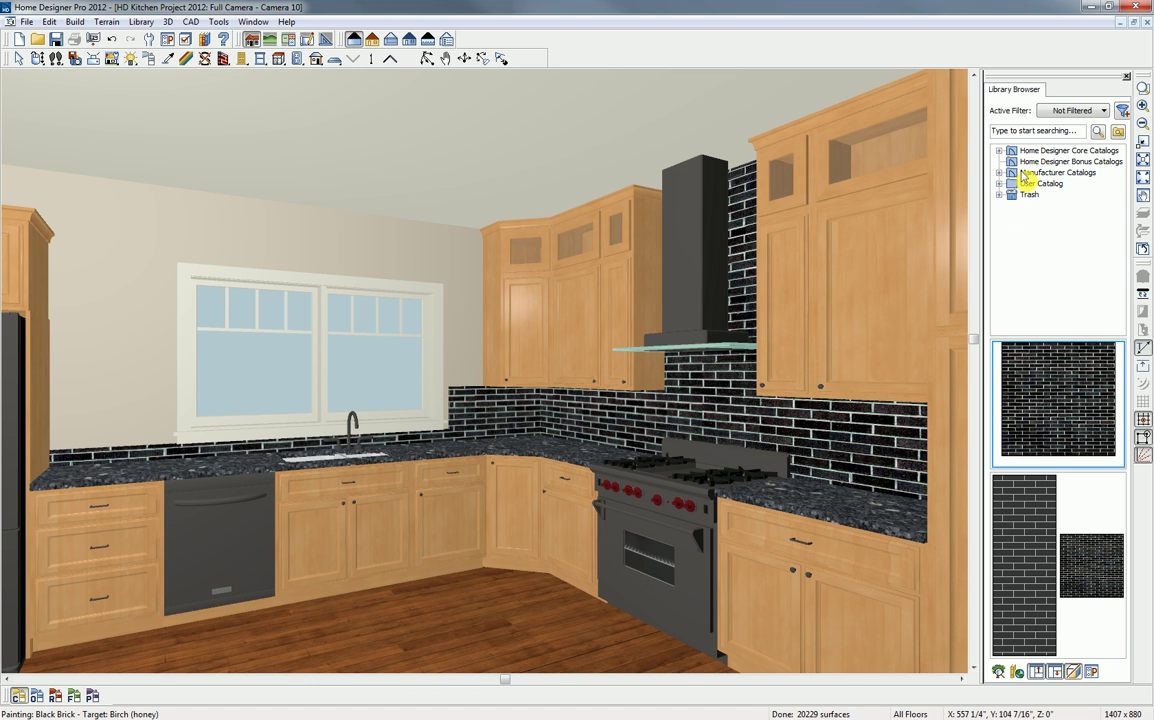
{"action": "left_click", "coordinate": [999, 183]}
{"action": "left_click", "coordinate": [1011, 194]}
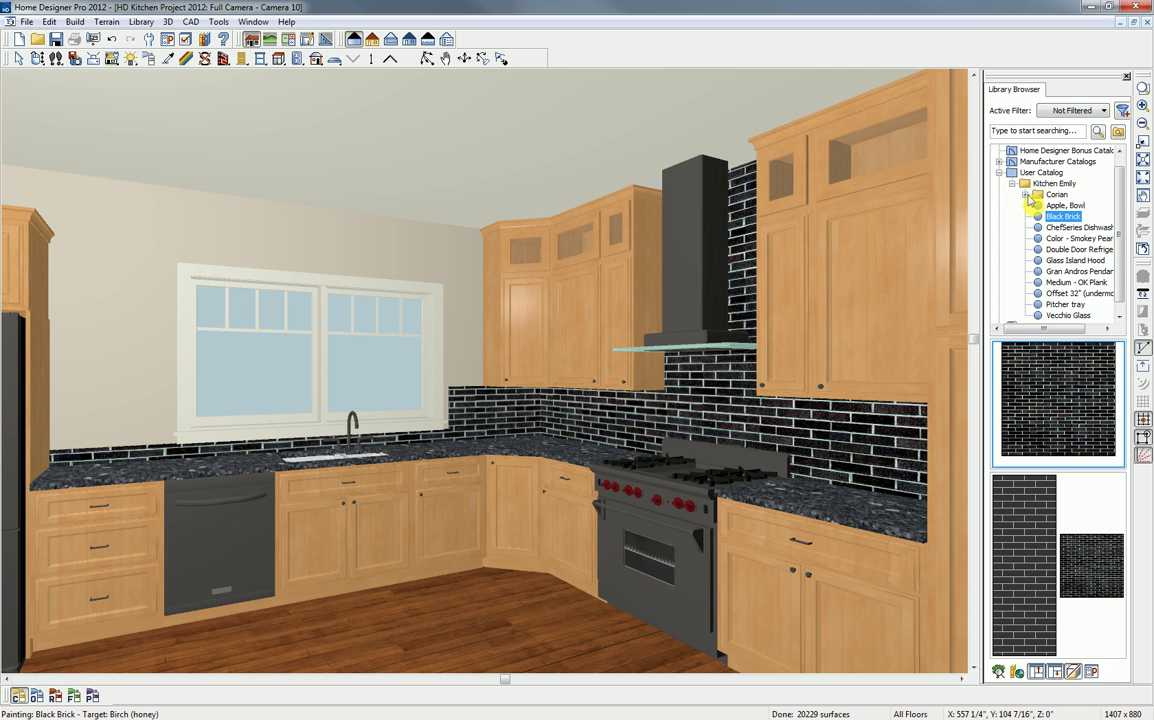
- Paint all the room's countertops with the Azure material from the Corian Blues collection, using the Material Painter's Room Mode
{"action": "left_click", "coordinate": [1026, 195]}
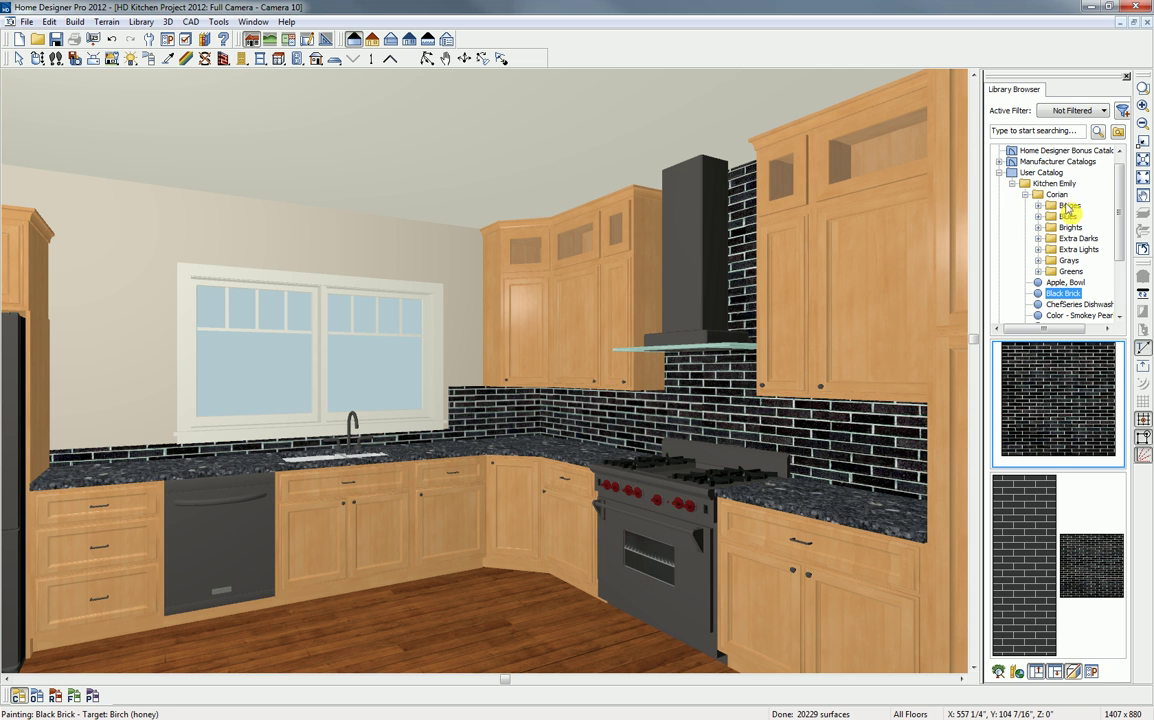
{"action": "left_click", "coordinate": [1038, 205]}
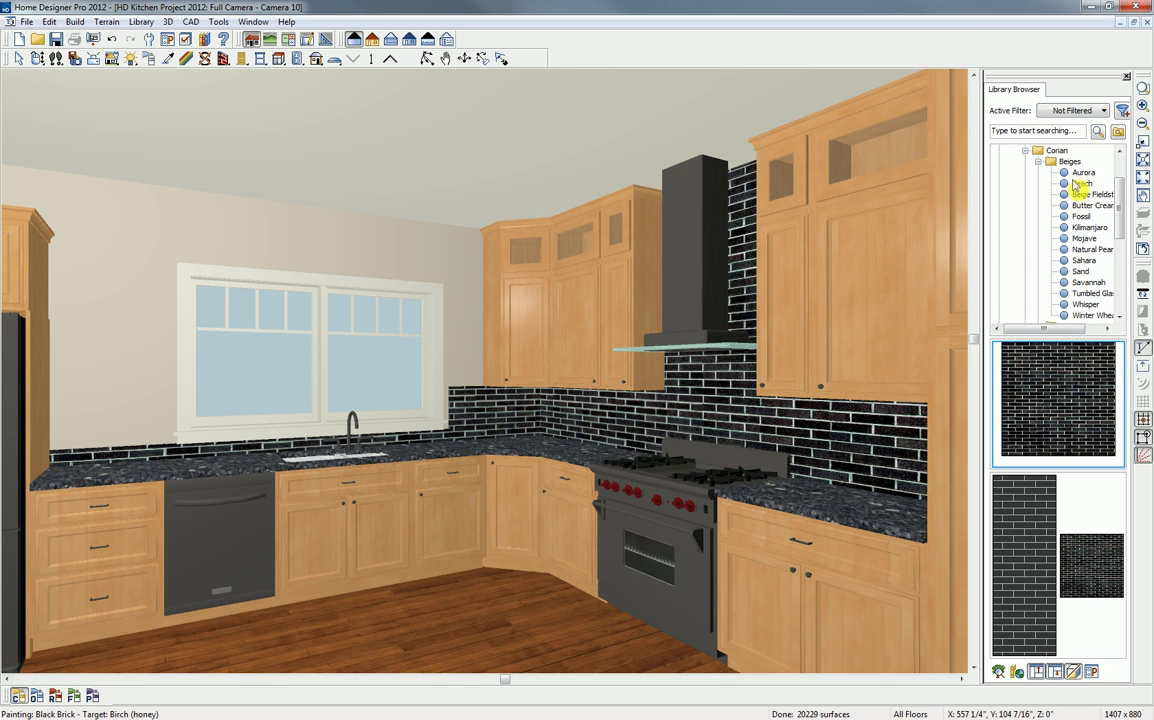
{"action": "left_click", "coordinate": [1038, 161]}
{"action": "left_click", "coordinate": [1039, 173]}
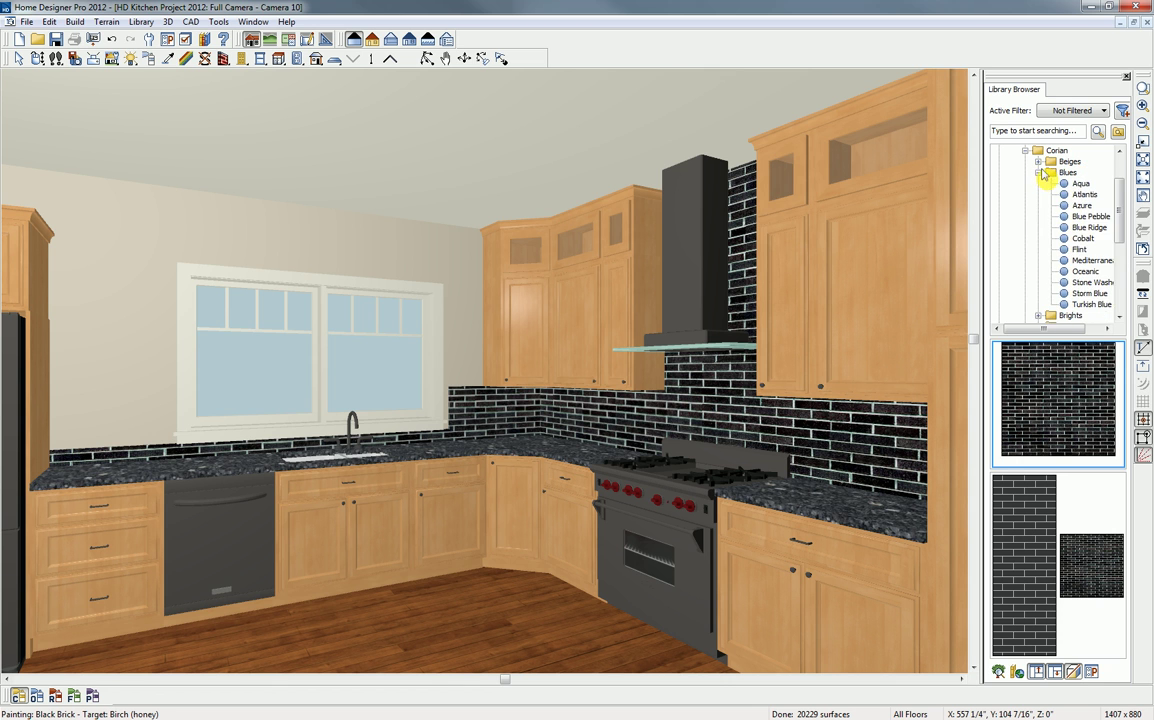
{"action": "left_click", "coordinate": [1081, 196]}
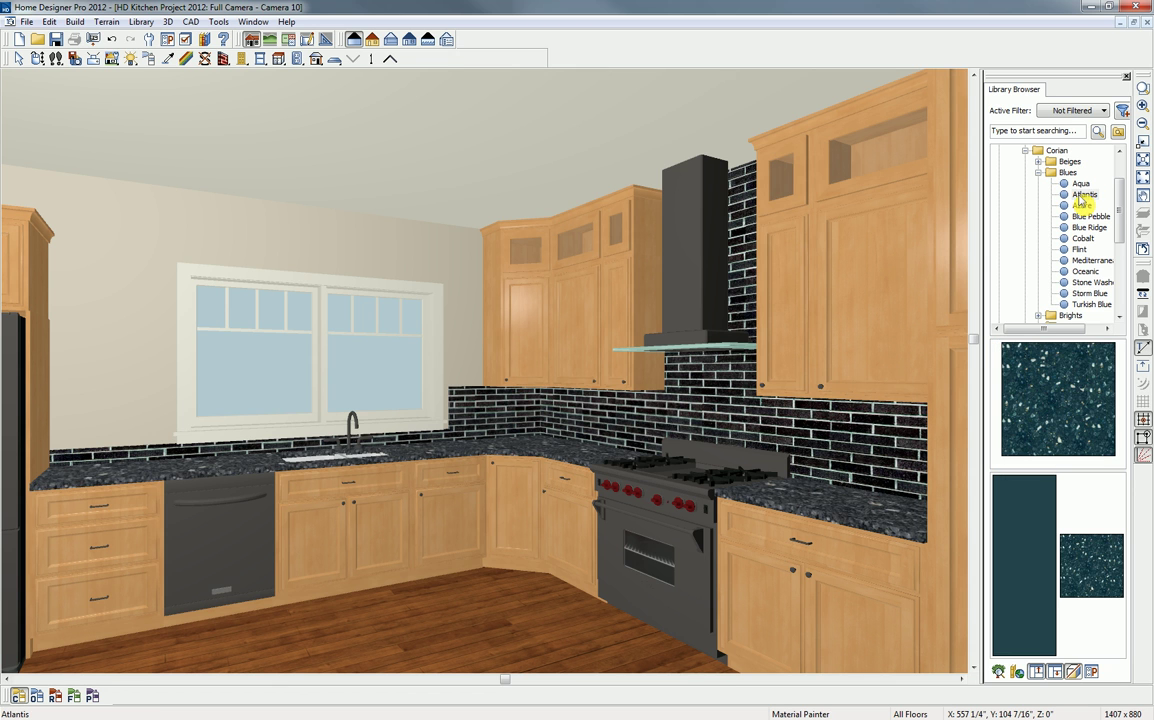
{"action": "left_click", "coordinate": [1081, 204]}
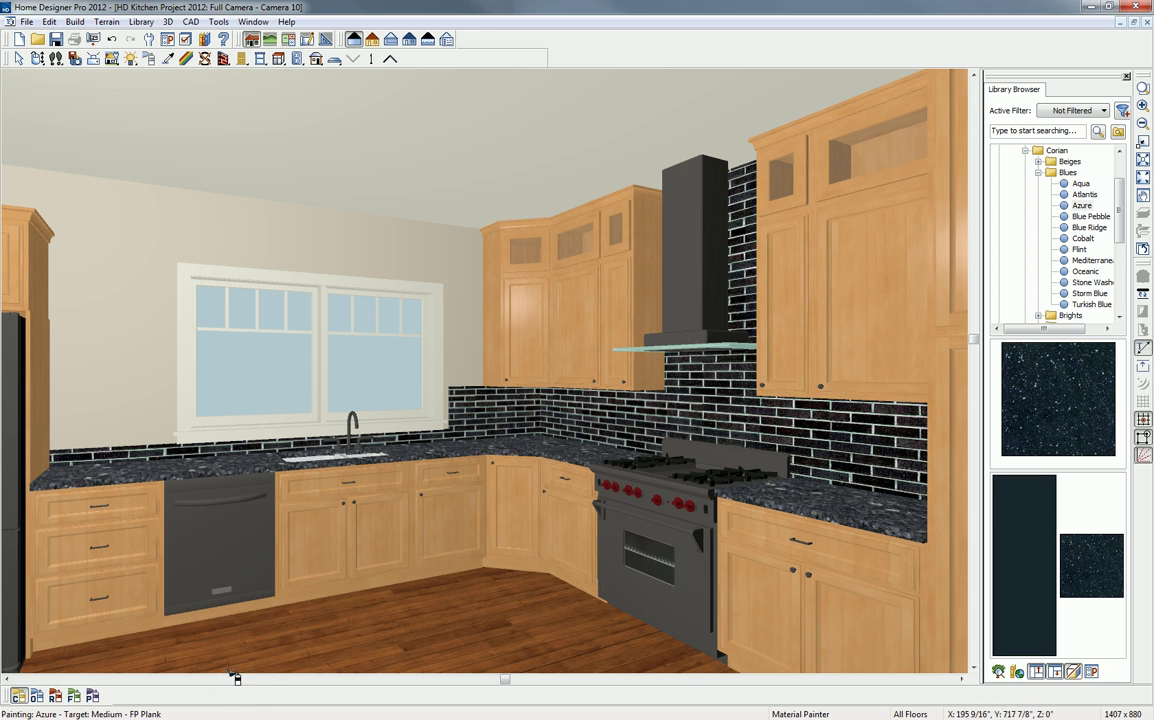
{"action": "left_click", "coordinate": [37, 697]}
{"action": "left_click", "coordinate": [55, 697]}
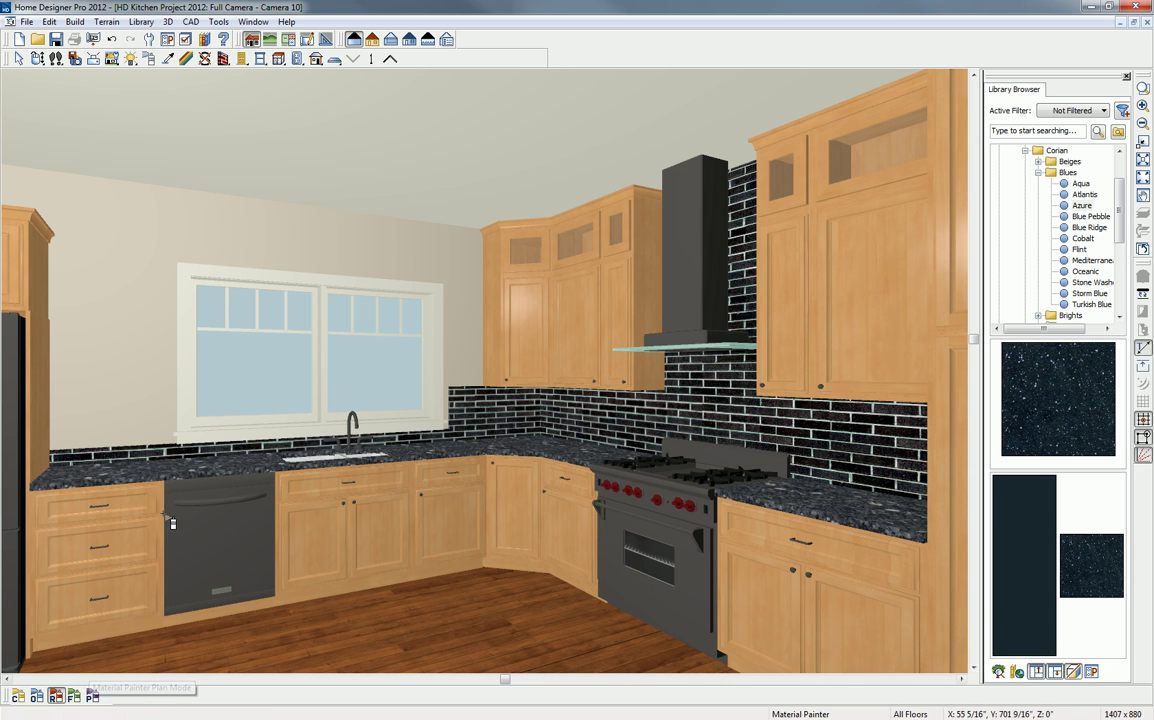
{"action": "left_click", "coordinate": [179, 479]}
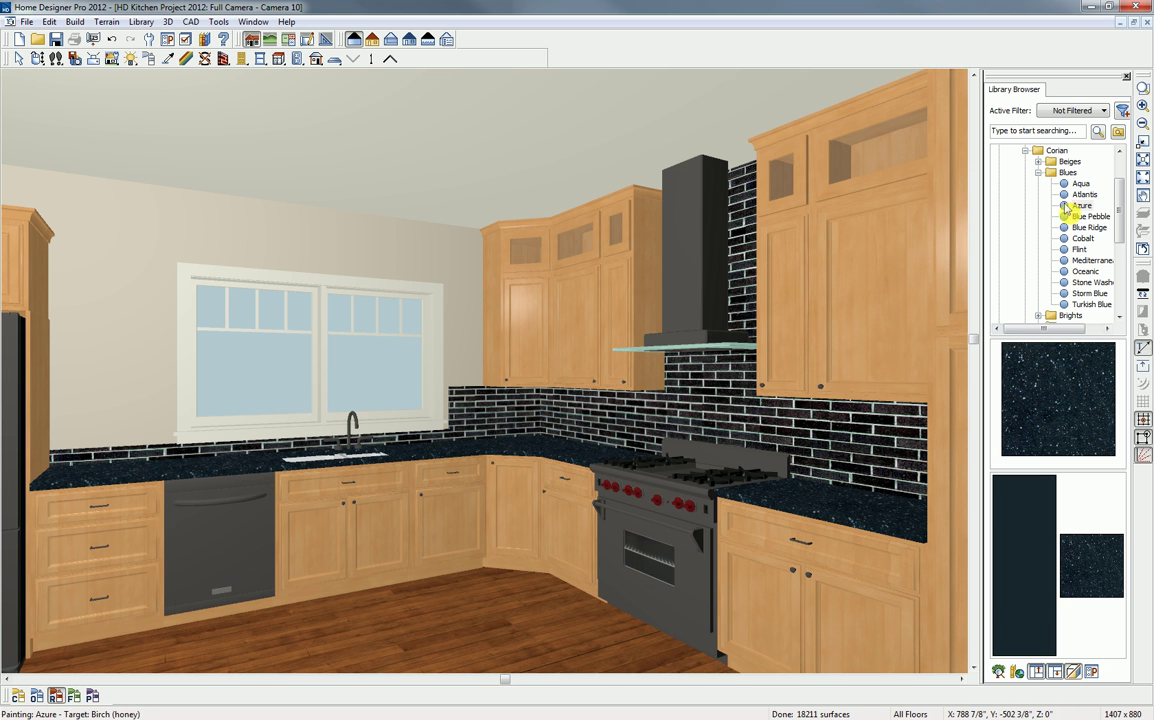
- Paint all the cabinets in the room with Color - Smokey Pearl from Kitchen Emily, blending the color with the existing wood material
{"action": "left_click", "coordinate": [1038, 172]}
{"action": "left_click", "coordinate": [1025, 150]}
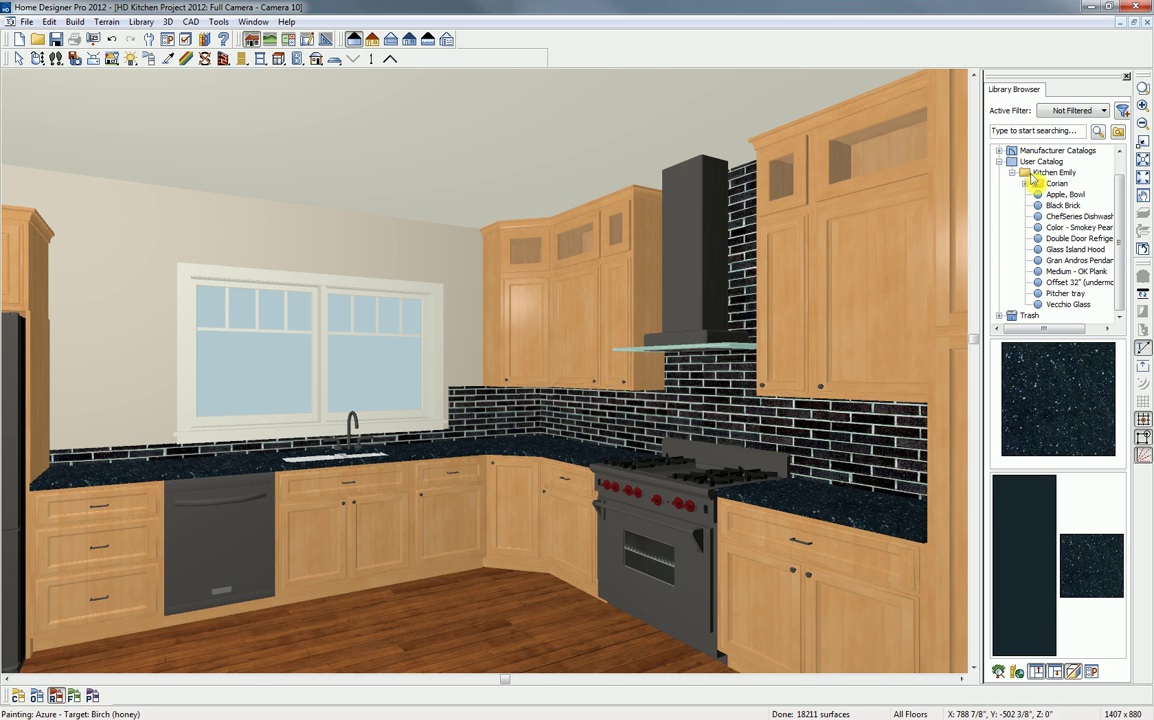
{"action": "left_click", "coordinate": [1057, 228]}
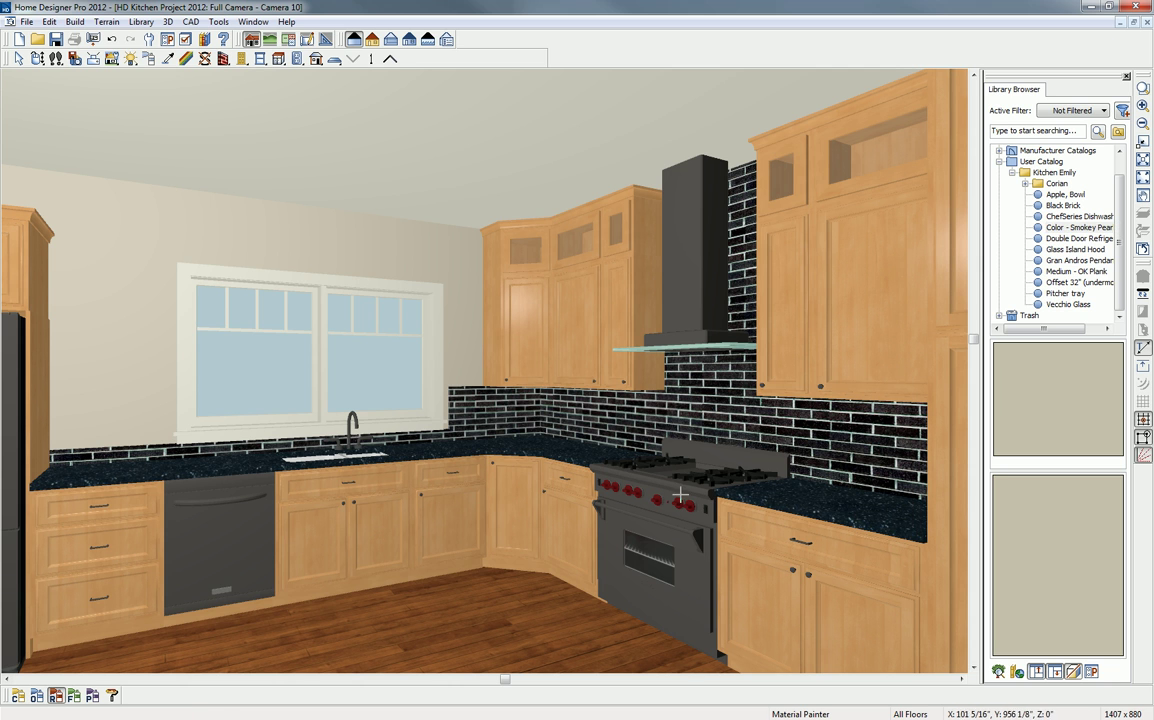
{"action": "left_click", "coordinate": [111, 696]}
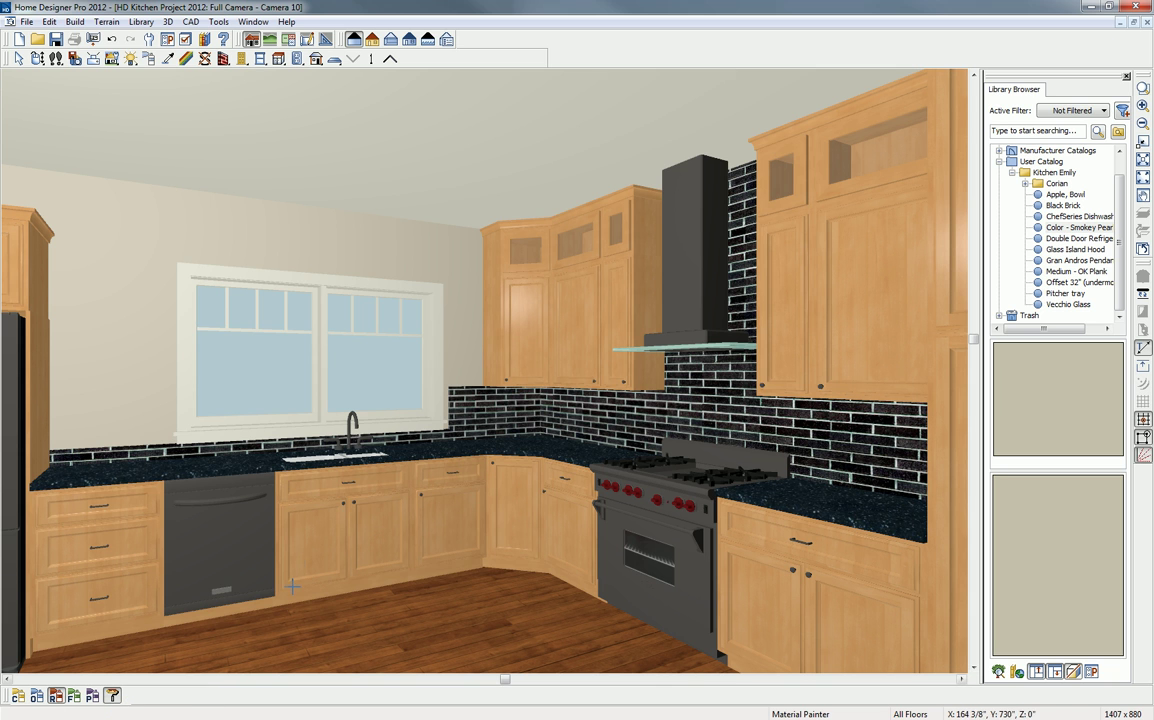
{"action": "left_click", "coordinate": [320, 544]}
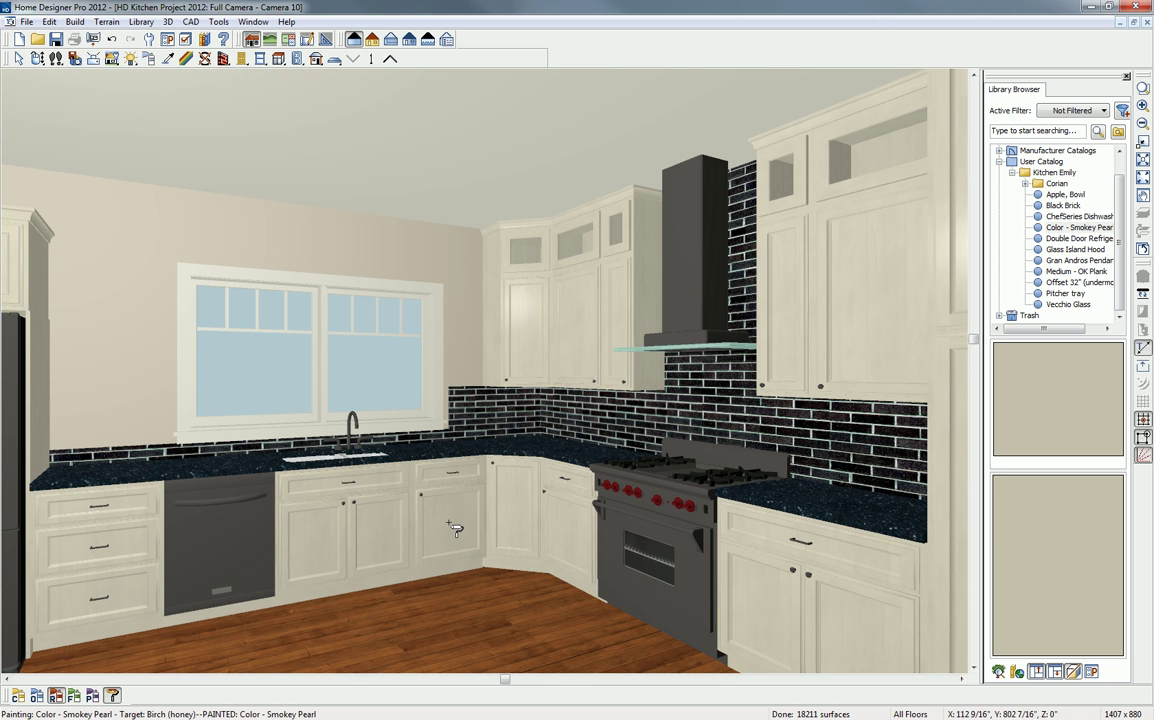
- Cover the kitchen floor with the Medium - OK Plank material
{"action": "left_click", "coordinate": [1093, 272]}
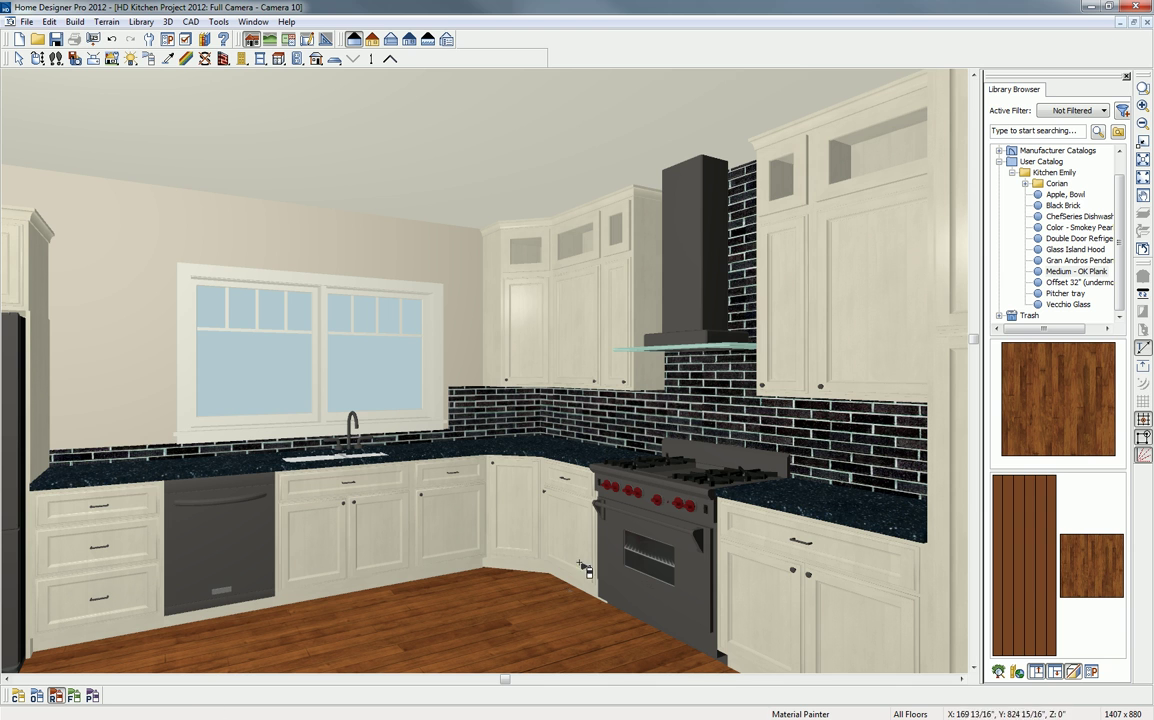
{"action": "left_click", "coordinate": [473, 616]}
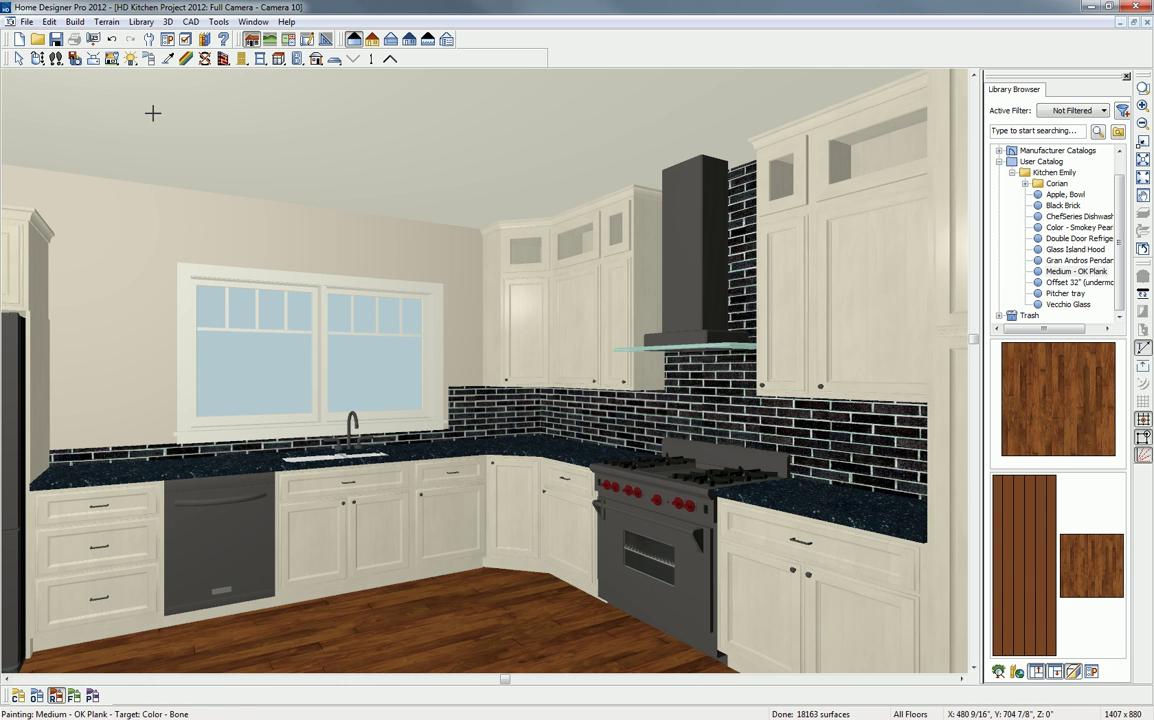
- Adjust the kitchen floor's Medium - OK Plank material definition by setting its pattern angle to 0°
{"action": "left_click", "coordinate": [188, 60]}
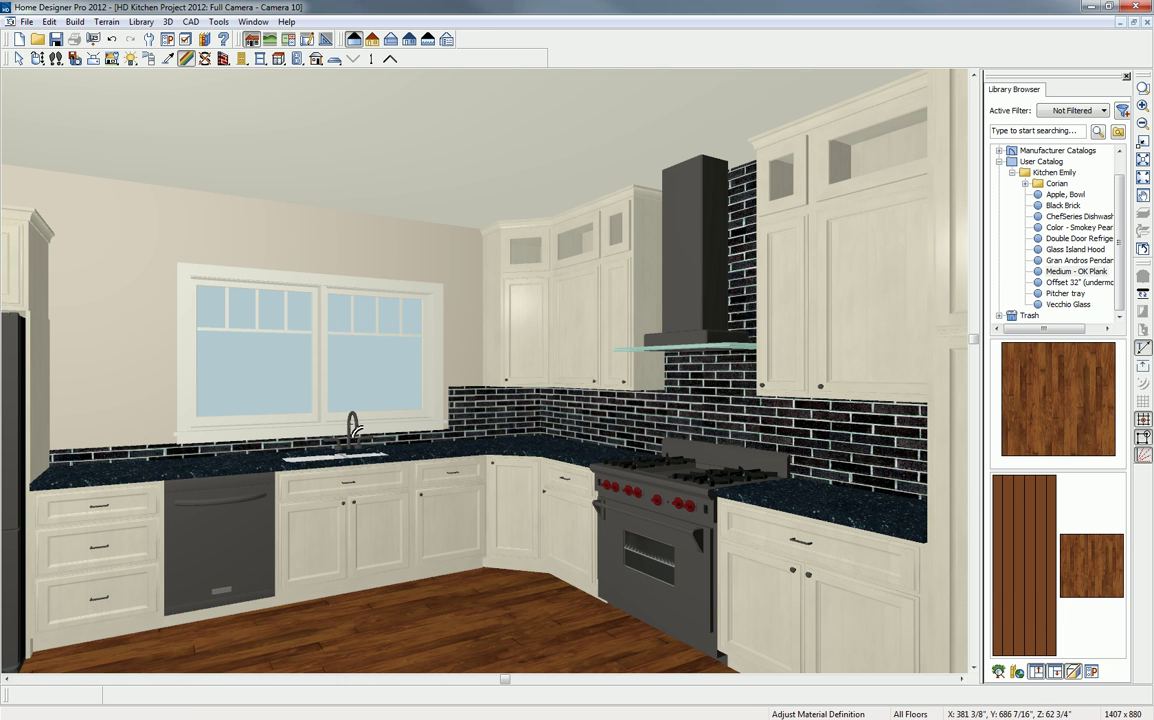
{"action": "left_click", "coordinate": [453, 630]}
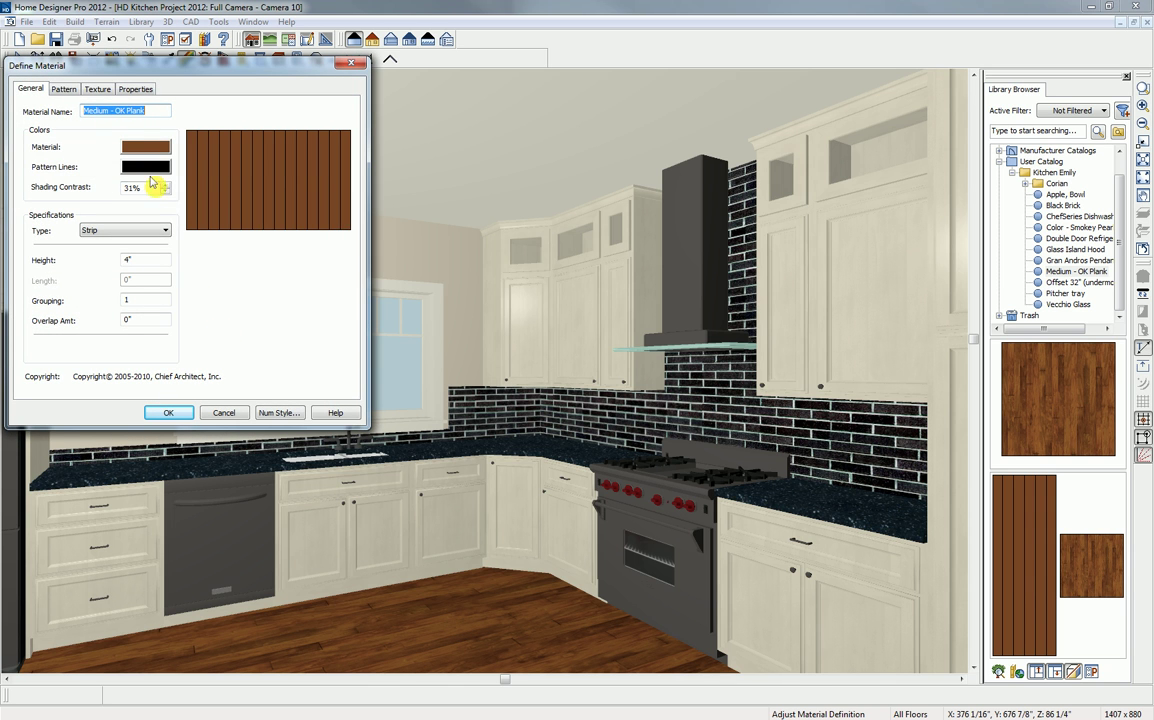
{"action": "left_click", "coordinate": [63, 89]}
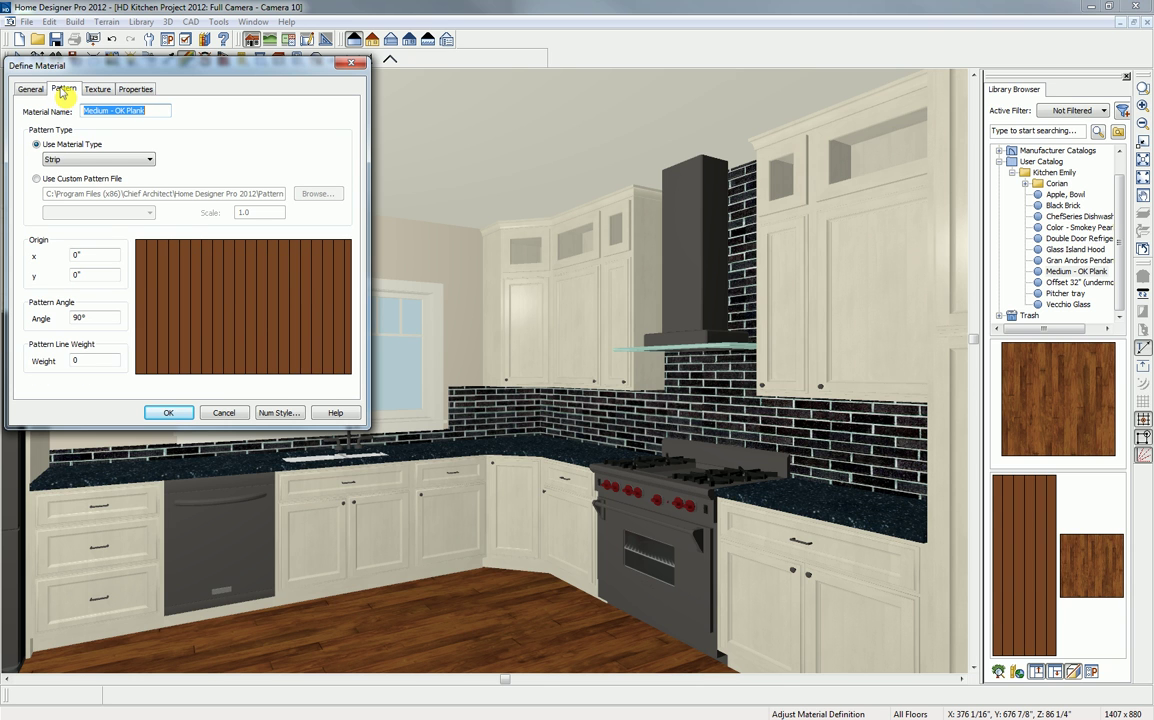
{"action": "double_click", "coordinate": [74, 318]}
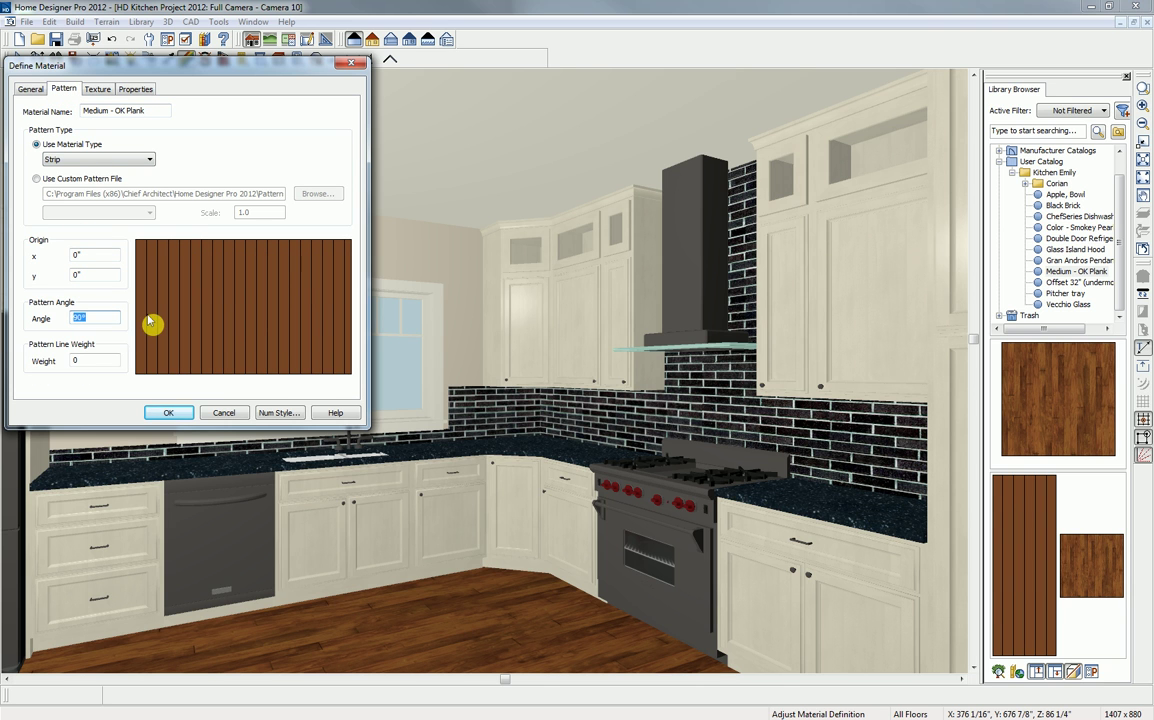
{"action": "type", "text": "0"}
{"action": "key", "text": "Tab"}
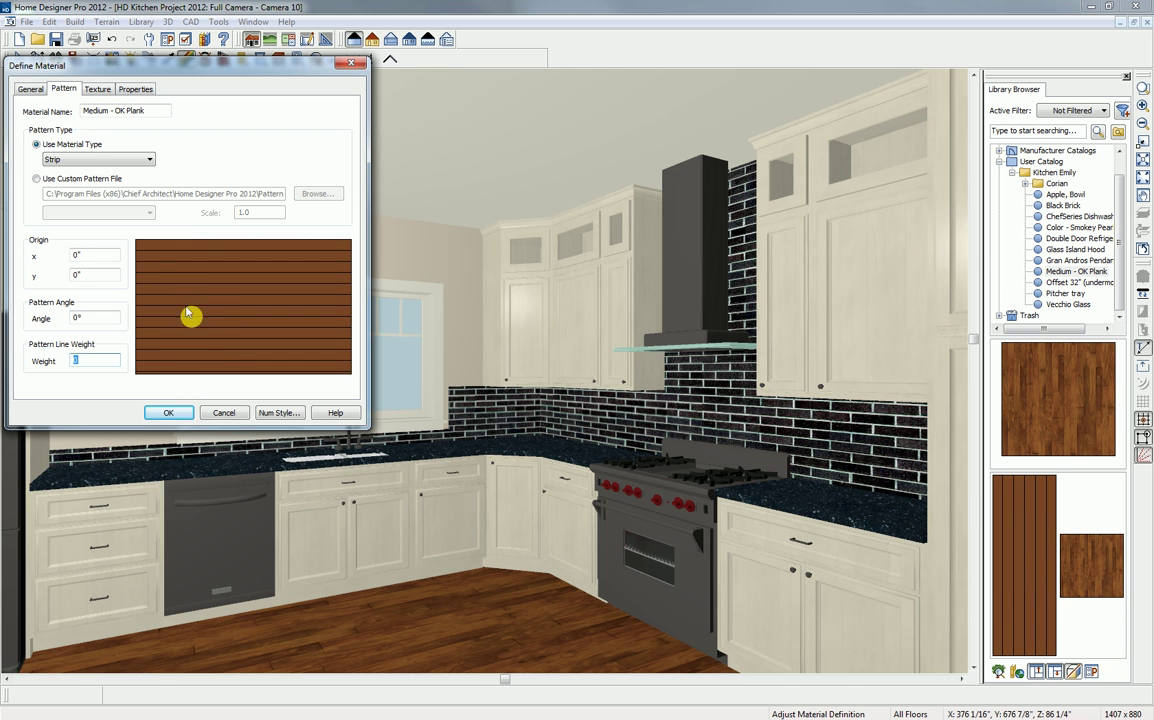
- Set the floor material's texture mapping angle to 90° and apply the material definition, acknowledging the duplicate-material warning
{"action": "left_click", "coordinate": [97, 89]}
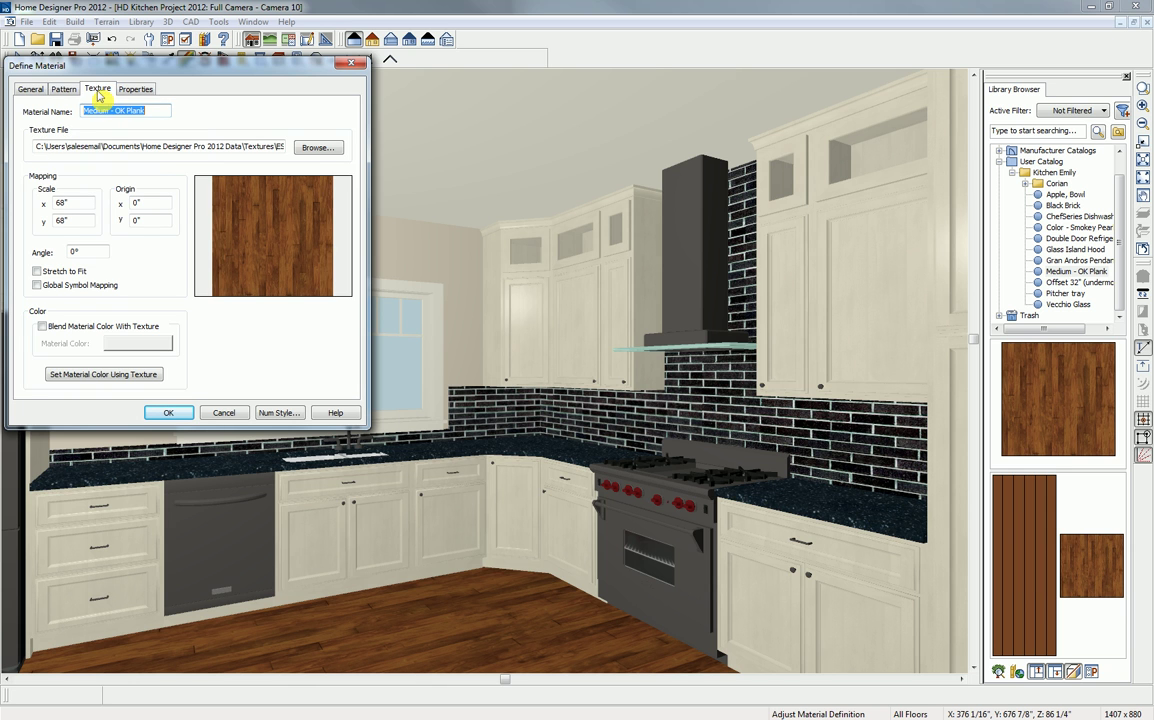
{"action": "double_click", "coordinate": [86, 252]}
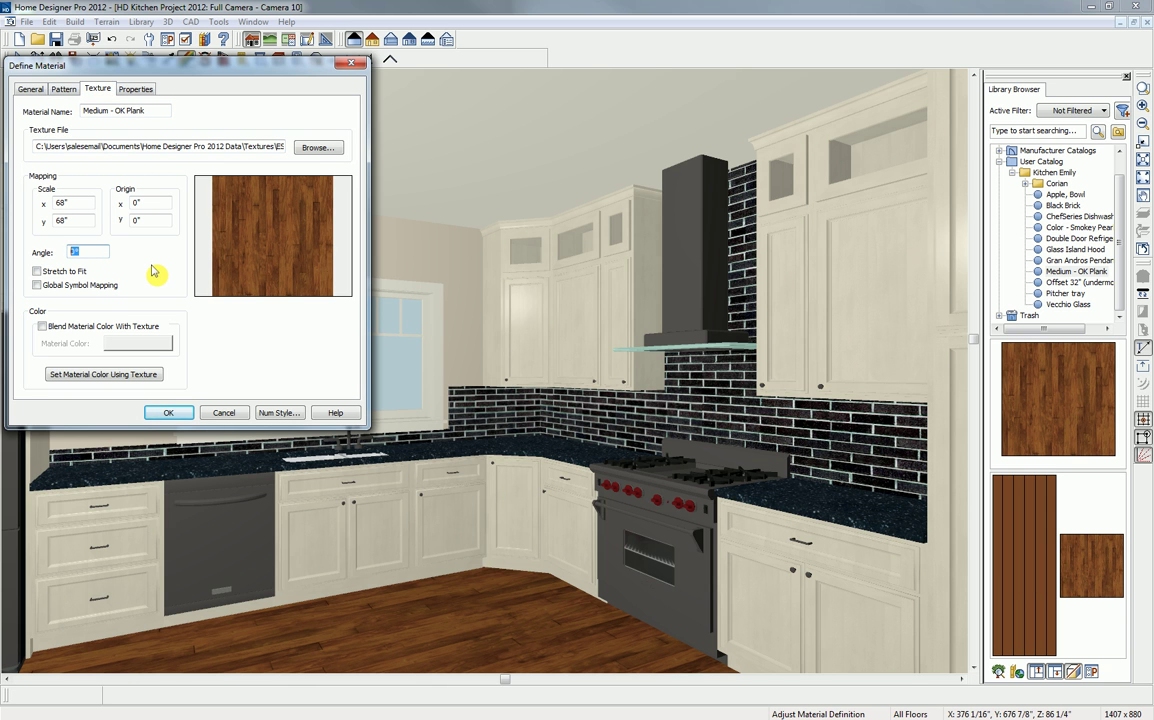
{"action": "type", "text": "90"}
{"action": "key", "text": "Tab"}
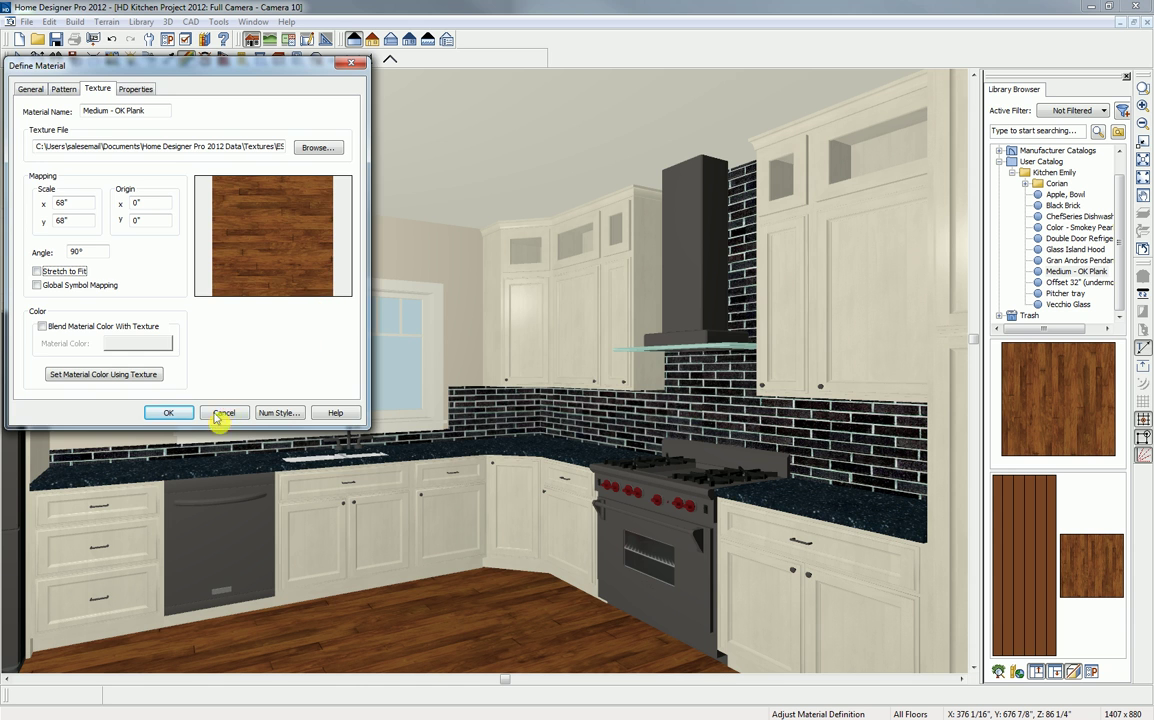
{"action": "left_click", "coordinate": [168, 412]}
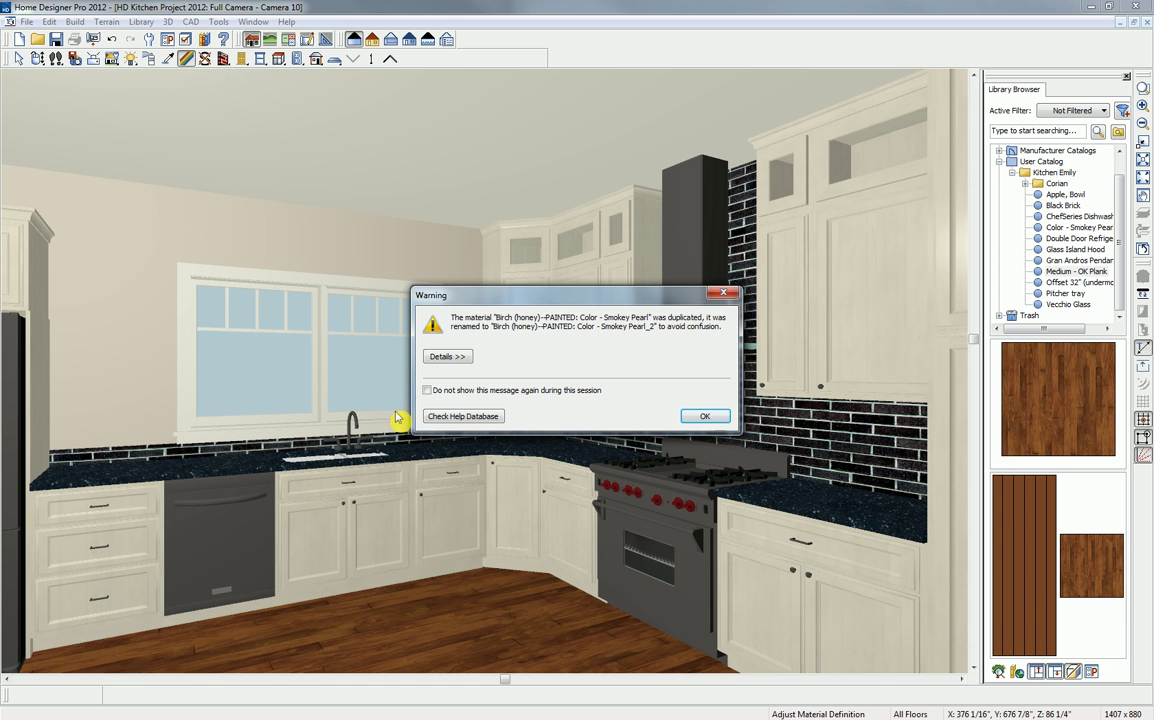
{"action": "left_click", "coordinate": [705, 414]}
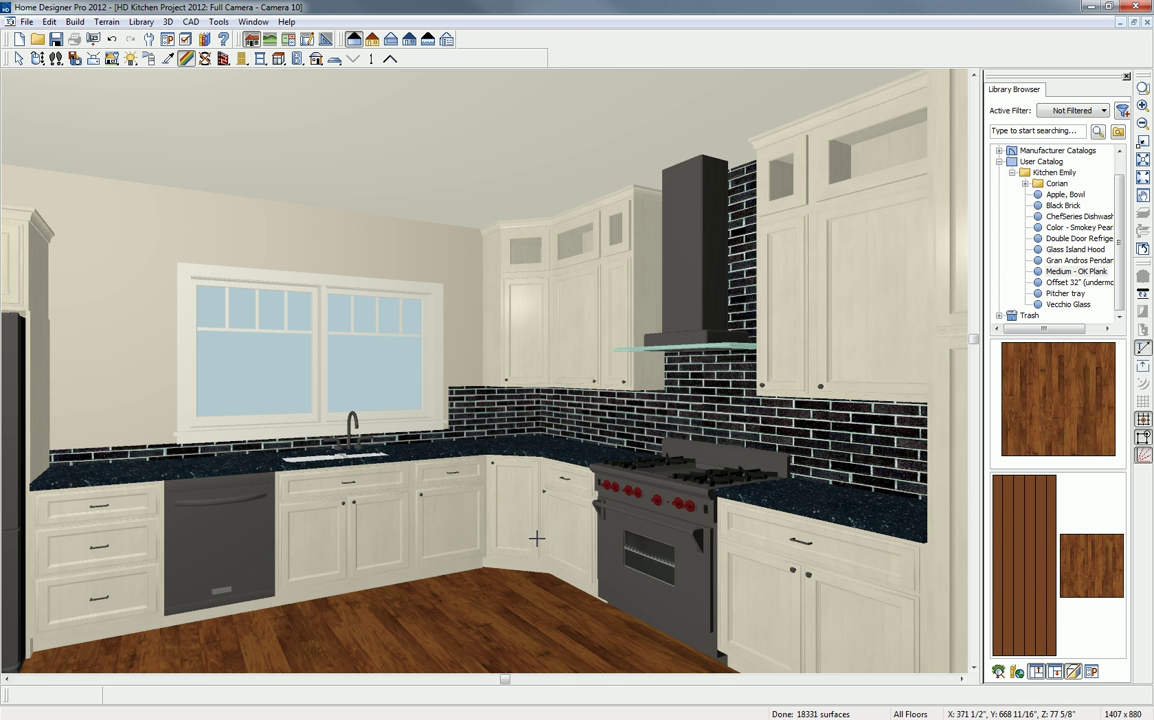
- Paint the glass panels of the top-row upper cabinets with Vecchio Glass, using the Material Painter's Object Mode
{"action": "left_click", "coordinate": [1070, 304]}
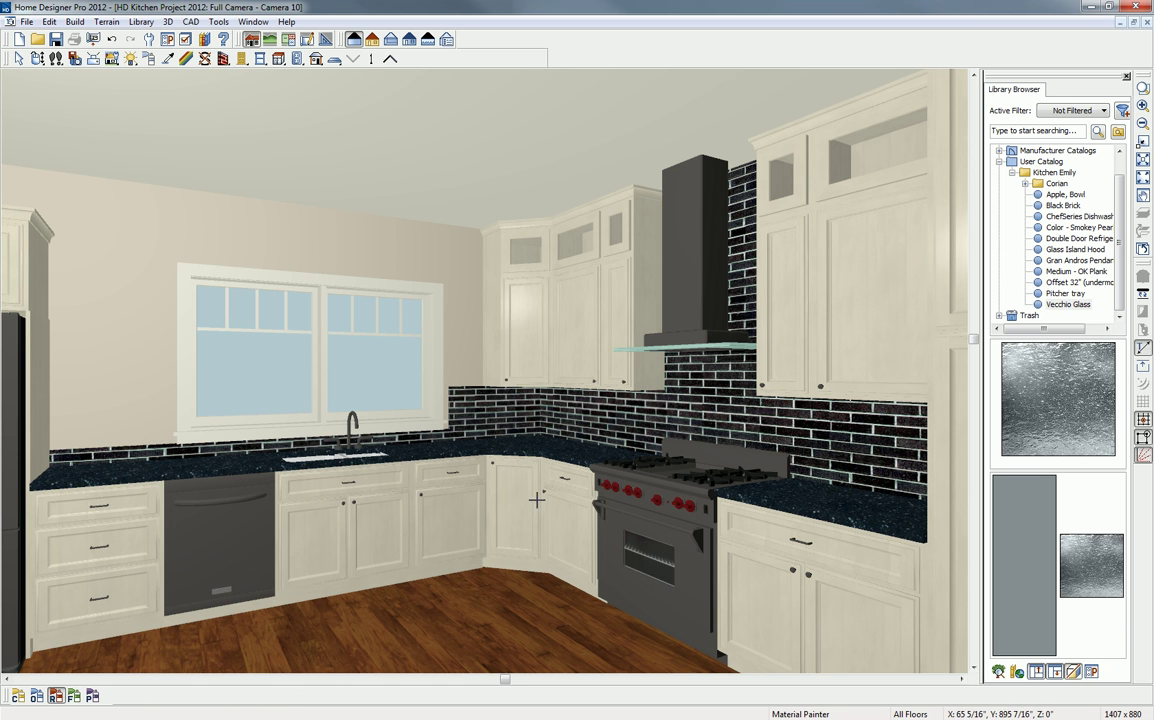
{"action": "left_click", "coordinate": [36, 696]}
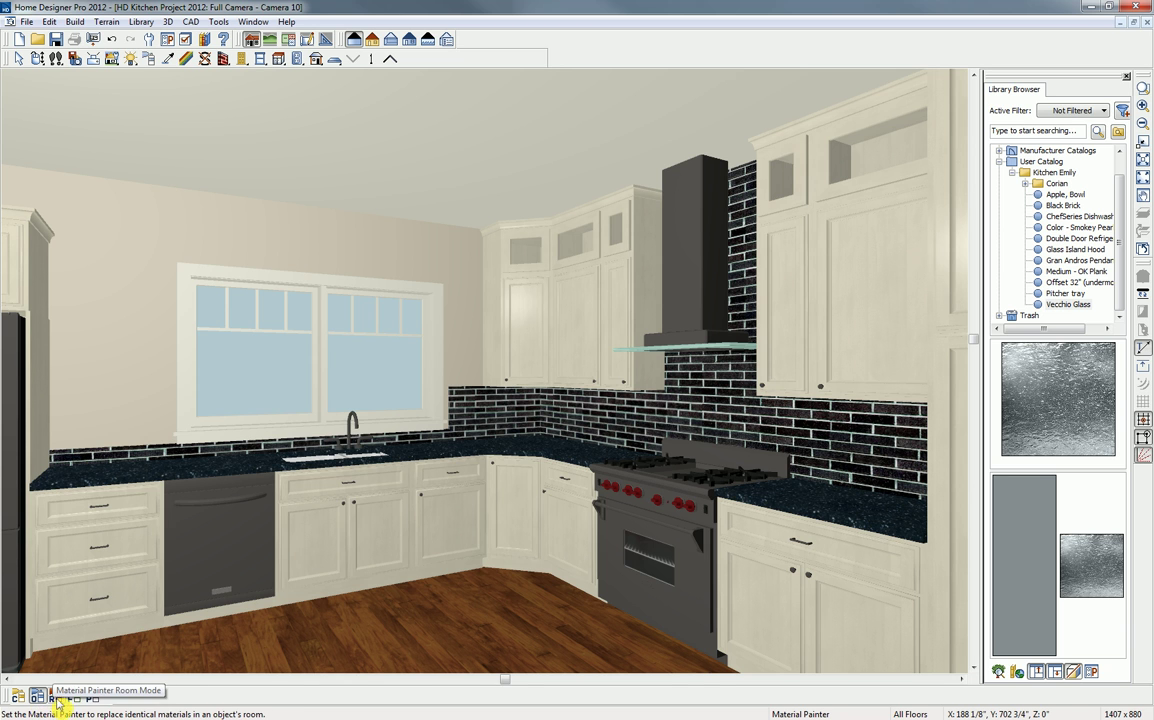
{"action": "left_click", "coordinate": [892, 161]}
{"action": "left_click", "coordinate": [785, 165]}
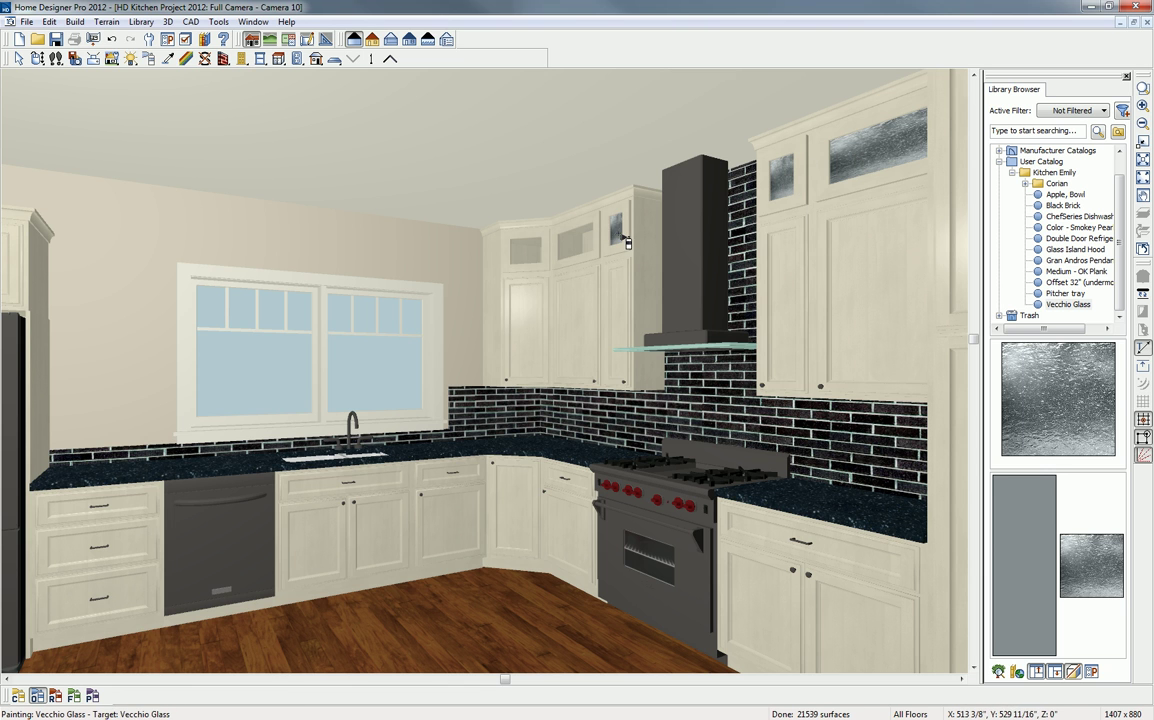
{"action": "left_click", "coordinate": [585, 247]}
{"action": "left_click", "coordinate": [534, 259]}
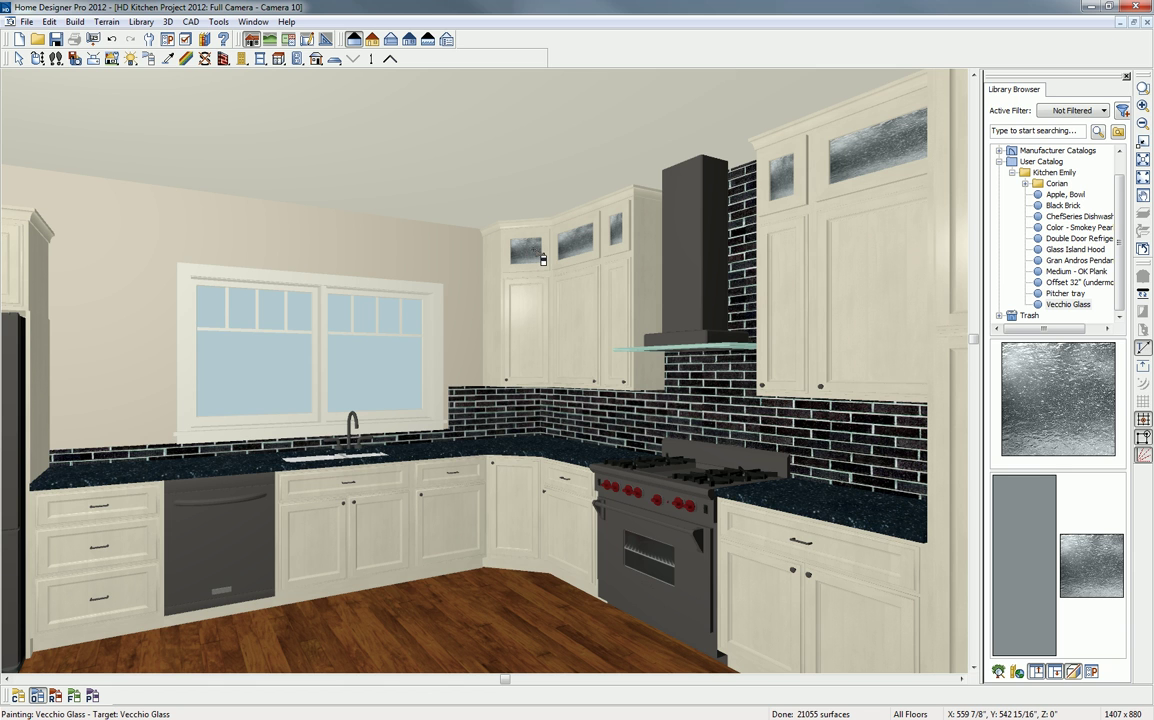
- Set the transparency of the Vecchio Glass material in the upper cabinets to 23%
{"action": "left_click", "coordinate": [188, 60]}
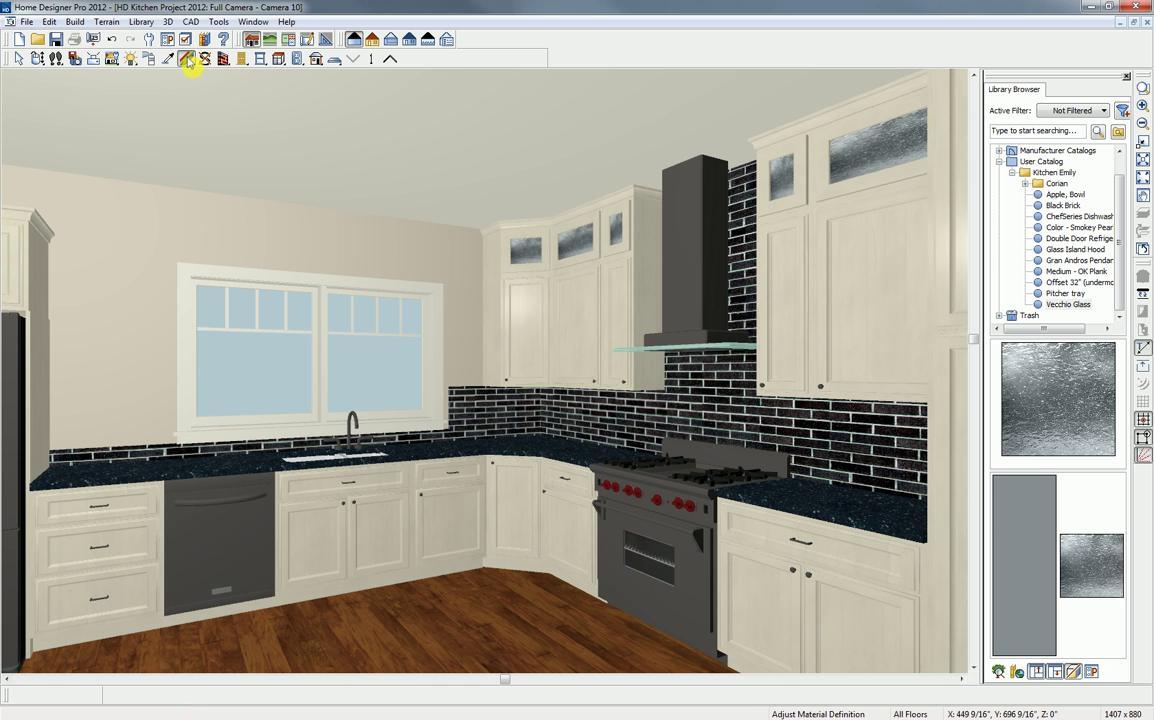
{"action": "left_click", "coordinate": [533, 259]}
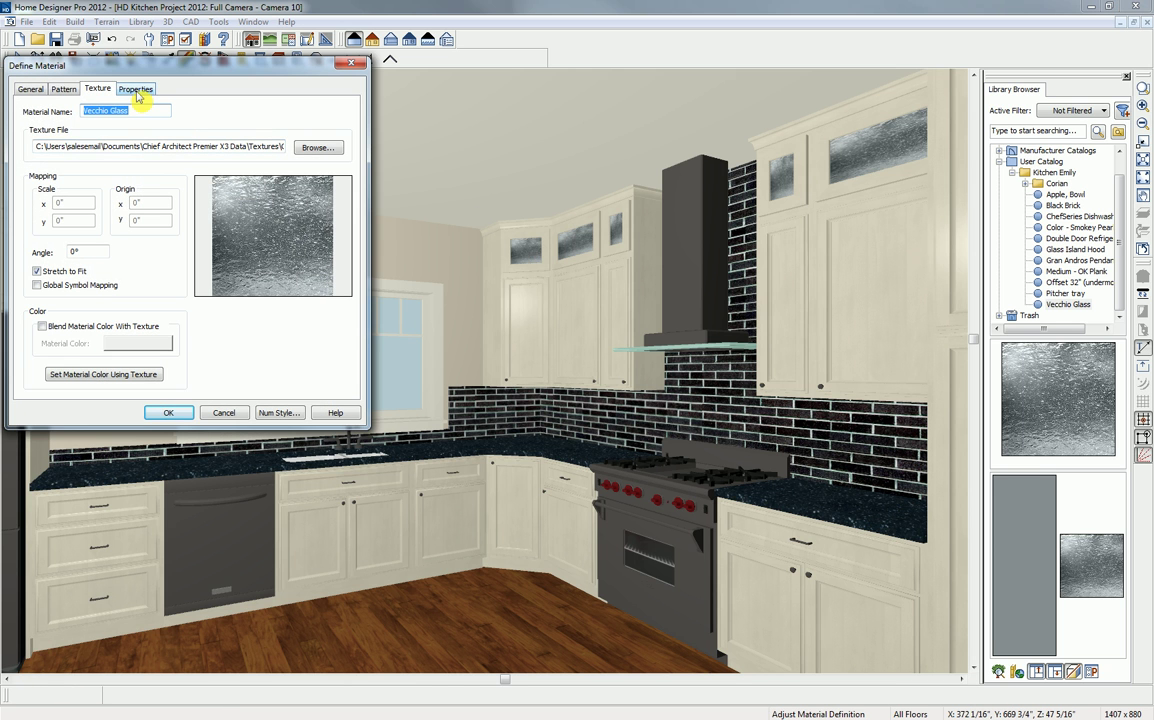
{"action": "left_click", "coordinate": [137, 90]}
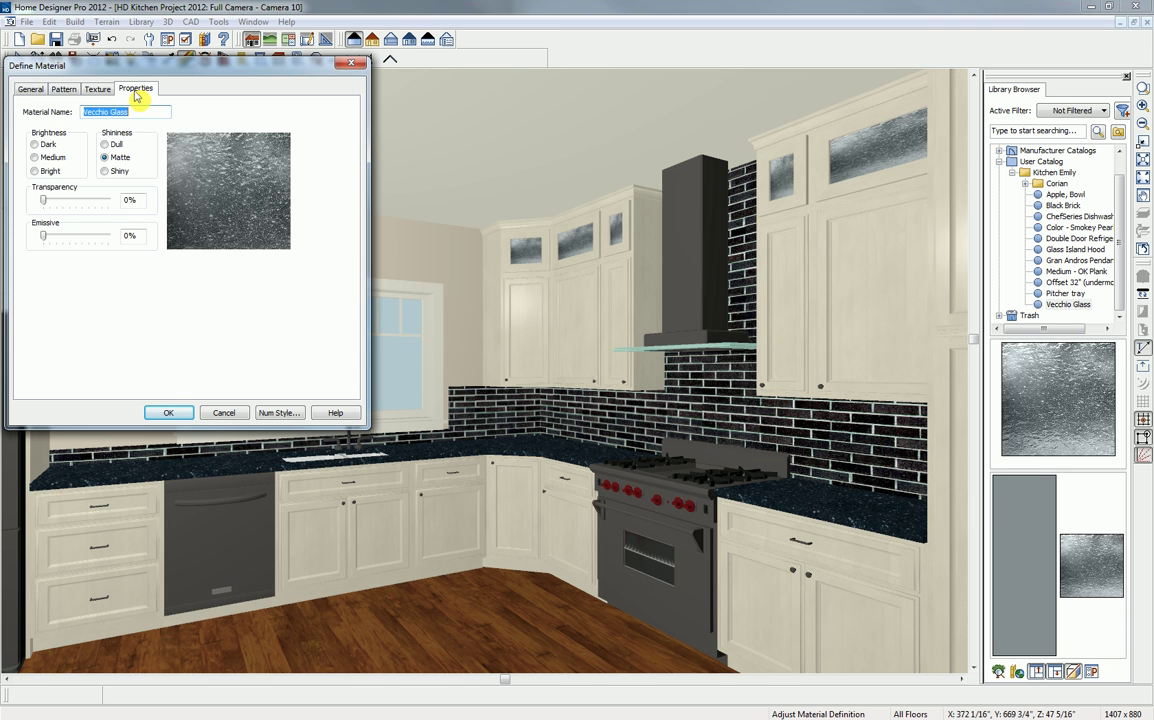
{"action": "left_click_drag", "start_coordinate": [43, 200], "coordinate": [59, 202]}
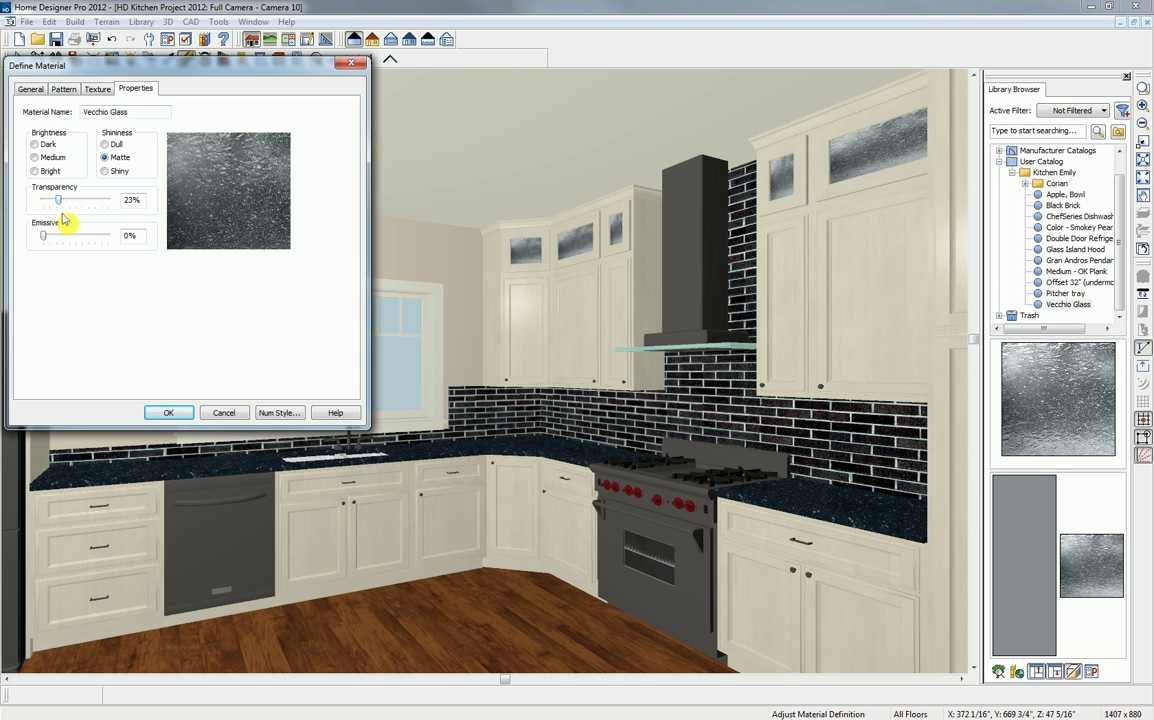
{"action": "left_click", "coordinate": [168, 412]}
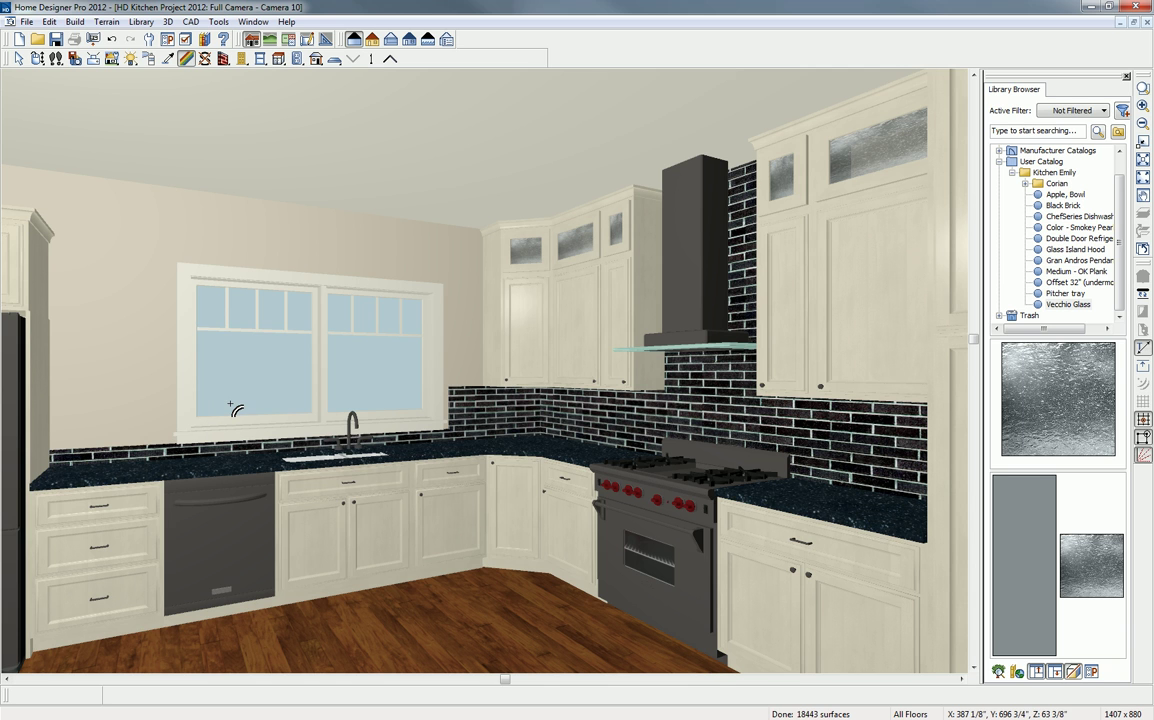
- Search the library for teal and paint the window wall with the first Color - Teal material
{"action": "left_click", "coordinate": [1010, 130]}
{"action": "type", "text": "teal"}
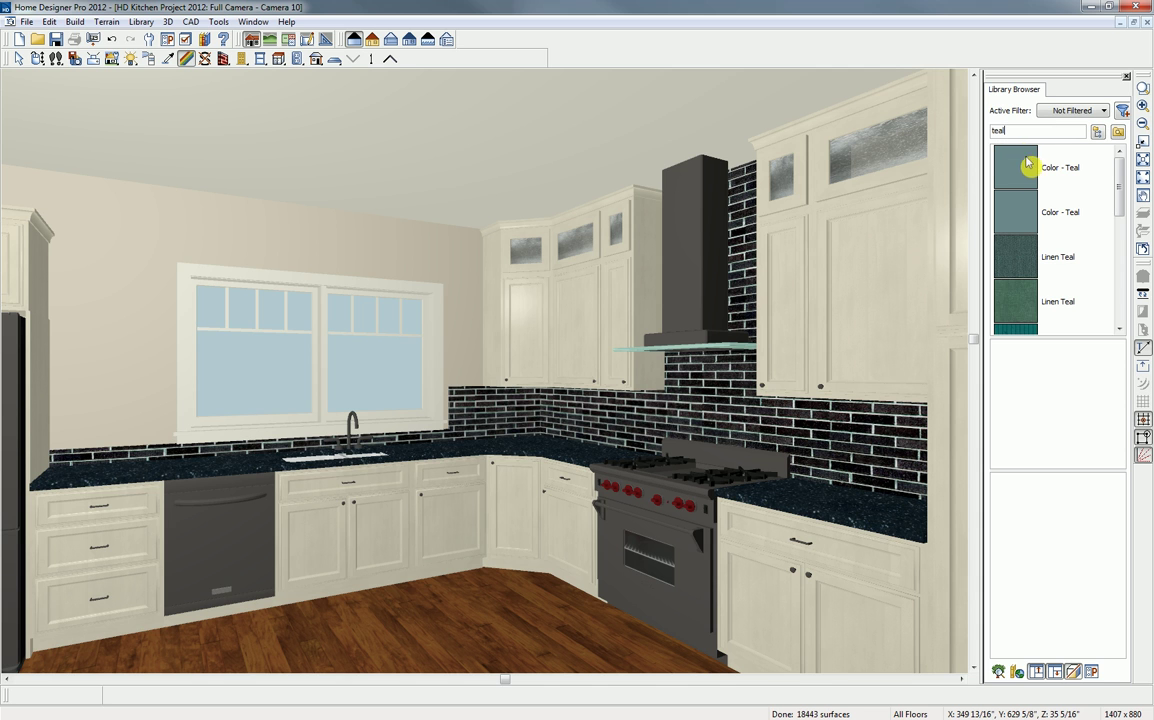
{"action": "left_click", "coordinate": [1021, 174]}
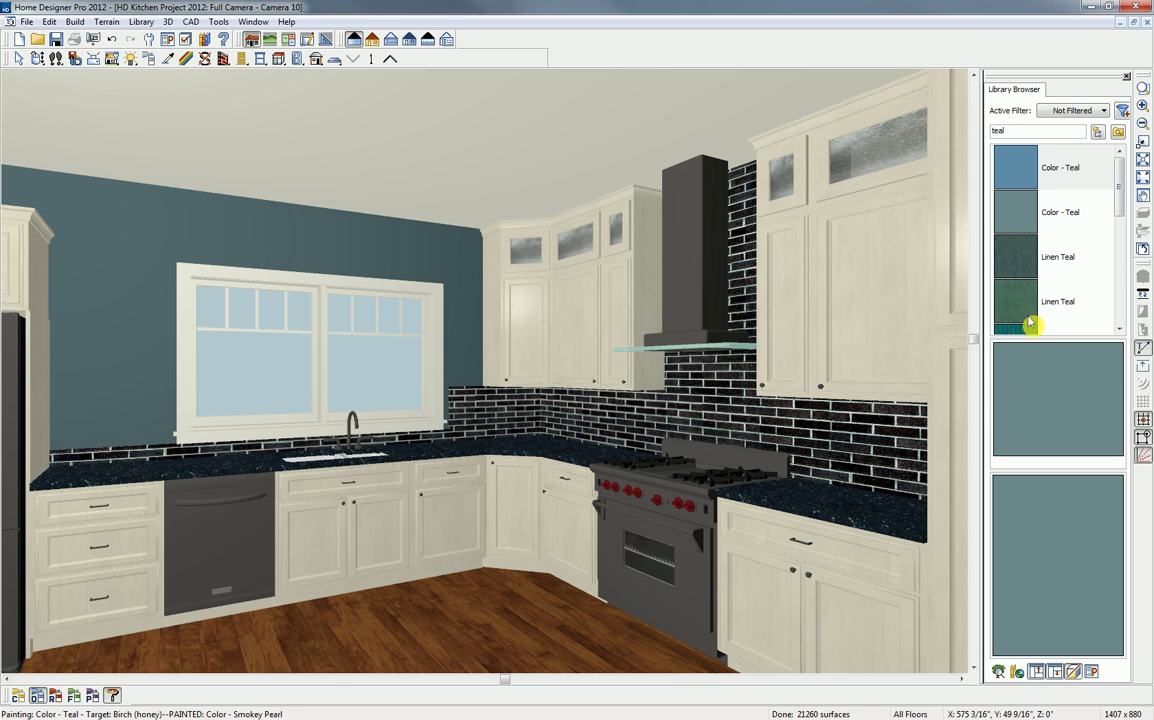
- Apply the Farm Overlook backdrop from the core catalog's flat land backdrops to the view through the kitchen window
{"action": "left_click", "coordinate": [1097, 134]}
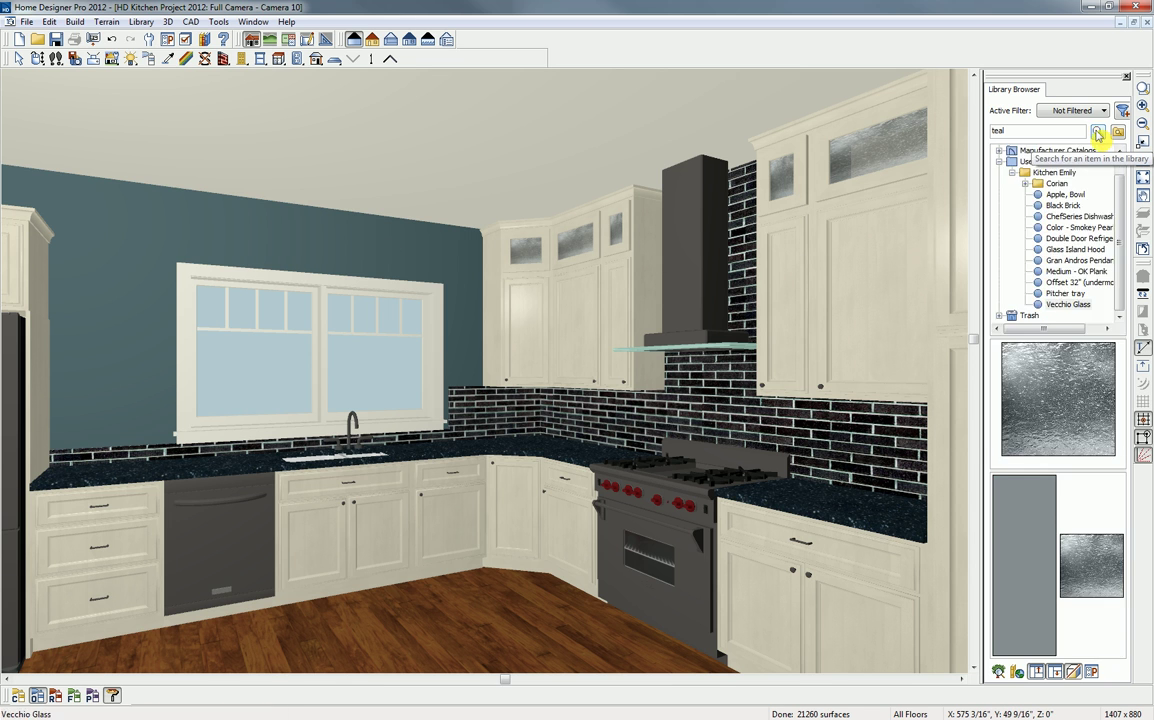
{"action": "left_click", "coordinate": [1011, 185]}
{"action": "left_click", "coordinate": [999, 184]}
{"action": "left_click", "coordinate": [999, 151]}
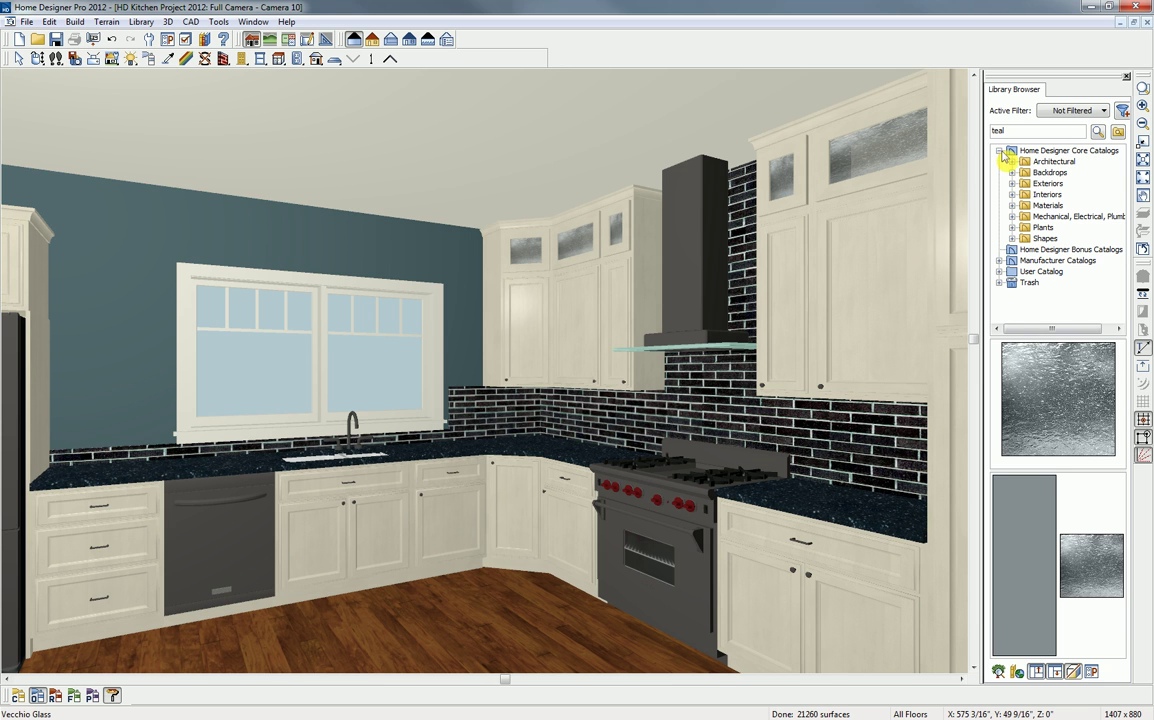
{"action": "left_click", "coordinate": [1012, 172]}
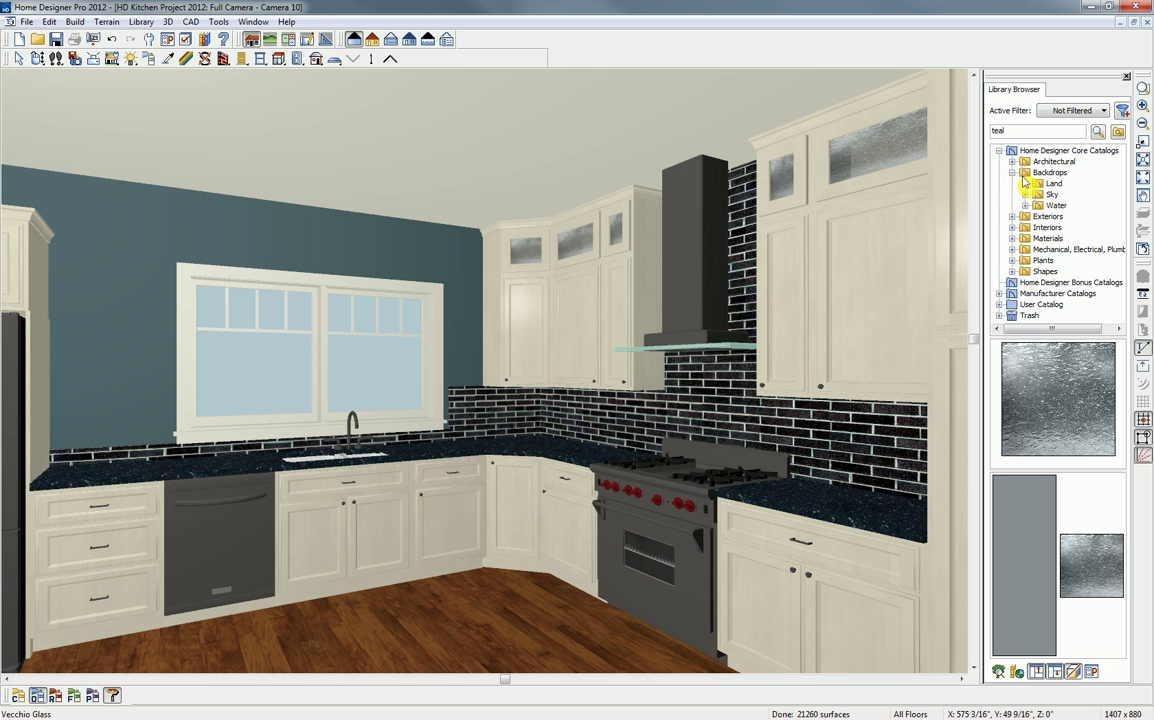
{"action": "left_click", "coordinate": [1025, 184]}
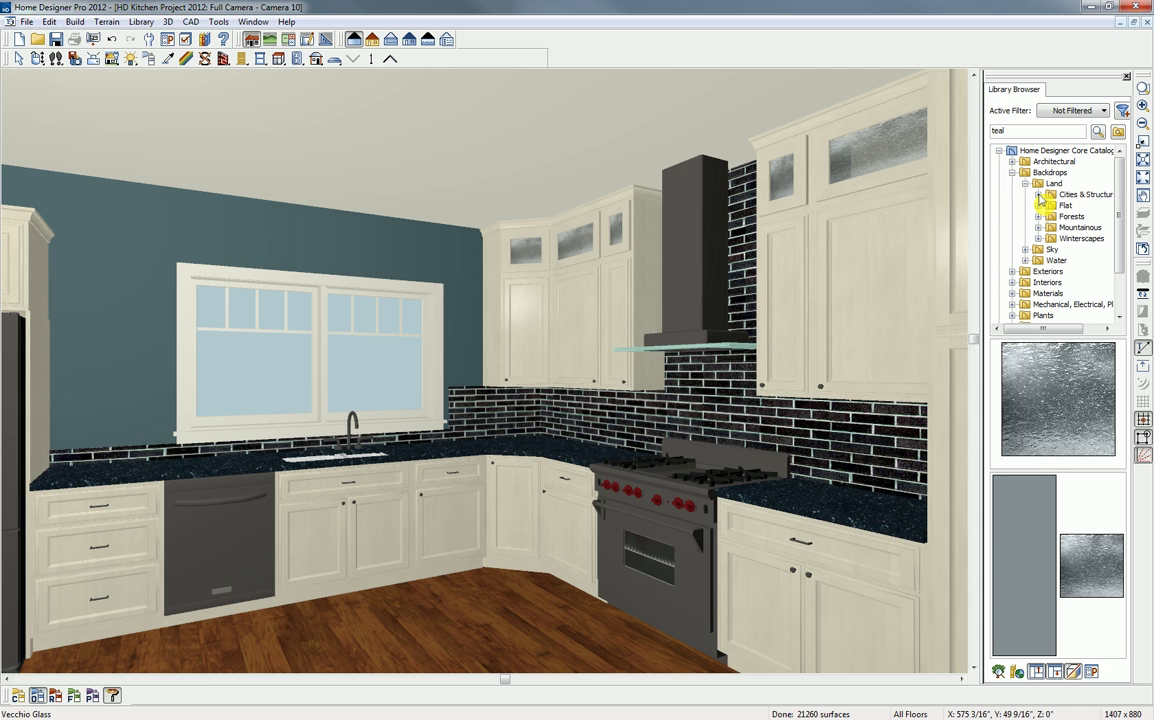
{"action": "left_click", "coordinate": [1038, 205]}
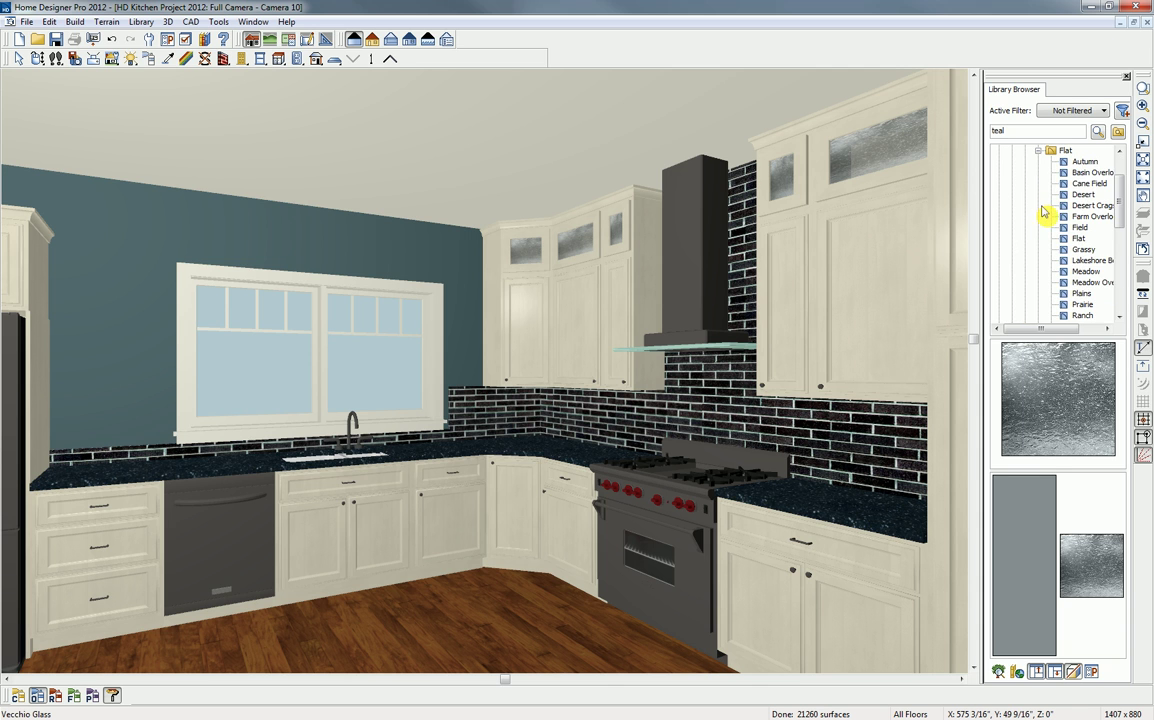
{"action": "left_click", "coordinate": [1077, 217]}
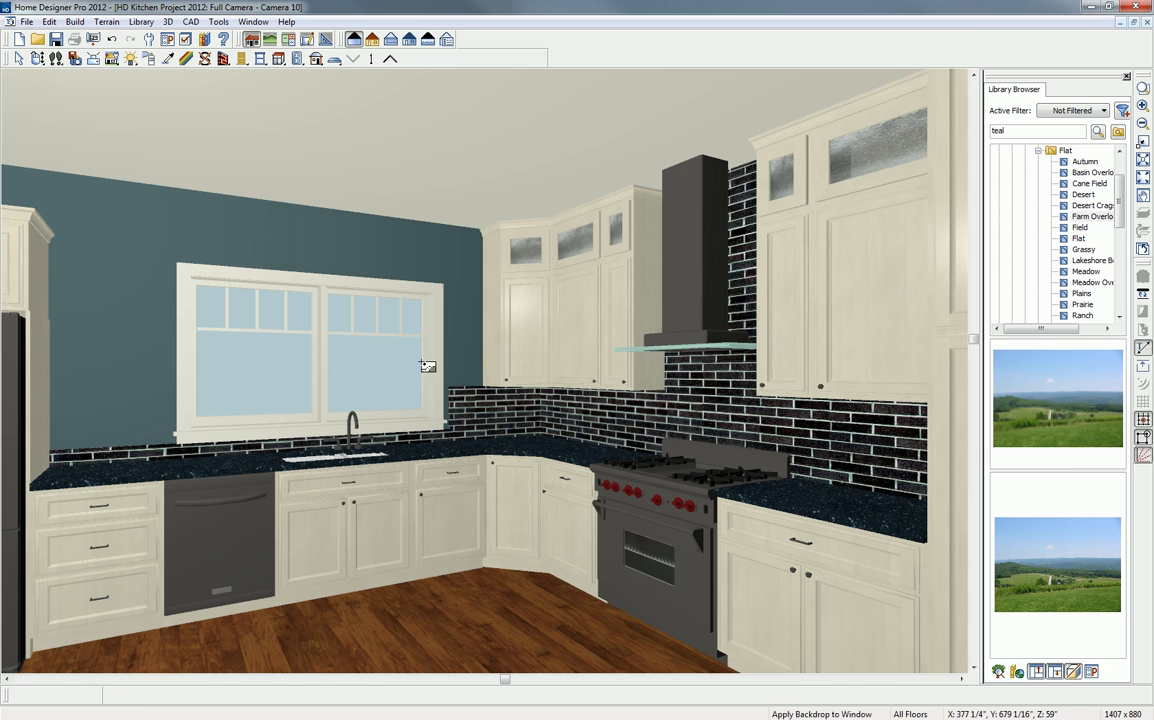
{"action": "left_click", "coordinate": [369, 366]}
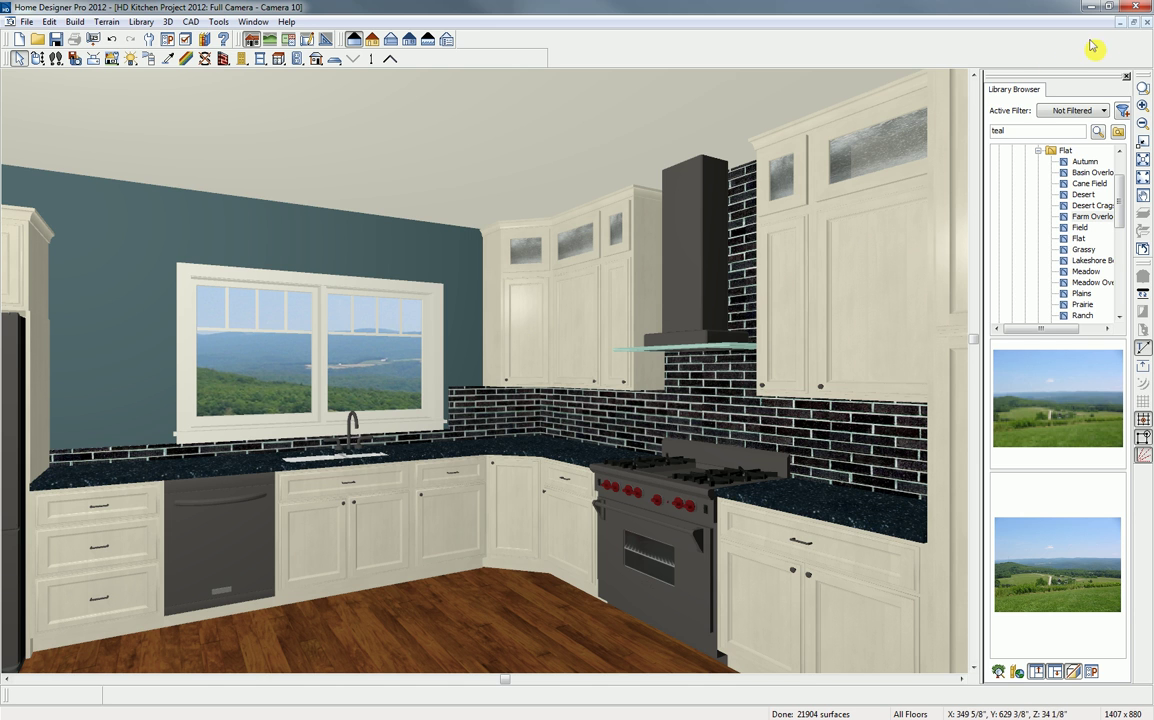
- Return to the floor plan, place three adjoining base cabinets mid-room as an island, and reduce the lowest one's width to 1'-6"
{"action": "left_click", "coordinate": [1147, 22]}
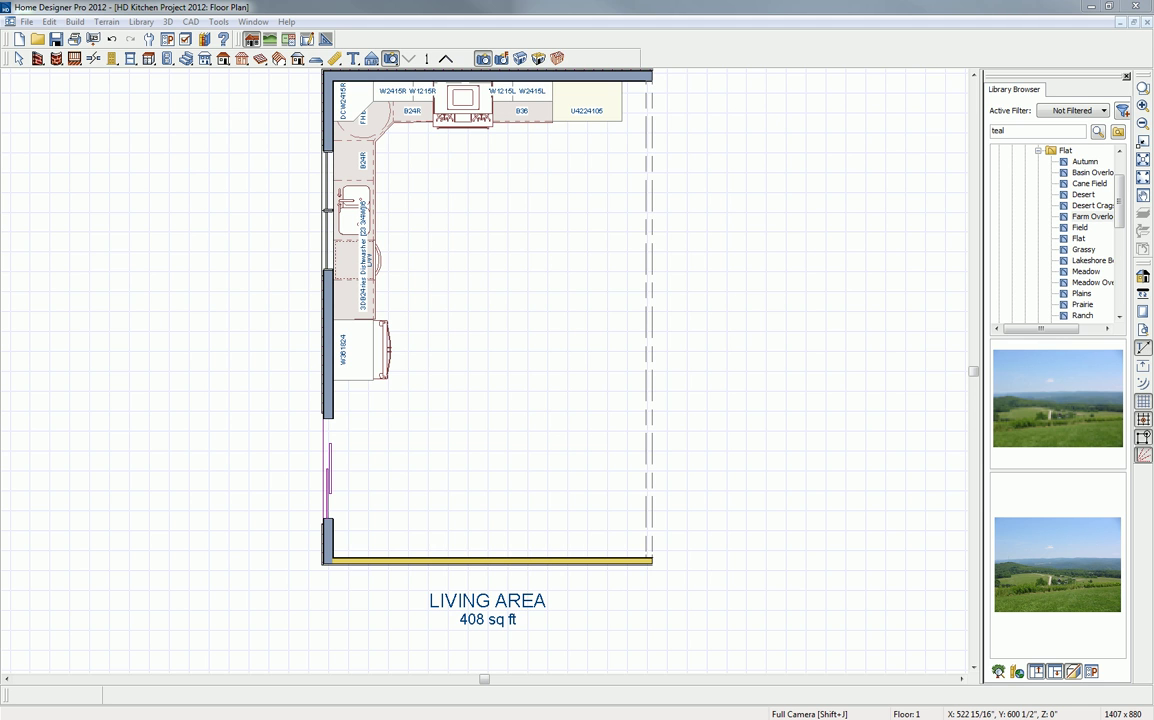
{"action": "left_click", "coordinate": [149, 59]}
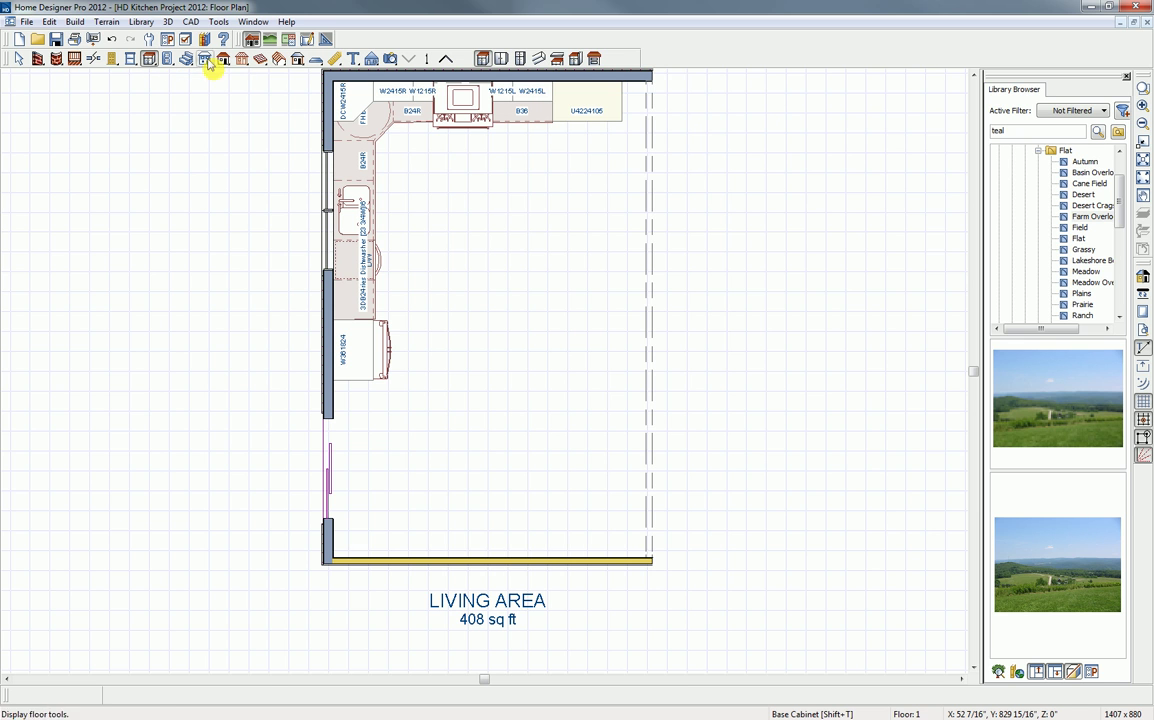
{"action": "left_click", "coordinate": [483, 60]}
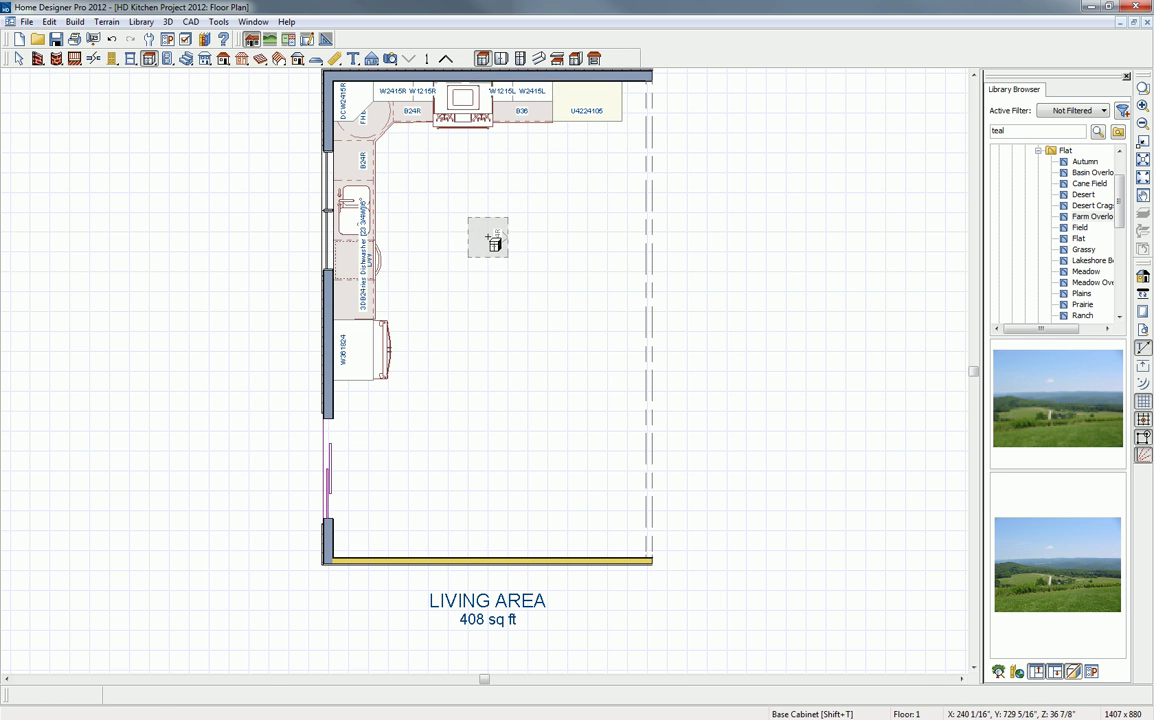
{"action": "left_click", "coordinate": [493, 263]}
{"action": "left_click", "coordinate": [500, 297]}
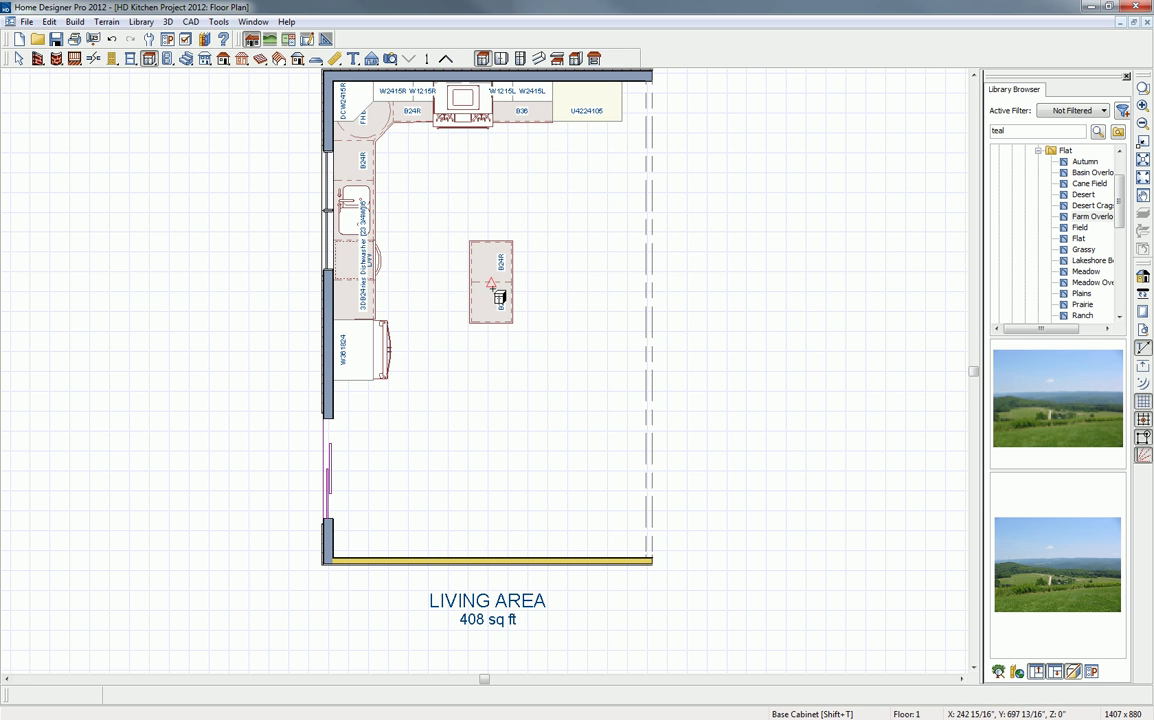
{"action": "left_click", "coordinate": [502, 340]}
{"action": "left_click", "coordinate": [500, 348]}
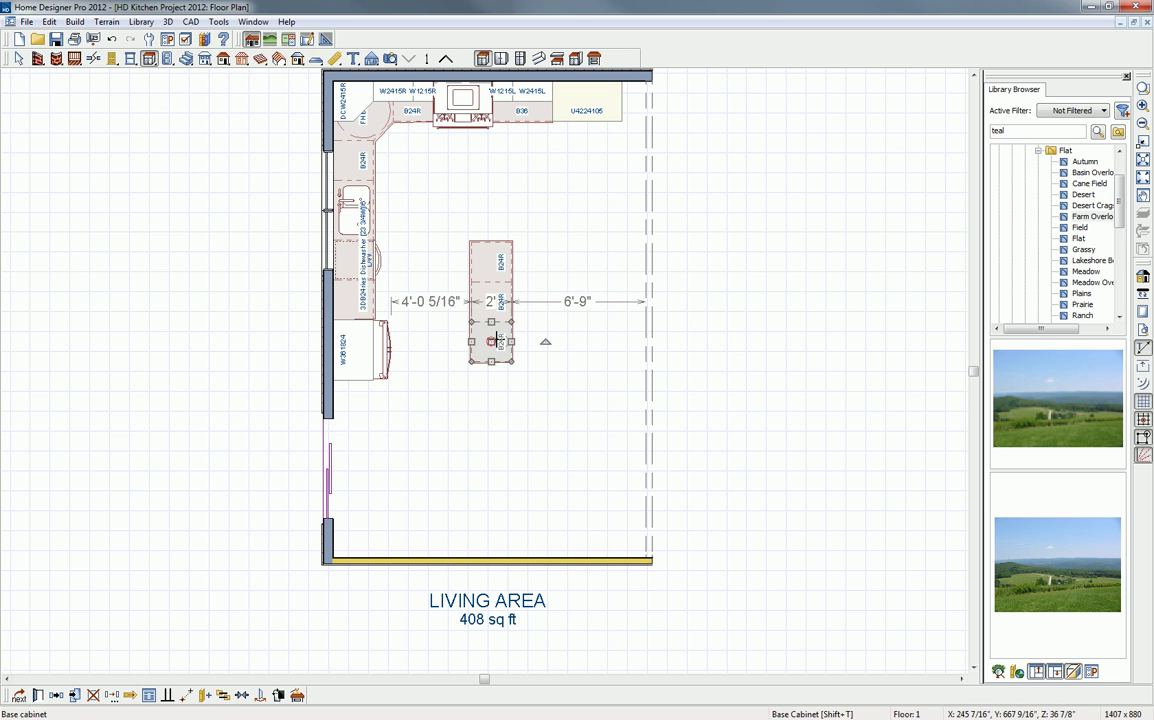
{"action": "left_click_drag", "start_coordinate": [491, 361], "coordinate": [491, 350]}
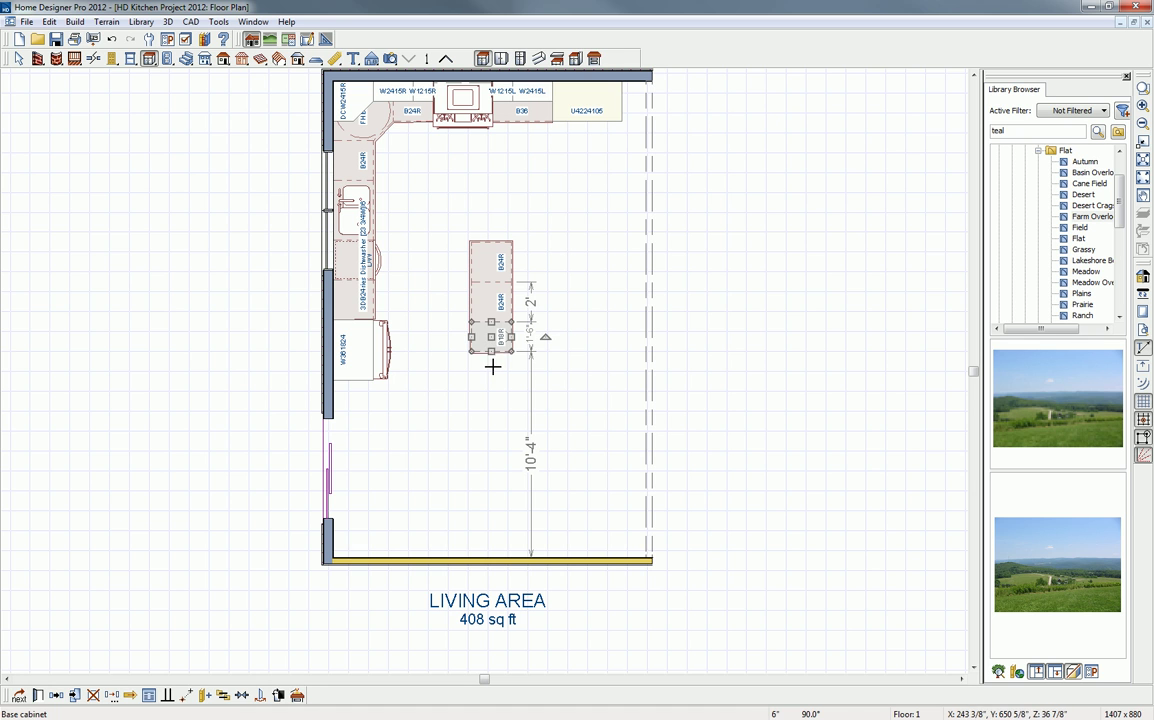
- Select the three island base cabinets, rotate them 180° to face the sink wall, and move the island closer to the range
{"action": "key", "text": "space"}
{"action": "left_click_drag", "start_coordinate": [451, 219], "coordinate": [534, 389]}
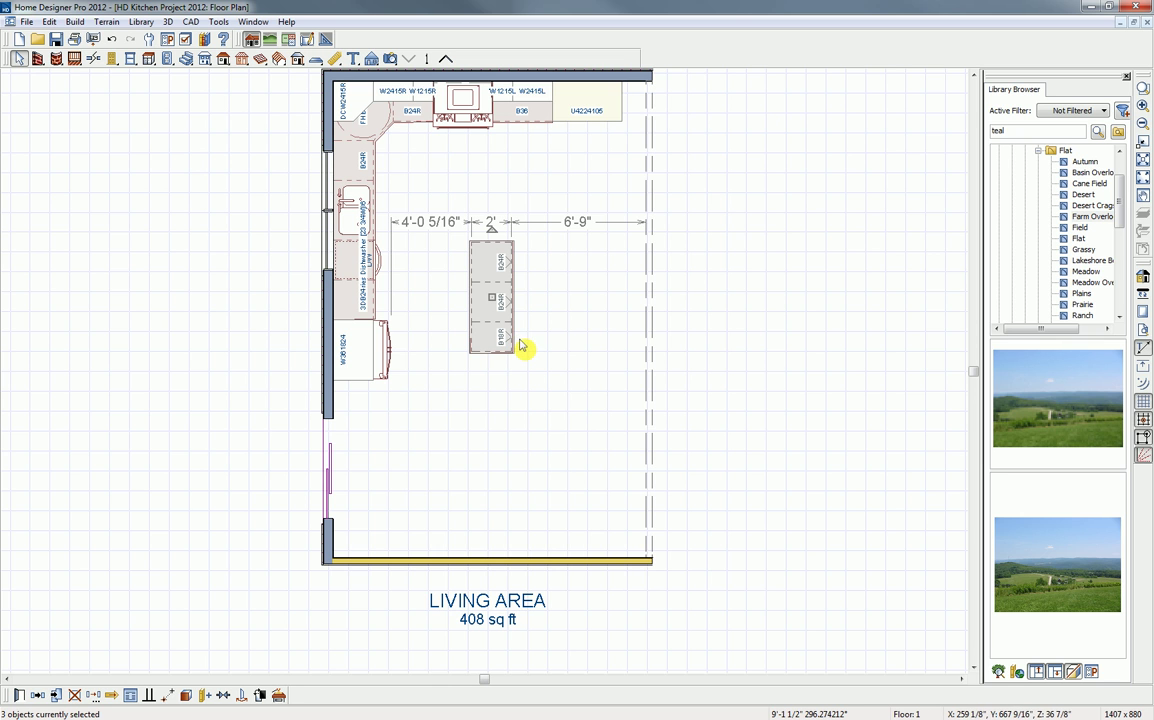
{"action": "left_click_drag", "start_coordinate": [491, 228], "coordinate": [510, 465]}
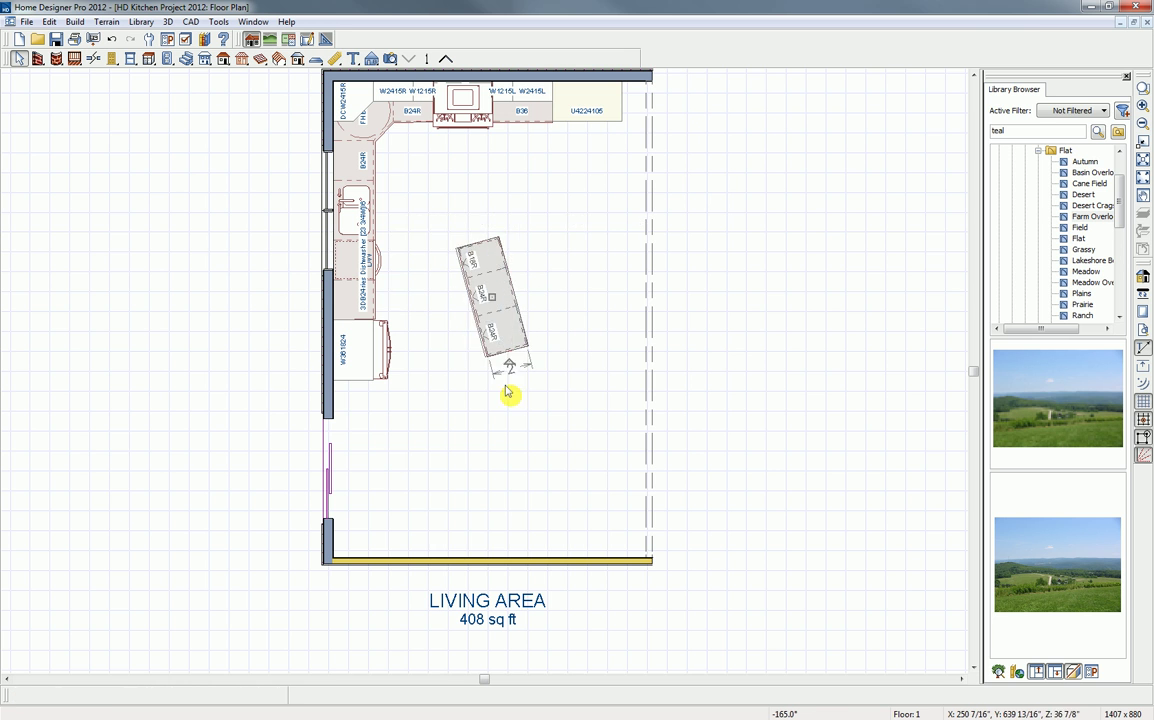
{"action": "left_click", "coordinate": [500, 292]}
{"action": "left_click_drag", "start_coordinate": [491, 226], "coordinate": [510, 229]}
{"action": "left_click_drag", "start_coordinate": [493, 298], "coordinate": [493, 251]}
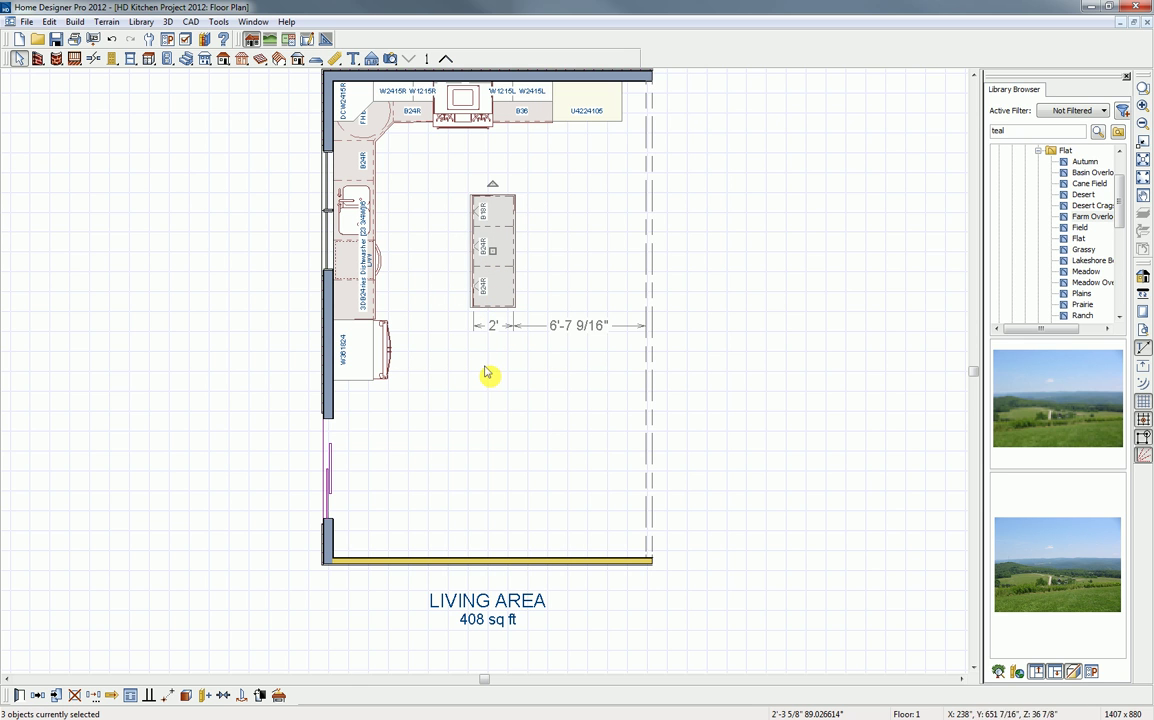
{"action": "left_click", "coordinate": [556, 280]}
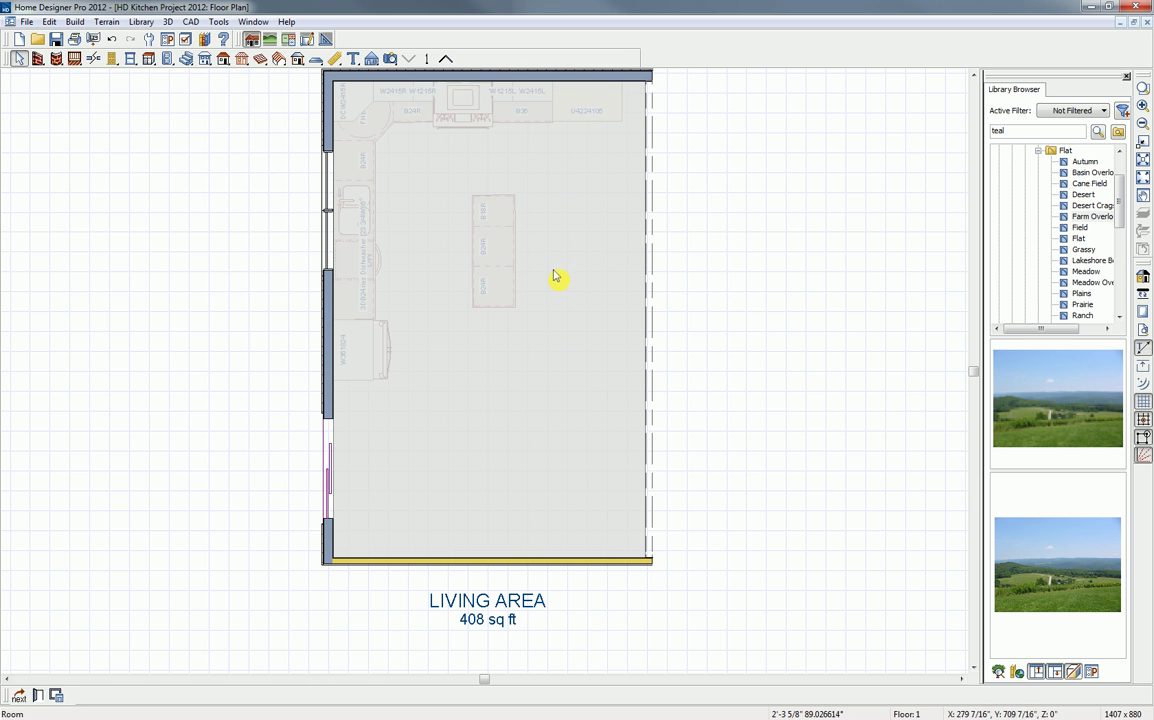
- Place a base cabinet along the back of the island, stretch it to the island's full 5'-6" length, and reduce its depth to 6"
{"action": "left_click", "coordinate": [149, 59]}
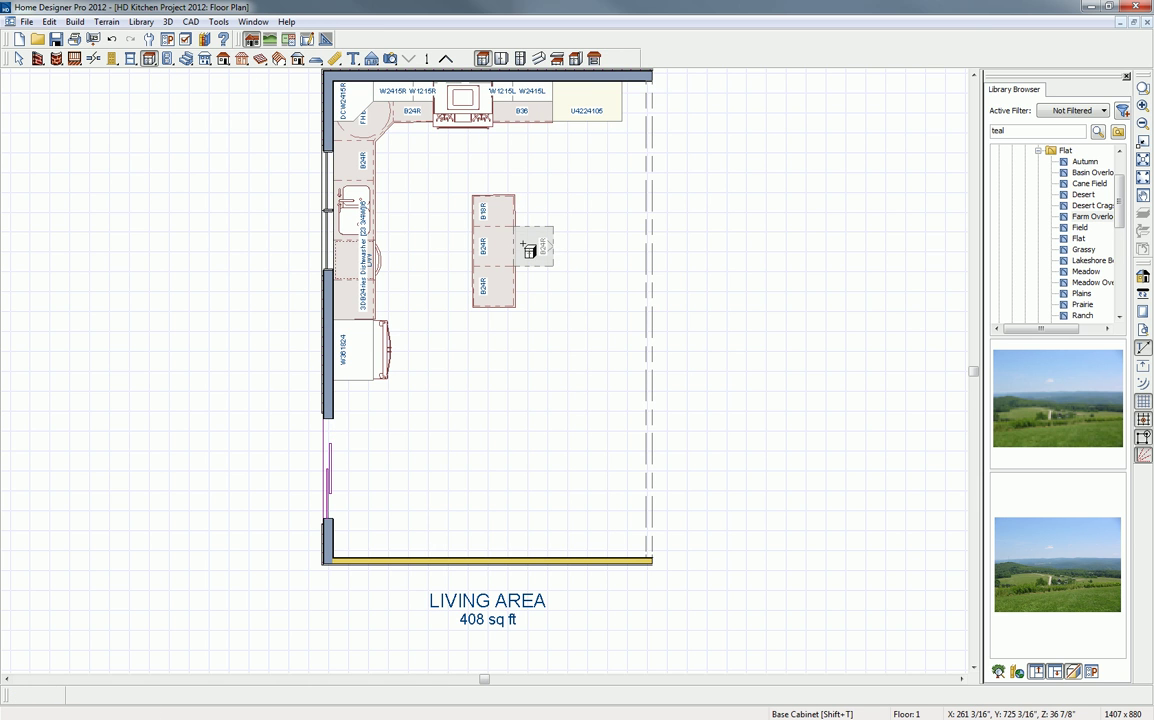
{"action": "left_click", "coordinate": [535, 260]}
{"action": "left_click_drag", "start_coordinate": [534, 265], "coordinate": [533, 306]}
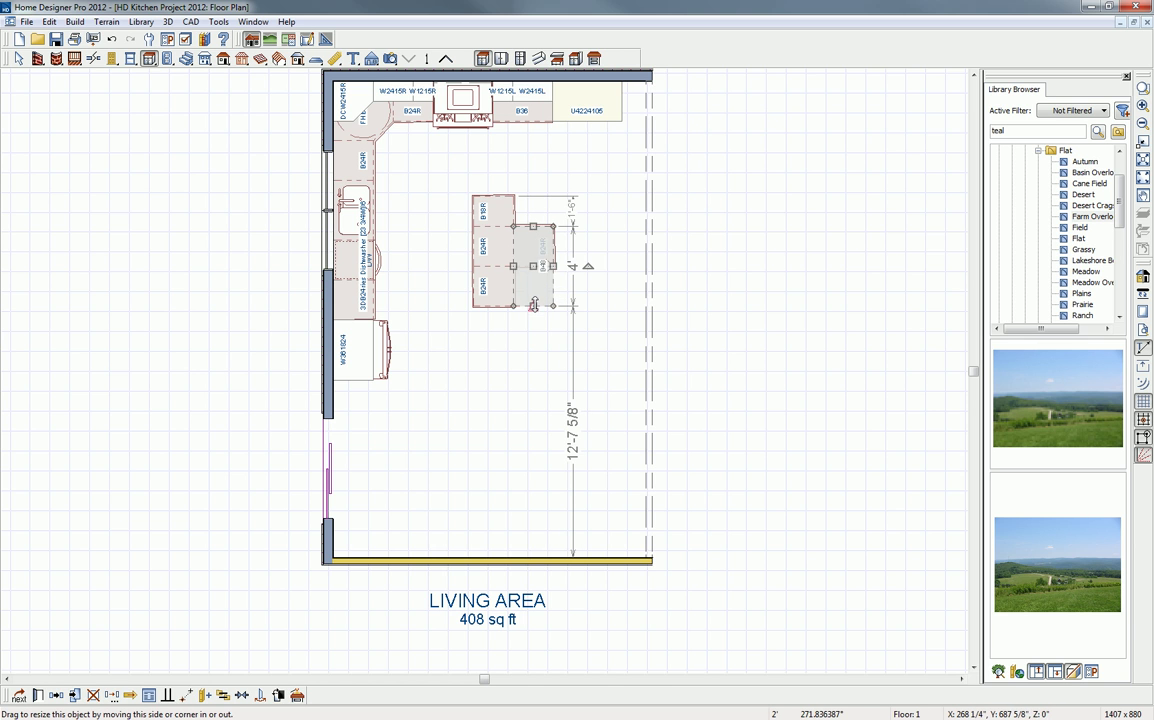
{"action": "left_click_drag", "start_coordinate": [533, 226], "coordinate": [533, 202]}
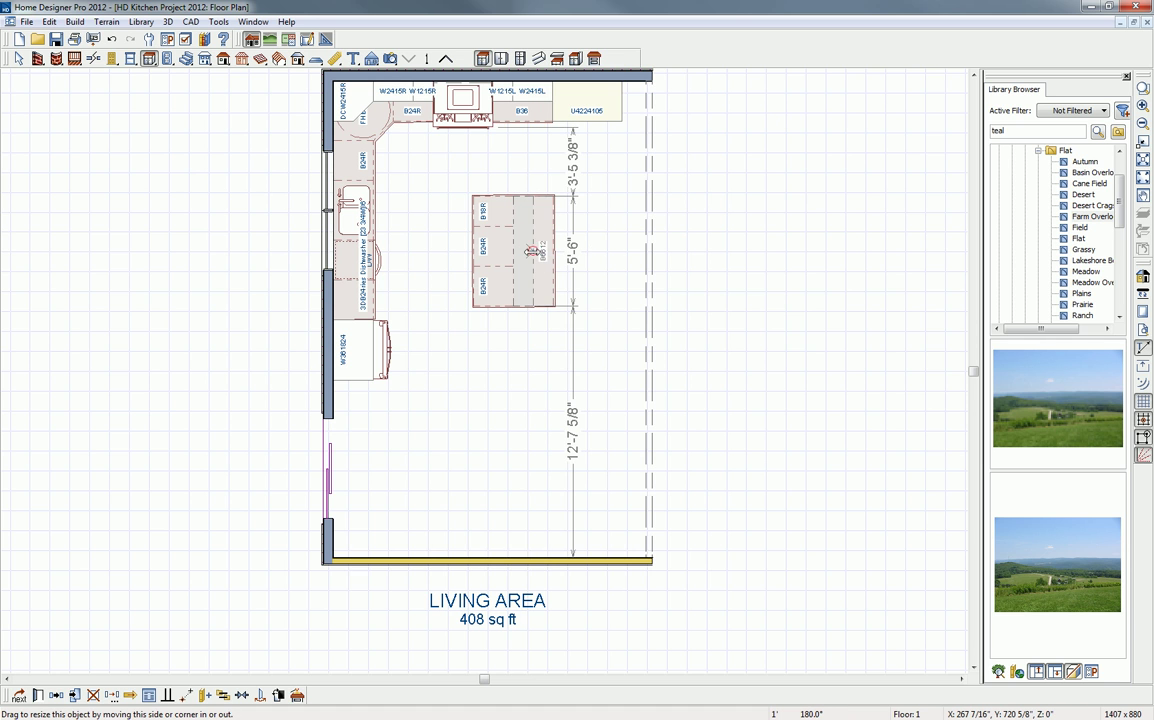
{"action": "left_click_drag", "start_coordinate": [527, 251], "coordinate": [521, 251]}
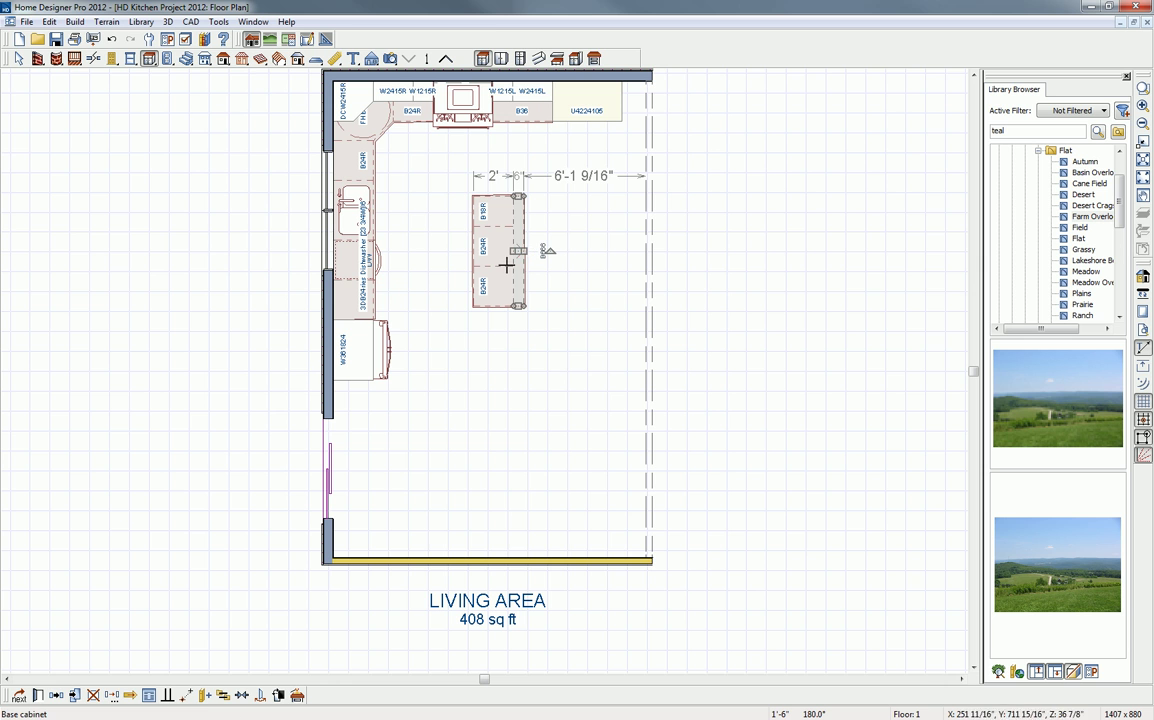
- Open the specification of the shallow cabinet behind the island and set its height to 42"
{"action": "left_click", "coordinate": [55, 695]}
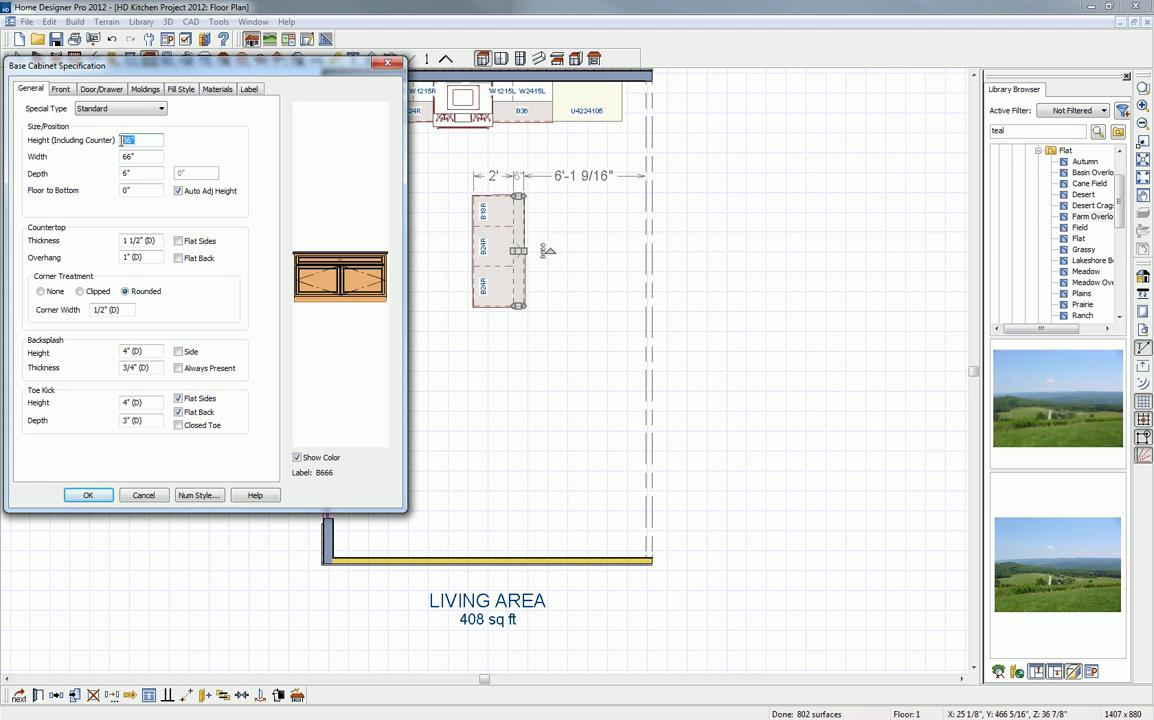
{"action": "type", "text": "42"}
{"action": "key", "text": "Tab"}
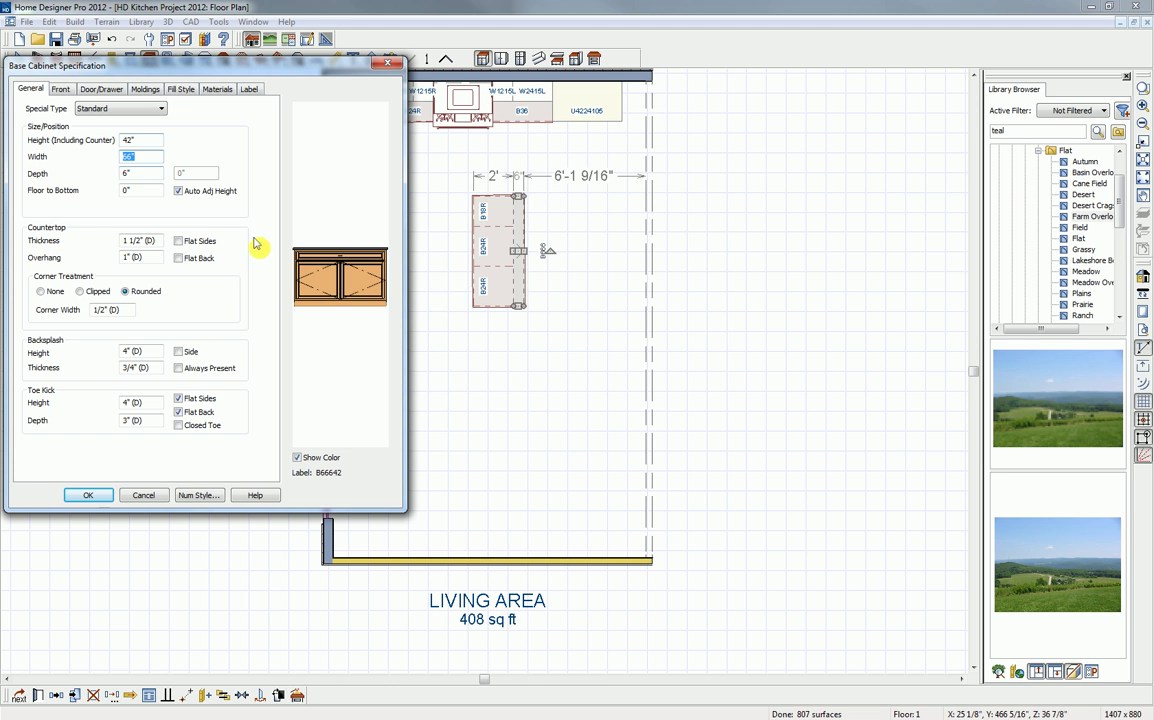
- Delete the drawer from the shallow cabinet's front and change its auto right door item to a Door Panel
{"action": "key", "text": "ctrl+Tab"}
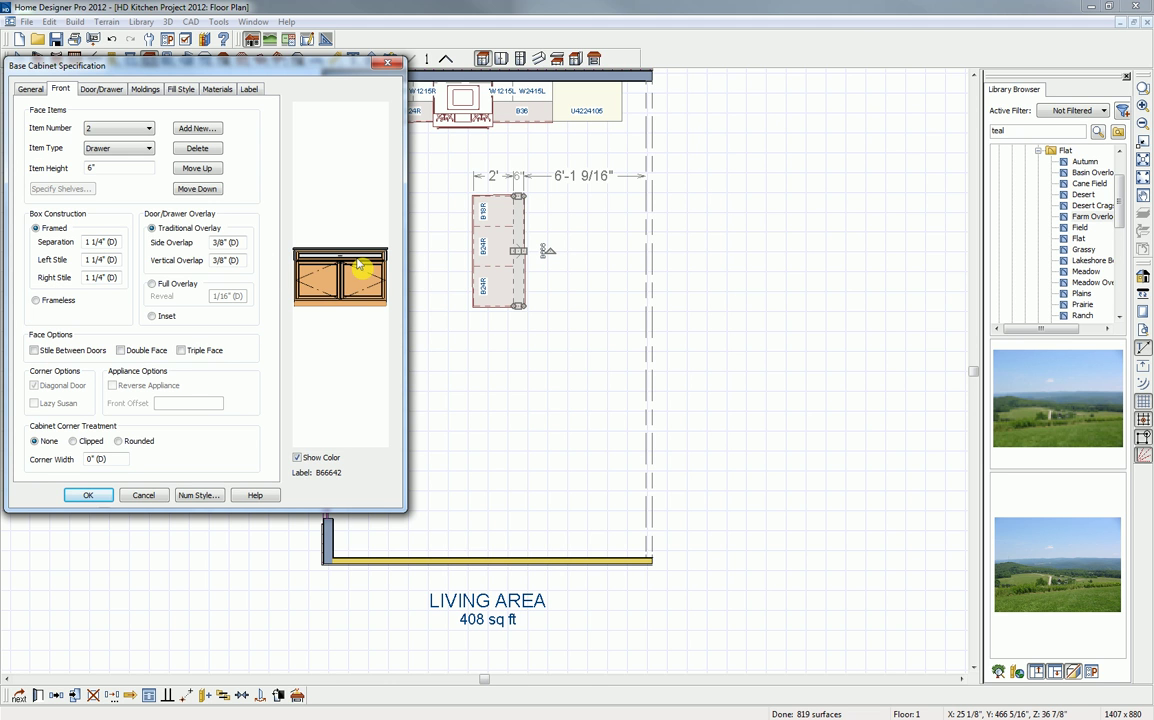
{"action": "left_click", "coordinate": [185, 149]}
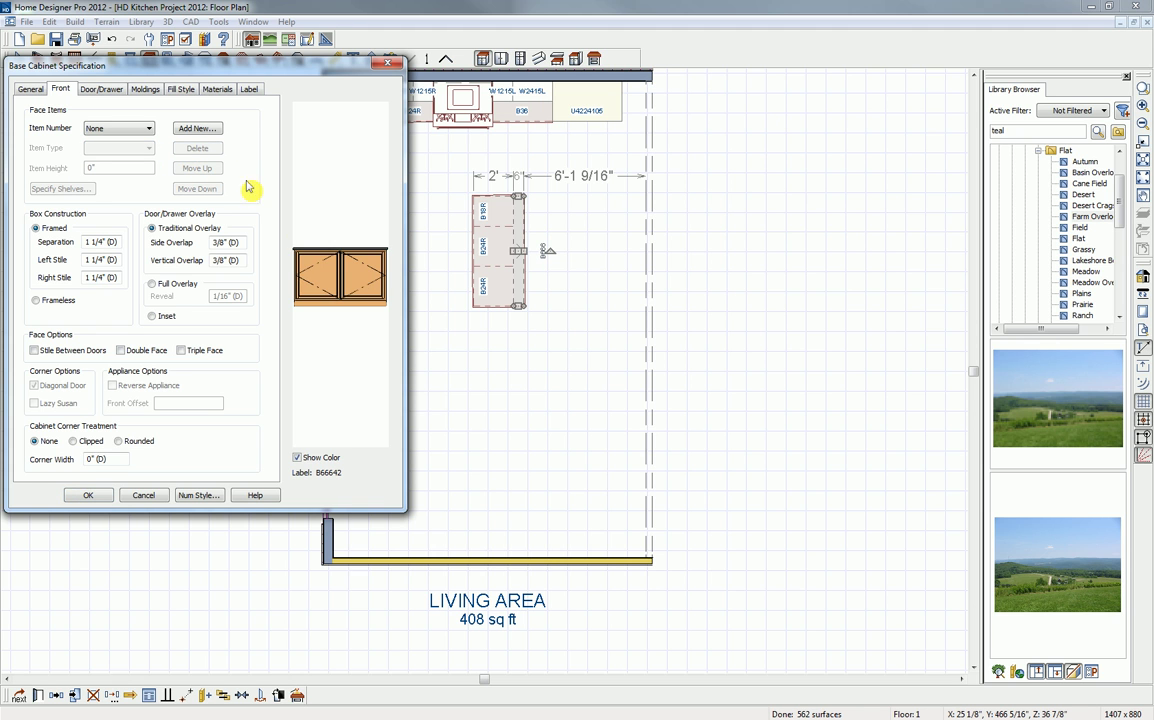
{"action": "left_click", "coordinate": [329, 276]}
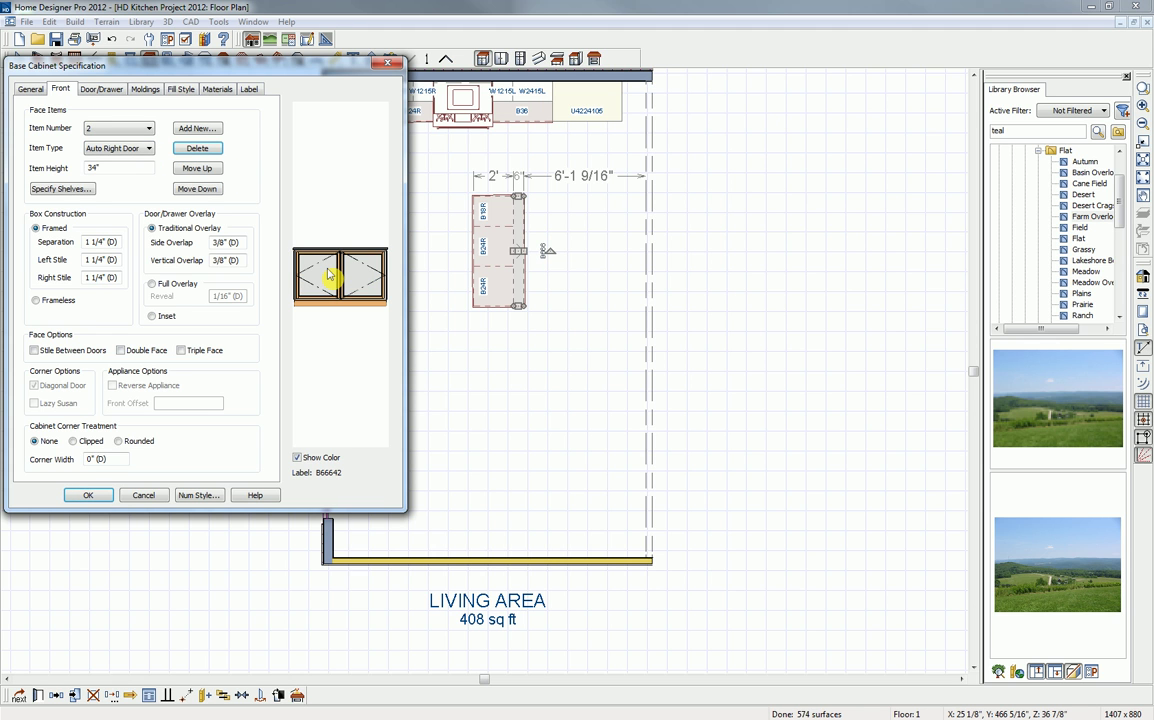
{"action": "left_click", "coordinate": [148, 150]}
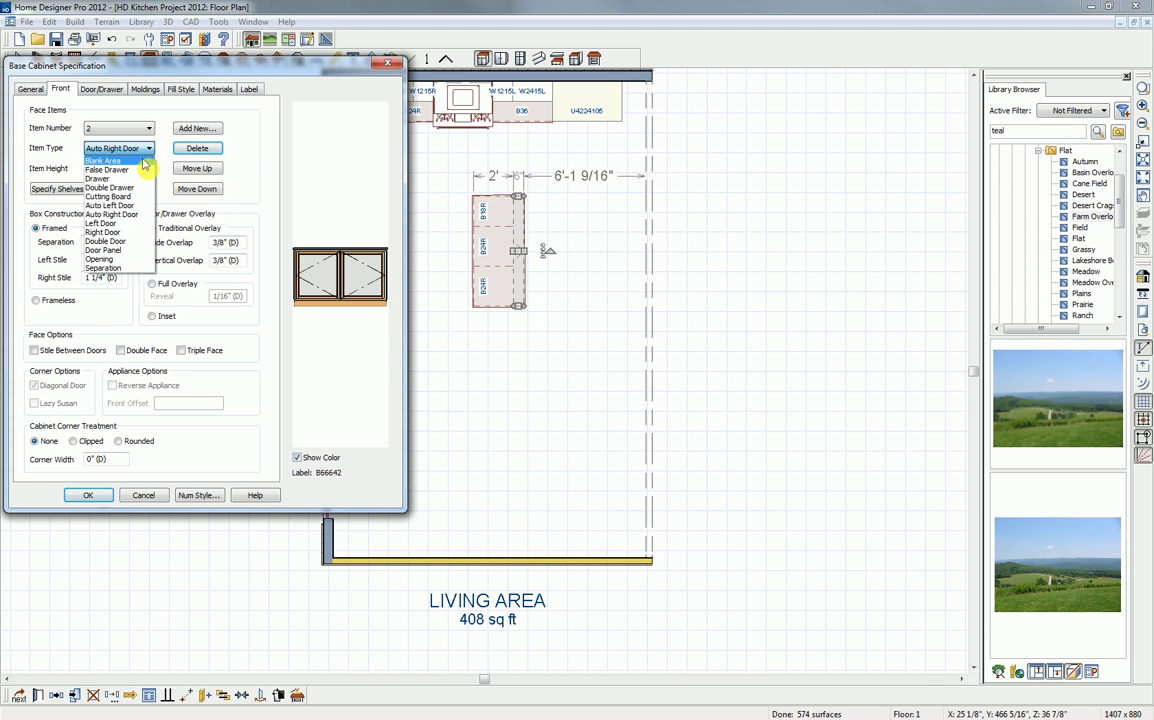
{"action": "left_click", "coordinate": [105, 250]}
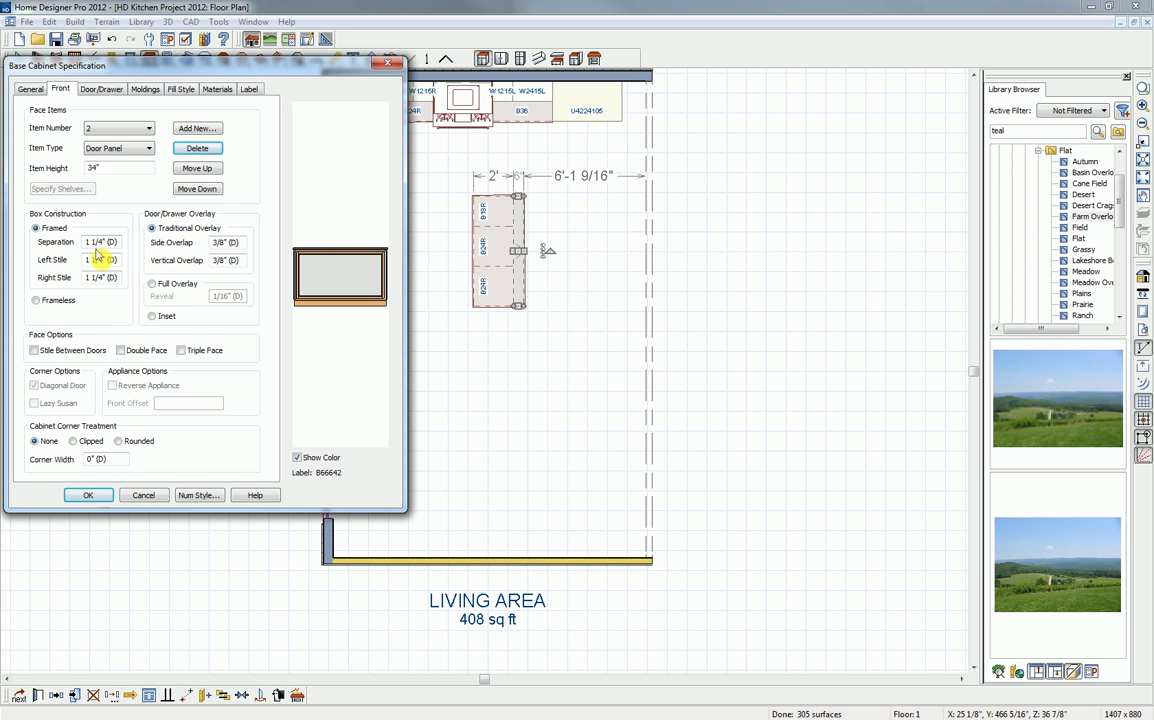
- Set the shallow cabinet's toe kick height to 0" and apply the specification
{"action": "left_click", "coordinate": [32, 89]}
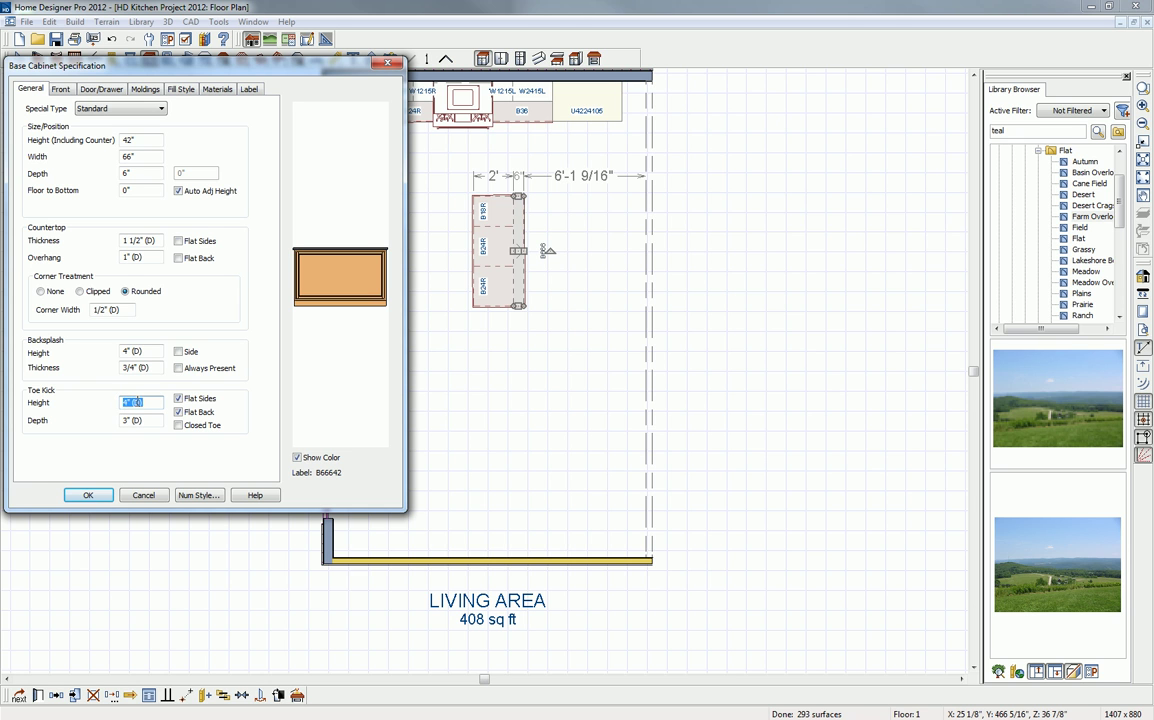
{"action": "type", "text": "0"}
{"action": "key", "text": "Tab"}
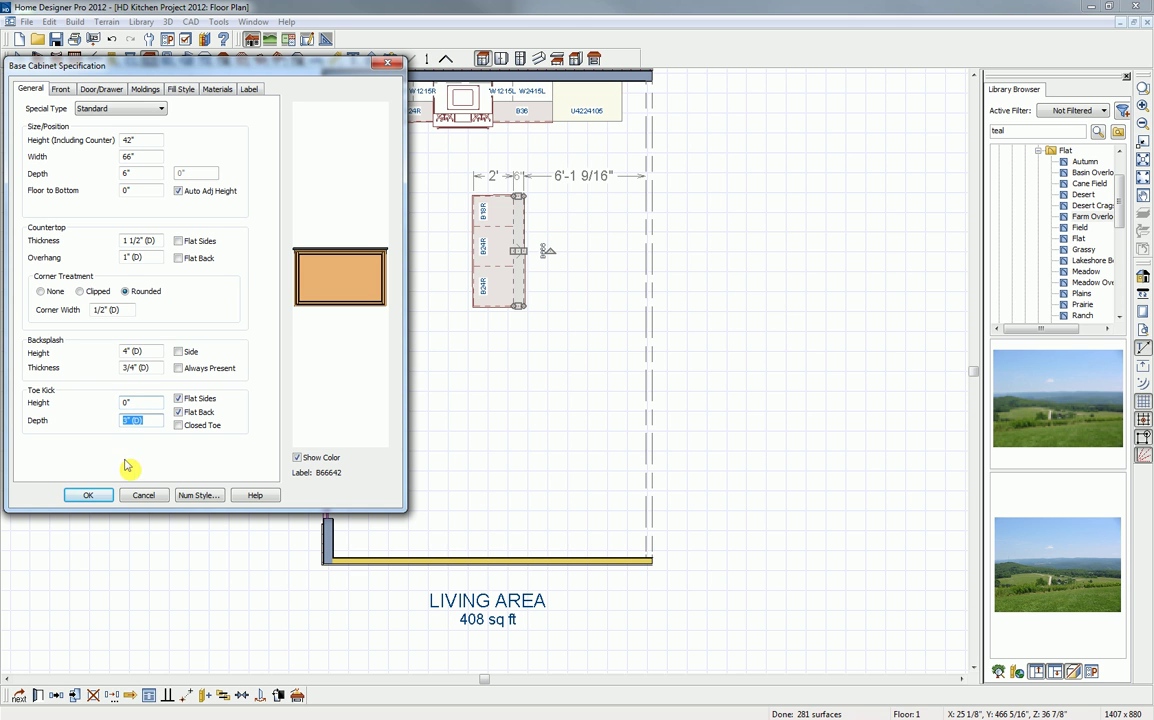
{"action": "left_click", "coordinate": [92, 496]}
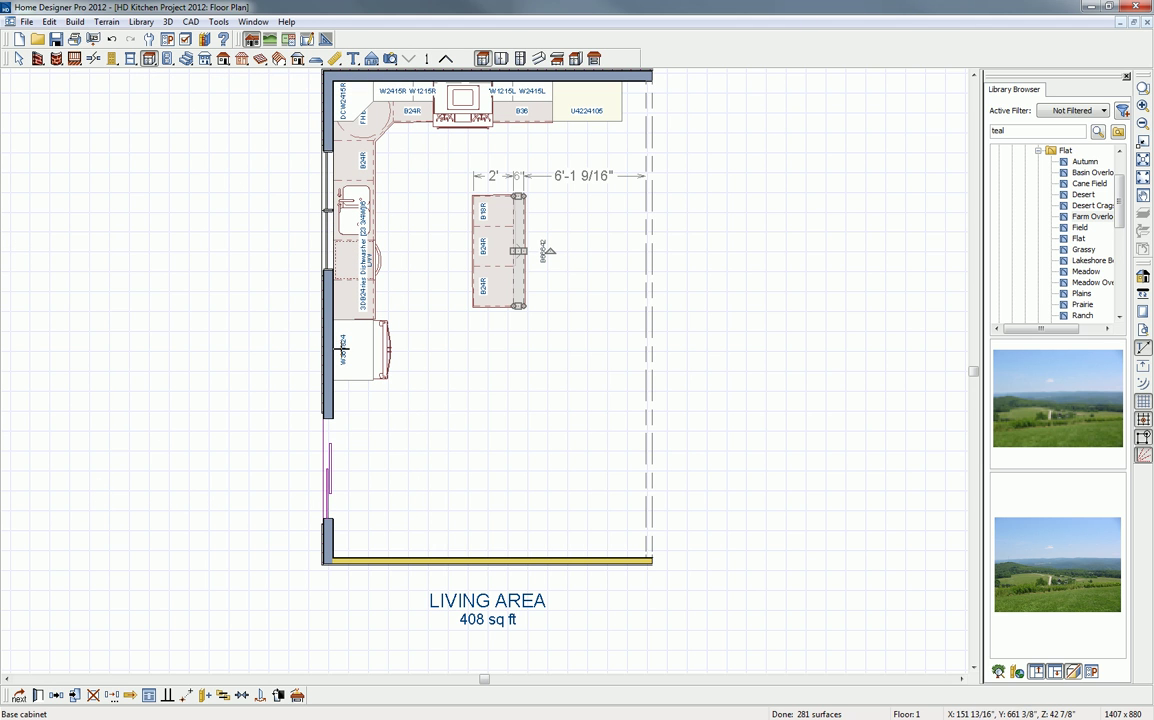
- Select the three 24"-deep island cabinets together and review their shared general specification
{"action": "left_click", "coordinate": [480, 222]}
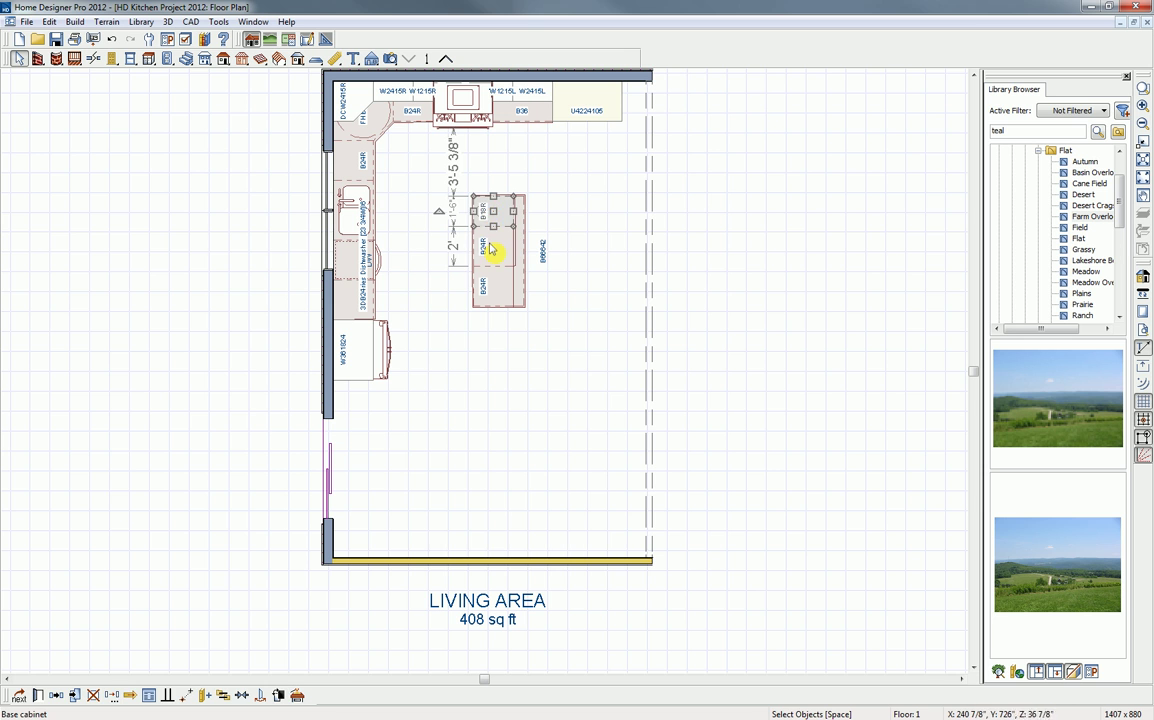
{"action": "left_click", "coordinate": [490, 250], "text": "shift"}
{"action": "left_click", "coordinate": [500, 290], "text": "shift"}
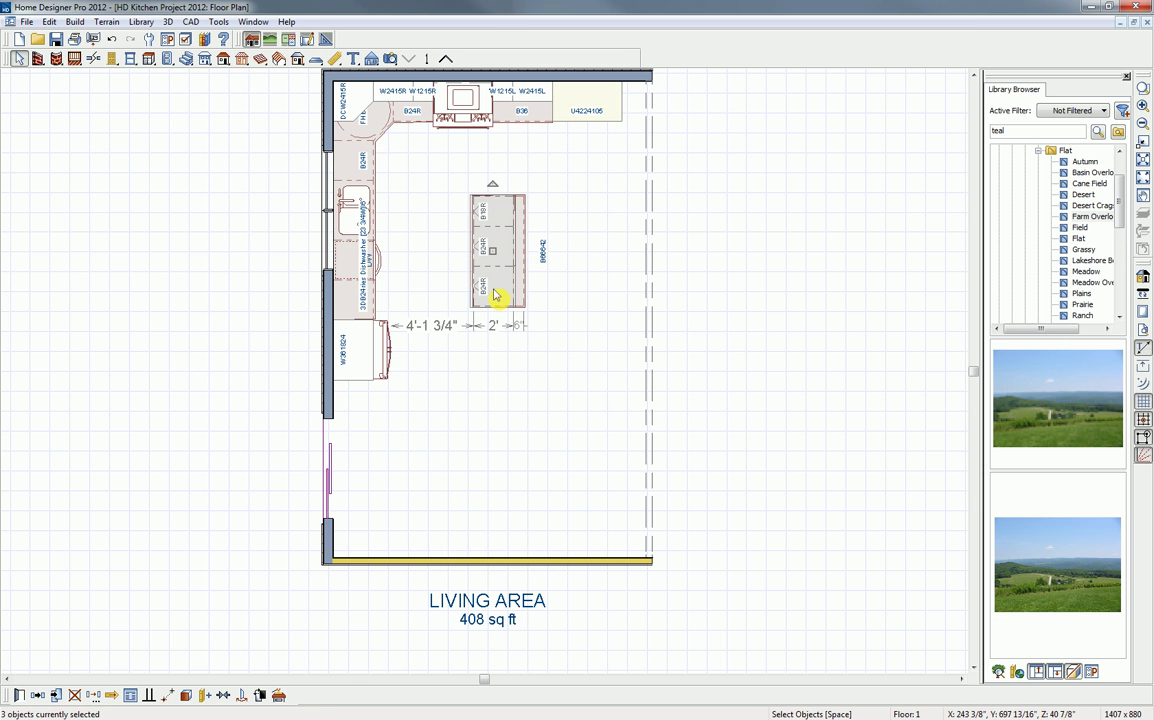
{"action": "left_click", "coordinate": [18, 697]}
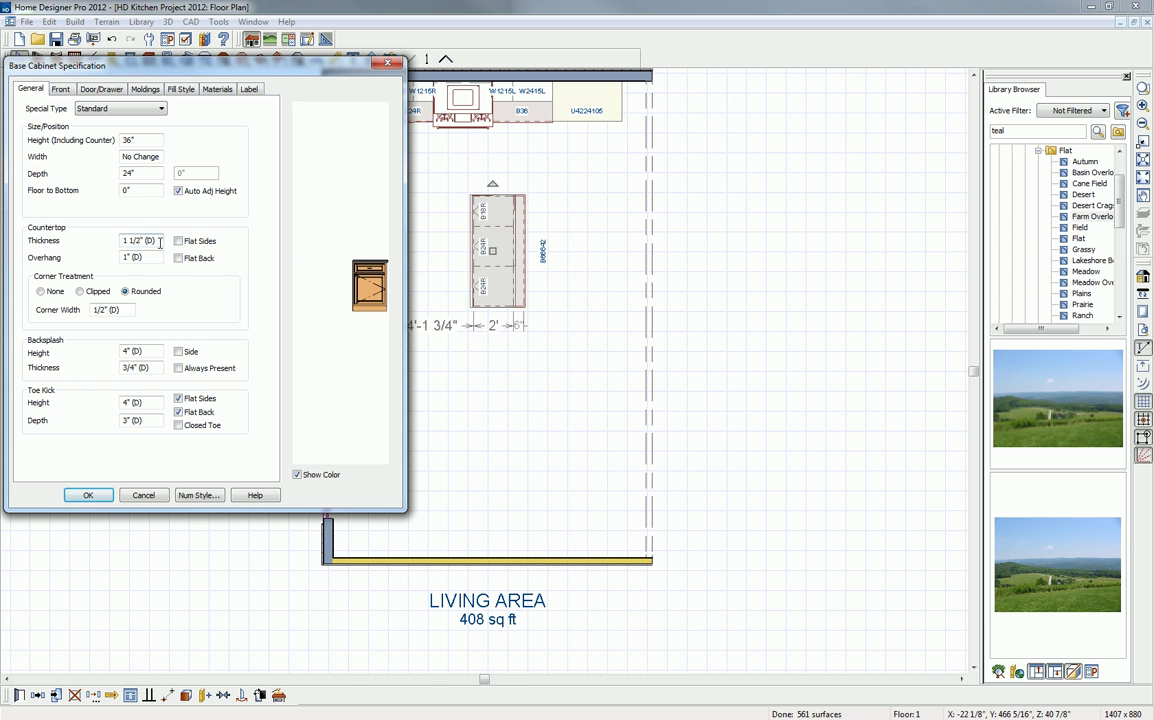
{"action": "left_click", "coordinate": [97, 499]}
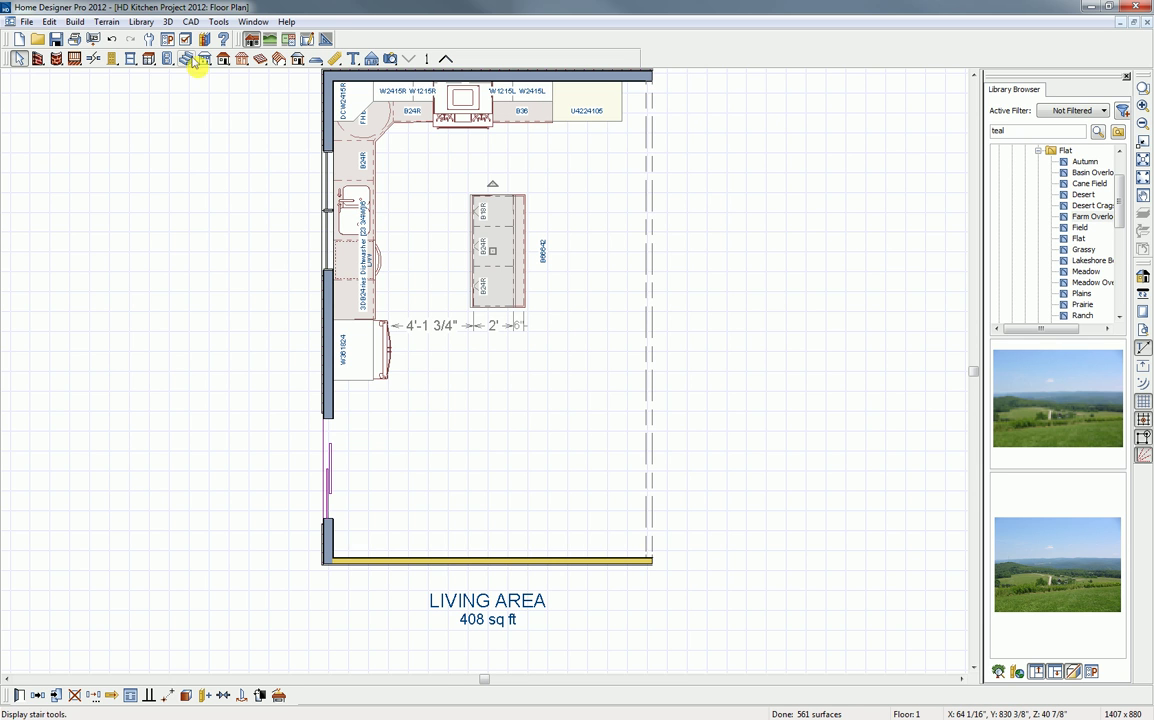
- Draw a rectangular custom countertop about 1'-6 9/16" wide over the shallow cabinet along the back of the island
{"action": "left_click", "coordinate": [149, 59]}
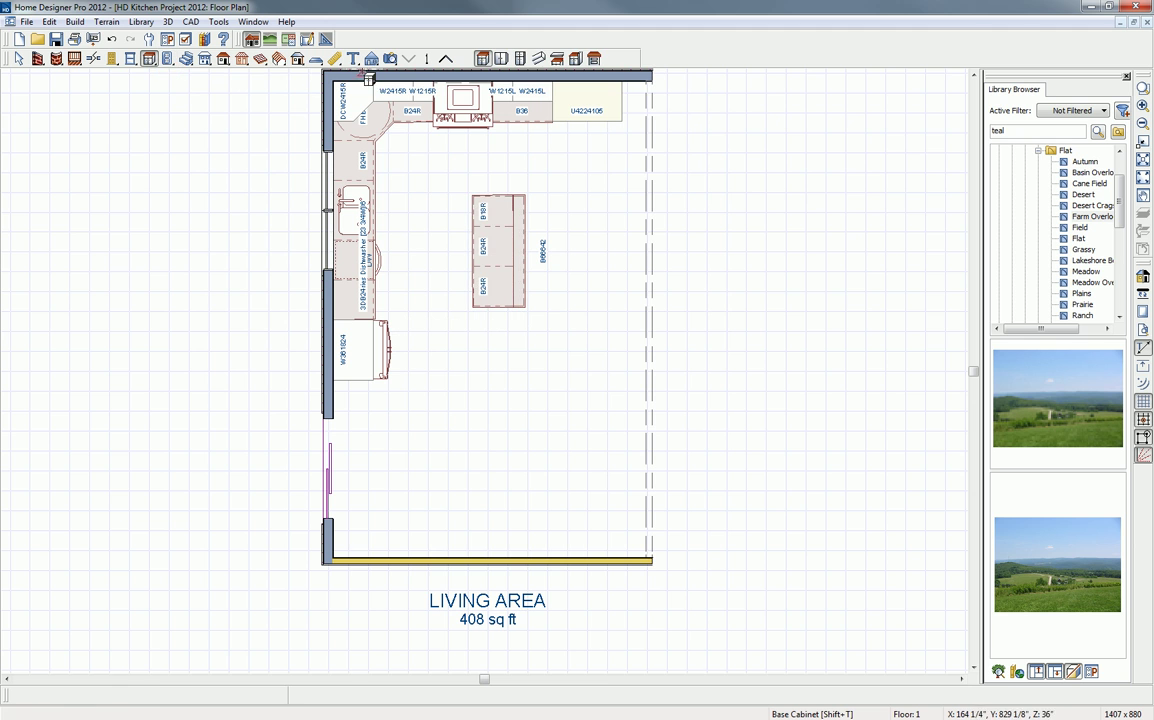
{"action": "left_click", "coordinate": [594, 59]}
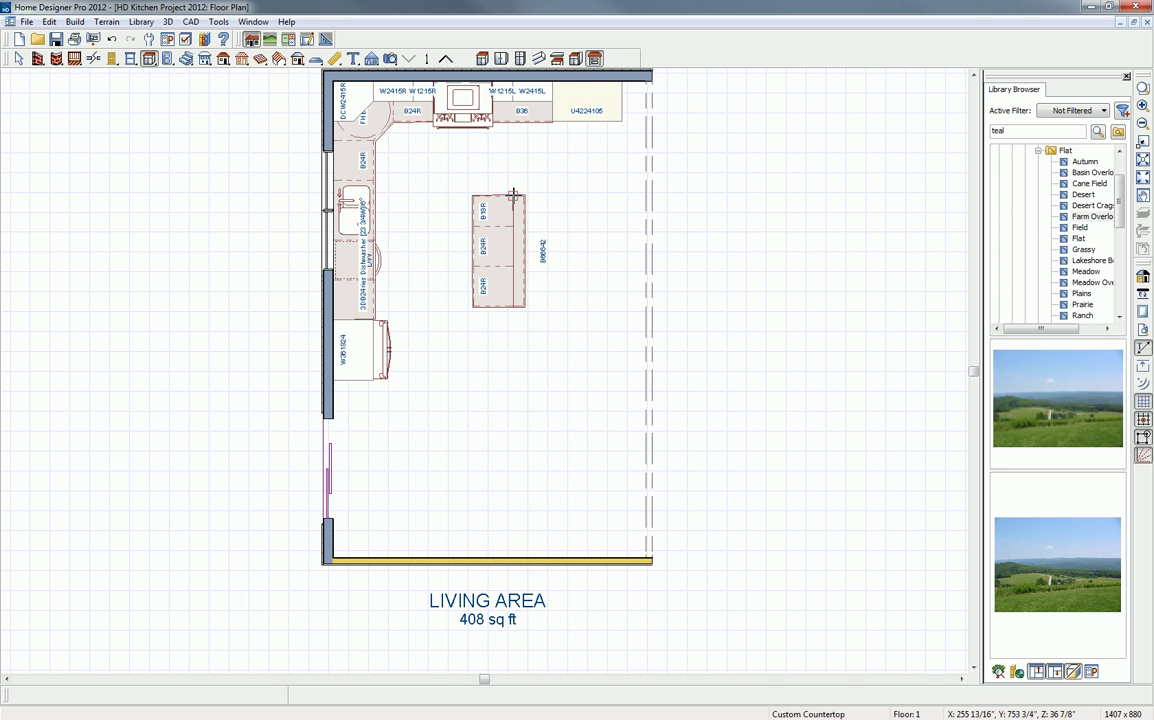
{"action": "scroll", "coordinate": [512, 193], "scroll_direction": "up", "scroll_amount": 5}
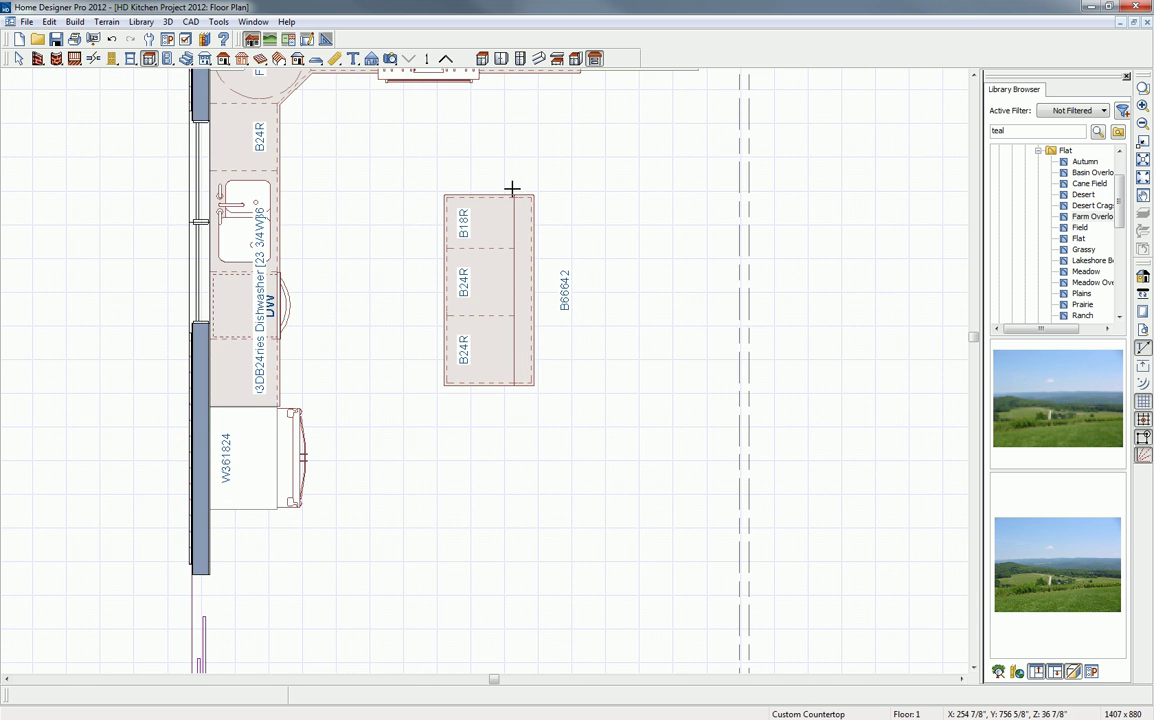
{"action": "left_click_drag", "start_coordinate": [514, 197], "coordinate": [571, 419]}
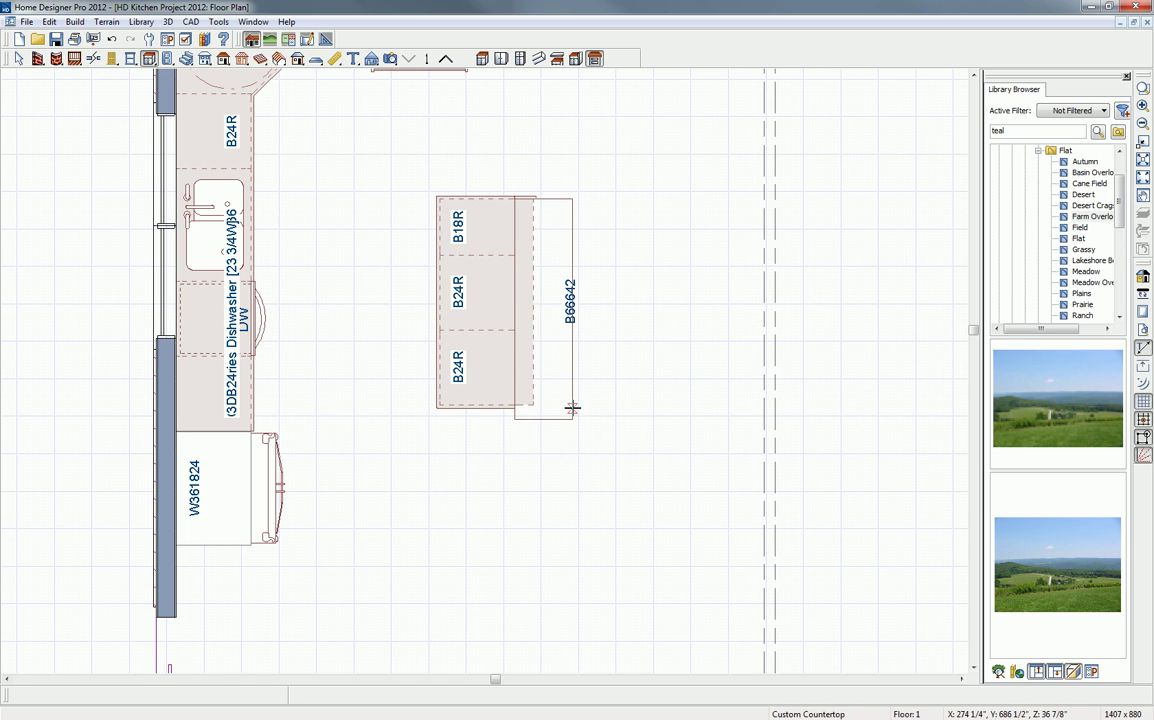
- Set the custom countertop's width to 16", move it level with the island's upper end, and shorten its length to about 5'-8 13/16"
{"action": "left_click", "coordinate": [573, 408]}
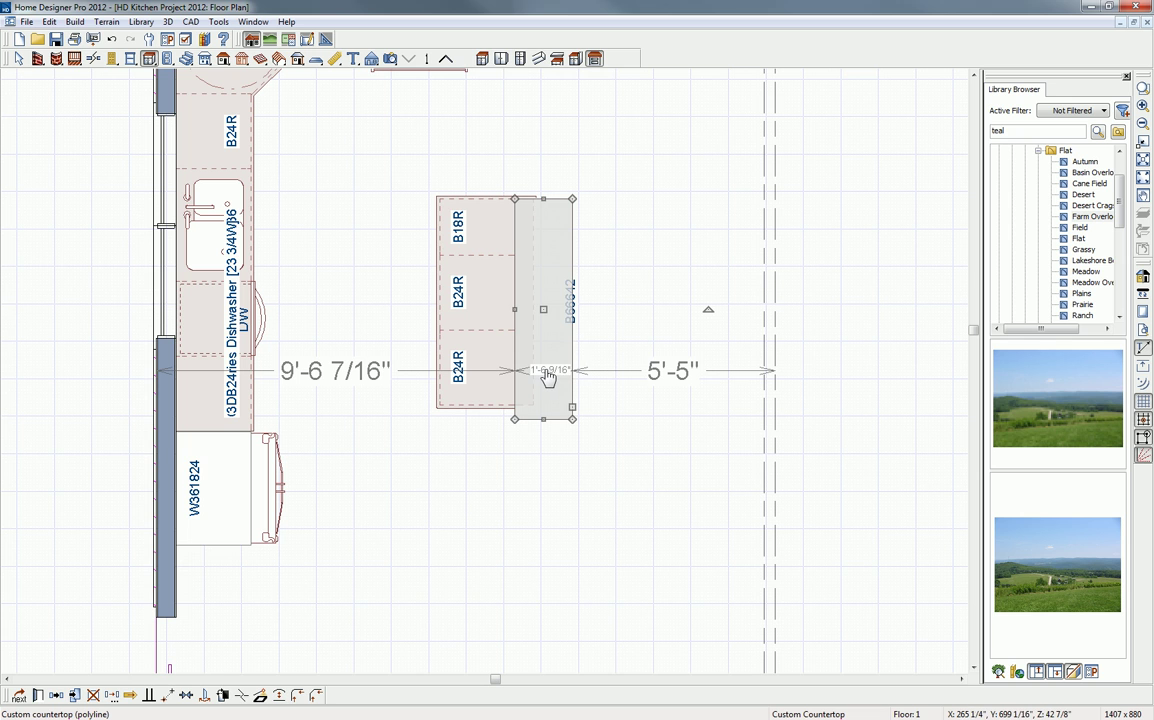
{"action": "left_click", "coordinate": [550, 372]}
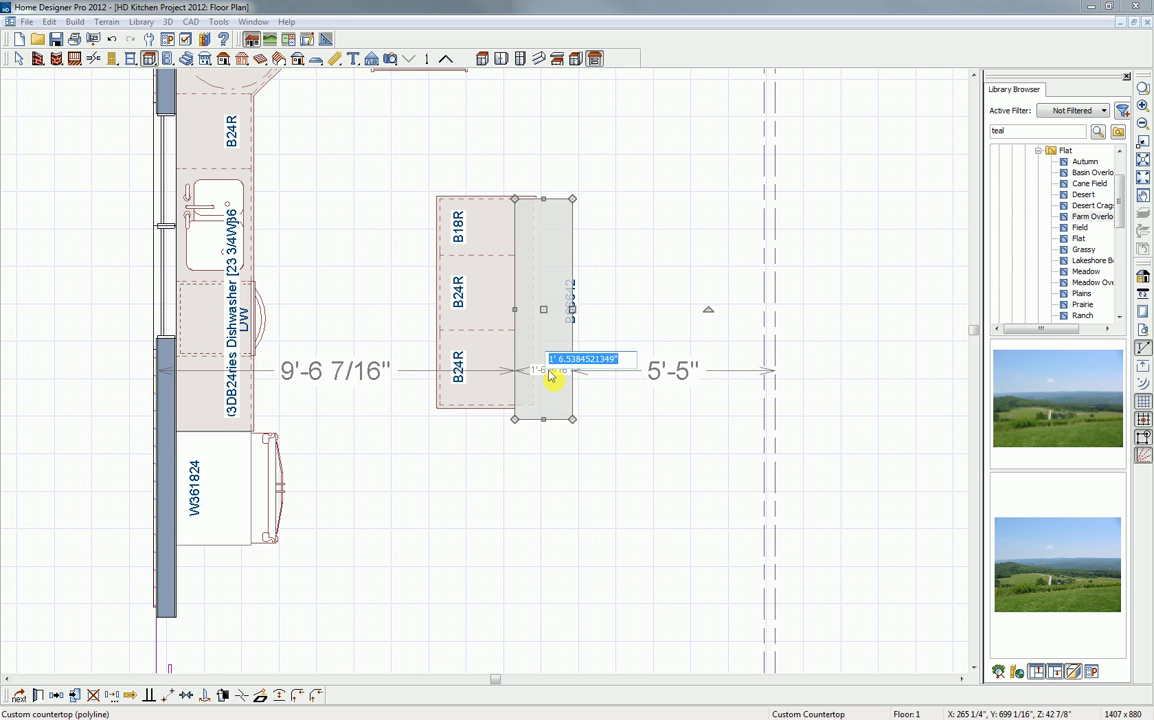
{"action": "type", "text": "16"}
{"action": "key", "text": "Return"}
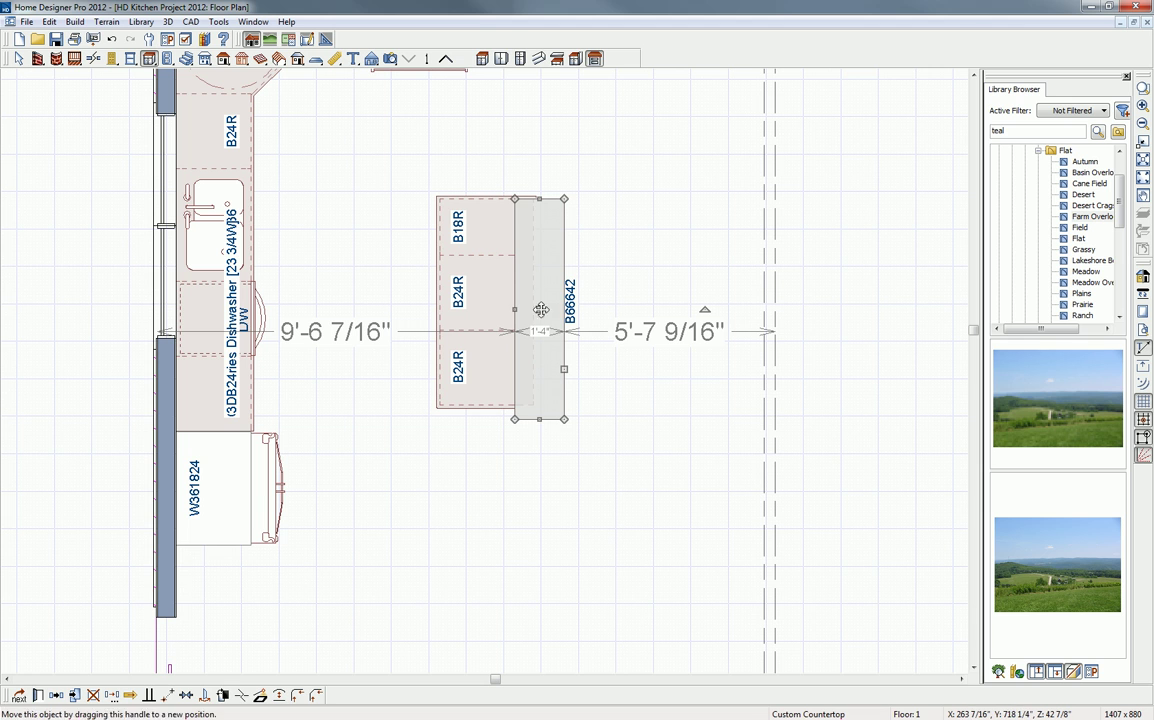
{"action": "left_click_drag", "start_coordinate": [540, 311], "coordinate": [540, 305]}
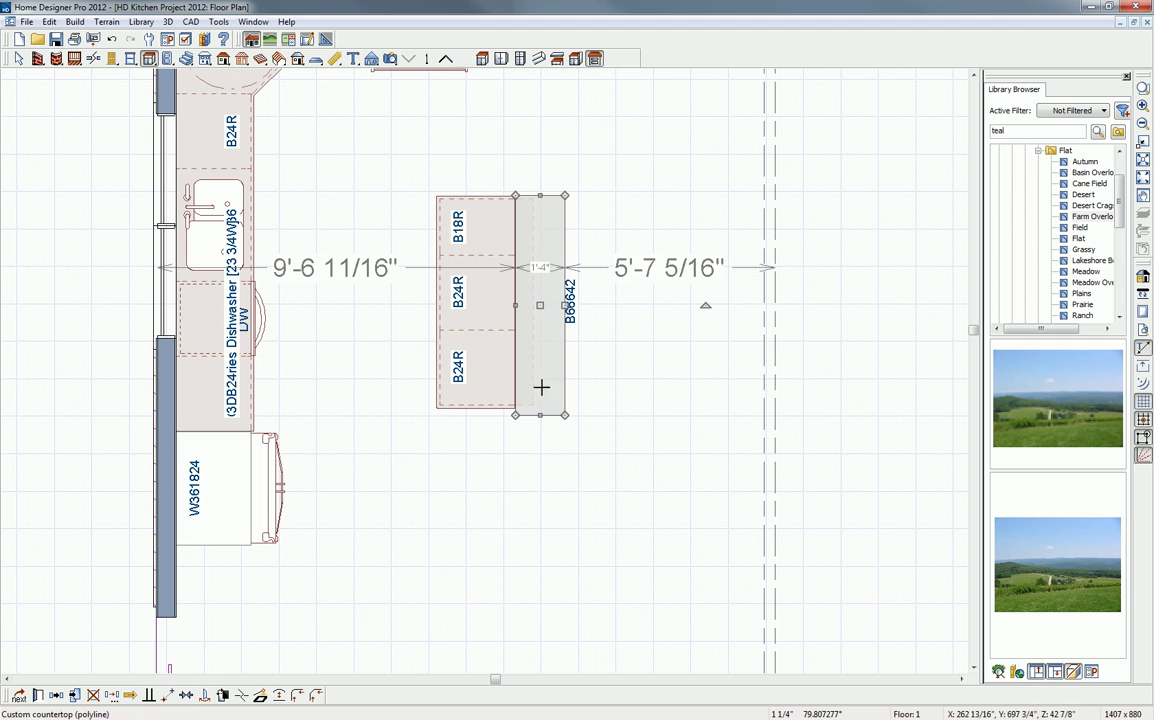
{"action": "left_click_drag", "start_coordinate": [540, 415], "coordinate": [540, 409]}
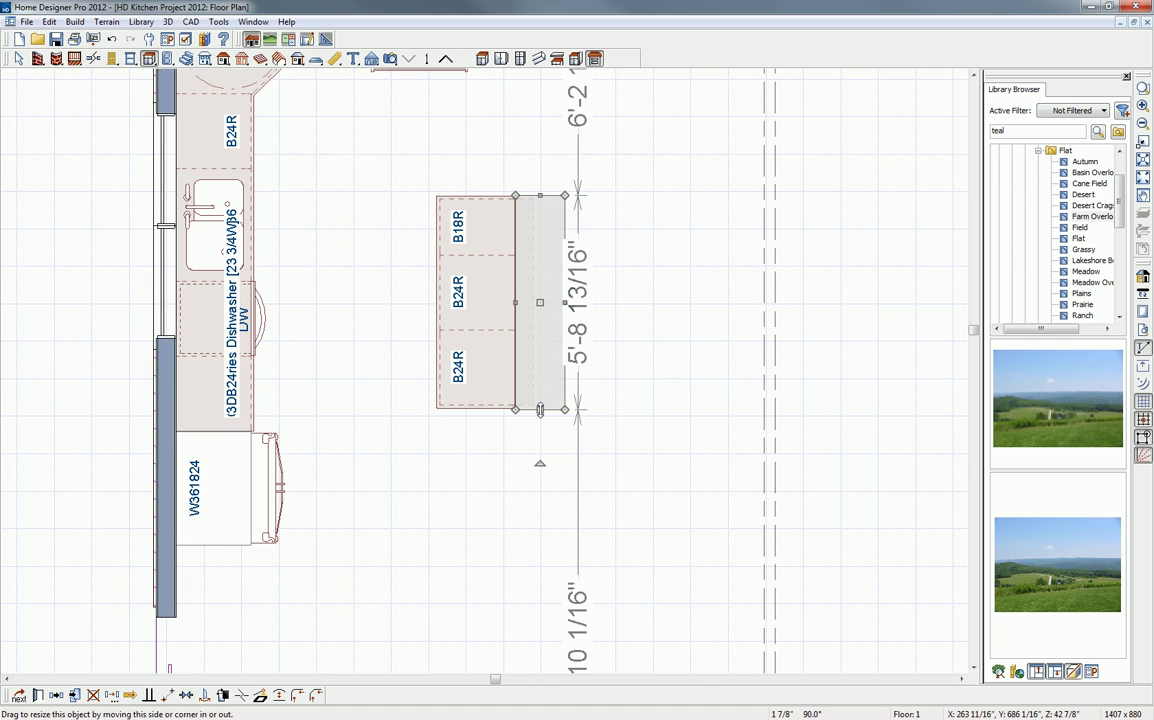
- Round the two outer corners of the island's custom bar countertop with a 3" fillet radius
{"action": "double_click", "coordinate": [299, 697]}
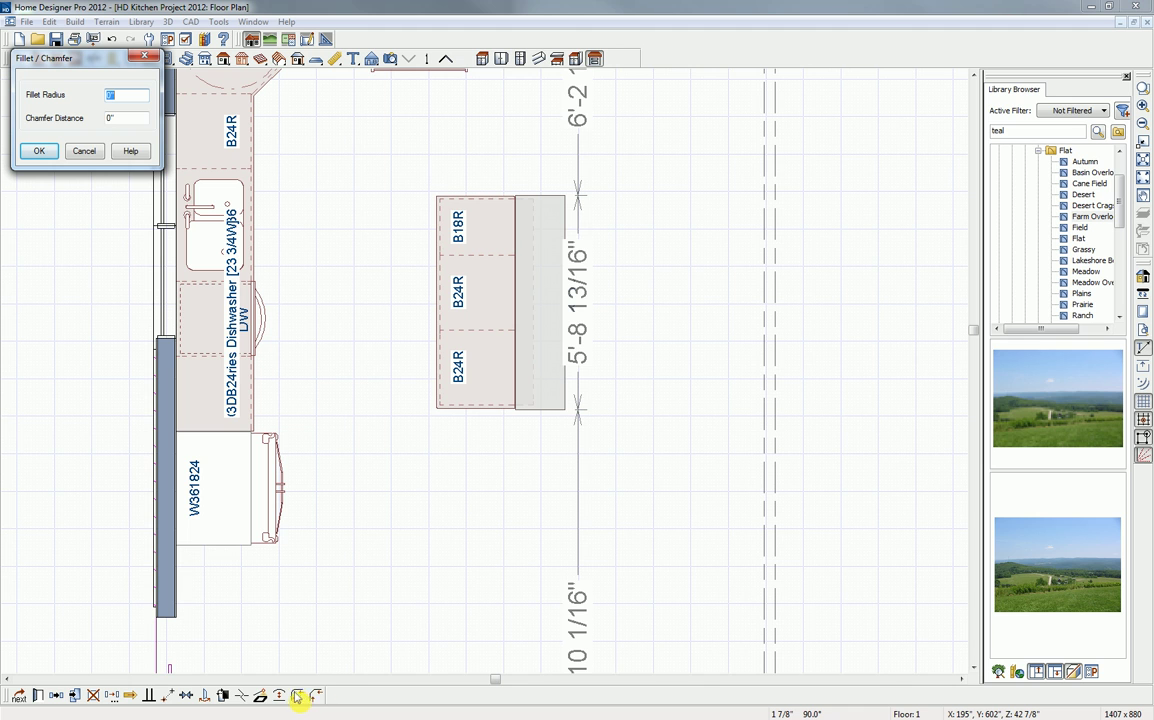
{"action": "type", "text": "3"}
{"action": "left_click", "coordinate": [39, 150]}
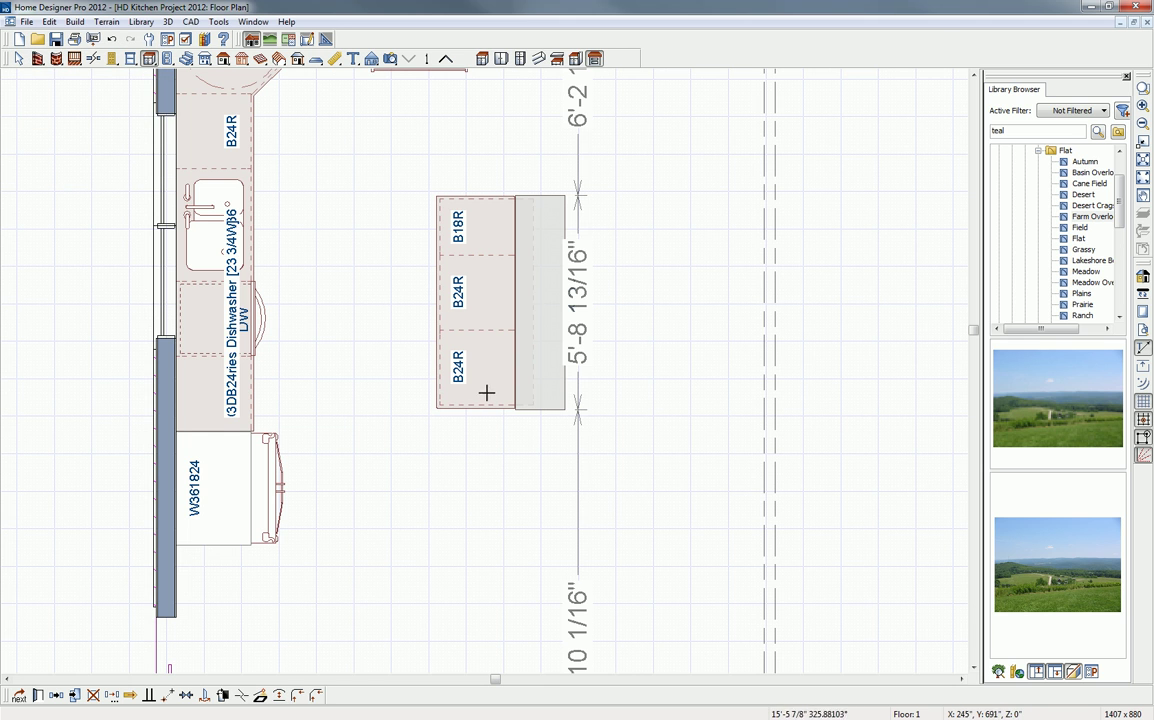
{"action": "left_click", "coordinate": [565, 384]}
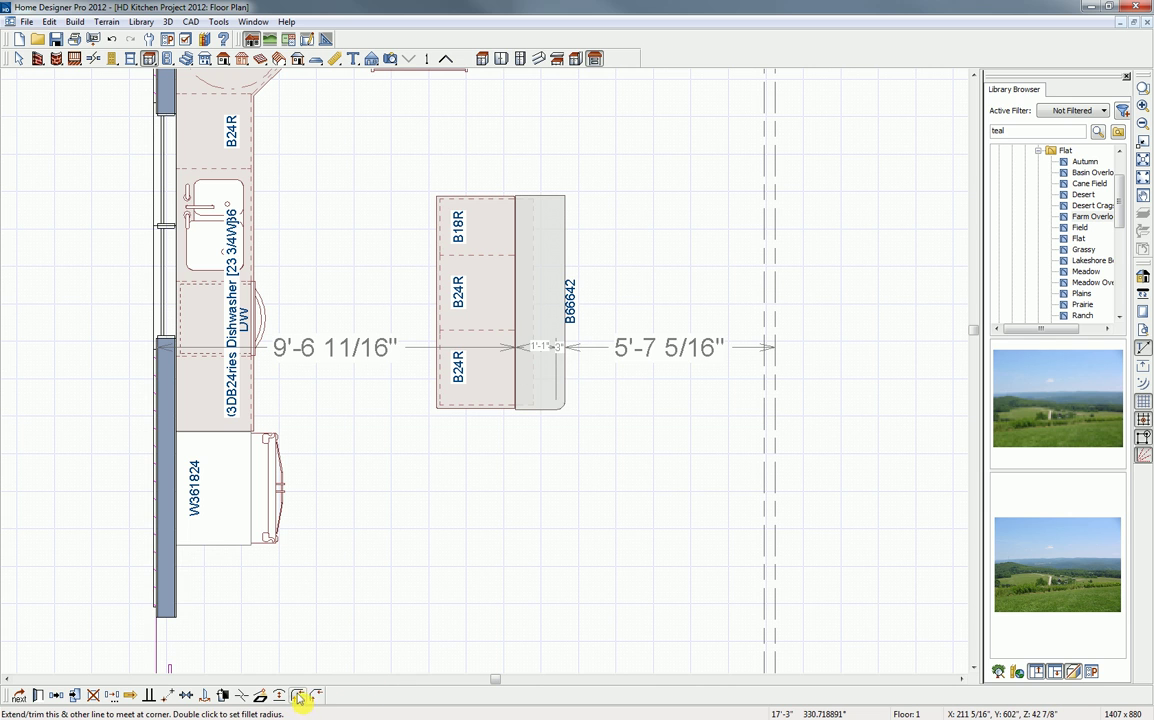
{"action": "left_click", "coordinate": [298, 697]}
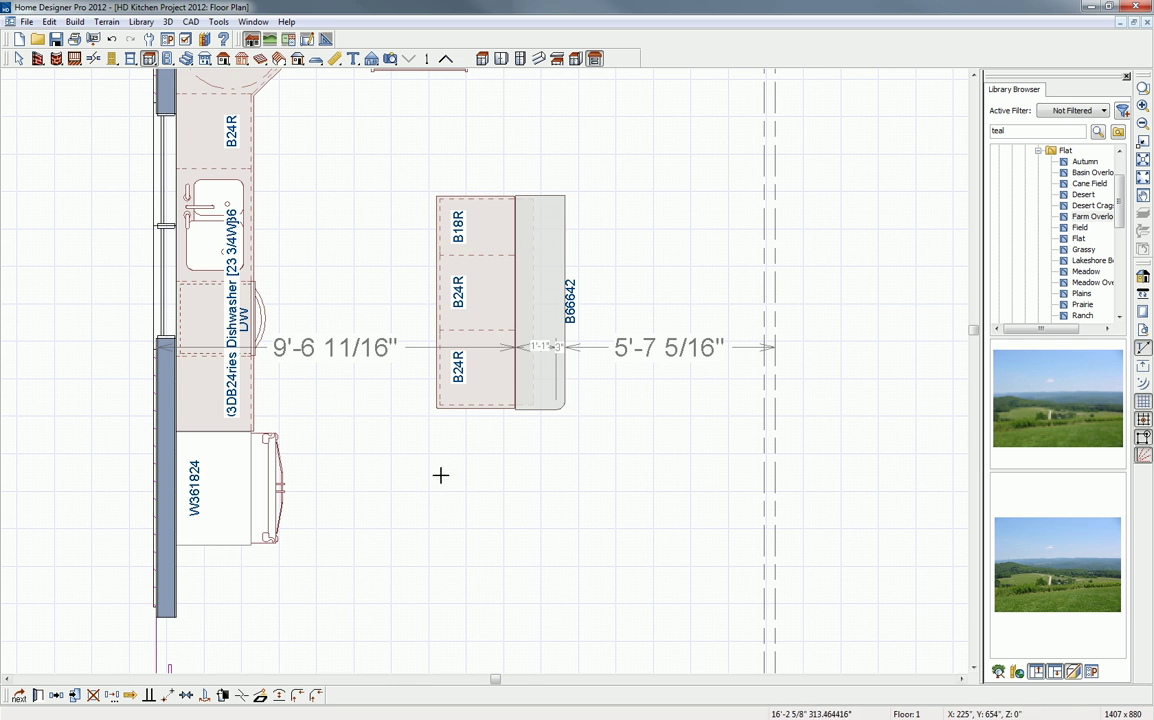
{"action": "left_click", "coordinate": [548, 196]}
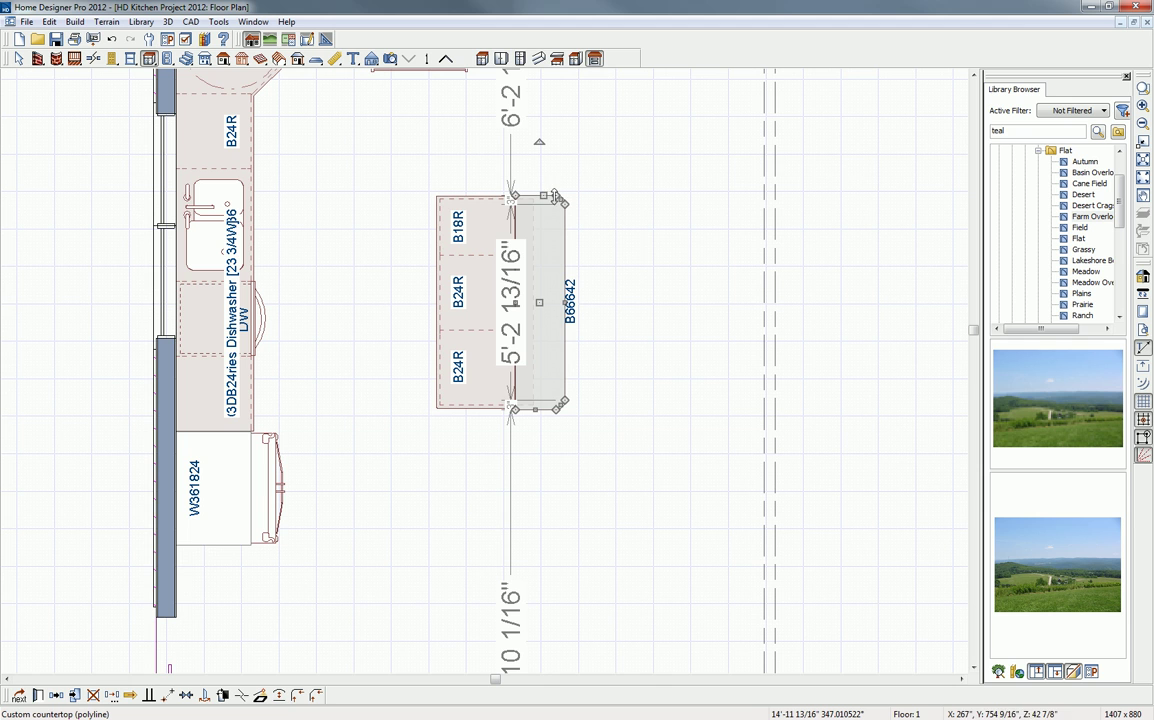
{"action": "key", "text": "space"}
{"action": "left_click", "coordinate": [620, 272]}
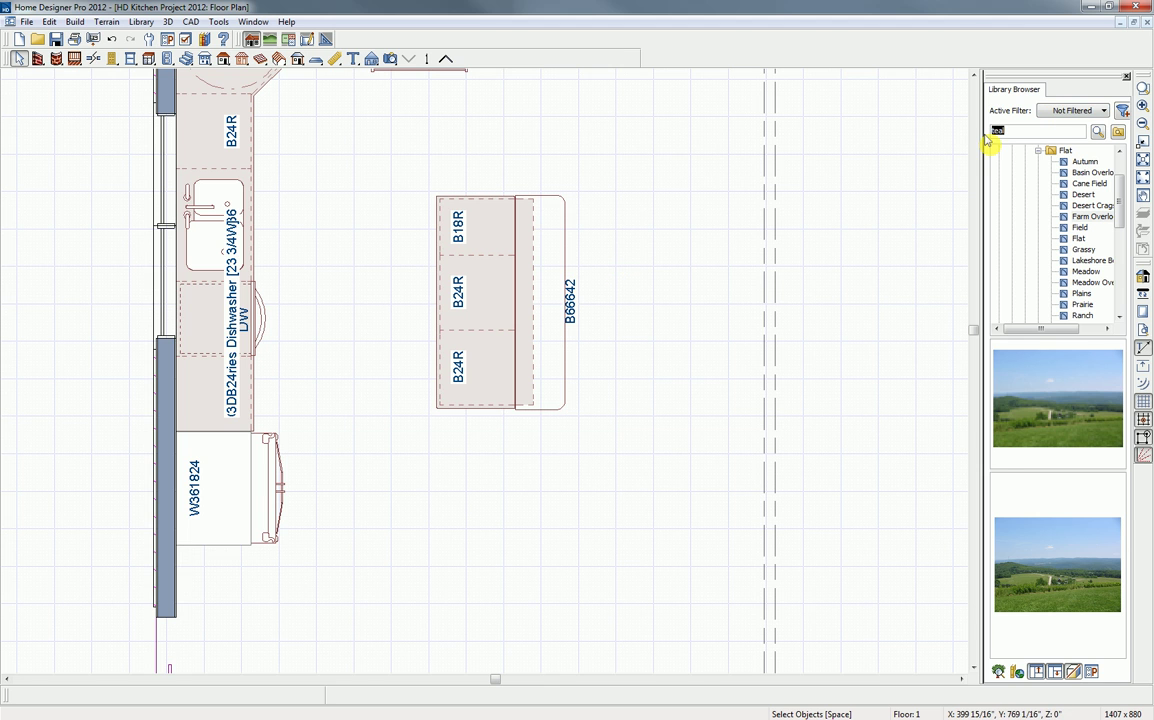
- Search the library for "stool" and place three Box Stools in a row along the outer edge of the bar countertop
{"action": "type", "text": "stool"}
{"action": "key", "text": "Return"}
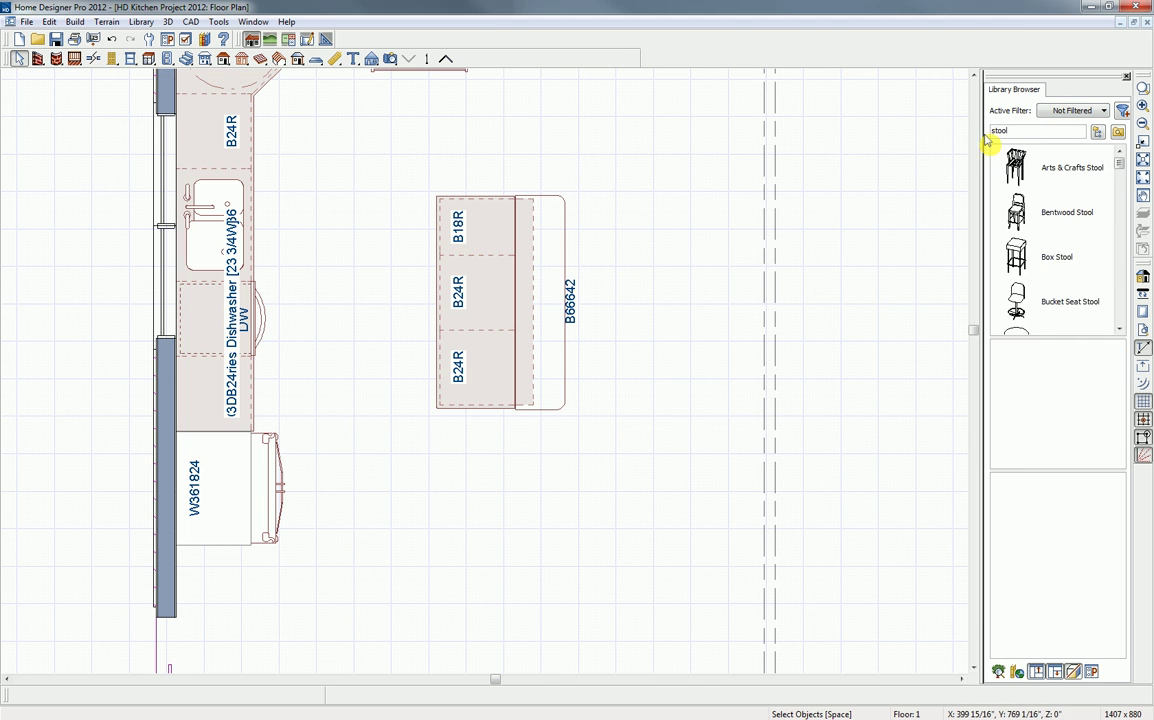
{"action": "left_click", "coordinate": [1044, 259]}
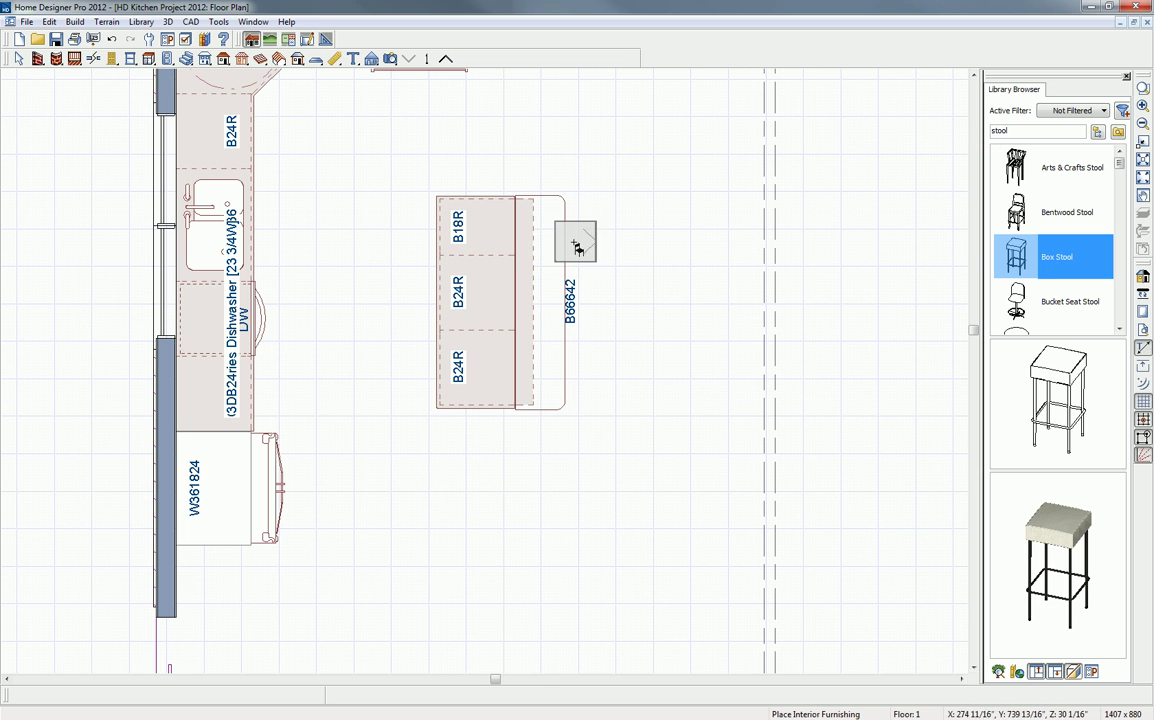
{"action": "left_click", "coordinate": [577, 243]}
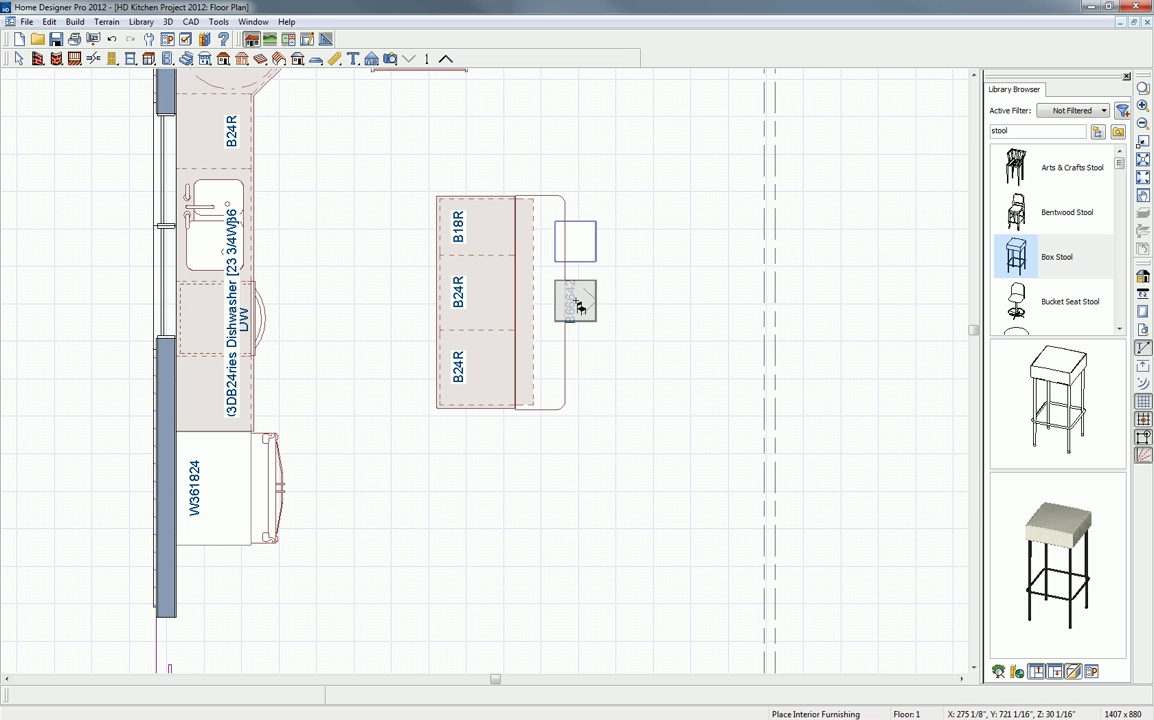
{"action": "left_click", "coordinate": [577, 305]}
{"action": "left_click", "coordinate": [577, 370]}
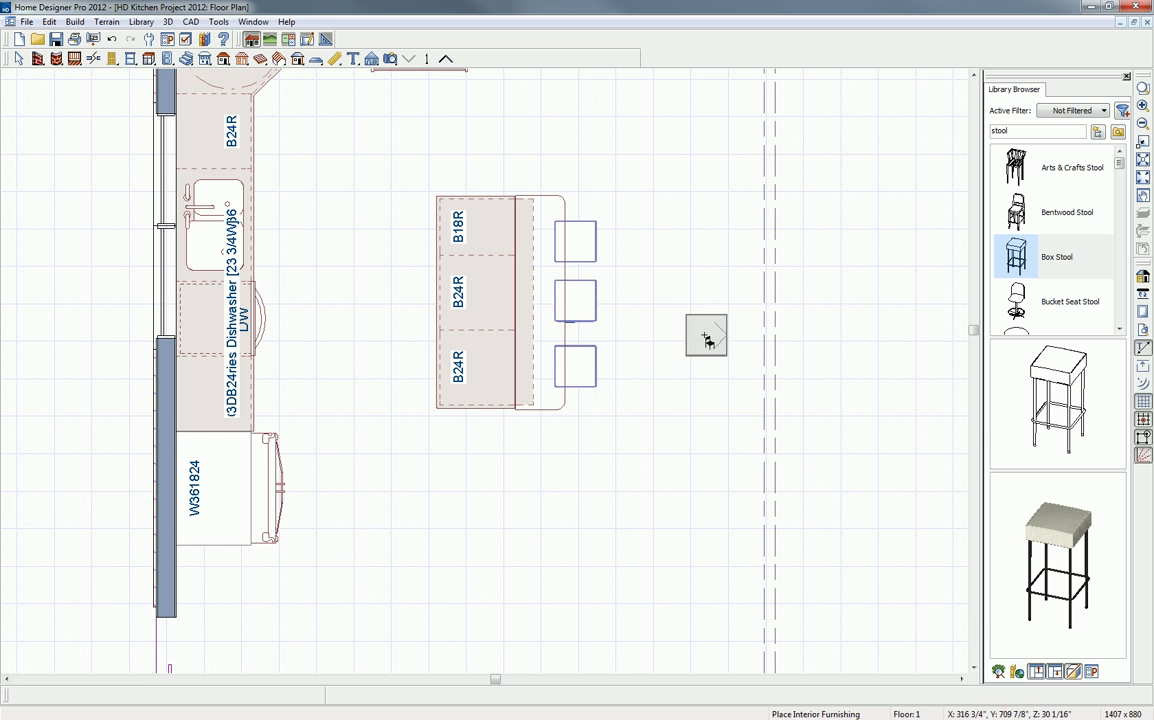
- Place two Gran Andros Pendant-Cork lights from the User Catalog's kitchen folder over the island, at the joints between its base cabinets
{"action": "left_click", "coordinate": [1097, 133]}
{"action": "left_click_drag", "start_coordinate": [1118, 160], "coordinate": [1129, 288]}
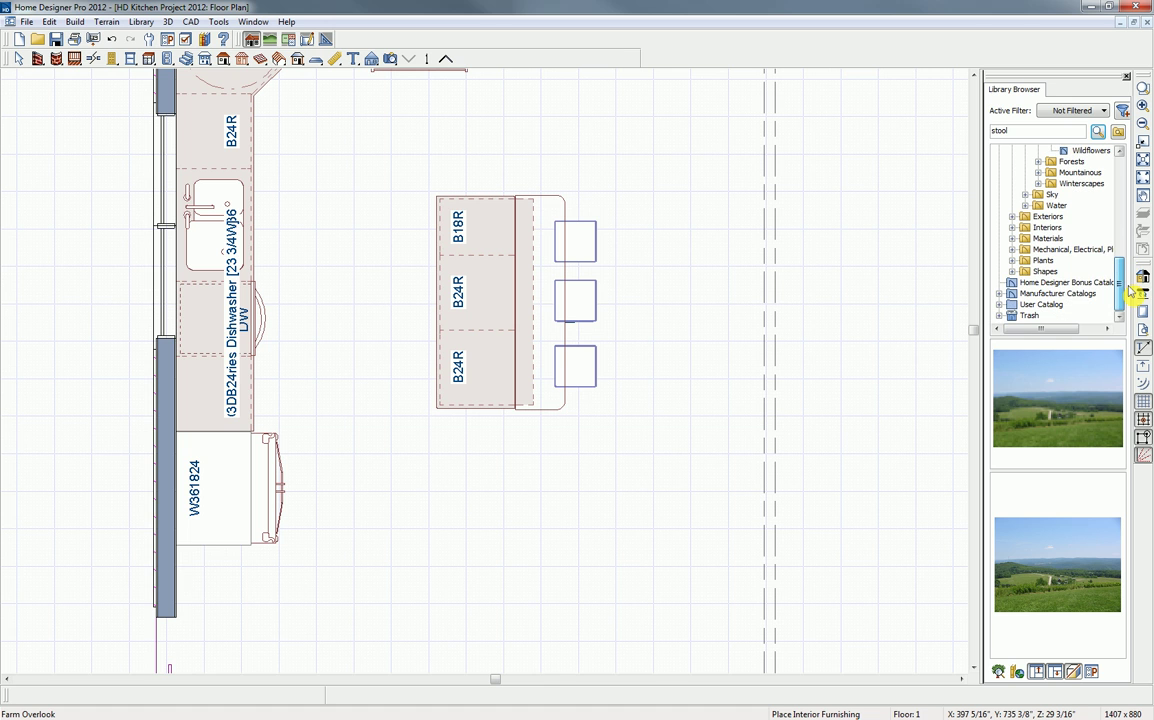
{"action": "left_click", "coordinate": [999, 304]}
{"action": "left_click", "coordinate": [1012, 315]}
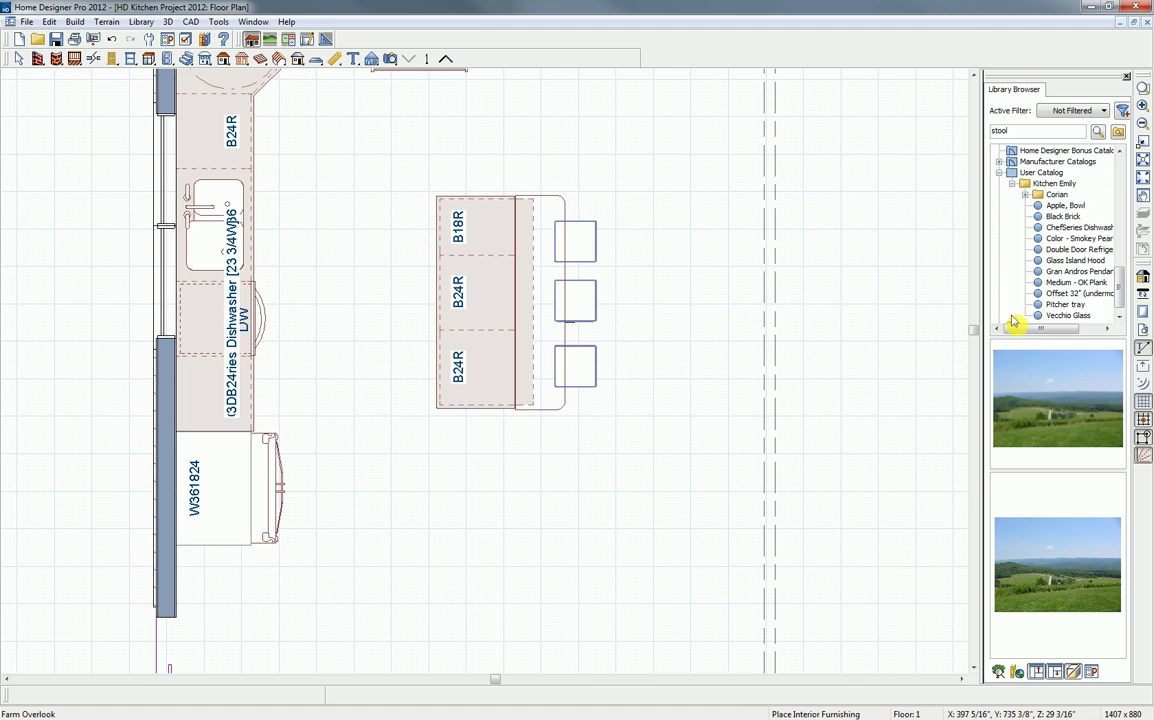
{"action": "left_click", "coordinate": [1080, 271]}
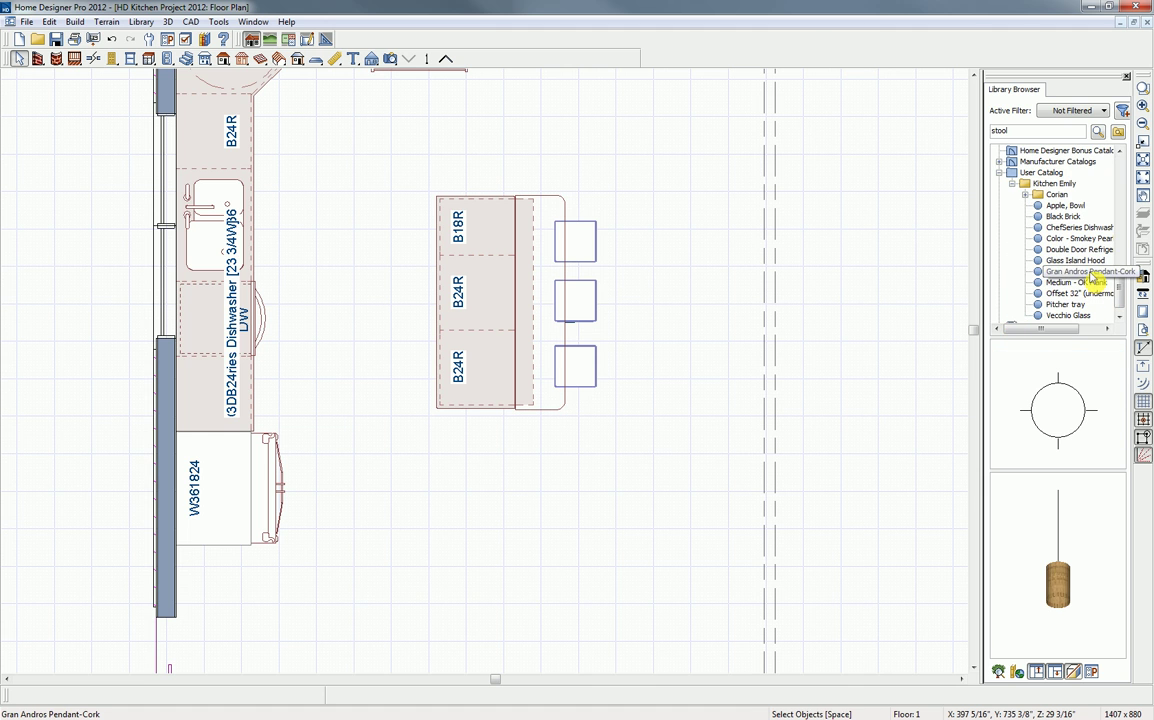
{"action": "left_click", "coordinate": [995, 406]}
{"action": "left_click", "coordinate": [513, 255]}
{"action": "left_click", "coordinate": [513, 330]}
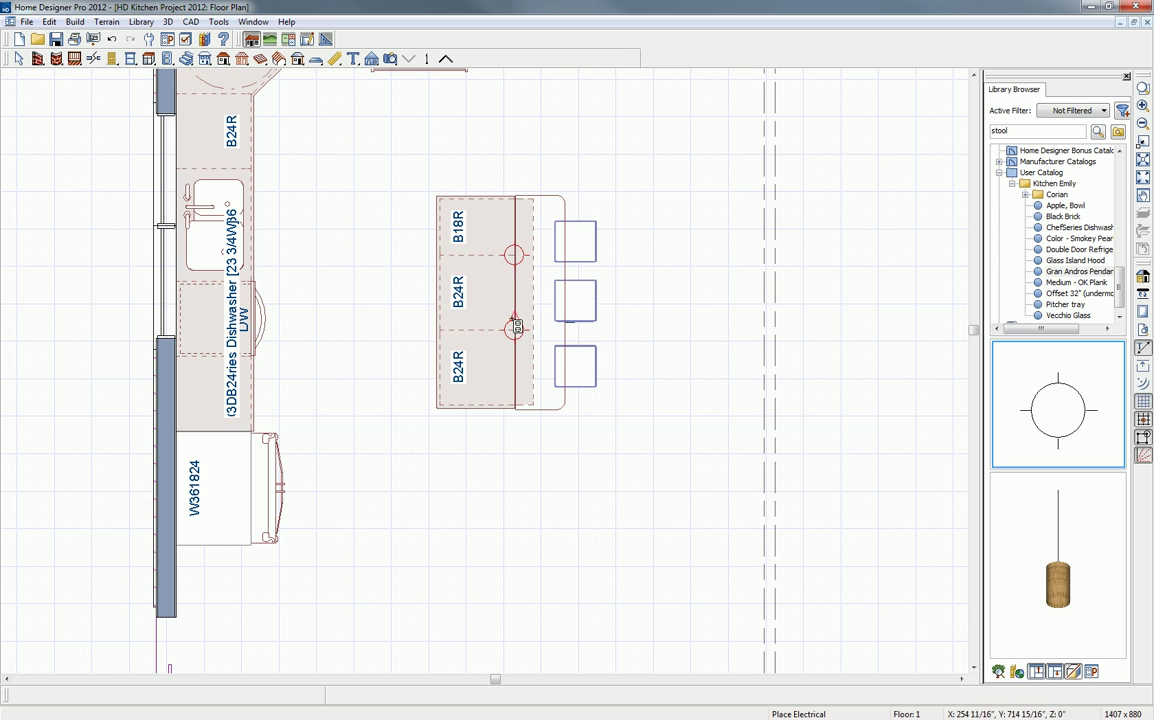
- Create a full camera view toward the island and copy the wall-side cabinets' Smokey Pearl painted material onto the island cabinets in room mode
{"action": "left_click", "coordinate": [391, 60]}
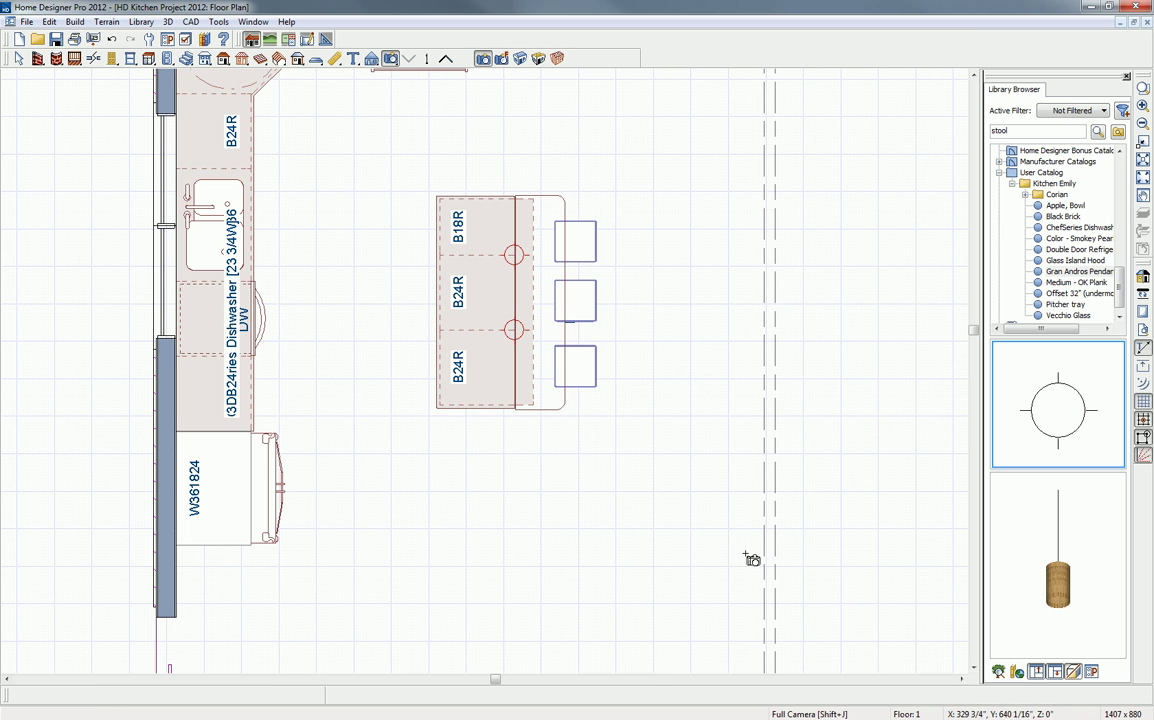
{"action": "left_click_drag", "start_coordinate": [724, 547], "coordinate": [669, 508]}
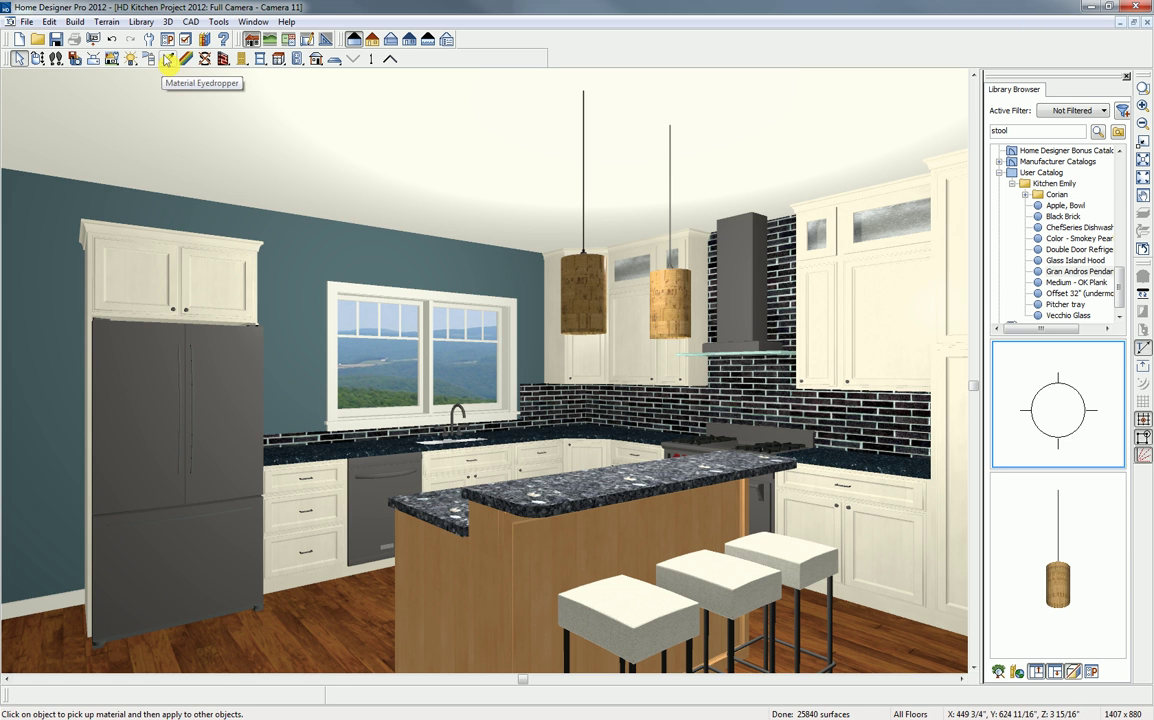
{"action": "left_click", "coordinate": [169, 60]}
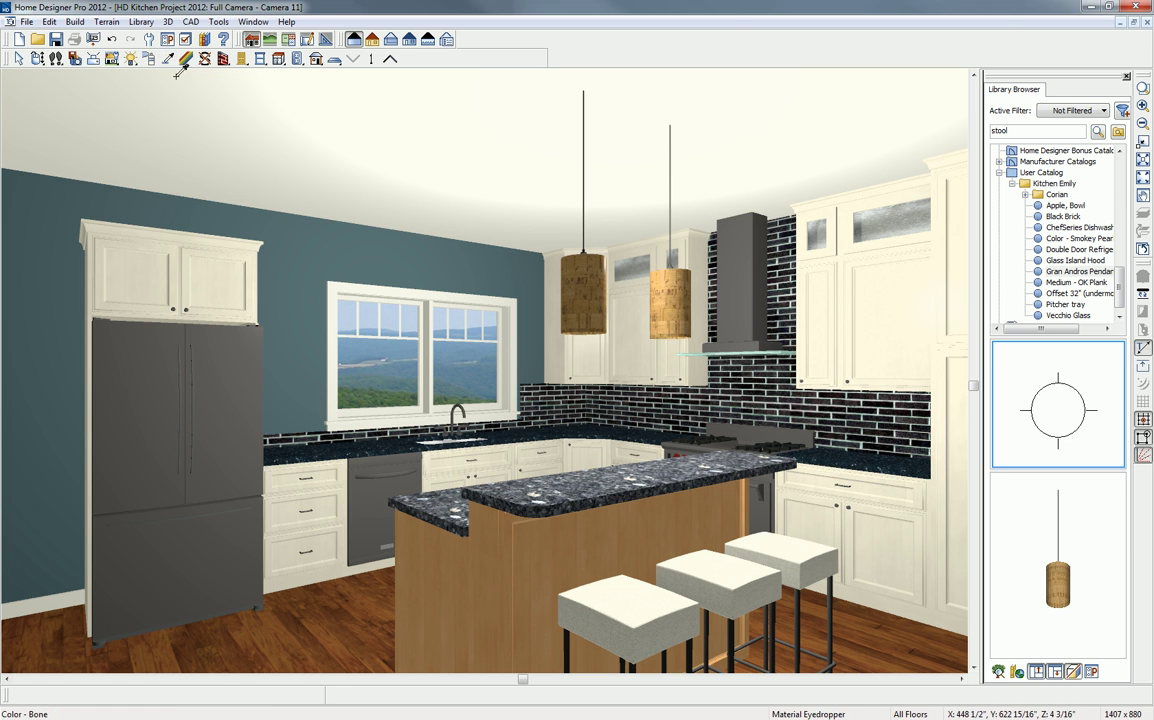
{"action": "left_click", "coordinate": [331, 485]}
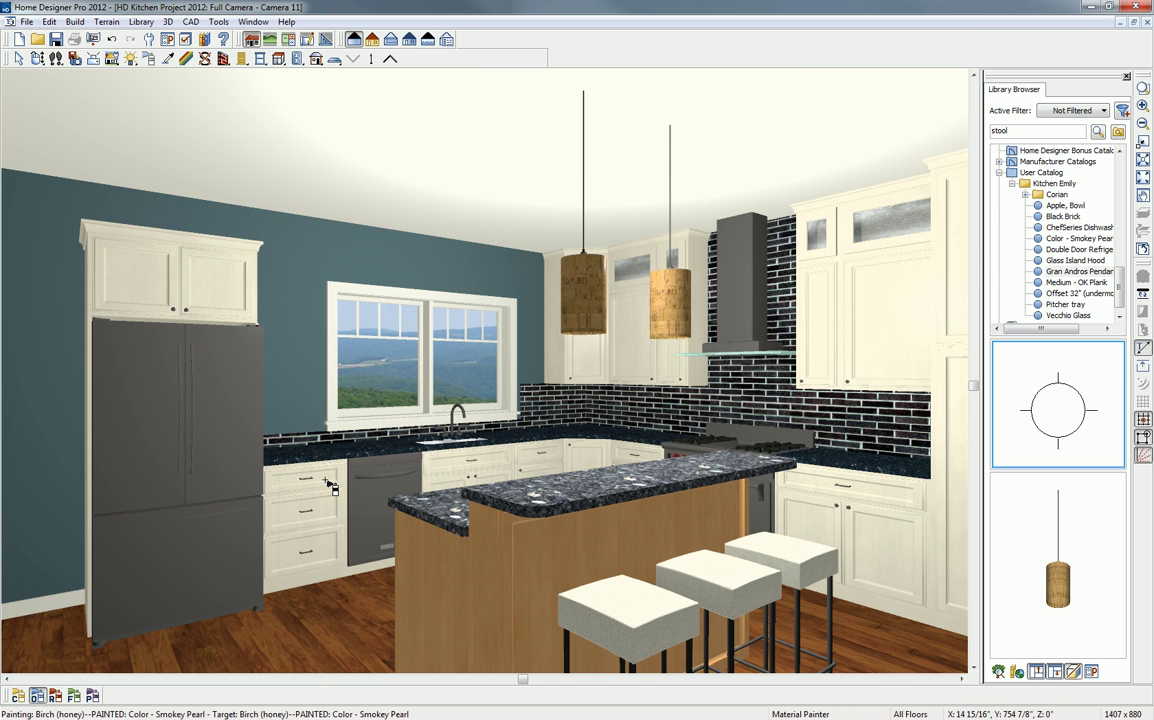
{"action": "left_click", "coordinate": [55, 695]}
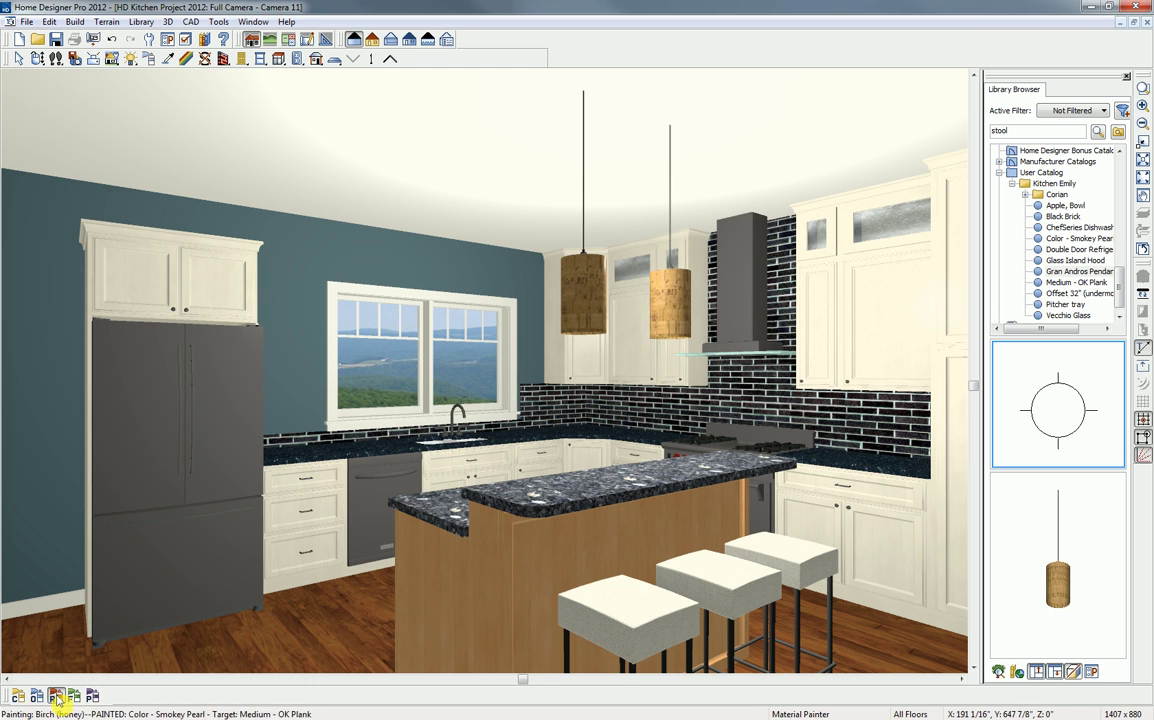
{"action": "left_click", "coordinate": [448, 610]}
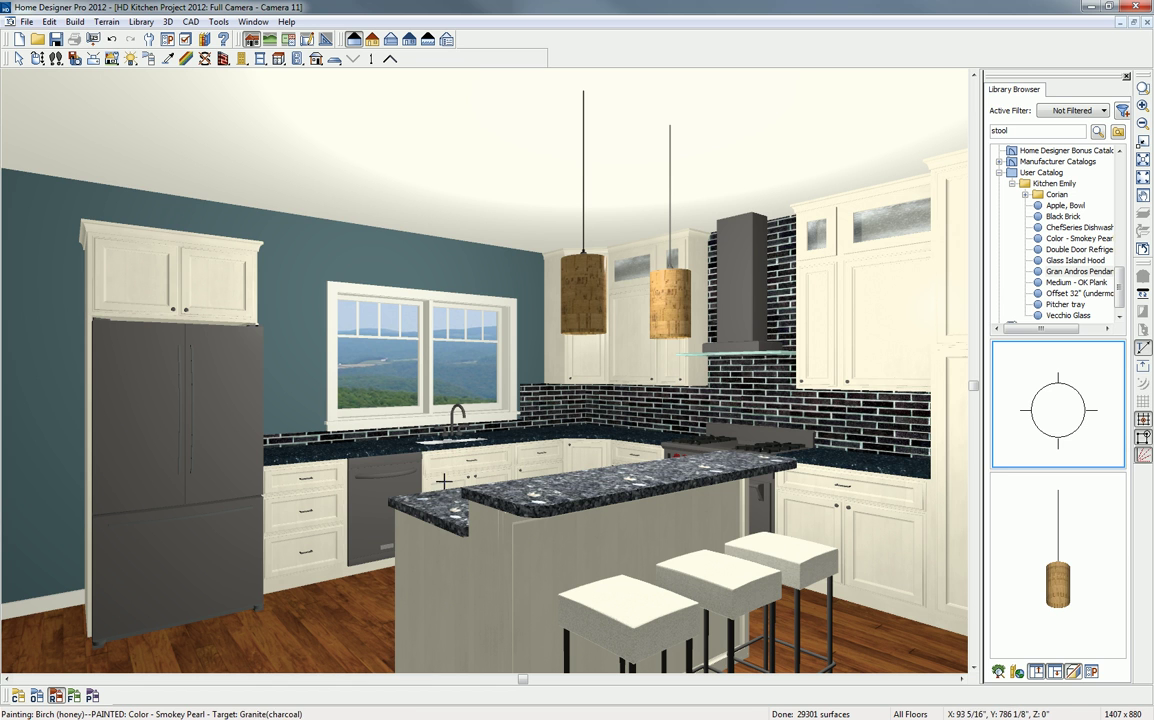
- Tile the camera view and floor plan side by side, with the whole kitchen in view in the plan
{"action": "left_click", "coordinate": [252, 22]}
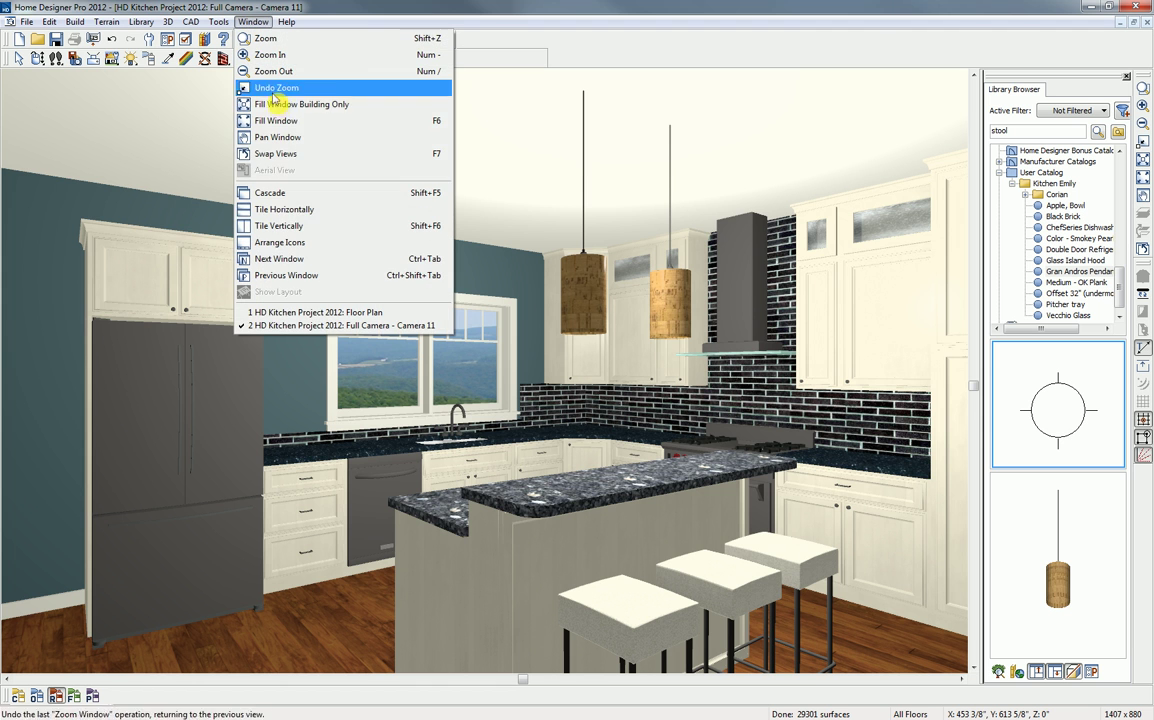
{"action": "left_click", "coordinate": [300, 227]}
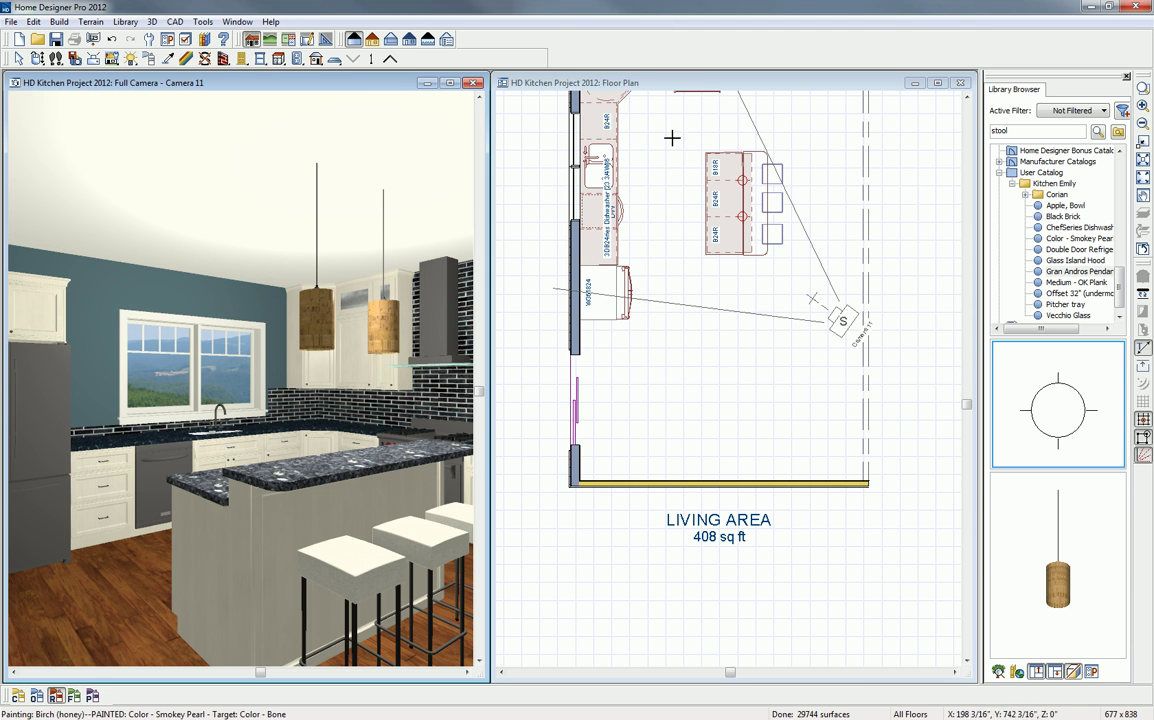
{"action": "left_click", "coordinate": [614, 84]}
{"action": "left_click_drag", "start_coordinate": [678, 173], "coordinate": [684, 248]}
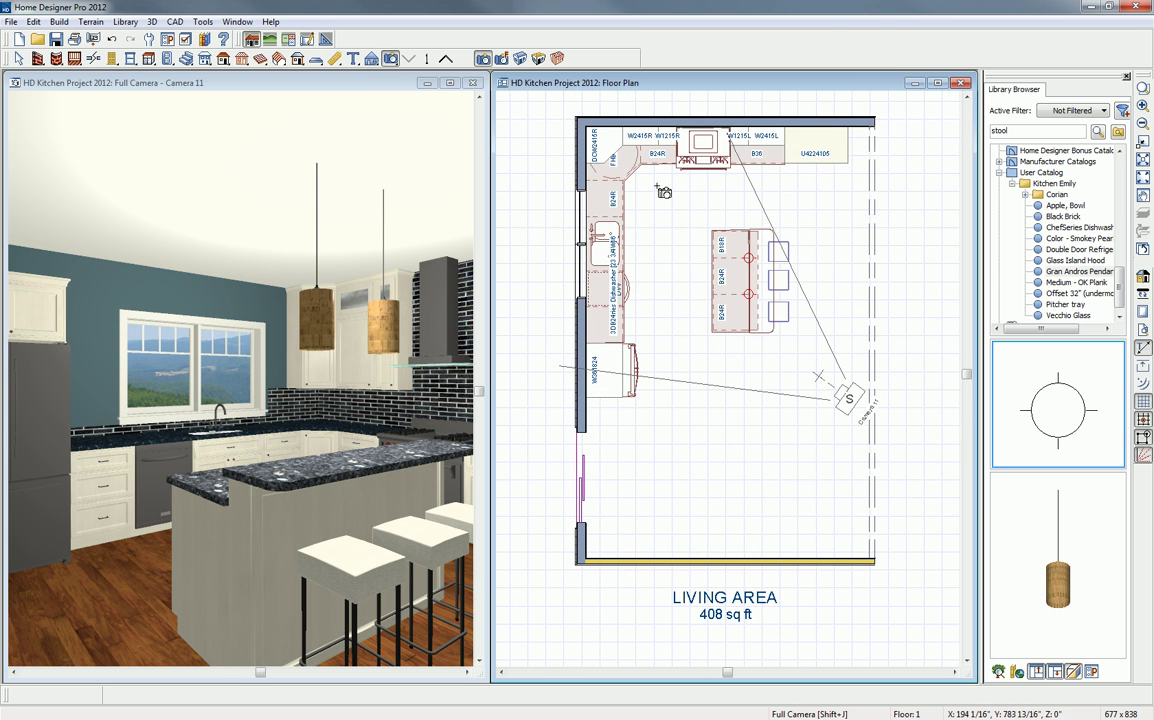
{"action": "scroll", "coordinate": [664, 196], "scroll_direction": "up", "scroll_amount": 3}
{"action": "middle_click_drag", "start_coordinate": [657, 198], "coordinate": [657, 216]}
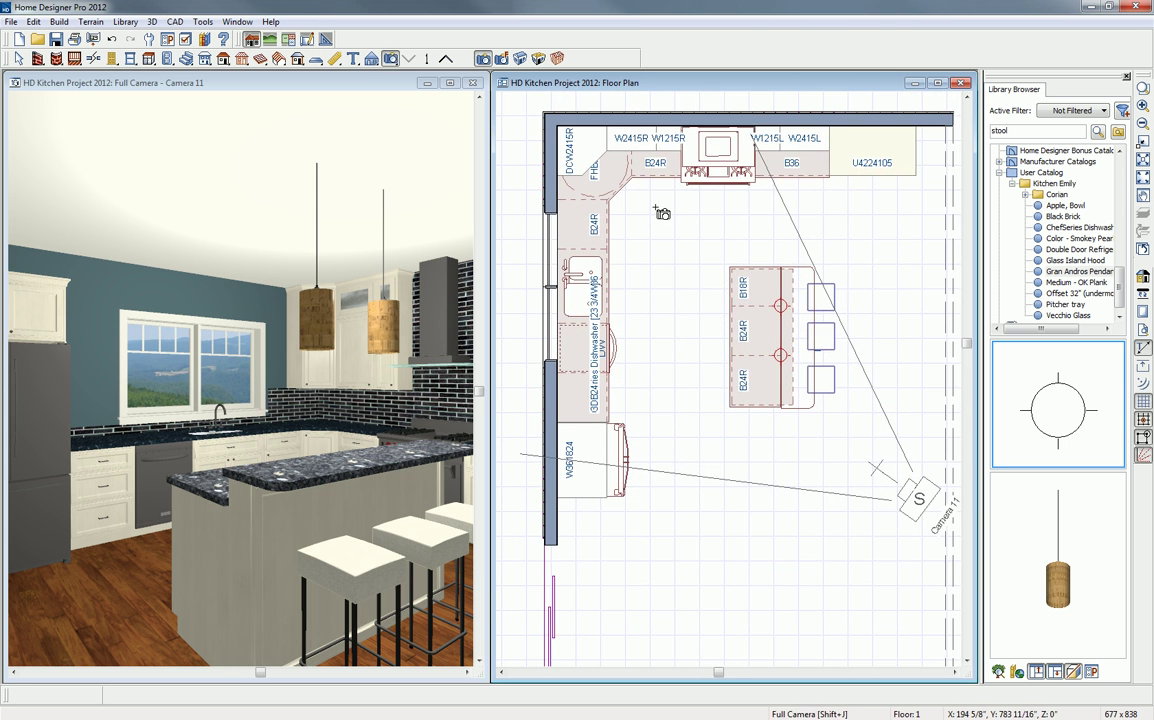
- Place six recessed ceiling lights, three along the sink wall's counter and three along the range wall
{"action": "left_click", "coordinate": [168, 59]}
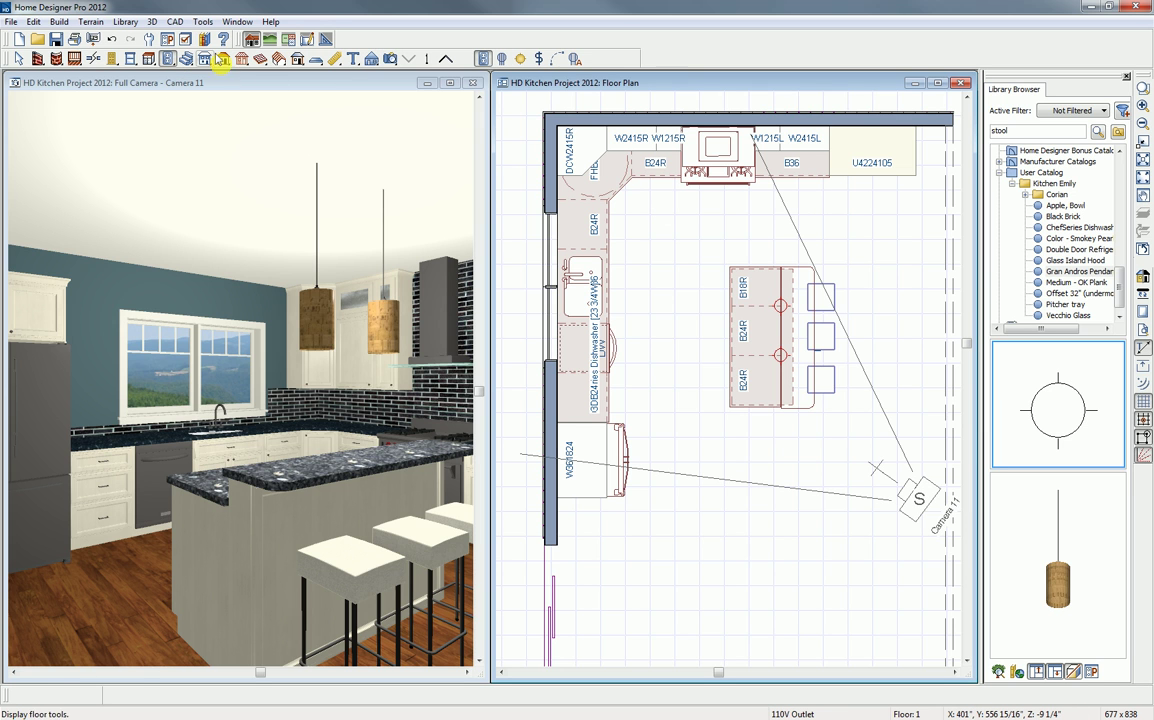
{"action": "left_click", "coordinate": [523, 61]}
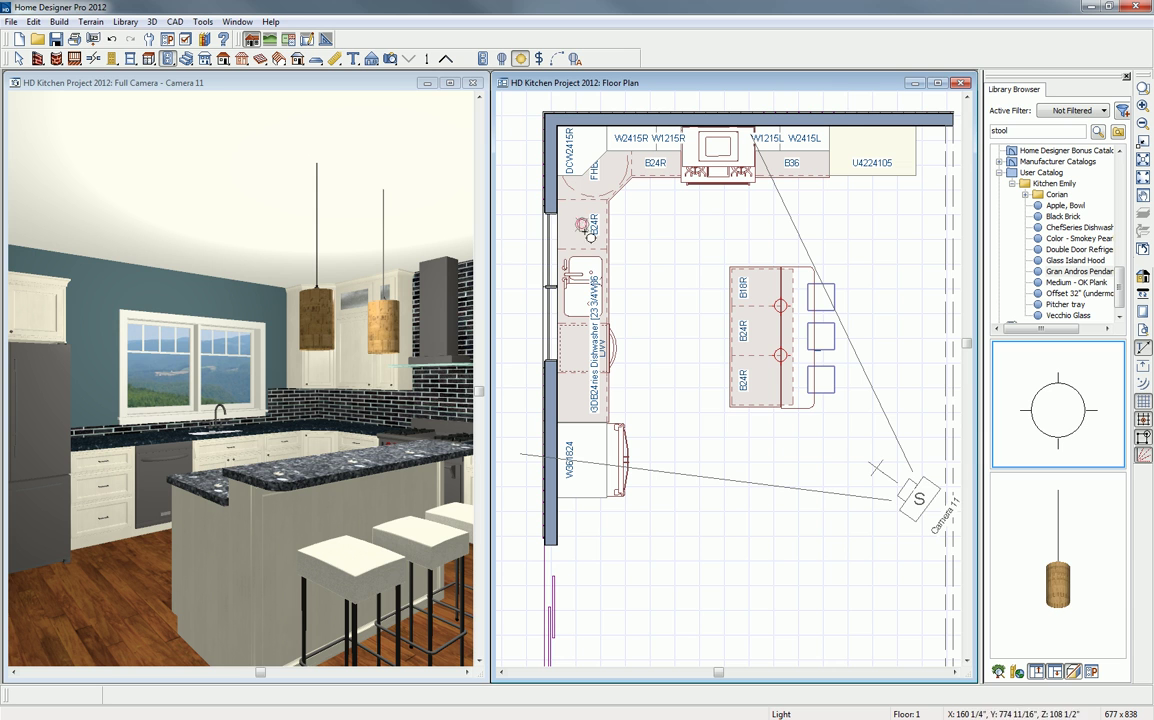
{"action": "left_click", "coordinate": [582, 286]}
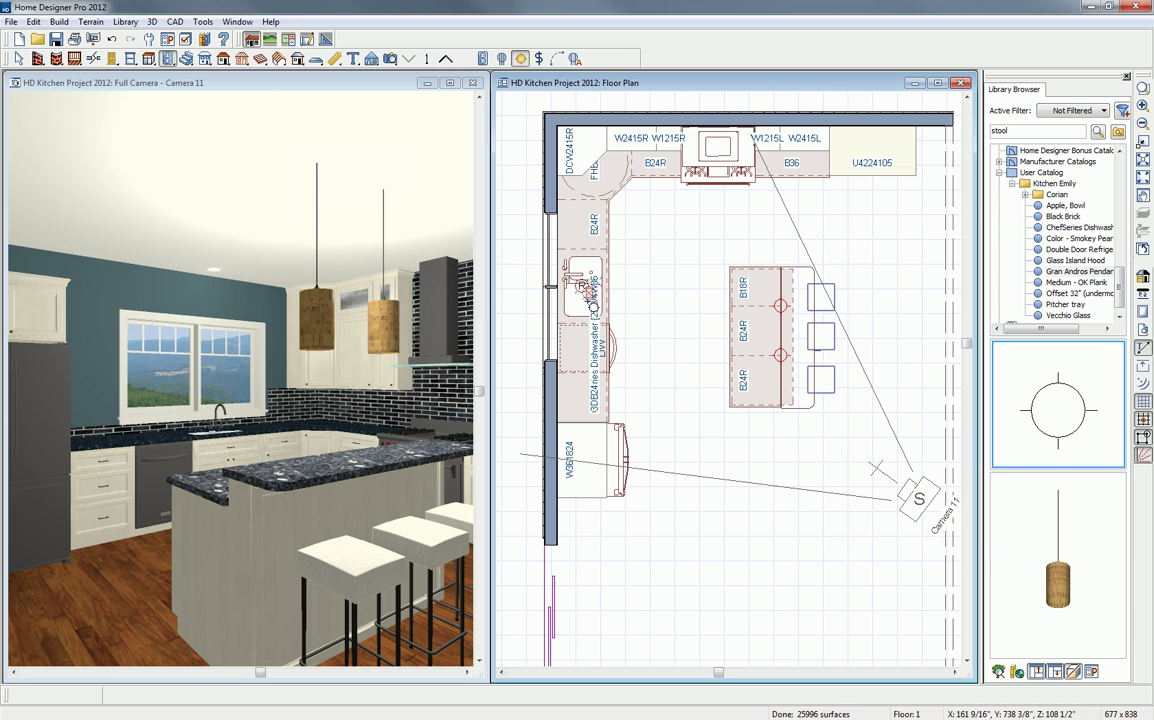
{"action": "left_click", "coordinate": [582, 346]}
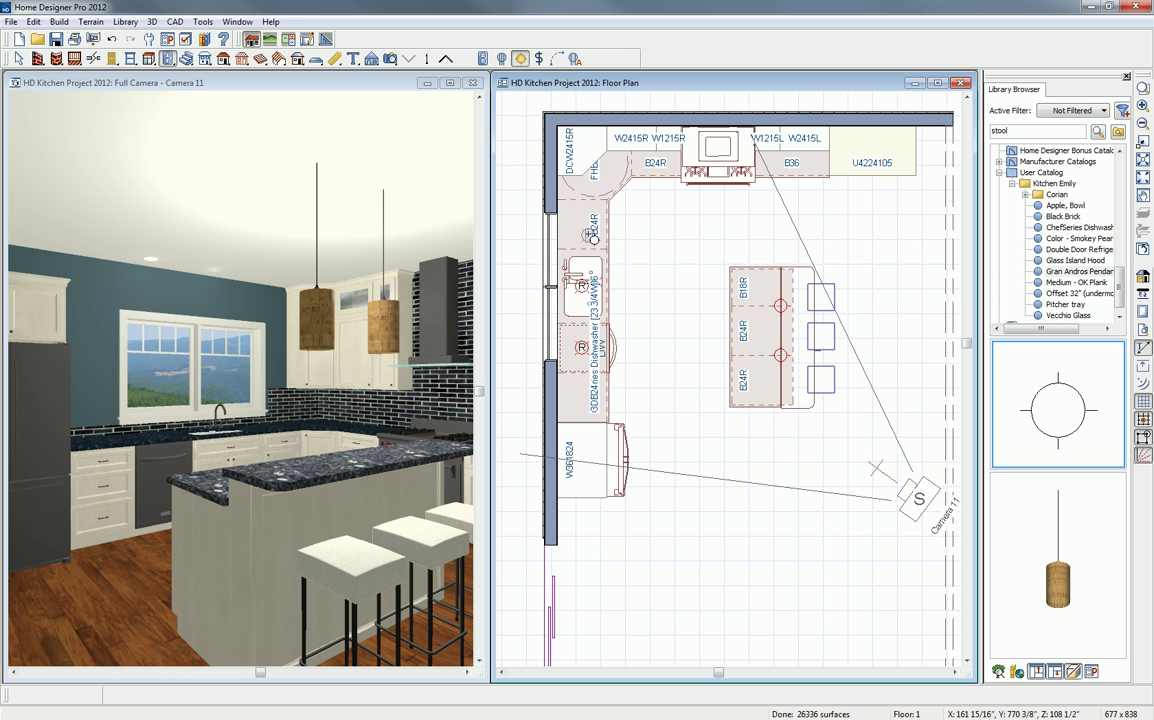
{"action": "left_click", "coordinate": [583, 224]}
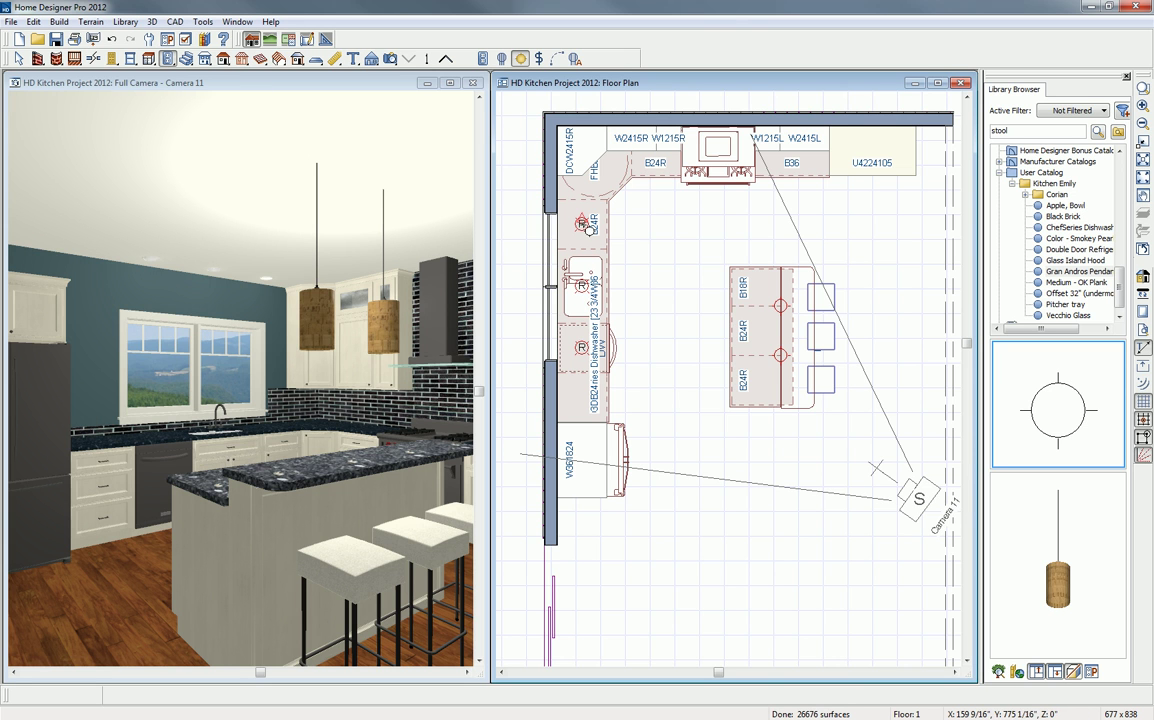
{"action": "left_click", "coordinate": [655, 175]}
{"action": "left_click", "coordinate": [718, 183]}
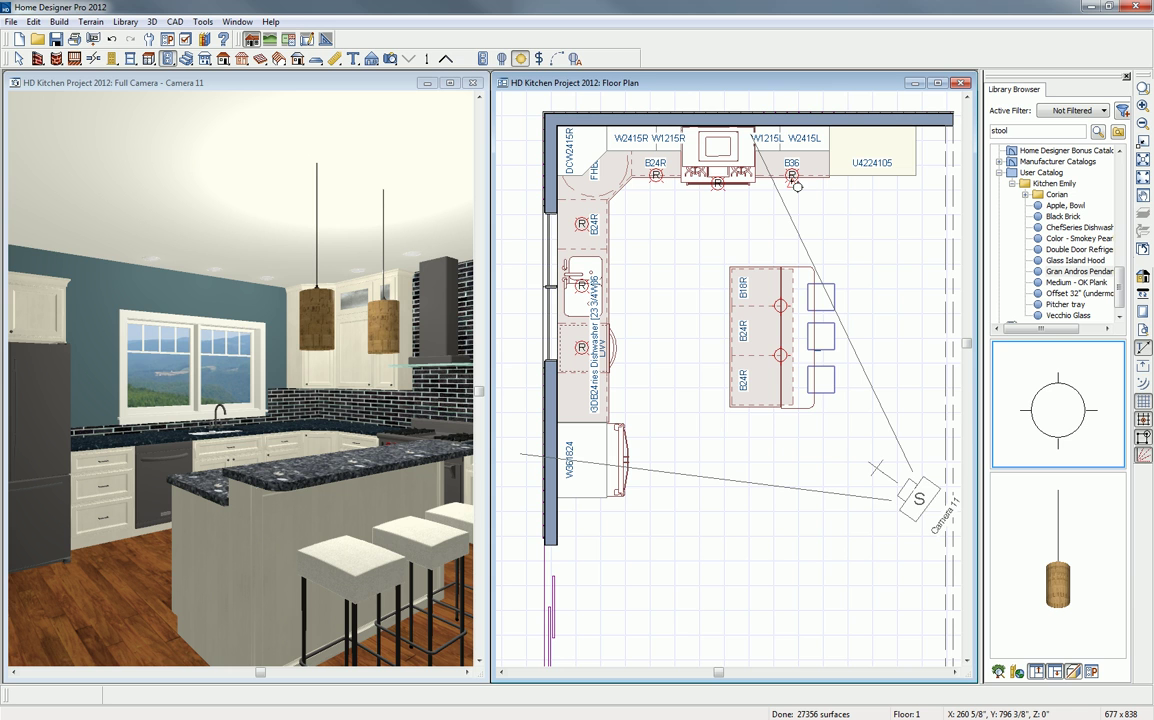
{"action": "key", "text": "space"}
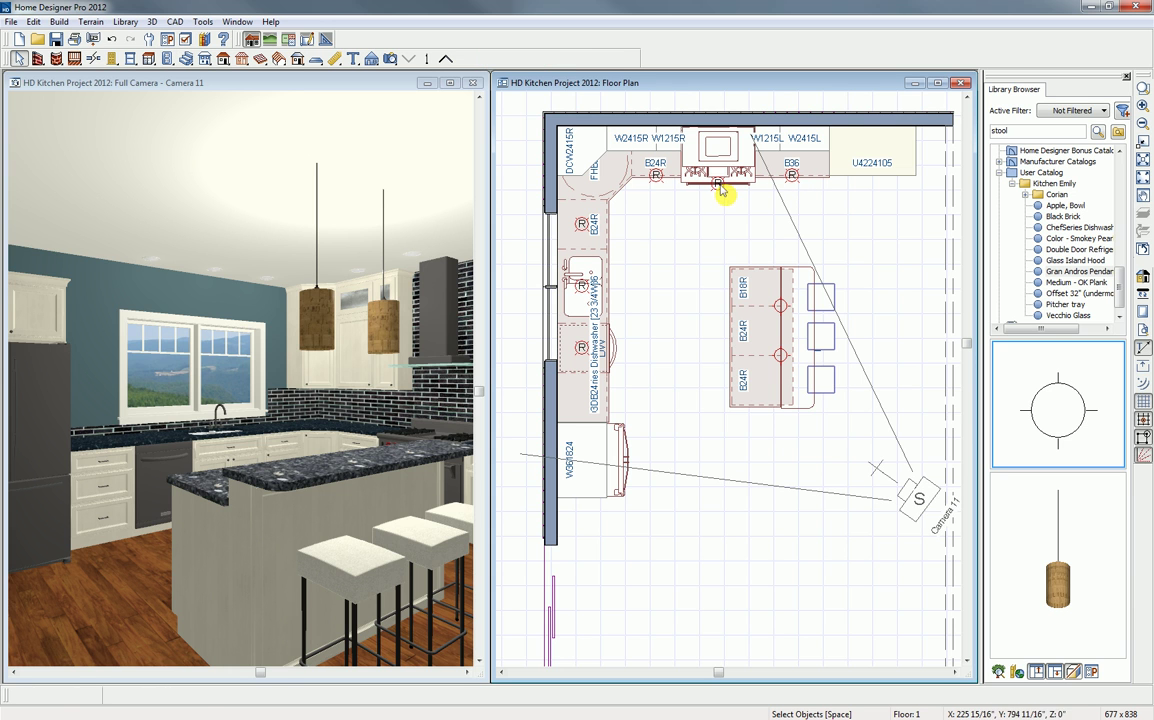
- Turn the recessed light in front of the range off in 3D and back on
{"action": "left_click", "coordinate": [719, 189]}
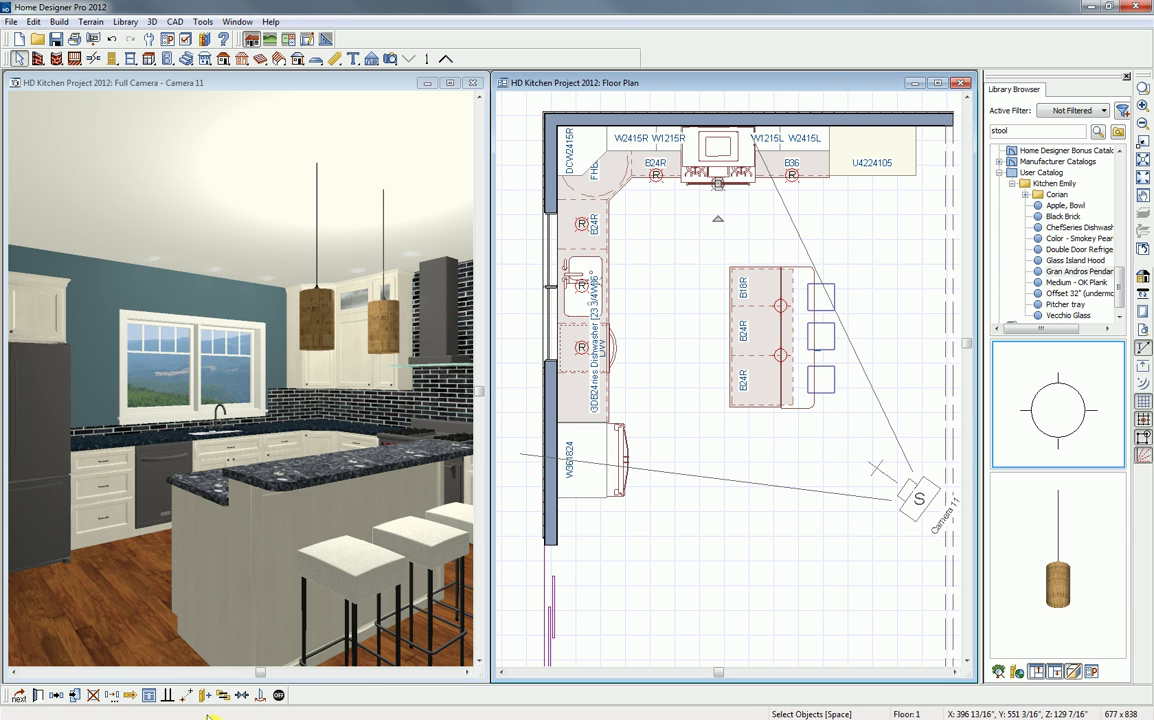
{"action": "left_click", "coordinate": [278, 696]}
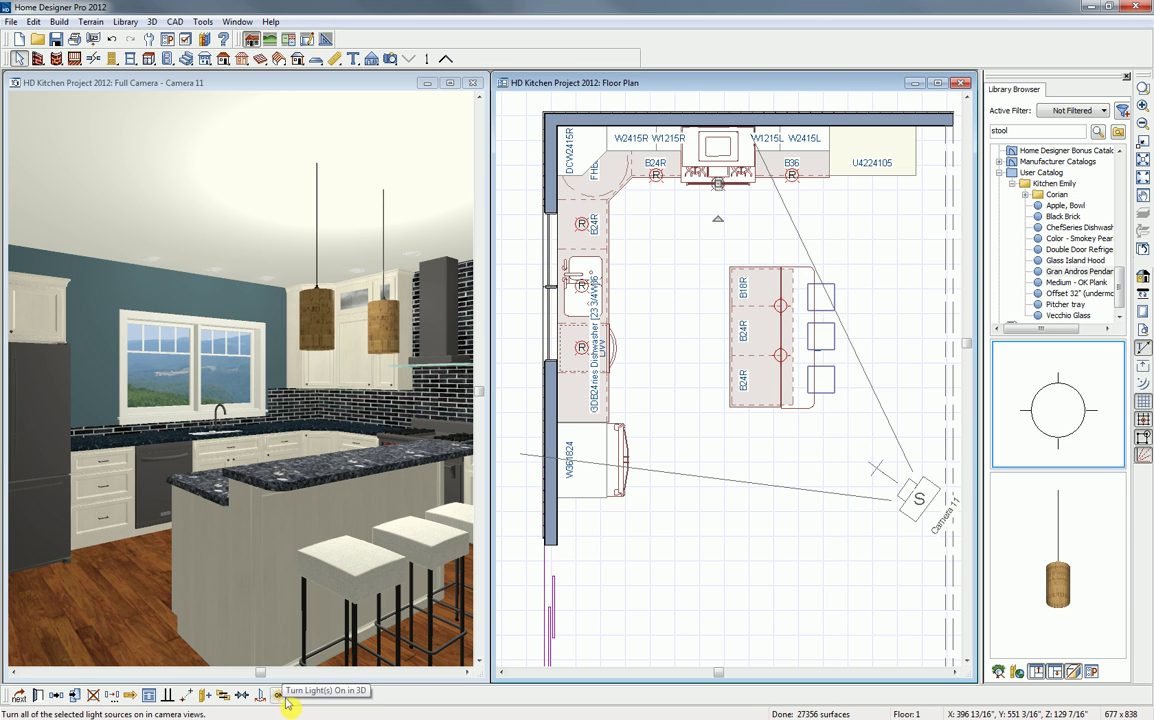
{"action": "left_click", "coordinate": [280, 697]}
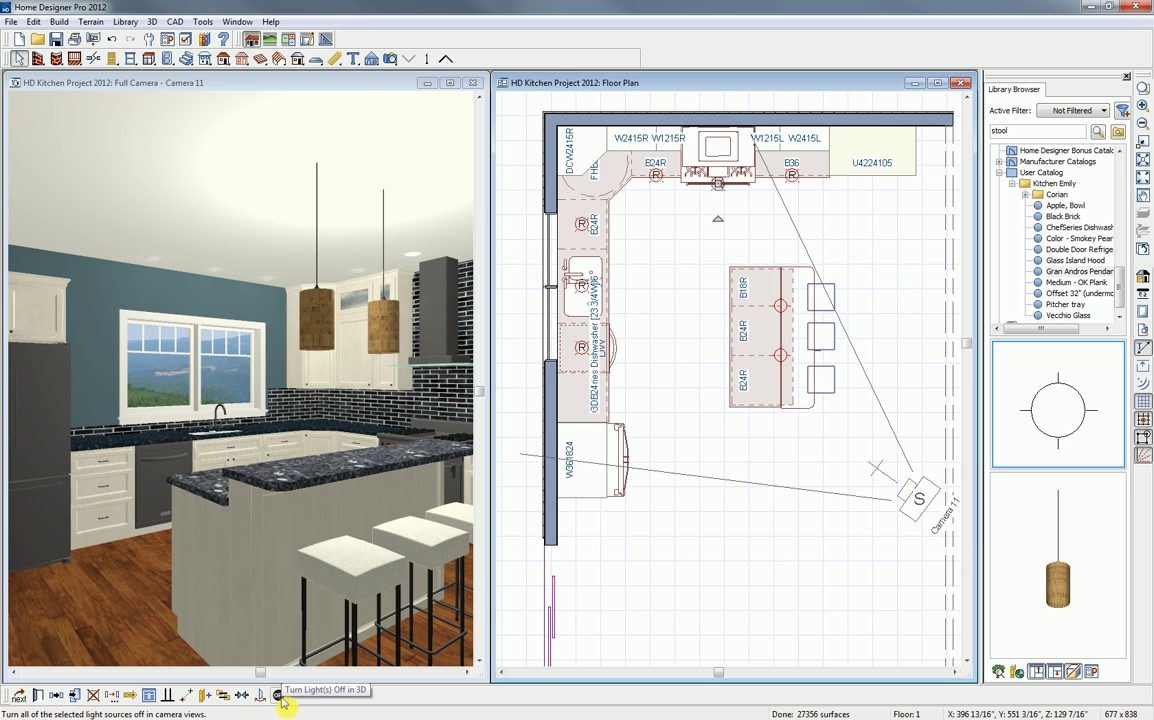
- Inspect the light data settings of the selected recessed down light and close its specification without changes
{"action": "left_click", "coordinate": [38, 697]}
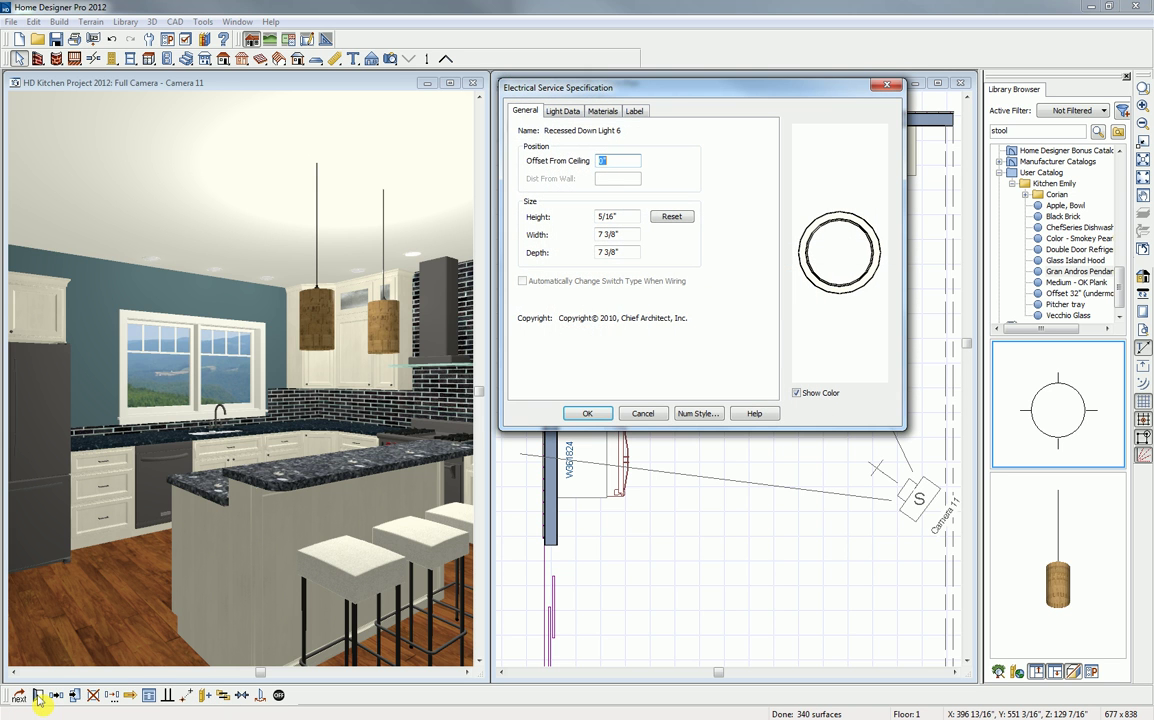
{"action": "left_click", "coordinate": [560, 117]}
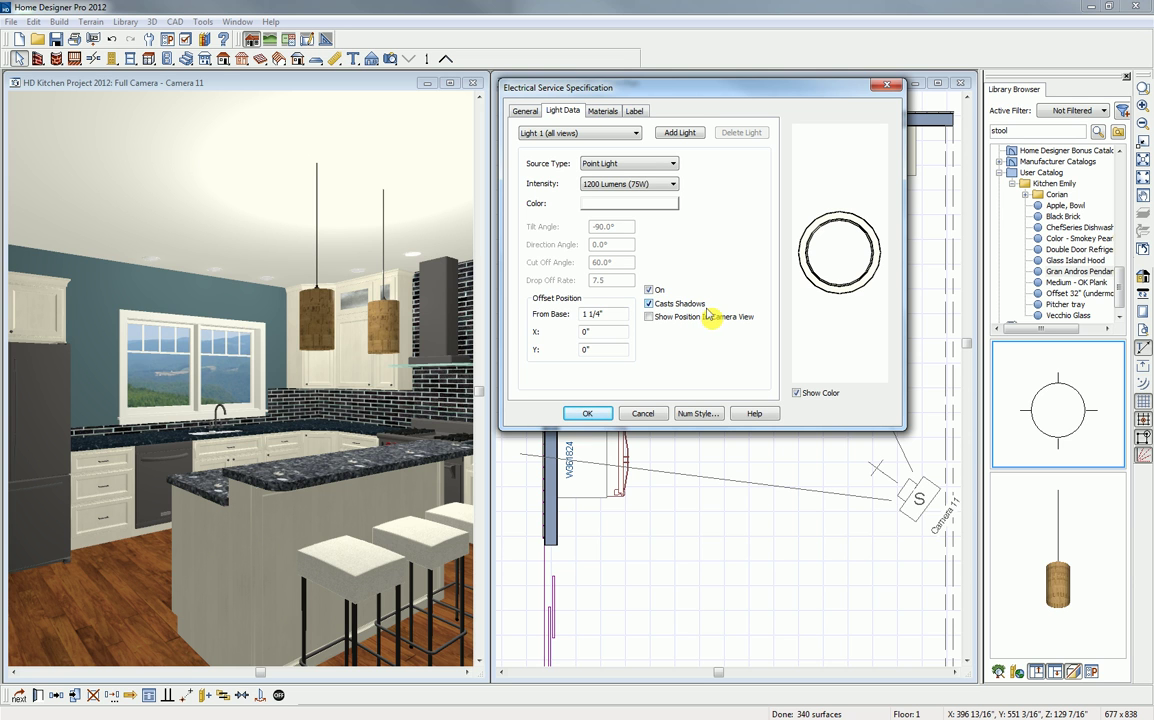
{"action": "left_click", "coordinate": [656, 419]}
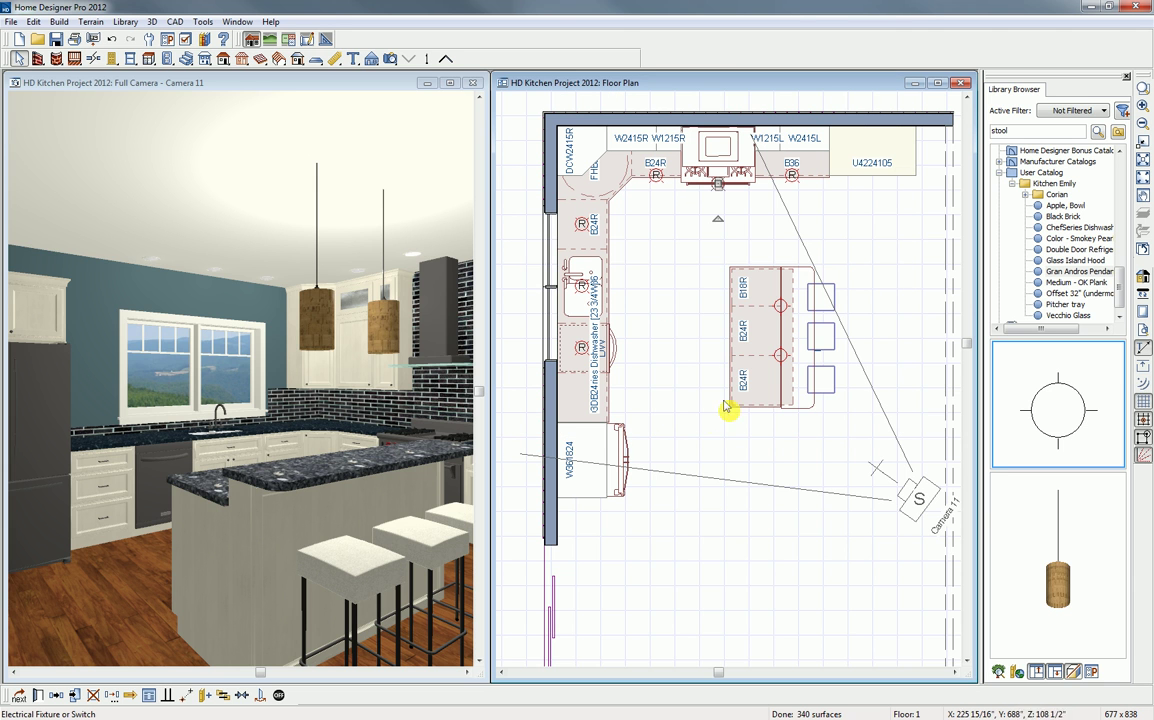
- Maximize the camera view and render it as a final view
{"action": "left_click", "coordinate": [451, 84]}
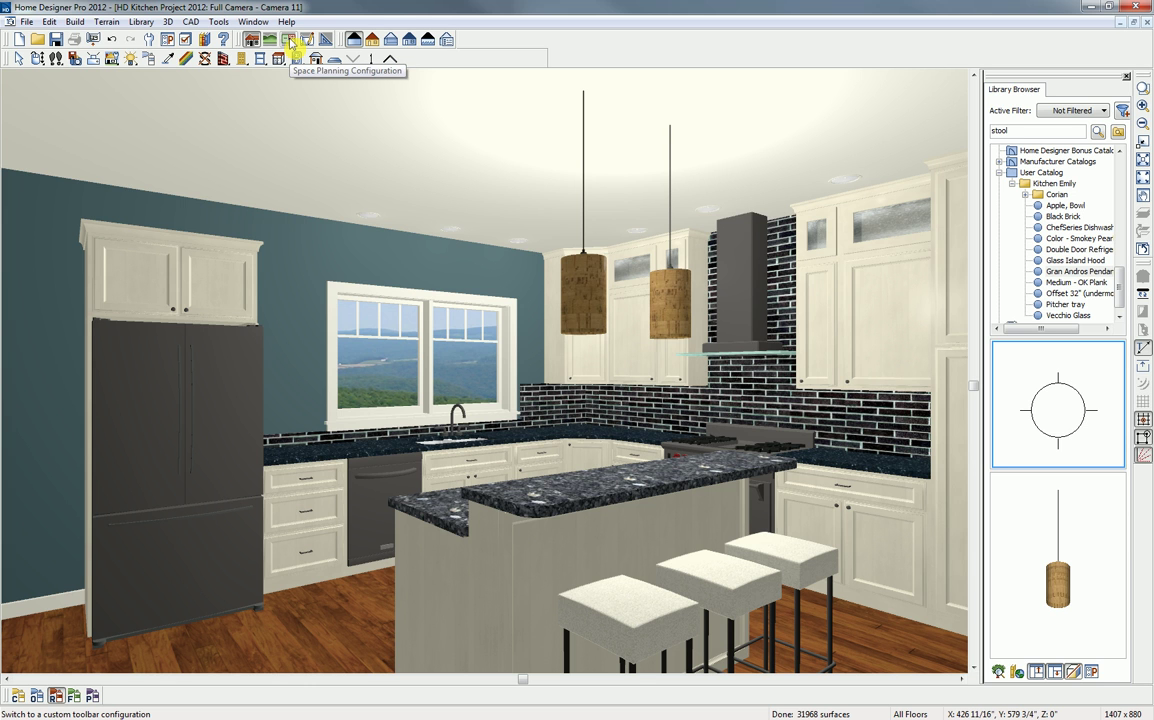
{"action": "left_click", "coordinate": [113, 60]}
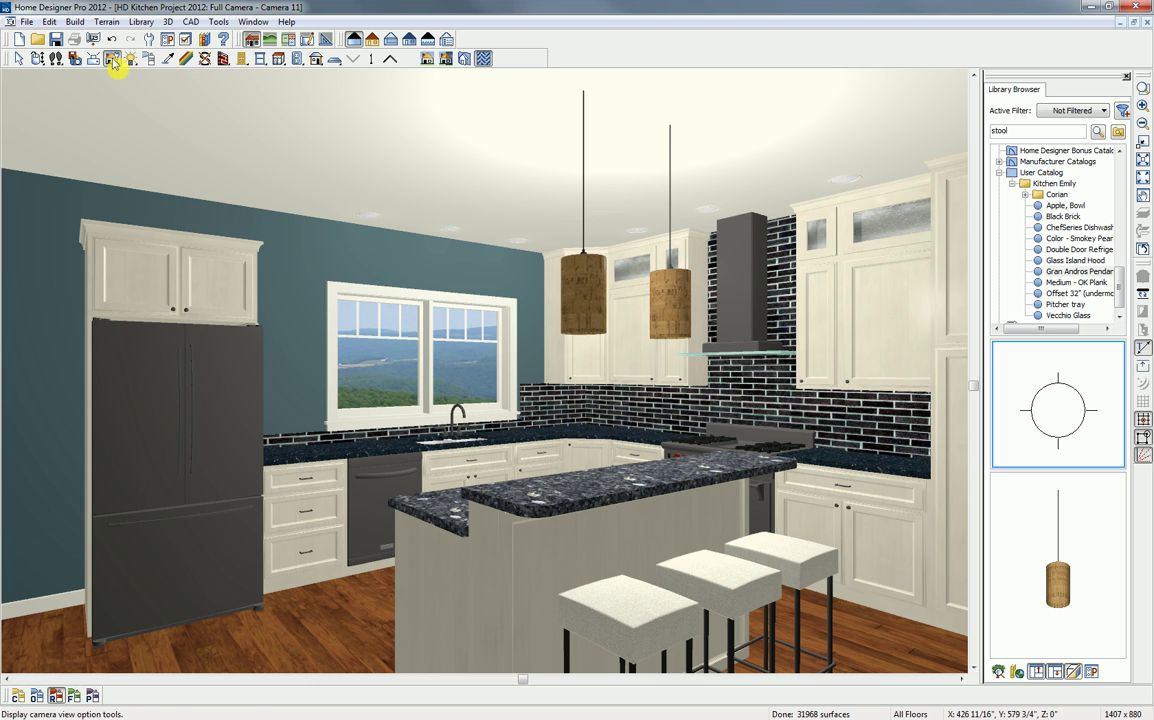
{"action": "left_click", "coordinate": [427, 62]}
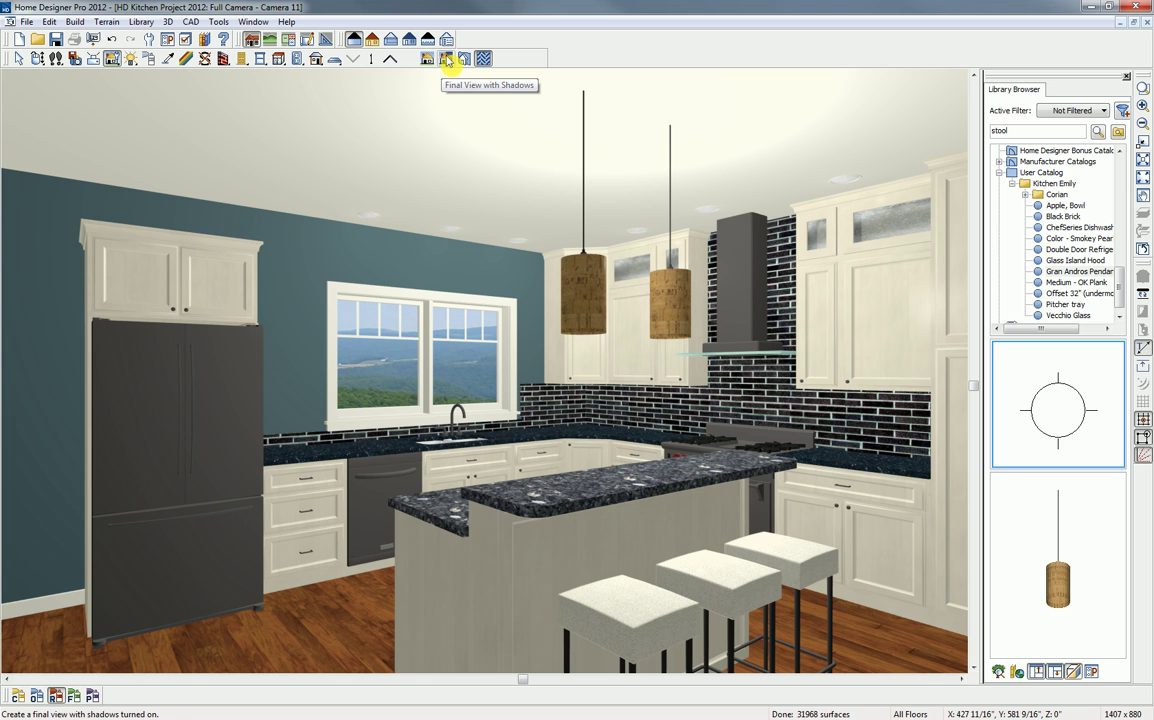
- Preview the kitchen in vector, glass house, technical illustration and watercolor rendering styles, and close the camera view
{"action": "left_click", "coordinate": [378, 44]}
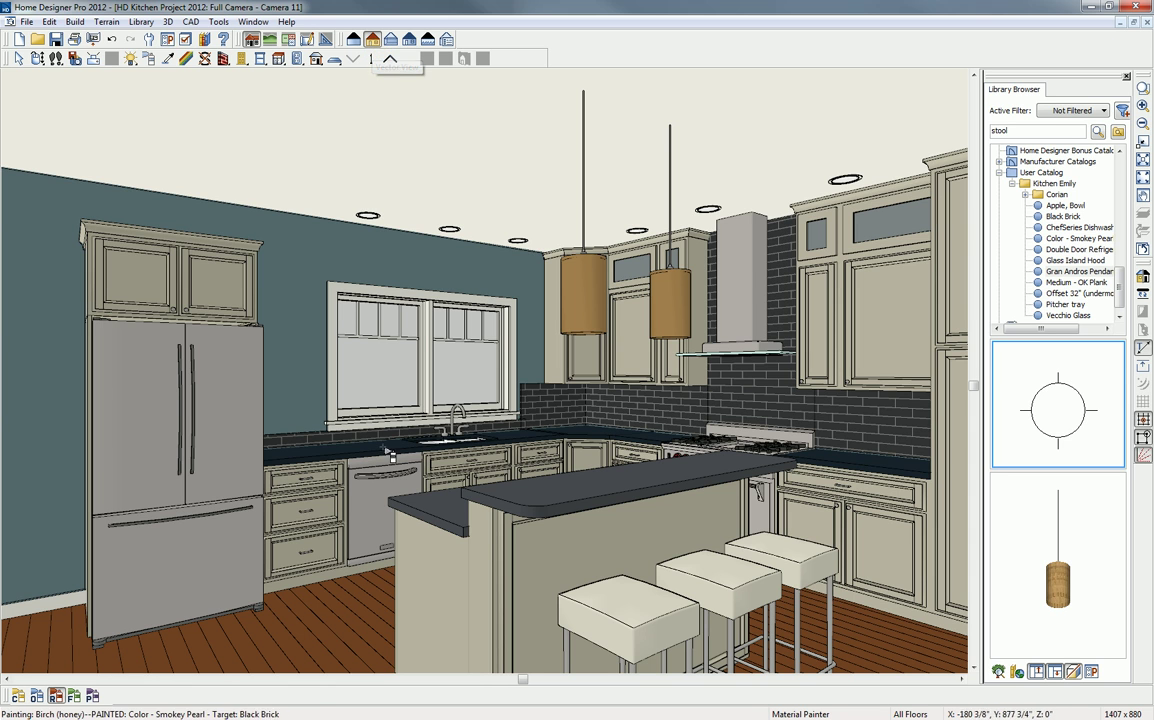
{"action": "key", "text": "space"}
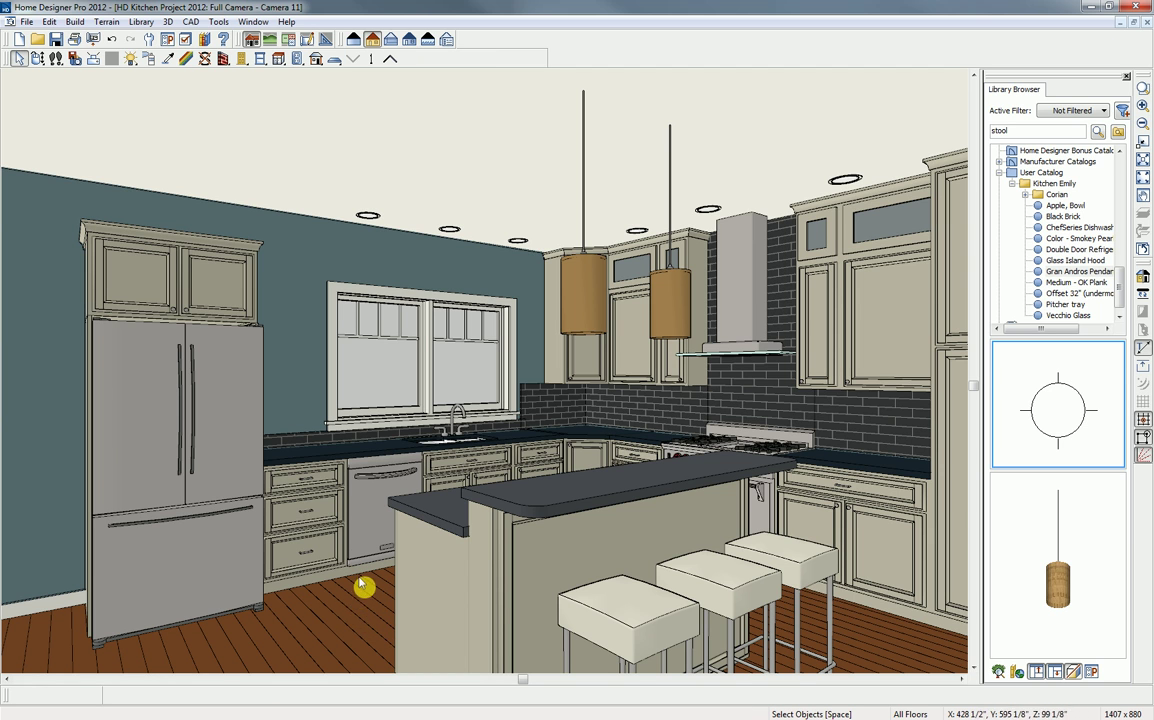
{"action": "left_click", "coordinate": [391, 44]}
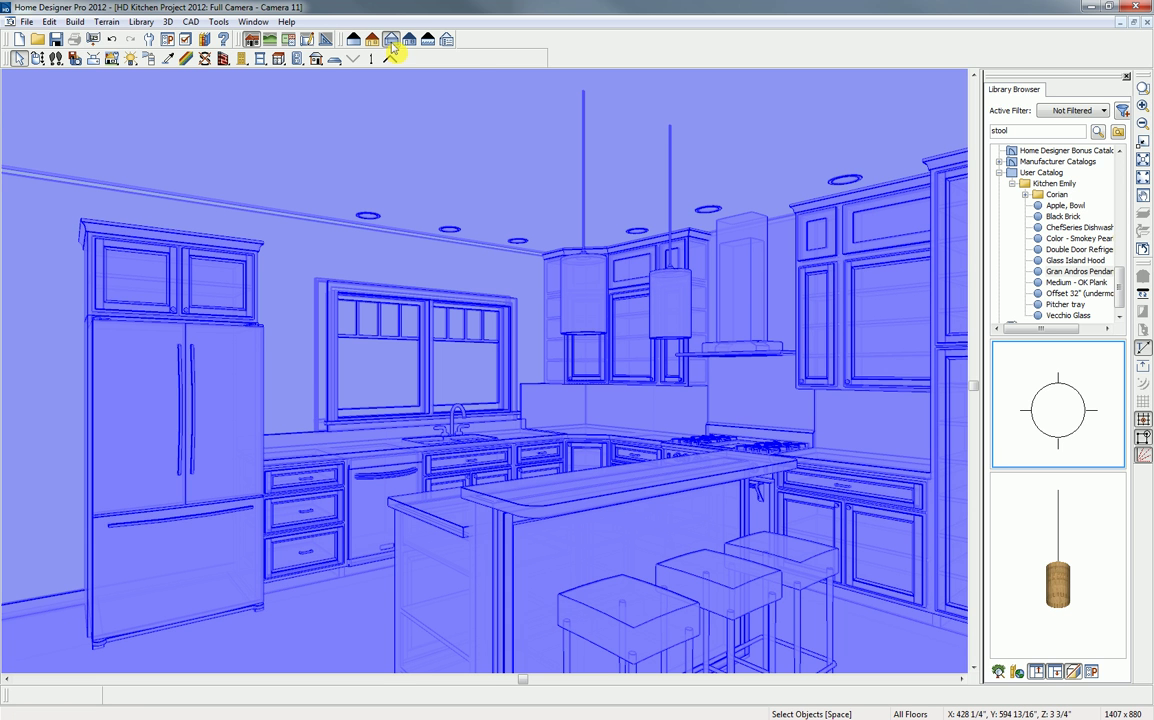
{"action": "left_click", "coordinate": [411, 44]}
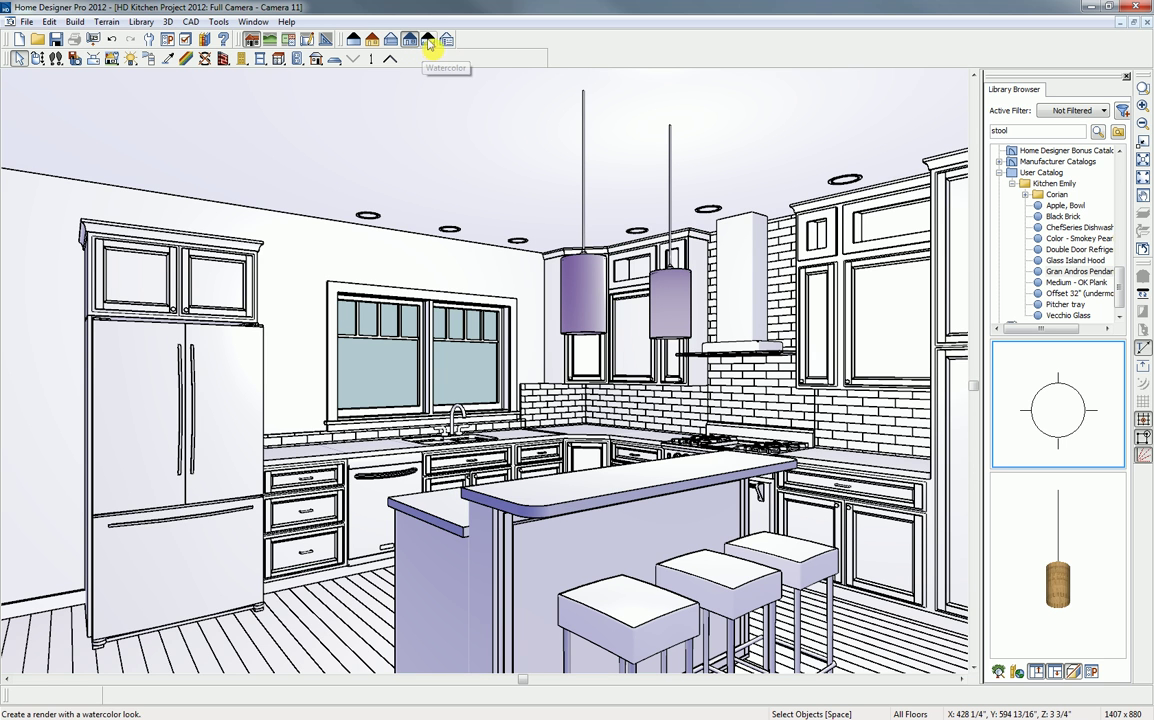
{"action": "left_click", "coordinate": [430, 42]}
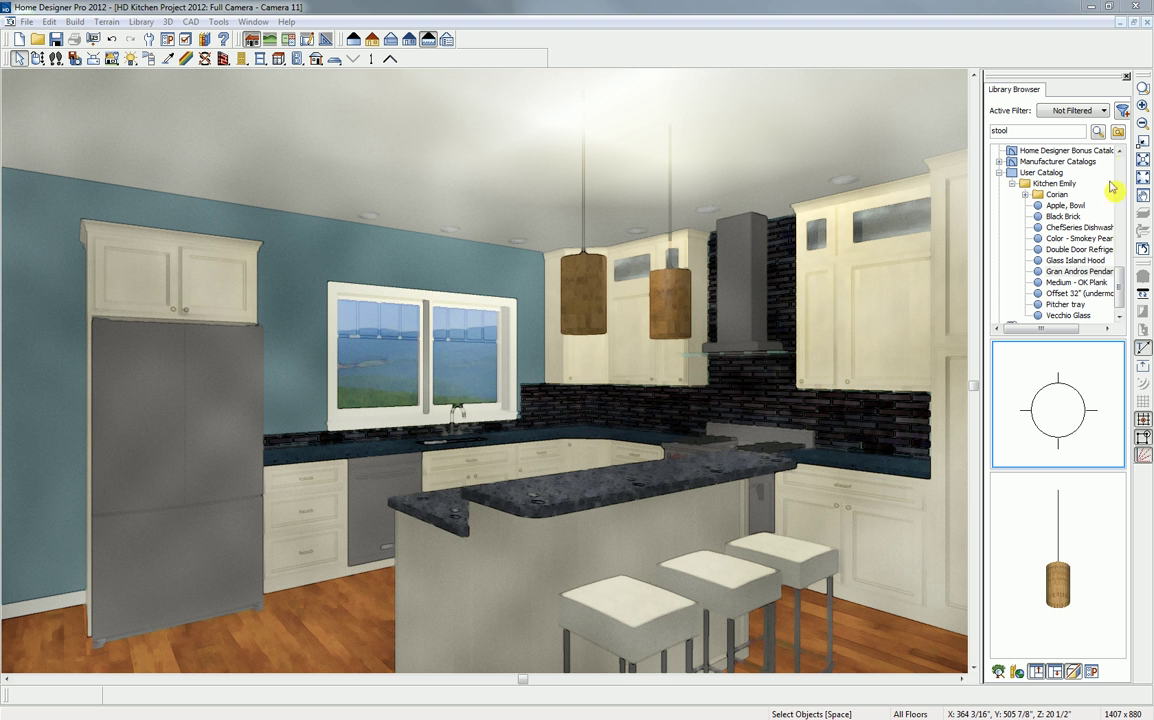
{"action": "left_click", "coordinate": [1147, 22]}
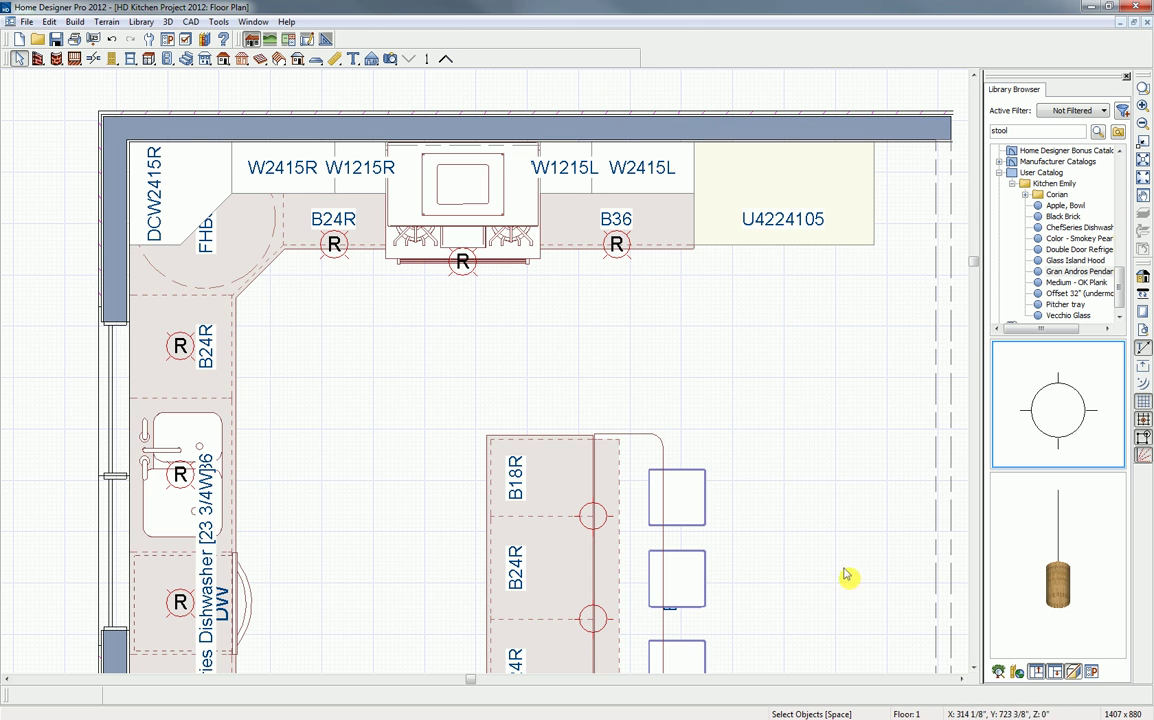
- Select all the island's cabinets, countertop, stools and pendant lights in the floor plan and combine them into one architectural block
{"action": "scroll", "coordinate": [845, 574], "scroll_direction": "down", "scroll_amount": 3}
{"action": "middle_click_drag", "start_coordinate": [829, 566], "coordinate": [770, 399]}
{"action": "key", "text": "space"}
{"action": "left_click_drag", "start_coordinate": [445, 250], "coordinate": [695, 614]}
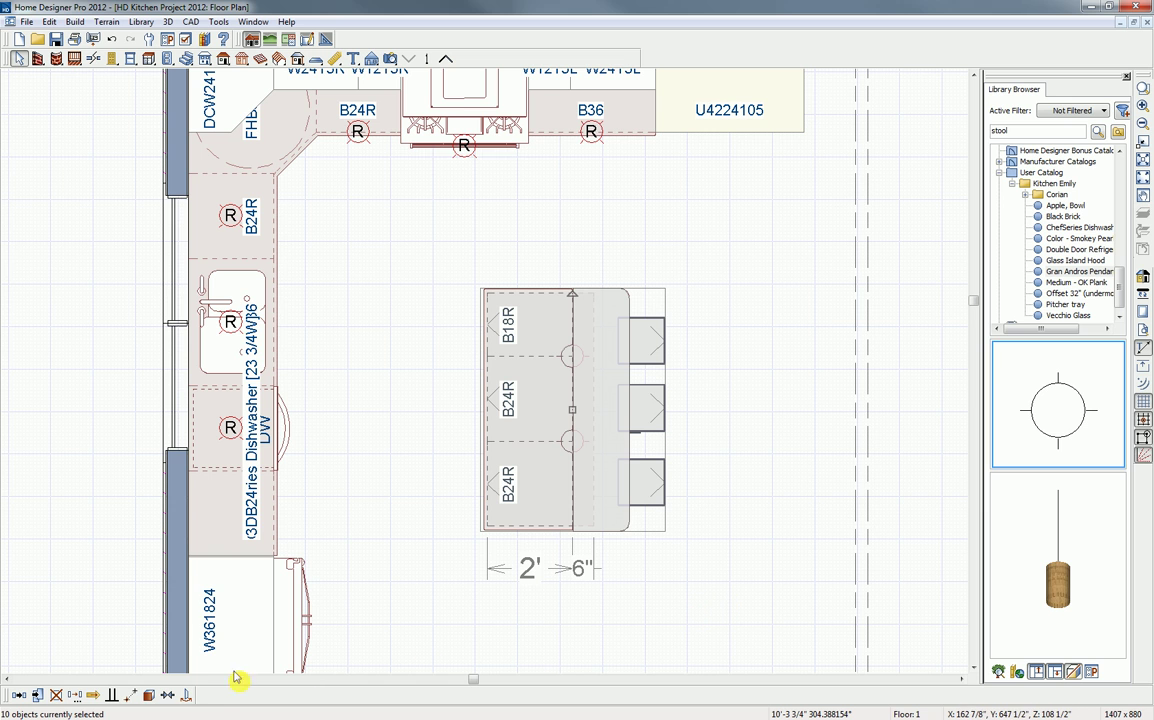
{"action": "left_click", "coordinate": [150, 697]}
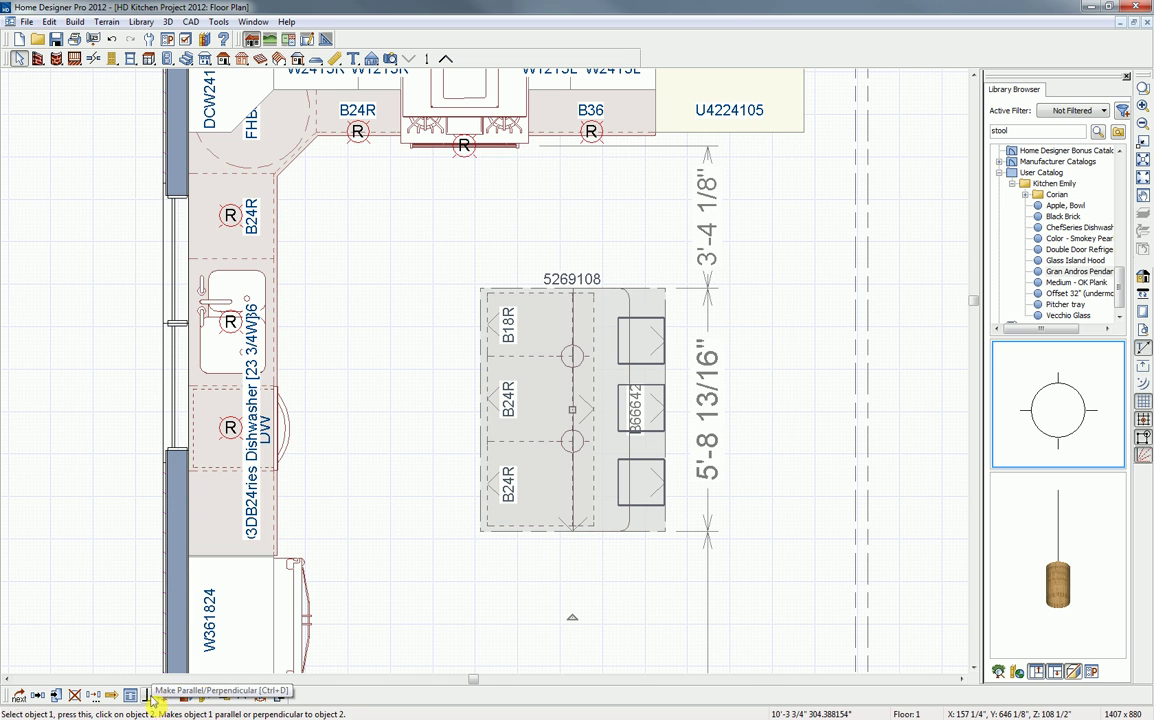
- Position the island block 4' from the refrigerator and 4' from the range using its dimensions
{"action": "left_click", "coordinate": [656, 472]}
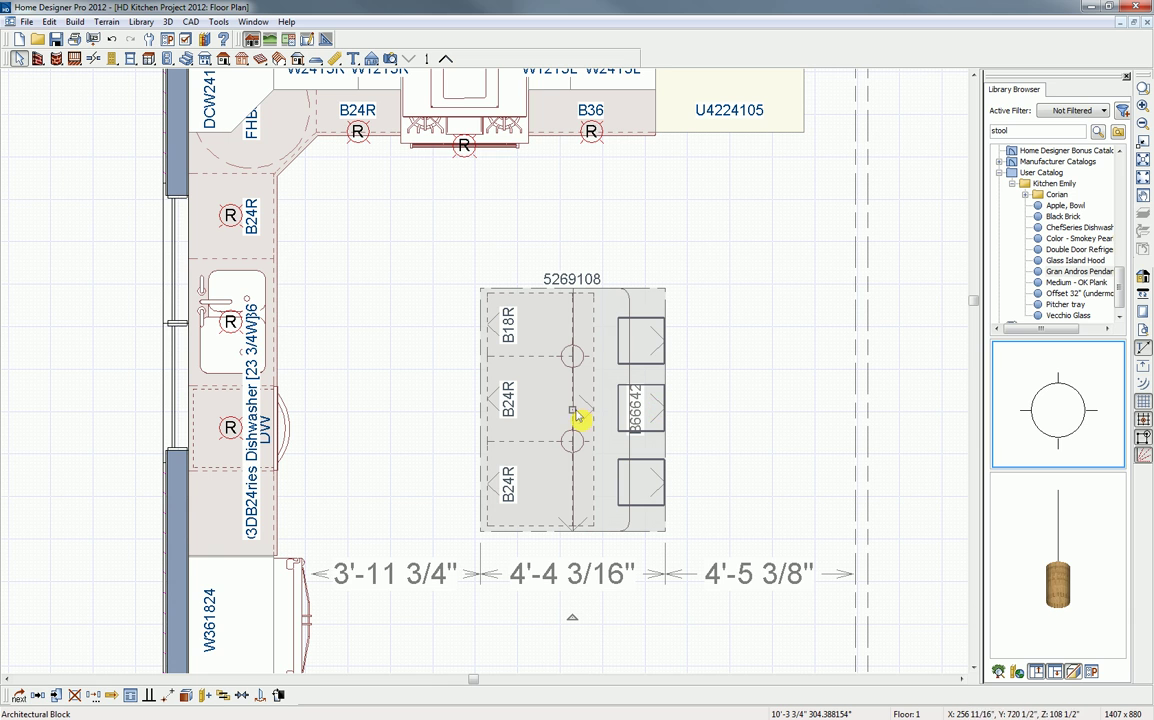
{"action": "left_click", "coordinate": [385, 582]}
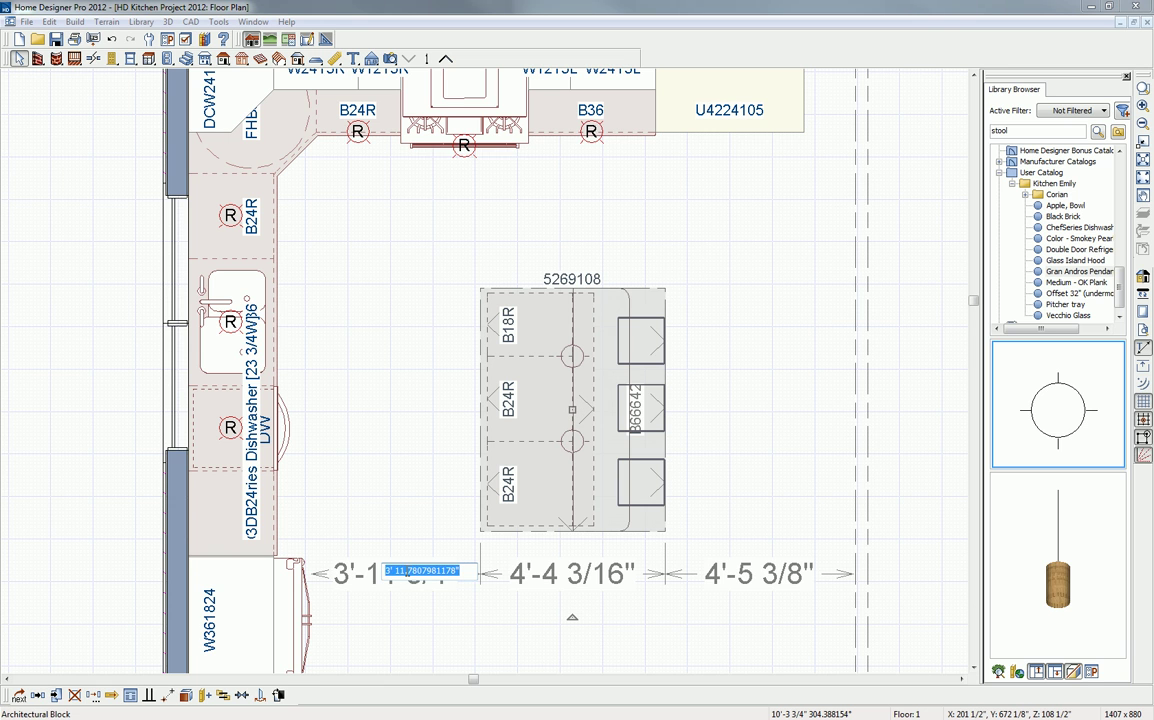
{"action": "type", "text": "4"}
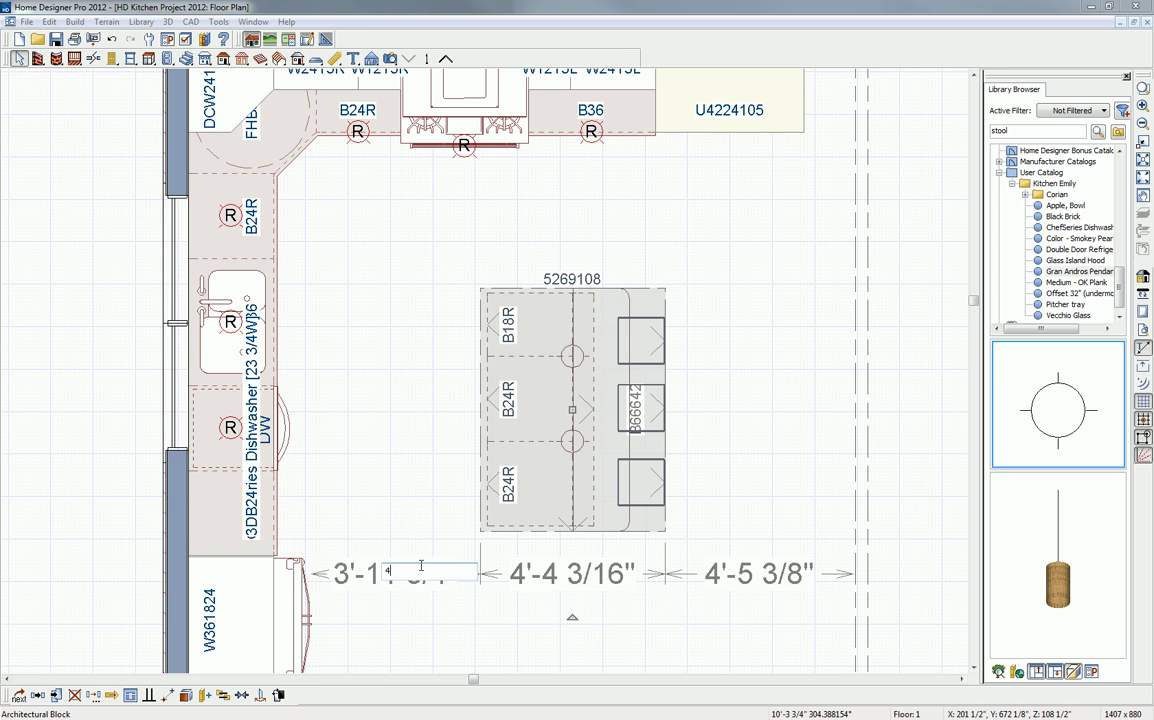
{"action": "type", "text": "'"}
{"action": "key", "text": "Return"}
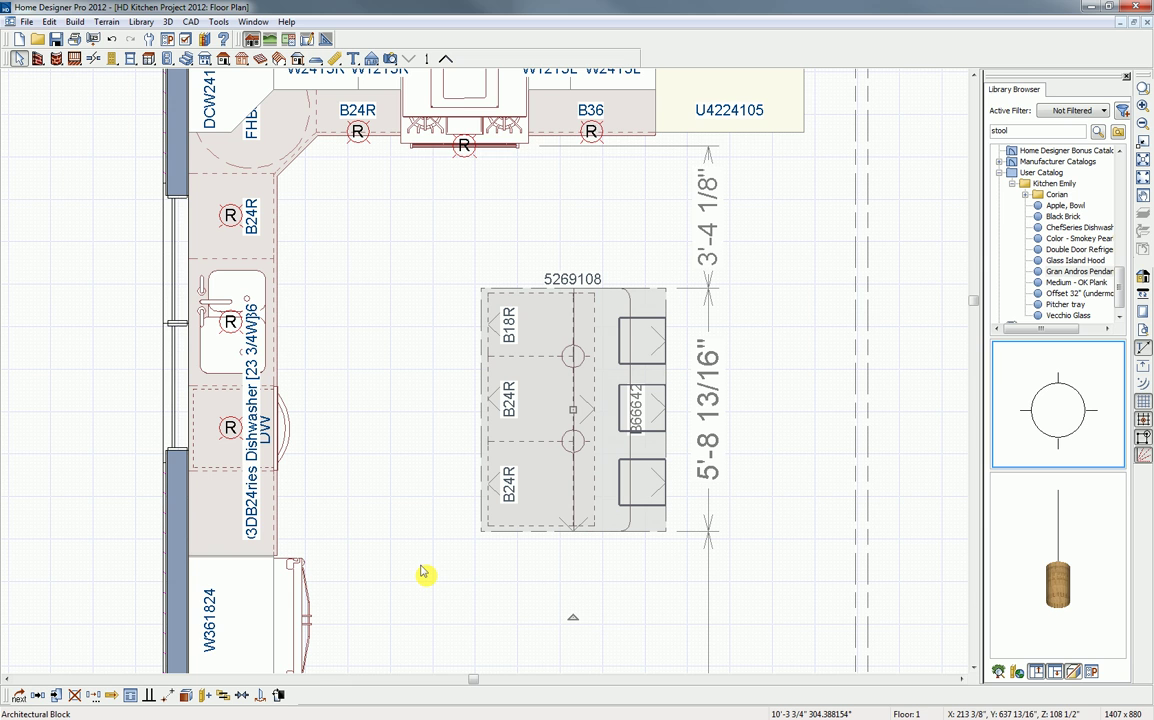
{"action": "left_click", "coordinate": [711, 240]}
{"action": "type", "text": "4"}
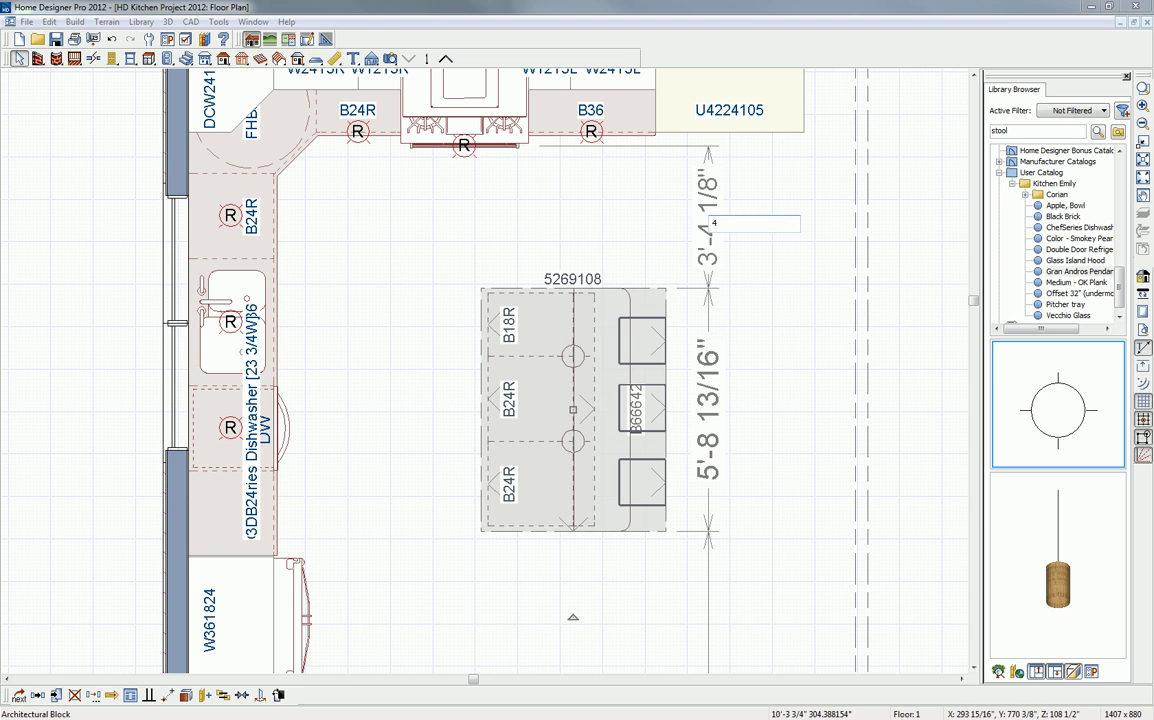
{"action": "type", "text": "'"}
{"action": "key", "text": "Return"}
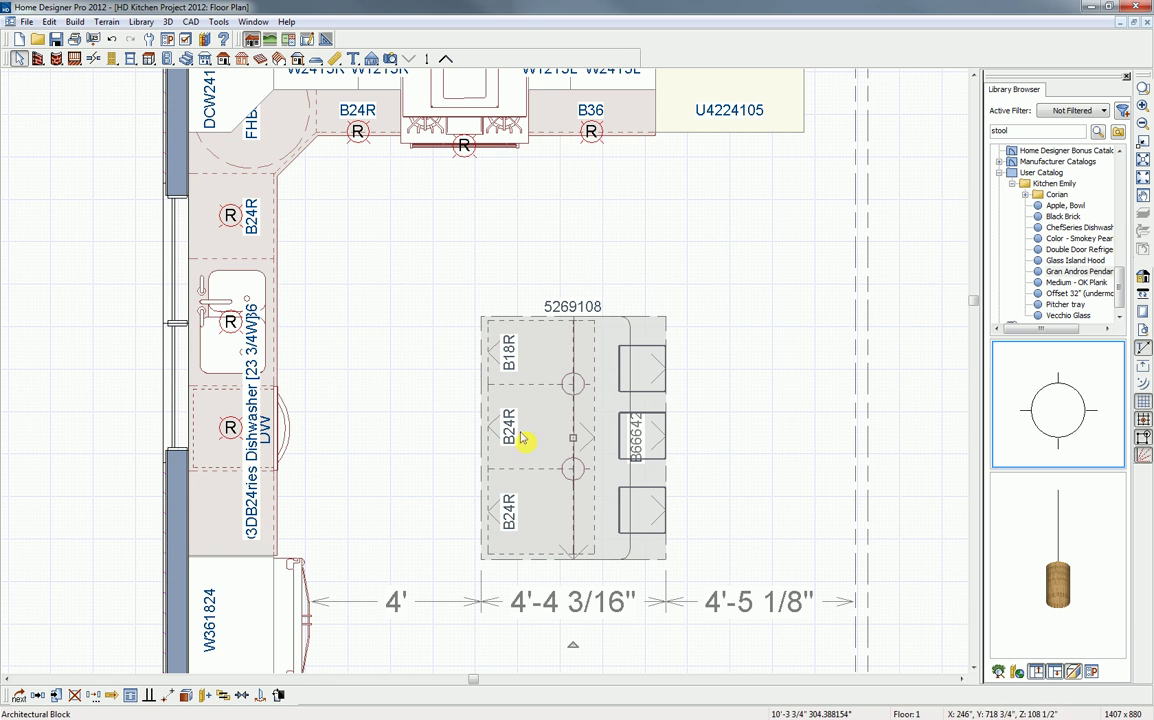
- Add the island block to the library's user catalog and name it Island
{"action": "left_click", "coordinate": [205, 696]}
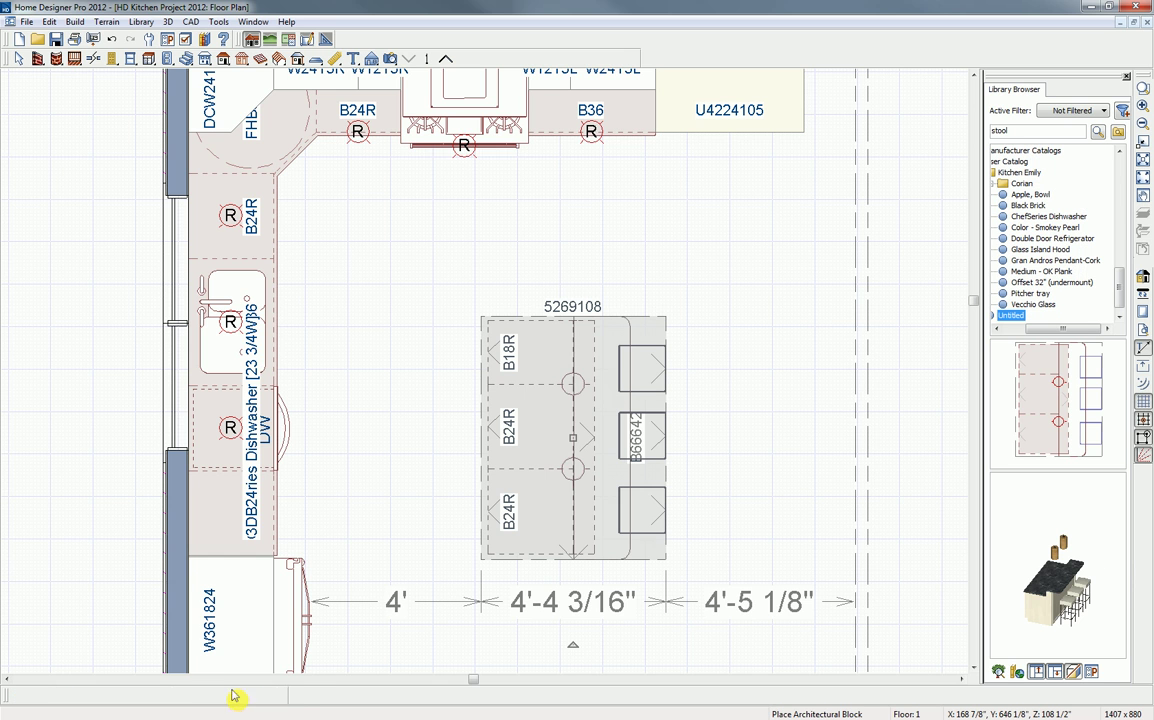
{"action": "left_click_drag", "start_coordinate": [1057, 338], "coordinate": [1029, 337]}
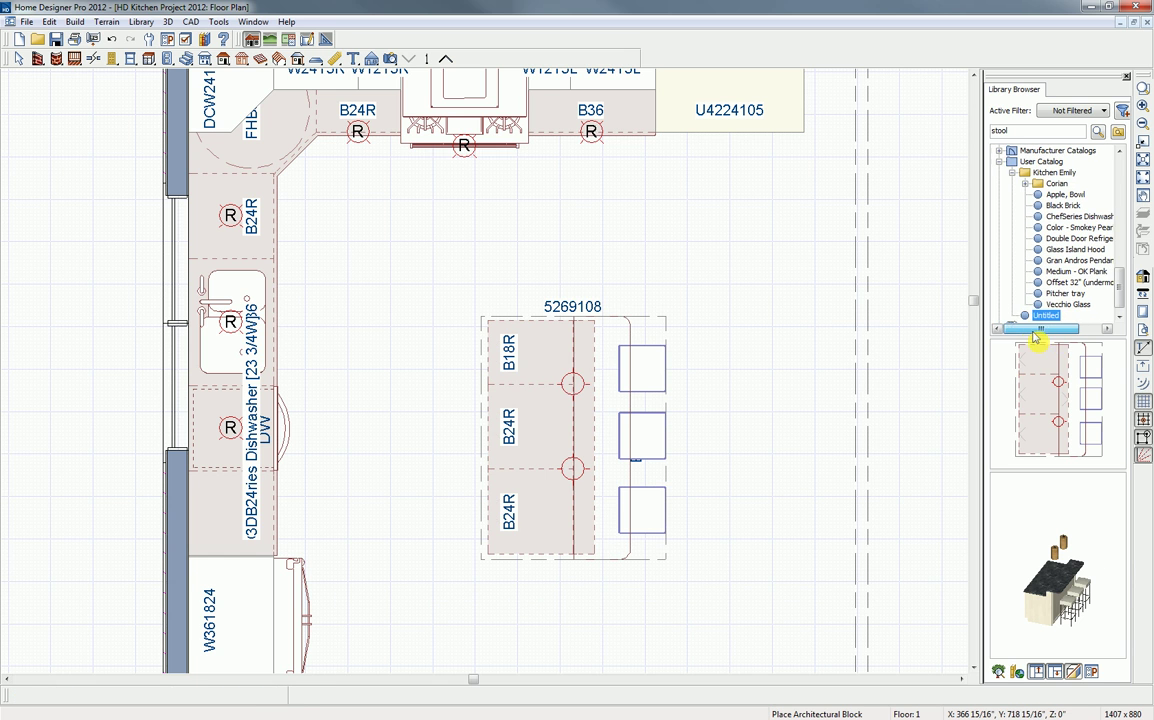
{"action": "left_click", "coordinate": [1046, 316]}
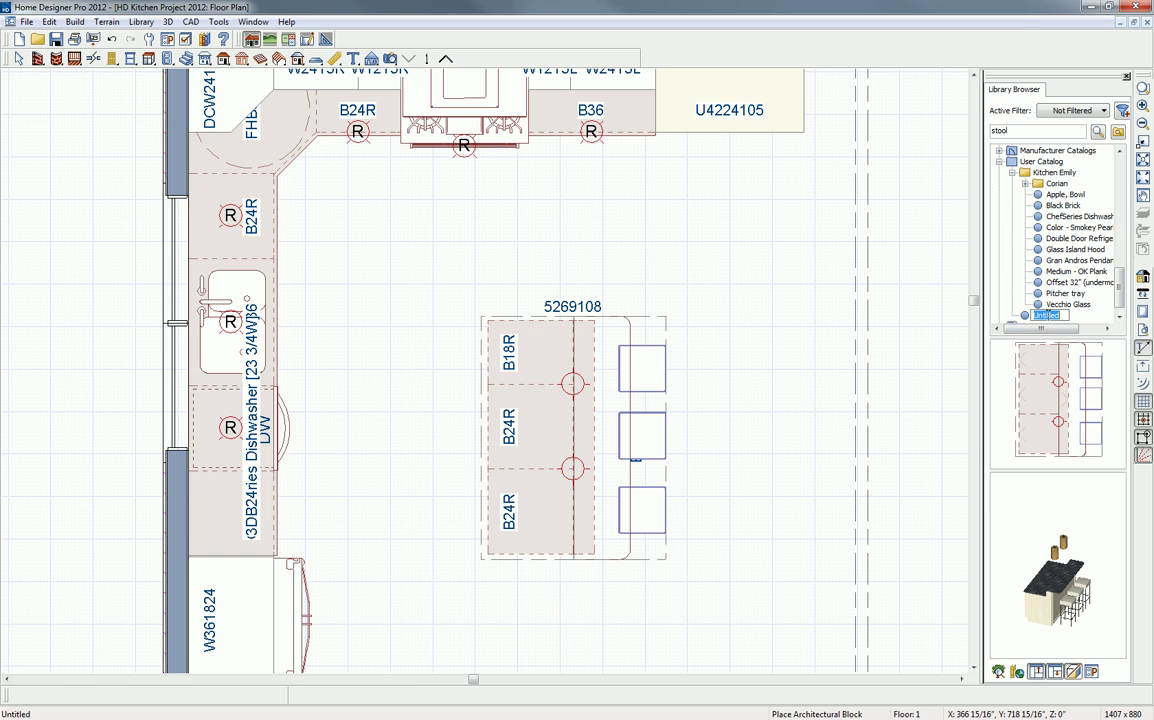
{"action": "type", "text": "Island"}
{"action": "left_click", "coordinate": [1064, 304]}
{"action": "left_click", "coordinate": [1045, 316]}
- Explode the island block in the plan into separate objects and select each of the three stools individually
{"action": "left_click", "coordinate": [577, 440]}
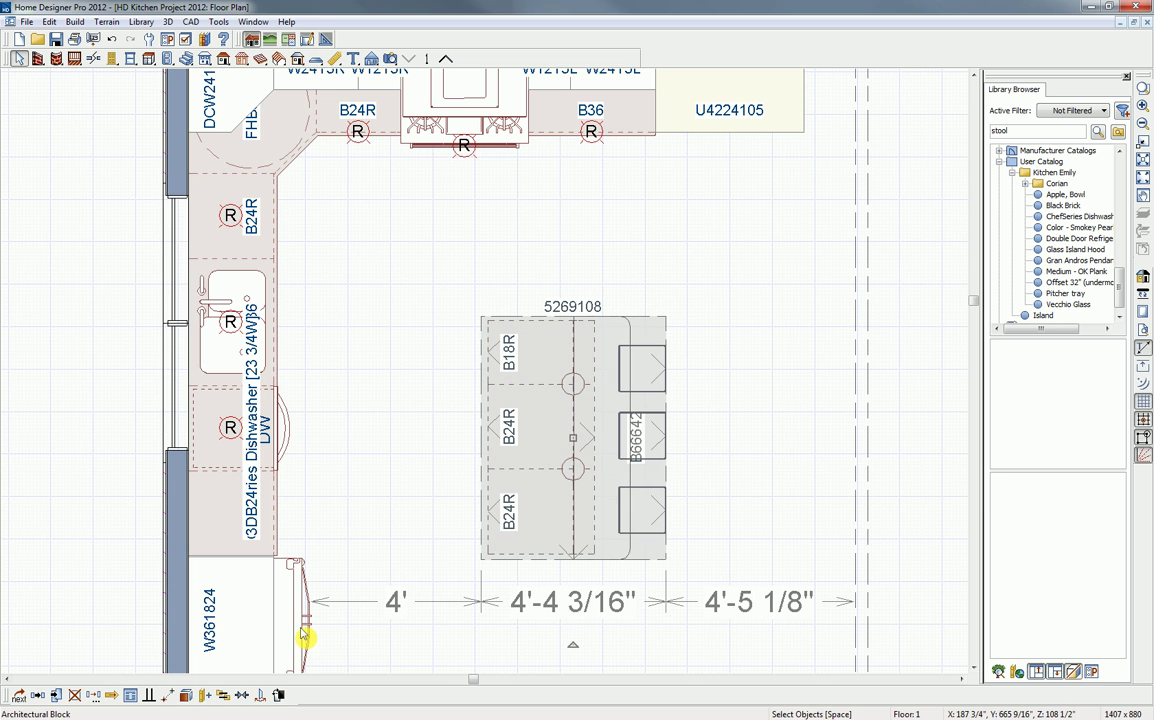
{"action": "left_click", "coordinate": [188, 700]}
{"action": "left_click", "coordinate": [646, 512]}
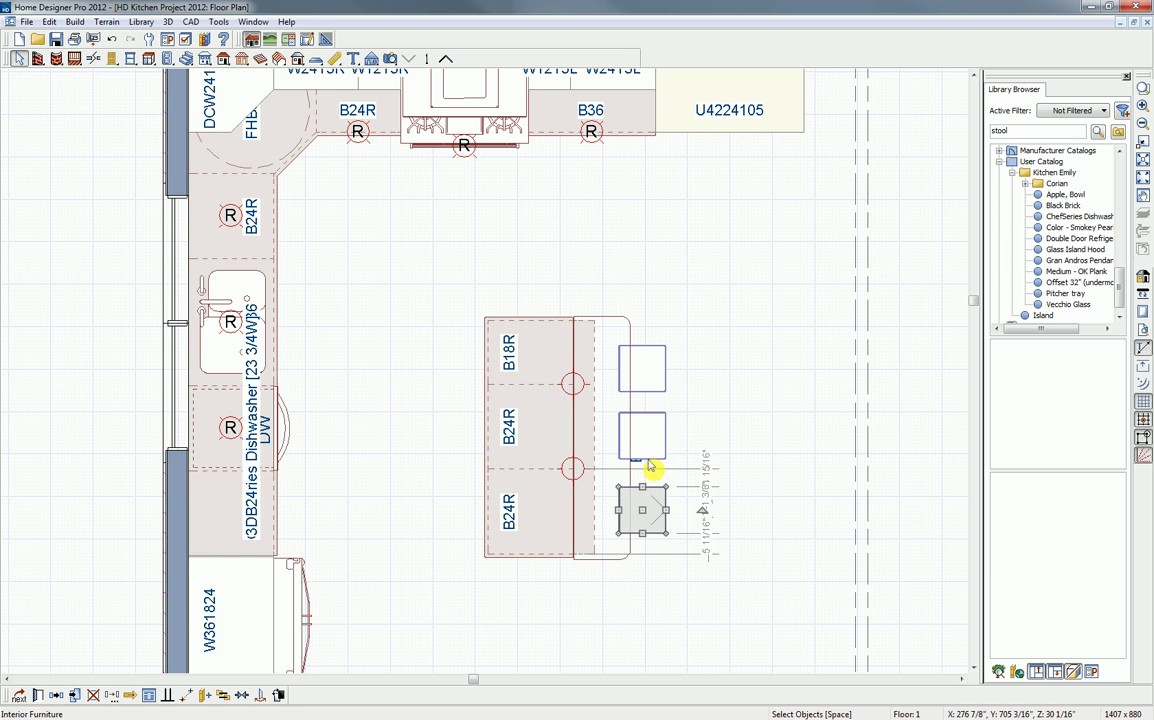
{"action": "left_click", "coordinate": [649, 453]}
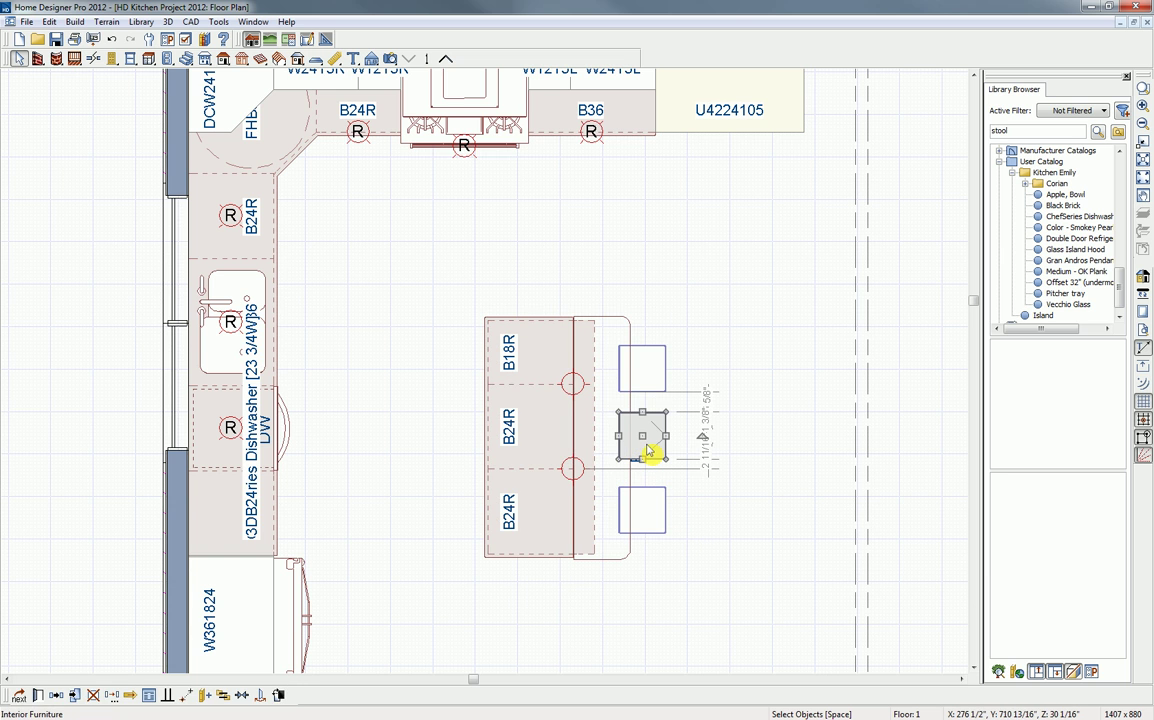
{"action": "left_click", "coordinate": [650, 390]}
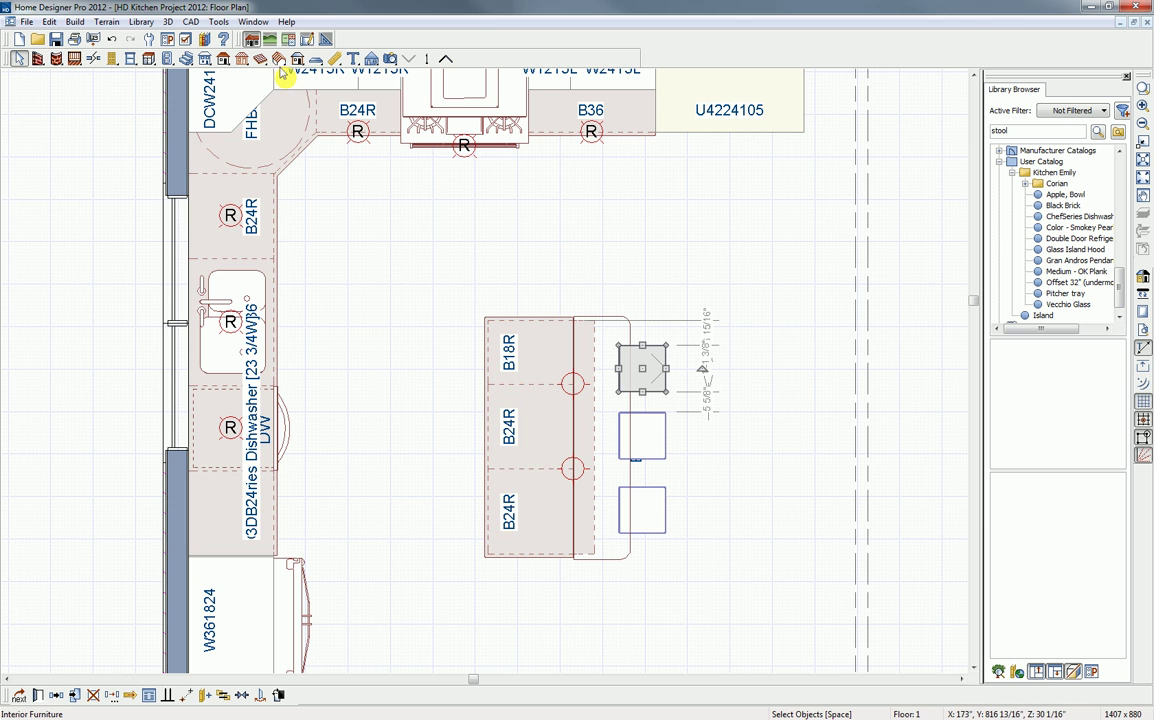
- Calculate a materials list from all floors and close the library browser to widen it
{"action": "left_click", "coordinate": [218, 22]}
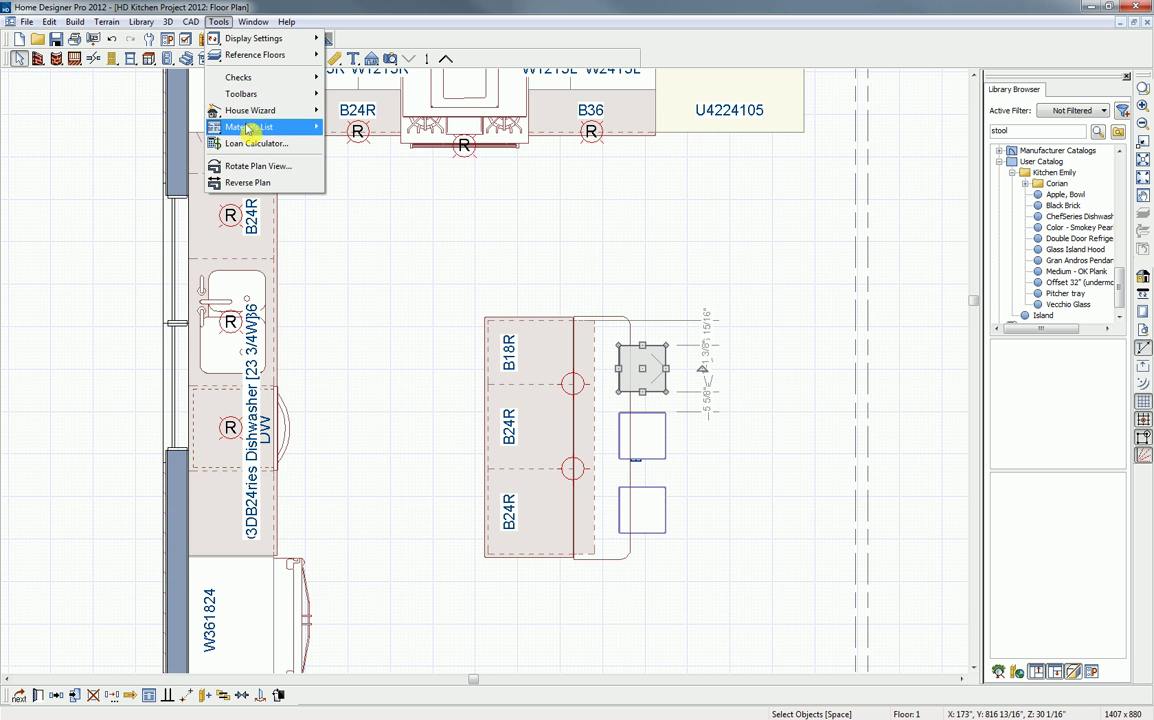
{"action": "mouse_move", "coordinate": [249, 131]}
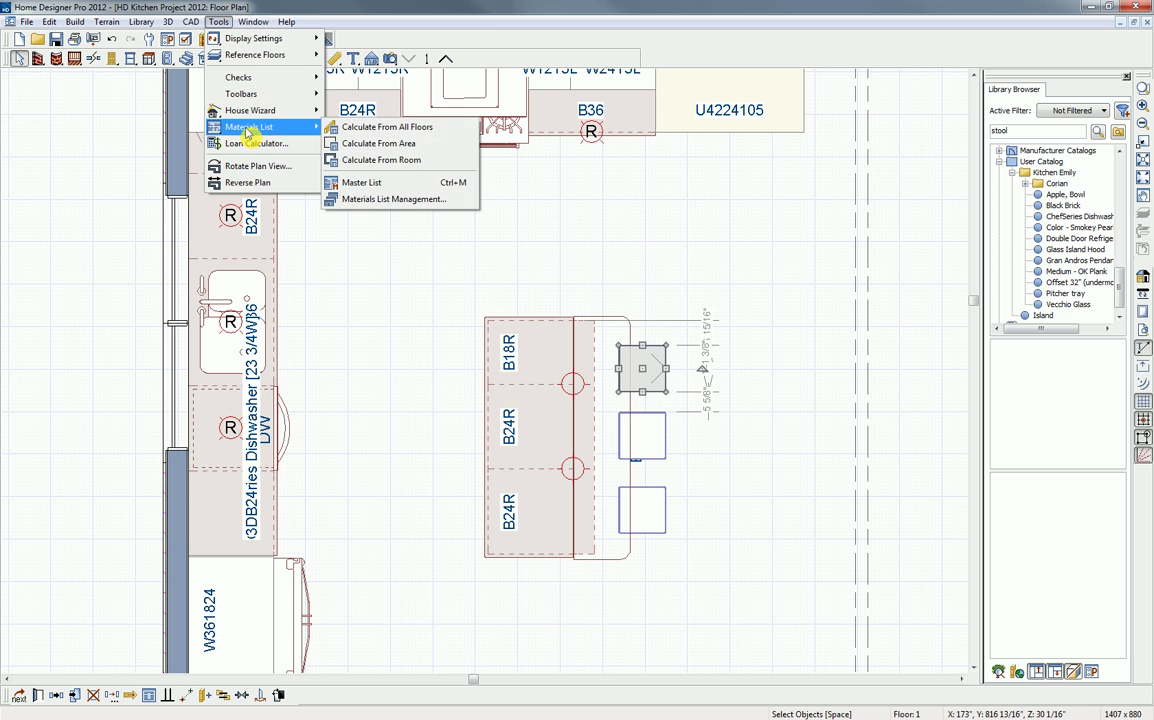
{"action": "left_click", "coordinate": [375, 130]}
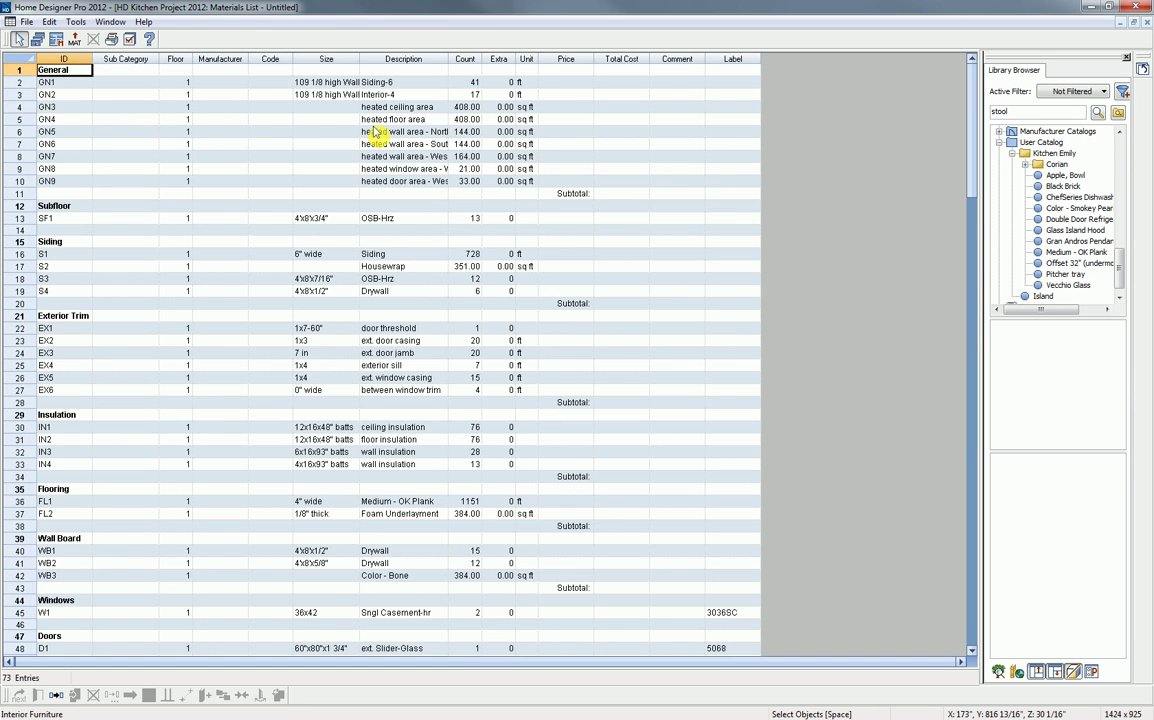
{"action": "left_click", "coordinate": [1127, 58]}
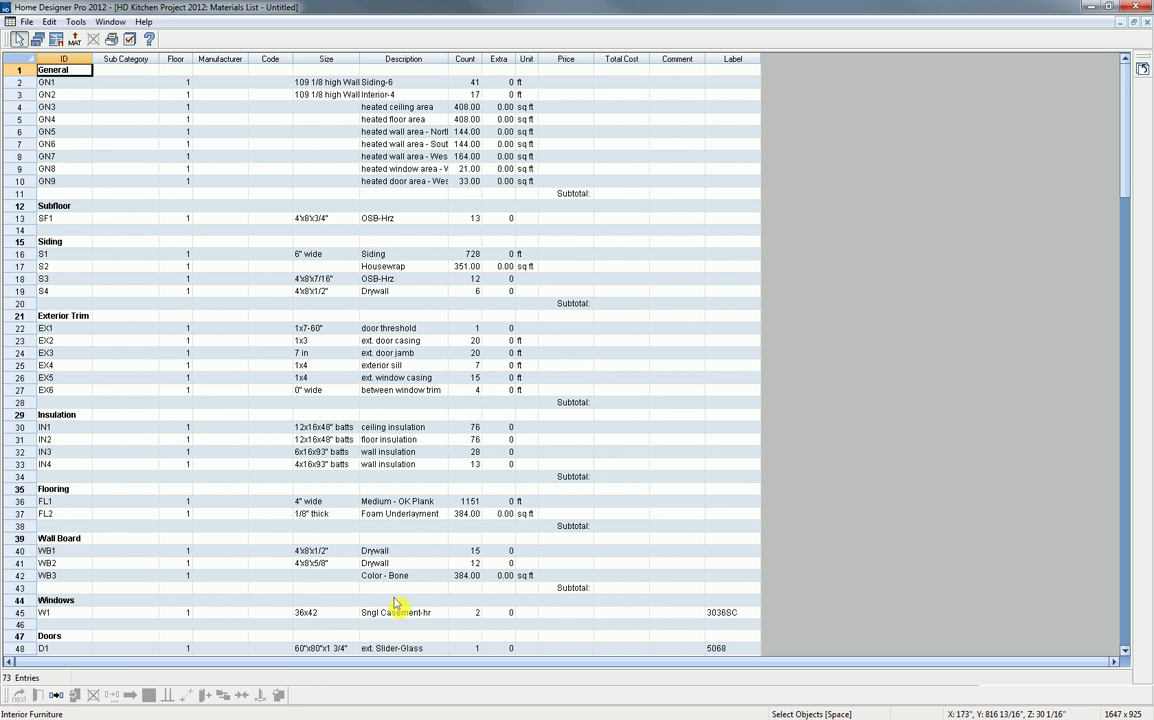
- Review the materials list from its general entries down to electrical and the total, and close it without keeping it
{"action": "scroll", "coordinate": [398, 616], "scroll_direction": "down", "scroll_amount": 1}
{"action": "scroll", "coordinate": [398, 619], "scroll_direction": "down", "scroll_amount": 6}
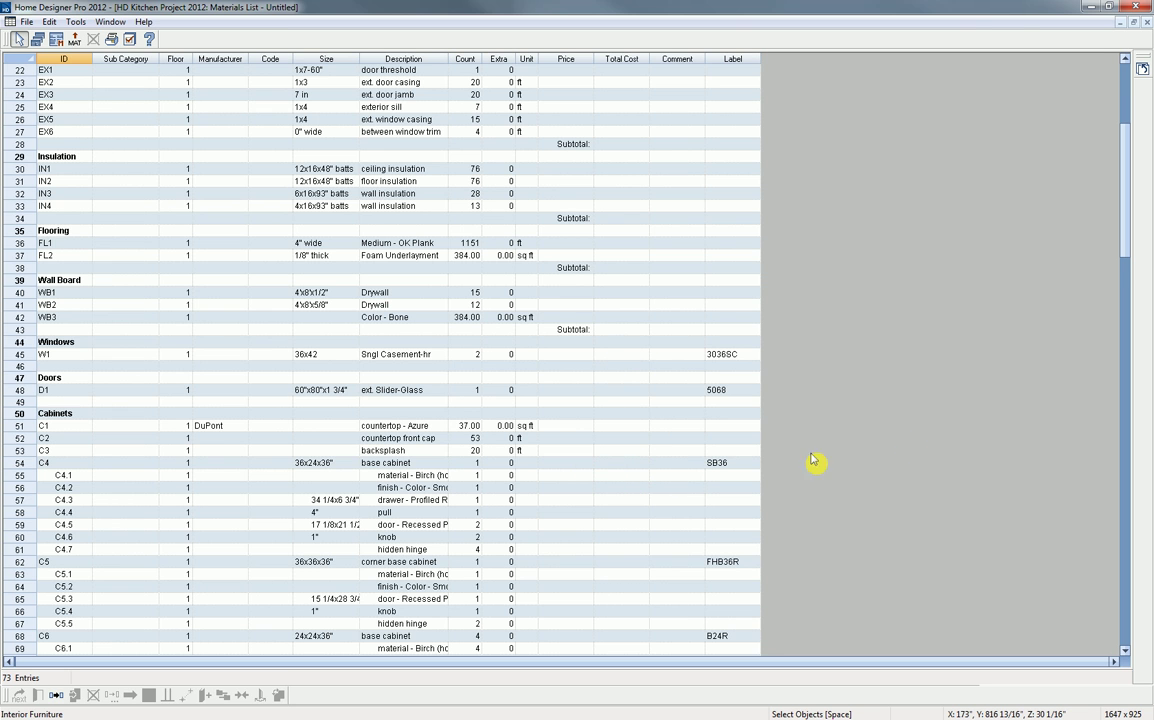
{"action": "left_click_drag", "start_coordinate": [1128, 258], "coordinate": [1137, 635]}
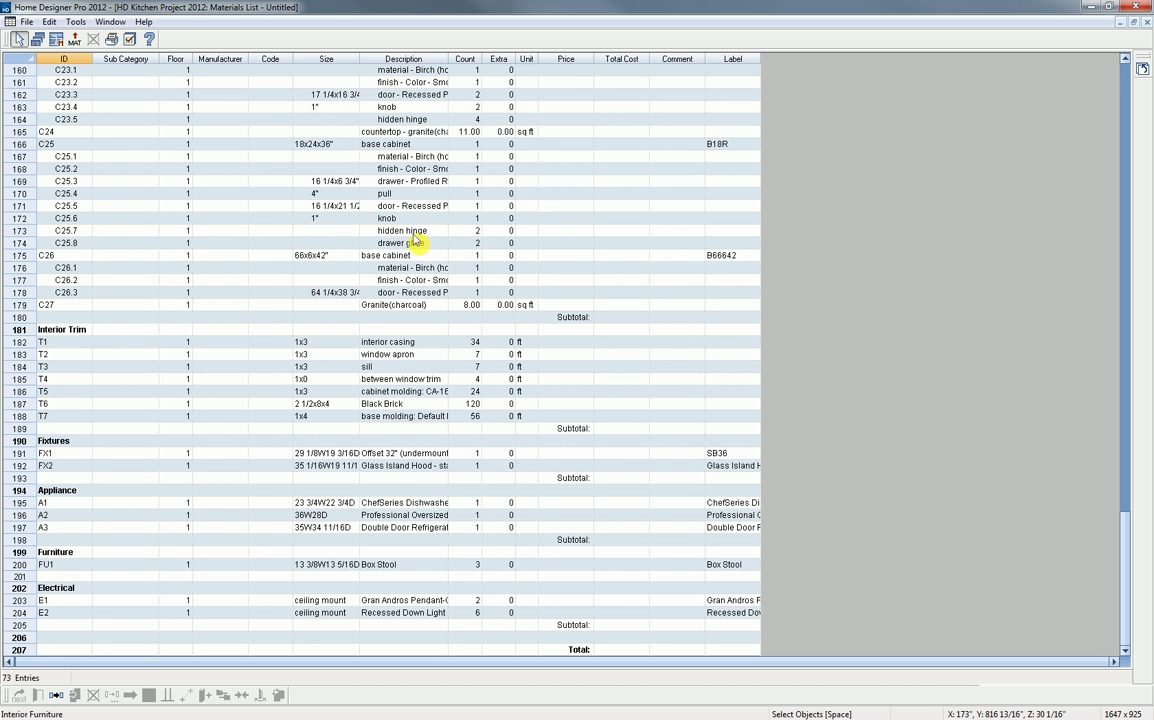
{"action": "left_click", "coordinate": [1147, 22]}
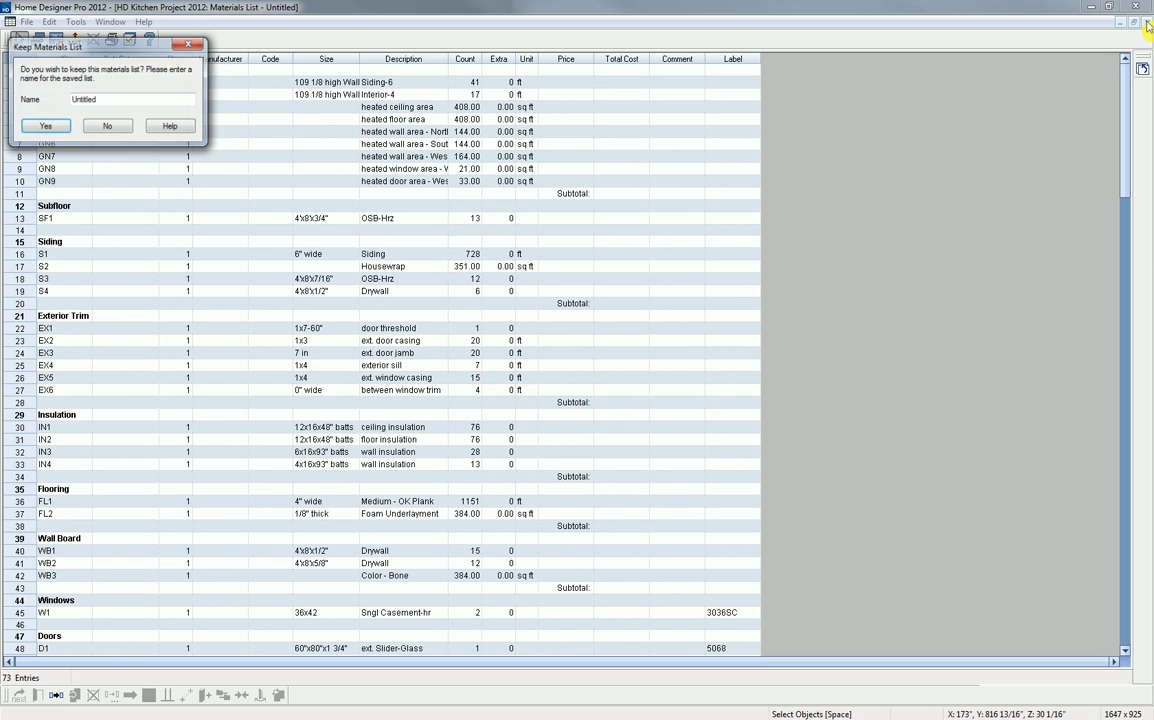
{"action": "left_click", "coordinate": [112, 127]}
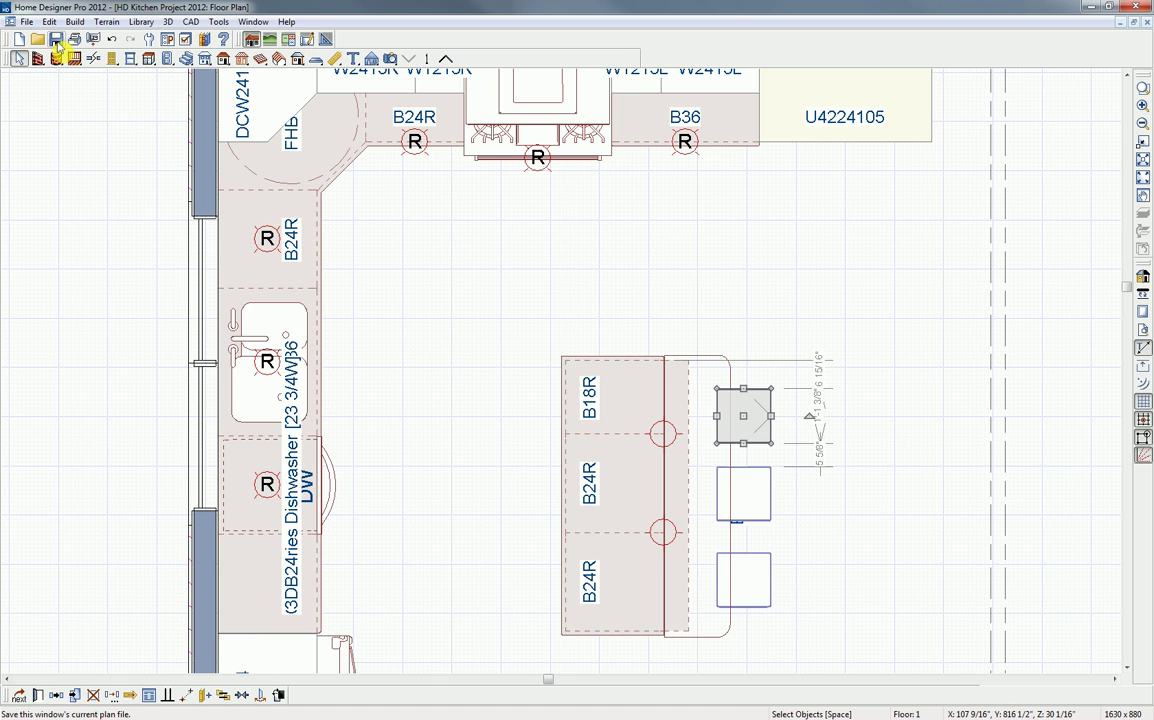
- Create a new layout sheet and stretch the left side of its border outward toward the sheet edge
{"action": "left_click", "coordinate": [28, 22]}
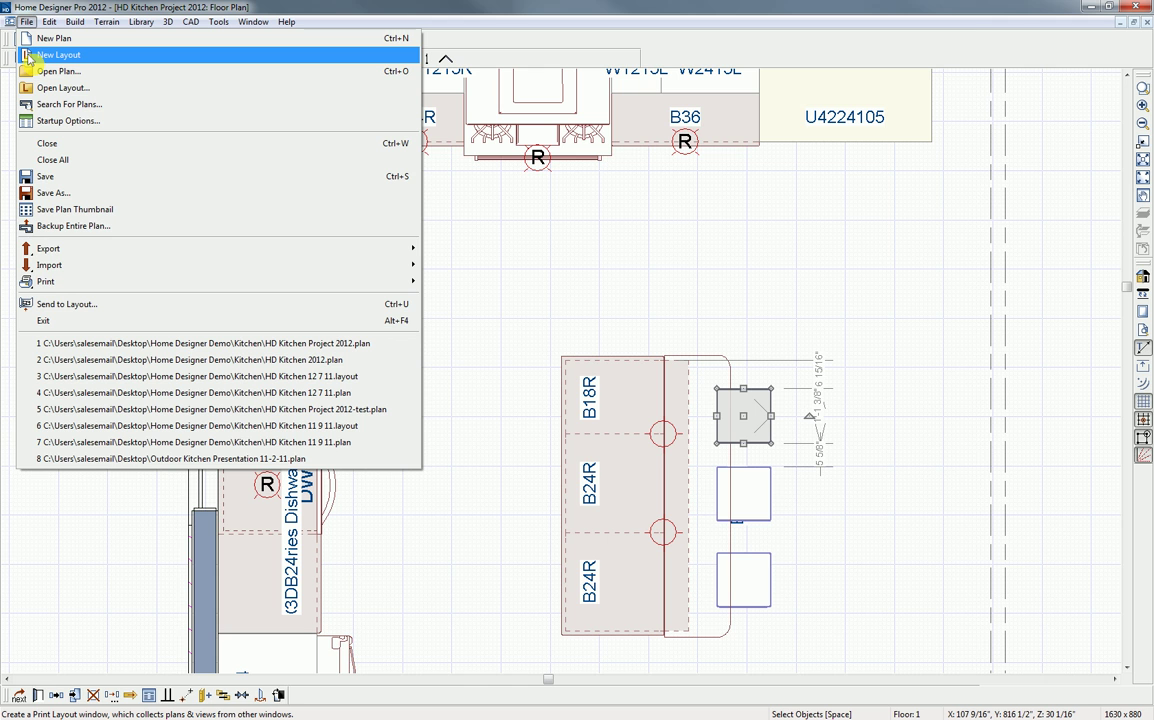
{"action": "left_click", "coordinate": [30, 55]}
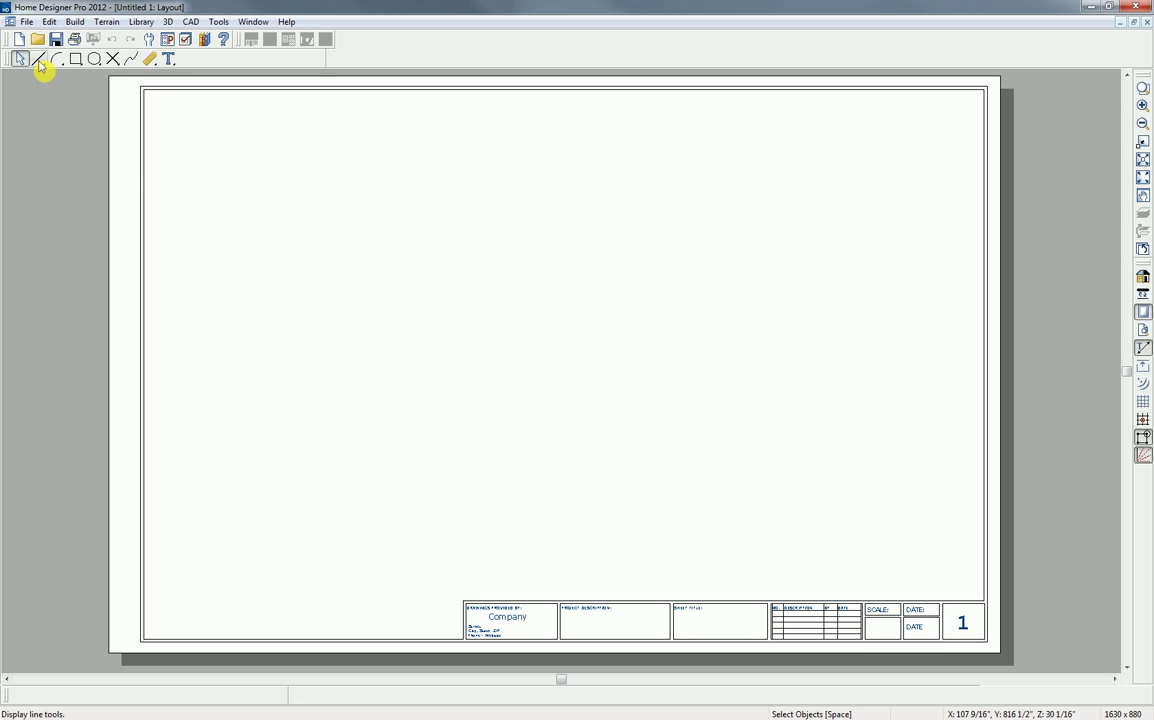
{"action": "left_click", "coordinate": [141, 153]}
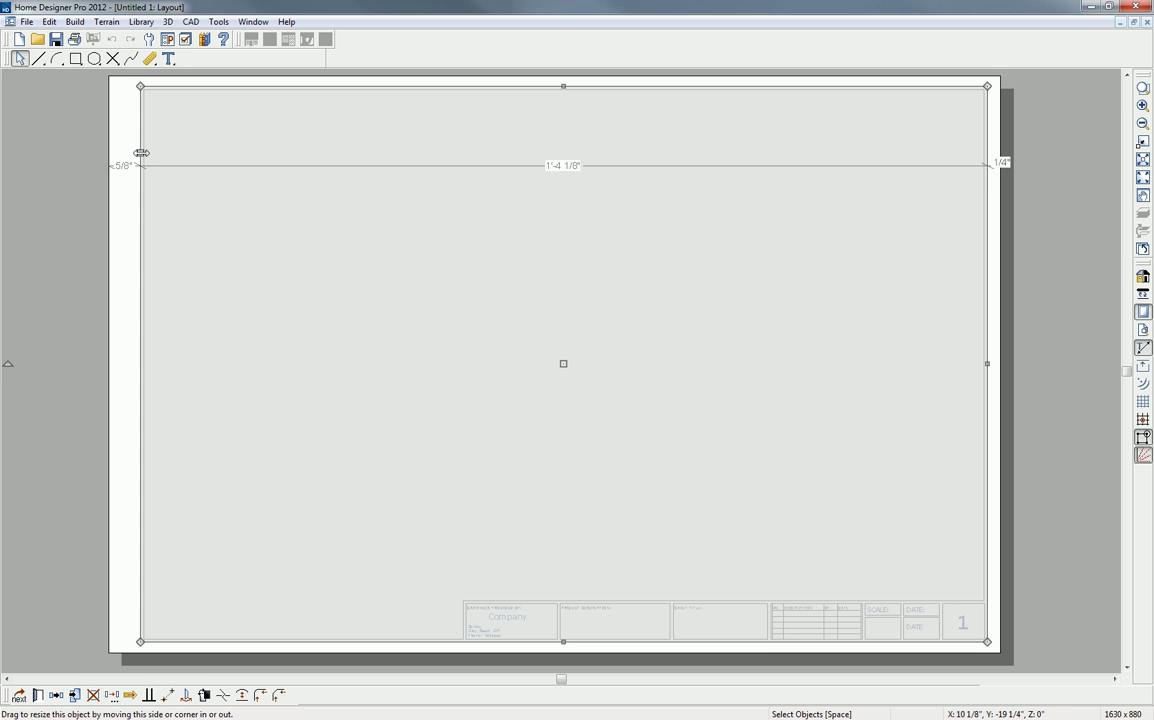
{"action": "mouse_move", "coordinate": [141, 153]}
{"action": "left_mouse_down"}
{"action": "mouse_move", "coordinate": [116, 151]}
{"action": "mouse_move", "coordinate": [127, 150]}
{"action": "left_mouse_up"}
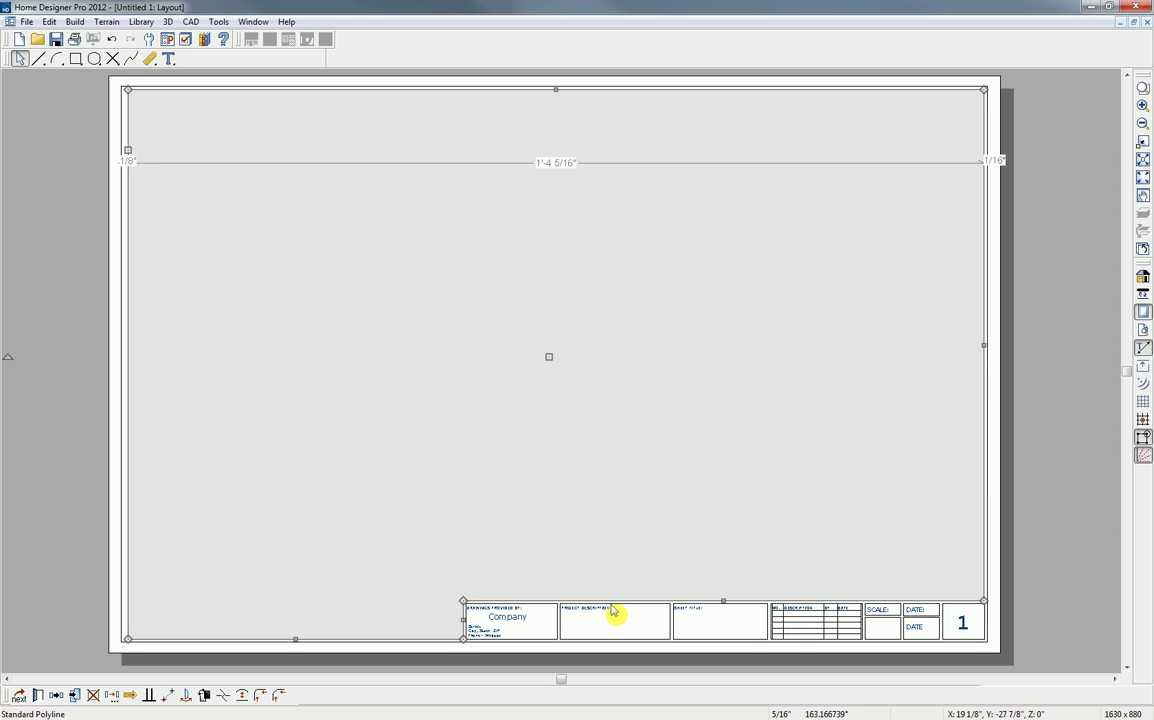
- Send the entire floor plan to the layout at 1/4 in = 1 ft and place it at the sheet's upper left
{"action": "left_click", "coordinate": [256, 23]}
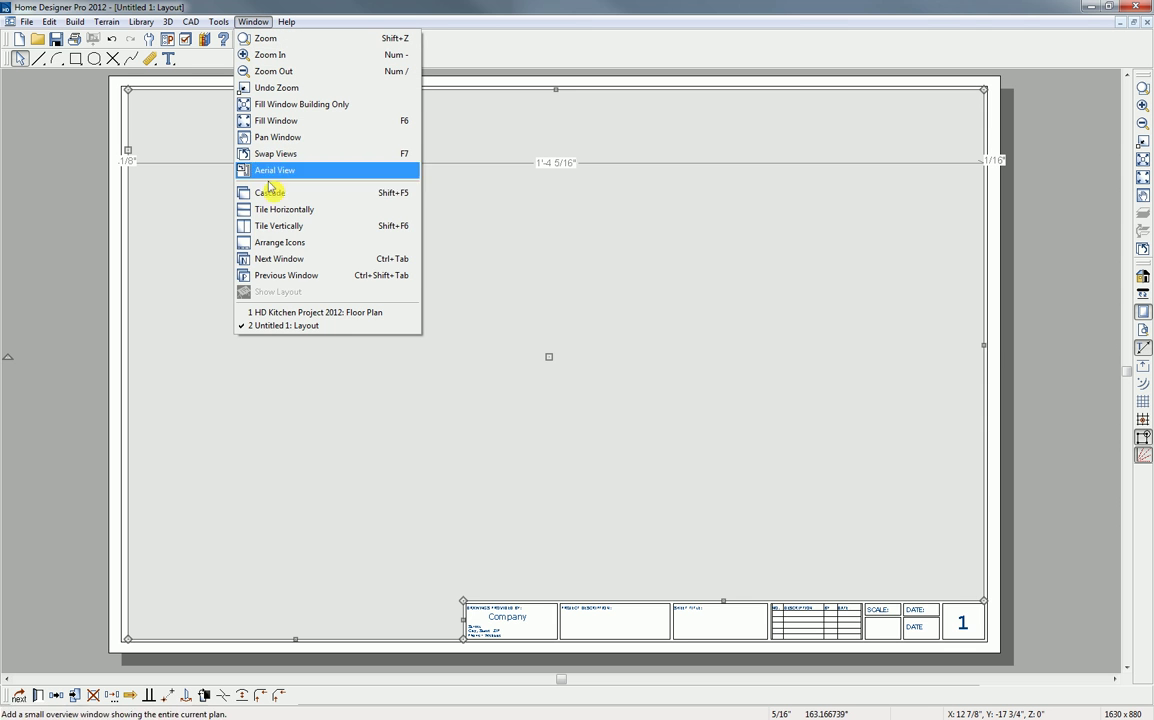
{"action": "left_click", "coordinate": [280, 316]}
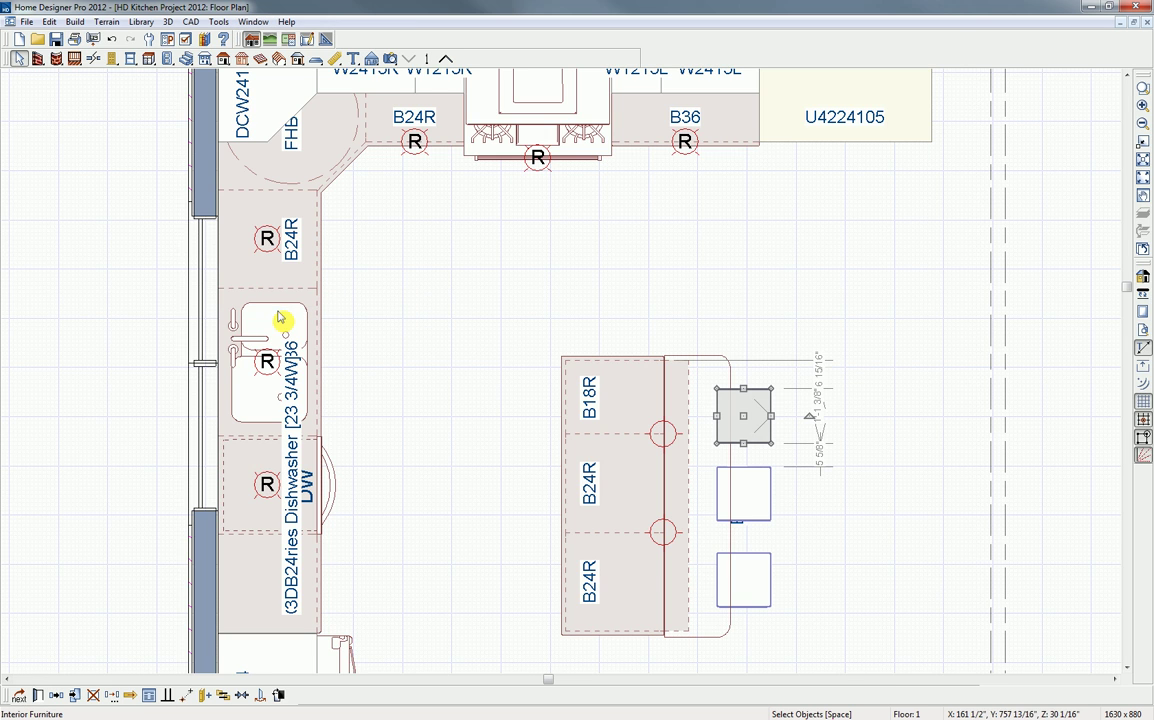
{"action": "key", "text": "F6"}
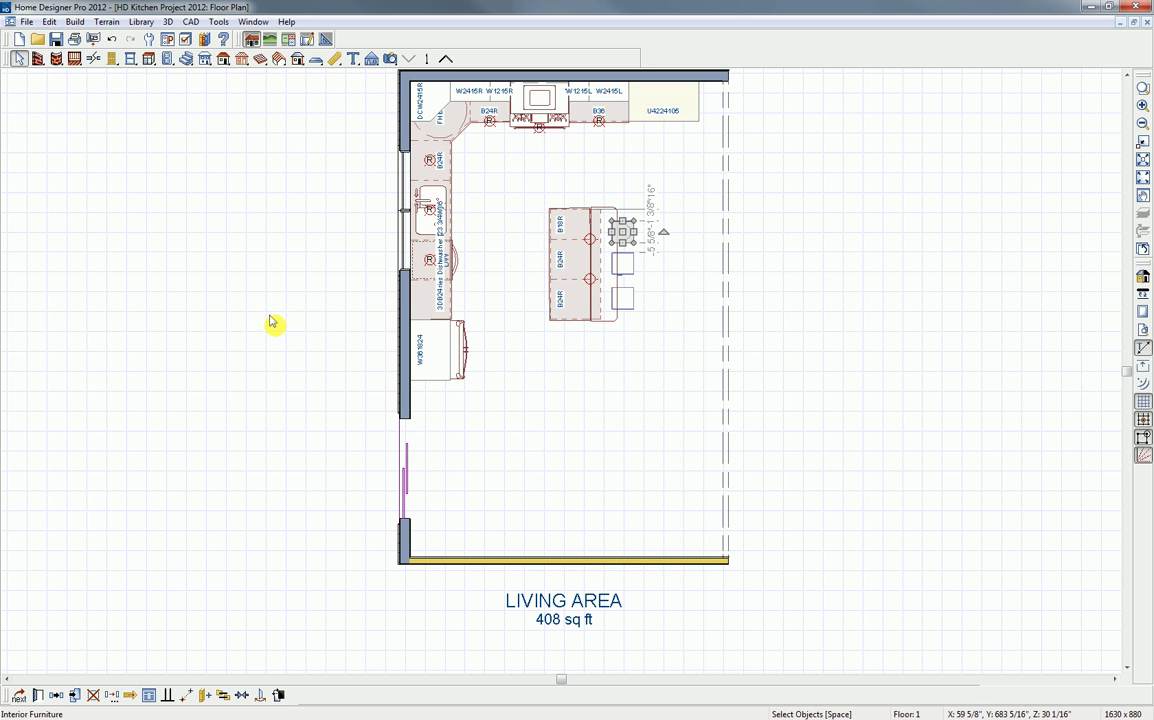
{"action": "left_click", "coordinate": [91, 40]}
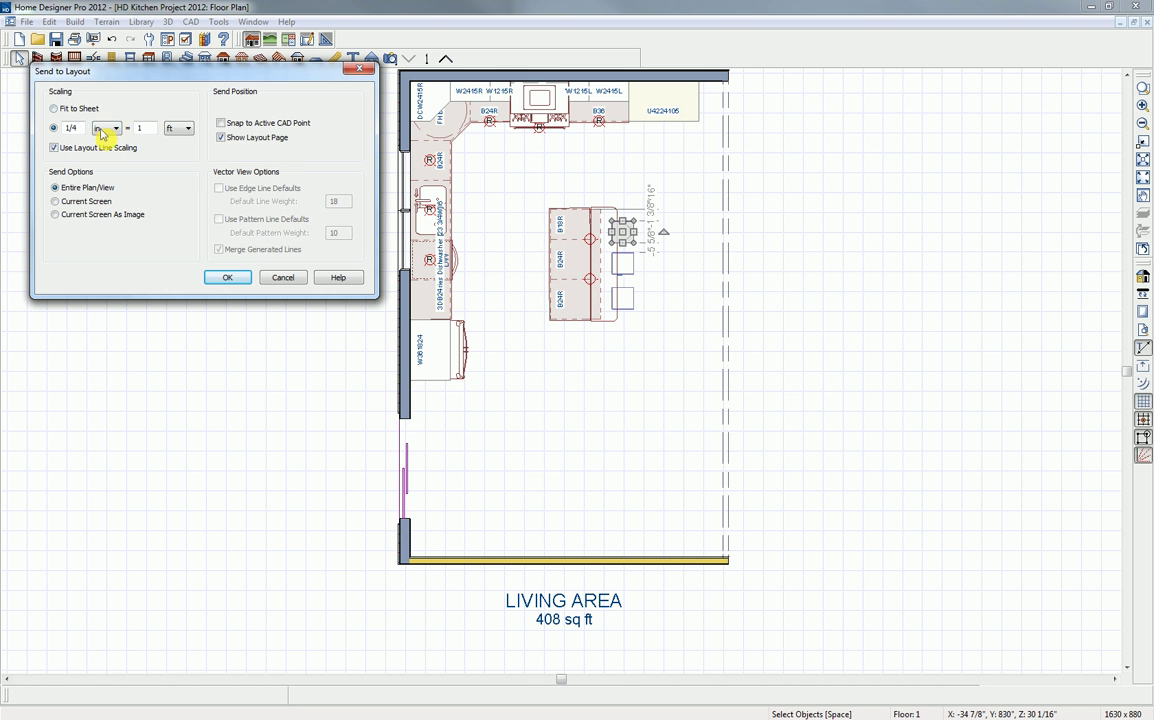
{"action": "left_click", "coordinate": [229, 277]}
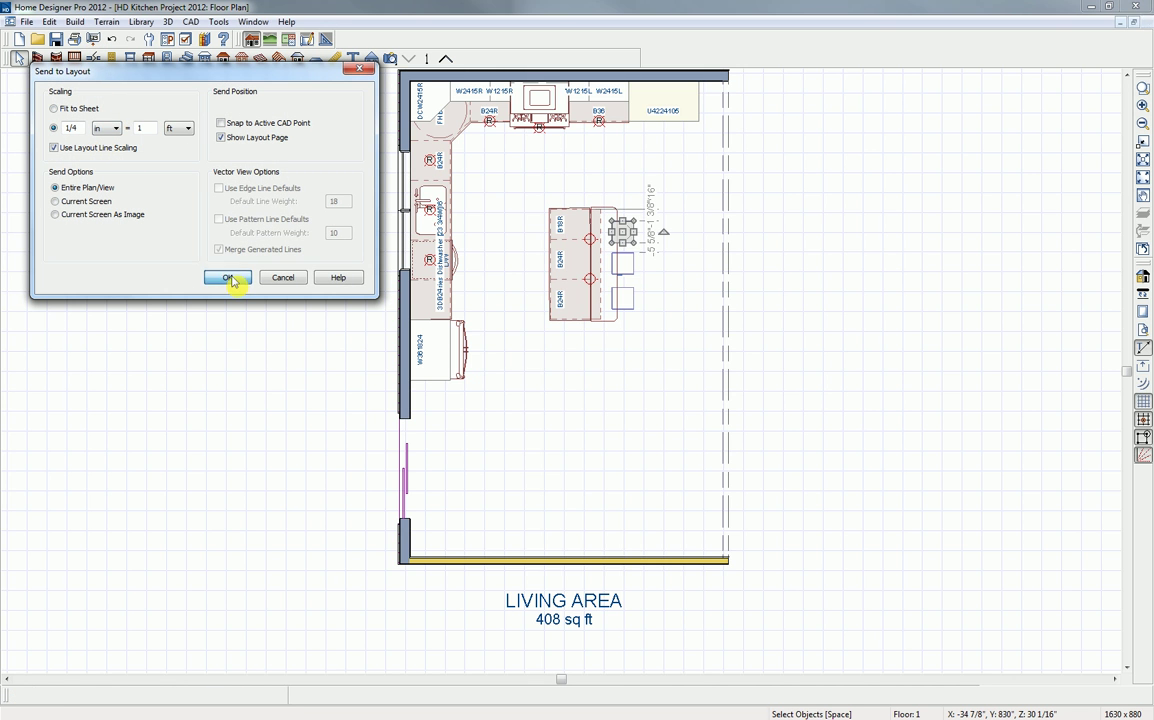
{"action": "left_click", "coordinate": [550, 378]}
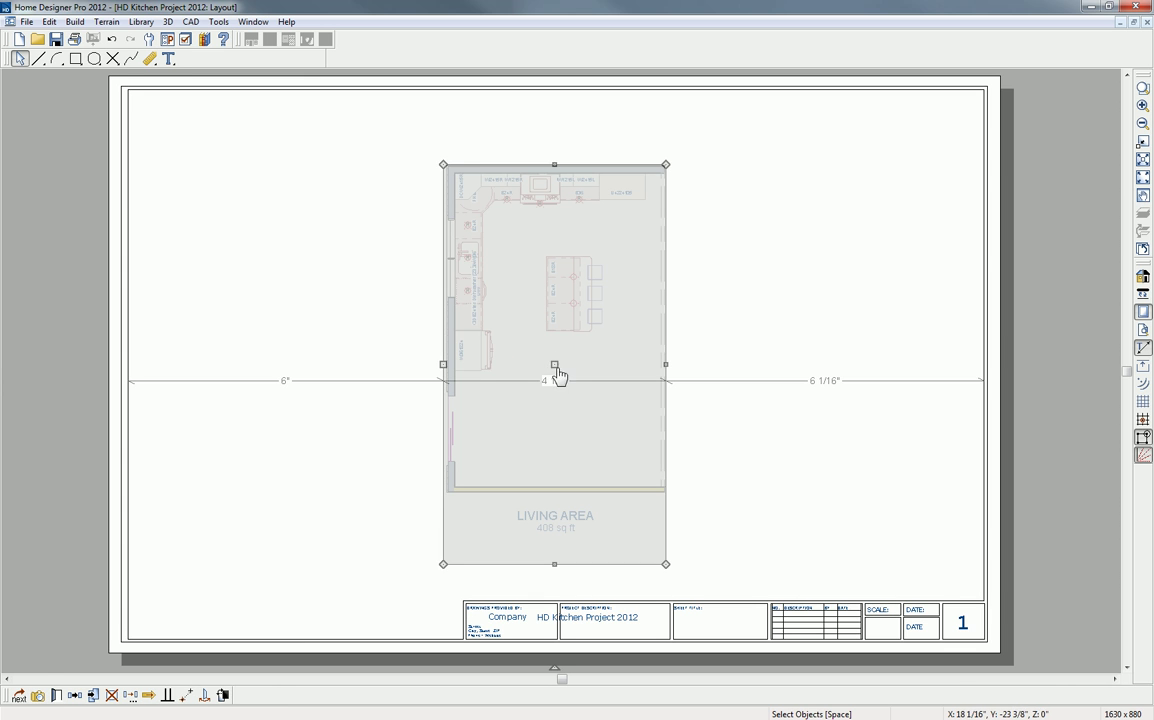
{"action": "left_click_drag", "start_coordinate": [555, 366], "coordinate": [271, 325]}
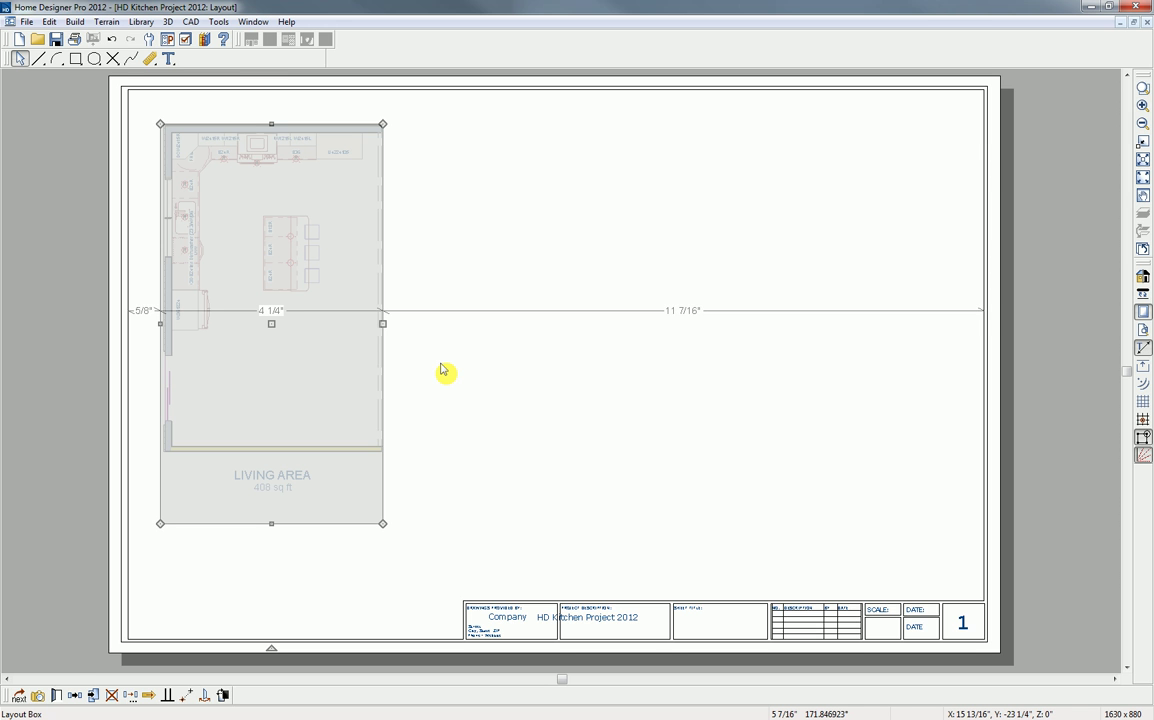
- Create a wall elevation of the sink and refrigerator wall from the floor plan and display it without color
{"action": "key", "text": "ctrl+Tab"}
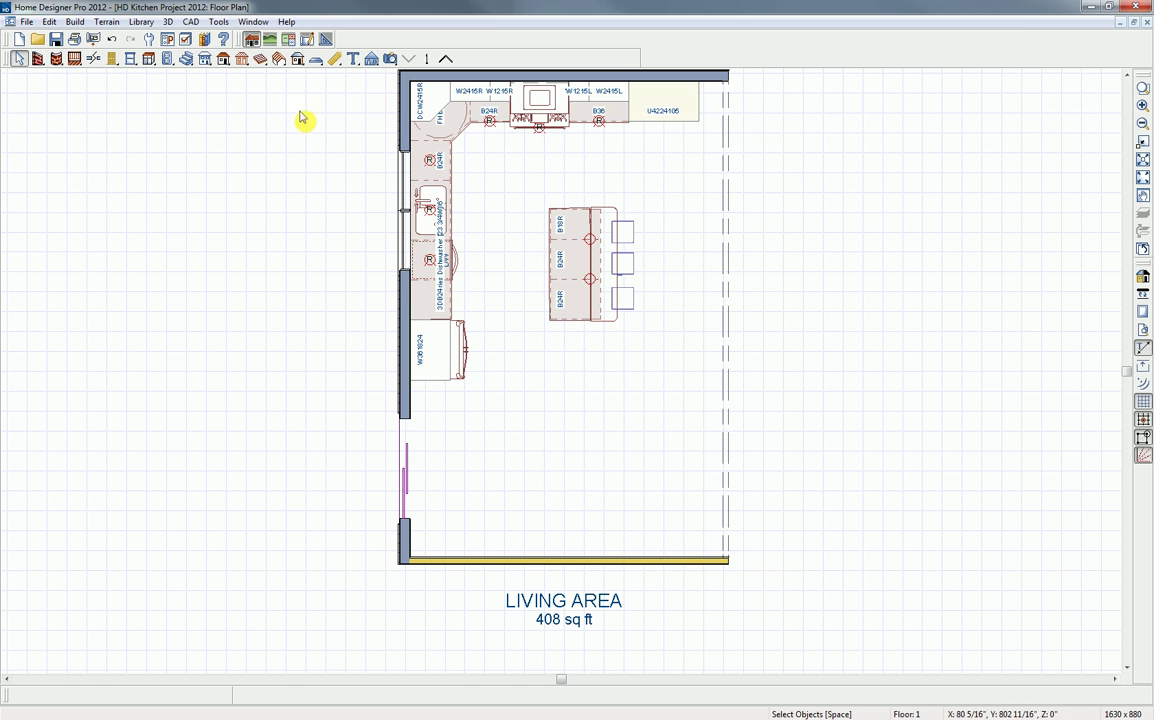
{"action": "left_click", "coordinate": [372, 60]}
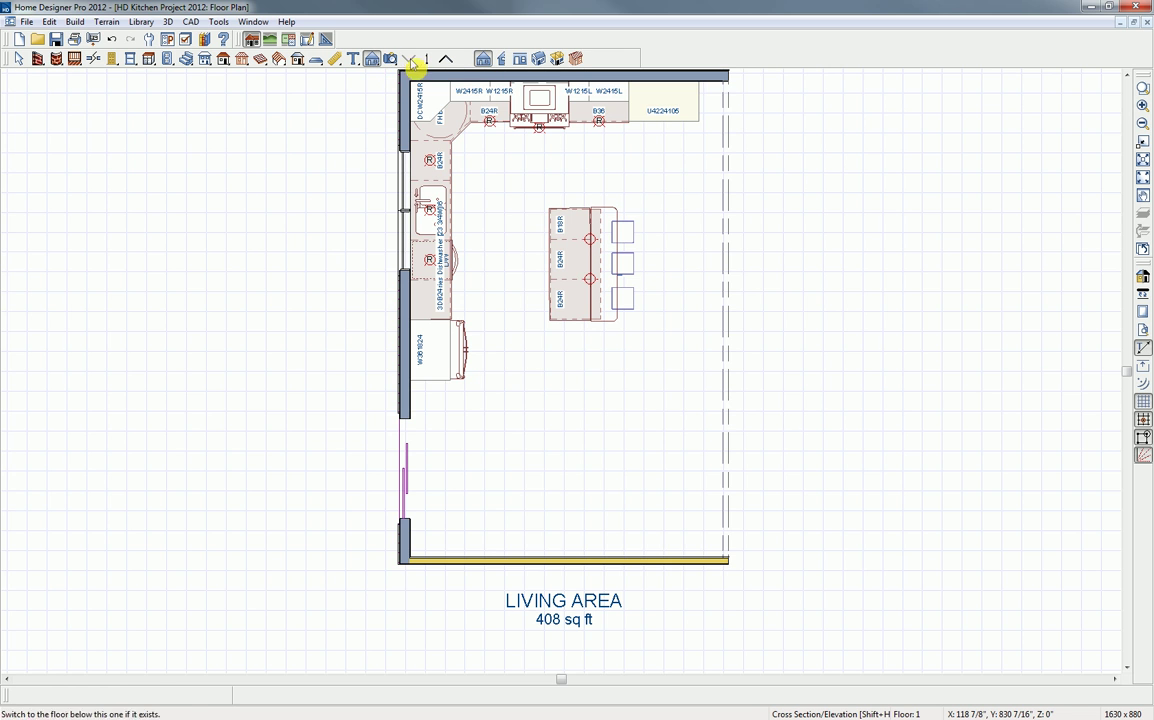
{"action": "left_click", "coordinate": [520, 59]}
{"action": "mouse_move", "coordinate": [476, 212]}
{"action": "left_mouse_down"}
{"action": "mouse_move", "coordinate": [383, 190]}
{"action": "mouse_move", "coordinate": [426, 210]}
{"action": "left_mouse_up"}
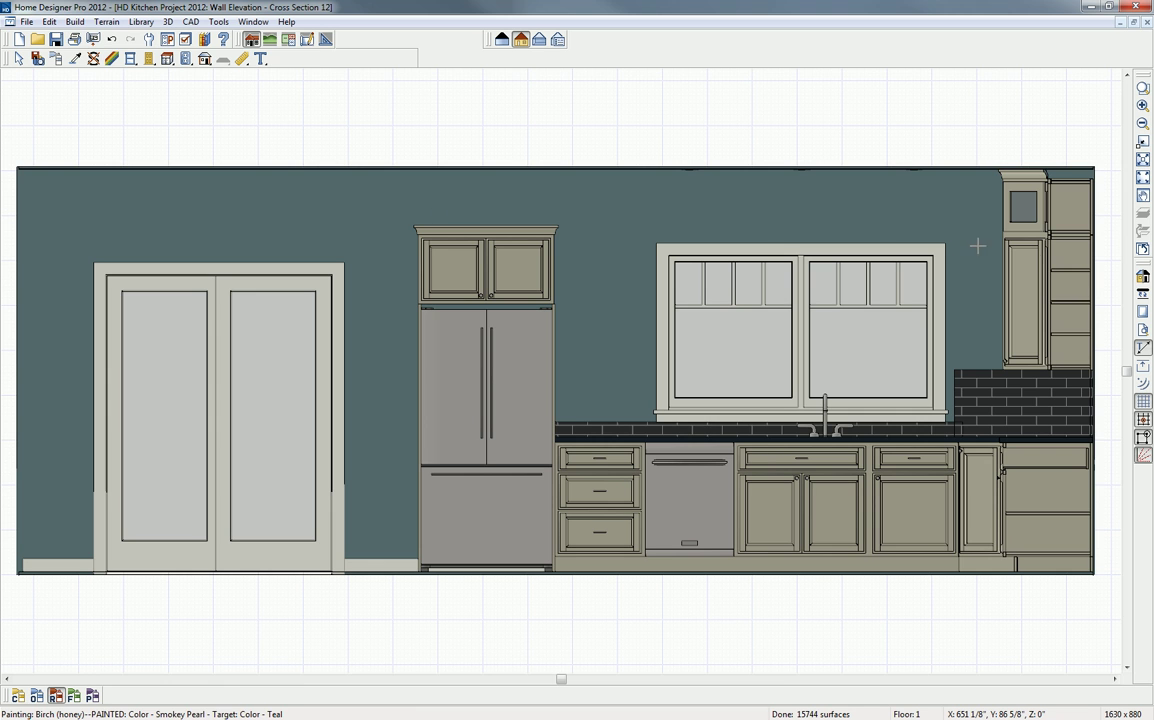
{"action": "left_click", "coordinate": [1143, 276]}
{"action": "scroll", "coordinate": [620, 400], "scroll_direction": "down", "scroll_amount": 2}
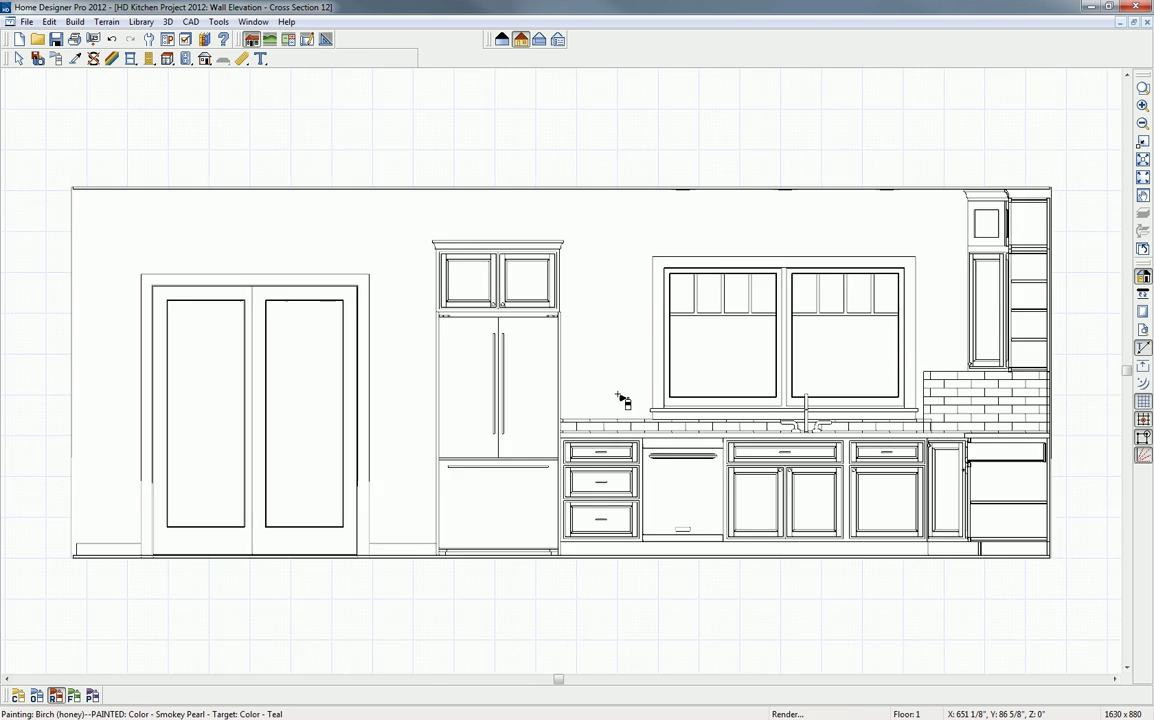
{"action": "middle_click_drag", "start_coordinate": [626, 402], "coordinate": [616, 270]}
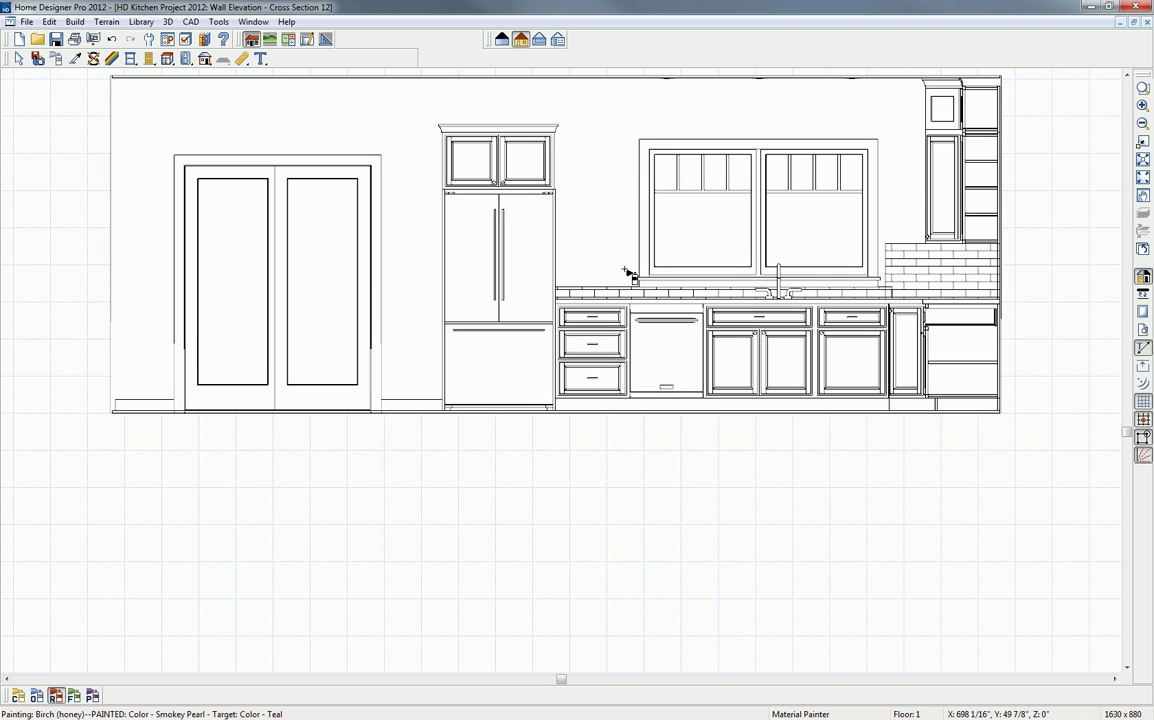
- Add an end-to-end dimension across the full wall elevation and place it well below the floor line
{"action": "left_click", "coordinate": [243, 60]}
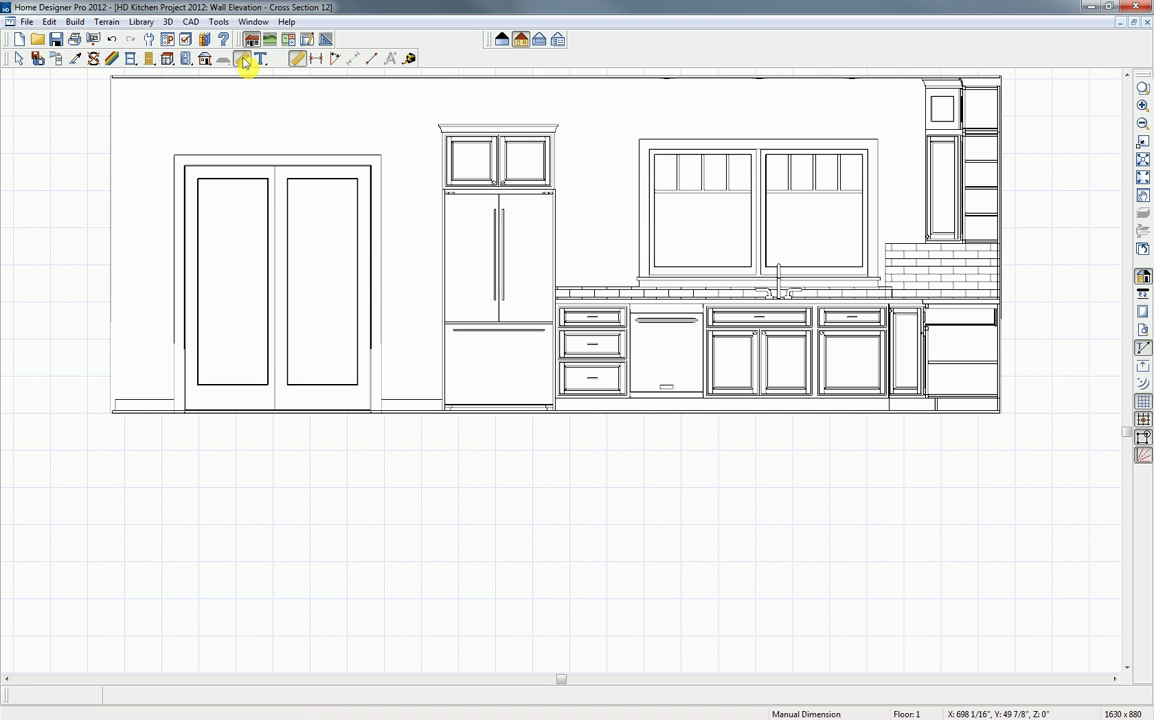
{"action": "left_click", "coordinate": [318, 60]}
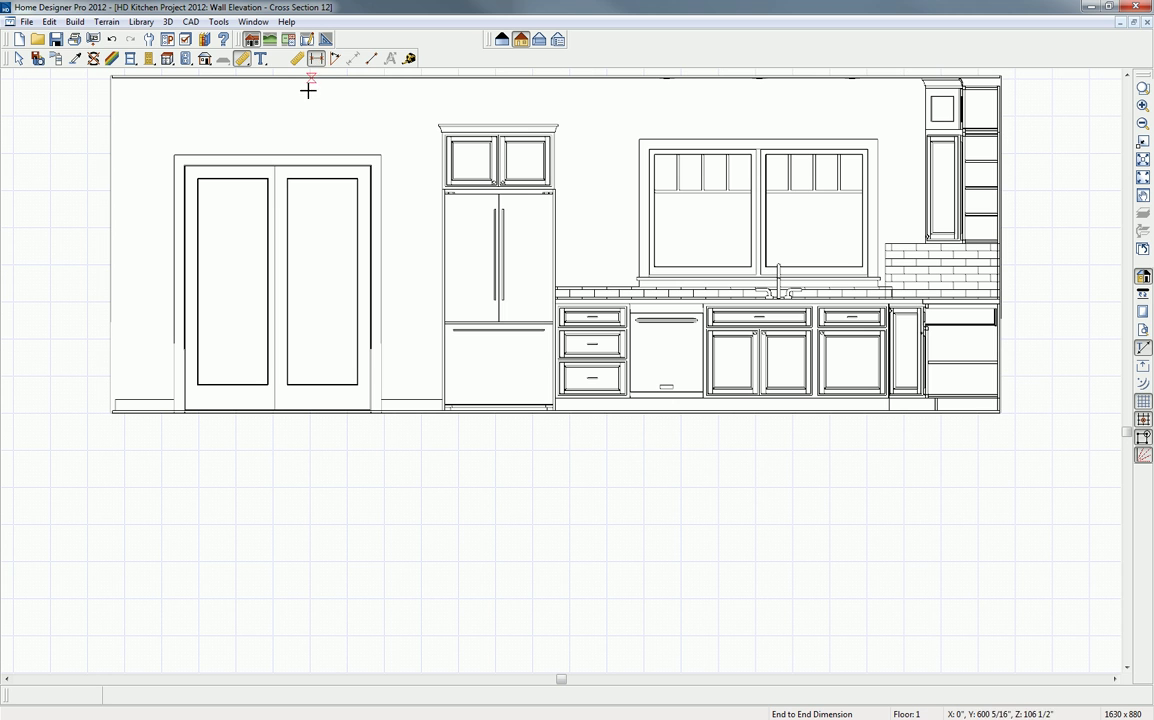
{"action": "left_click_drag", "start_coordinate": [89, 294], "coordinate": [1037, 266]}
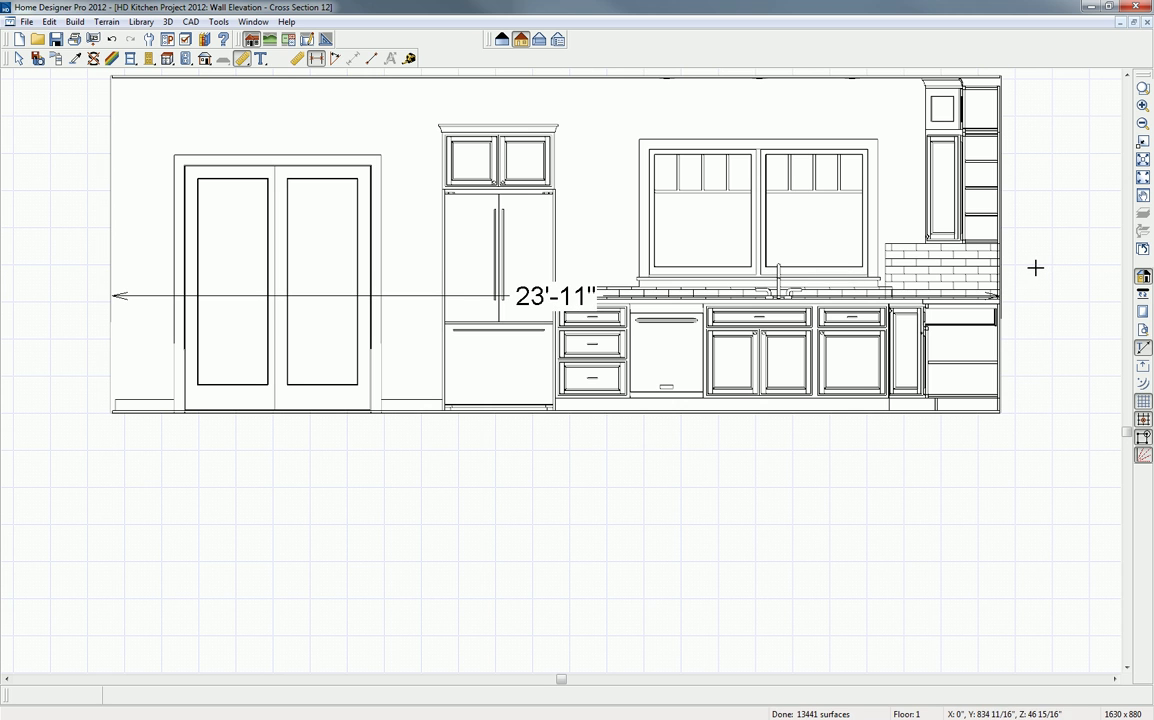
{"action": "left_click", "coordinate": [984, 296]}
{"action": "left_click_drag", "start_coordinate": [986, 296], "coordinate": [1015, 620]}
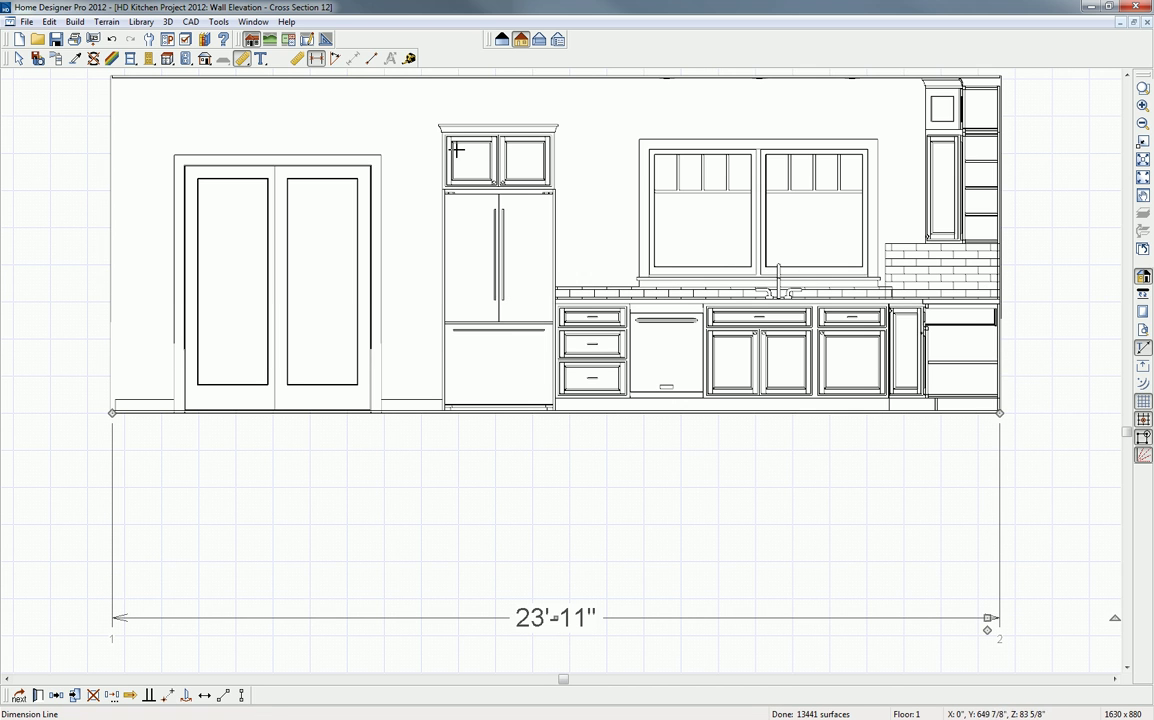
- Add a manual dimension string through the doors, refrigerator and base cabinets, placed between the floor line and the overall dimension
{"action": "left_click", "coordinate": [299, 60]}
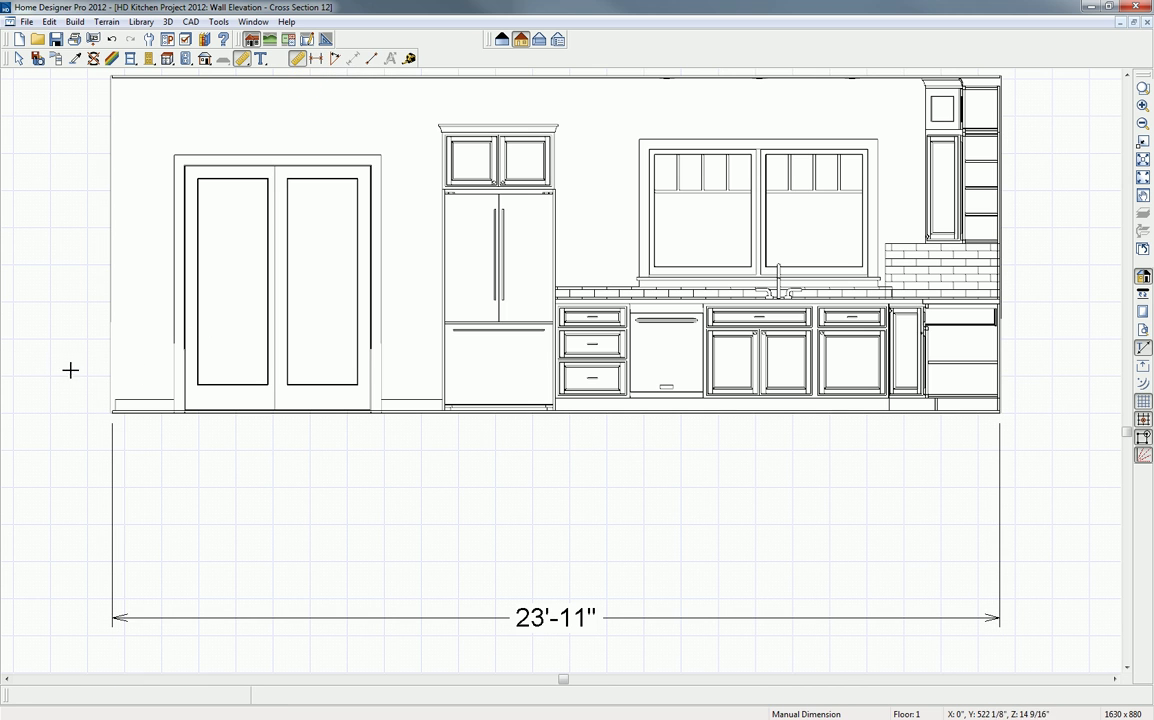
{"action": "left_click_drag", "start_coordinate": [97, 379], "coordinate": [1009, 377]}
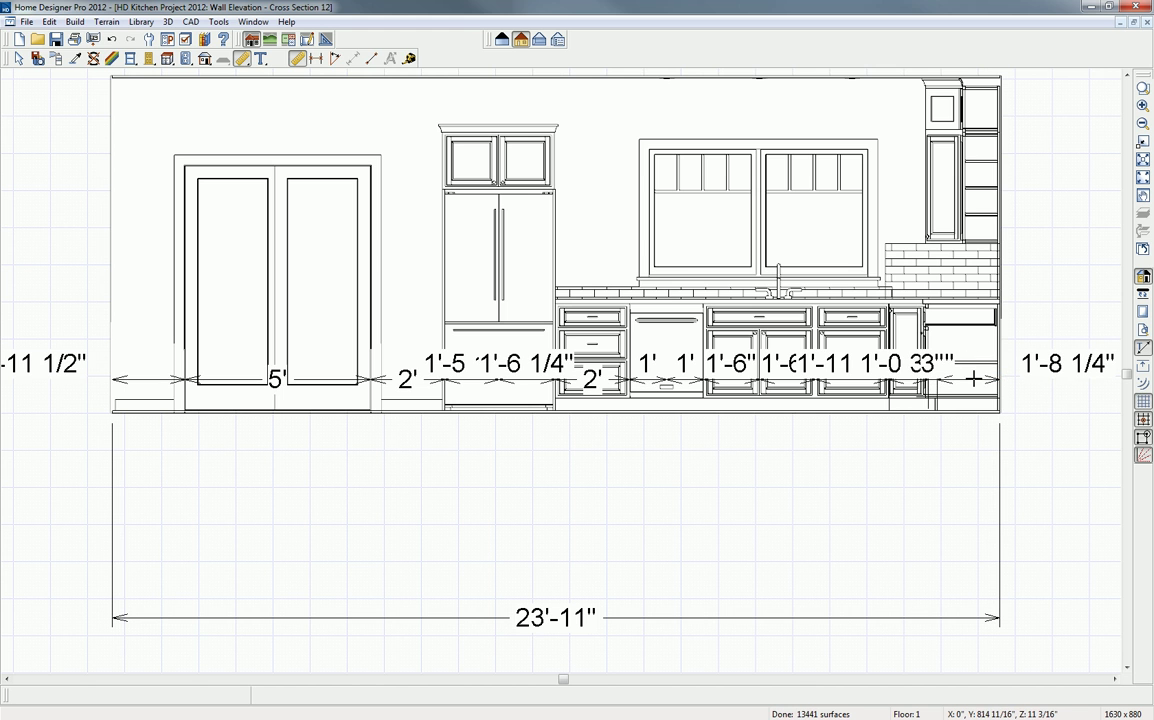
{"action": "left_click_drag", "start_coordinate": [981, 379], "coordinate": [978, 503]}
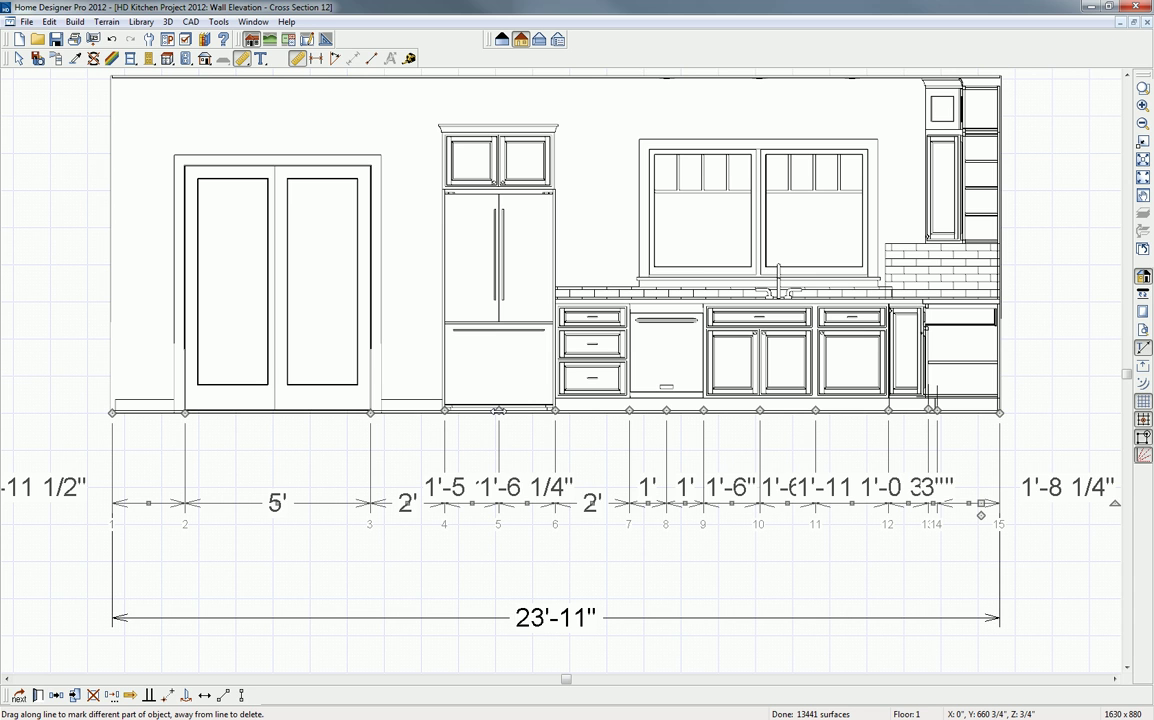
- Remove the unneeded extension lines at the refrigerator's middle, dishwasher's middle, sink base's middle and corner cabinet from the dimension string
{"action": "left_click_drag", "start_coordinate": [498, 411], "coordinate": [470, 442]}
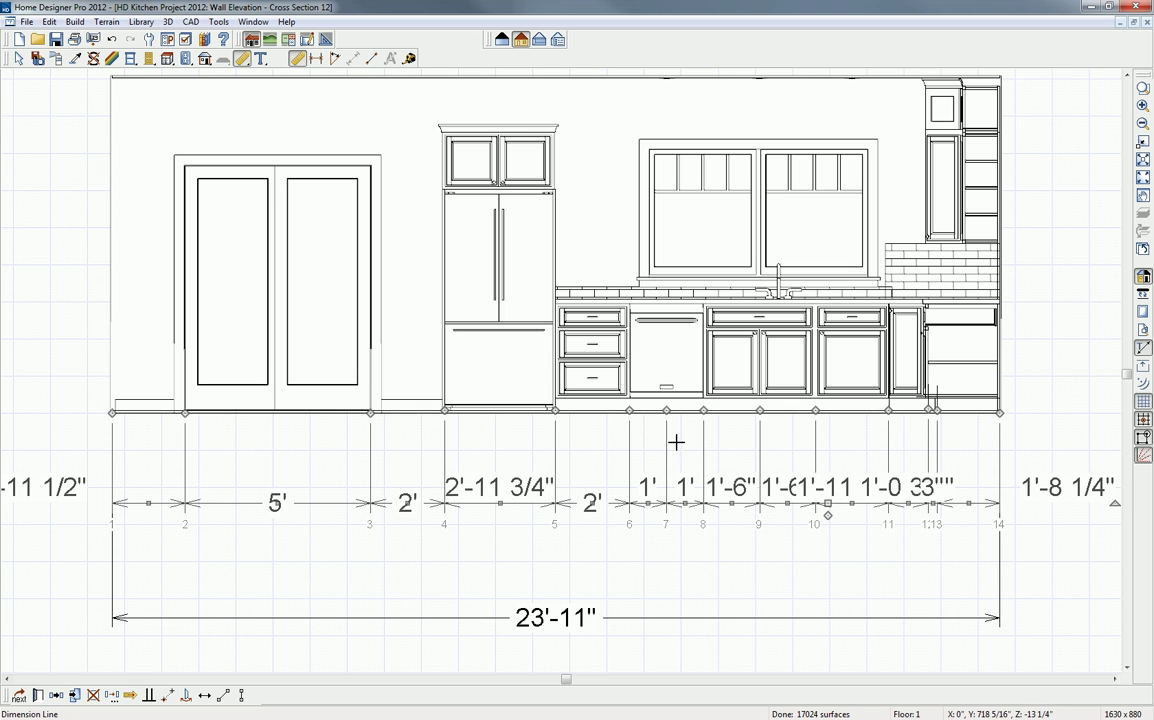
{"action": "left_click_drag", "start_coordinate": [666, 410], "coordinate": [850, 618]}
{"action": "left_click_drag", "start_coordinate": [760, 412], "coordinate": [980, 634]}
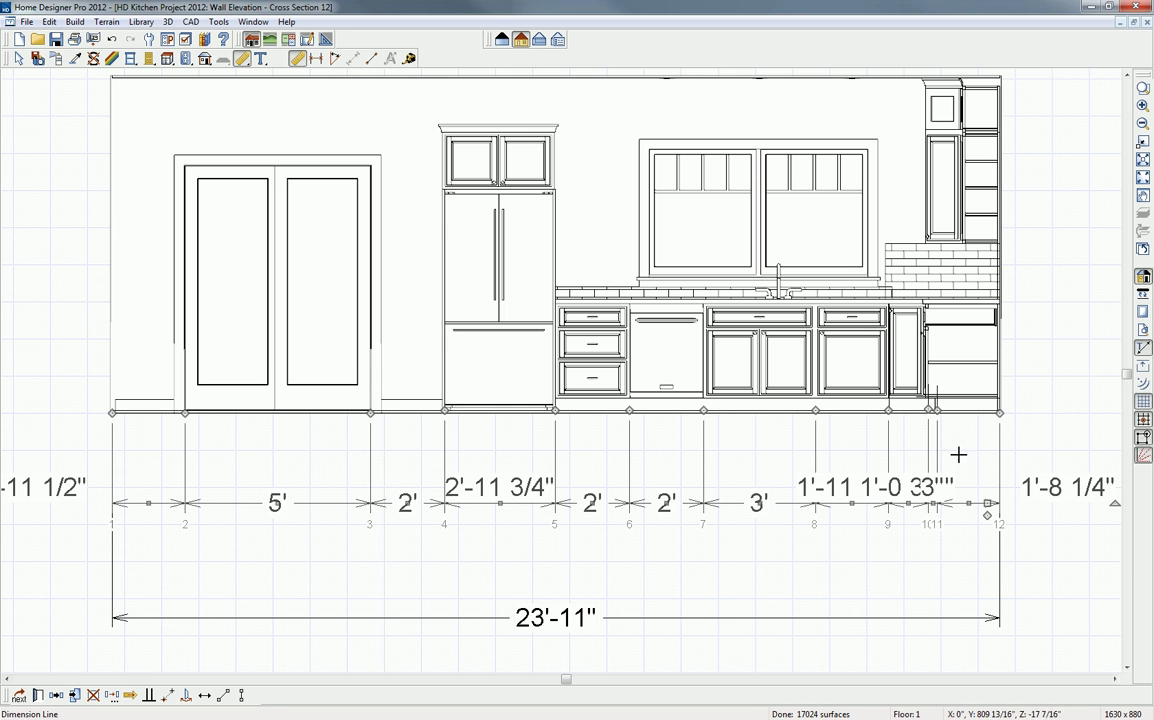
{"action": "left_click_drag", "start_coordinate": [939, 410], "coordinate": [850, 445]}
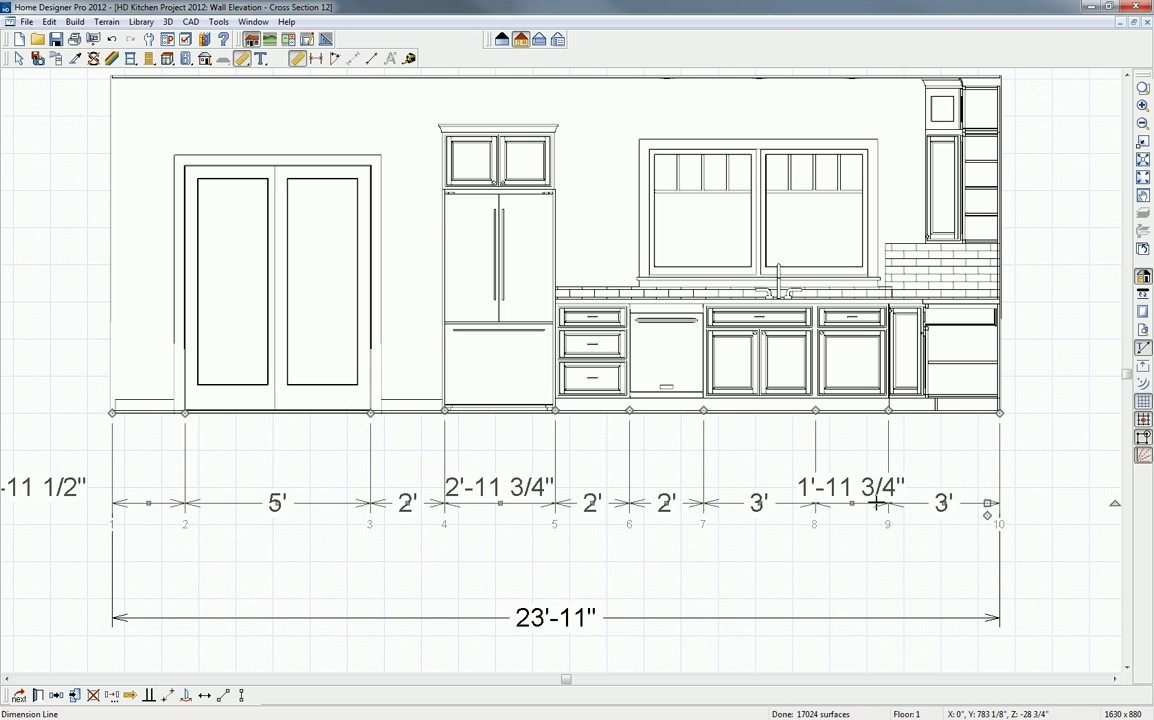
- Set the number height of the detailed dimension string to 3
{"action": "left_click", "coordinate": [37, 695]}
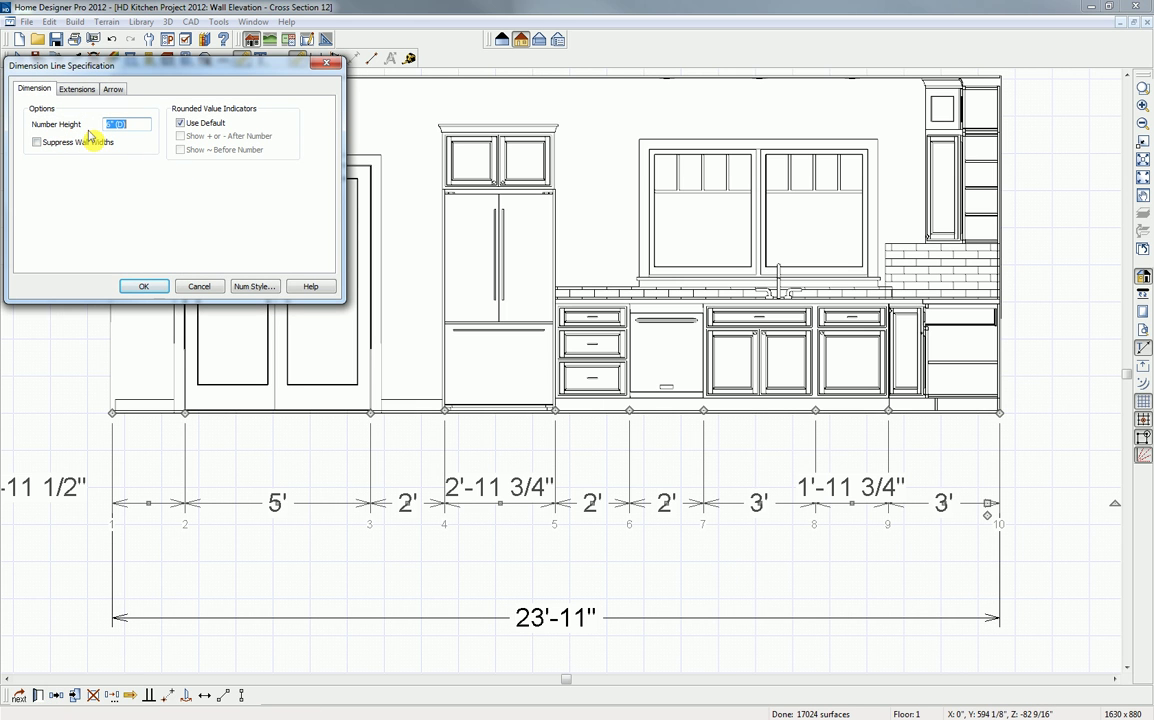
{"action": "type", "text": "3"}
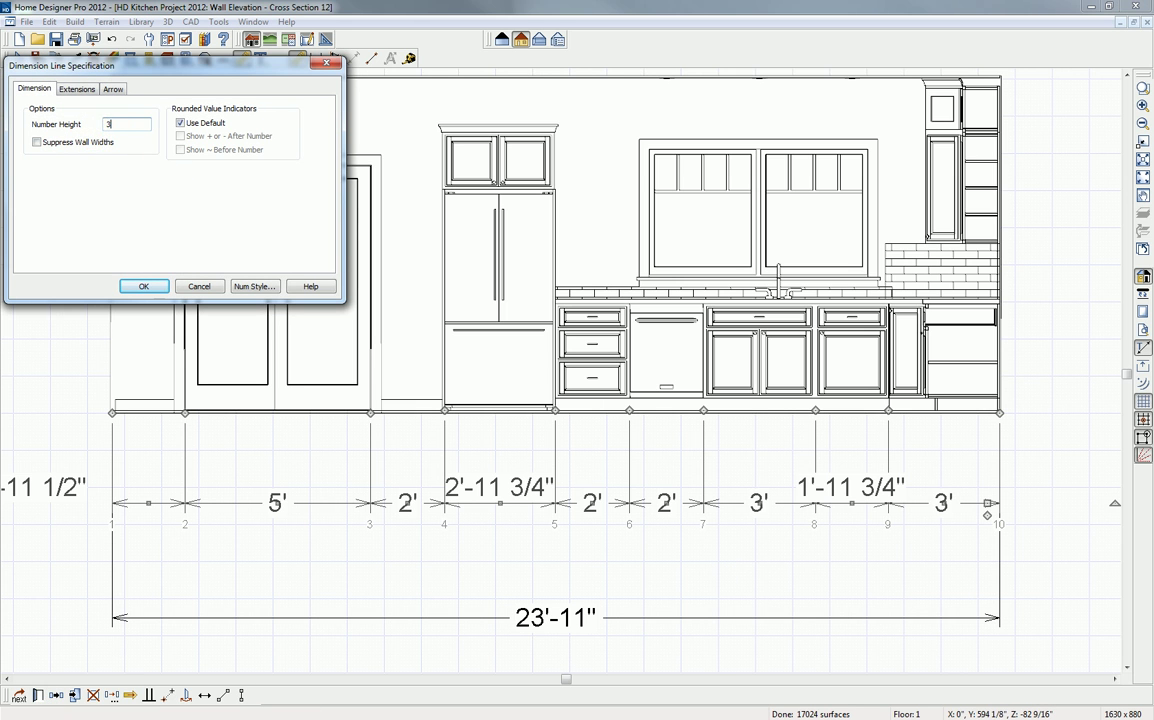
{"action": "left_click", "coordinate": [150, 286]}
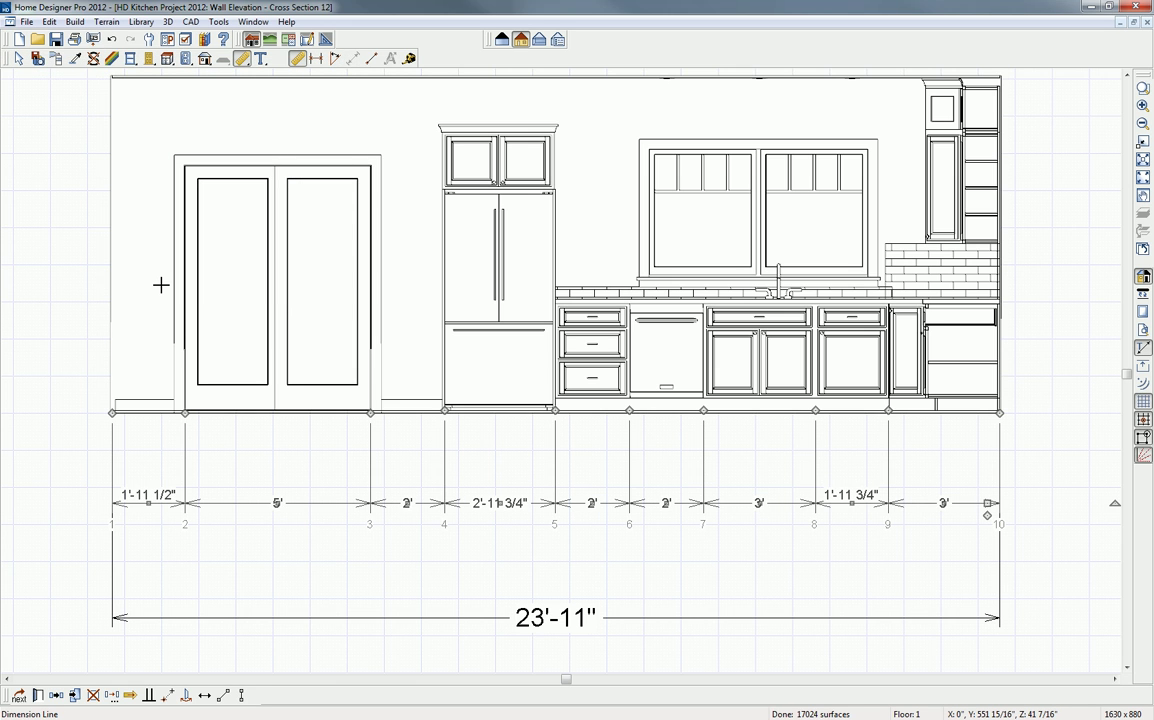
- Send the entire dimensioned elevation to the layout at 1/4 in = 1 ft and place it beside the floor plan near the sheet's top
{"action": "left_click", "coordinate": [94, 42]}
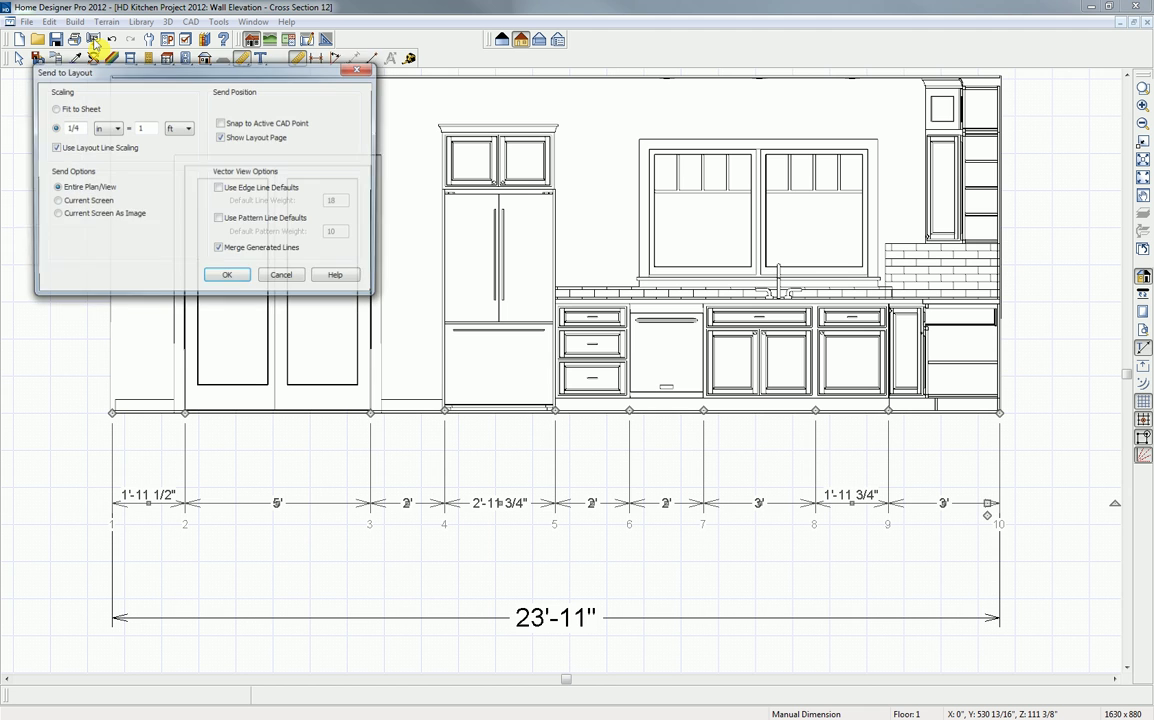
{"action": "left_click", "coordinate": [227, 279]}
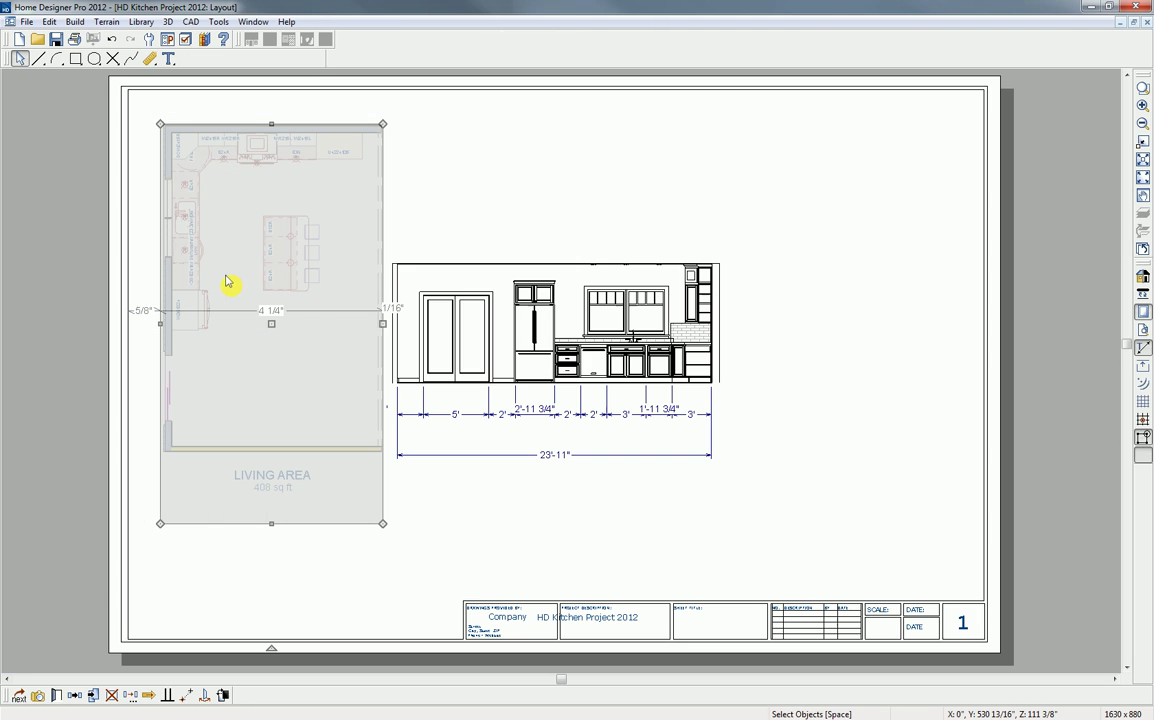
{"action": "left_click", "coordinate": [584, 360]}
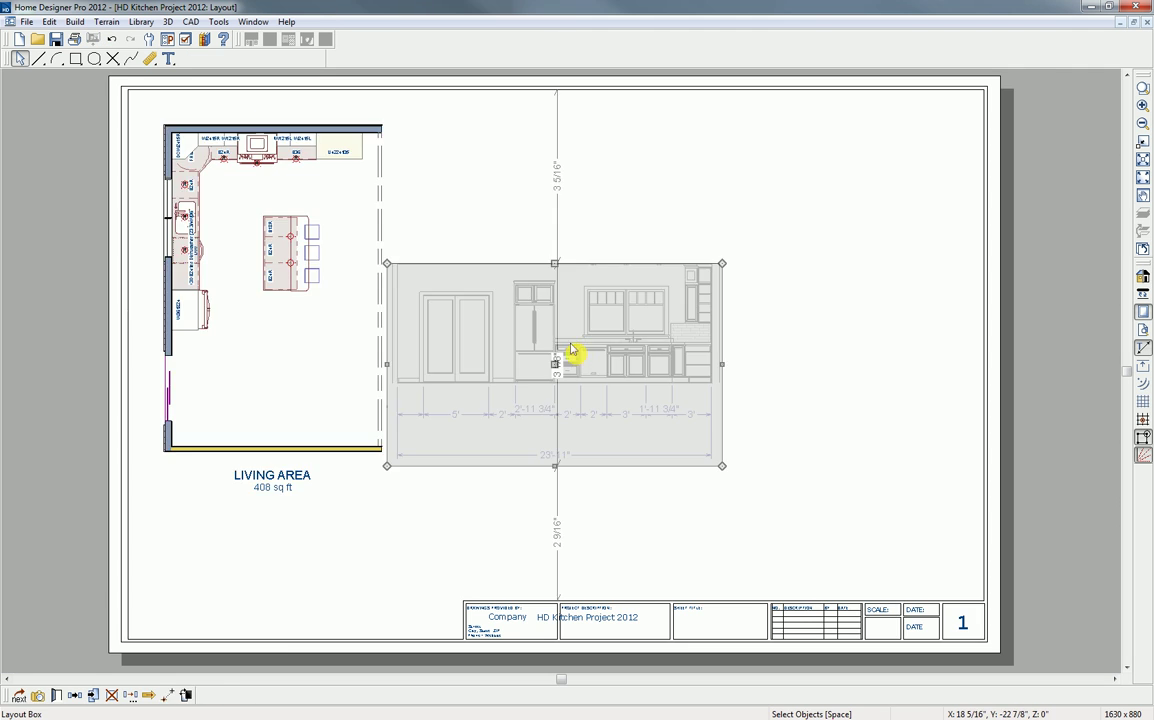
{"action": "left_click_drag", "start_coordinate": [557, 366], "coordinate": [589, 224]}
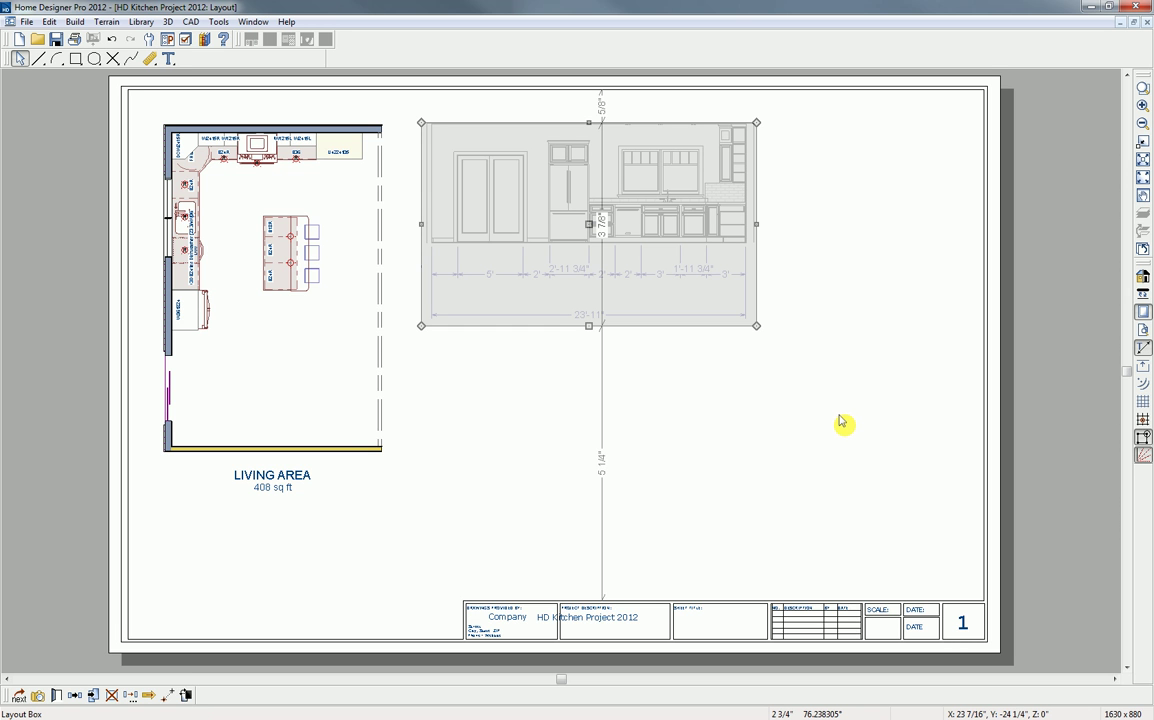
- Return to the dimensioned wall elevation and close it, updating the elevation on the layout page
{"action": "key", "text": "ctrl+Tab"}
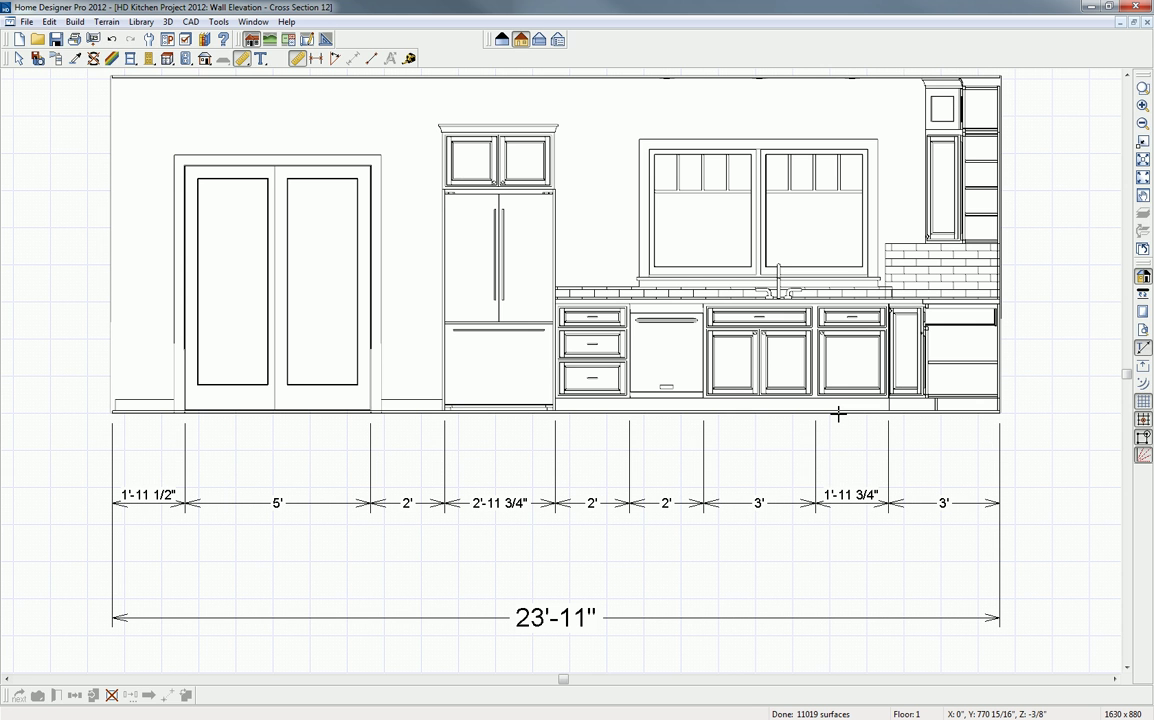
{"action": "left_click", "coordinate": [1147, 22]}
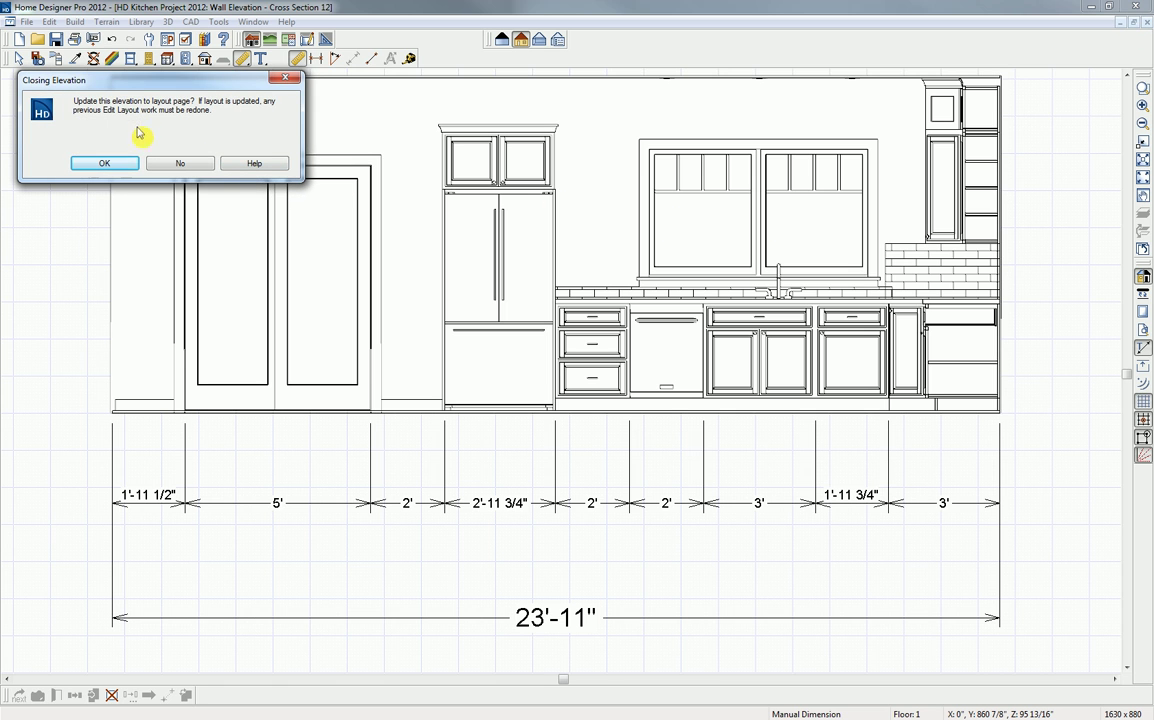
{"action": "left_click", "coordinate": [130, 166]}
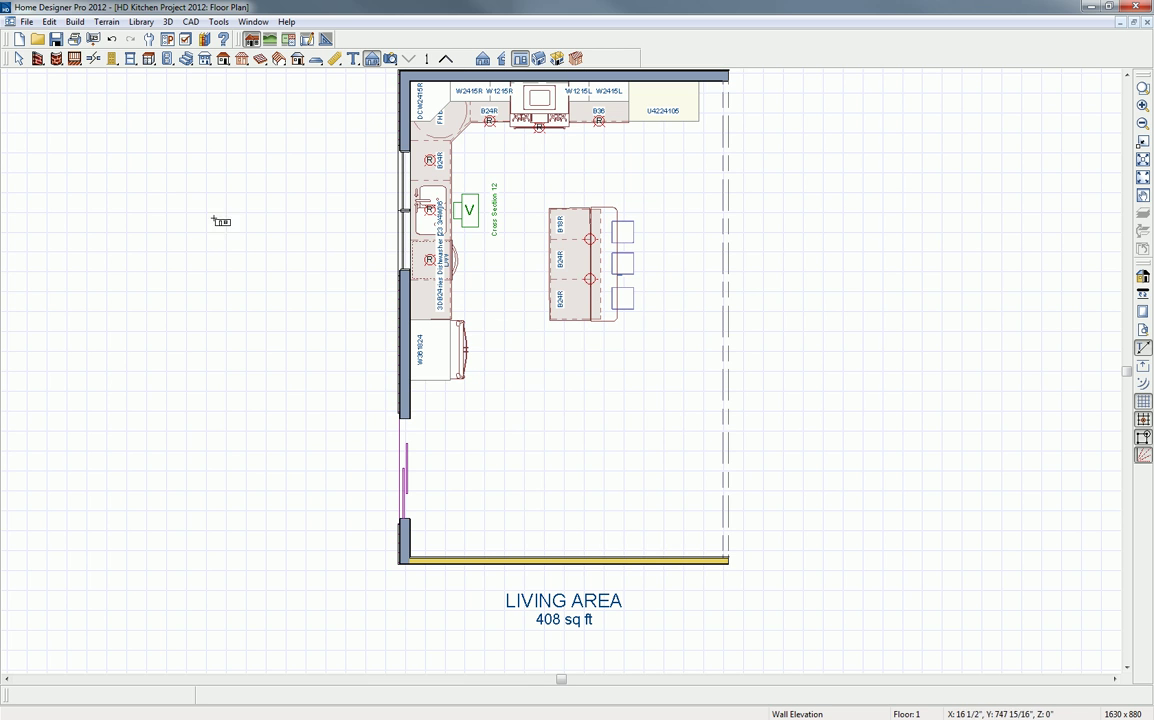
- Switch to the web browser, open the Home Designer website's Upgrades/Discounts page and examine the upgrade wizard's product and version choices
{"action": "key", "text": "space"}
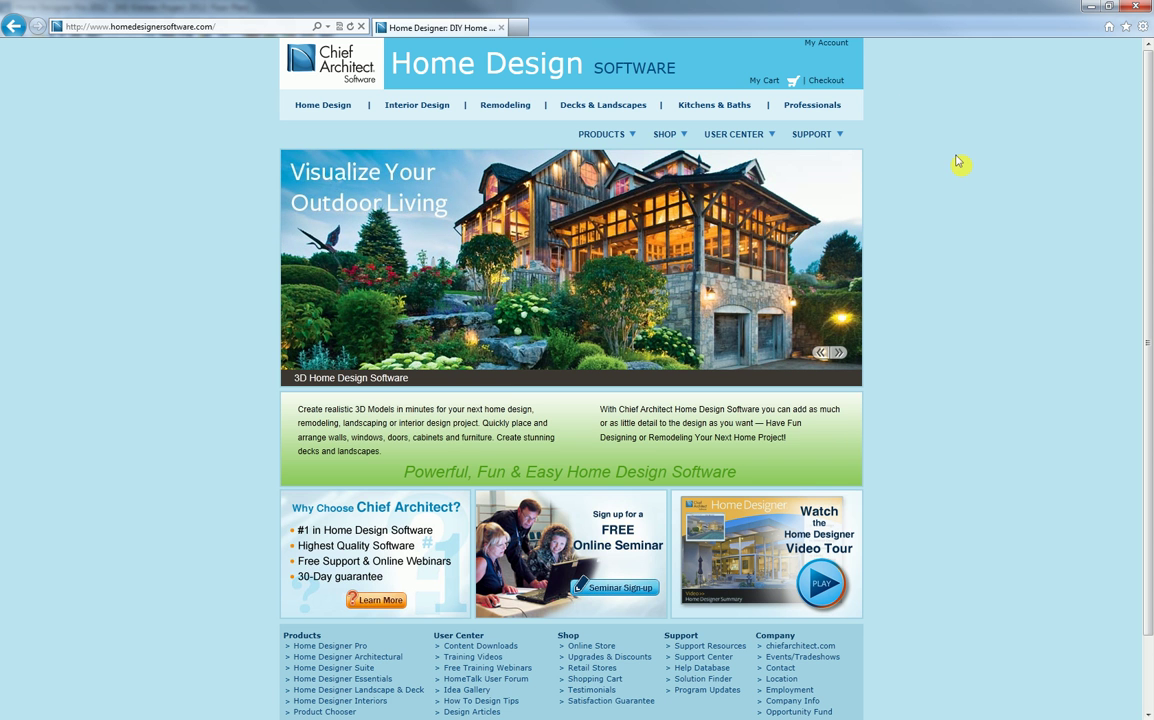
{"action": "mouse_move", "coordinate": [612, 141]}
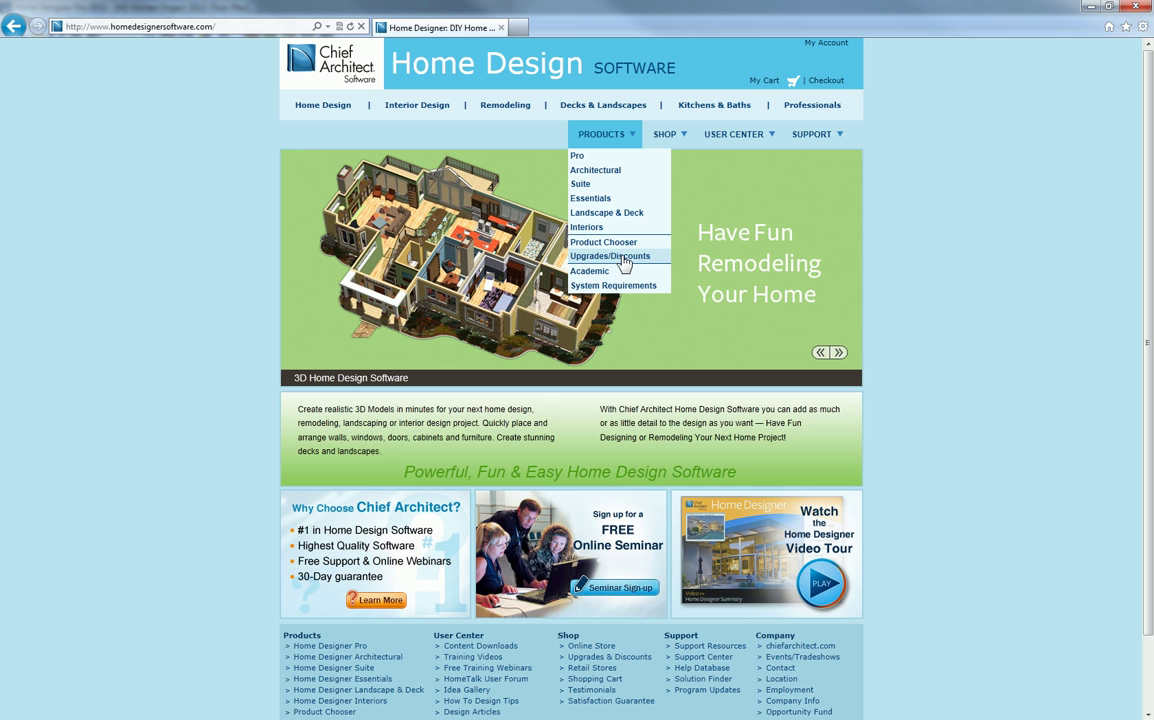
{"action": "left_click", "coordinate": [622, 259]}
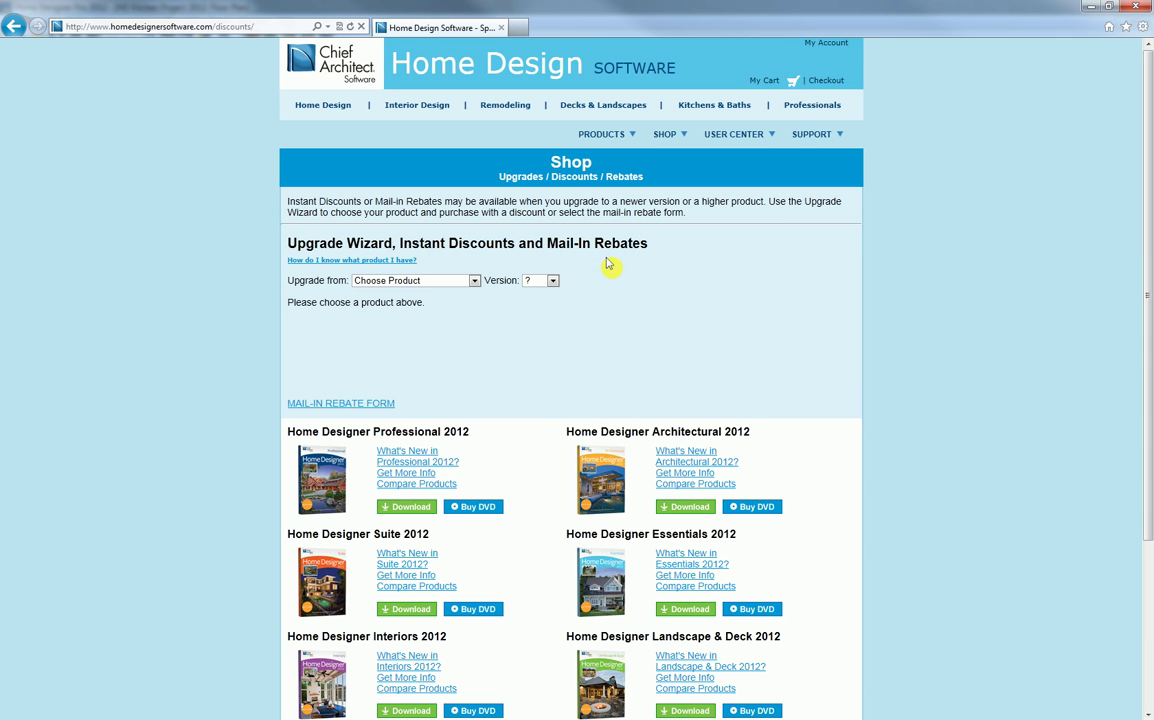
{"action": "left_click", "coordinate": [475, 283]}
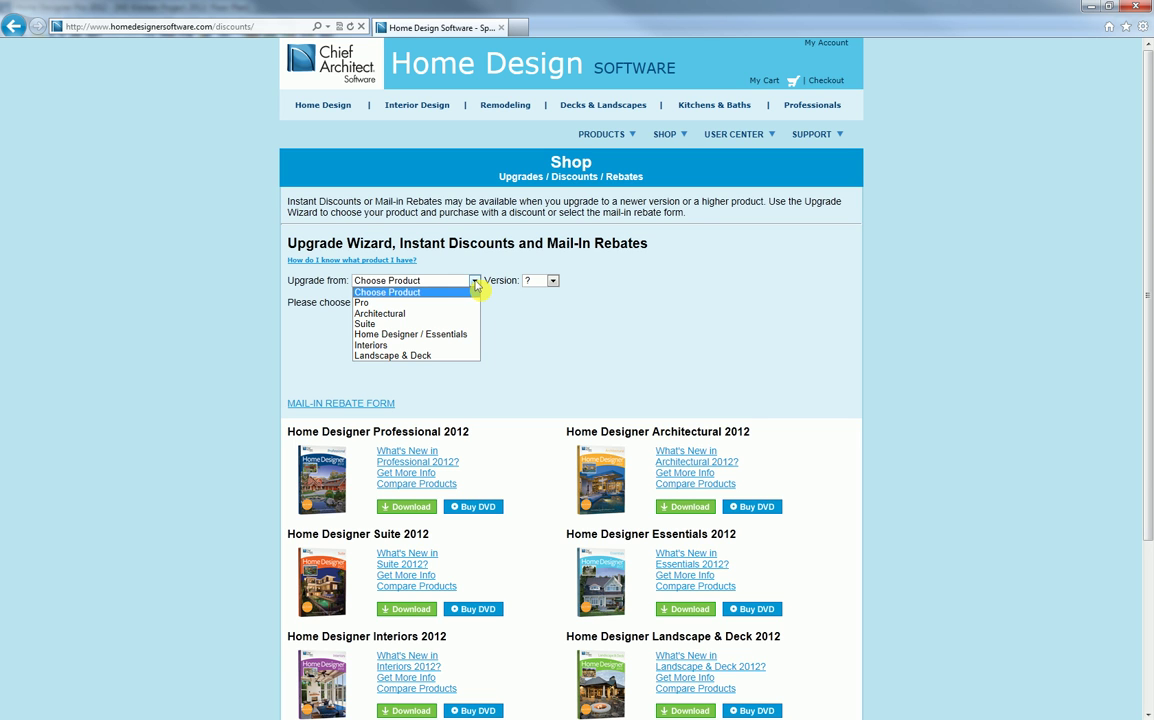
{"action": "left_click", "coordinate": [476, 285]}
{"action": "left_click", "coordinate": [552, 284]}
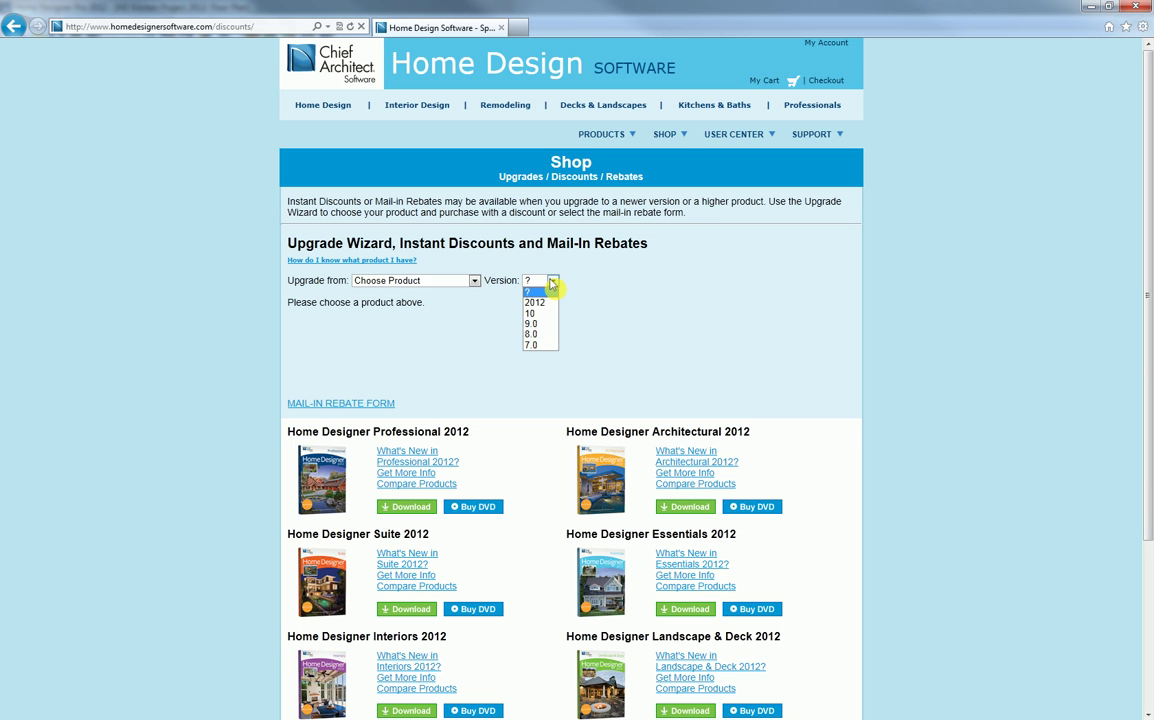
{"action": "left_click", "coordinate": [552, 284]}
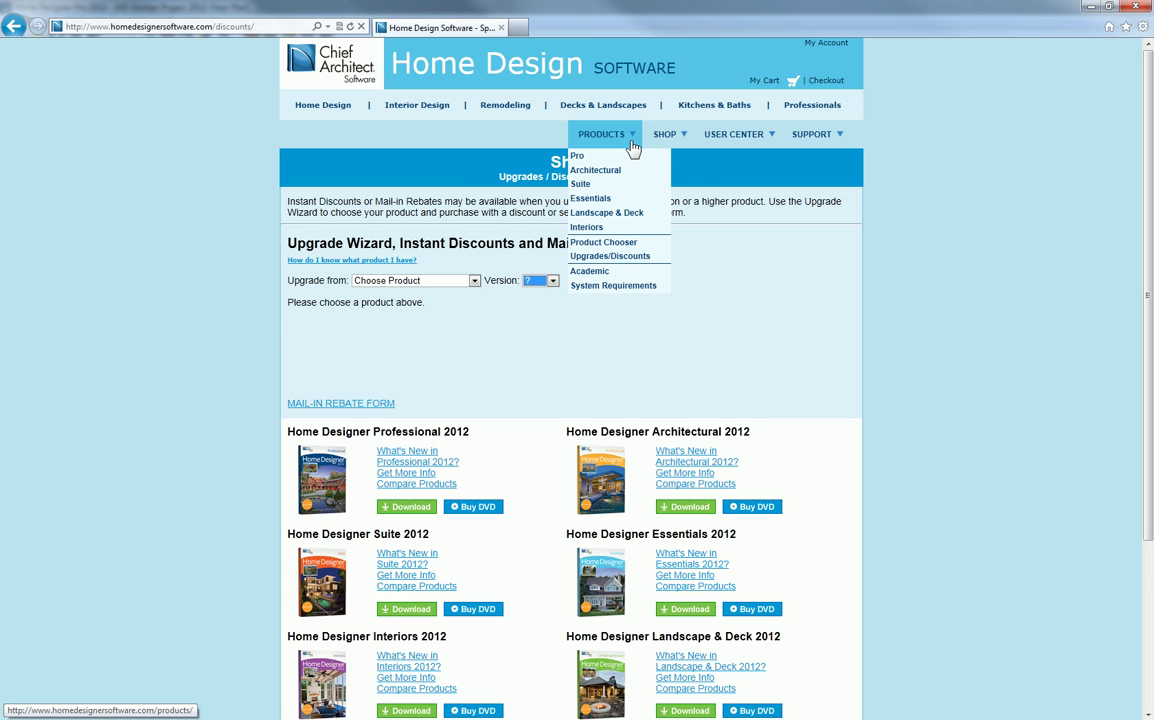
- View the Home Designer Pro product page and the Content Downloads page for Home Designer 2012
{"action": "left_click", "coordinate": [628, 158]}
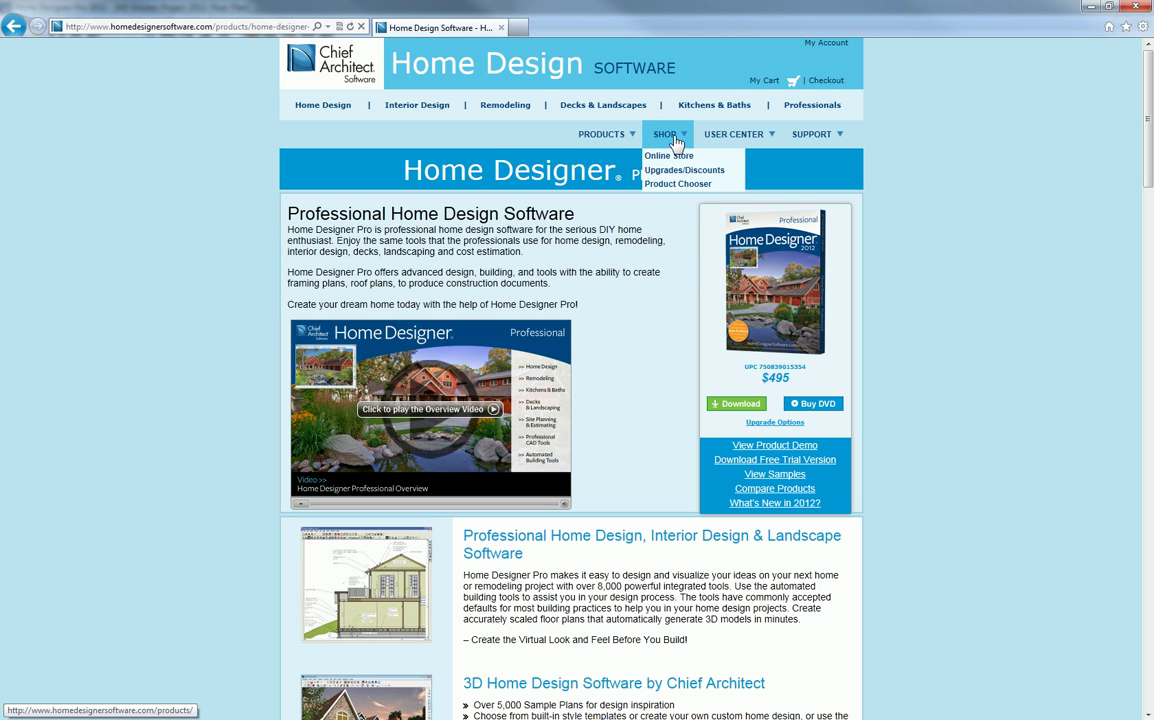
{"action": "mouse_move", "coordinate": [712, 145]}
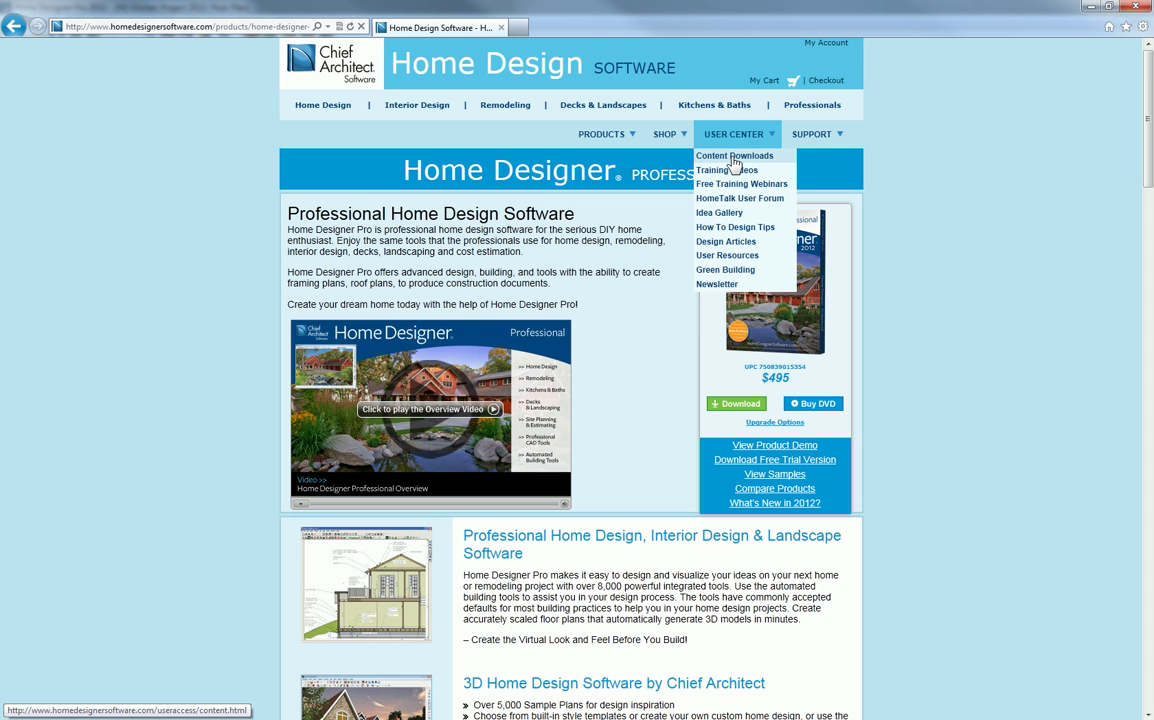
{"action": "left_click", "coordinate": [735, 157]}
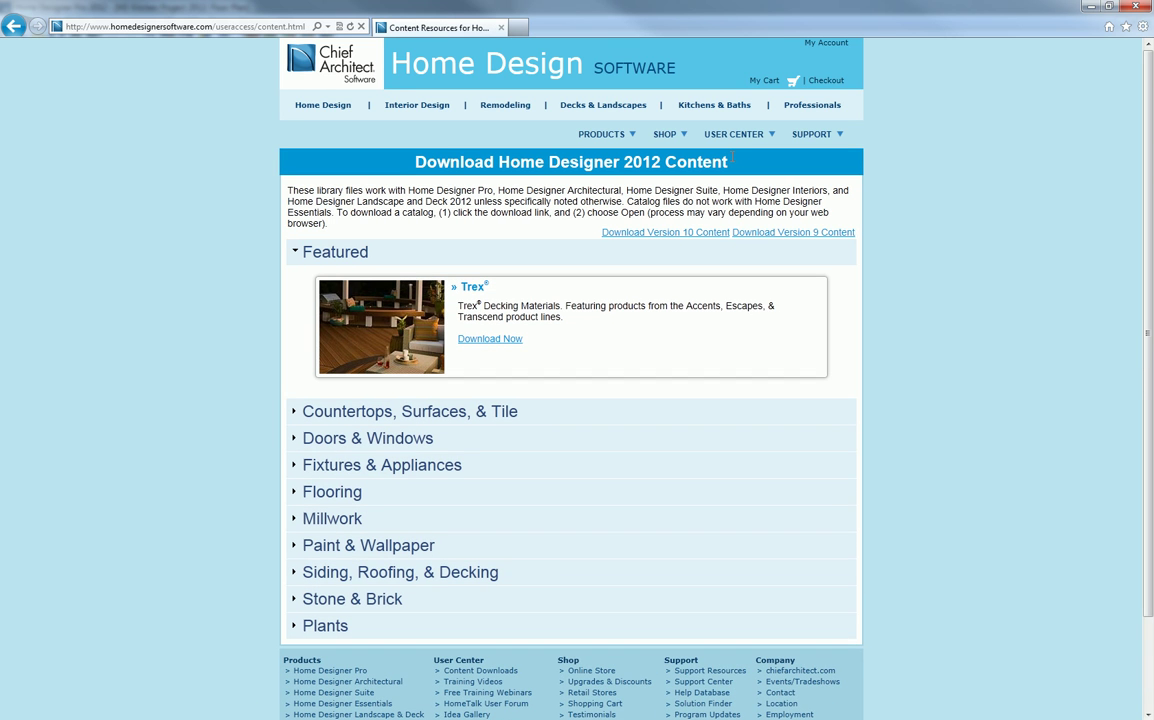
{"action": "left_click", "coordinate": [733, 162]}
- Open the online Training Videos page and examine its search field and the choices for filtering by Home Designer program
{"action": "mouse_move", "coordinate": [735, 148]}
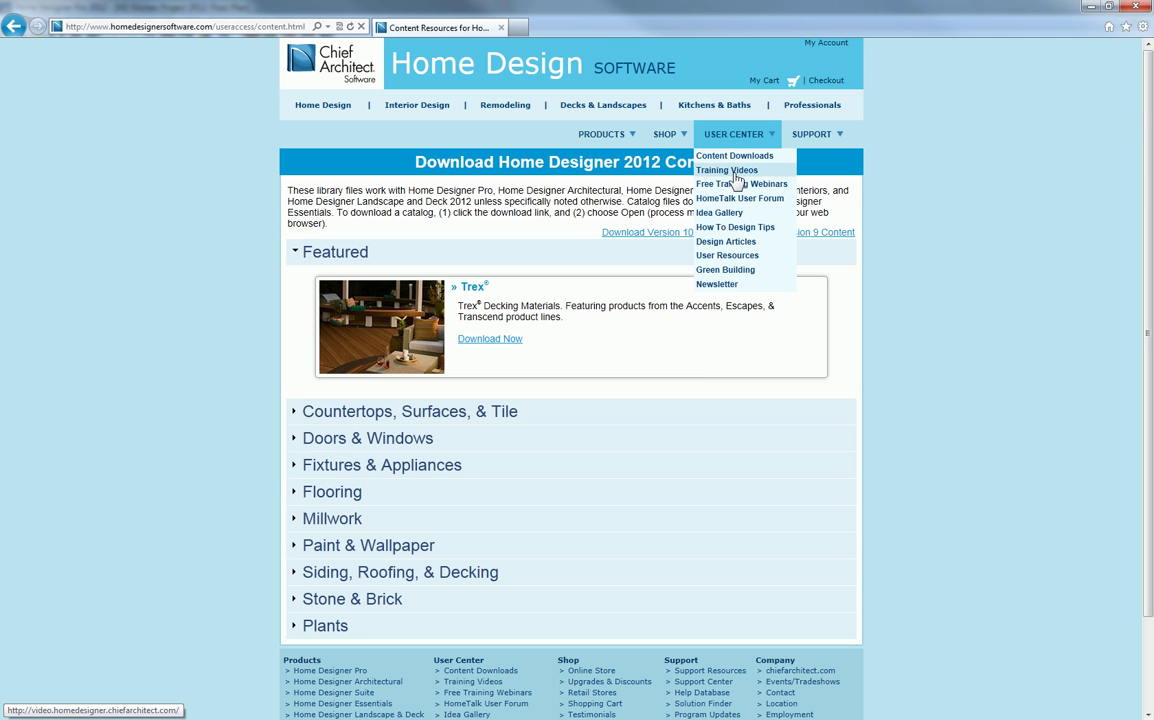
{"action": "left_click", "coordinate": [724, 172]}
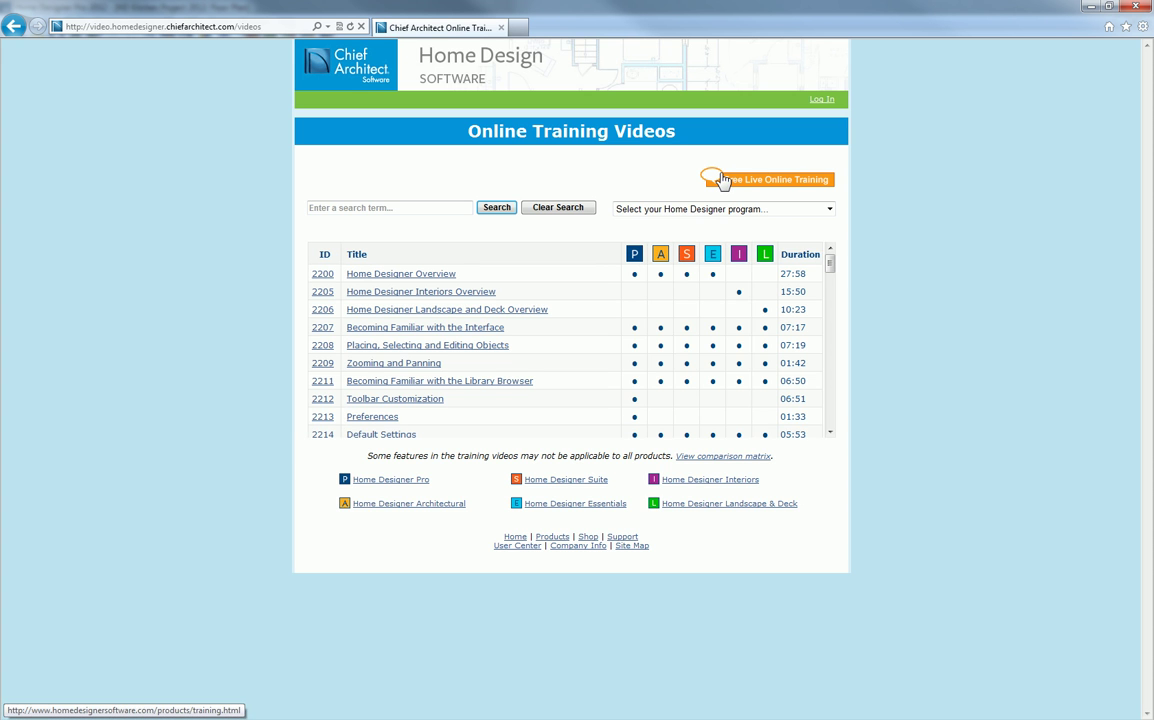
{"action": "left_click", "coordinate": [425, 208]}
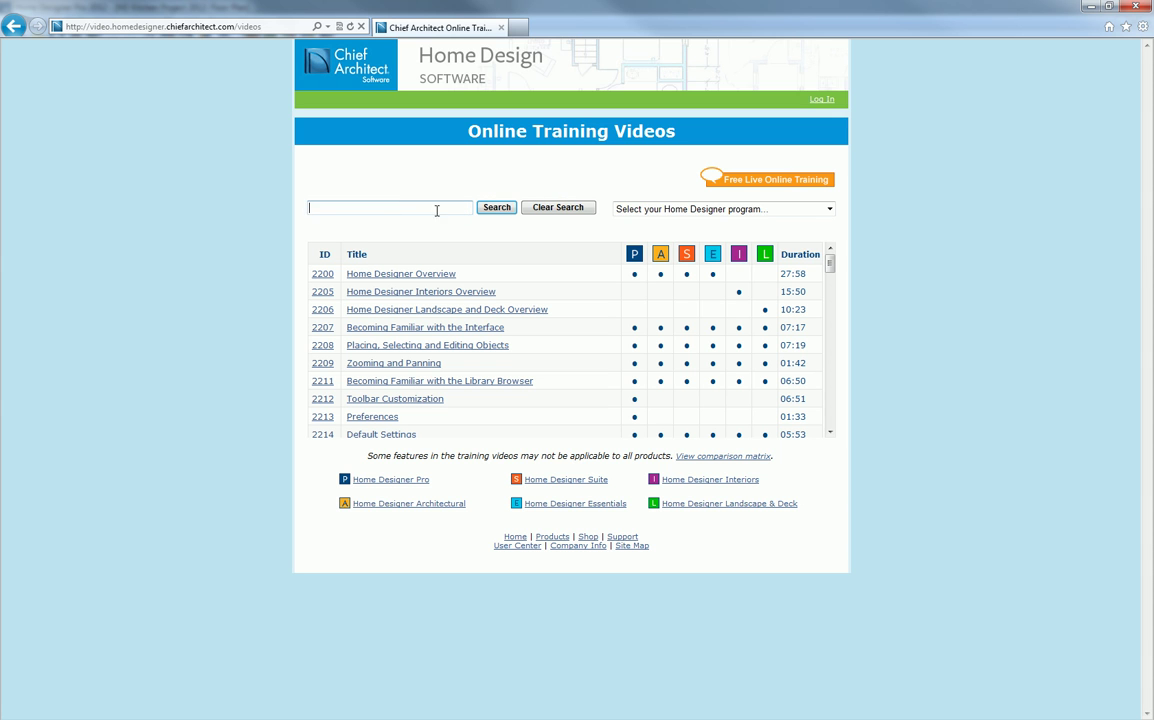
{"action": "left_click", "coordinate": [648, 210]}
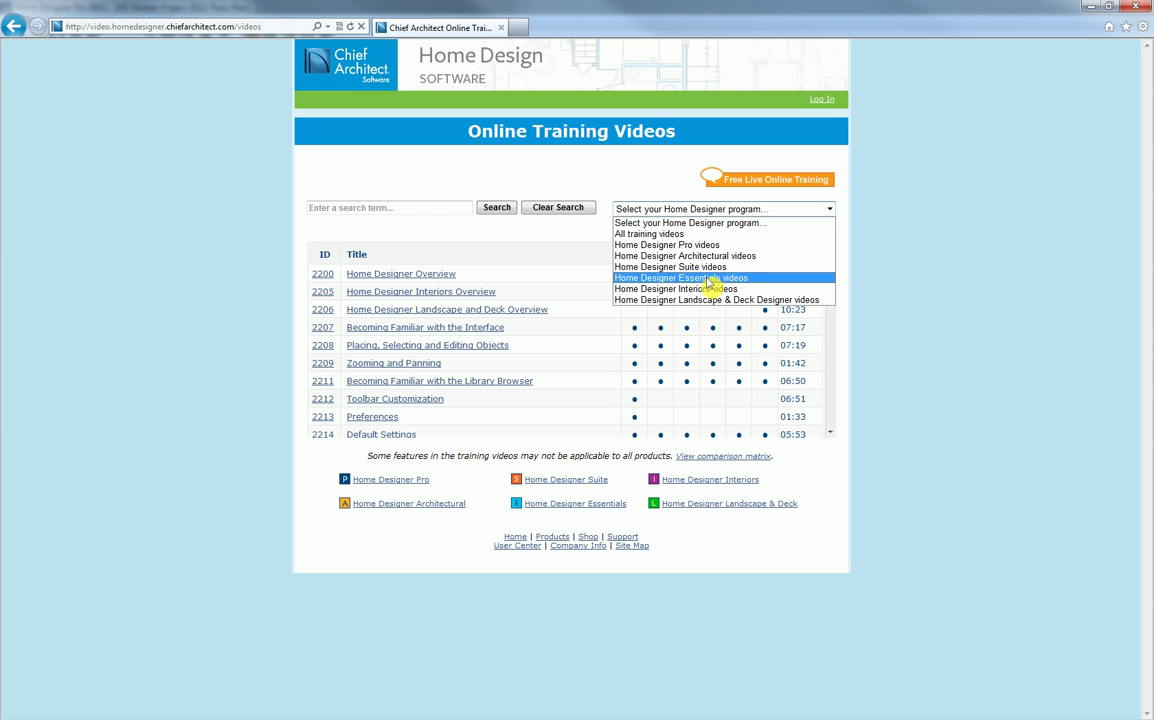
{"action": "left_click", "coordinate": [659, 185]}
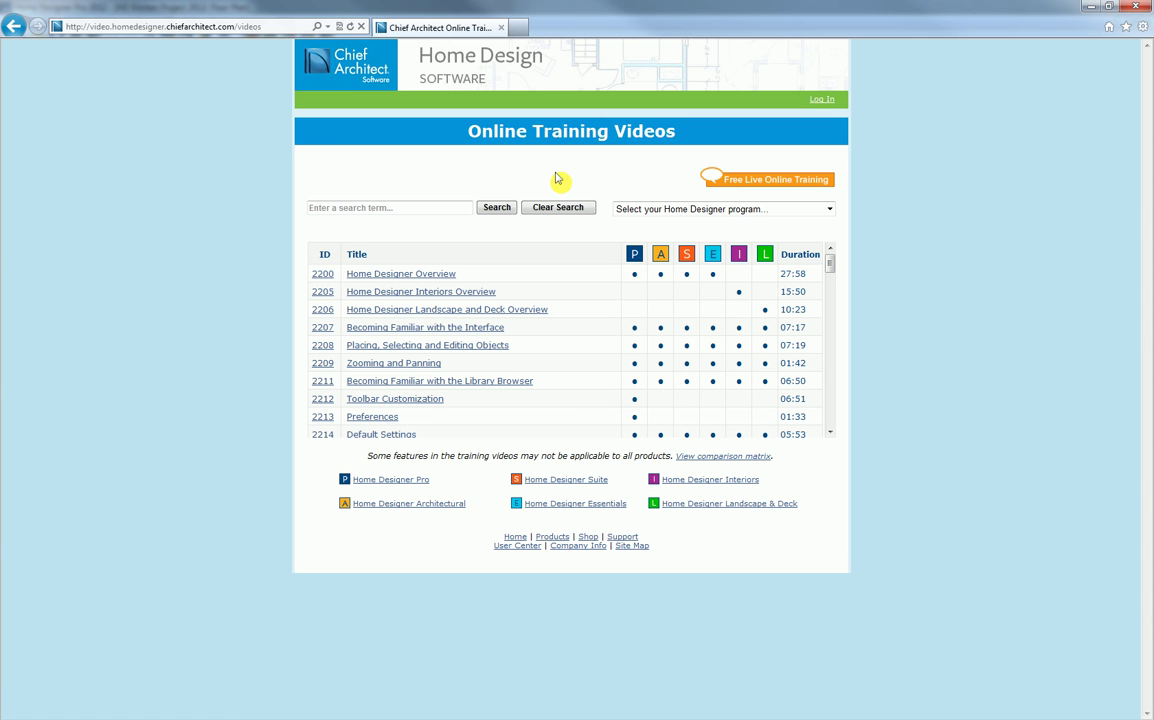
- Search the support Help Database for "island" and read the article "How to create a kitchen island"
{"action": "left_click", "coordinate": [372, 82]}
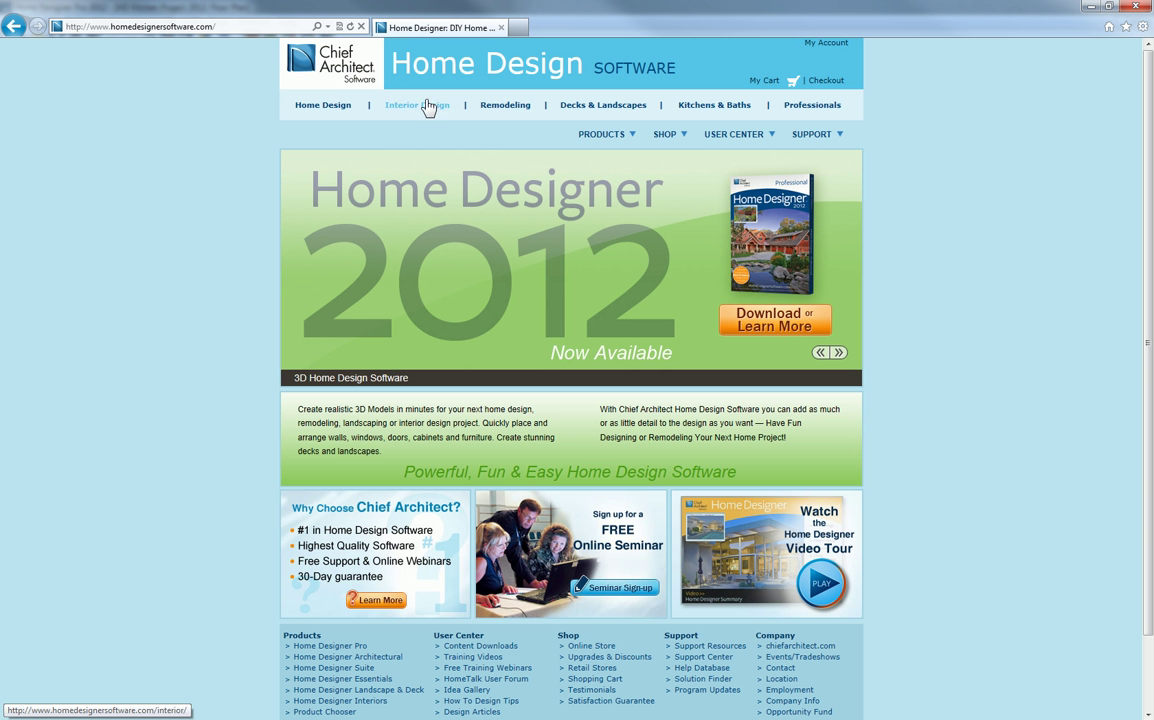
{"action": "mouse_move", "coordinate": [735, 137]}
{"action": "mouse_move", "coordinate": [815, 136]}
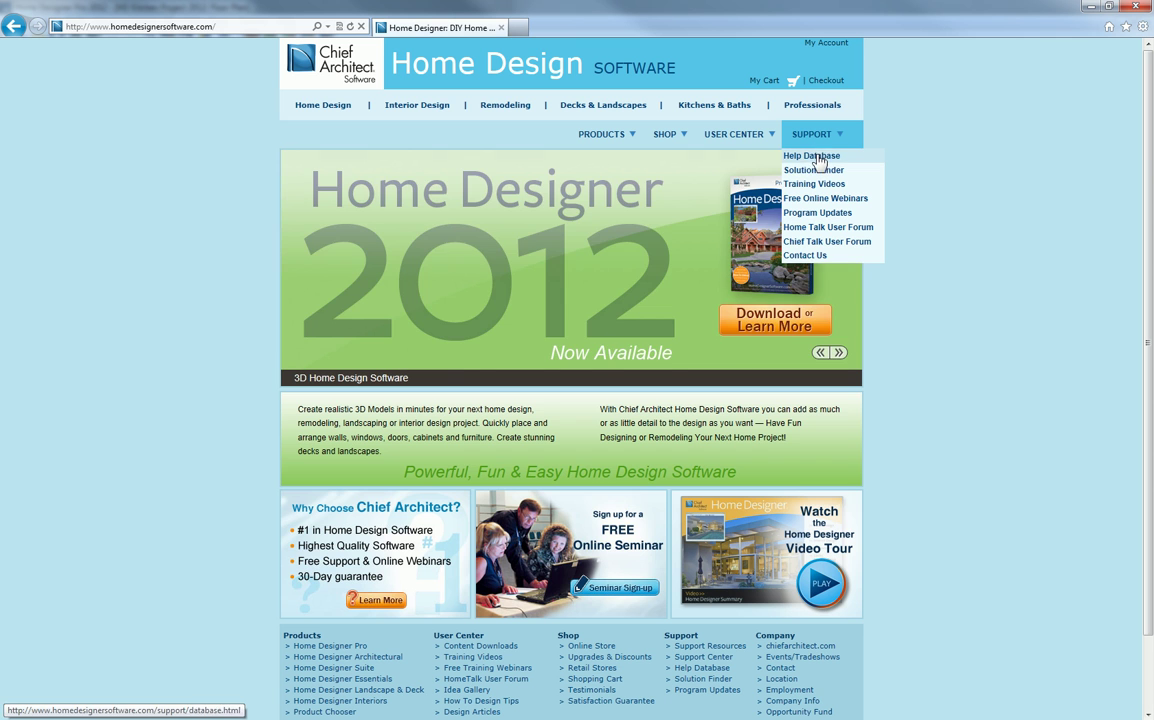
{"action": "left_click", "coordinate": [826, 158]}
{"action": "left_click", "coordinate": [549, 205]}
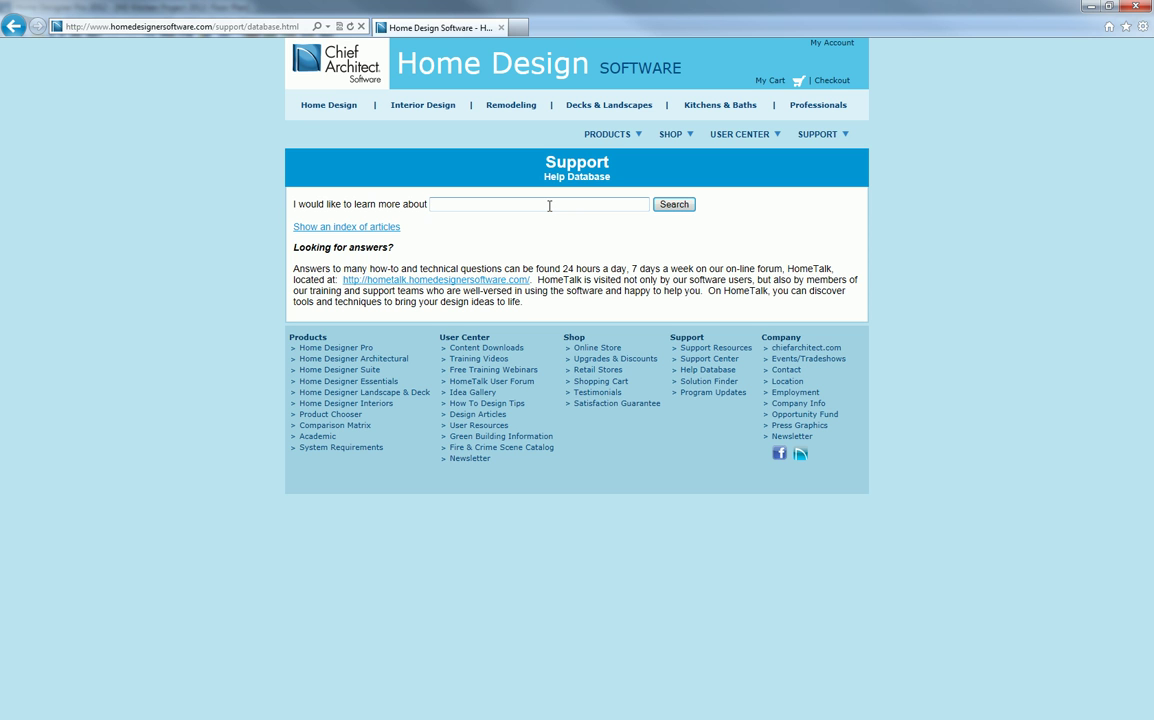
{"action": "type", "text": "is"}
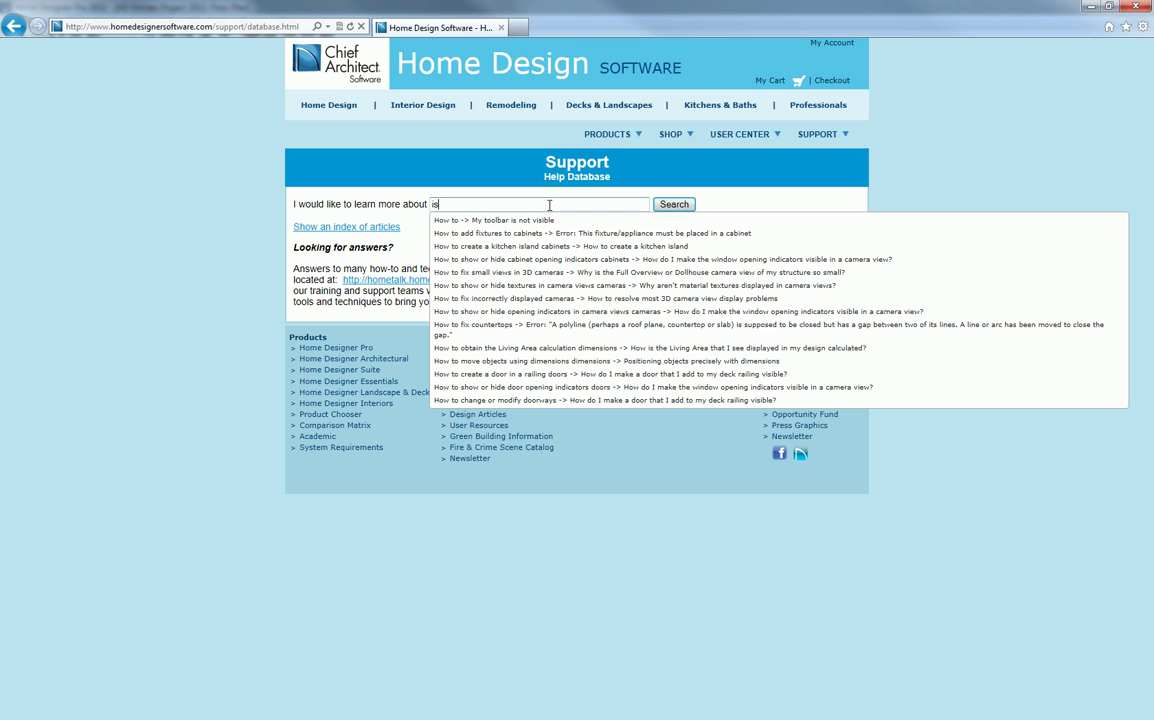
{"action": "type", "text": "land"}
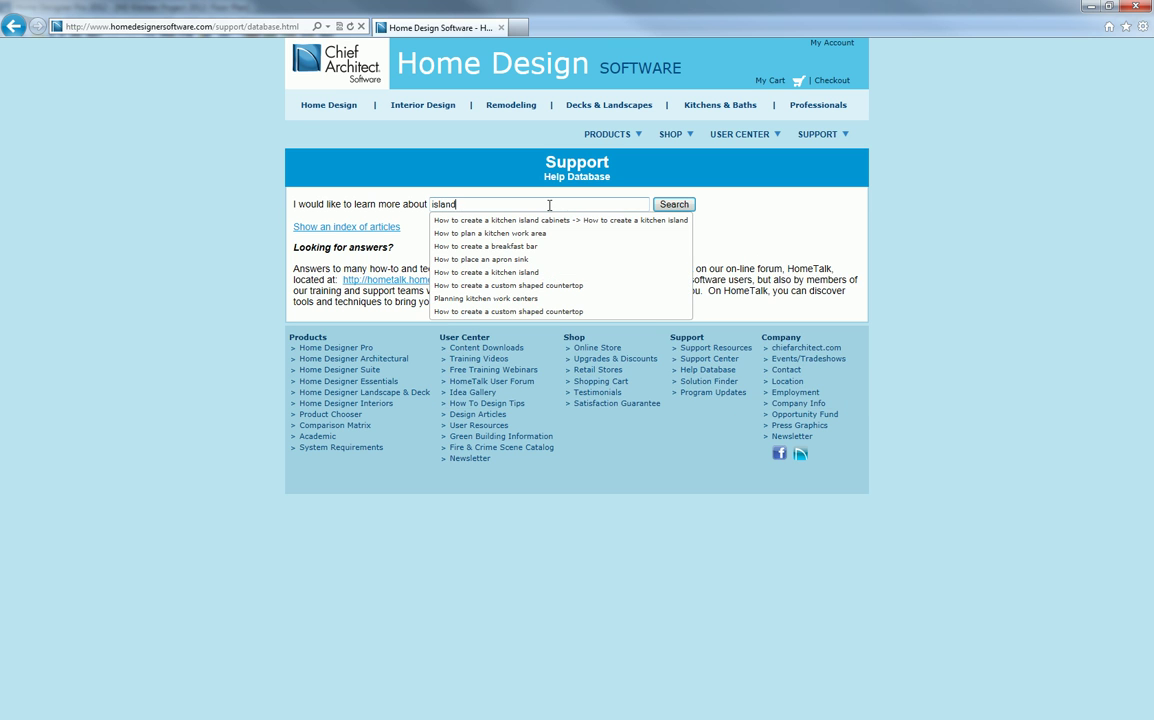
{"action": "left_click", "coordinate": [548, 221]}
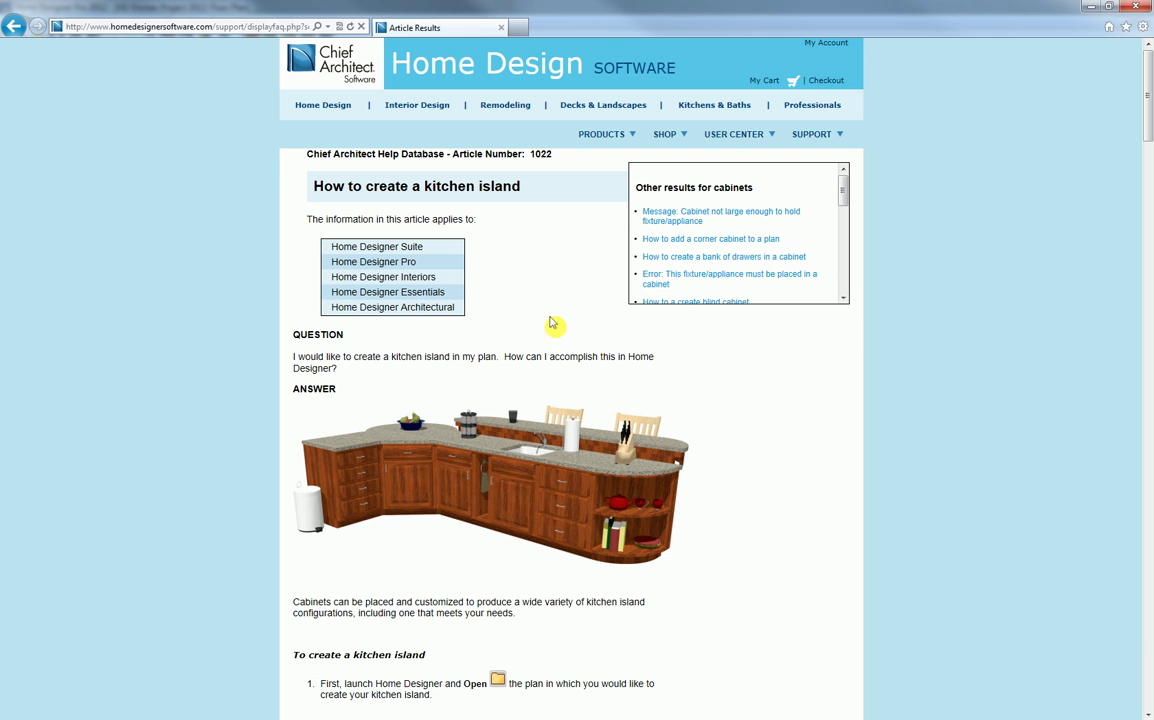
{"action": "scroll", "coordinate": [735, 587], "scroll_direction": "down", "scroll_amount": 5}
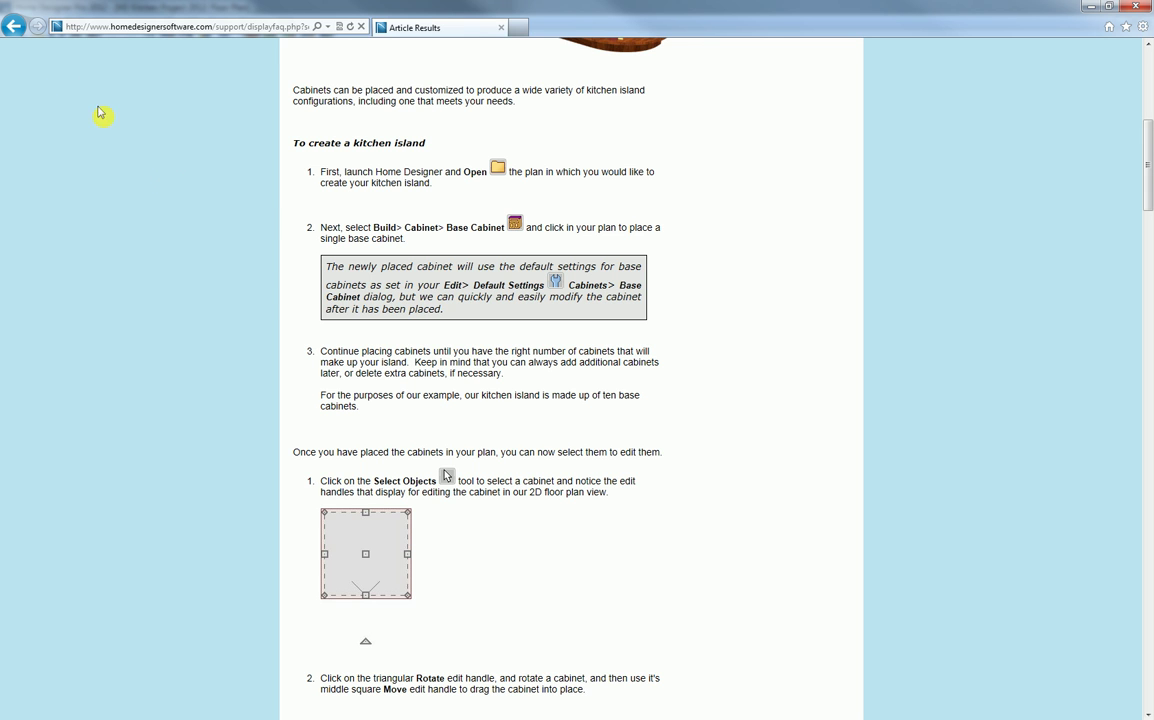
- Go back to the Help Database page and open the Home Talk User Forum
{"action": "left_click", "coordinate": [13, 26]}
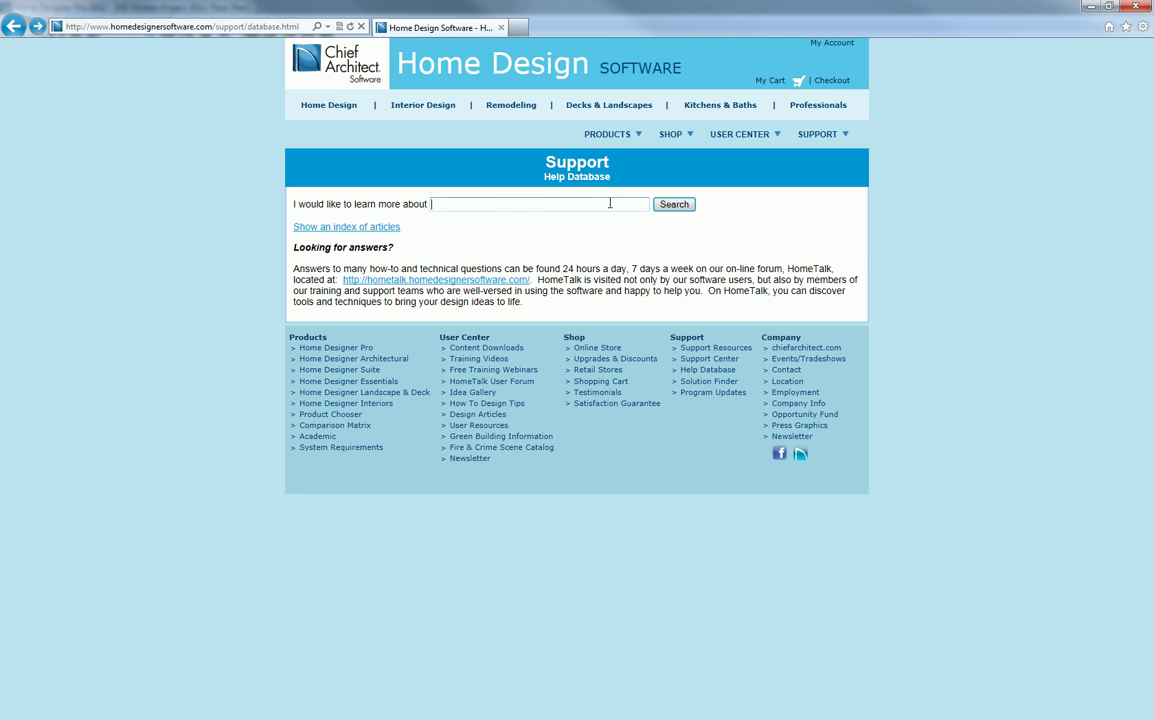
{"action": "mouse_move", "coordinate": [823, 143]}
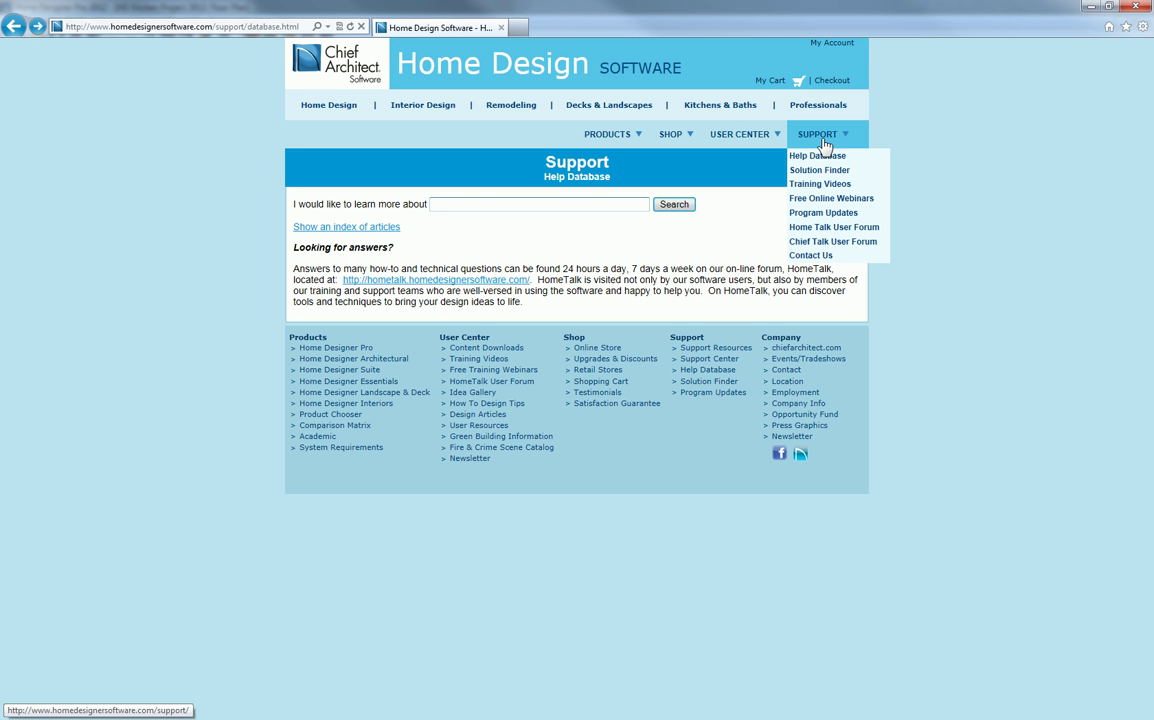
{"action": "left_click", "coordinate": [820, 228]}
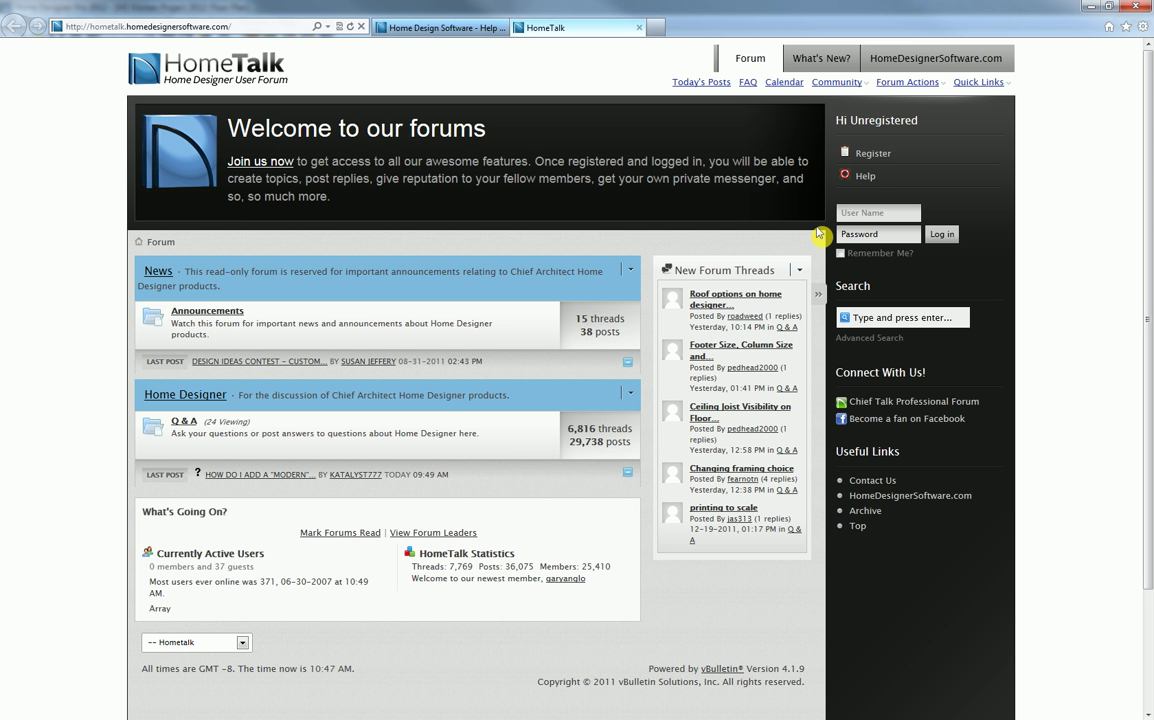